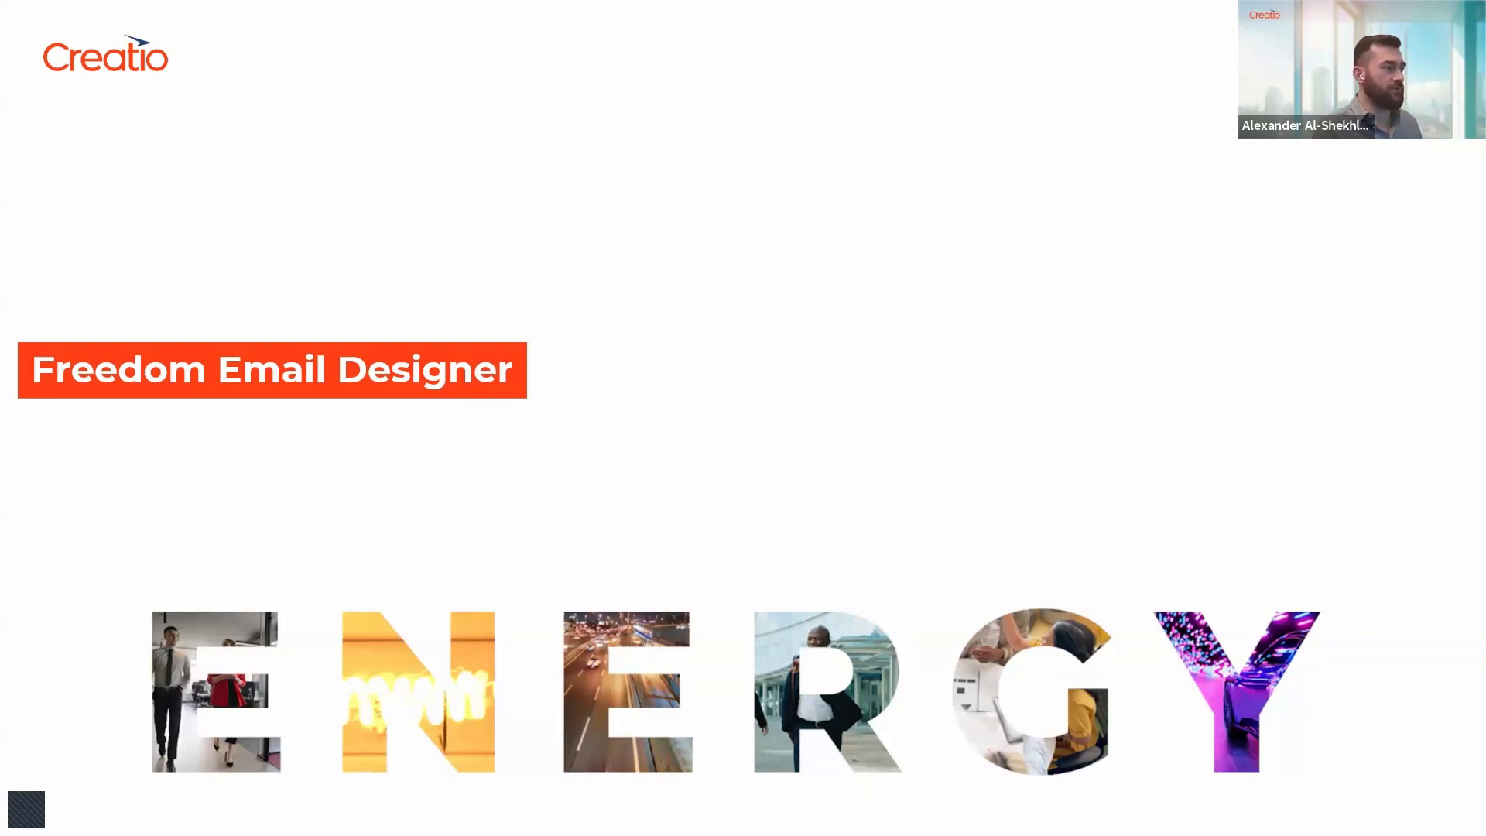
key(Right)
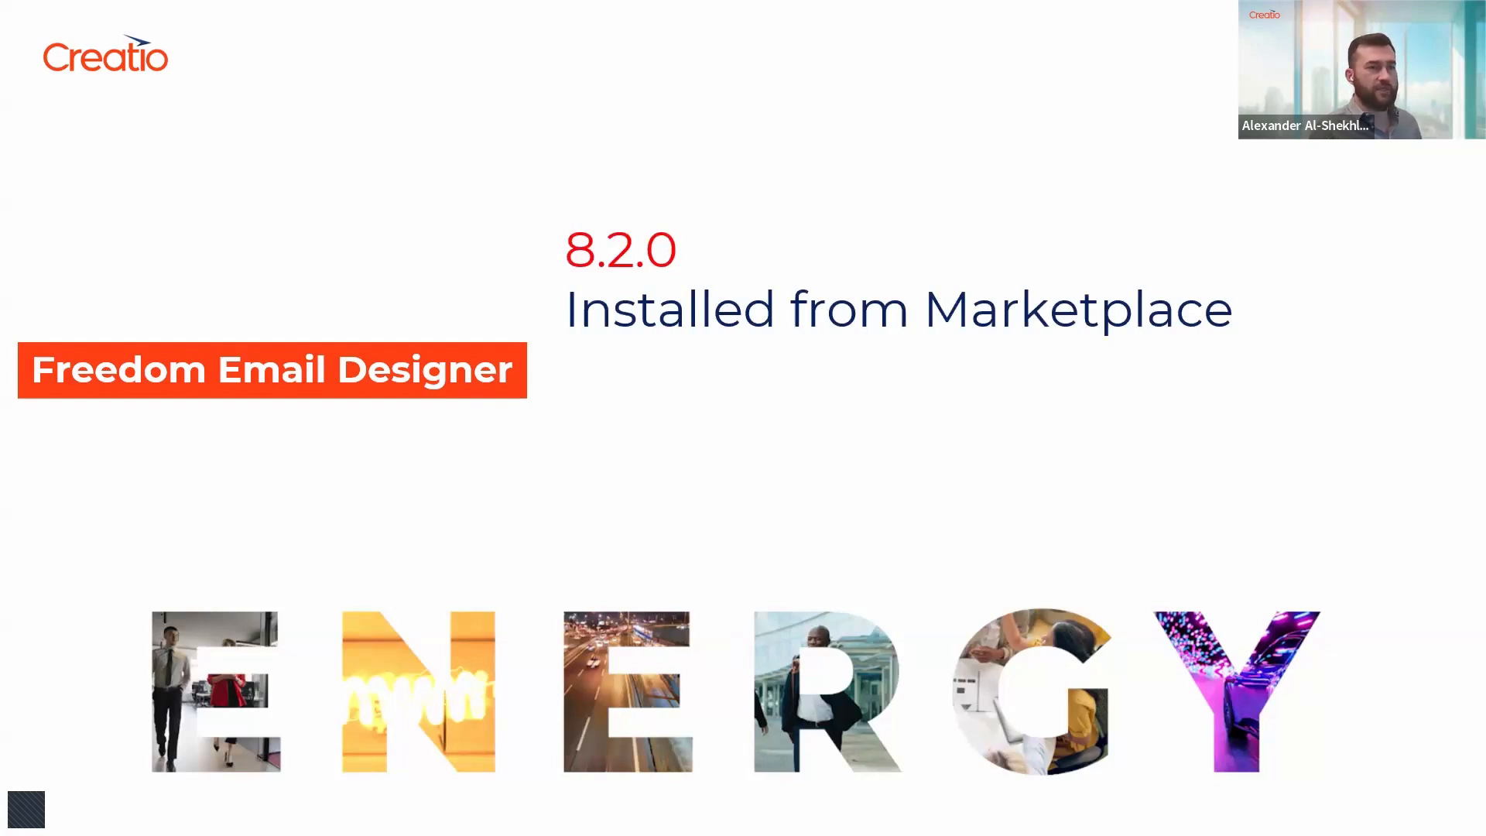
key(Right)
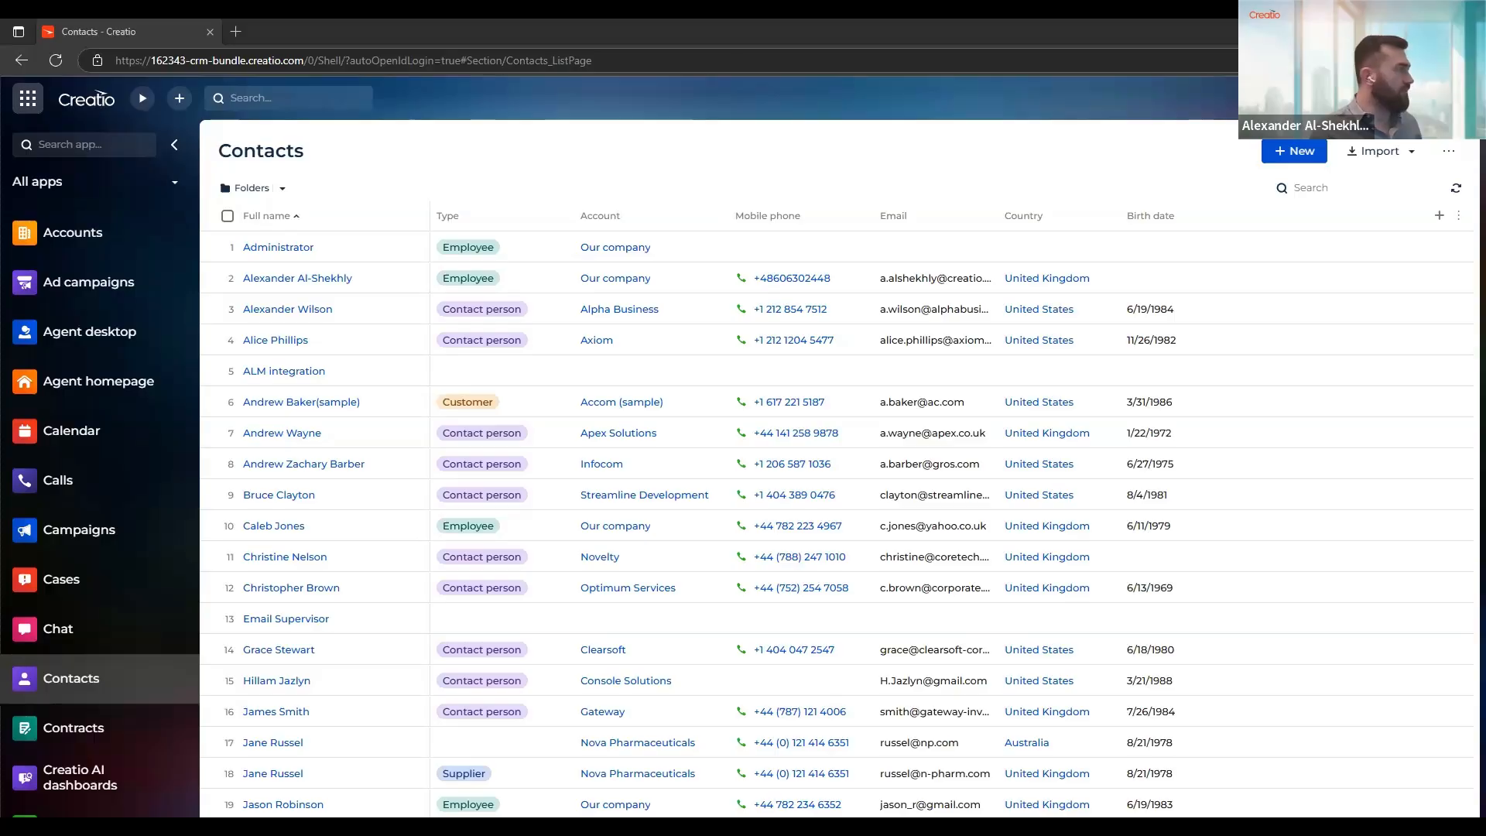
Switch to the Email marketing workplace, look at its Campaigns section and return to the Bulk emails list
click(62, 187)
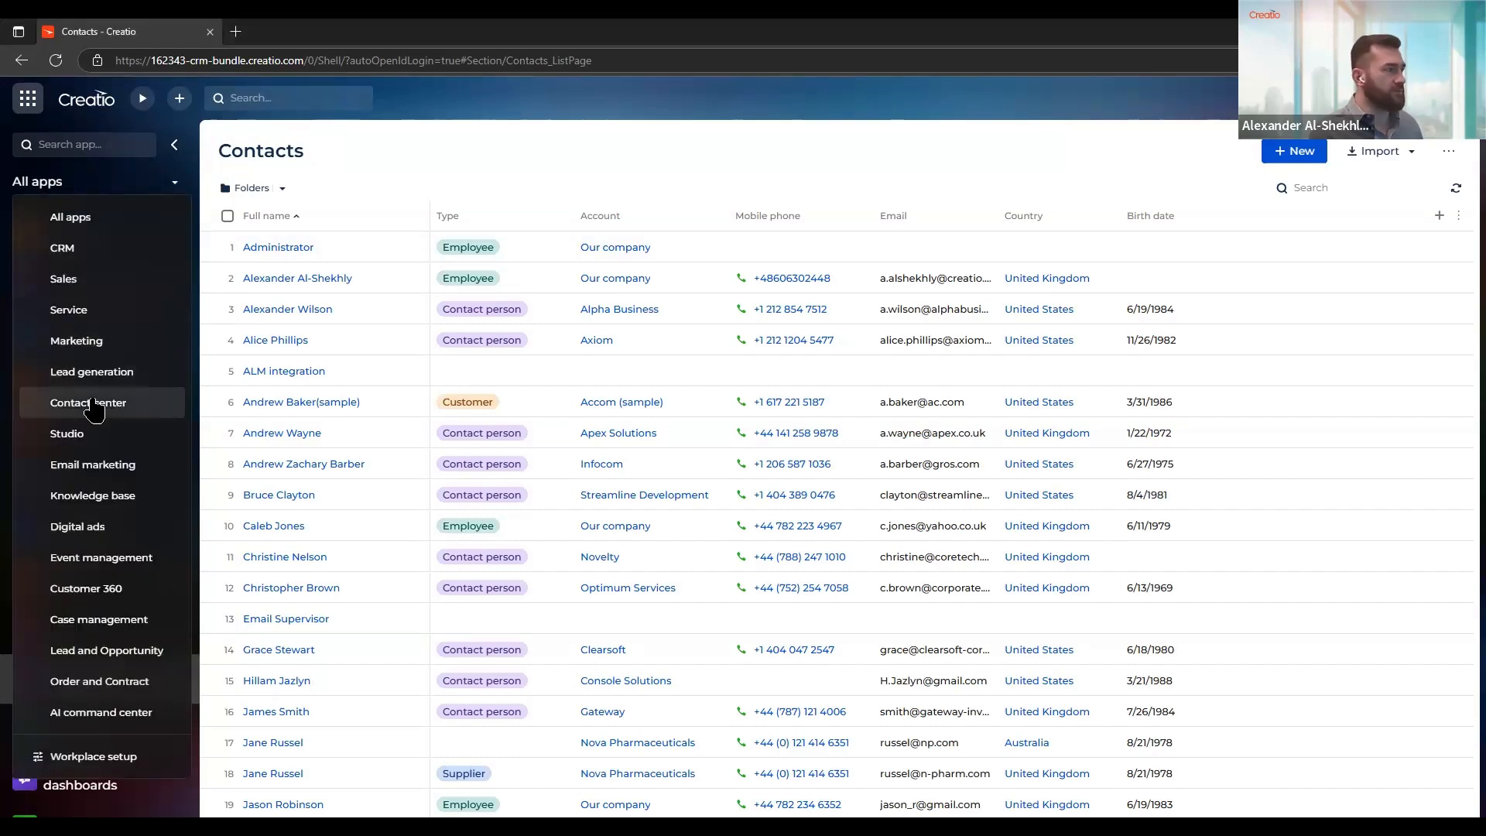
click(87, 469)
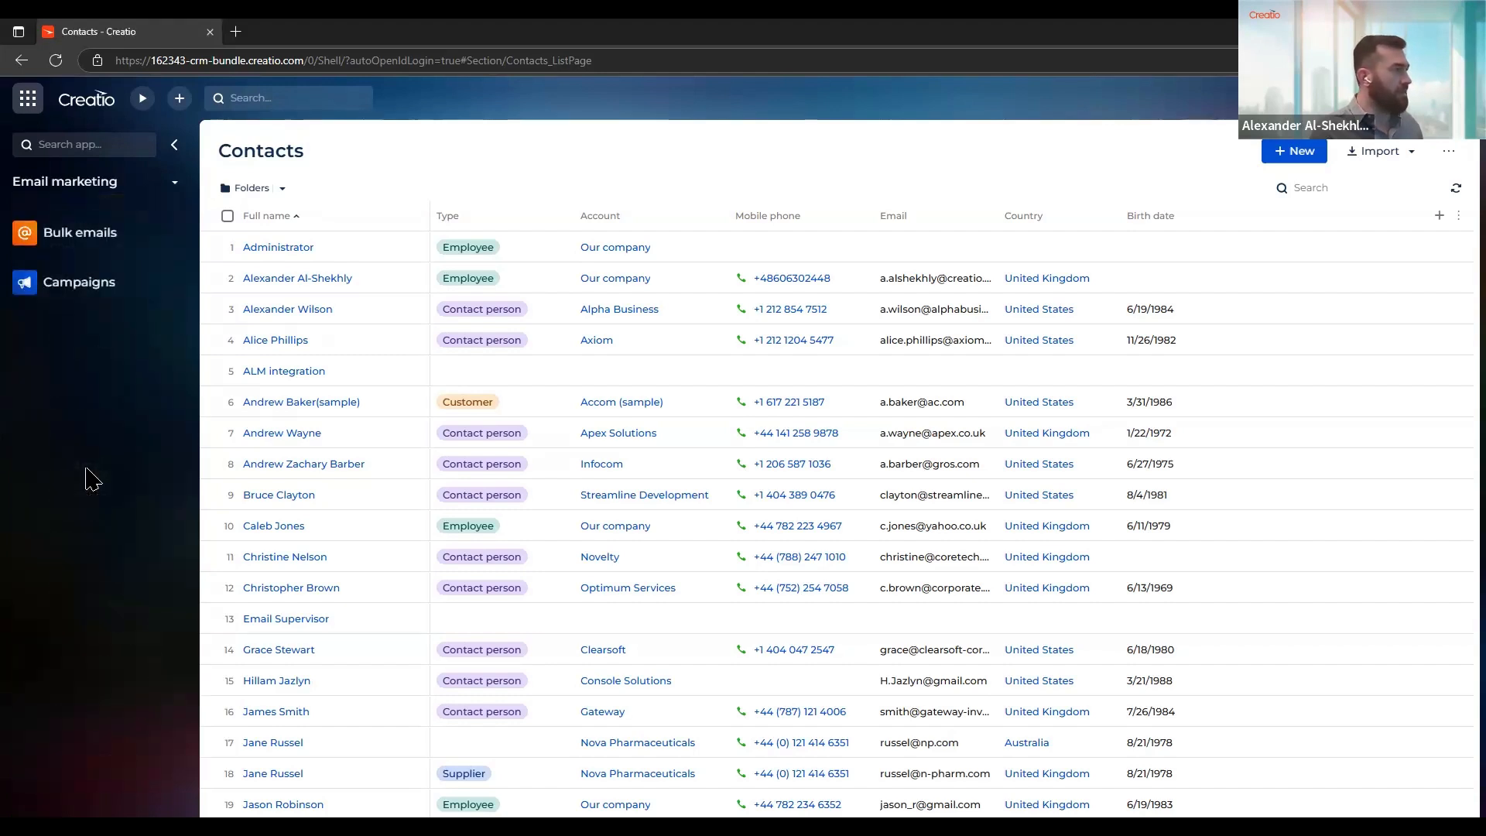
click(103, 254)
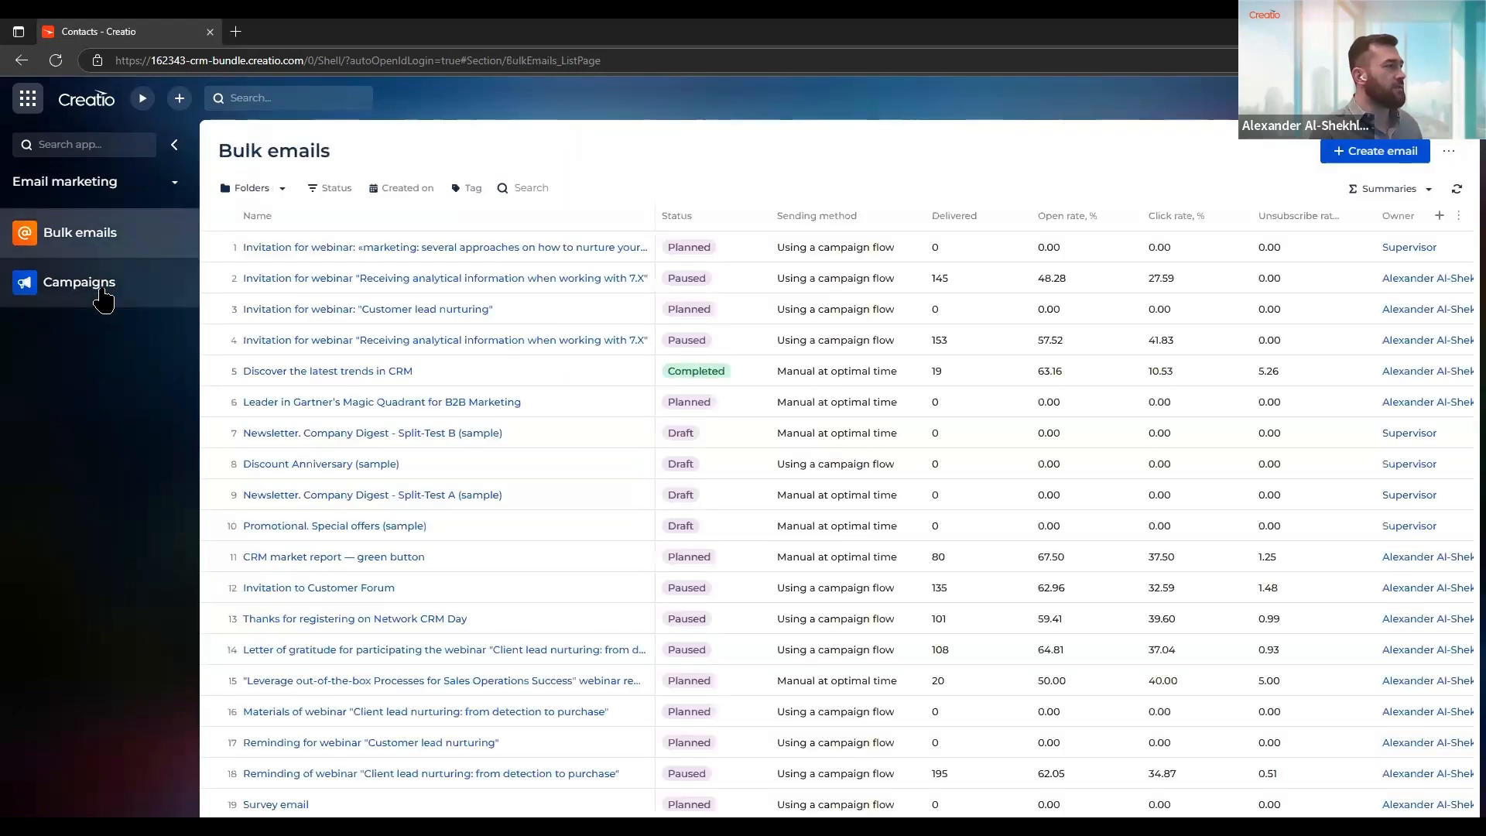
click(103, 296)
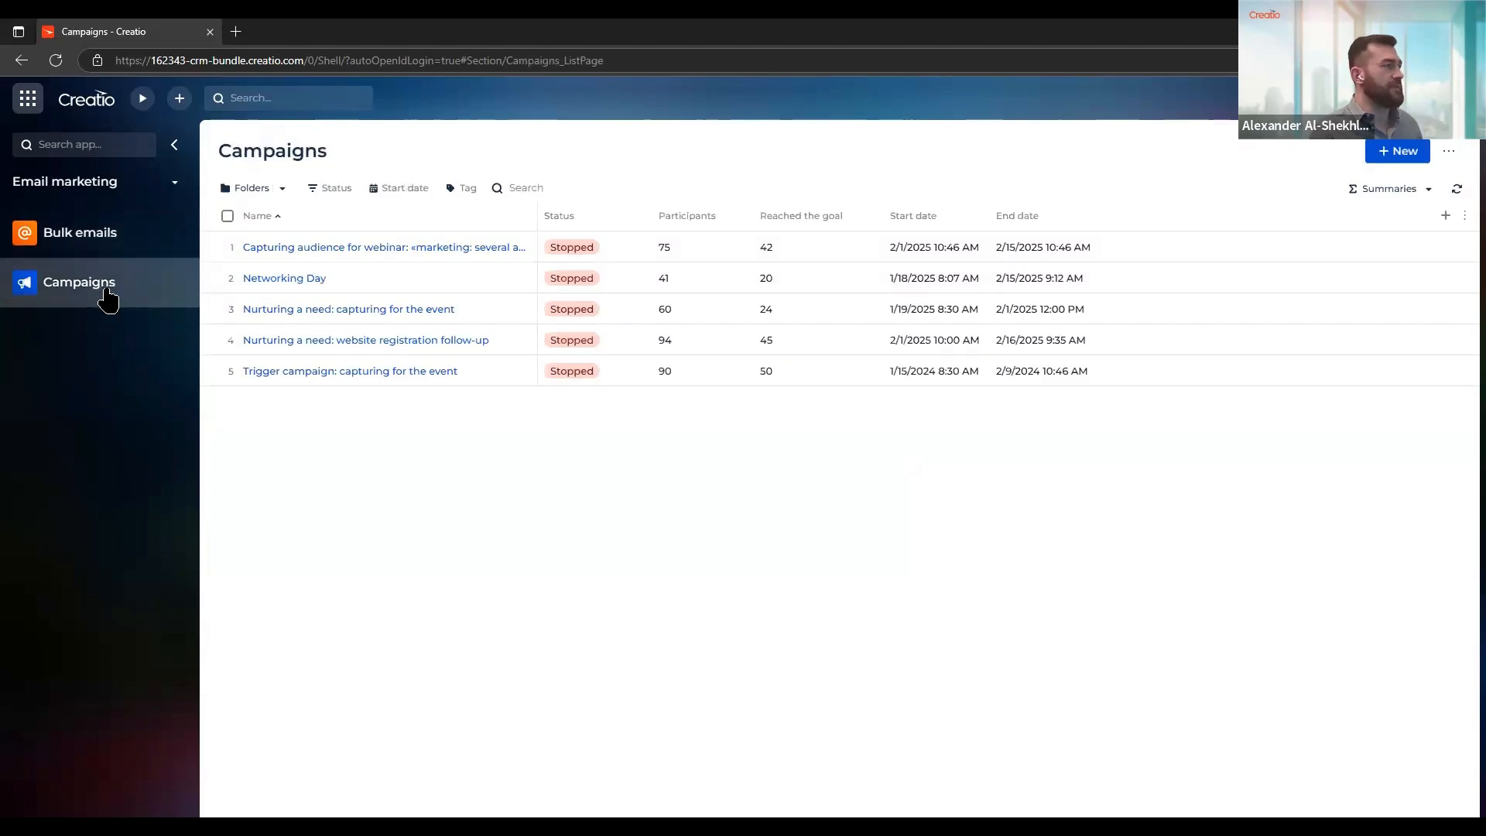
click(96, 246)
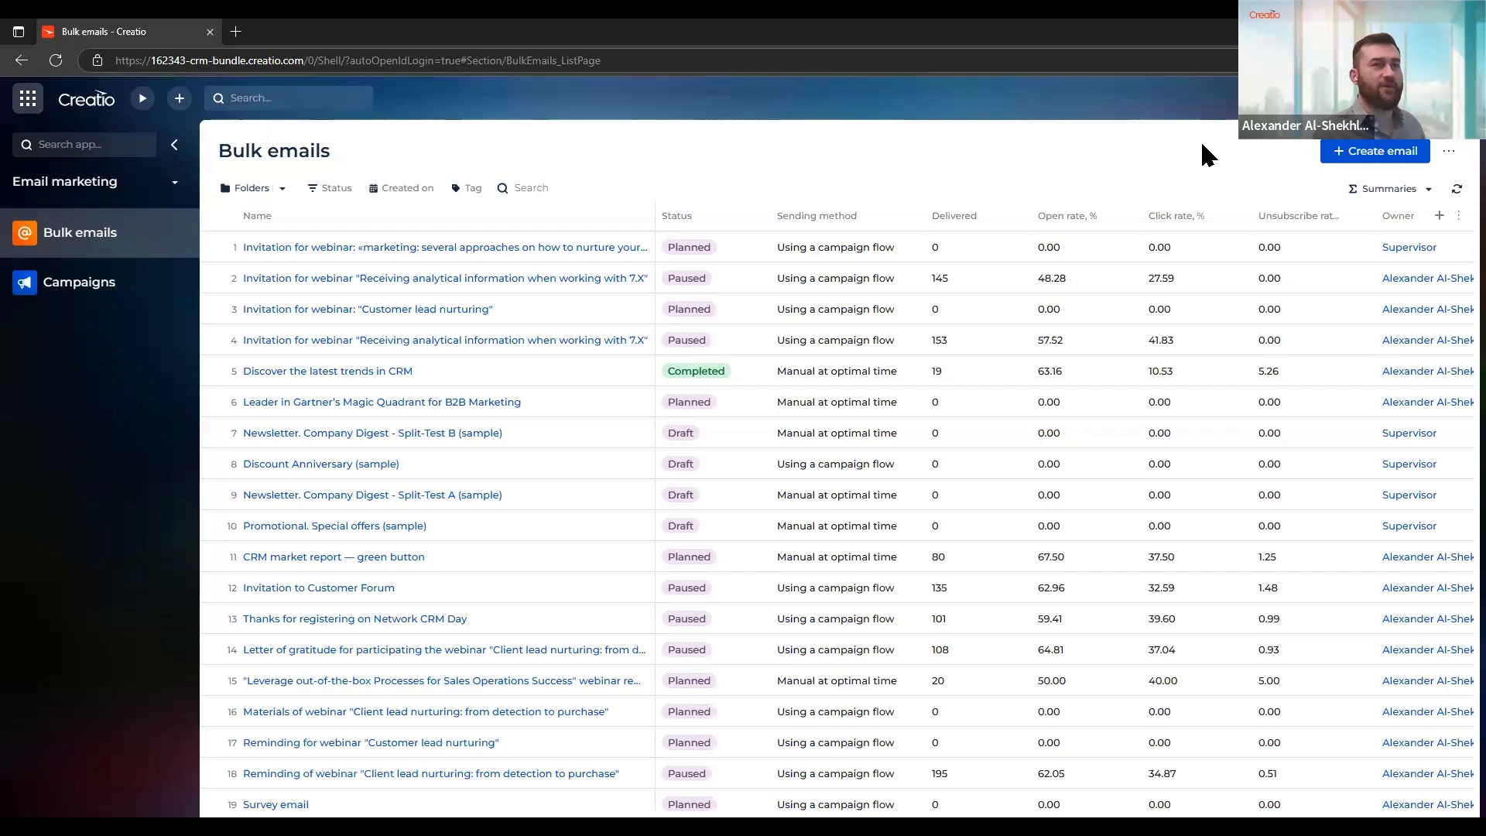
Start a new bulk email record and name it "Creatio newsletter"
click(1358, 158)
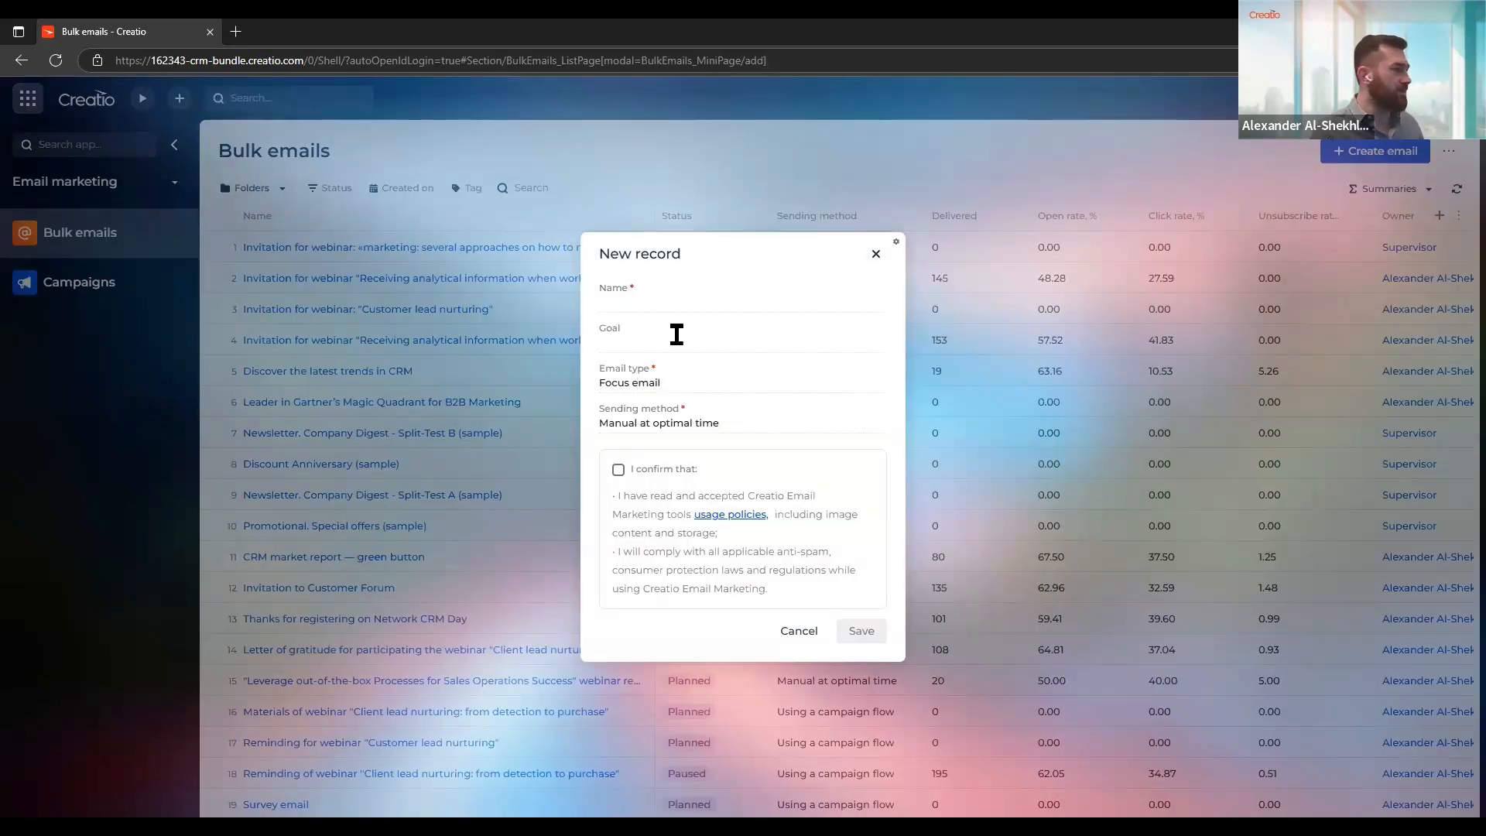
click(662, 303)
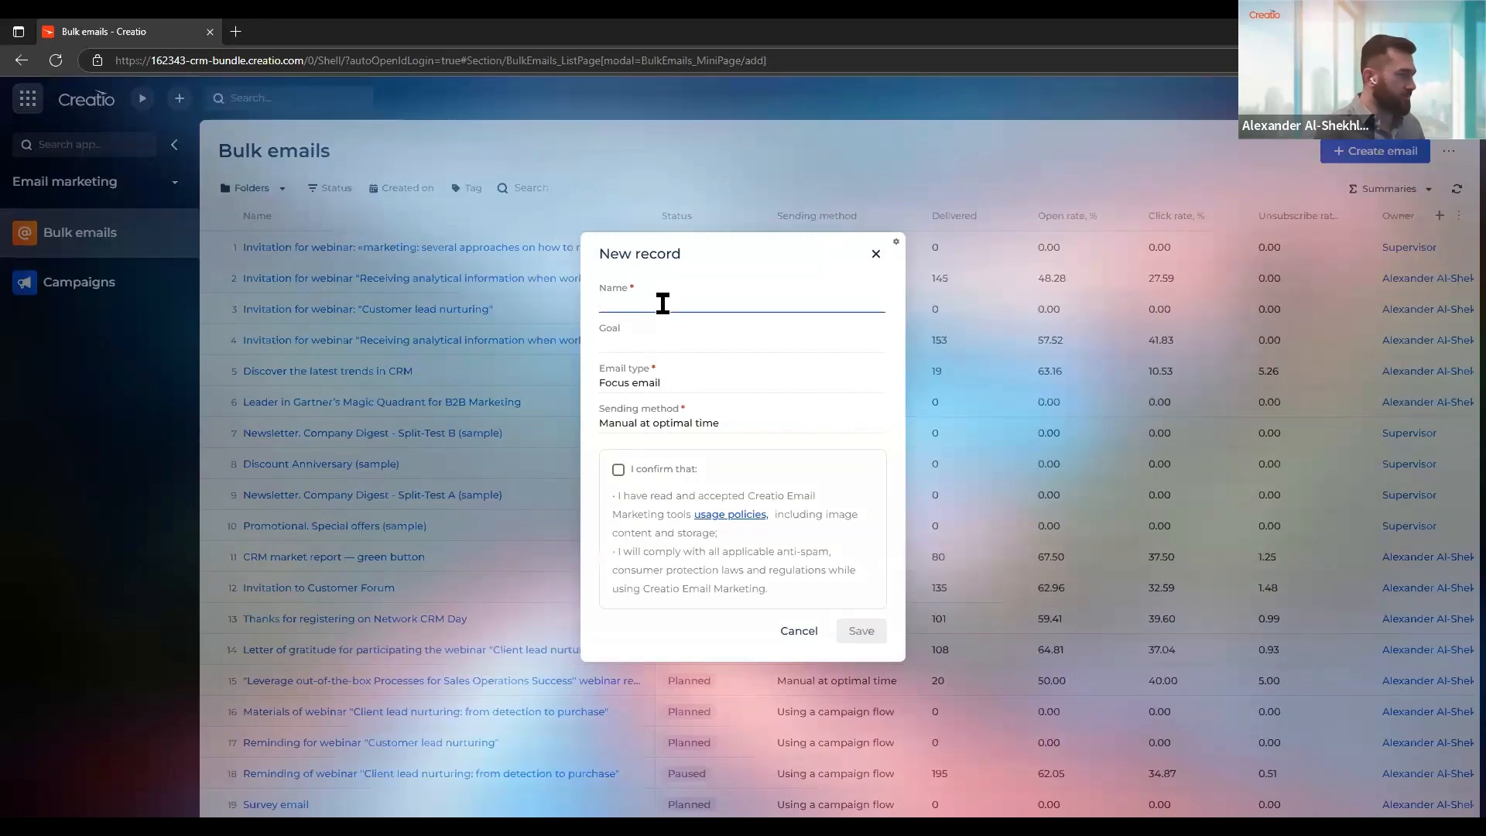
text(Creat)
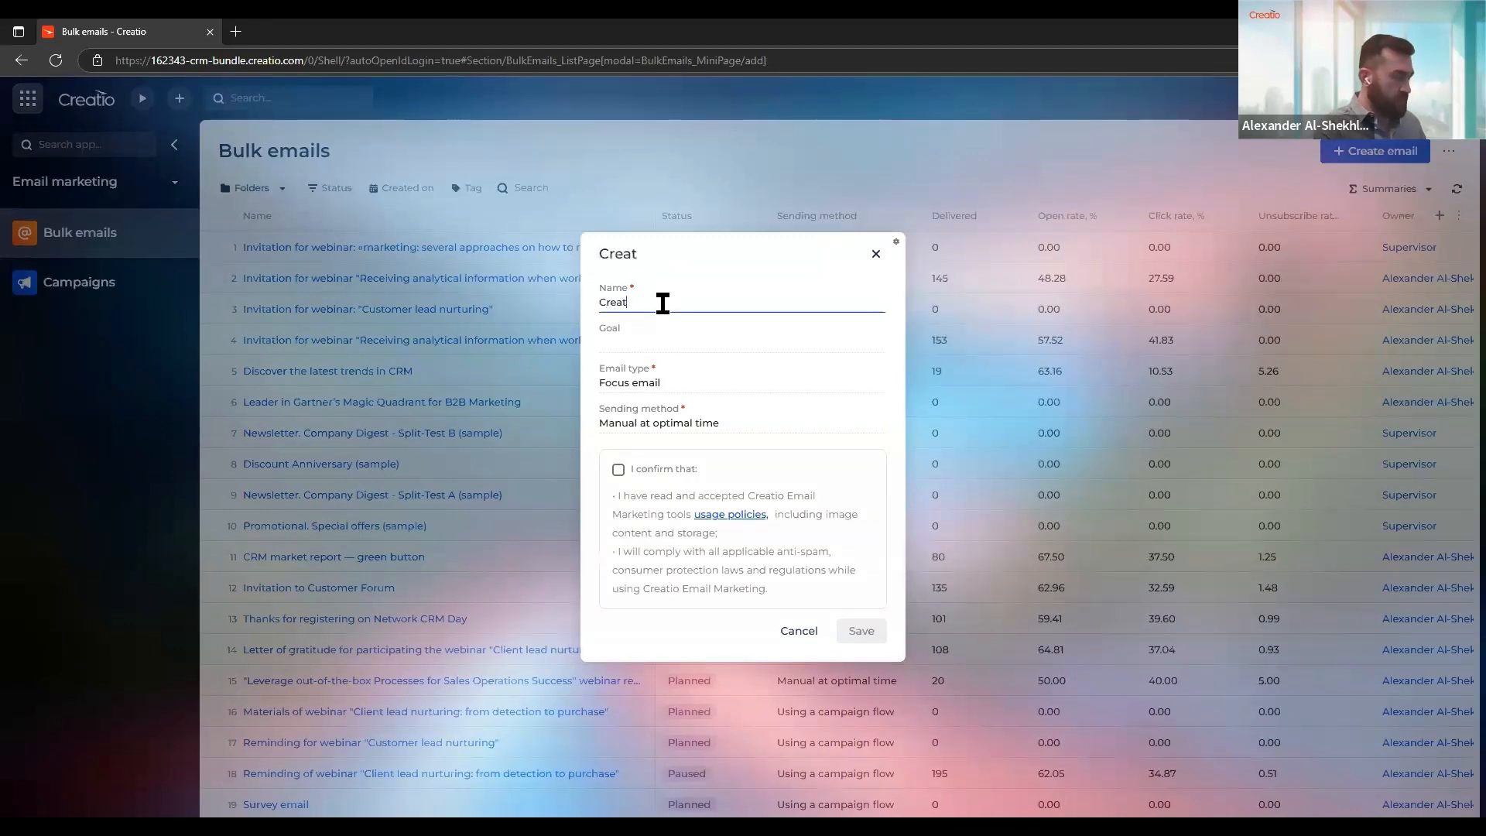
text(io newsletter)
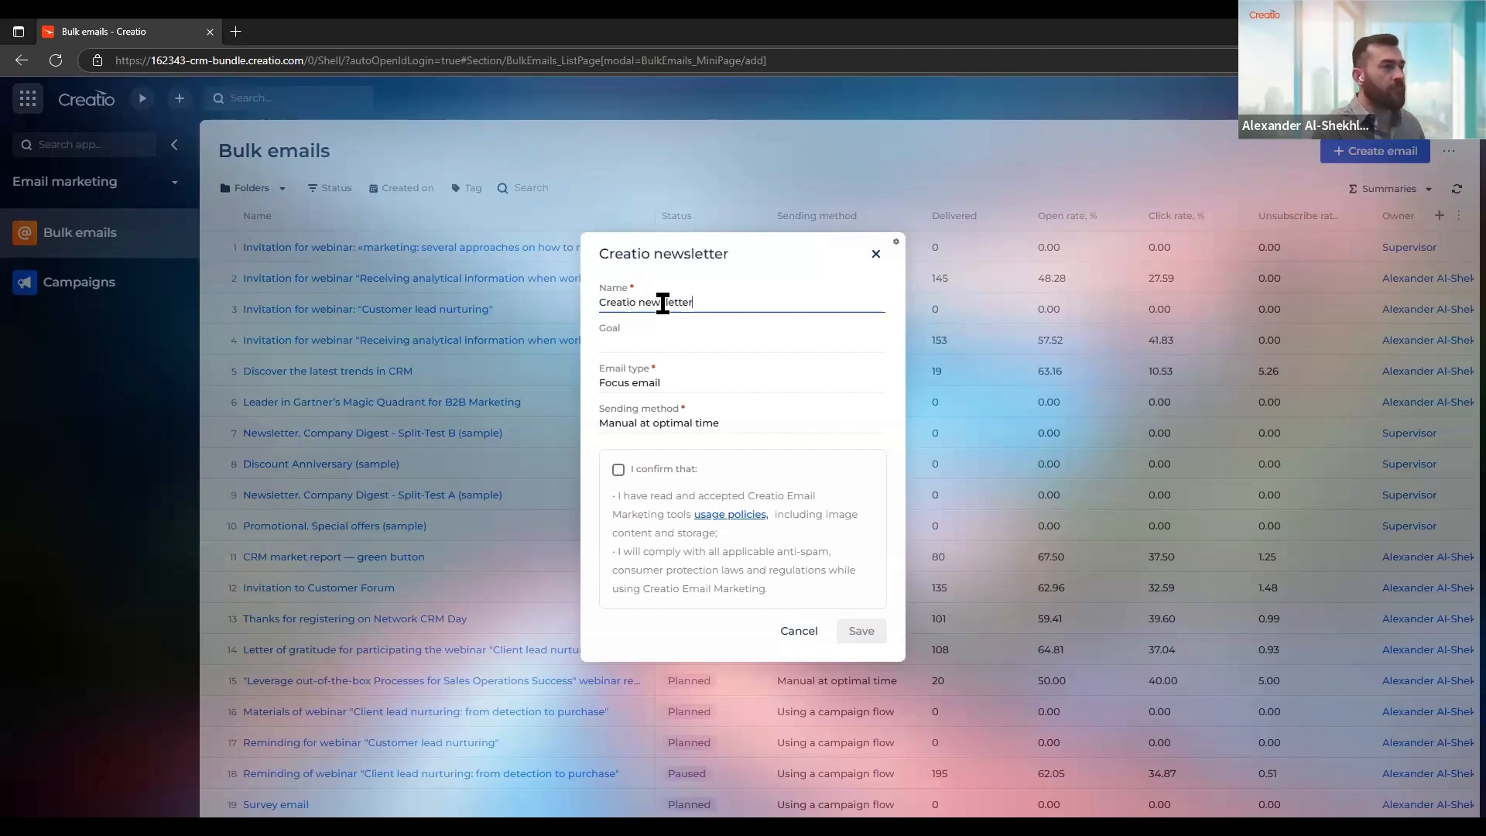
Review the email type options, keeping Focus email, and choose Manual at optimal time as the sending method
click(666, 340)
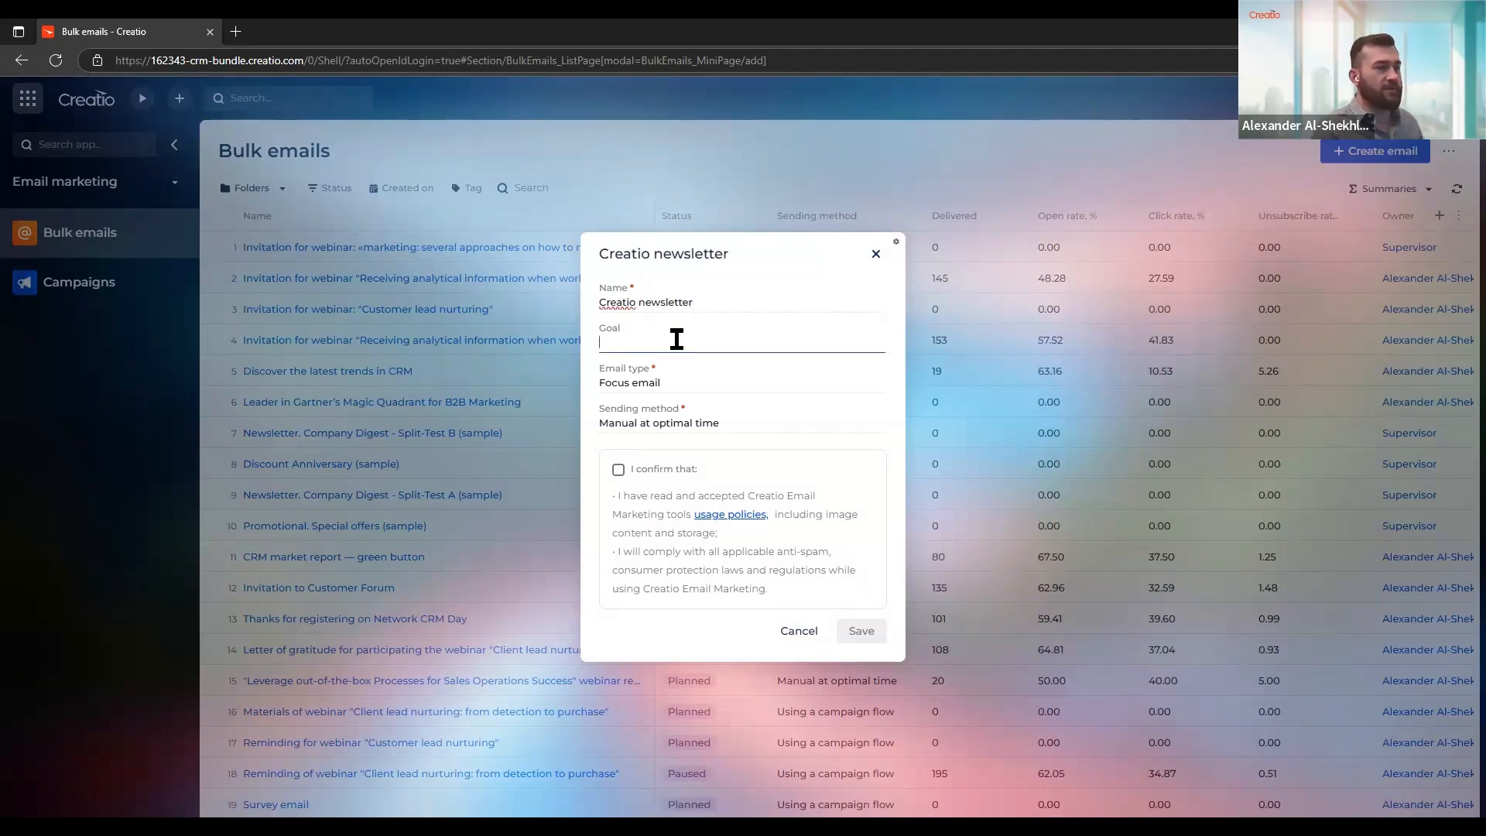
click(681, 375)
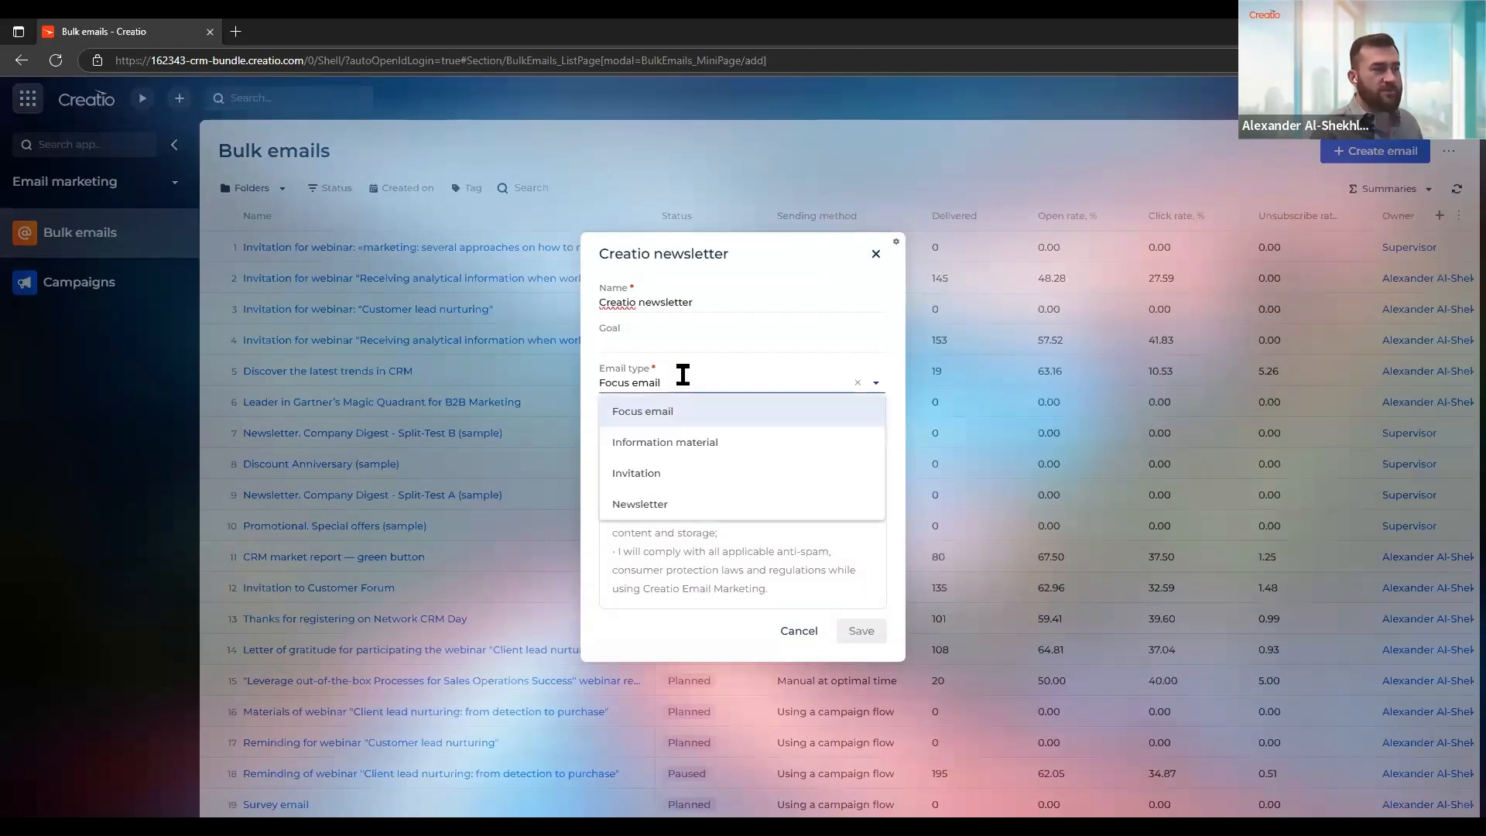
click(683, 374)
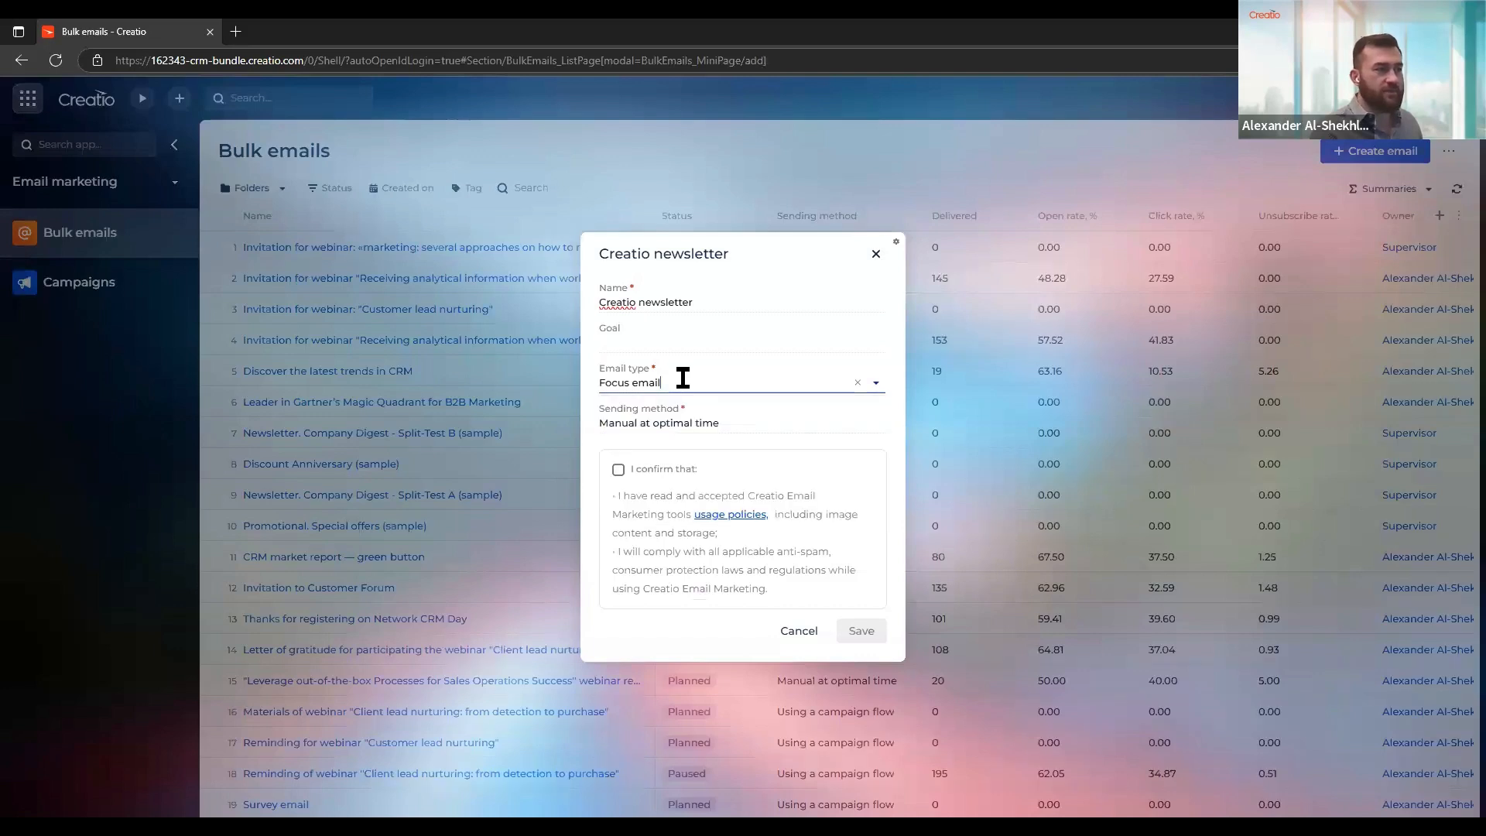
click(711, 421)
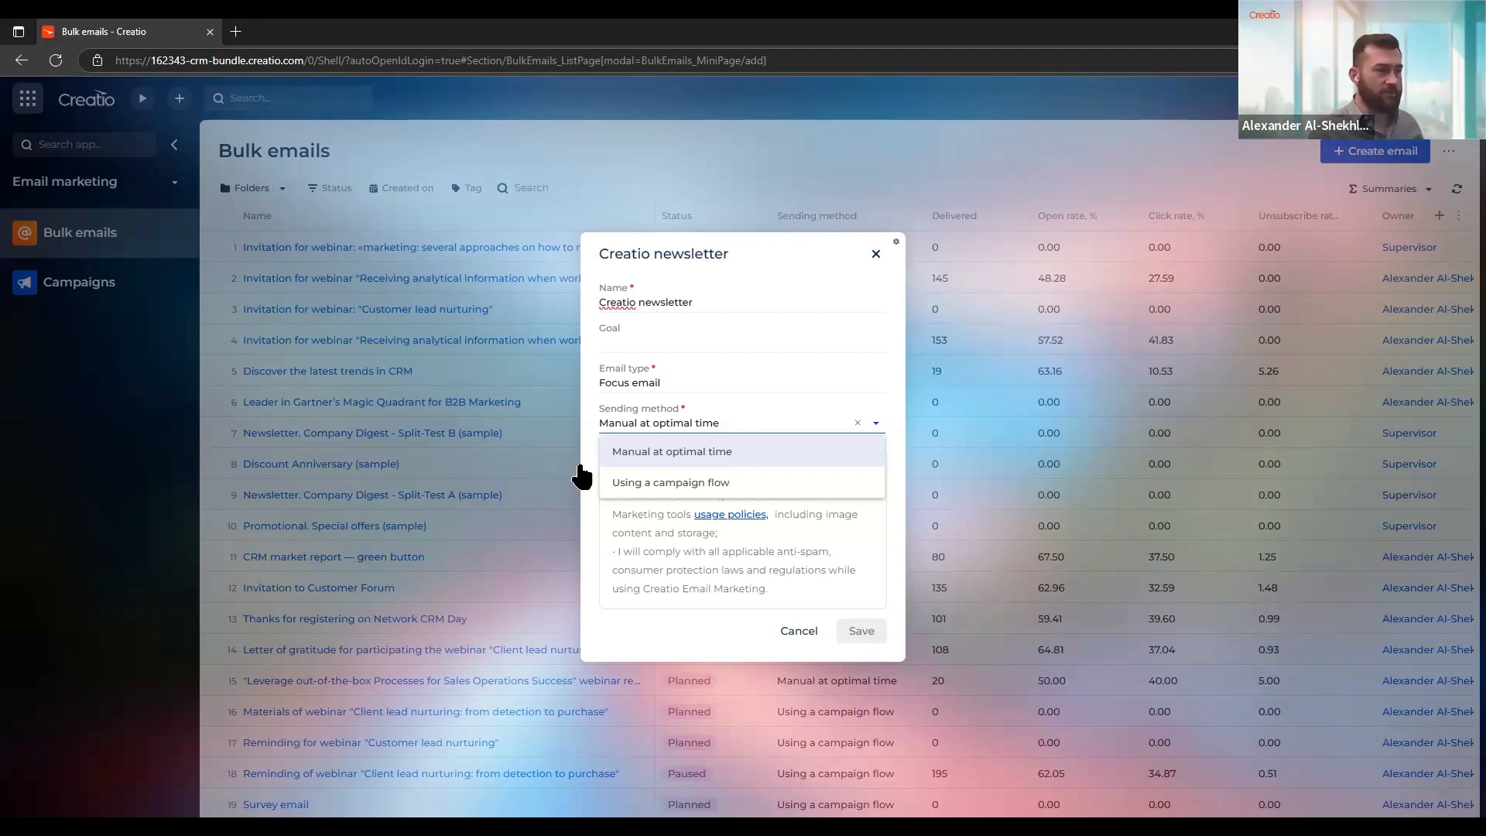
click(703, 452)
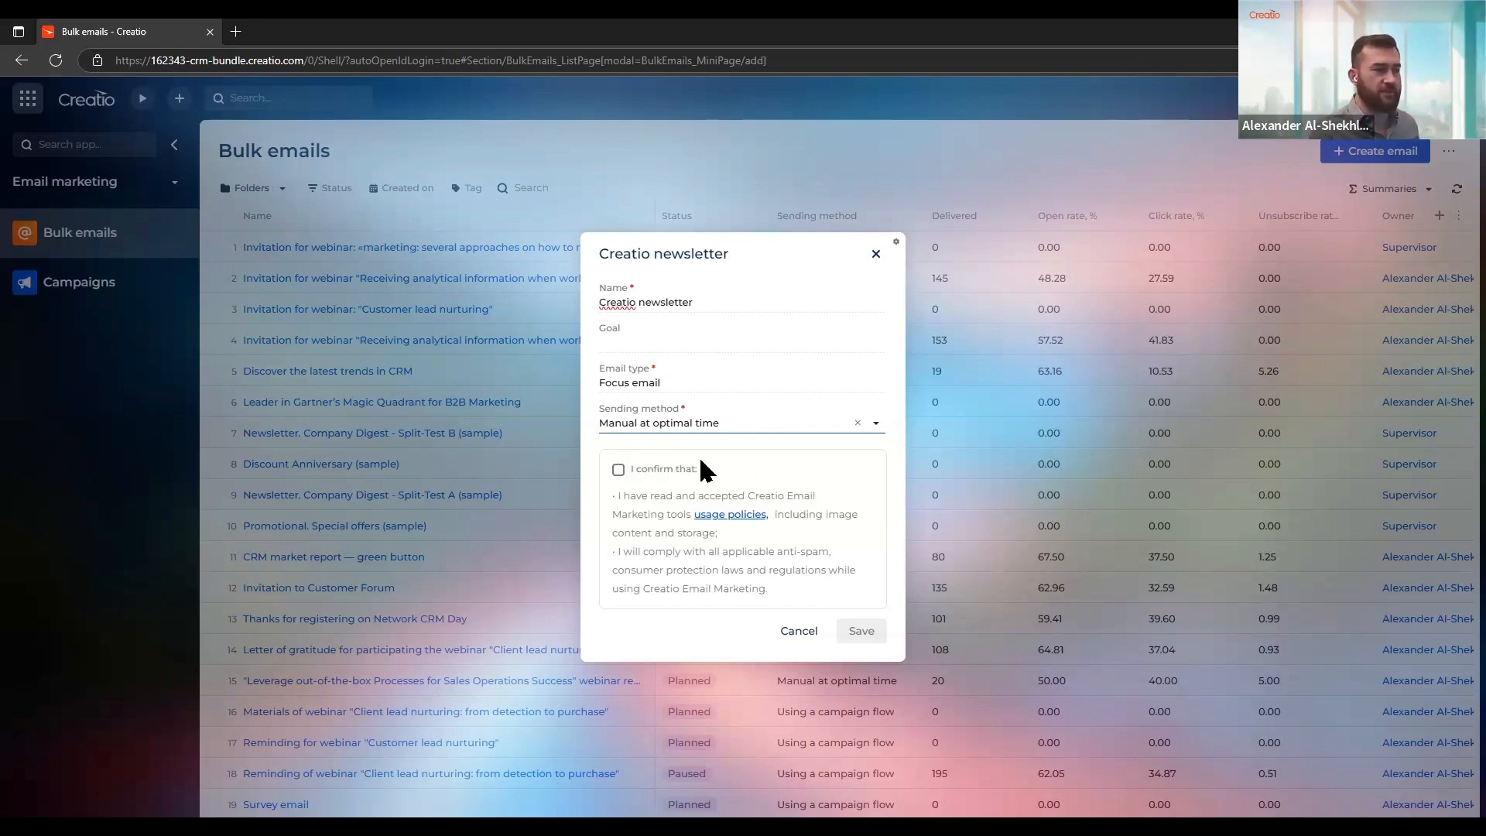
Read through the linked email marketing usage policies, then close that page and return to the new bulk email form
click(718, 517)
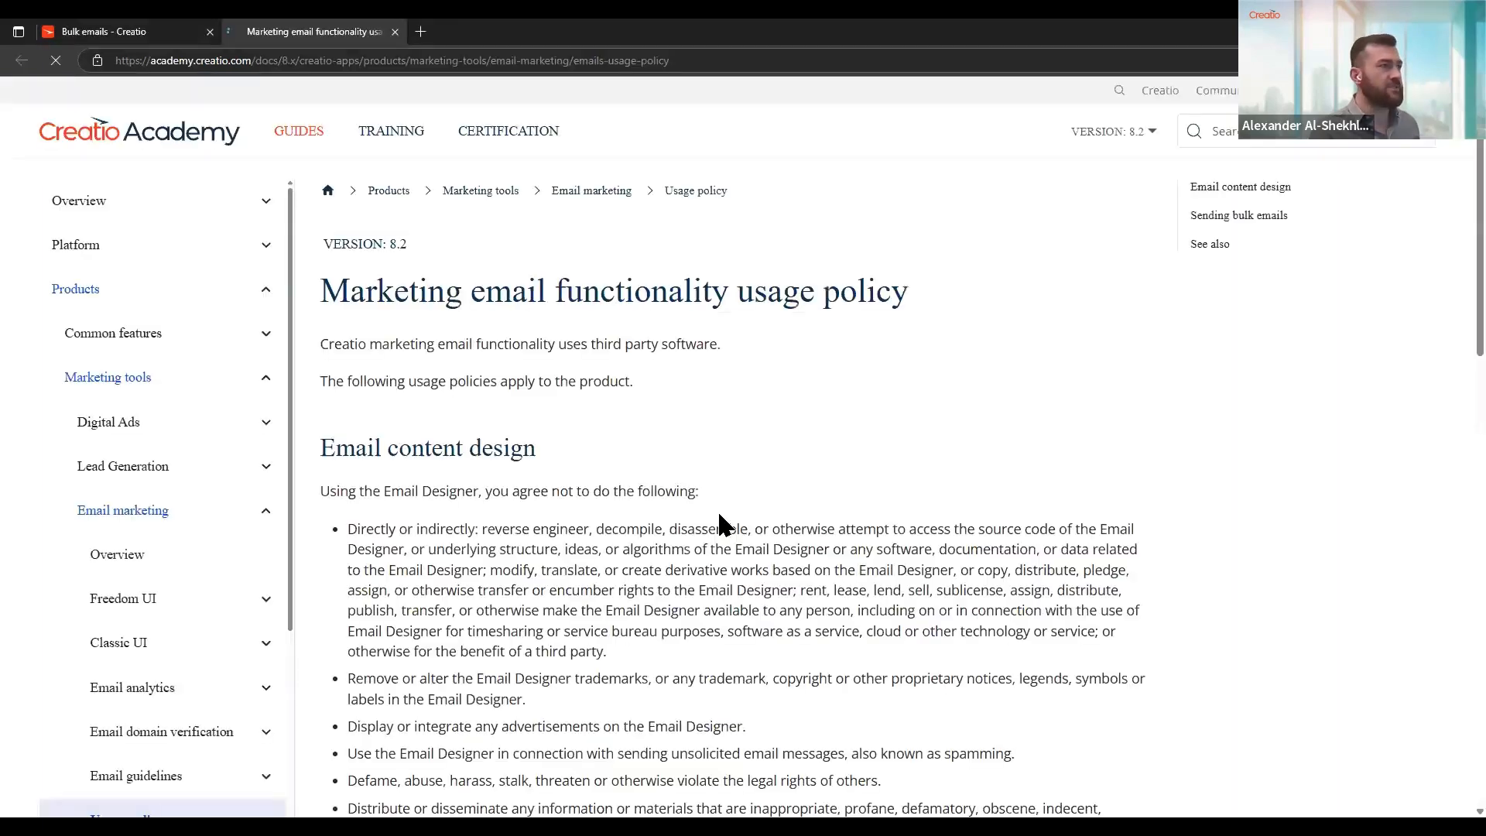
scroll(882, 431, down, 5)
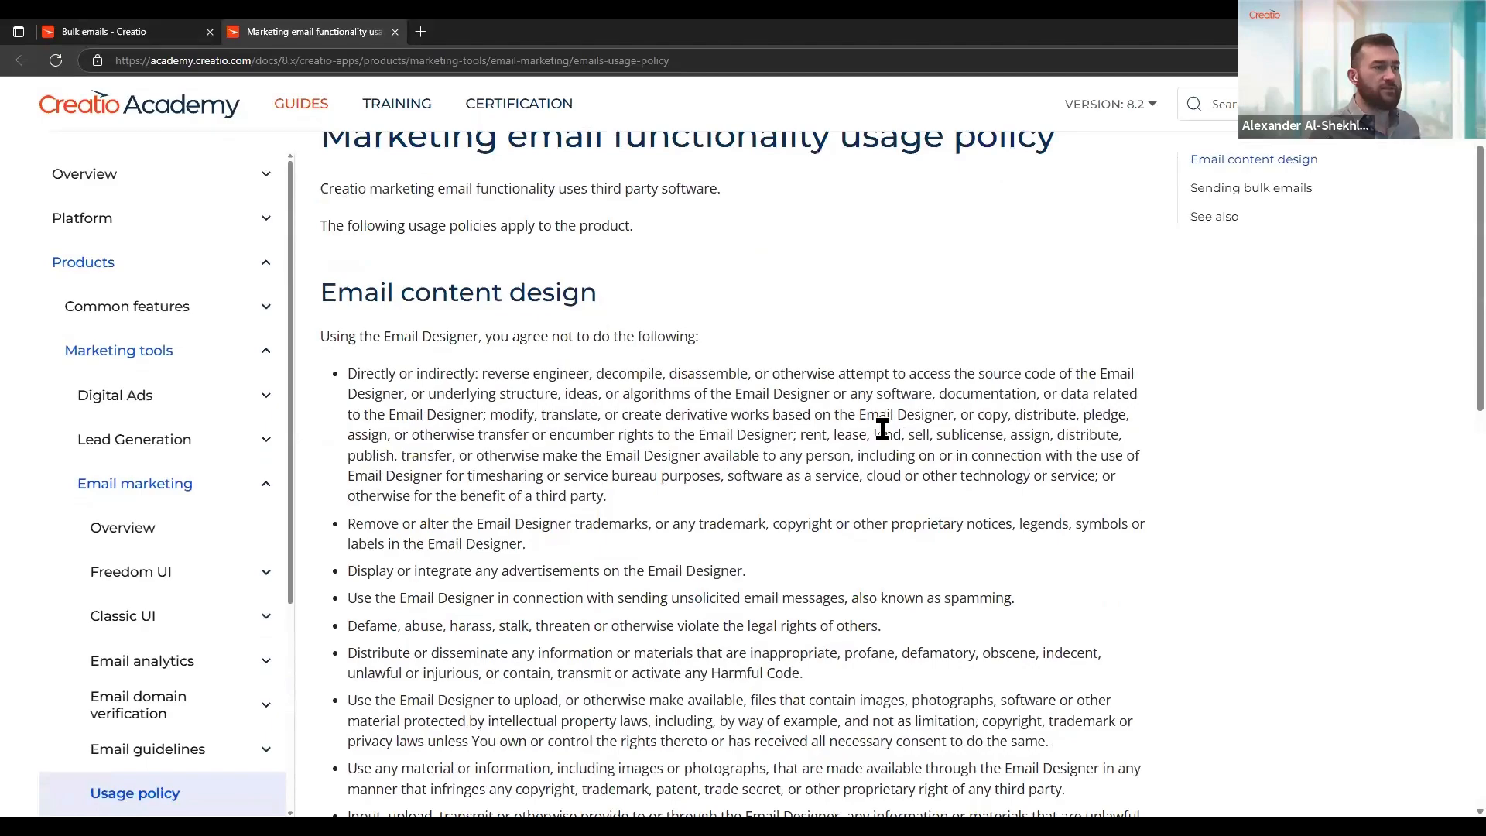
scroll(882, 431, down, 8)
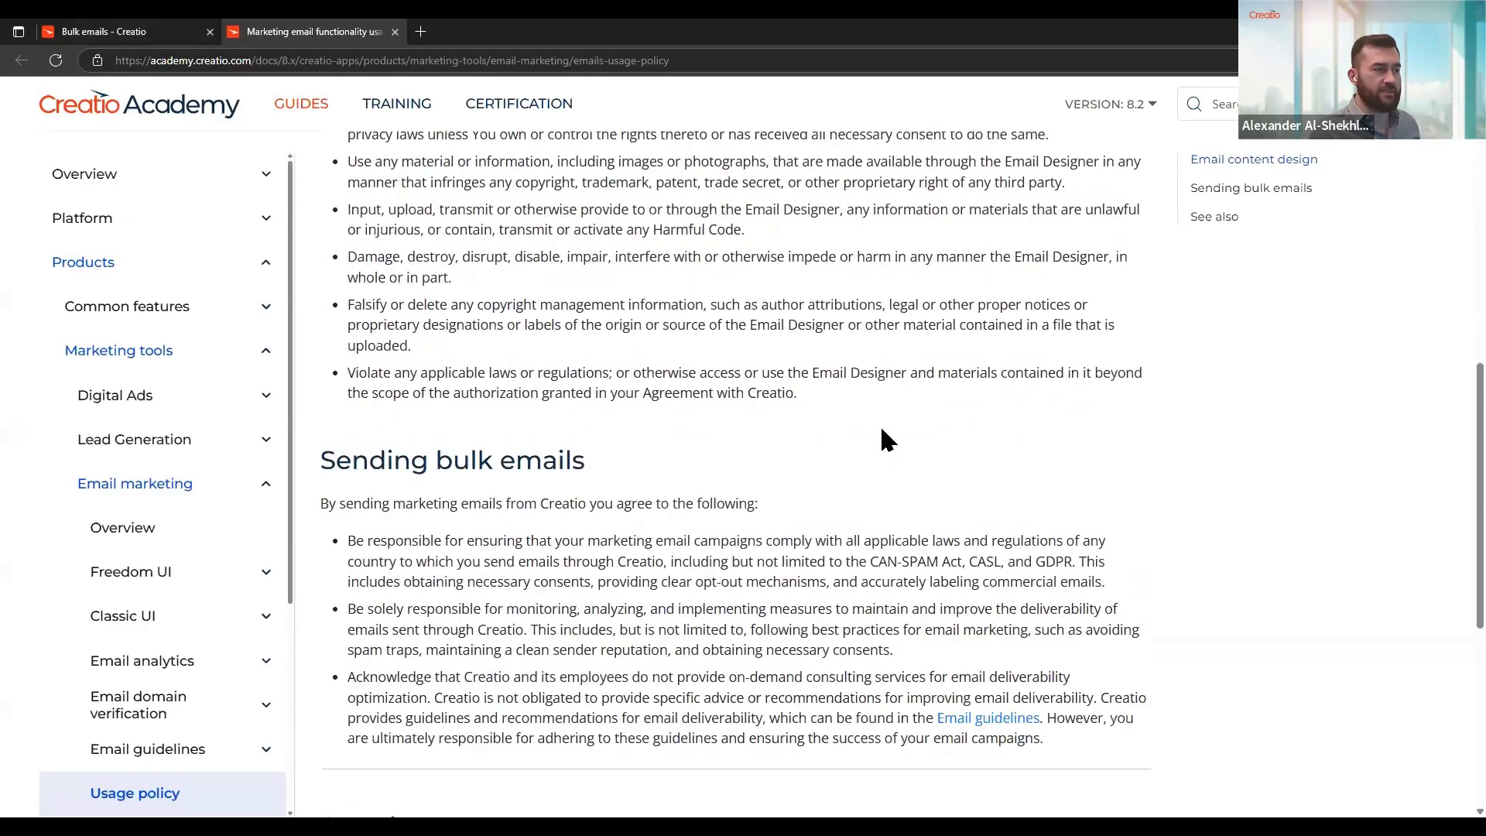
scroll(882, 431, up, 13)
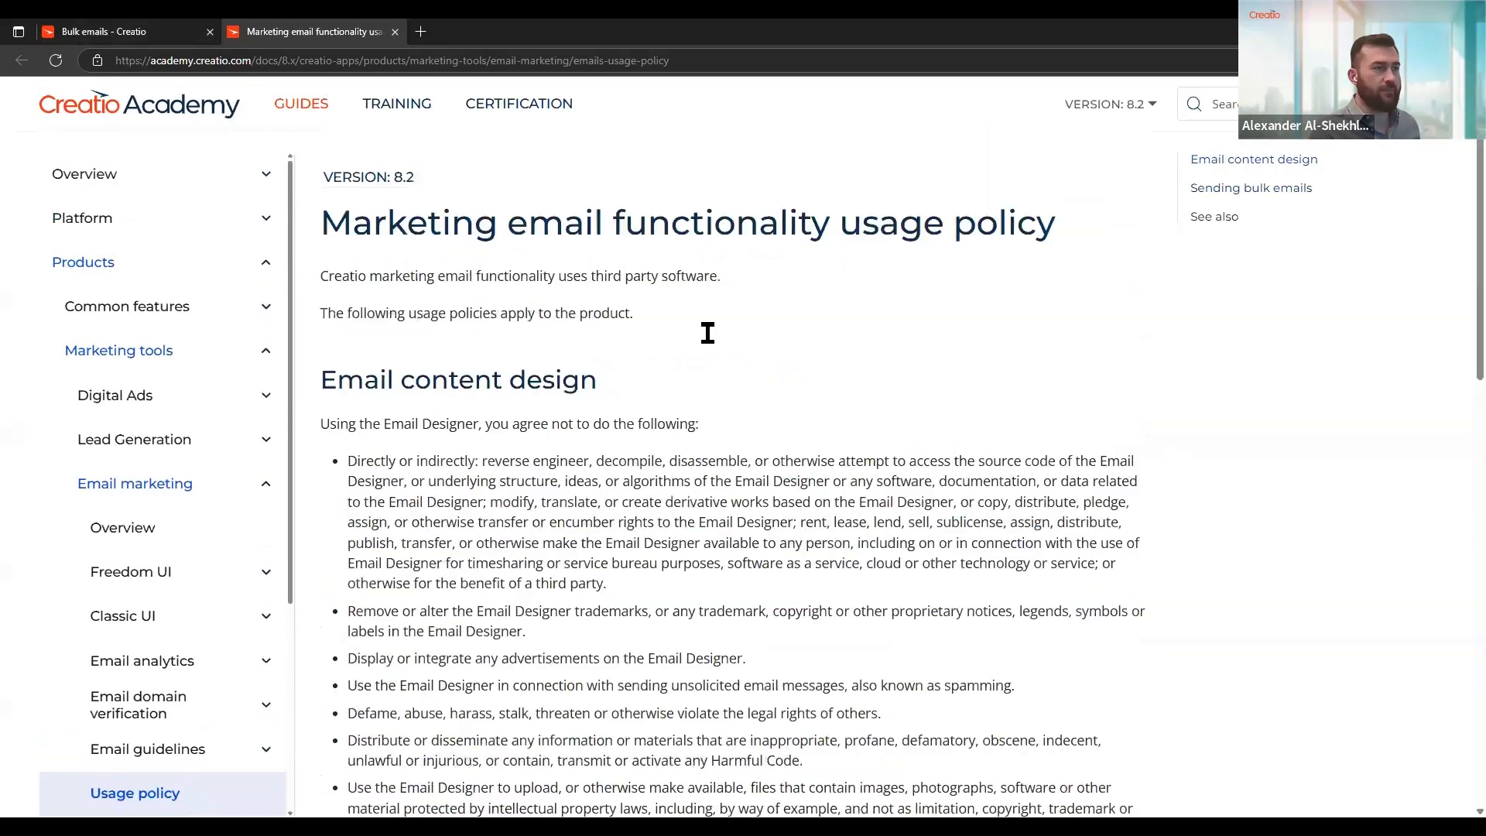
click(140, 31)
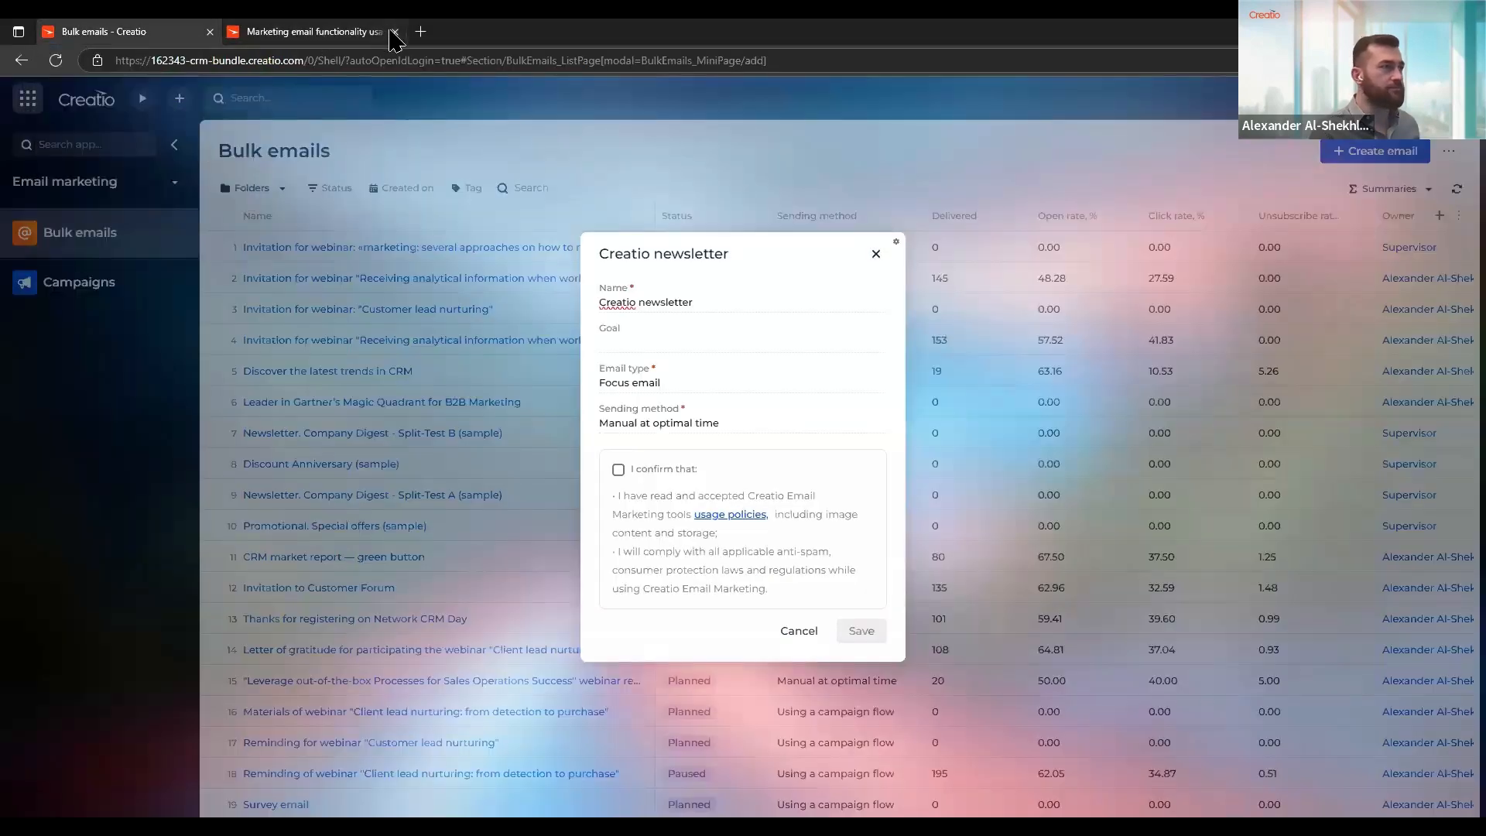
click(394, 32)
Accept the usage policy confirmation to save the new bulk email, and open the Creatio newsletter record
click(618, 469)
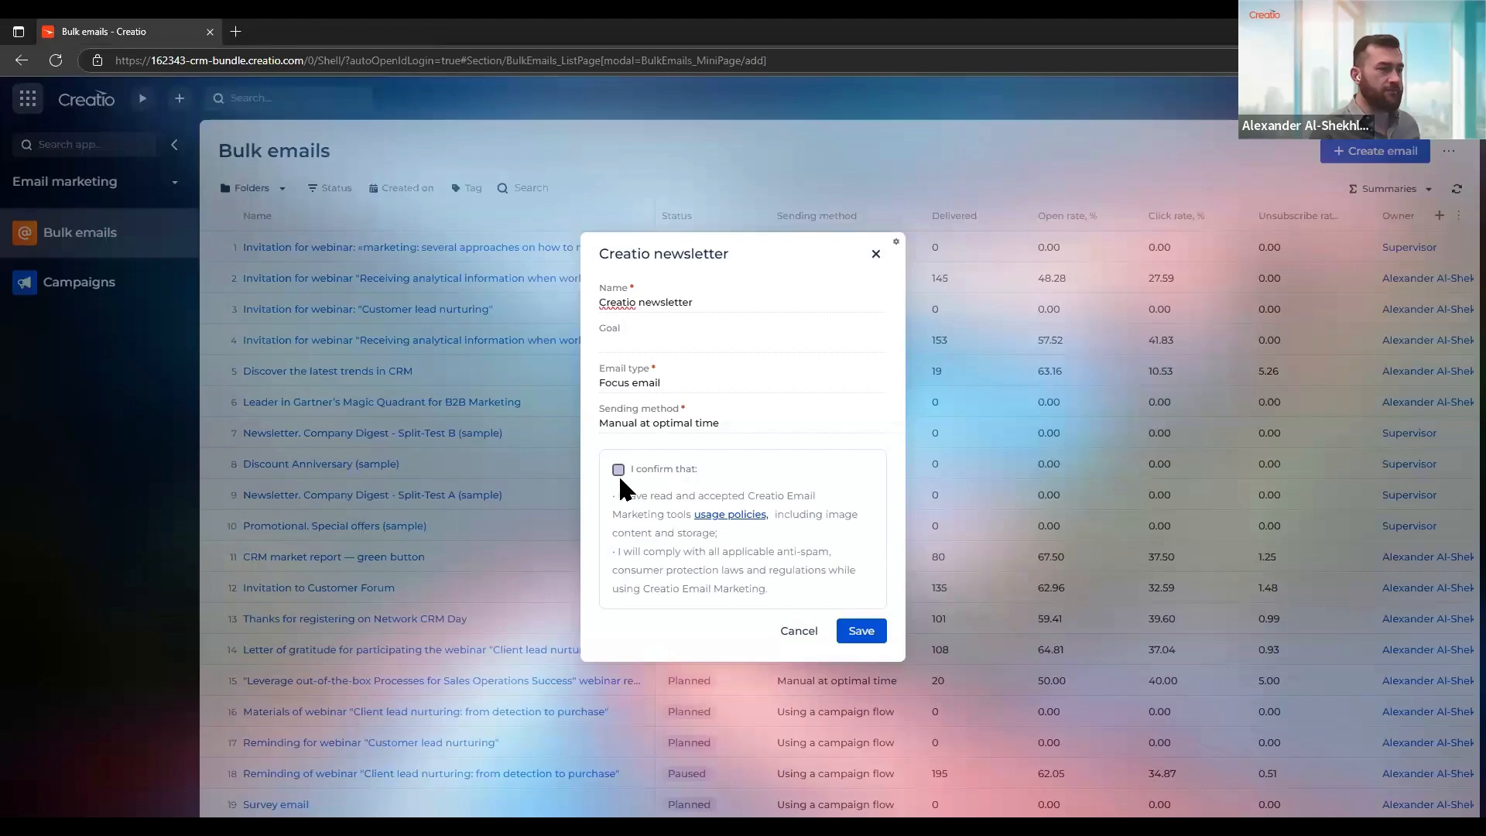
click(856, 633)
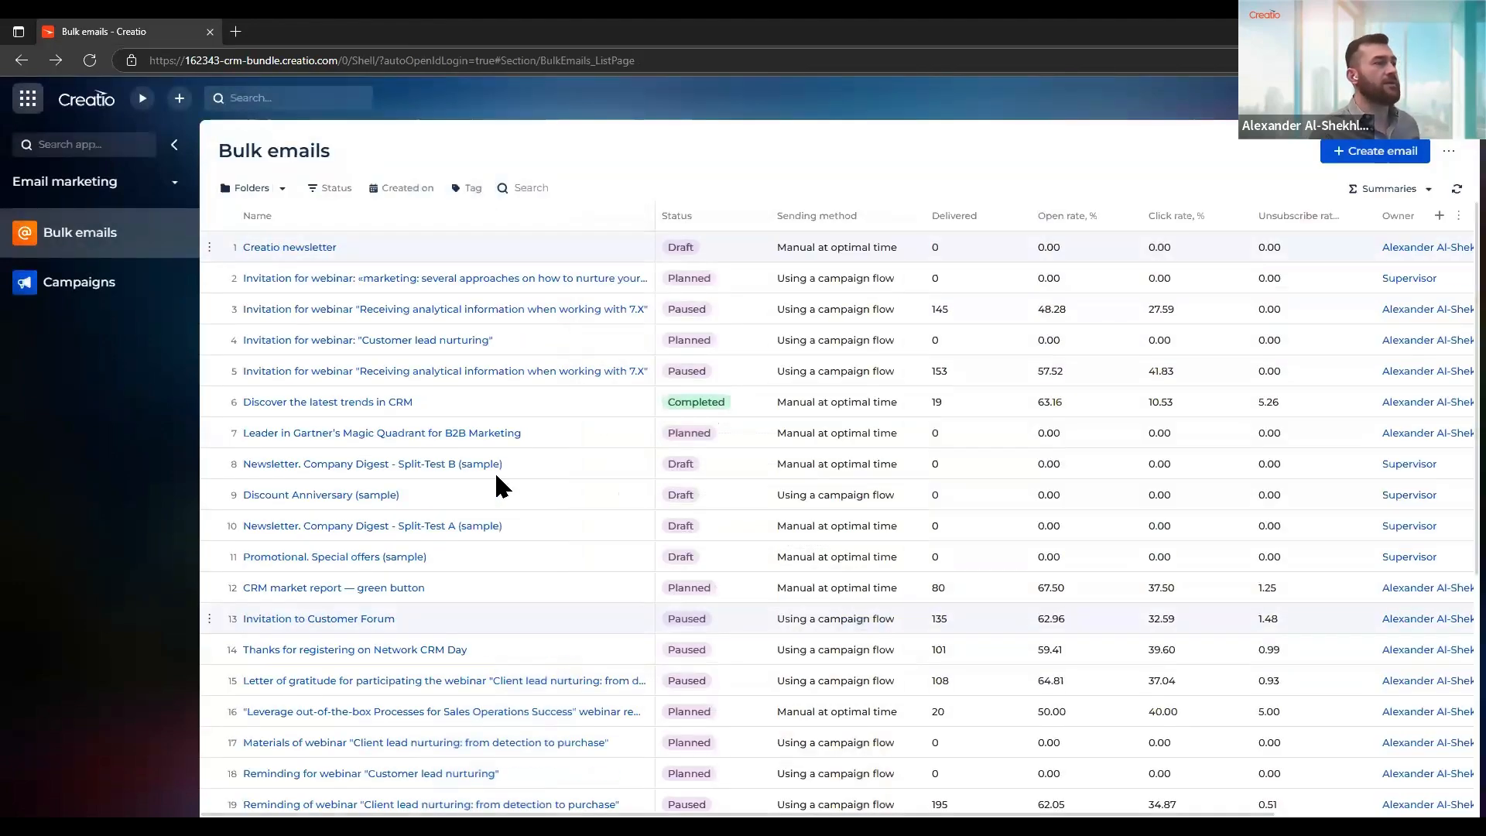
click(270, 248)
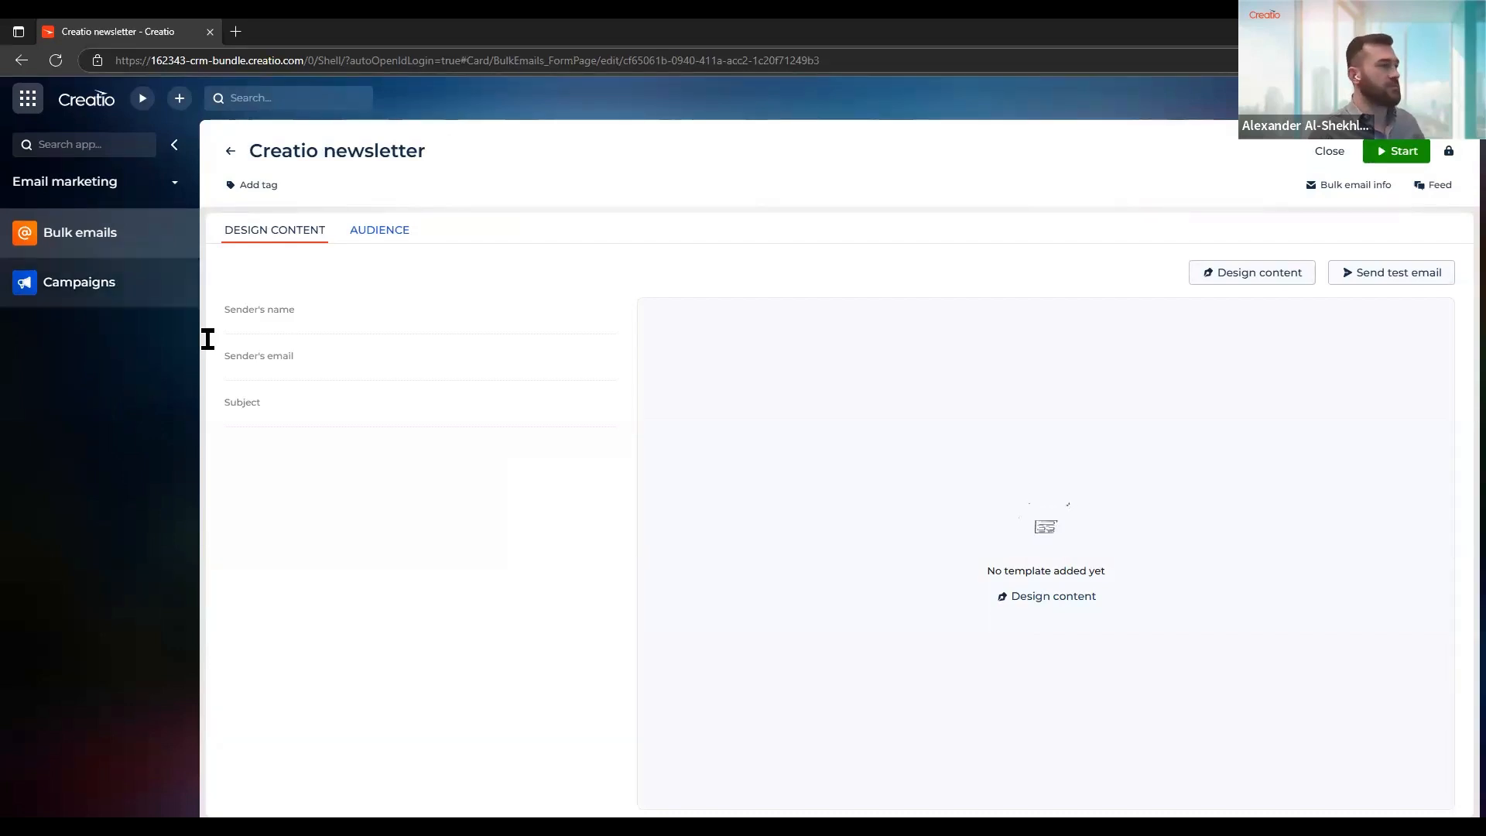
Fill in the sender's first name and the sender's email address for the newsletter
click(363, 320)
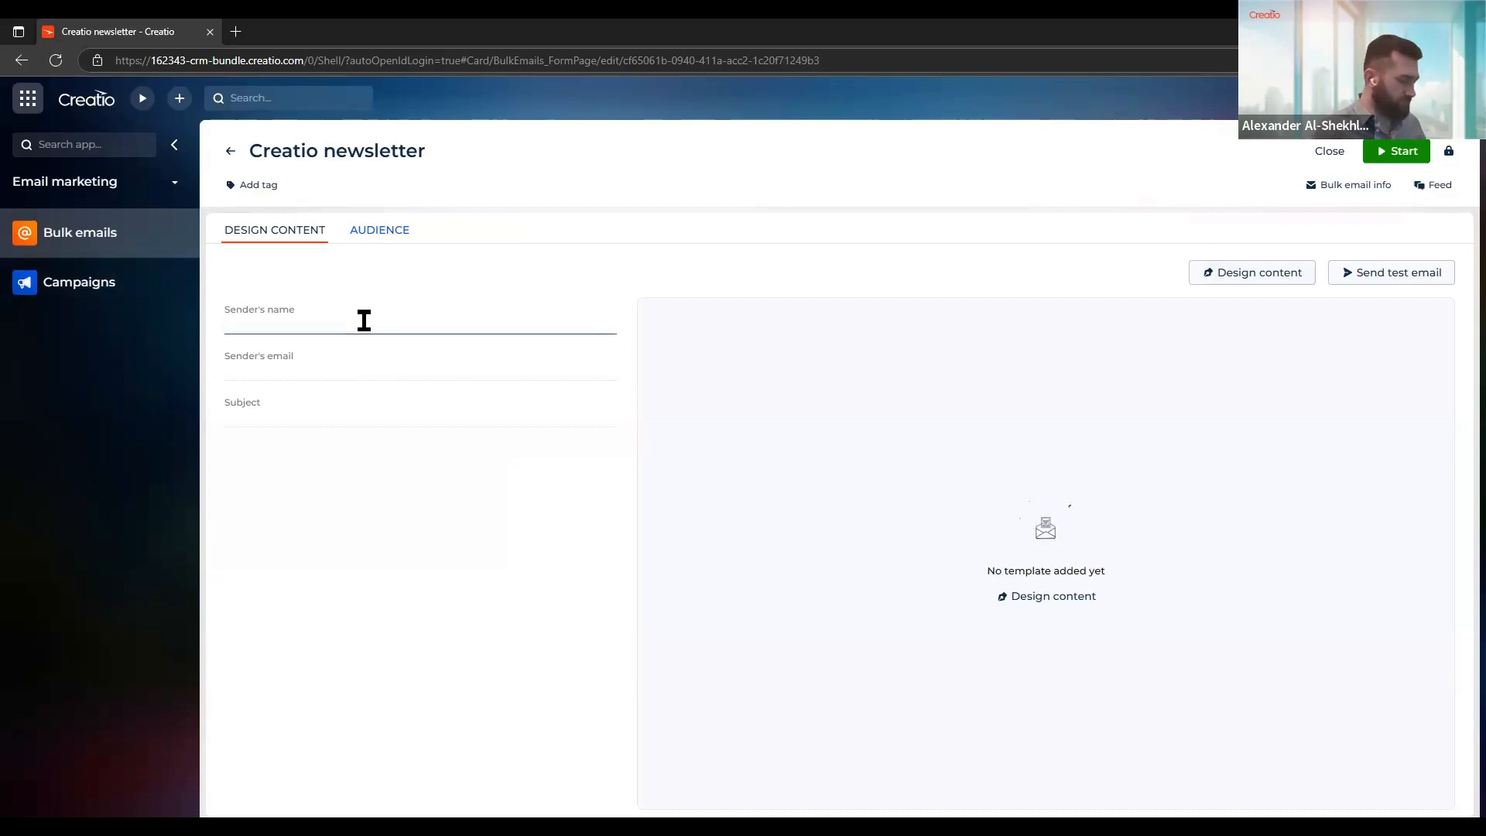
text(A)
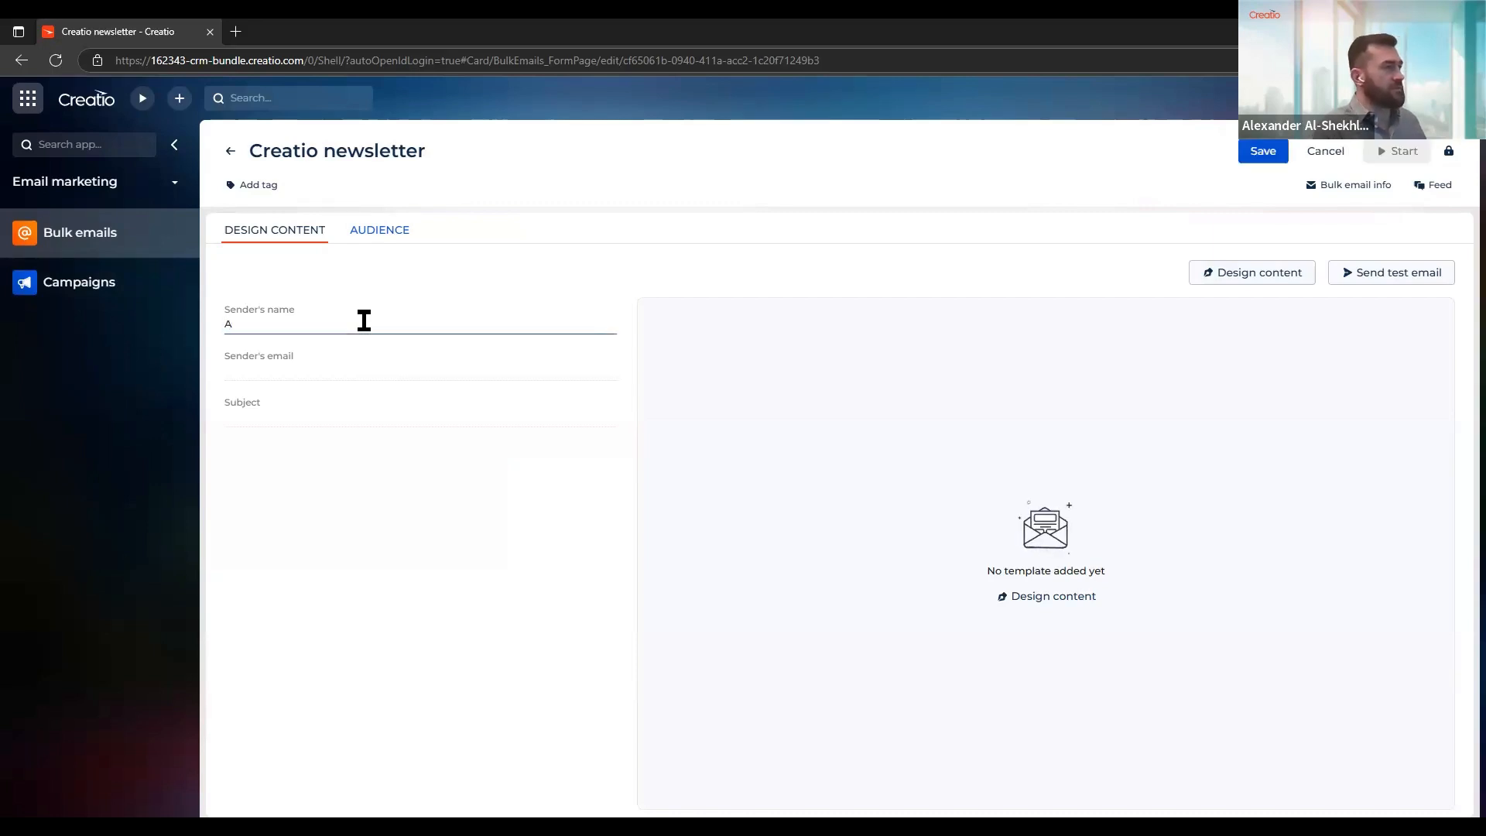
text(lexander)
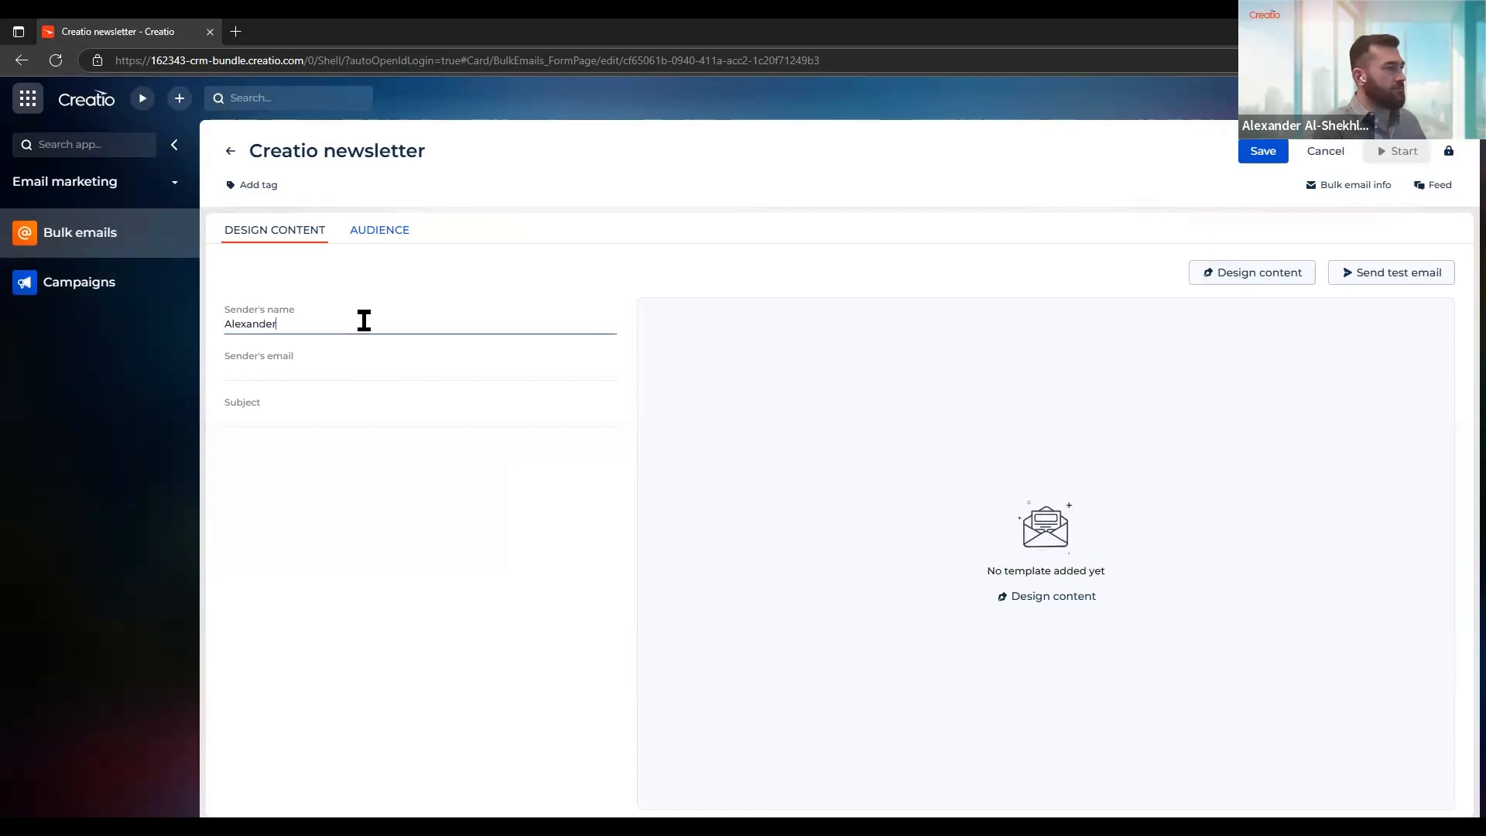
key(Tab)
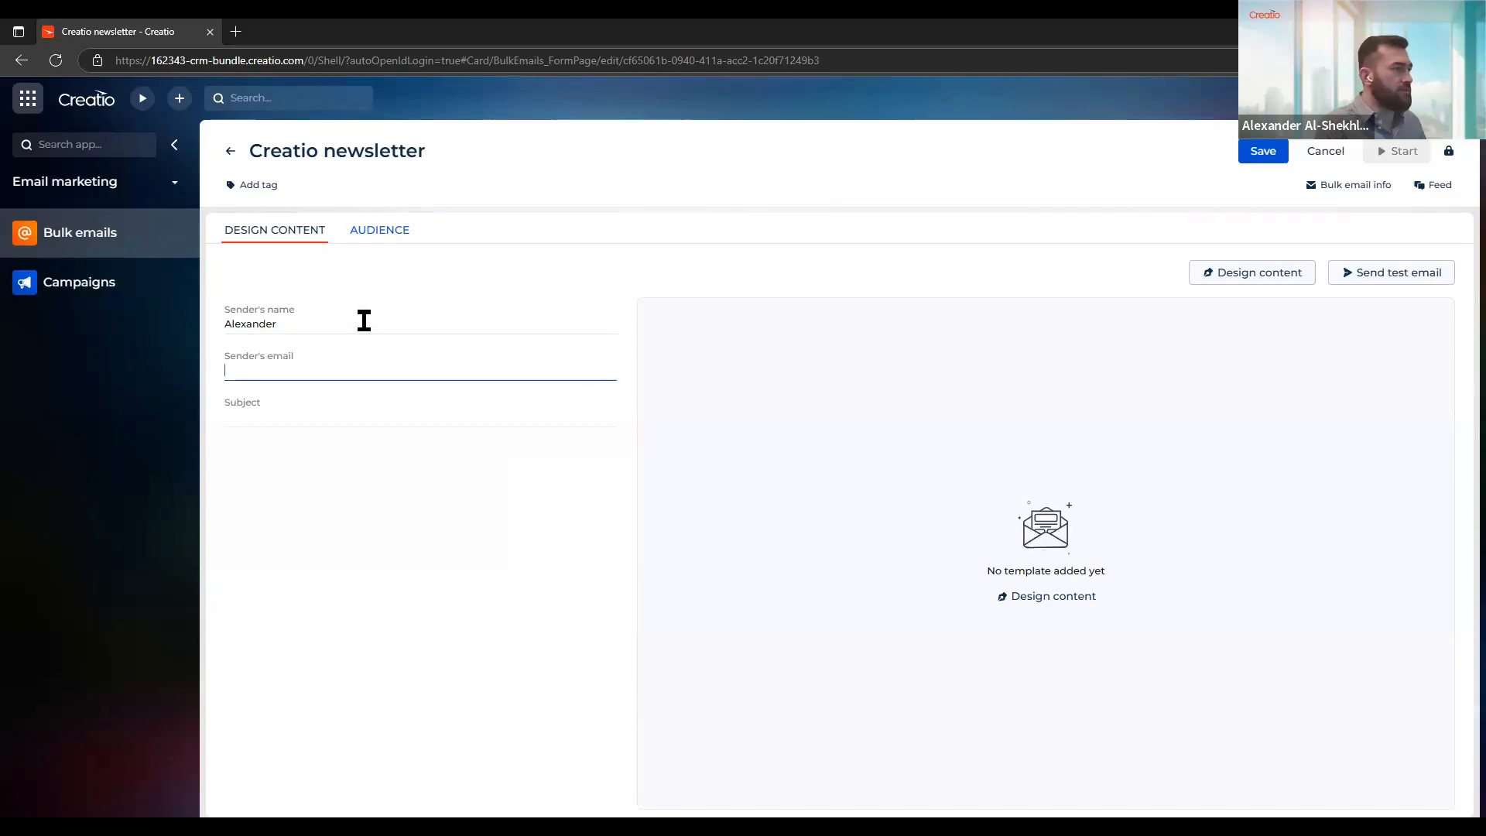
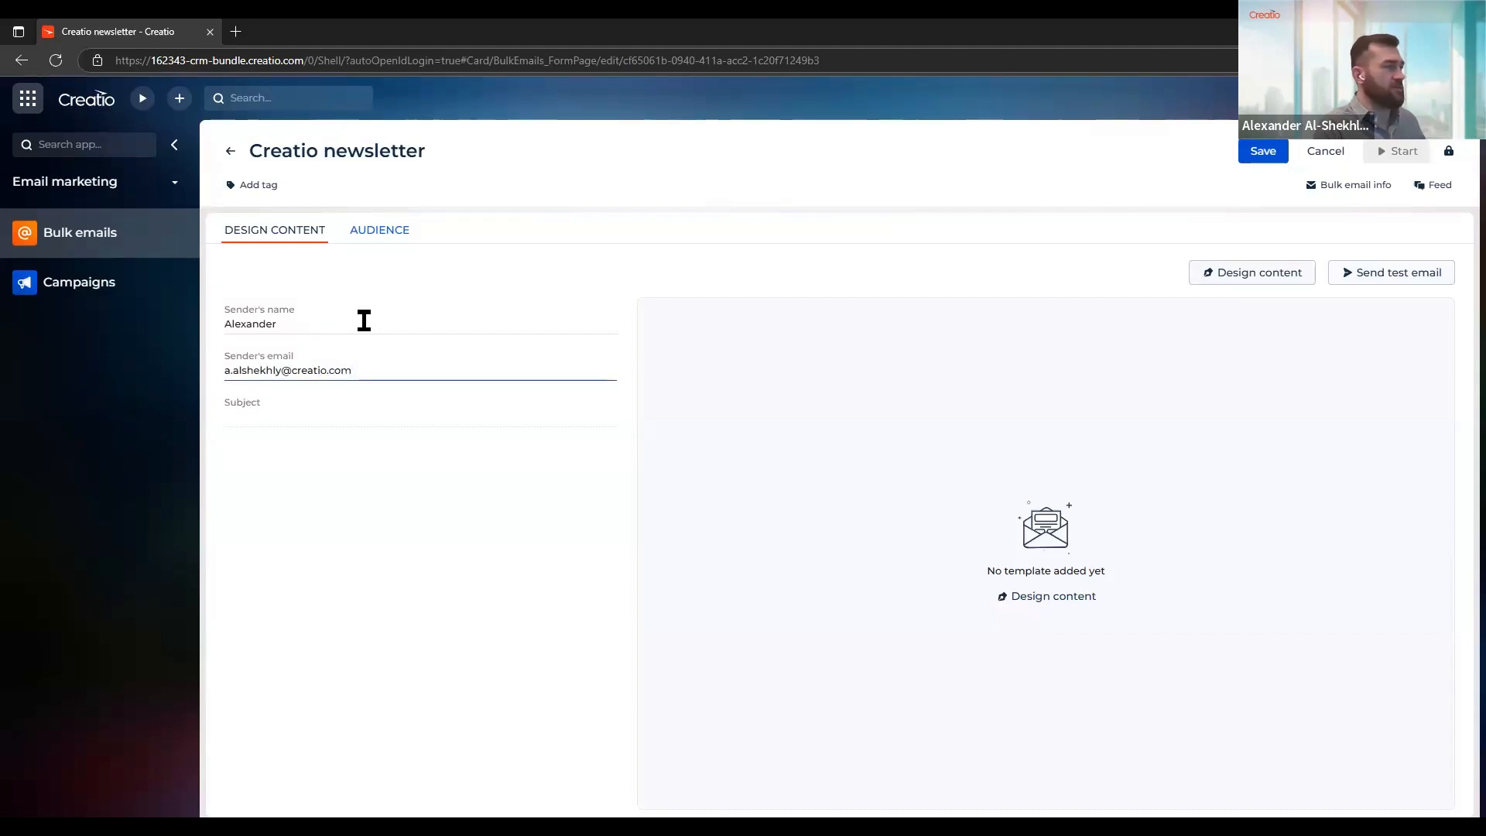
Set the email subject to "Creatio newsletter"
key(Tab)
text(Creato)
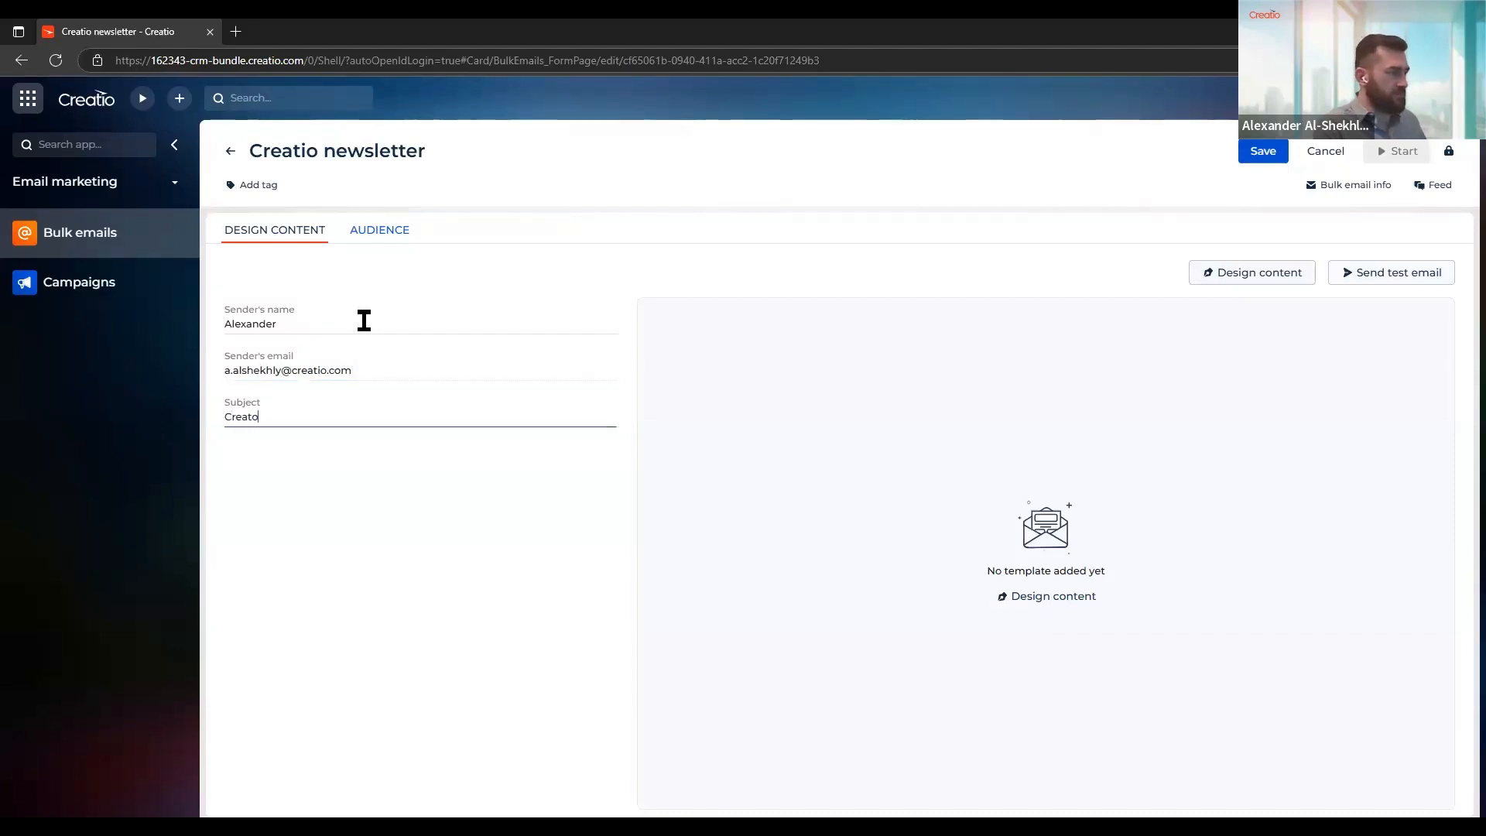
key(BackSpace)
text(io newslet)
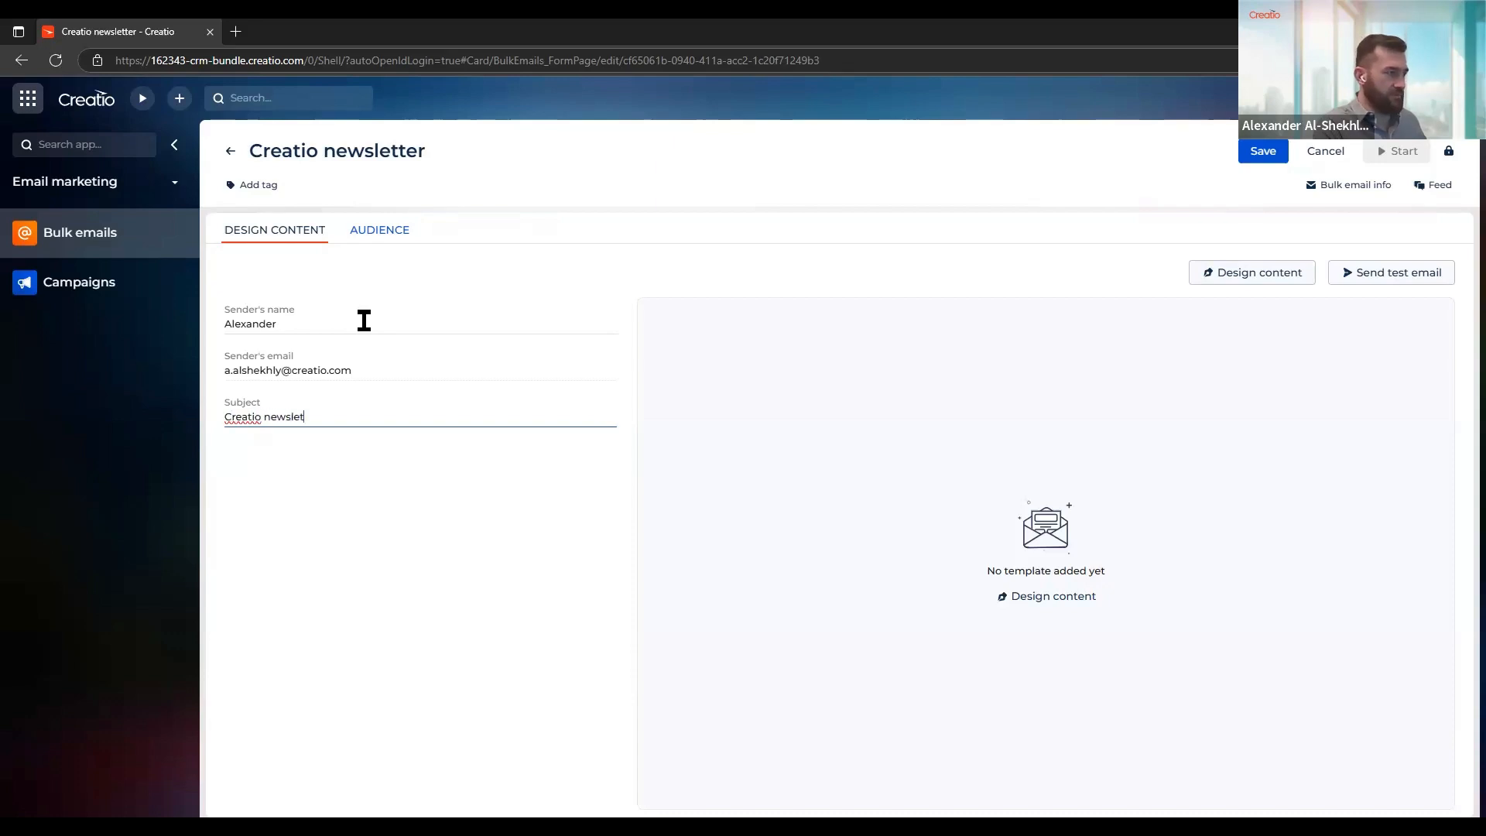
text(ter)
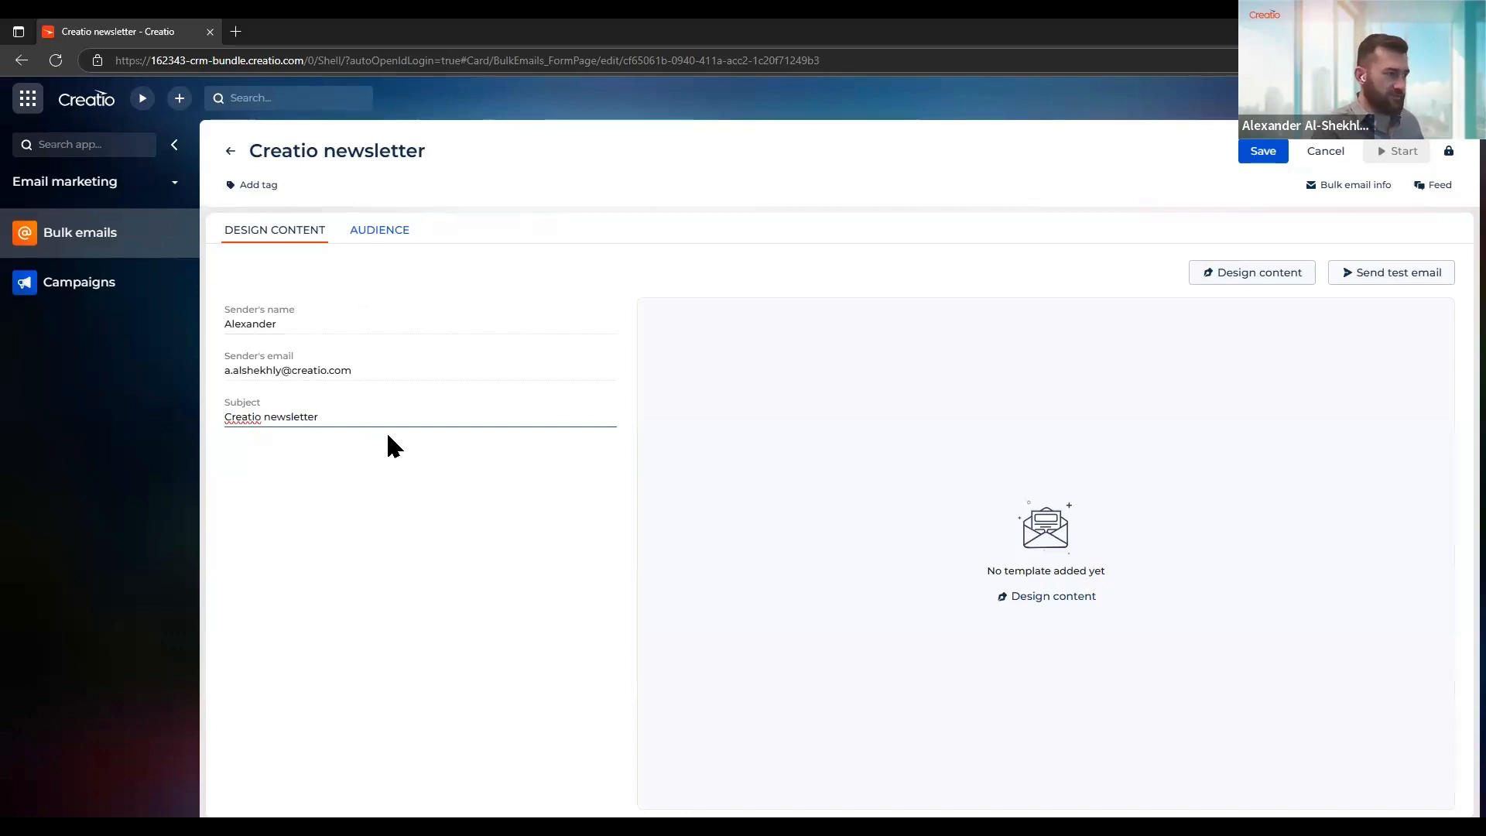
click(577, 485)
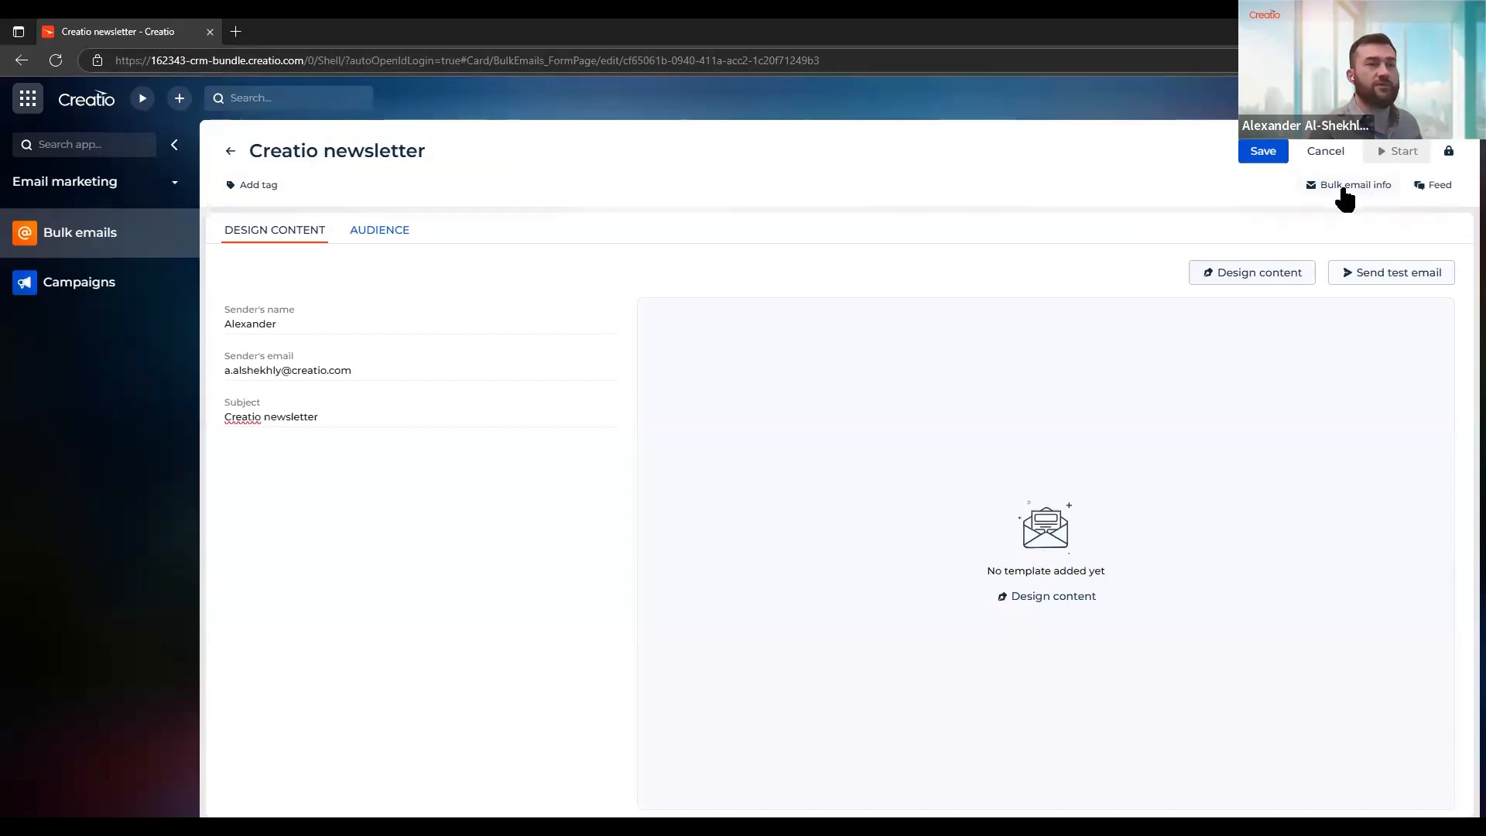
Show the bulk email info with the newsletter's priority, sending method and type
click(1344, 199)
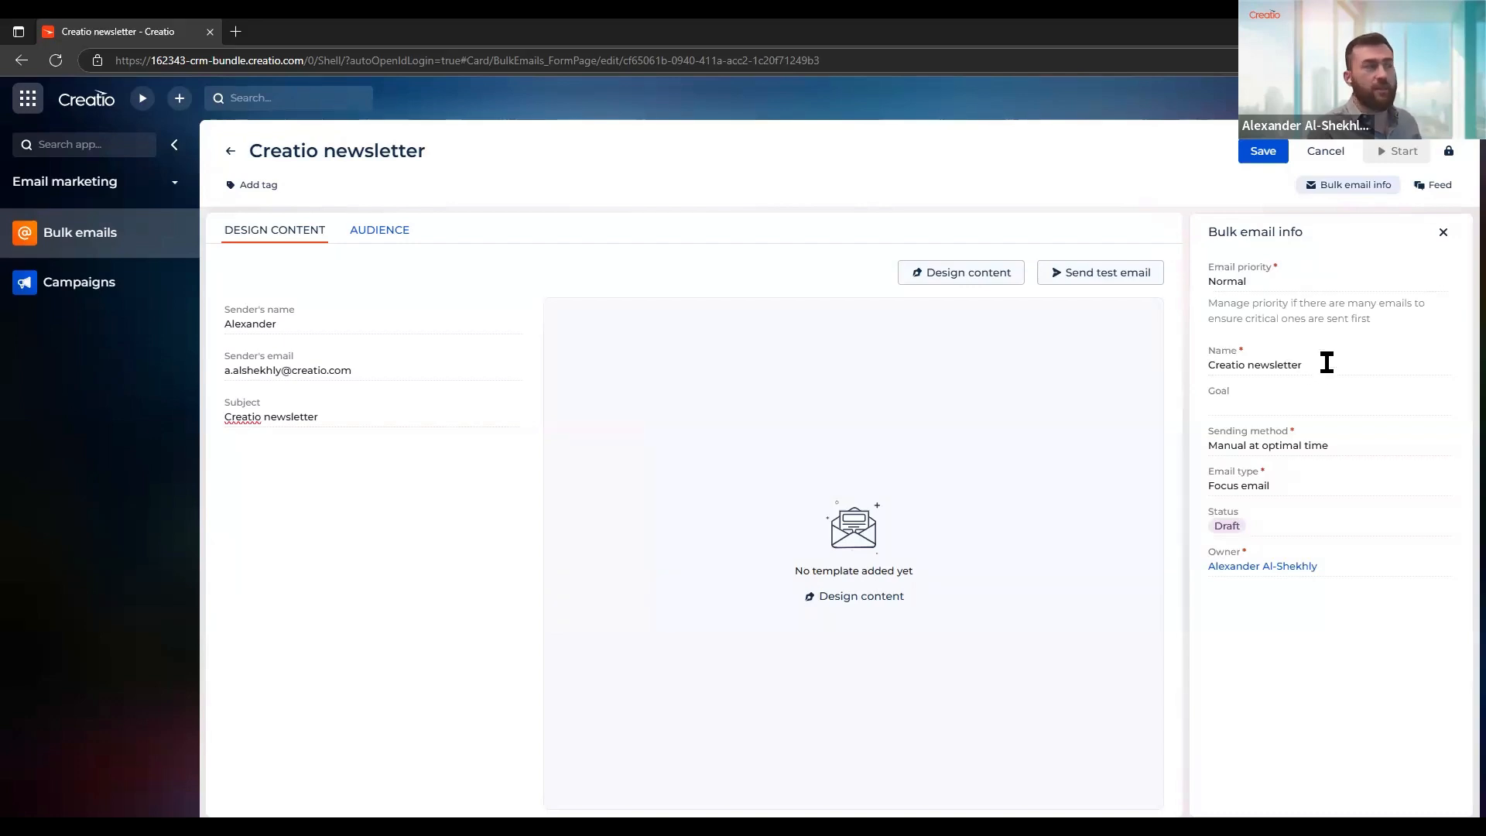
Close the bulk email info and open the content designer for the newsletter
click(1309, 402)
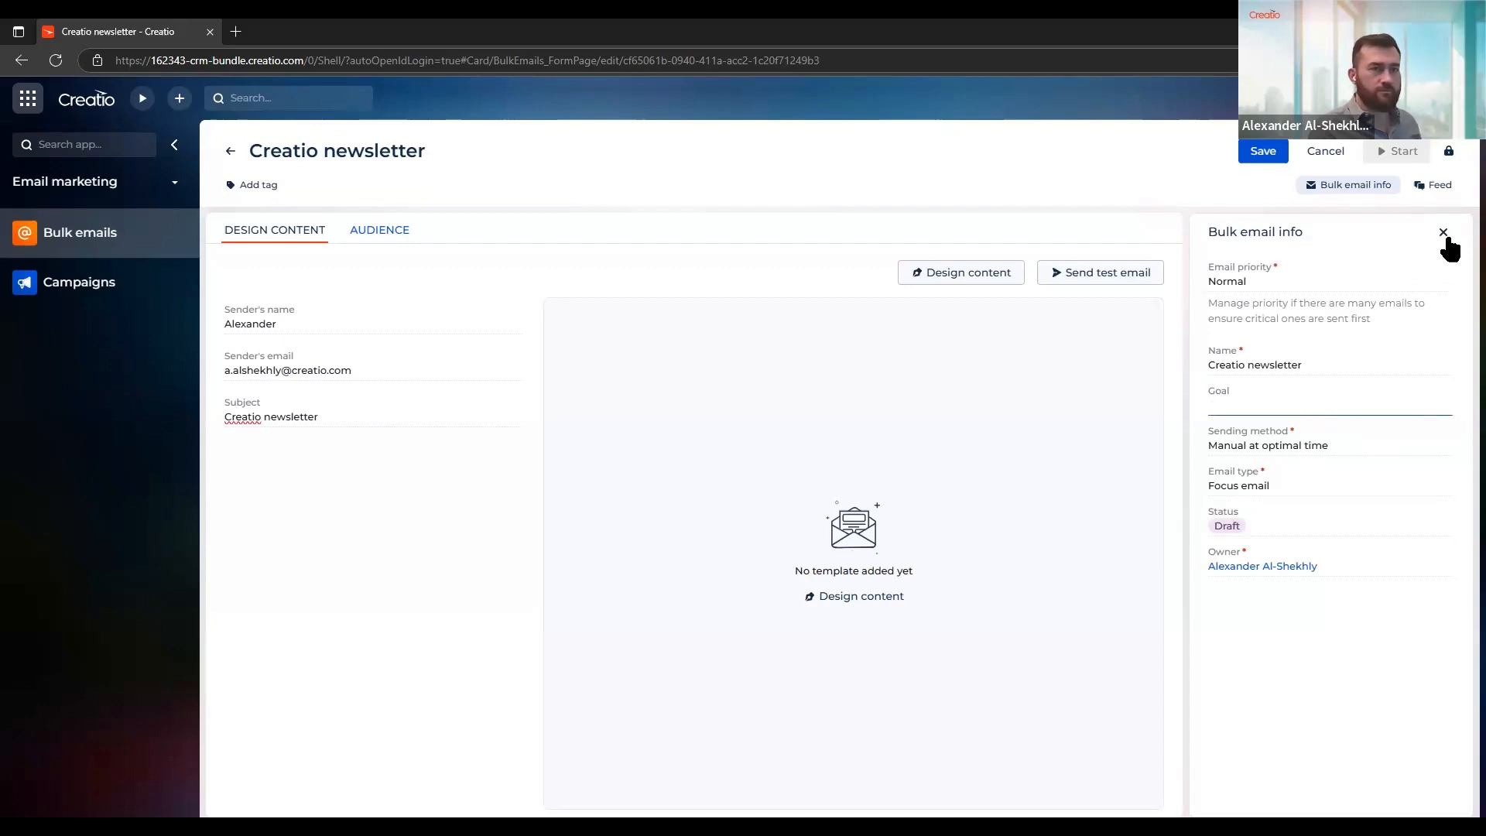
click(1443, 233)
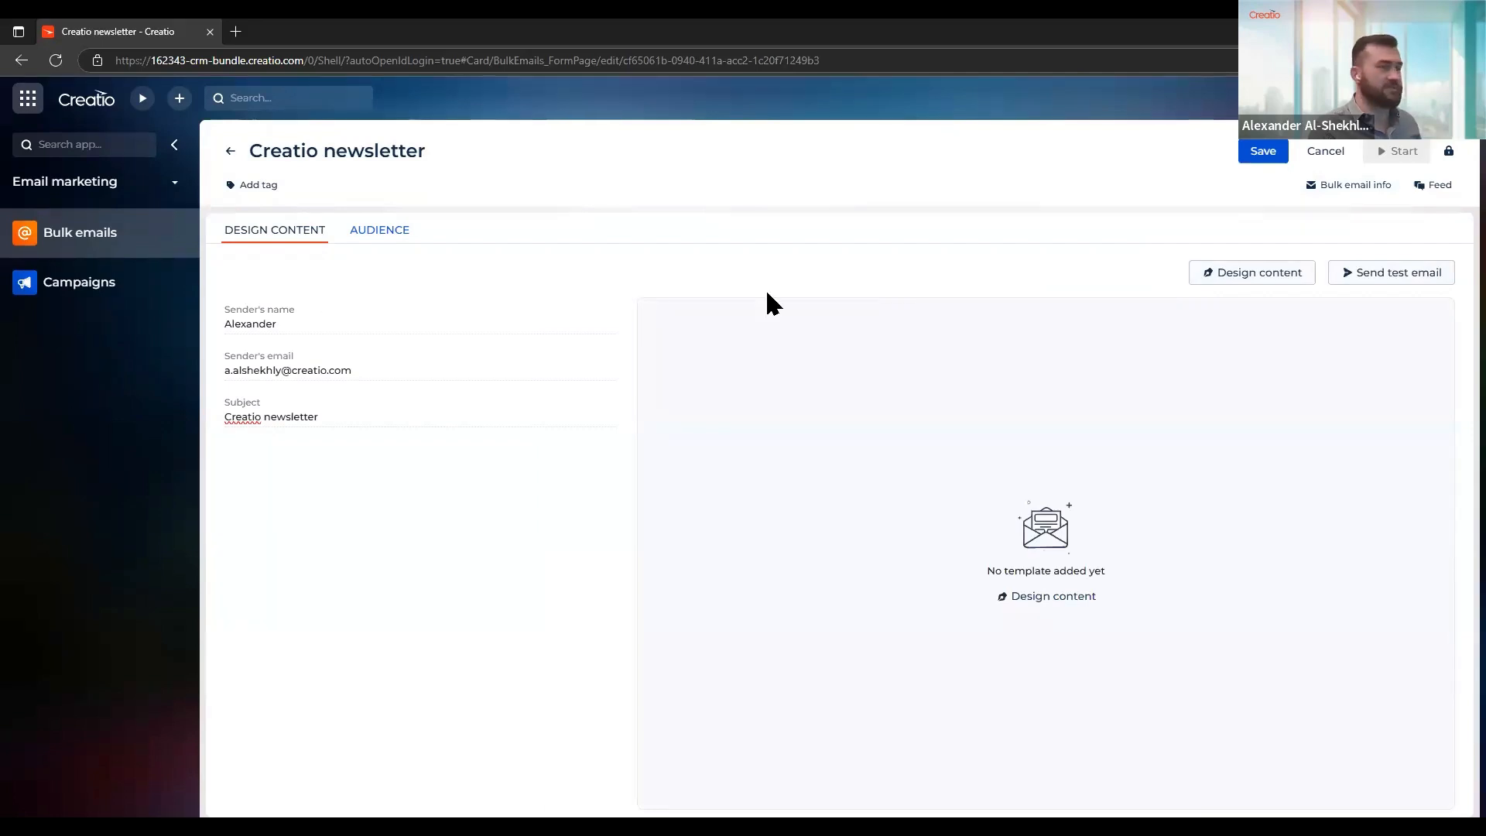
click(1227, 275)
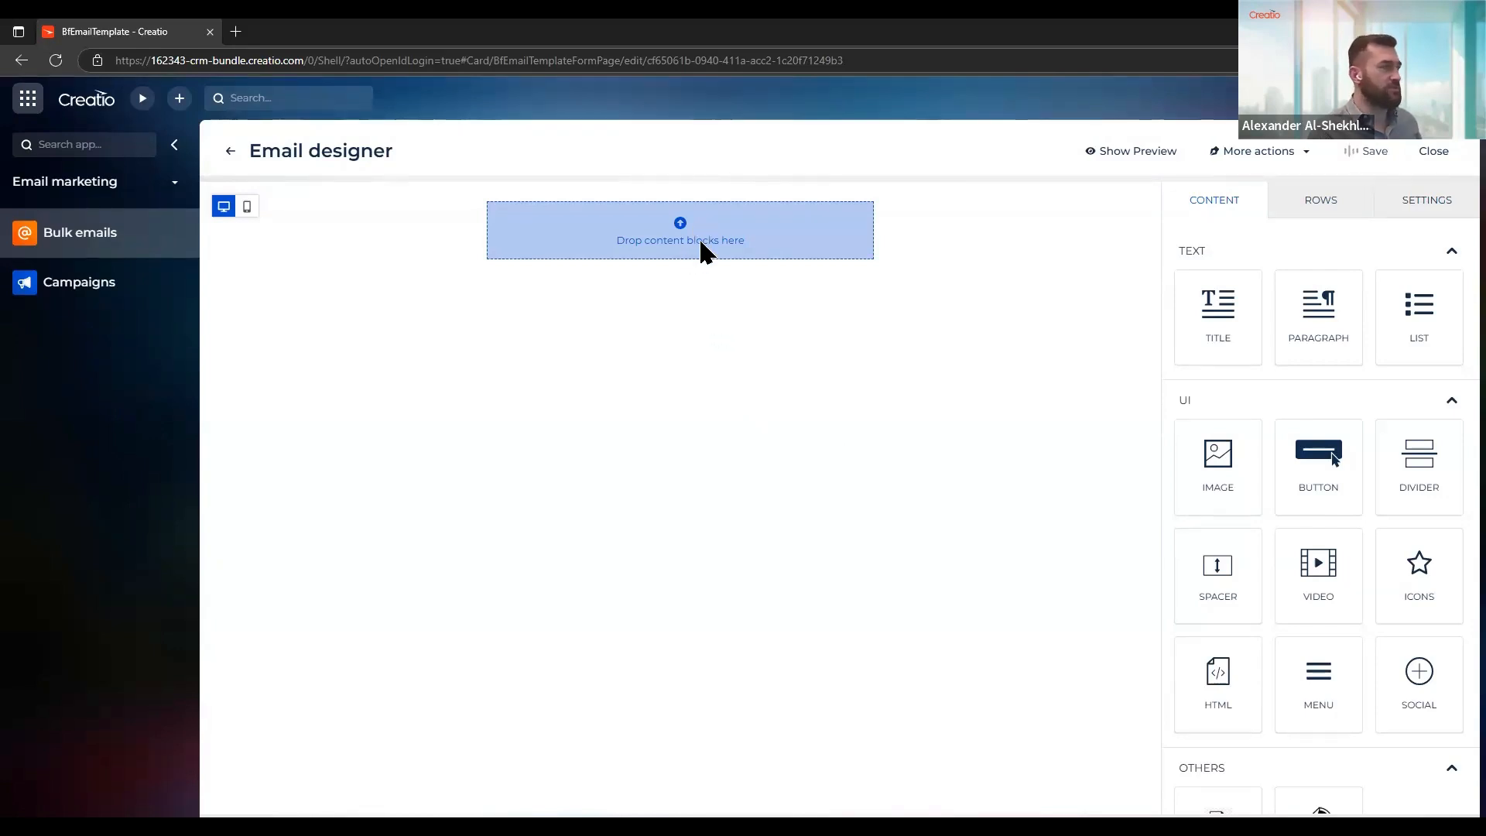
Examine the empty row's properties along with the available content blocks and empty row layouts
click(958, 236)
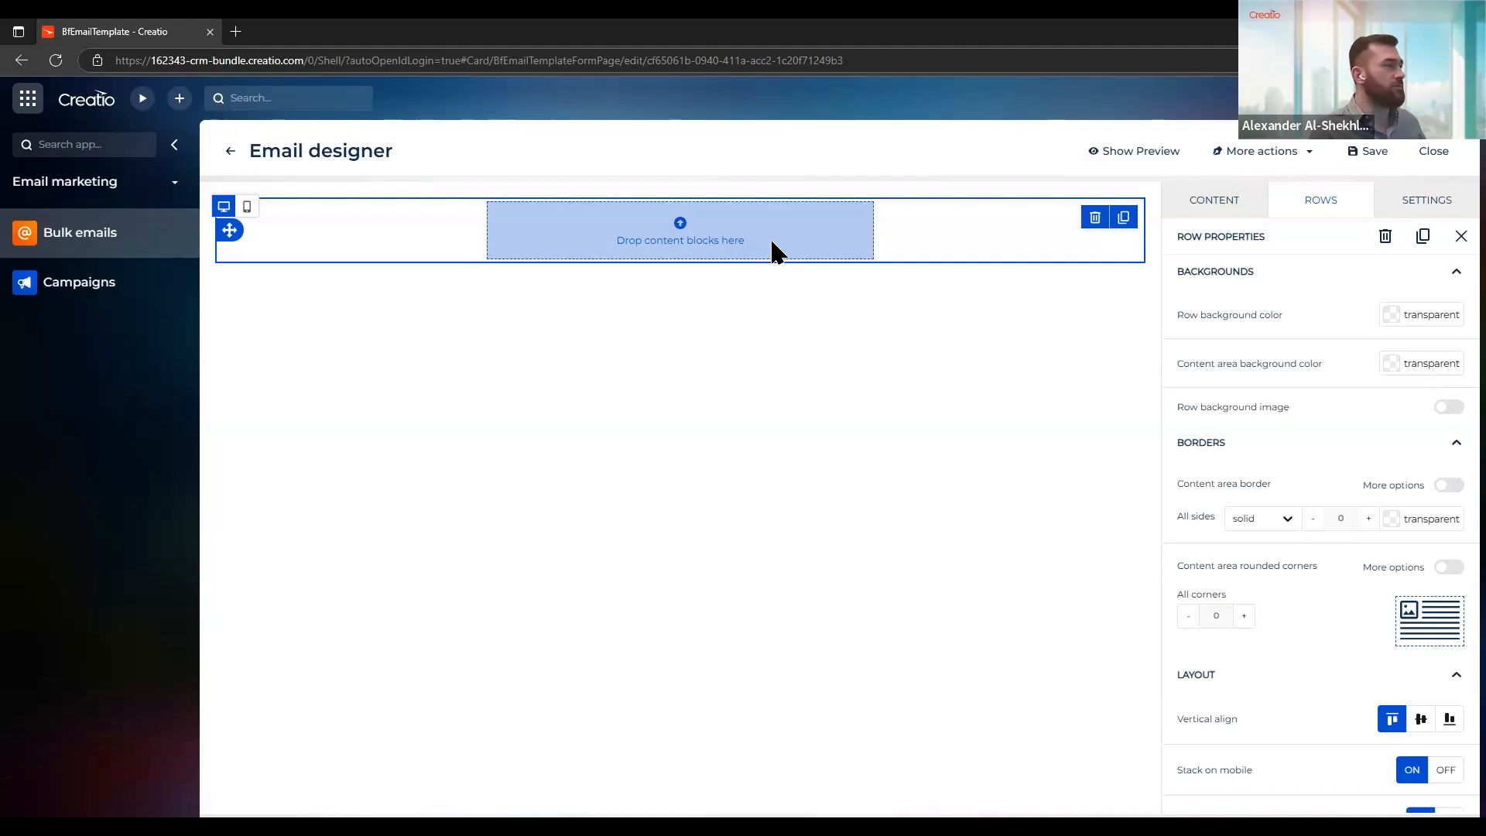
click(1202, 206)
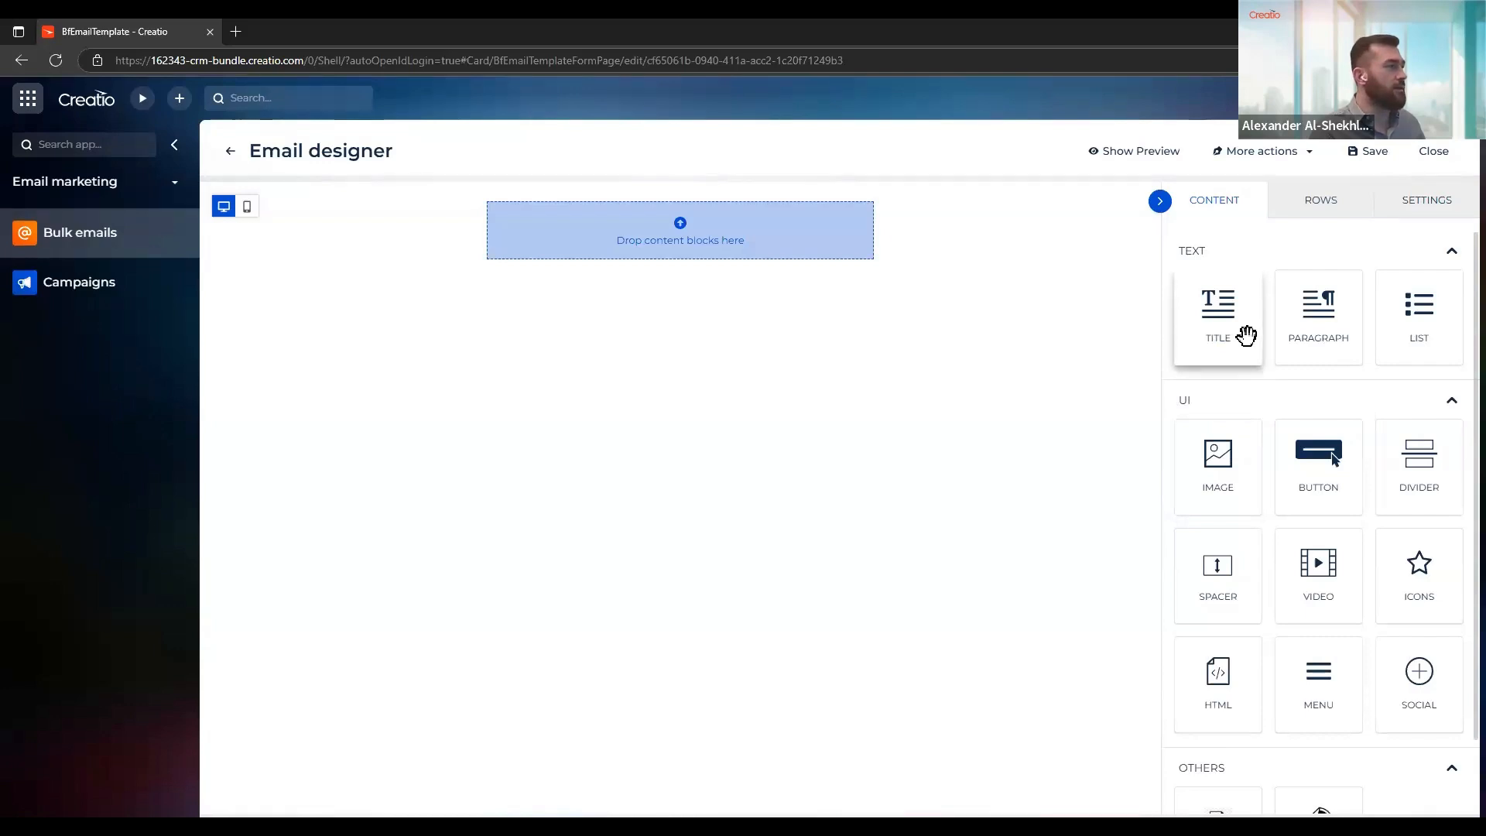
click(1319, 207)
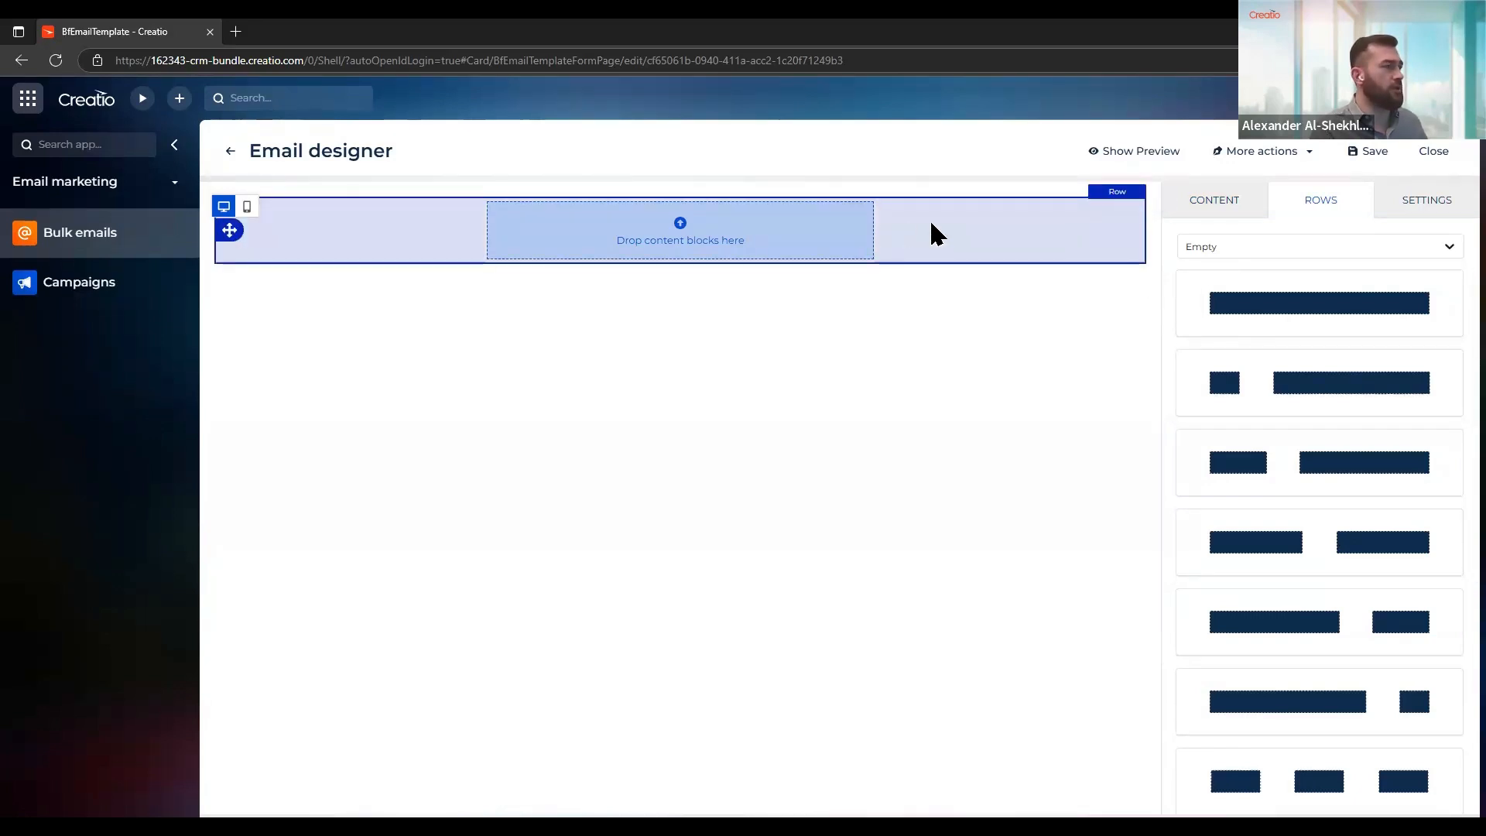
click(1041, 216)
click(1214, 201)
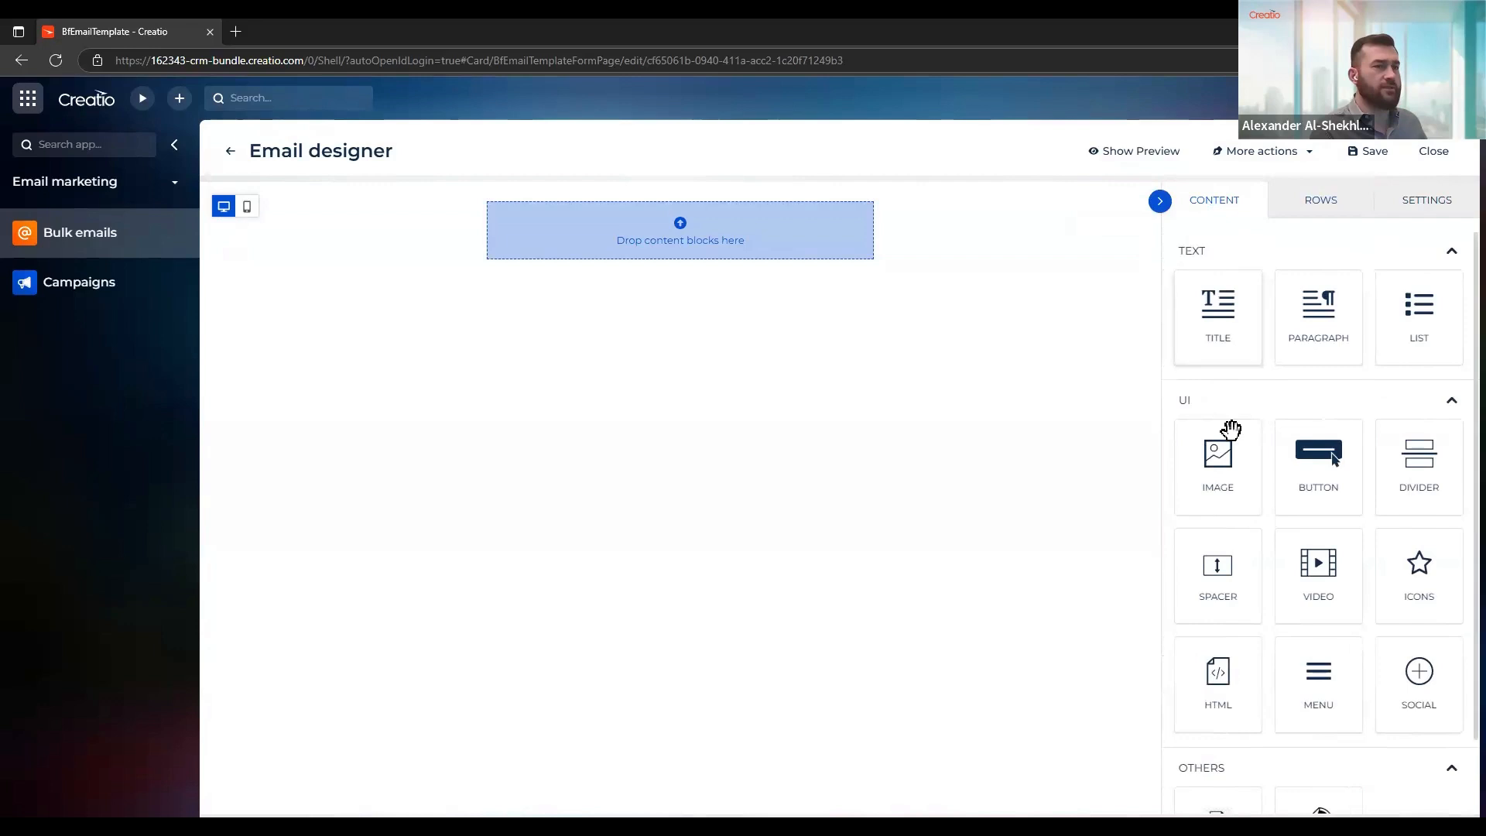
drag(1251, 462, 696, 211)
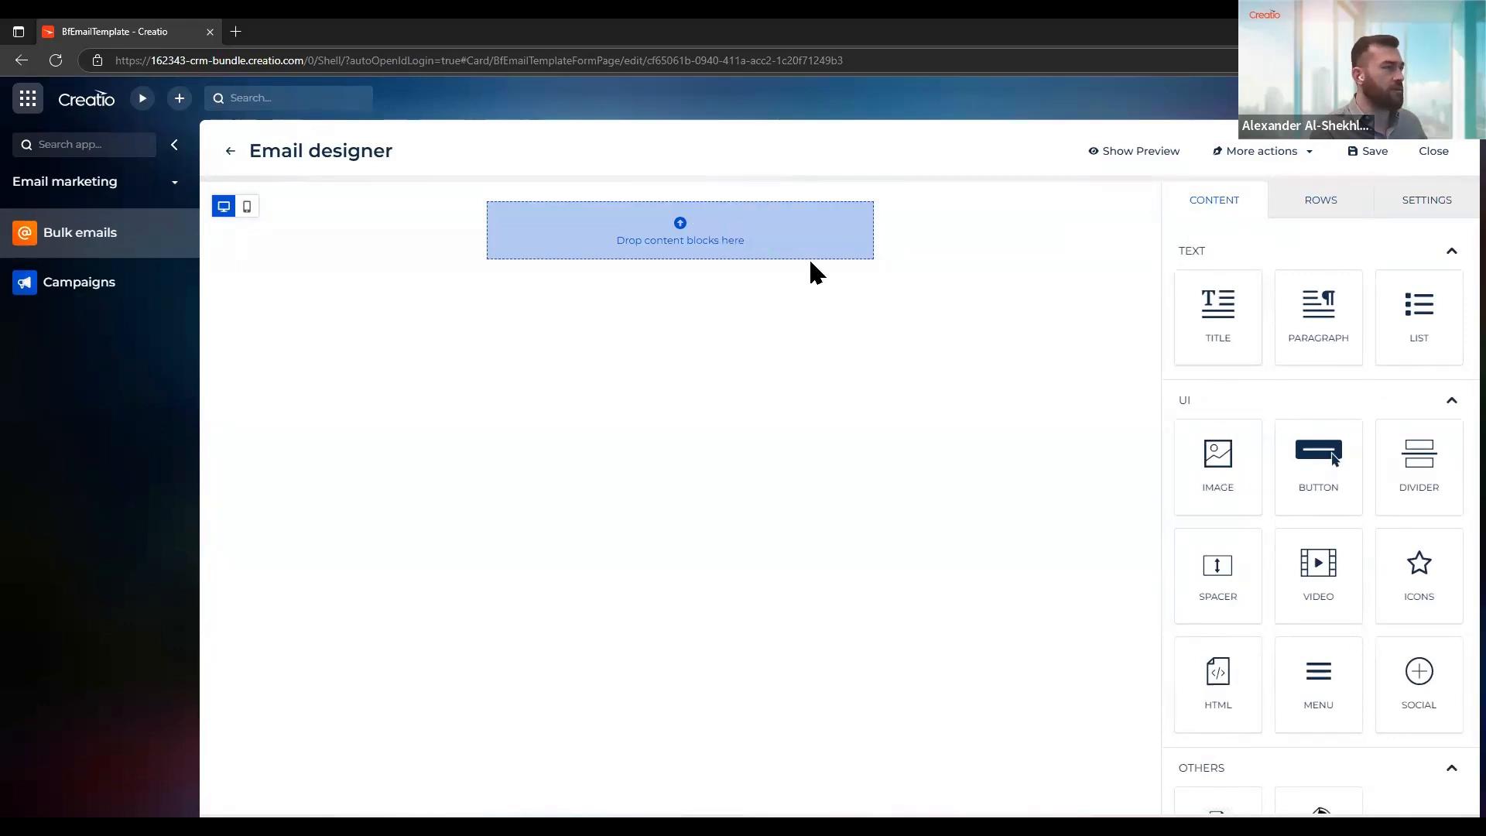
Duplicate the empty row and delete the copy
click(1015, 216)
click(1121, 219)
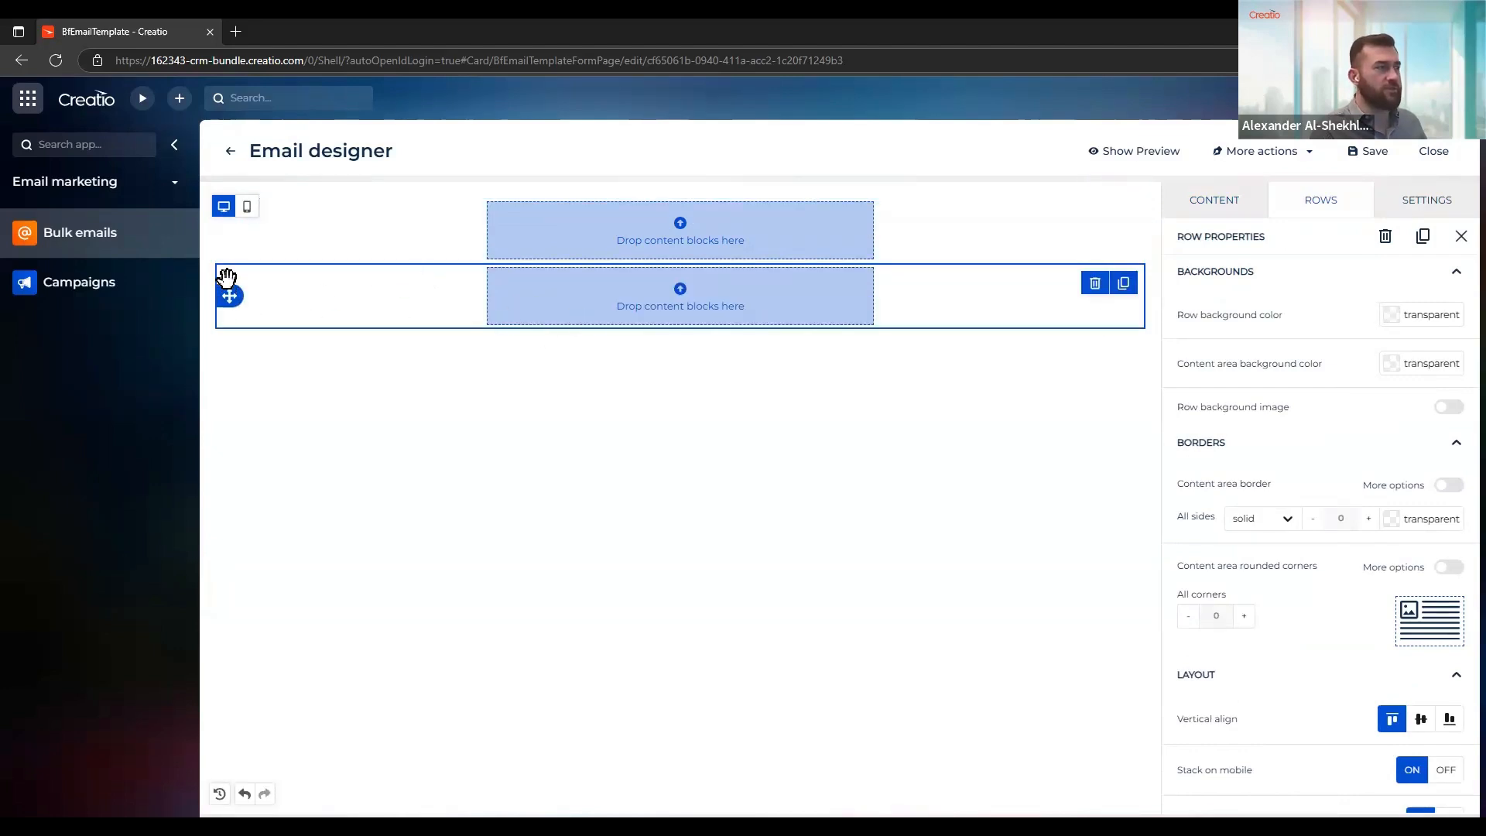
mouse_move(225, 292)
mouse_down()
mouse_move(222, 205)
mouse_move(231, 293)
mouse_up()
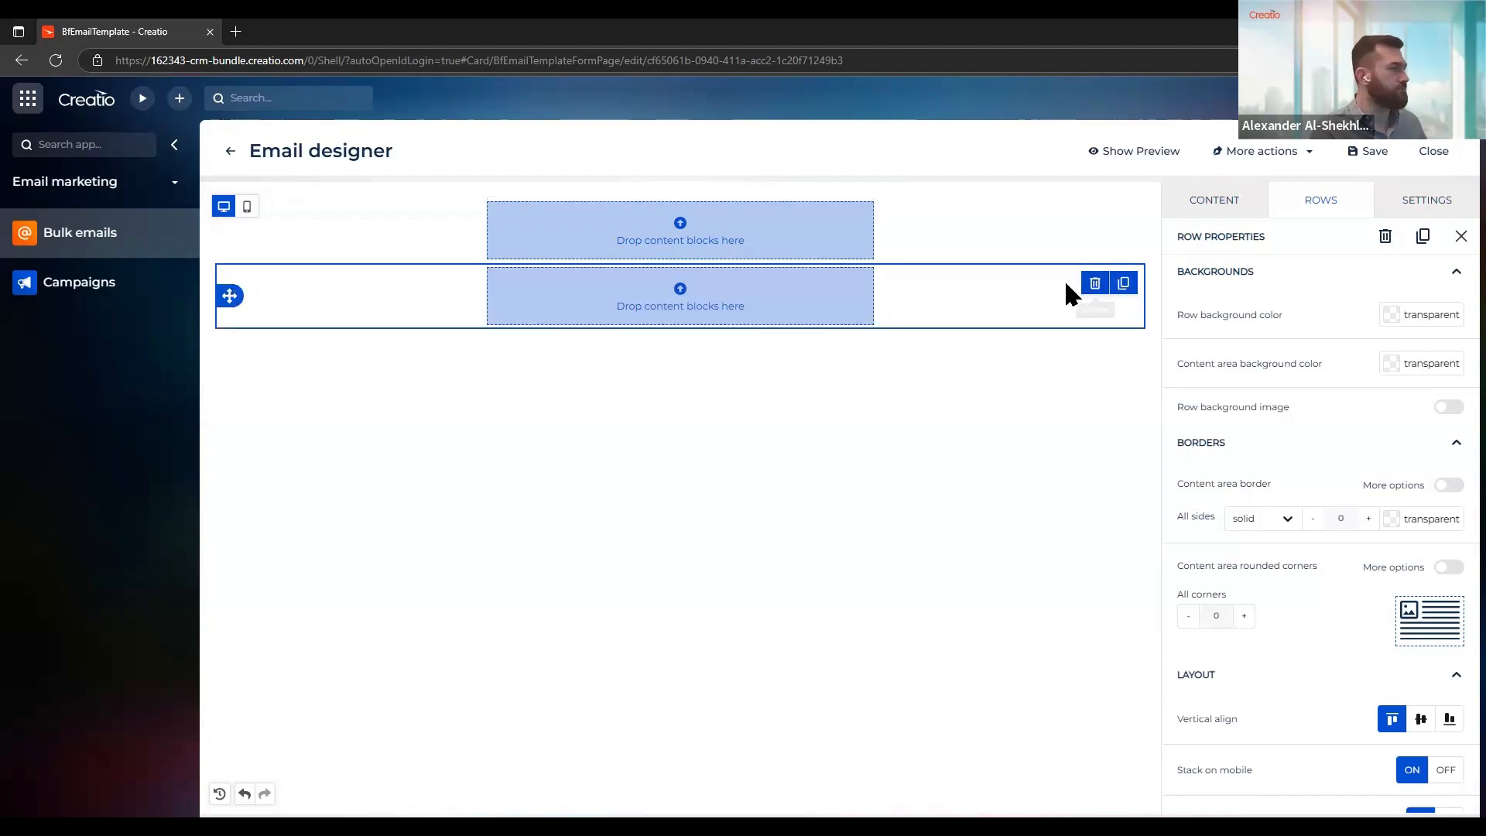
click(1094, 283)
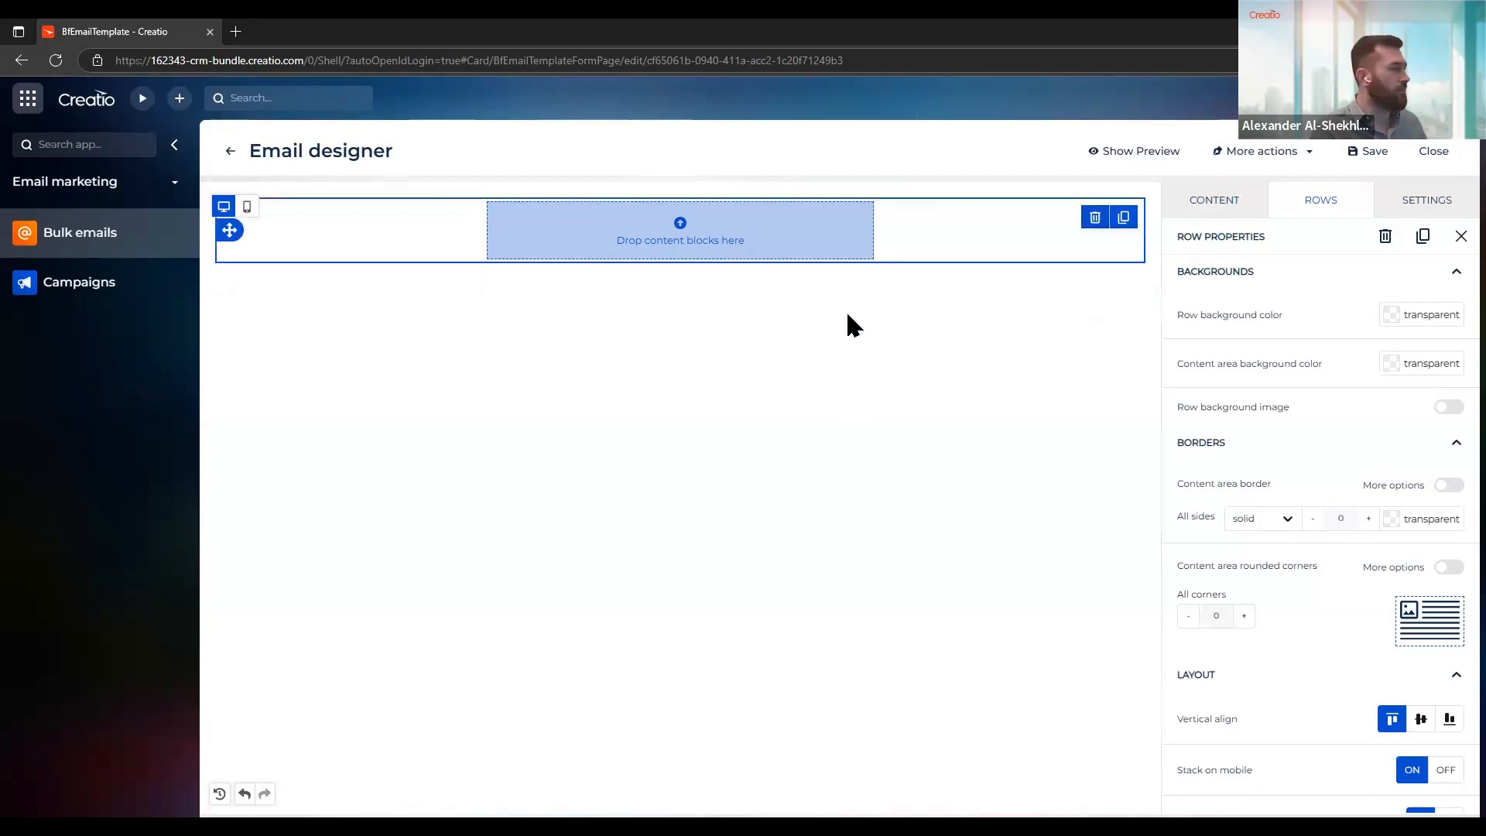
Add an Image block to the empty row and open the file manager for choosing its picture
click(1236, 203)
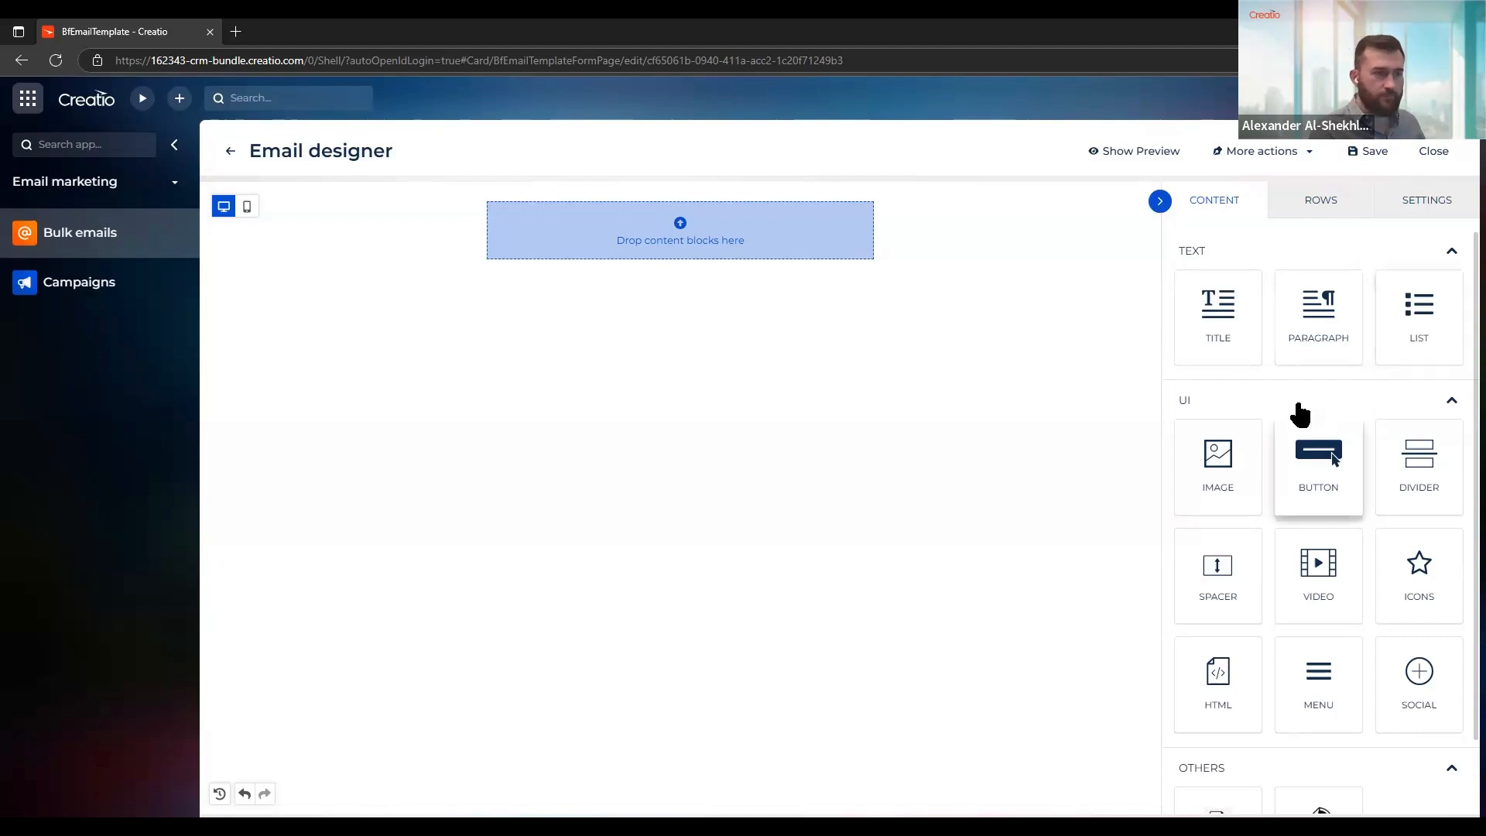
scroll(1287, 382, down, 1)
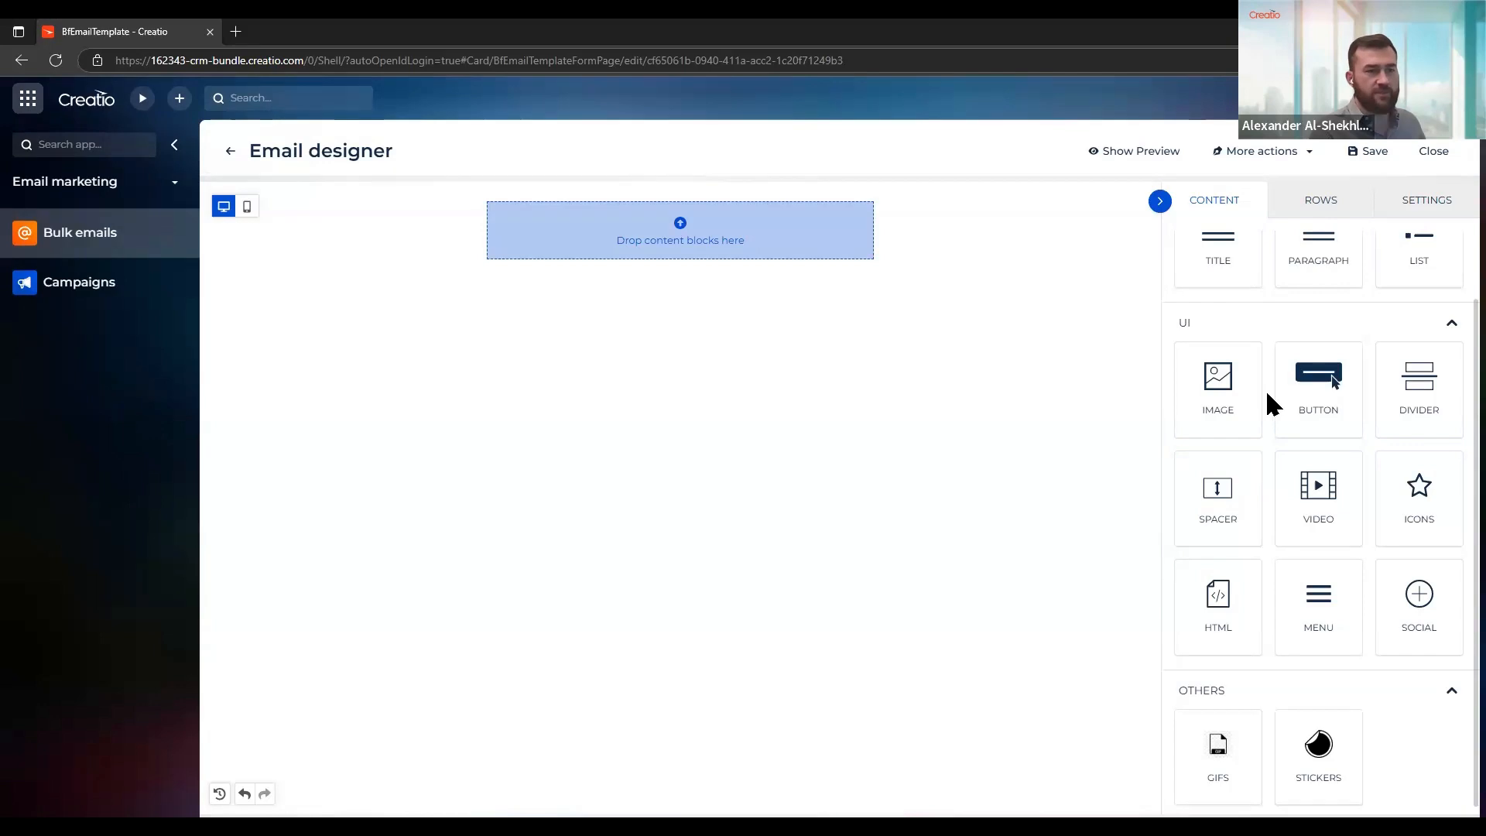
scroll(1267, 394, down, 1)
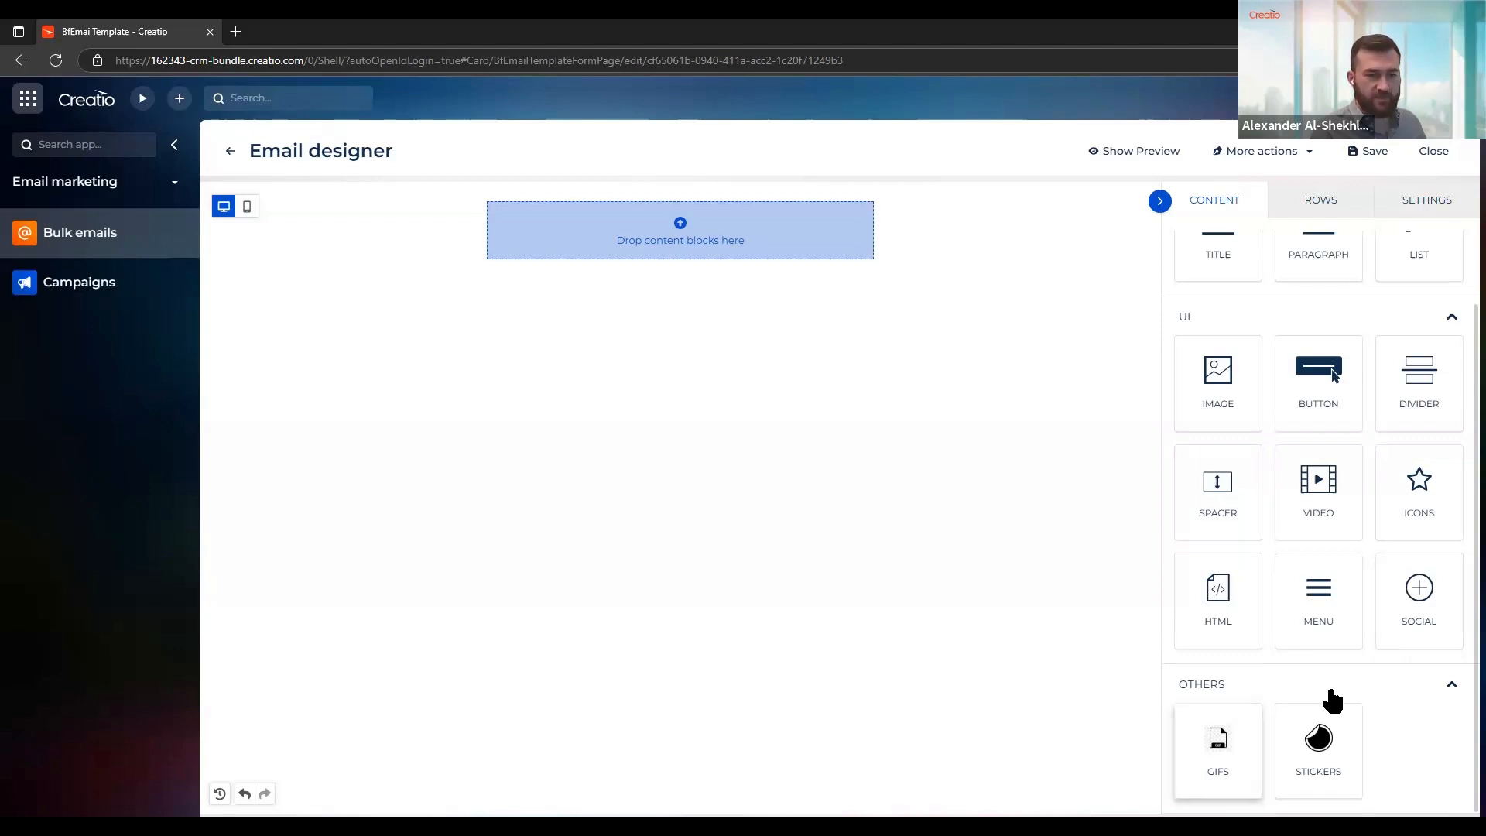
scroll(1324, 719, up, 1)
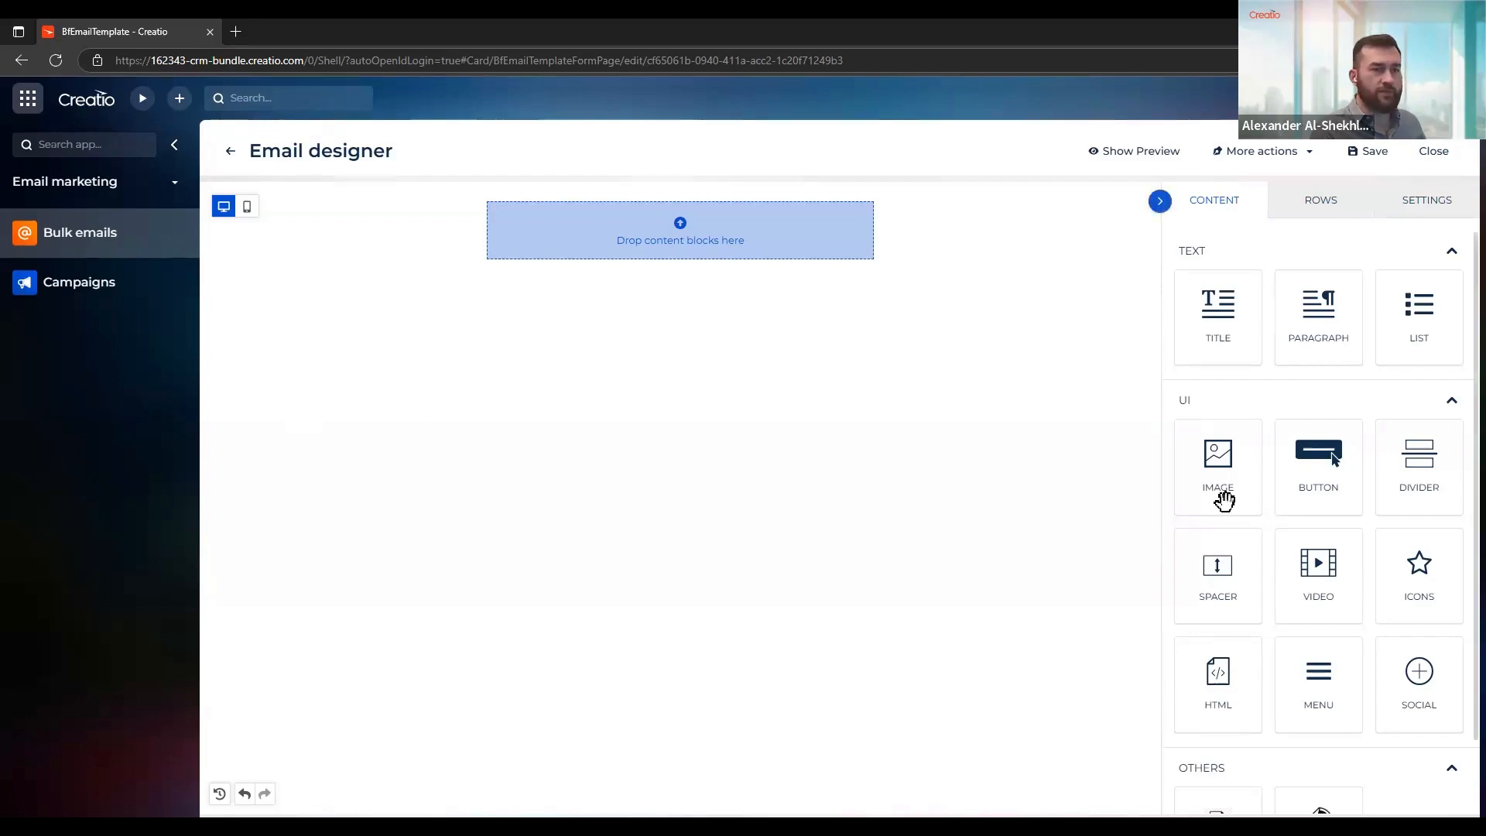
drag(1208, 462, 640, 257)
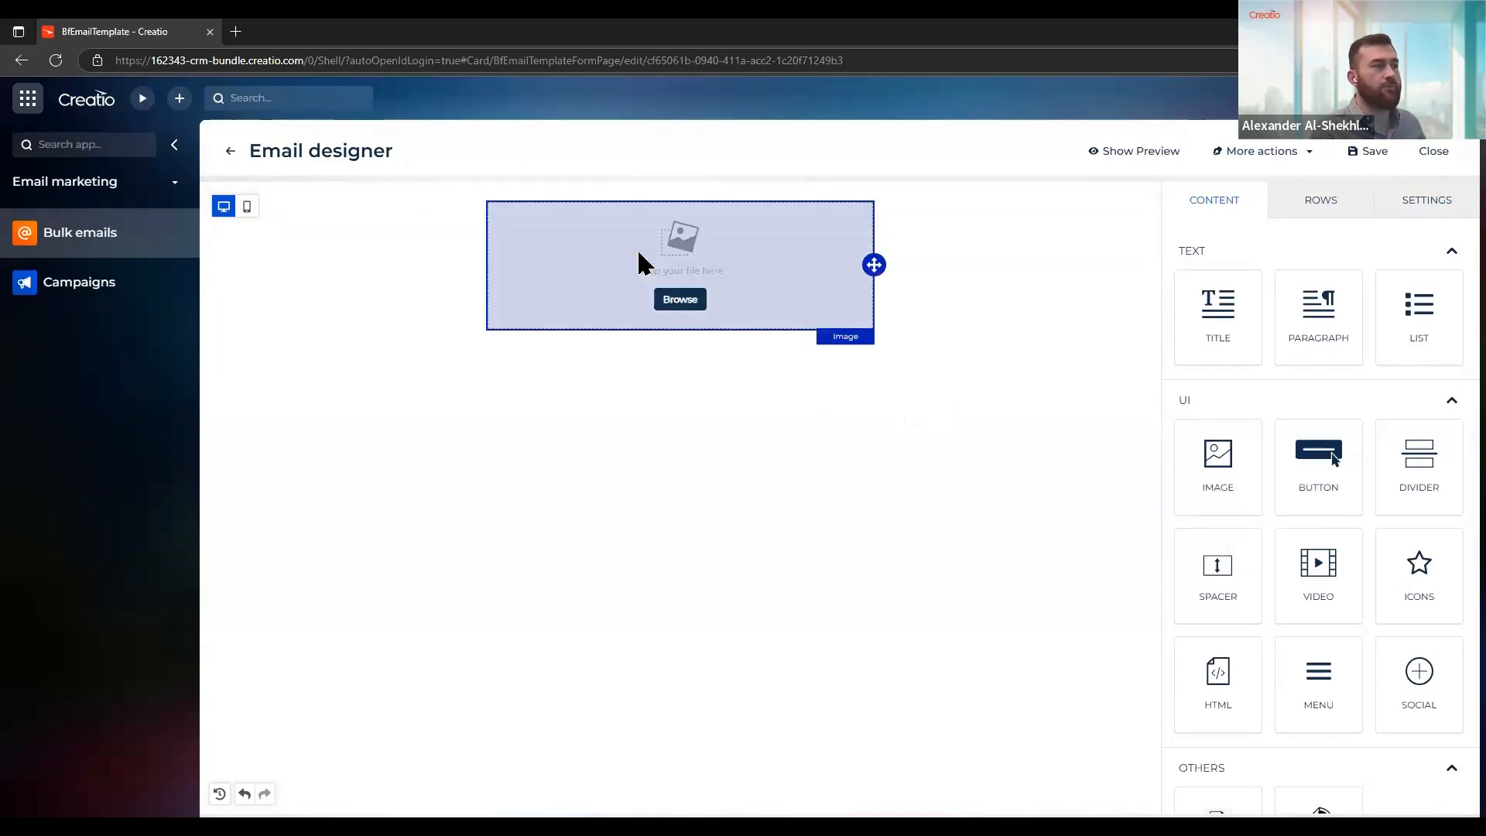
click(680, 310)
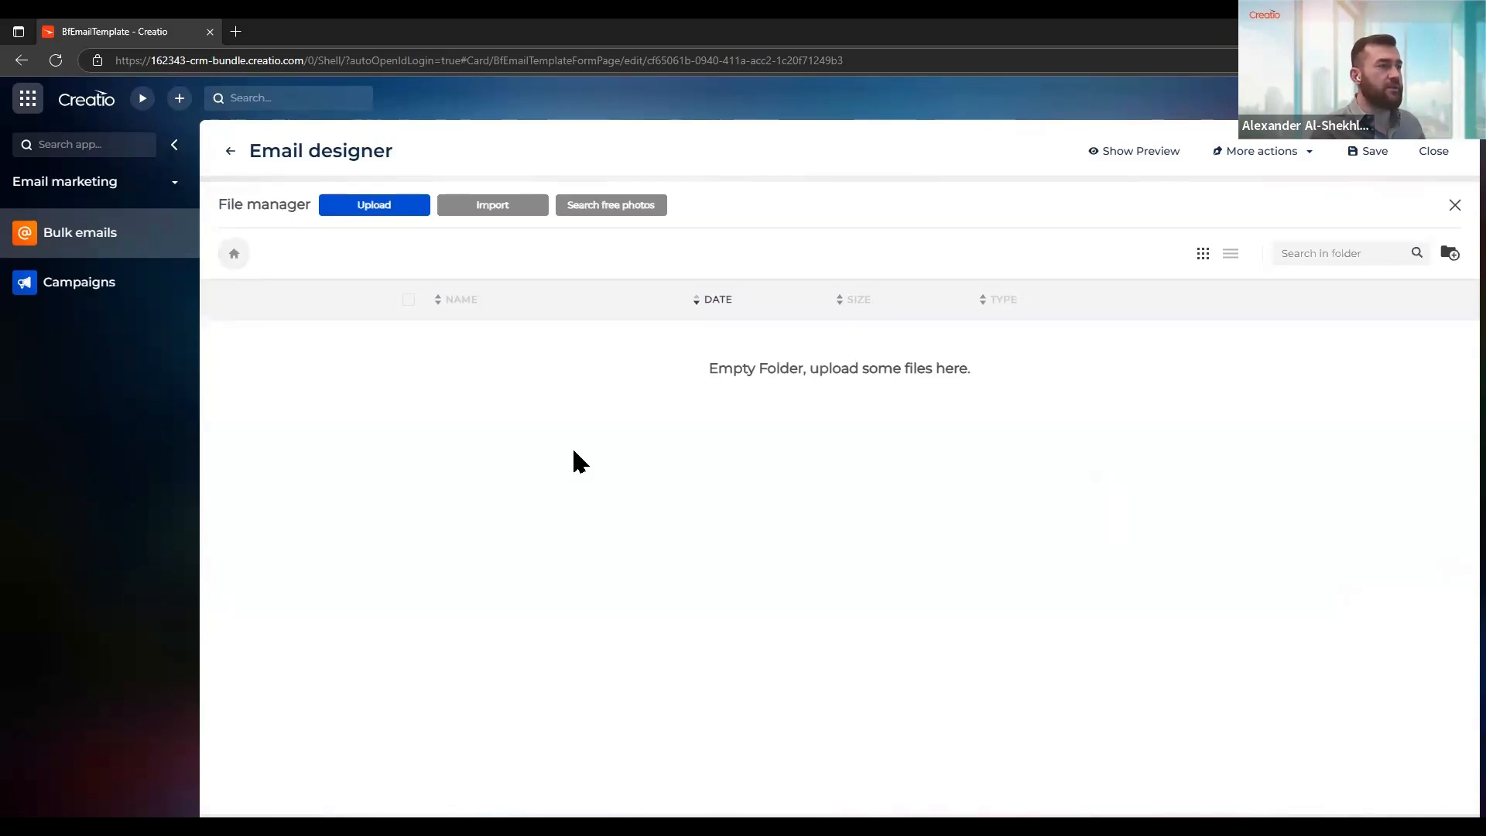
Examine the file manager's import sources and its free stock photo search, closing each without adding an image
click(469, 211)
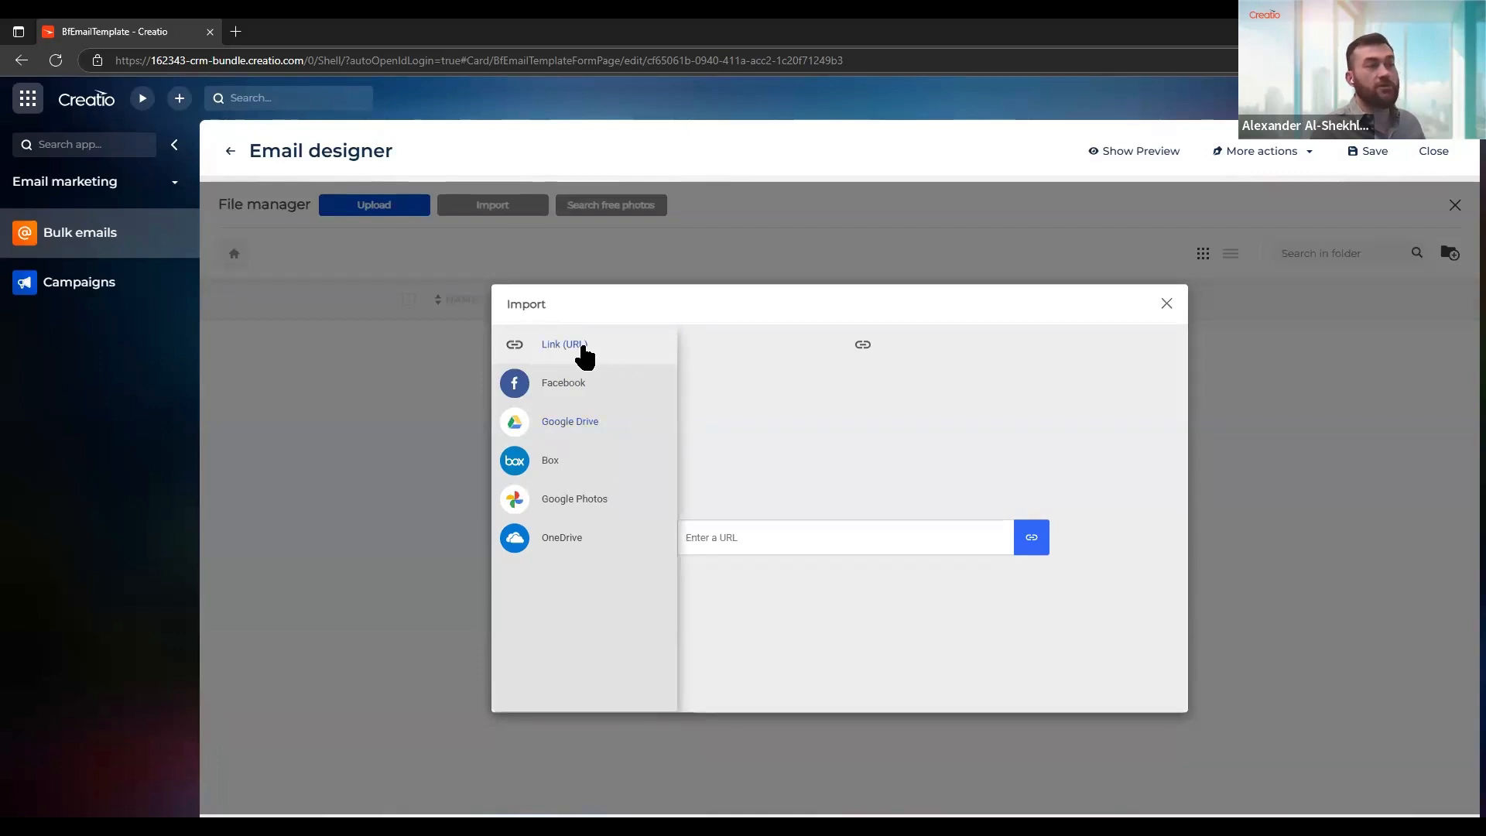
click(1166, 303)
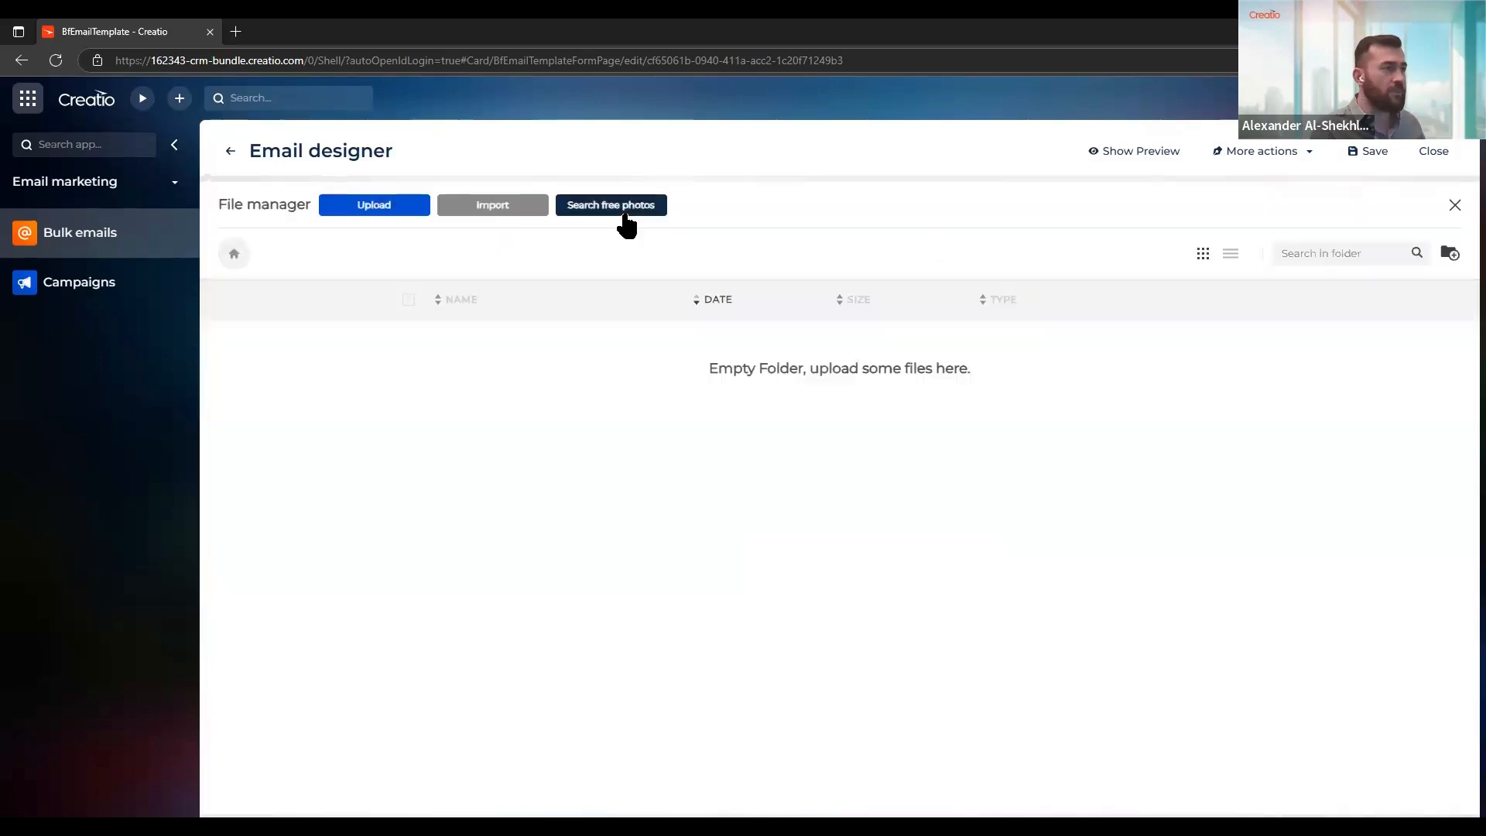
click(625, 212)
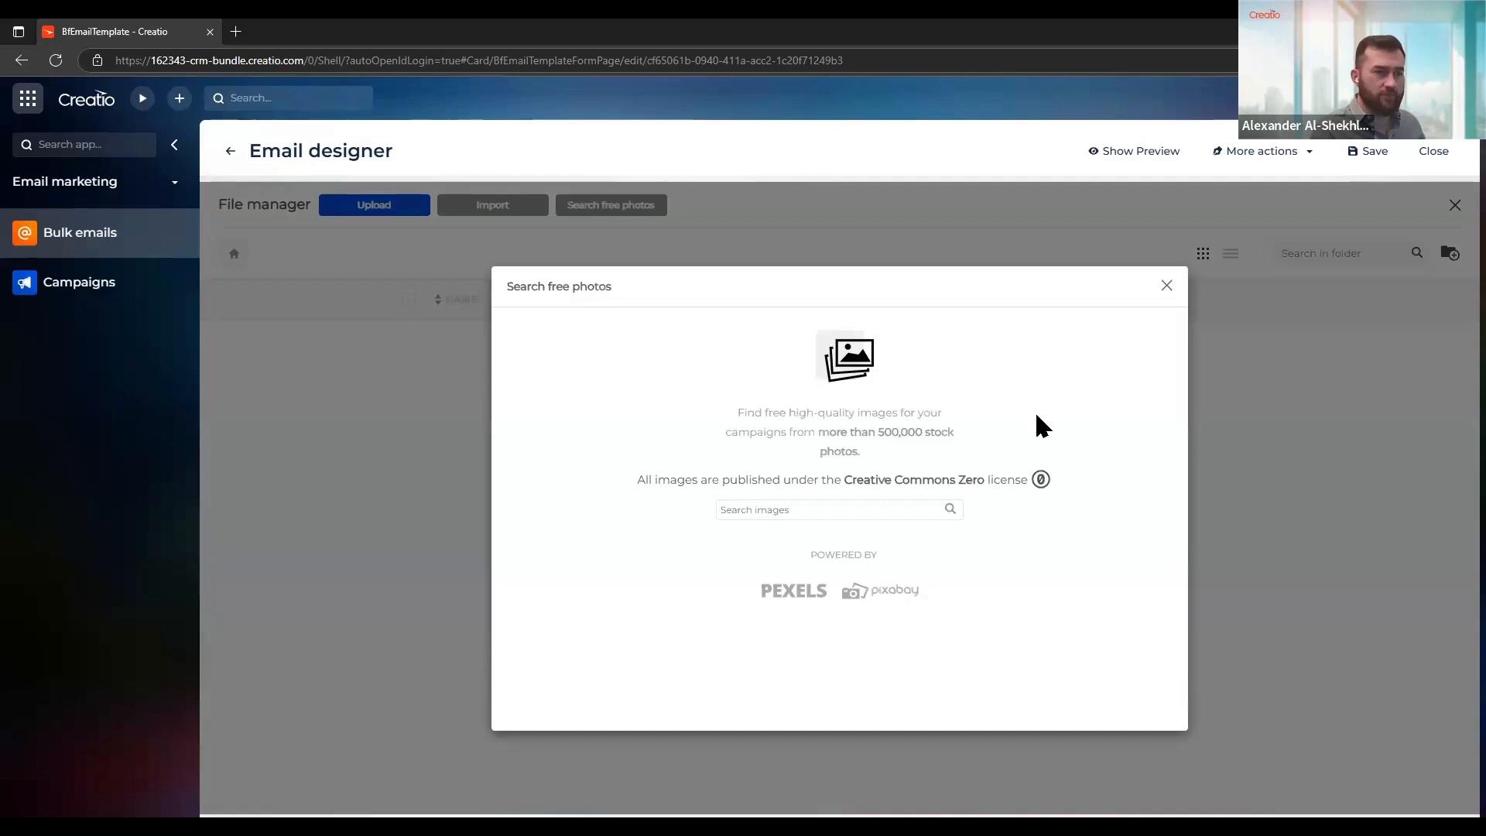
click(1166, 288)
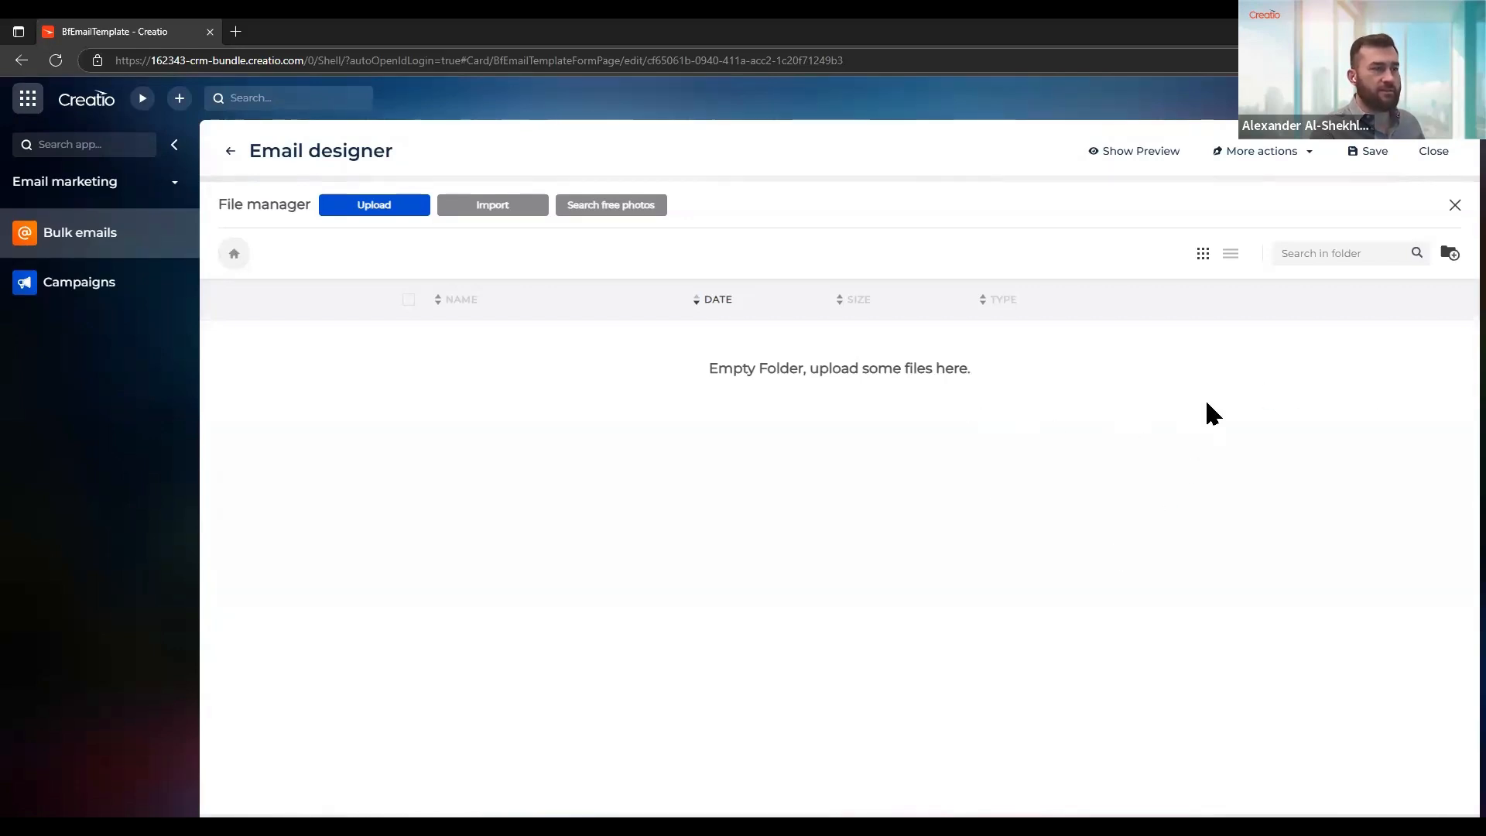
Create a folder named Icons in the file manager and upload Email icon.png and Telephone icon.png into it
click(1448, 257)
click(623, 365)
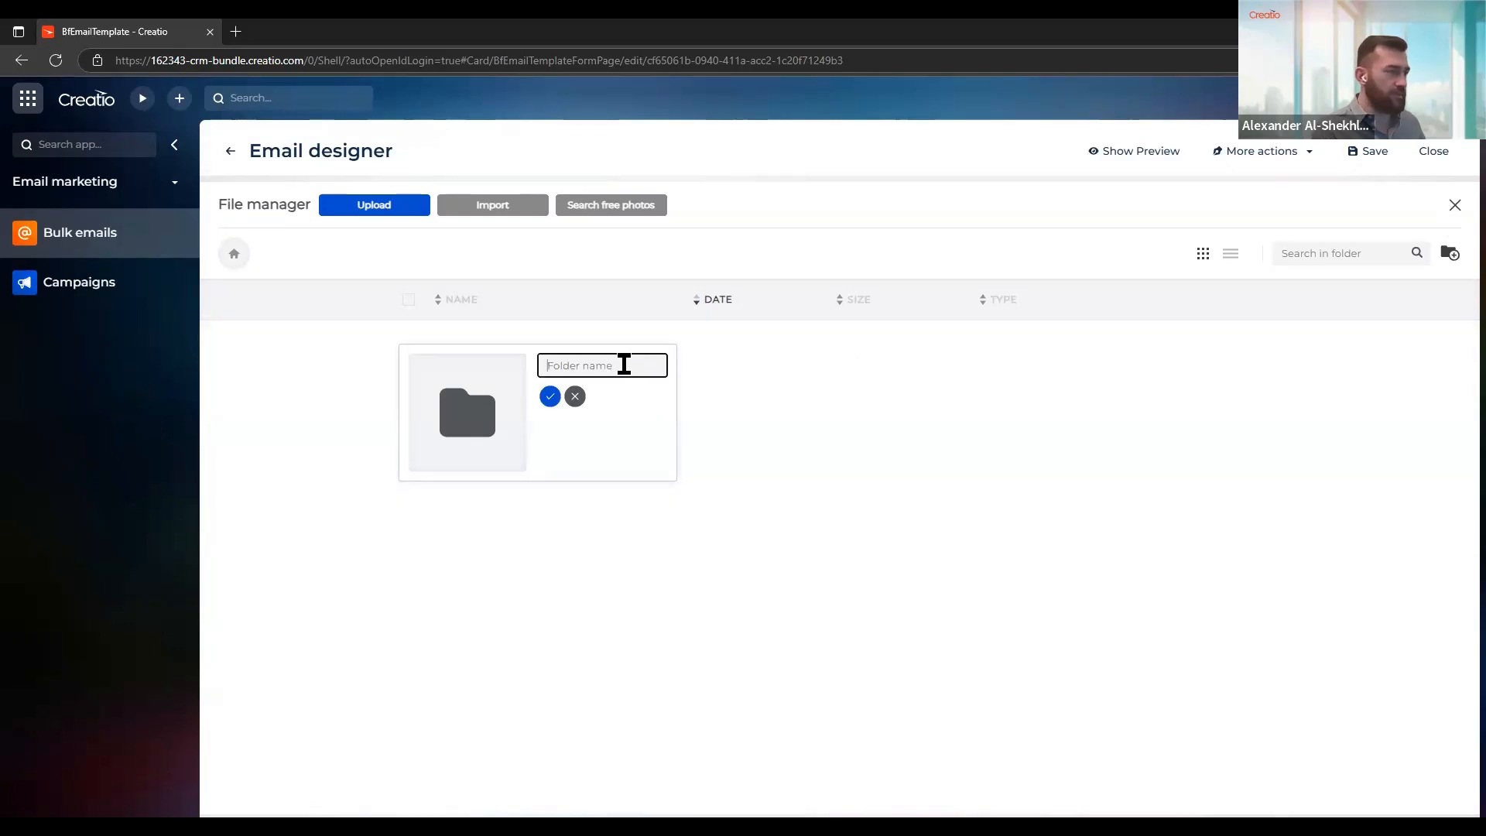
text(Icon)
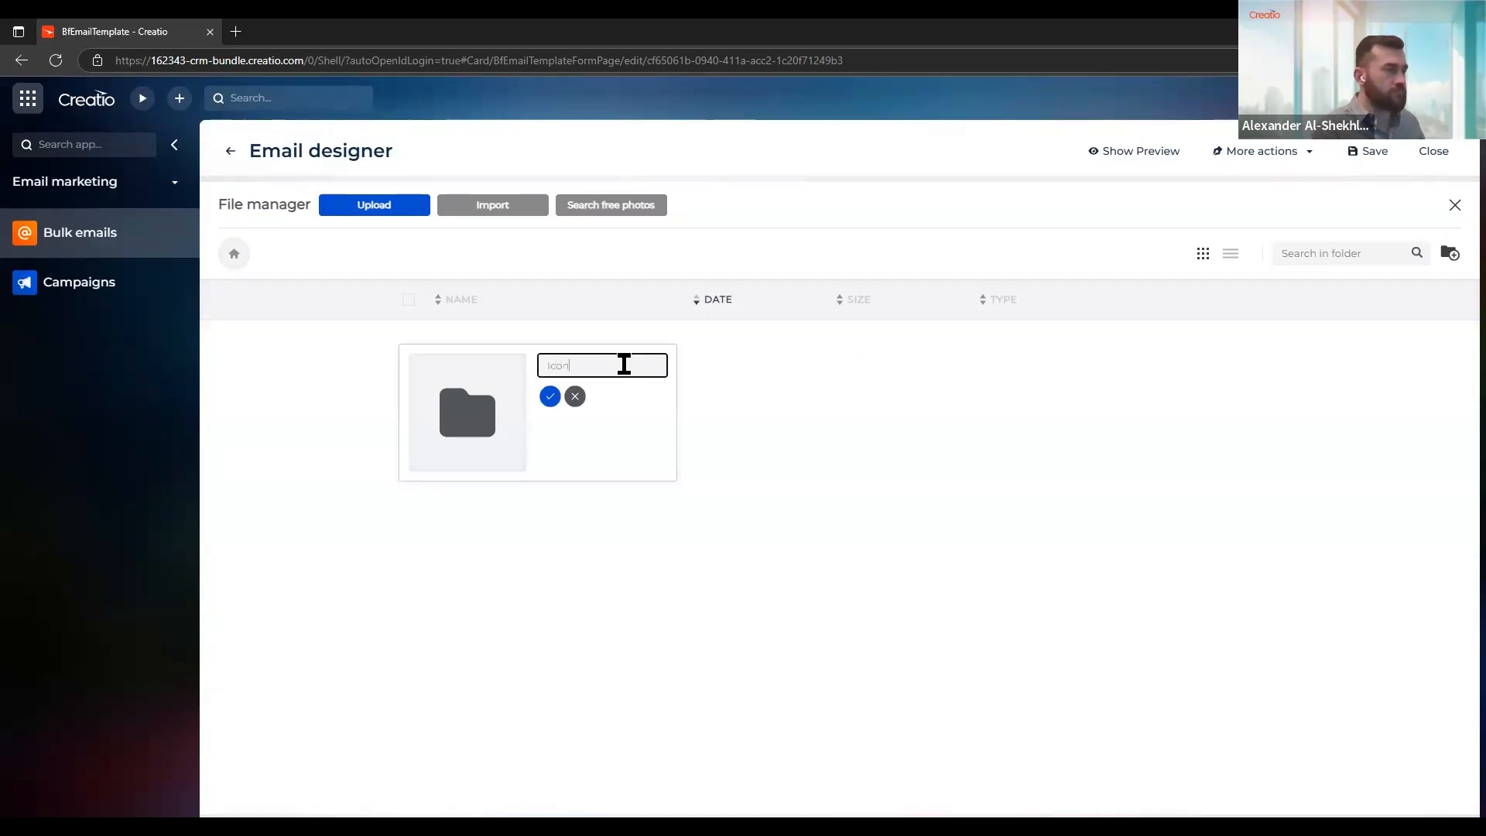
click(549, 397)
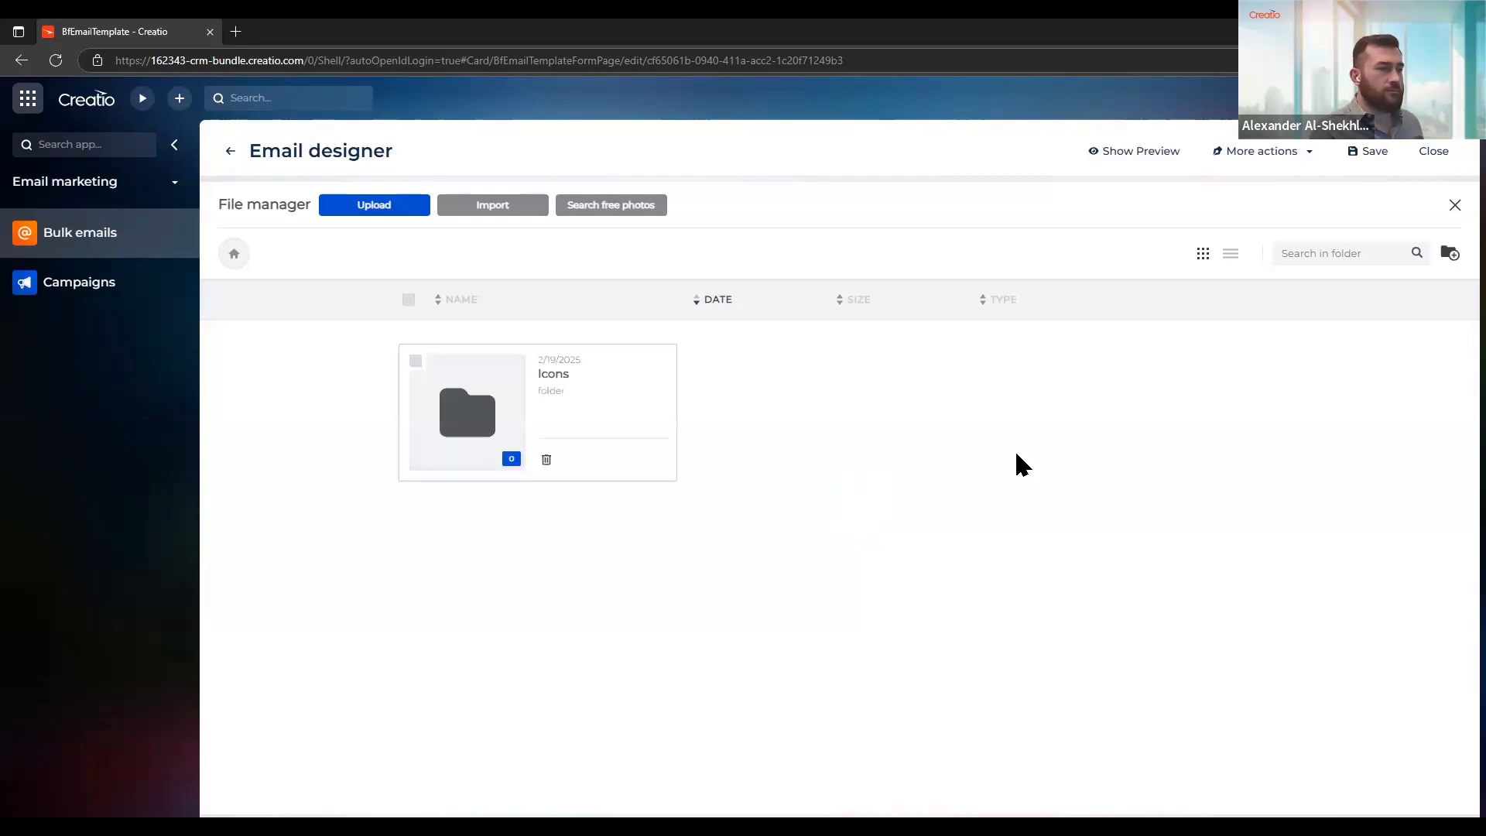
click(452, 414)
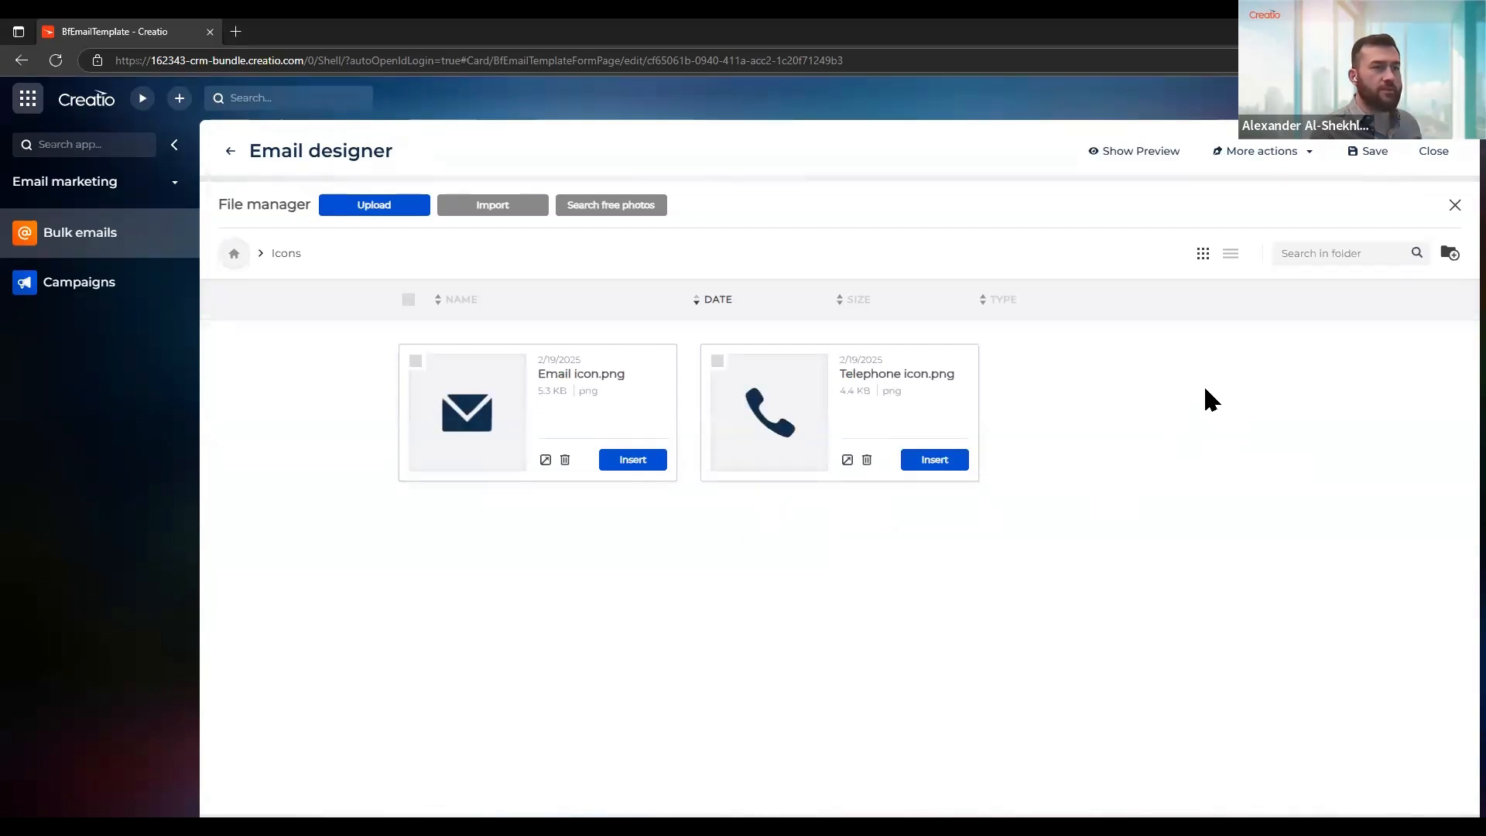
Show the Icons folder's files as a list sorted by name and return to the root folder
click(1230, 255)
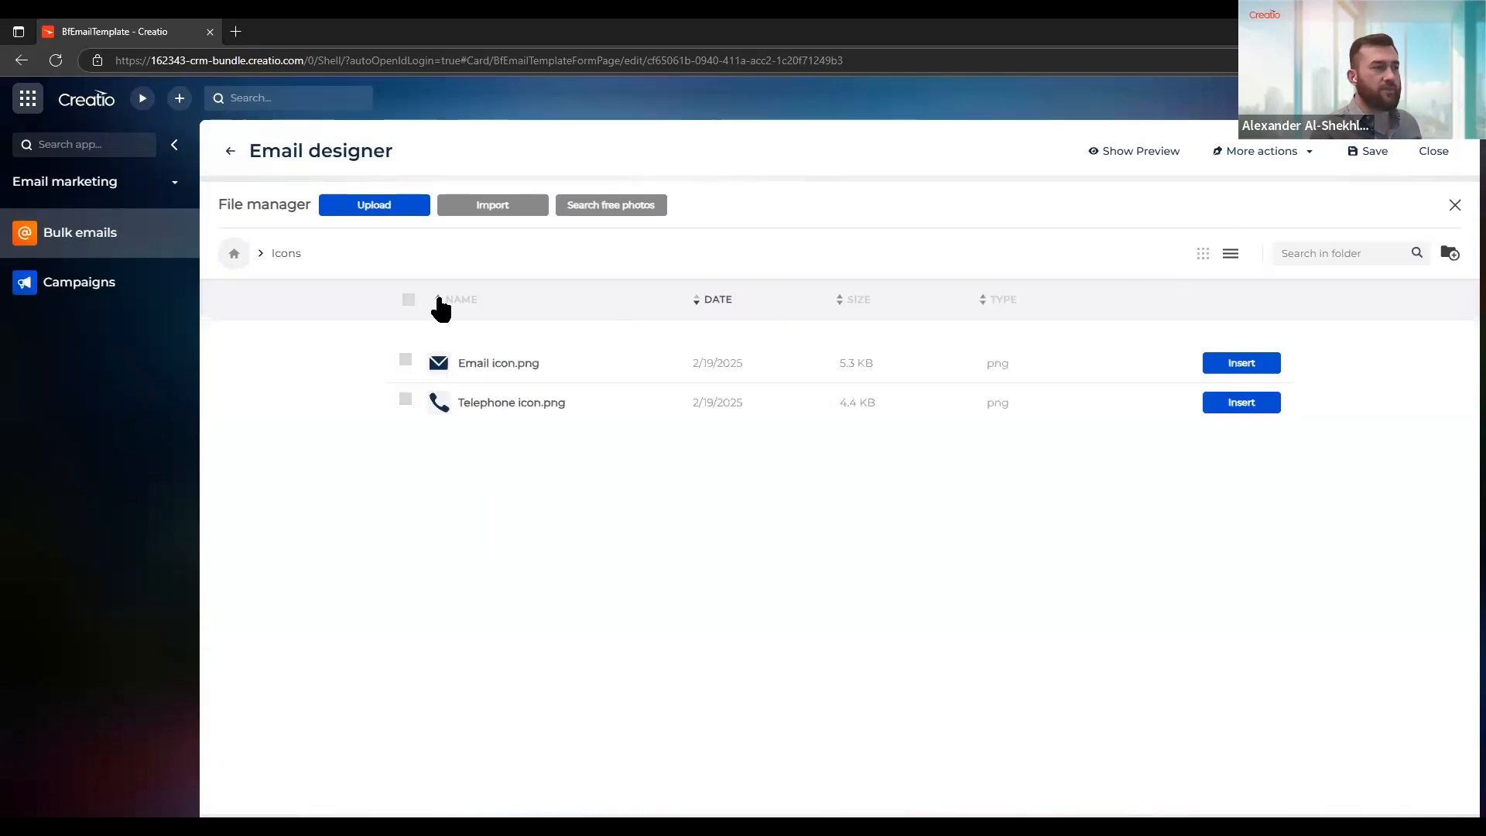
click(465, 305)
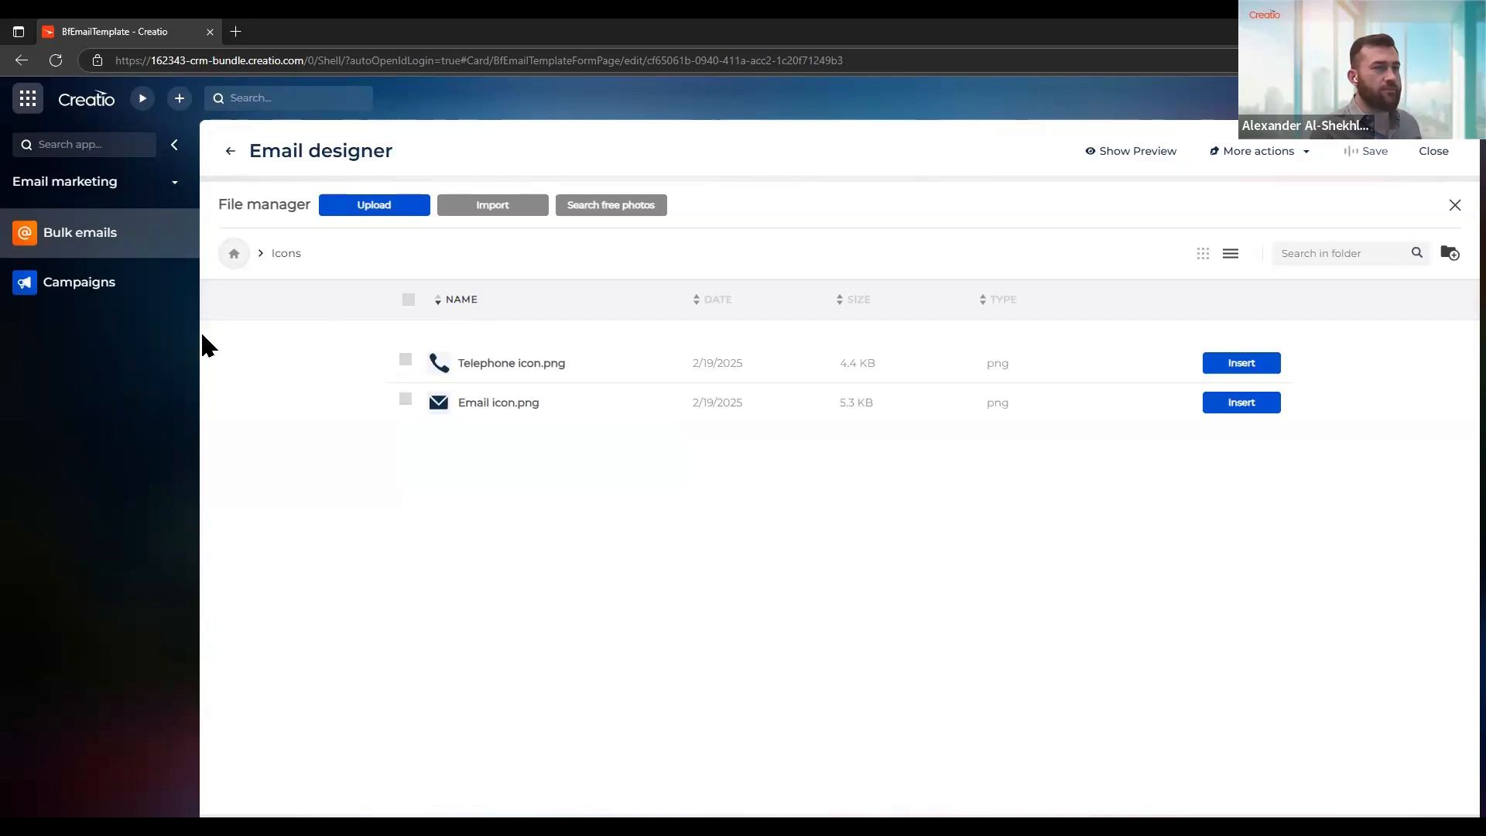
click(234, 255)
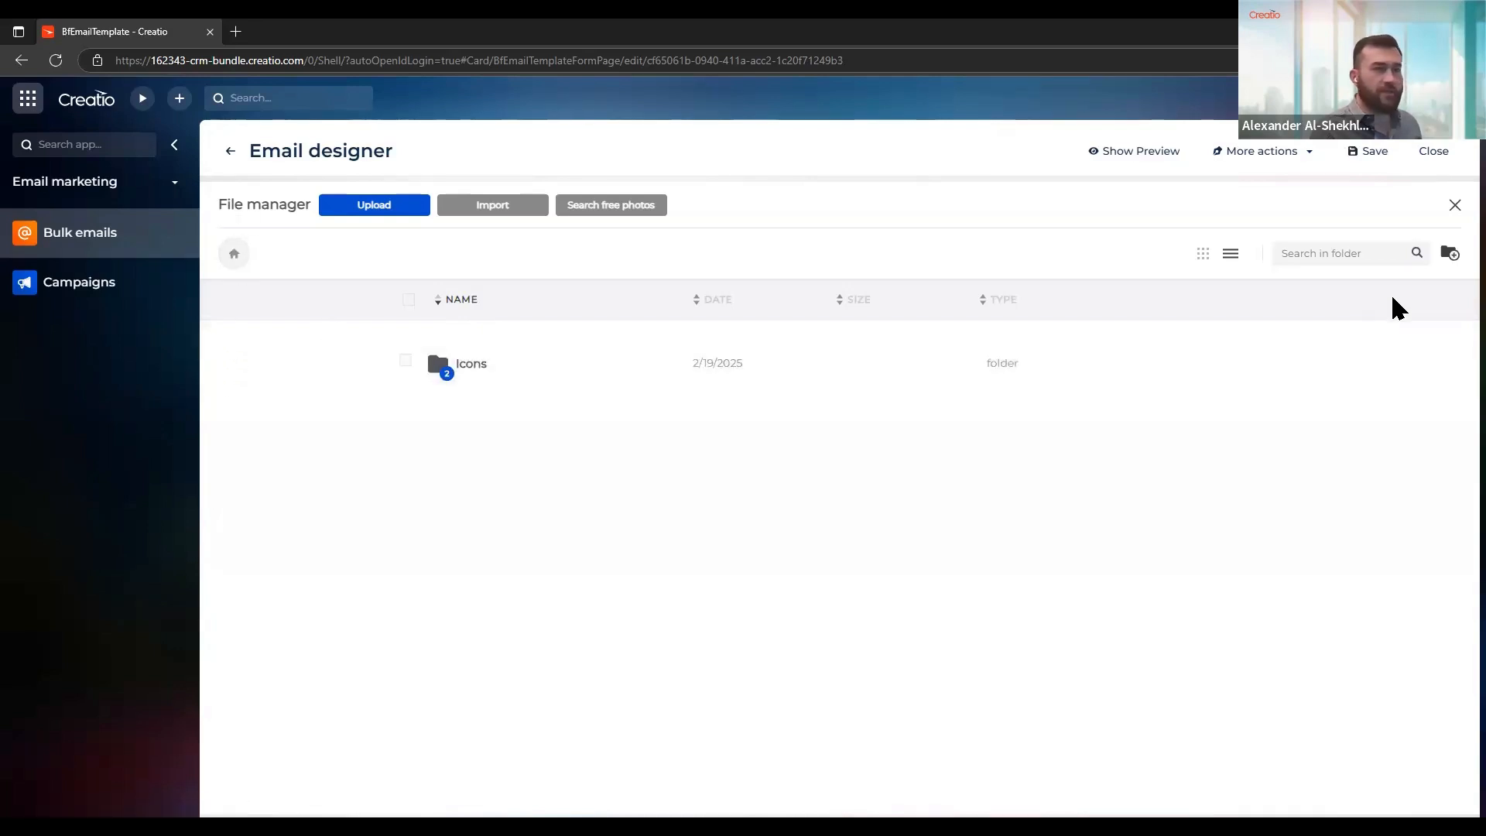
Create a second folder named Values in the file manager's root
click(1450, 255)
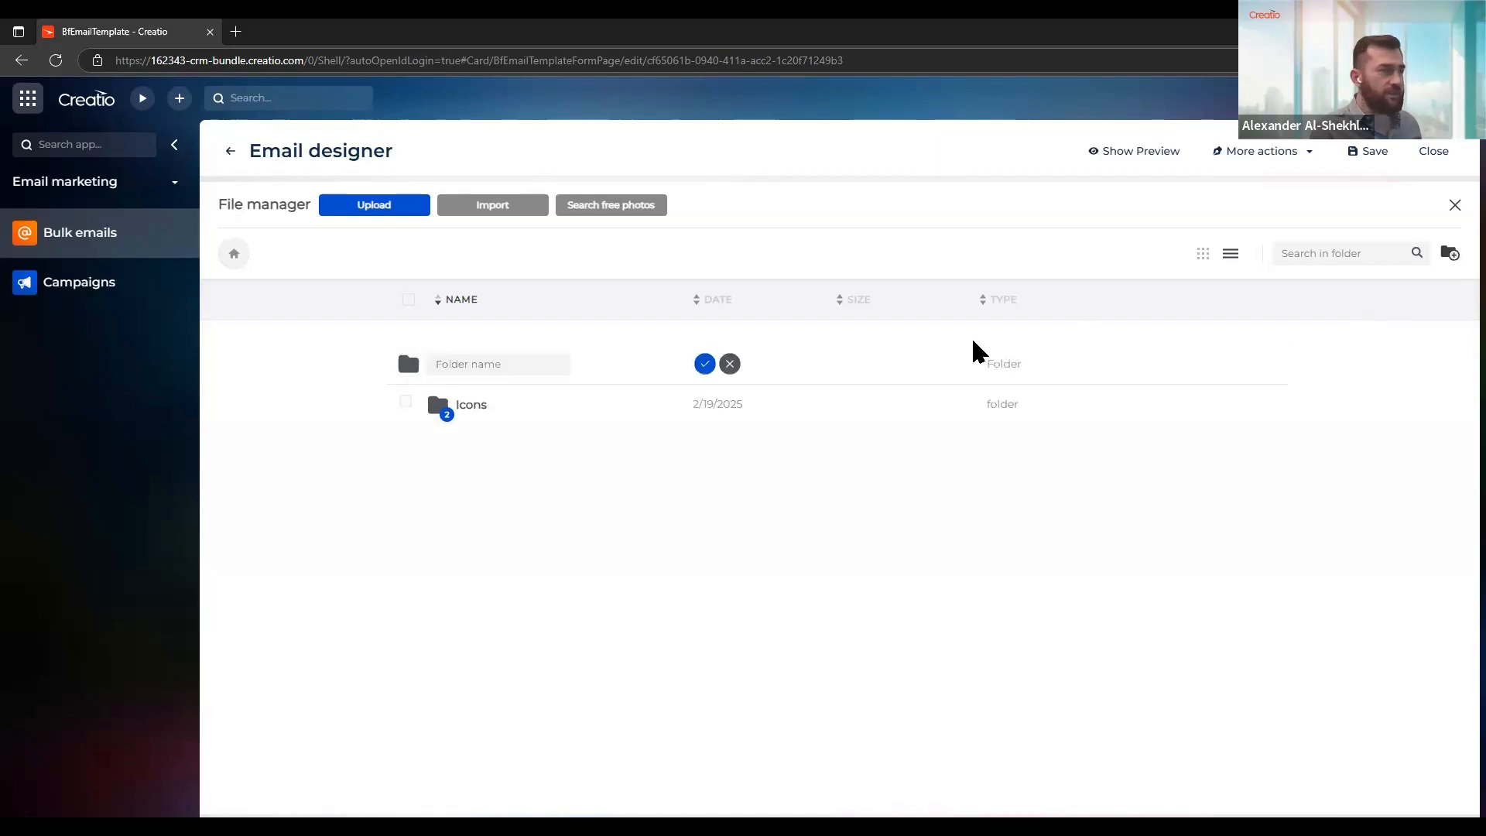
click(478, 370)
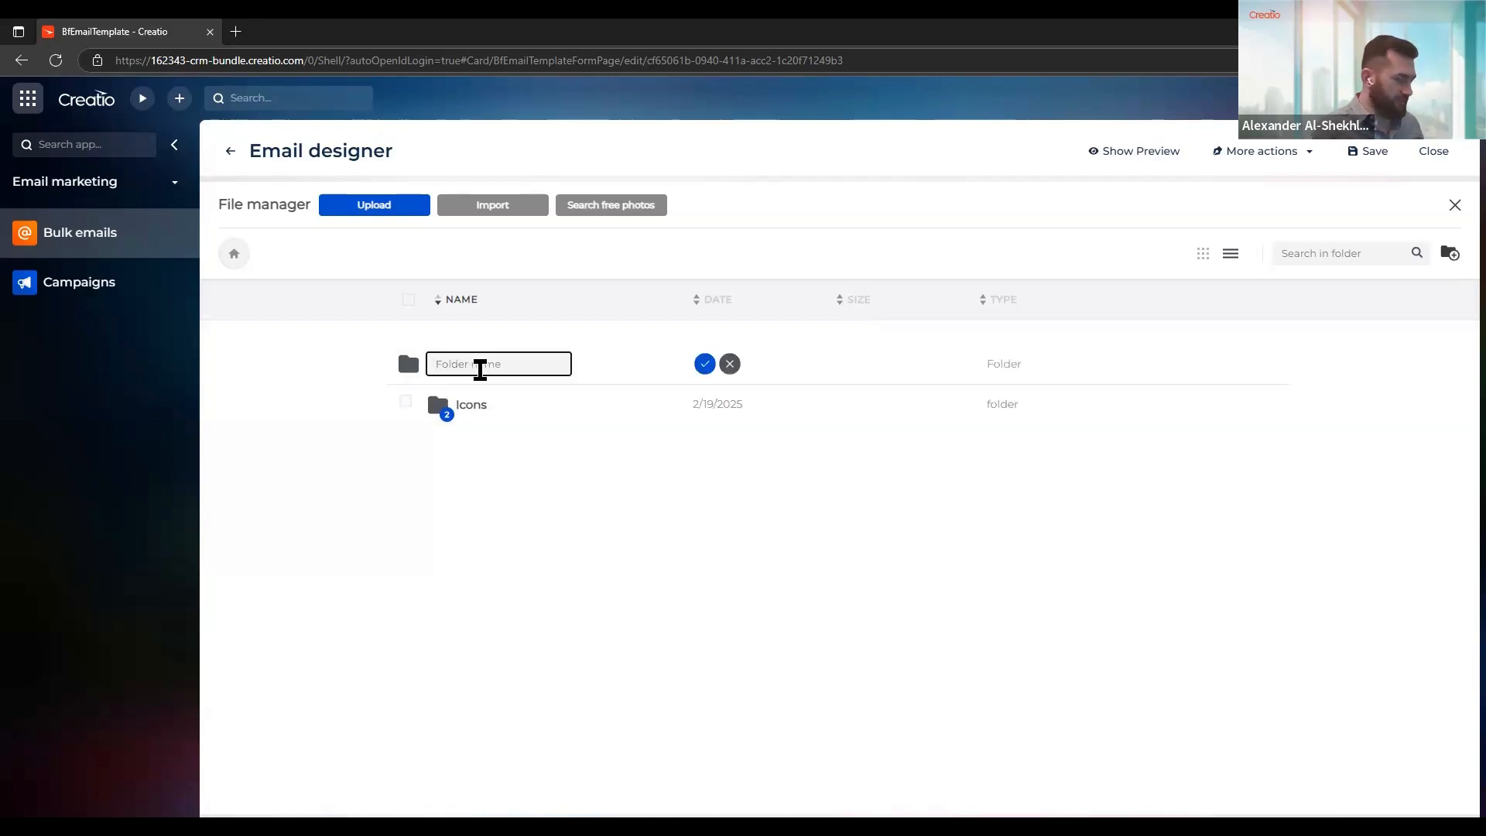
text(Values)
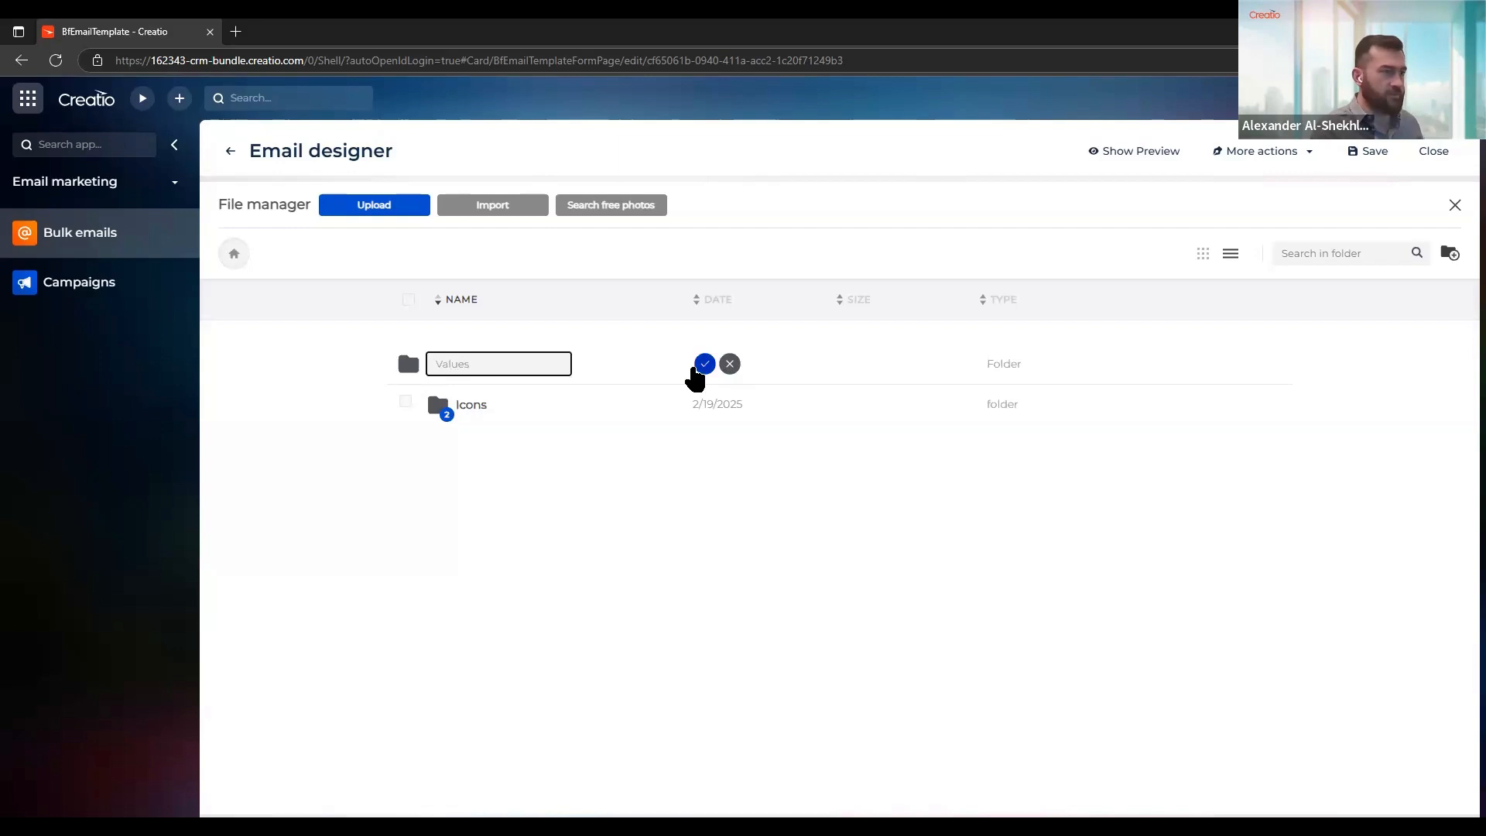
click(701, 369)
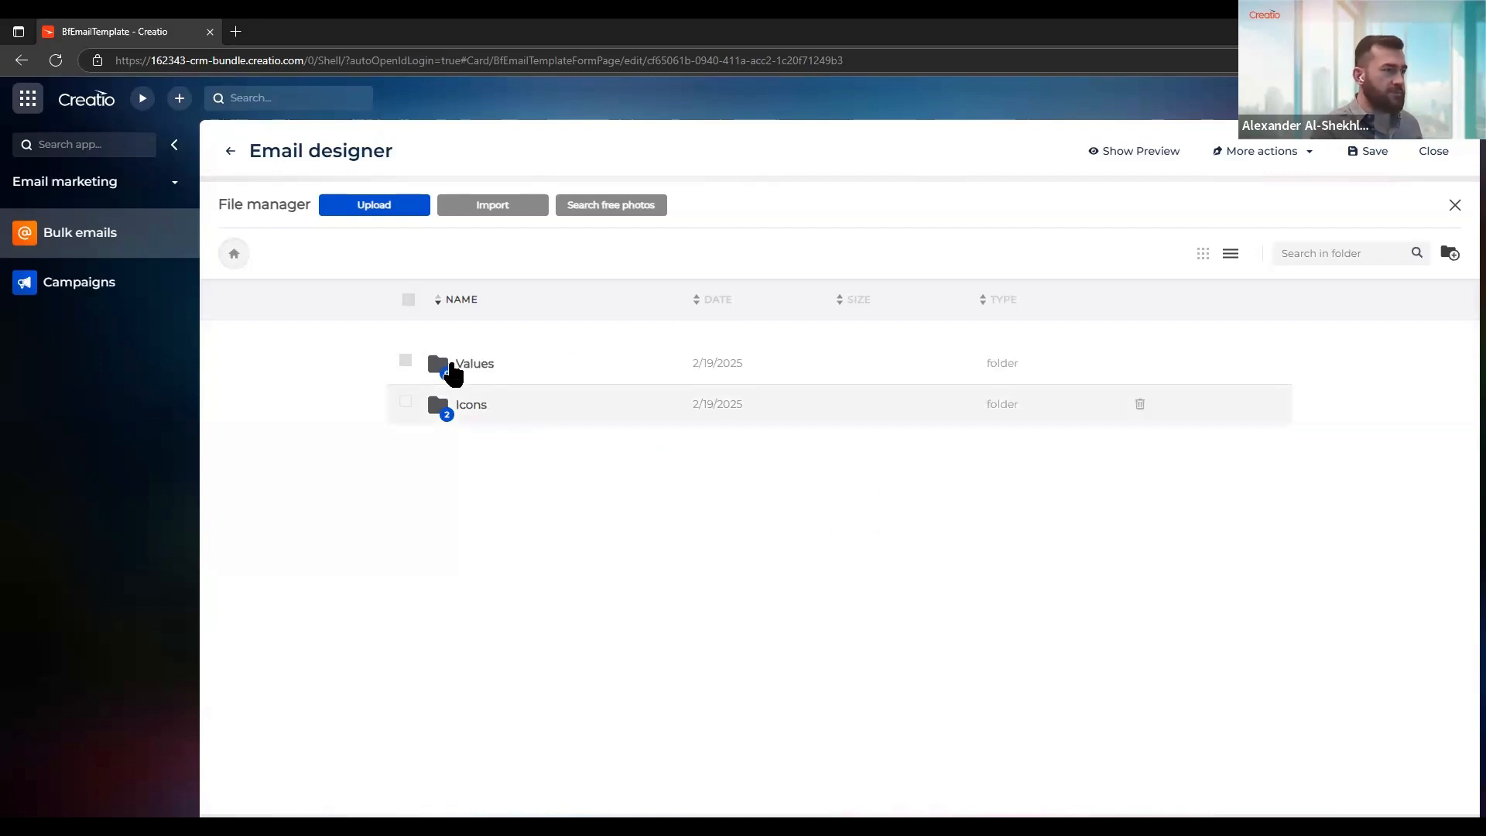
Upload the blue, green and red images into the Values folder and return to the root folder
click(455, 363)
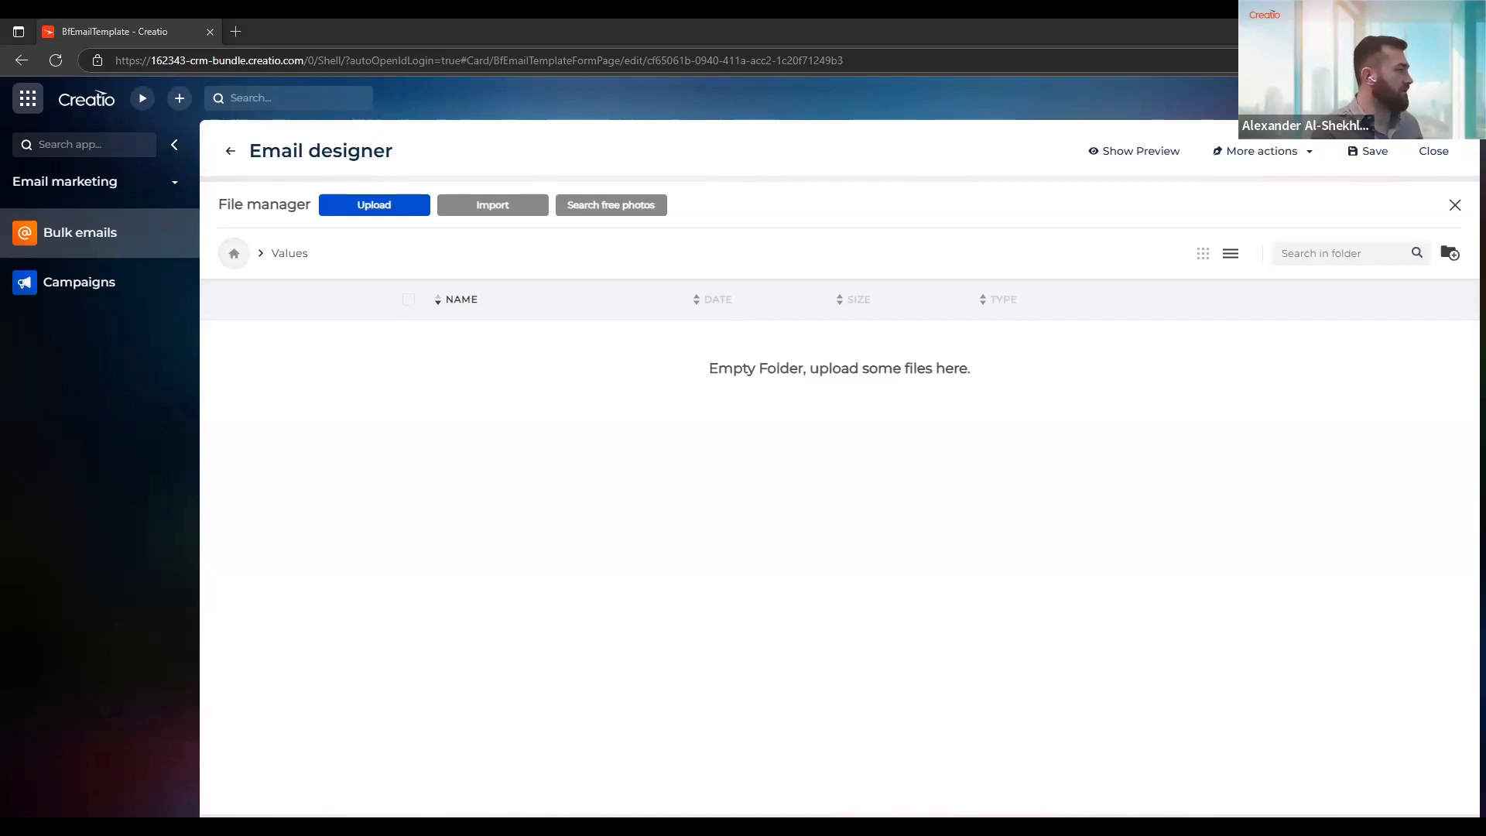
click(584, 524)
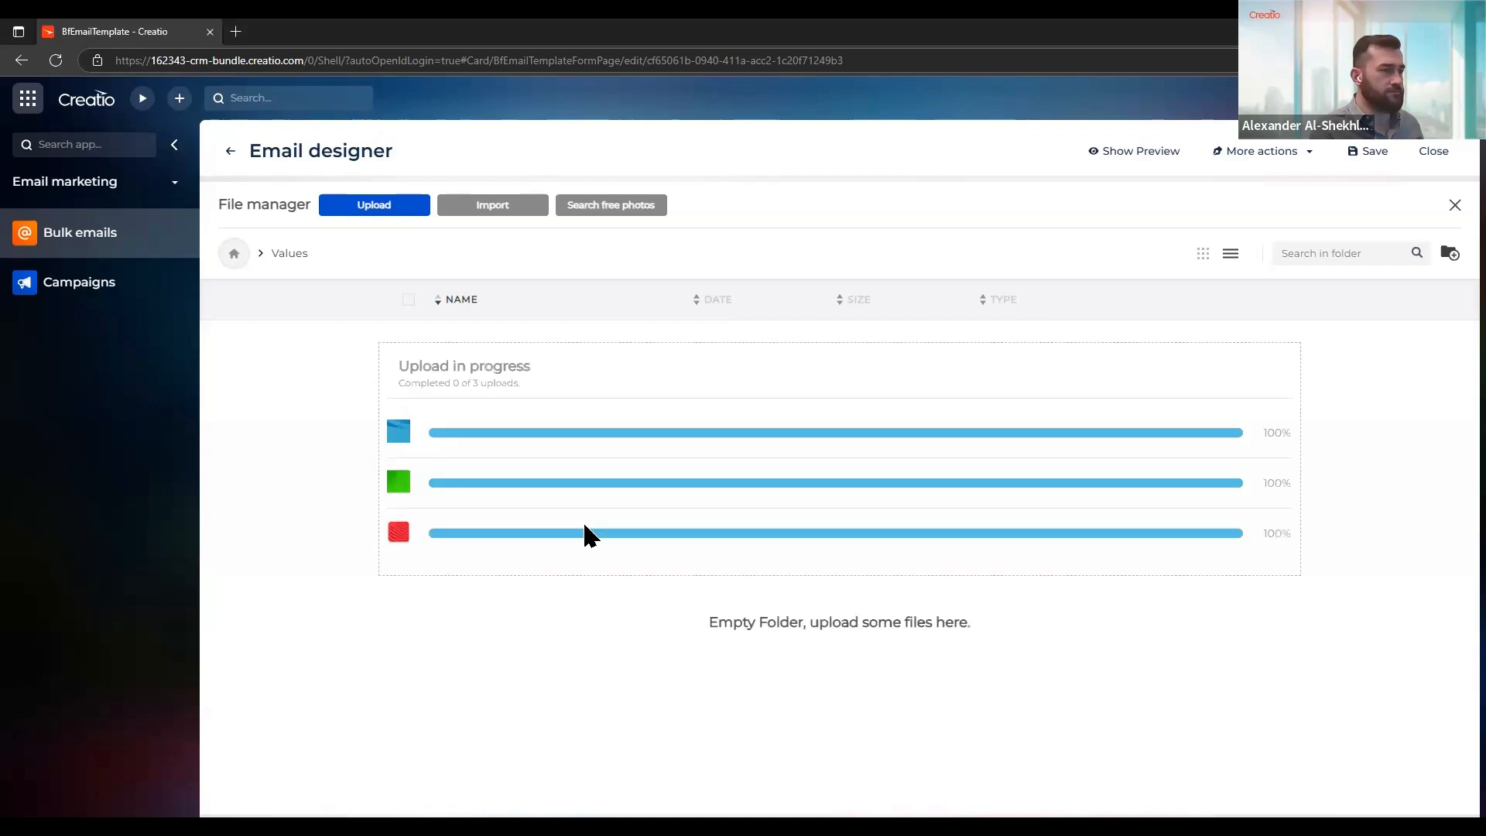
click(232, 258)
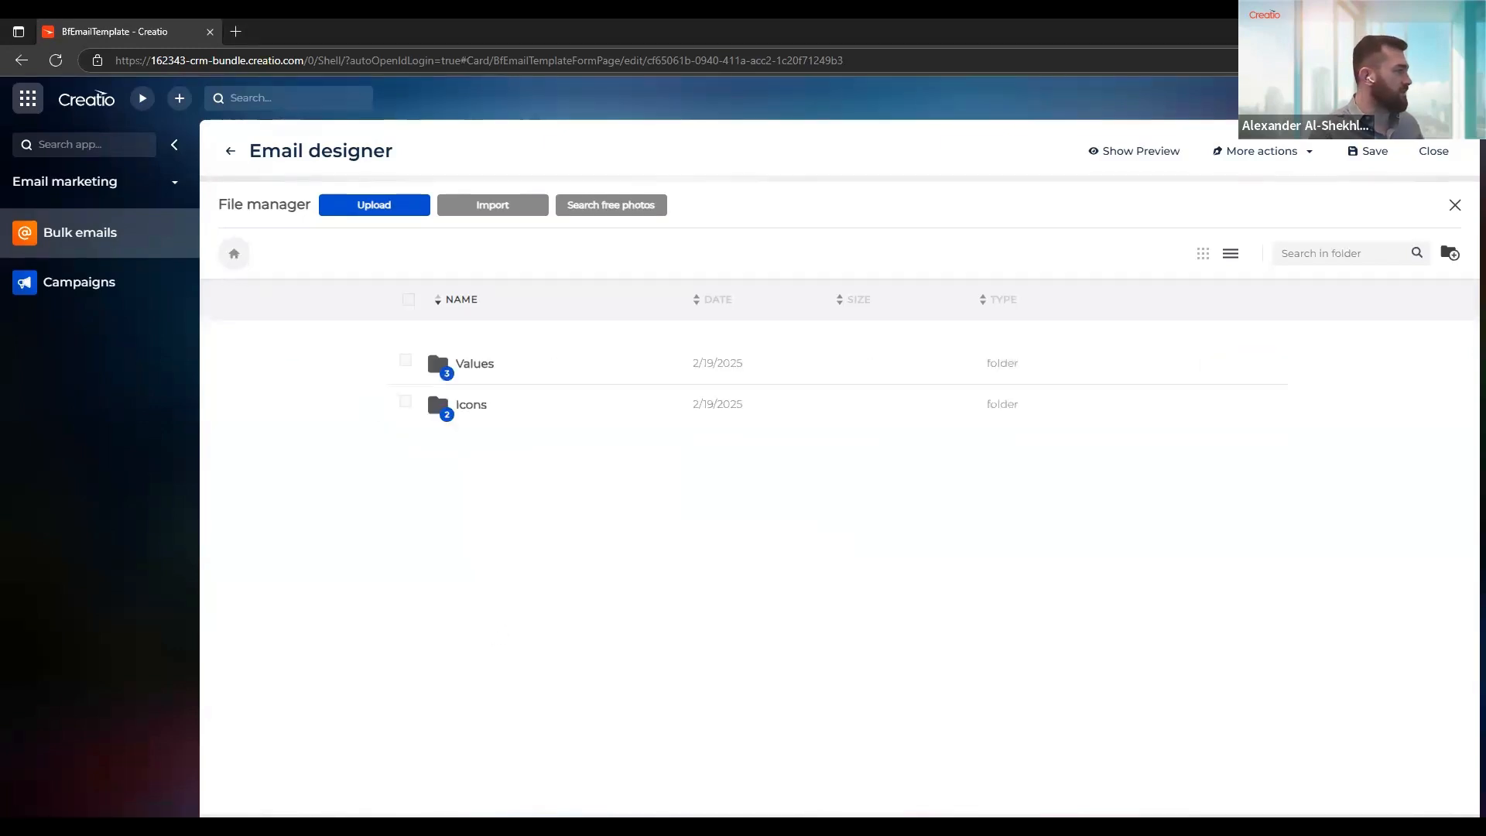
Upload Creatio_logo.png to the file manager's root folder and insert it into the email's image block
drag(179, 577, 539, 566)
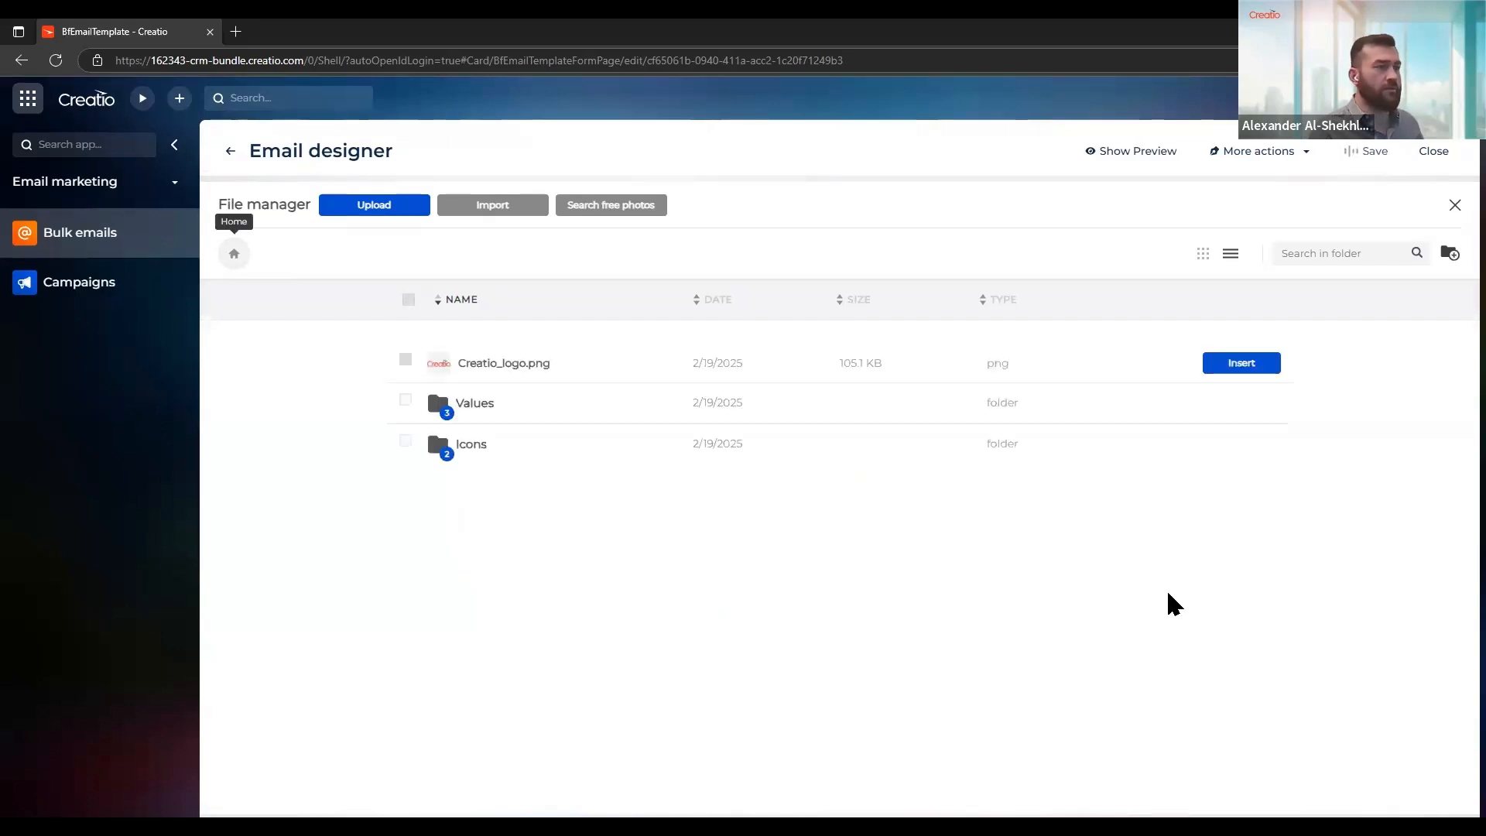
click(1240, 363)
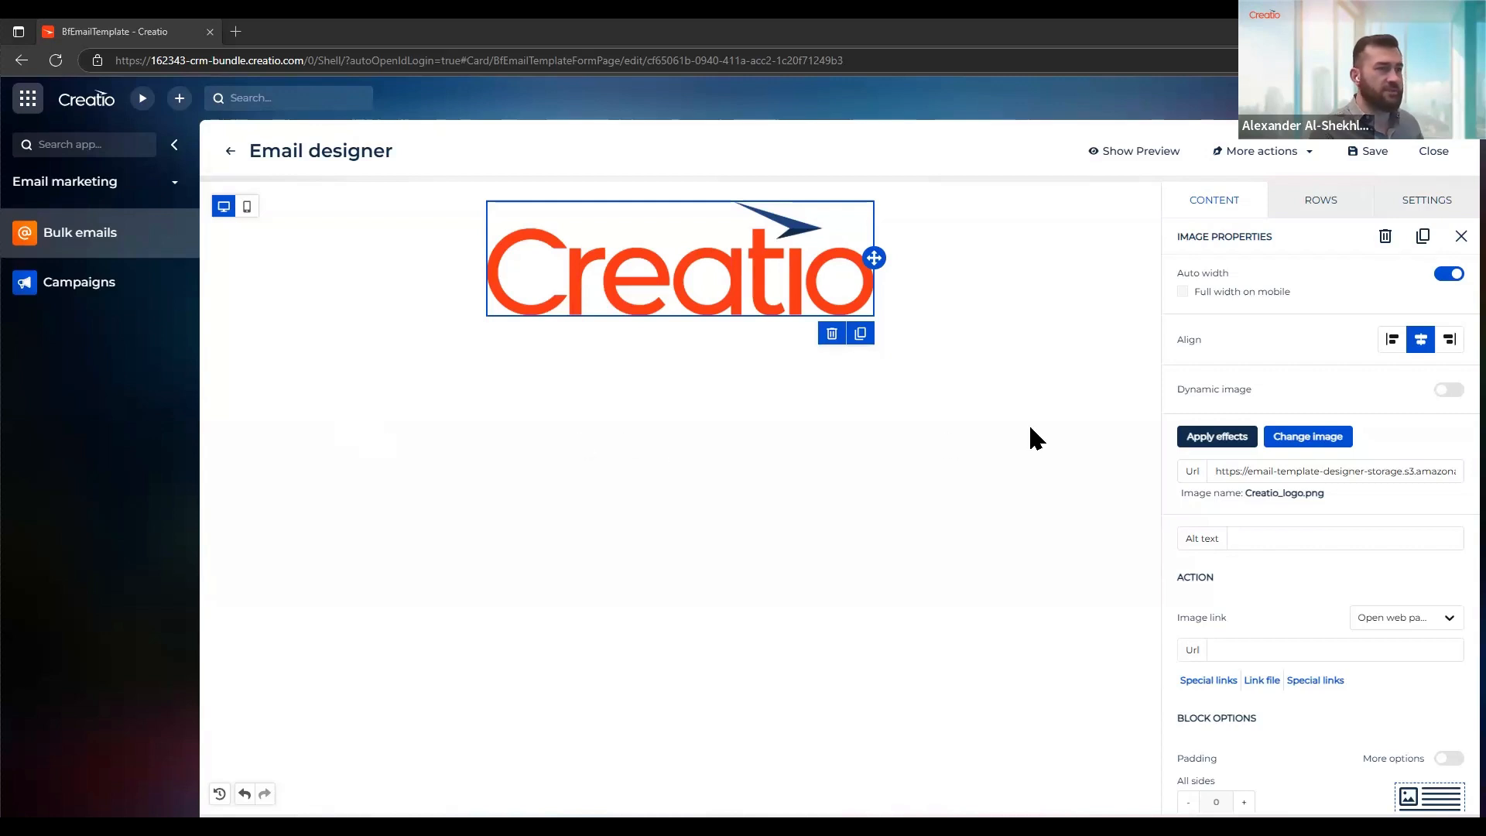
Disable automatic width for the logo image and set its width to 50%
click(1451, 276)
mouse_move(1452, 315)
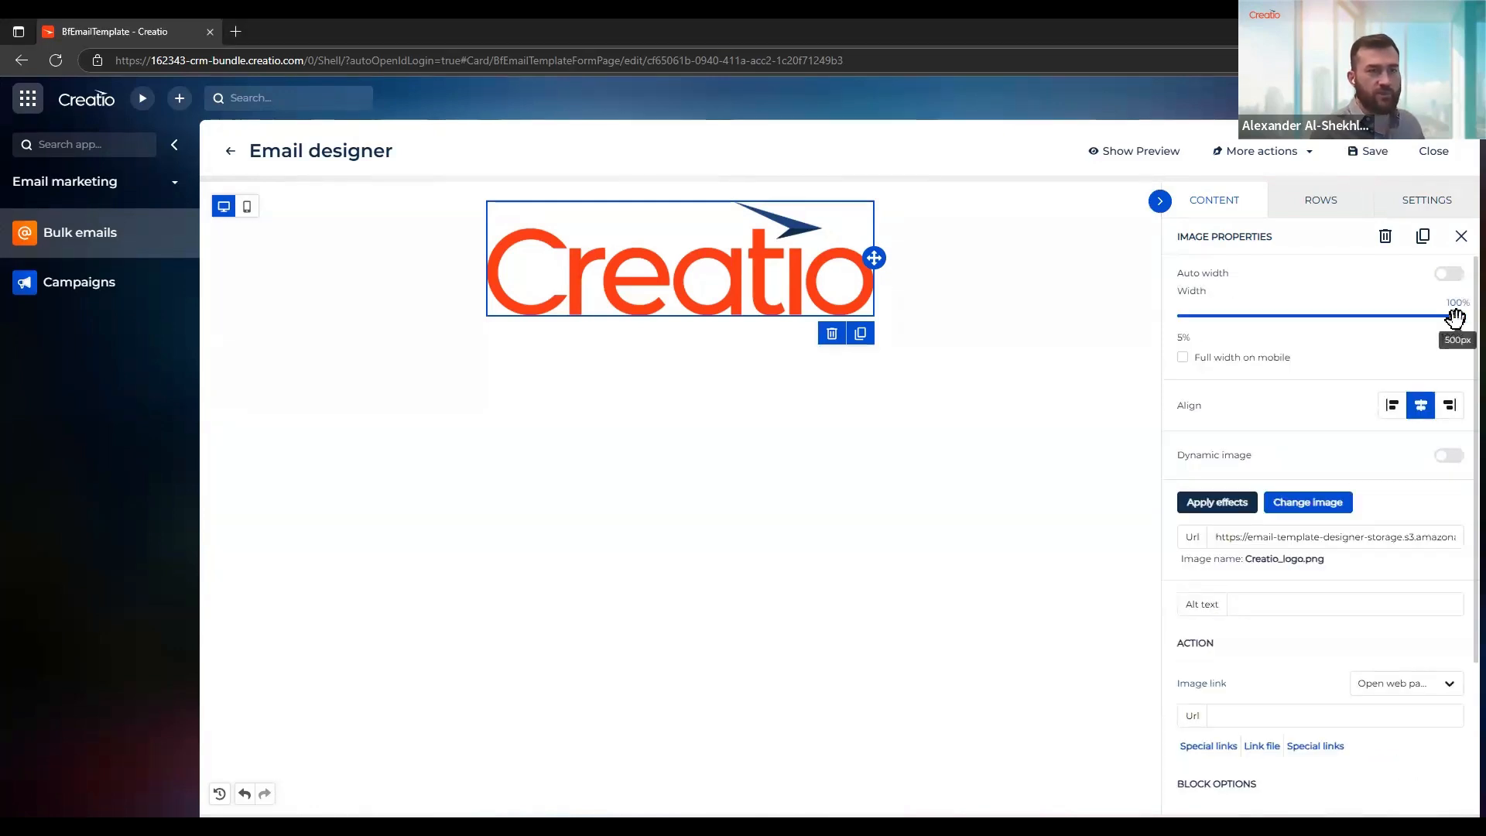
drag(1440, 315, 1311, 330)
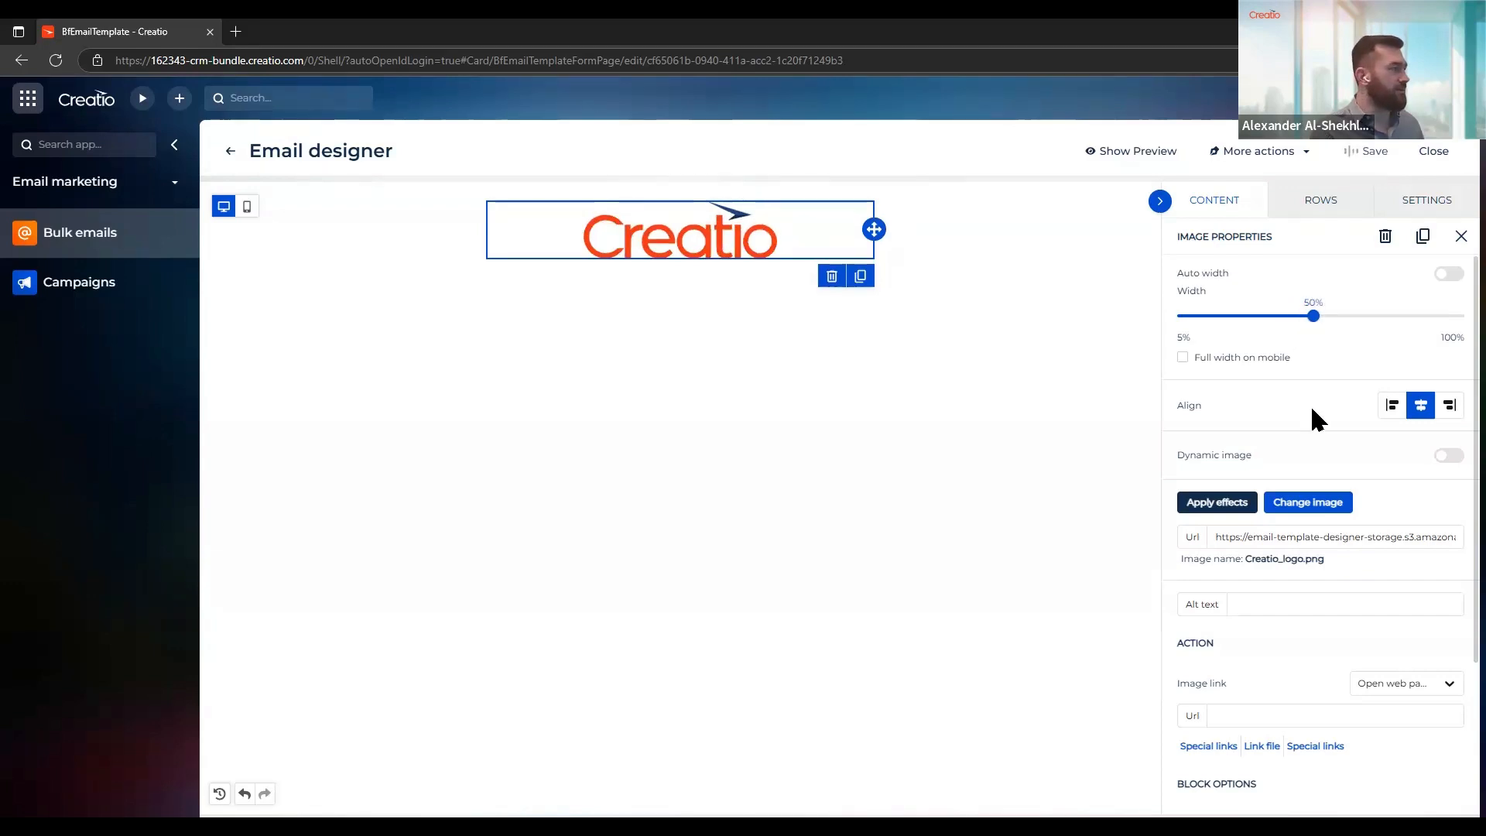
Set the logo image's padding to 20 on all sides
scroll(1312, 410, down, 3)
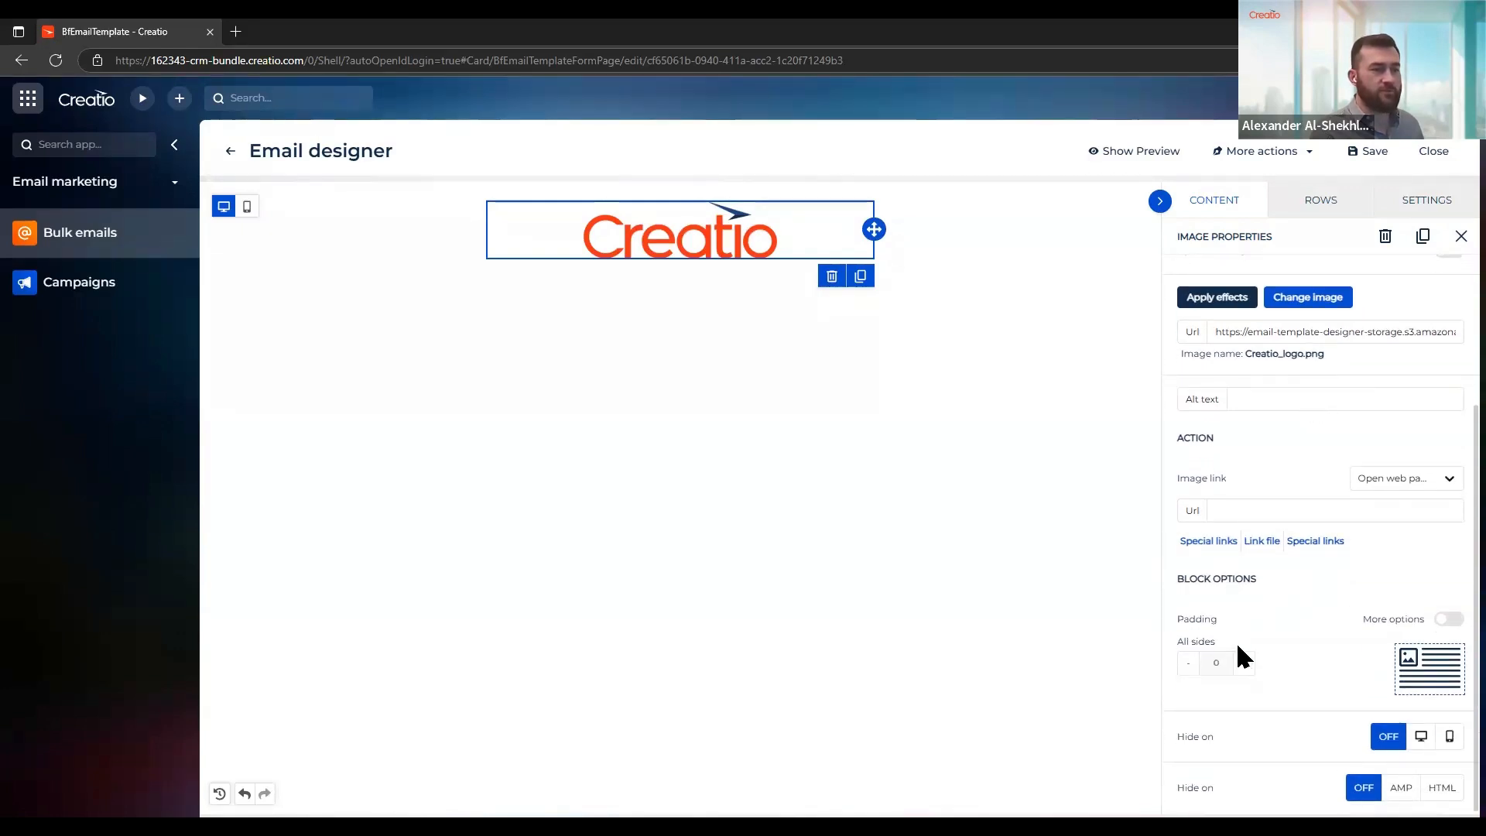
click(1446, 621)
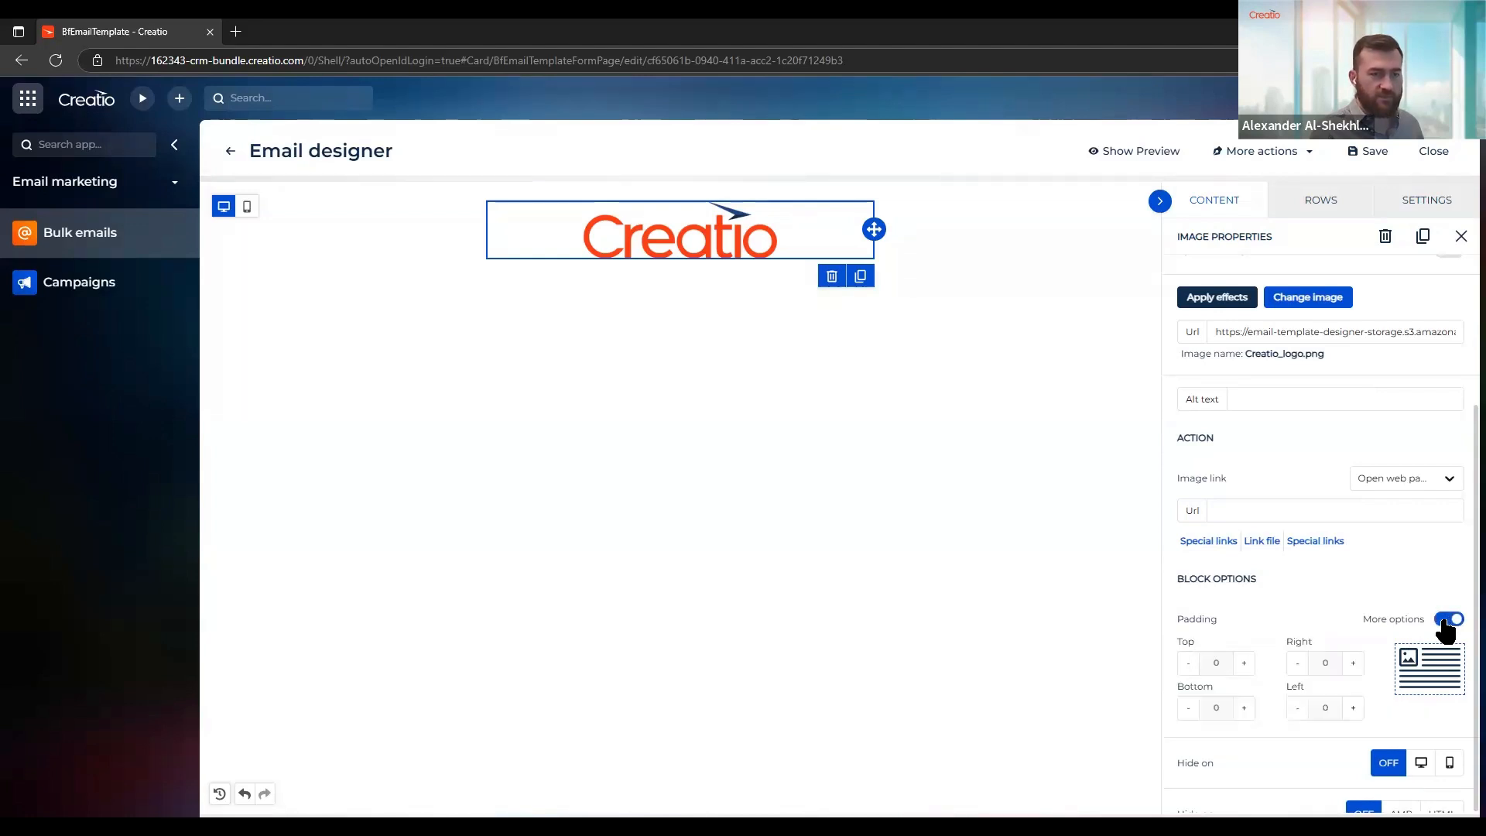
click(1444, 620)
click(1239, 664)
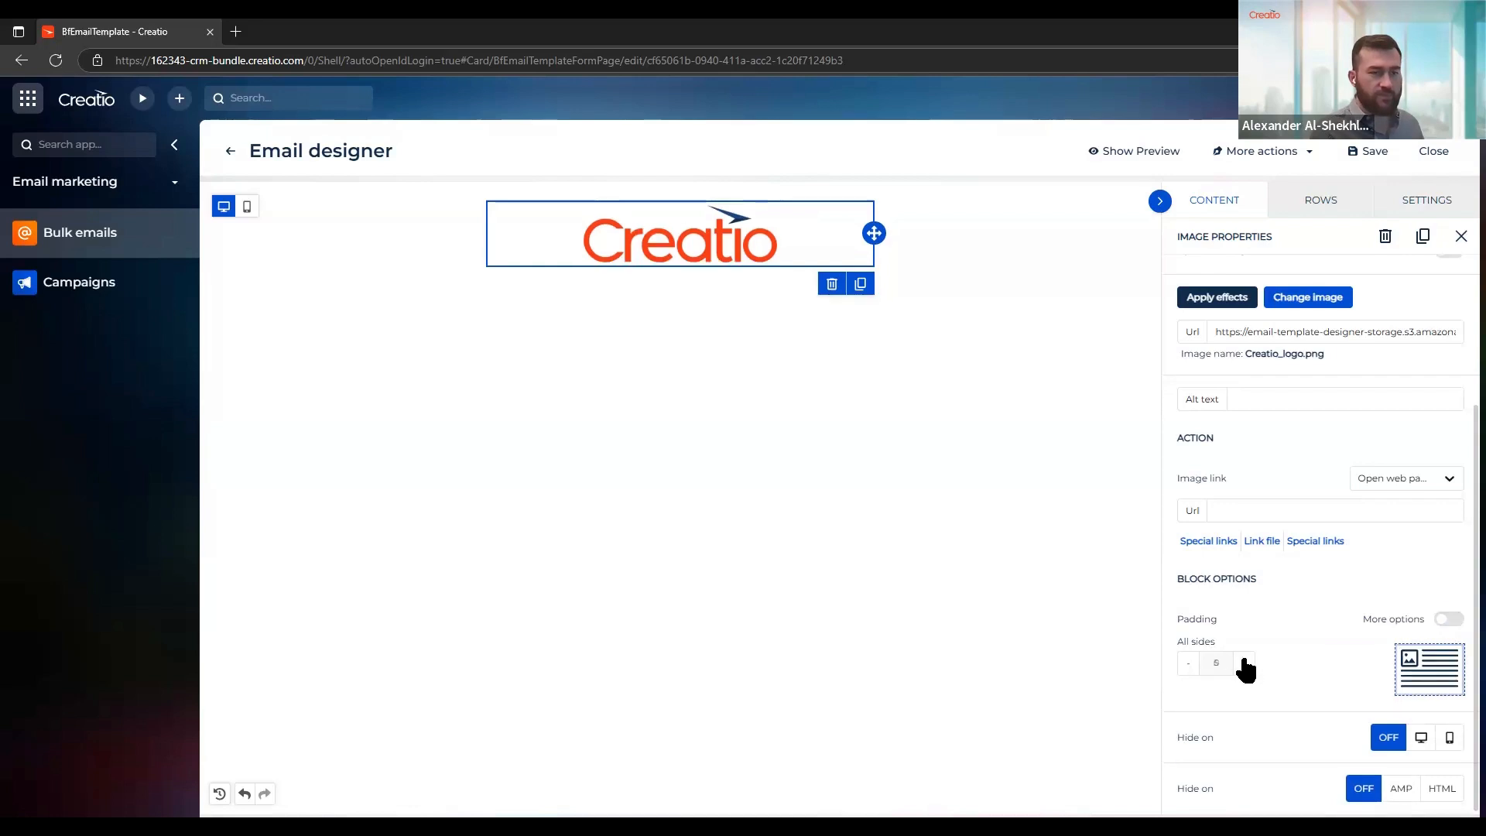
click(1243, 663)
click(1244, 663)
click(1243, 663)
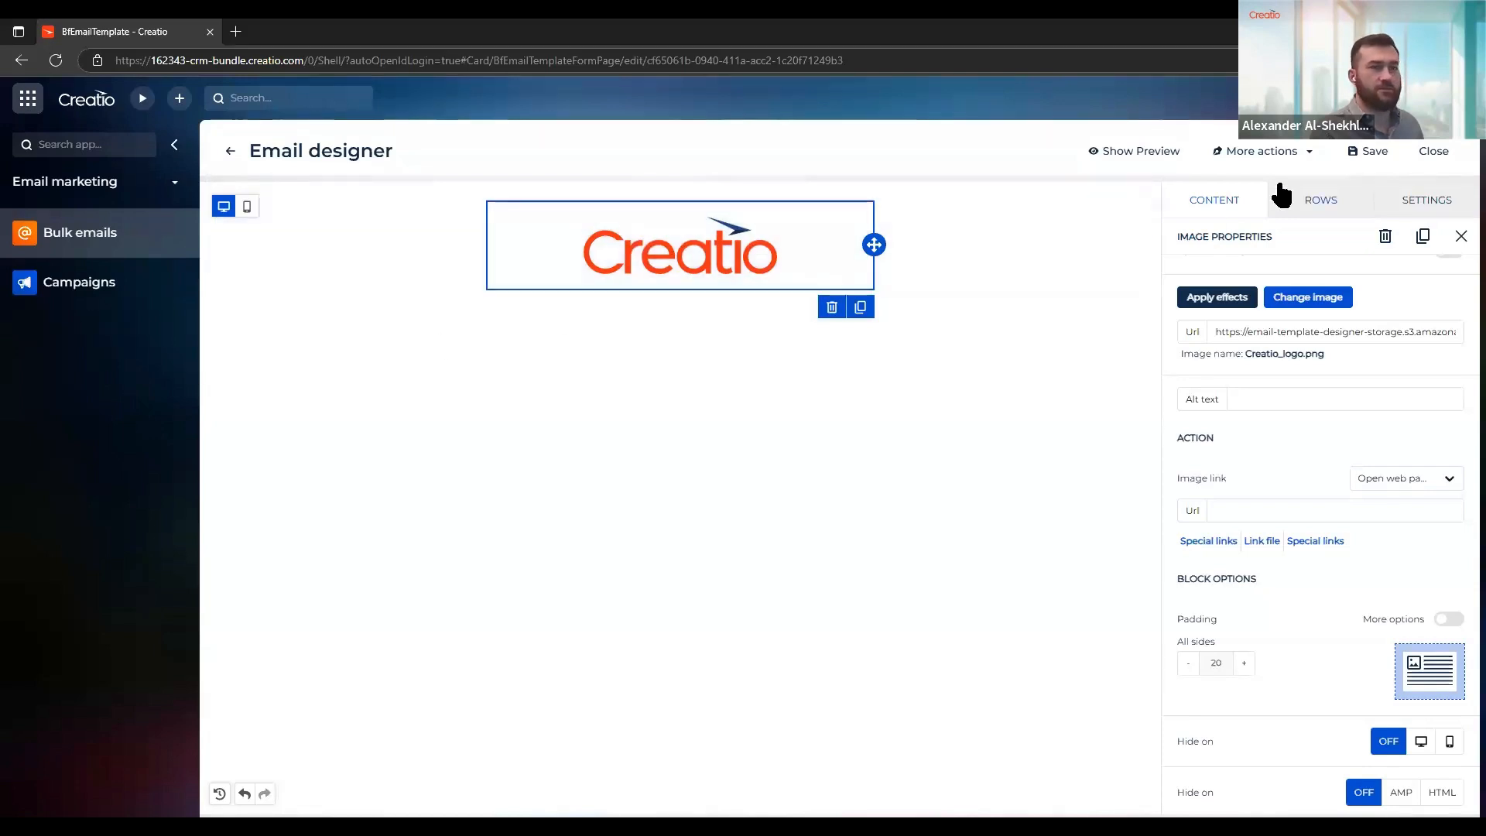
Add a title block directly below the logo and select its text for editing
click(1210, 205)
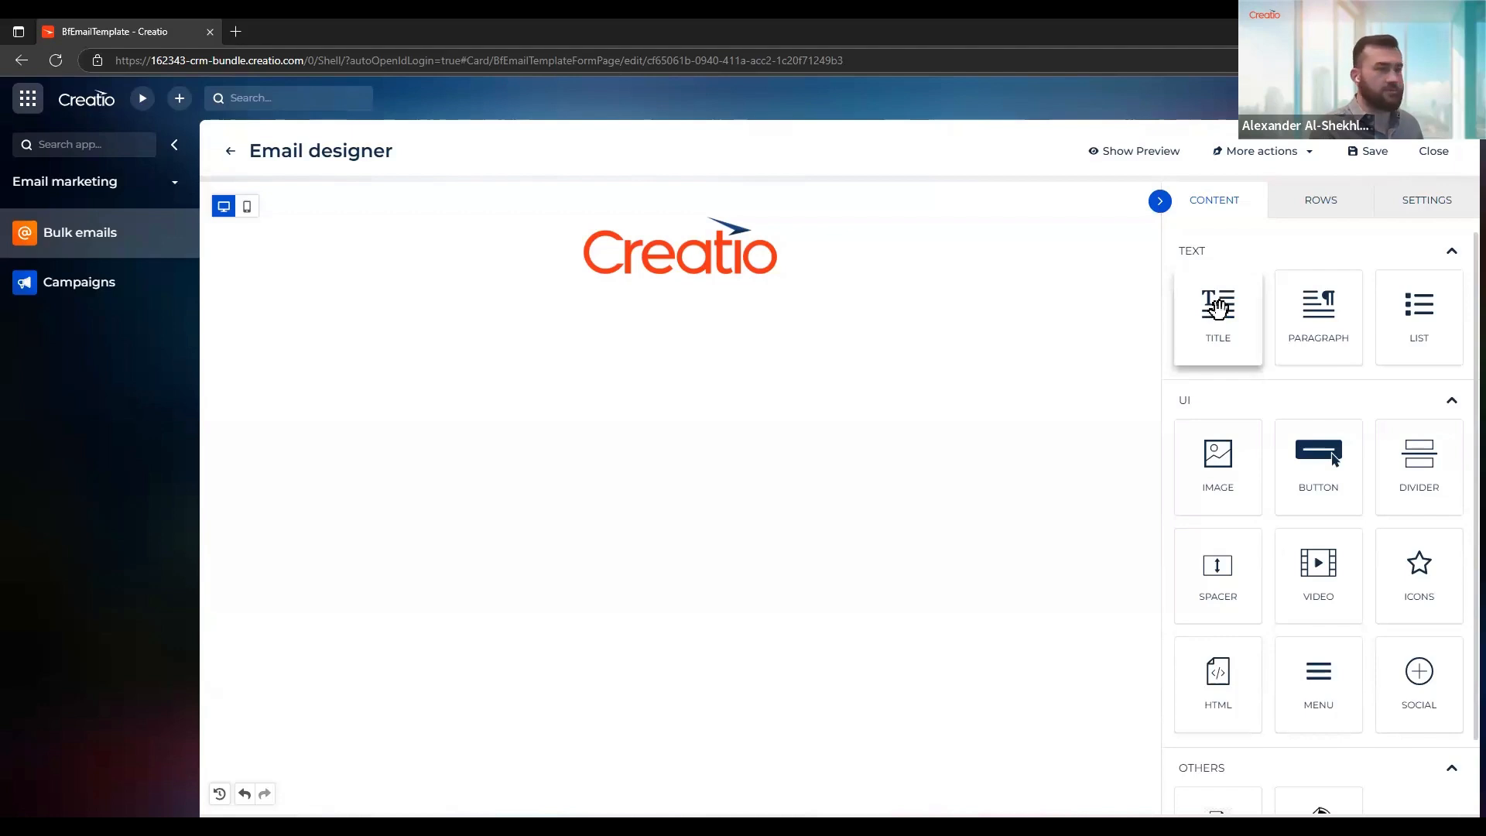
drag(1217, 308, 636, 275)
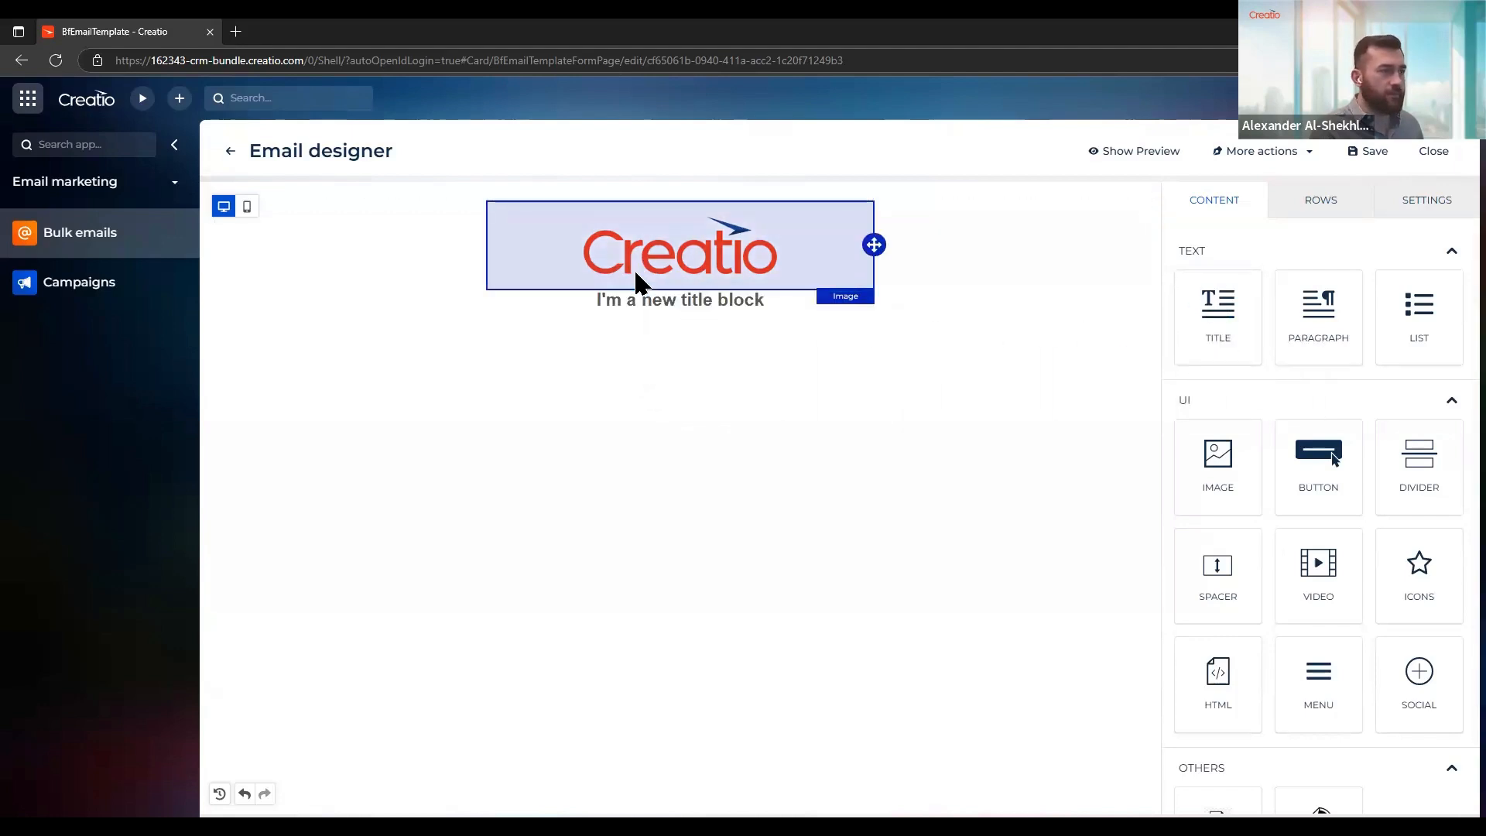
click(685, 300)
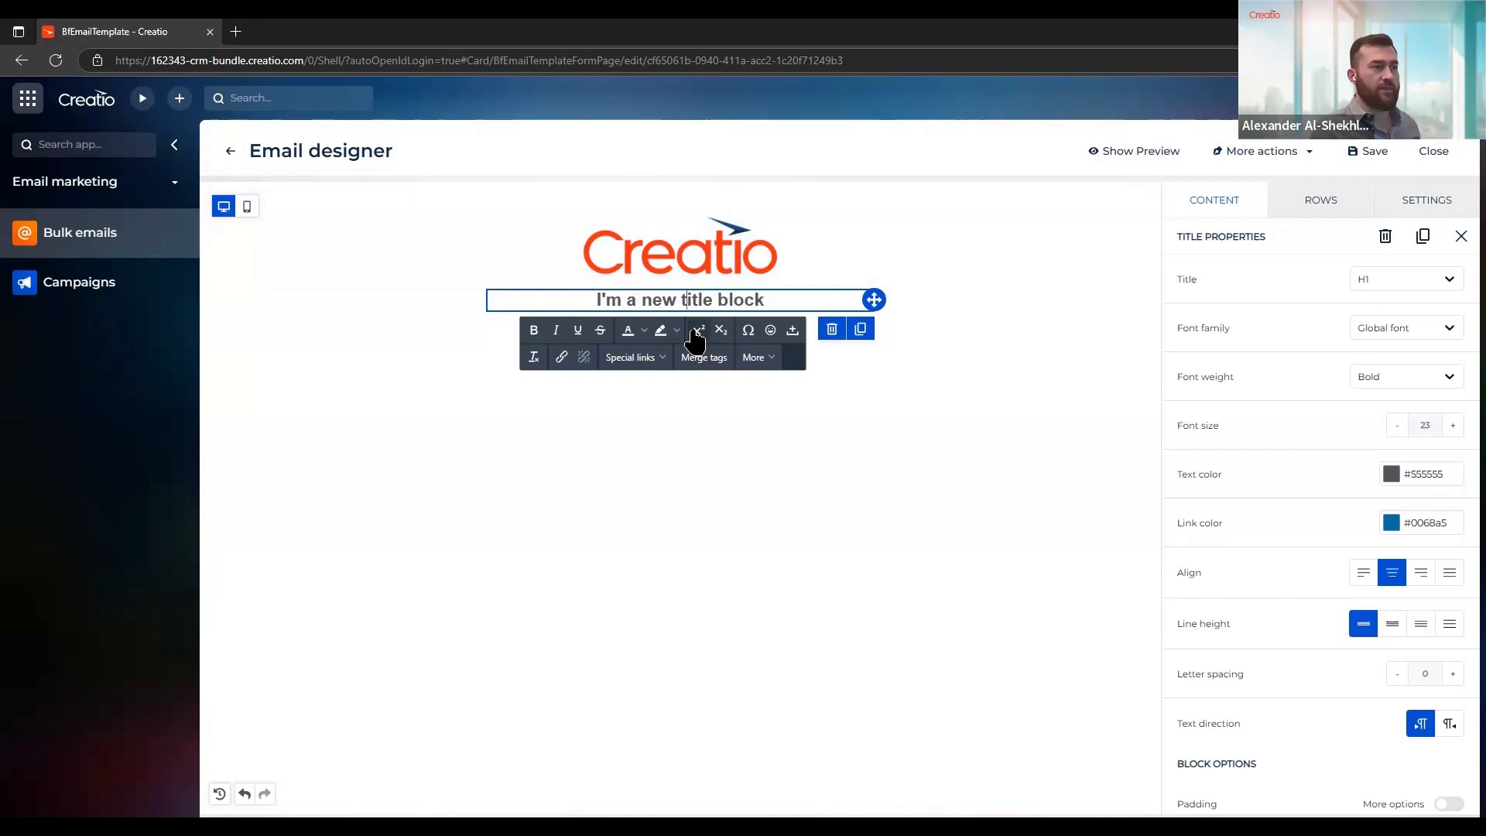
Browse the special character and emoticon categories available for the title text without inserting any
click(749, 333)
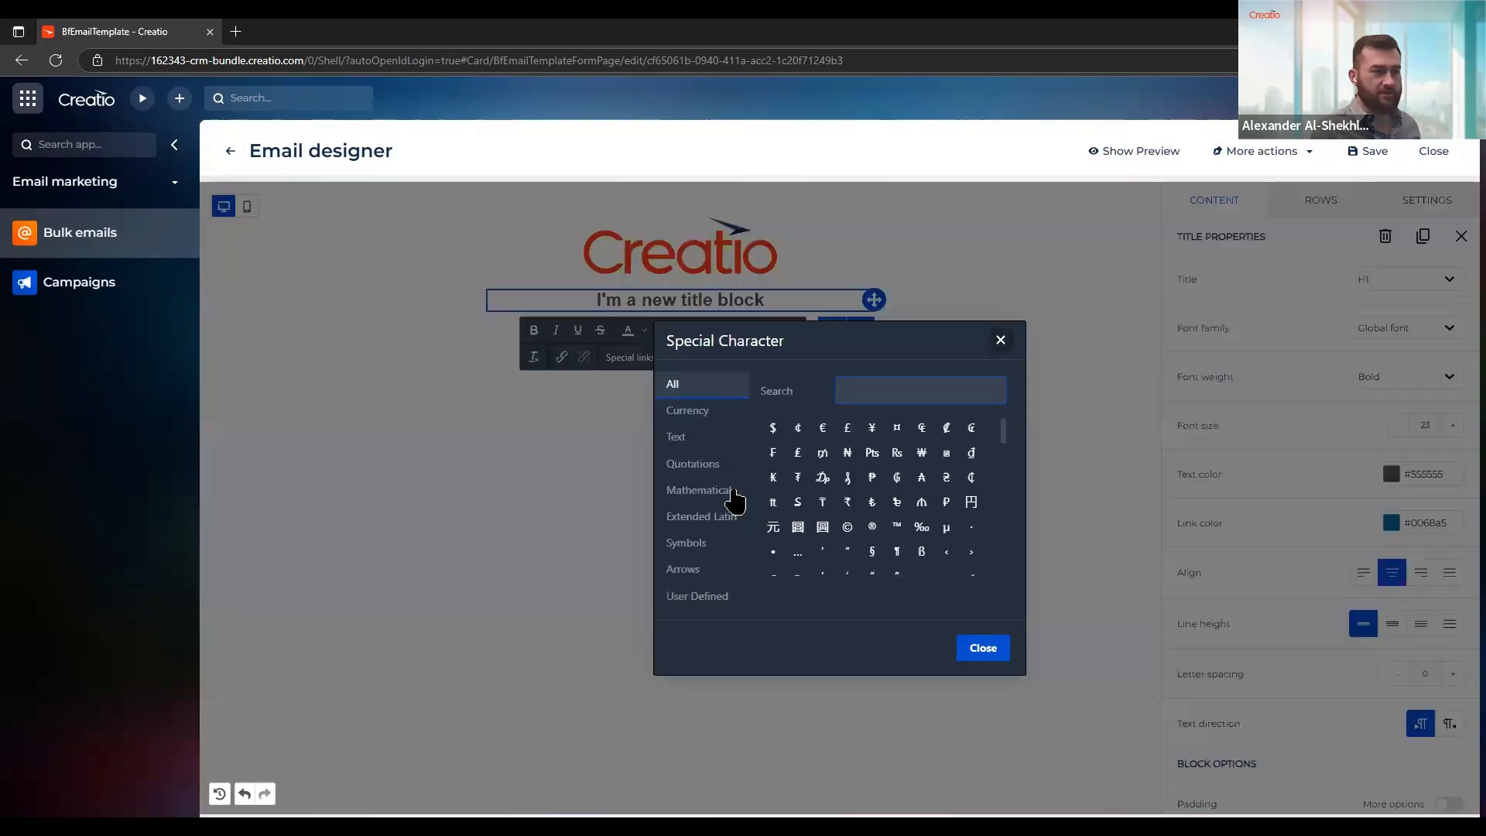
click(687, 411)
click(694, 468)
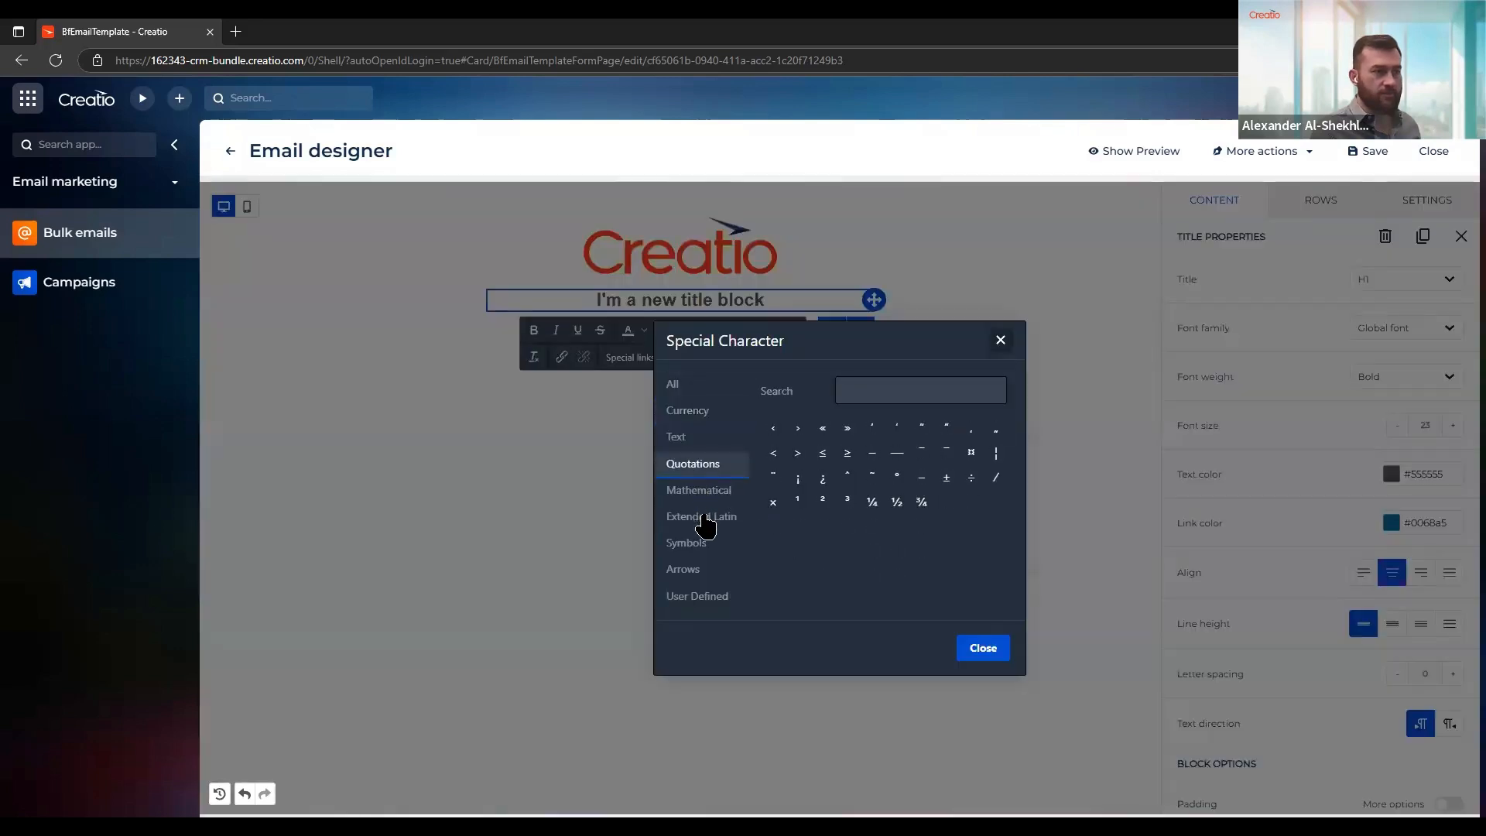
click(702, 517)
click(711, 545)
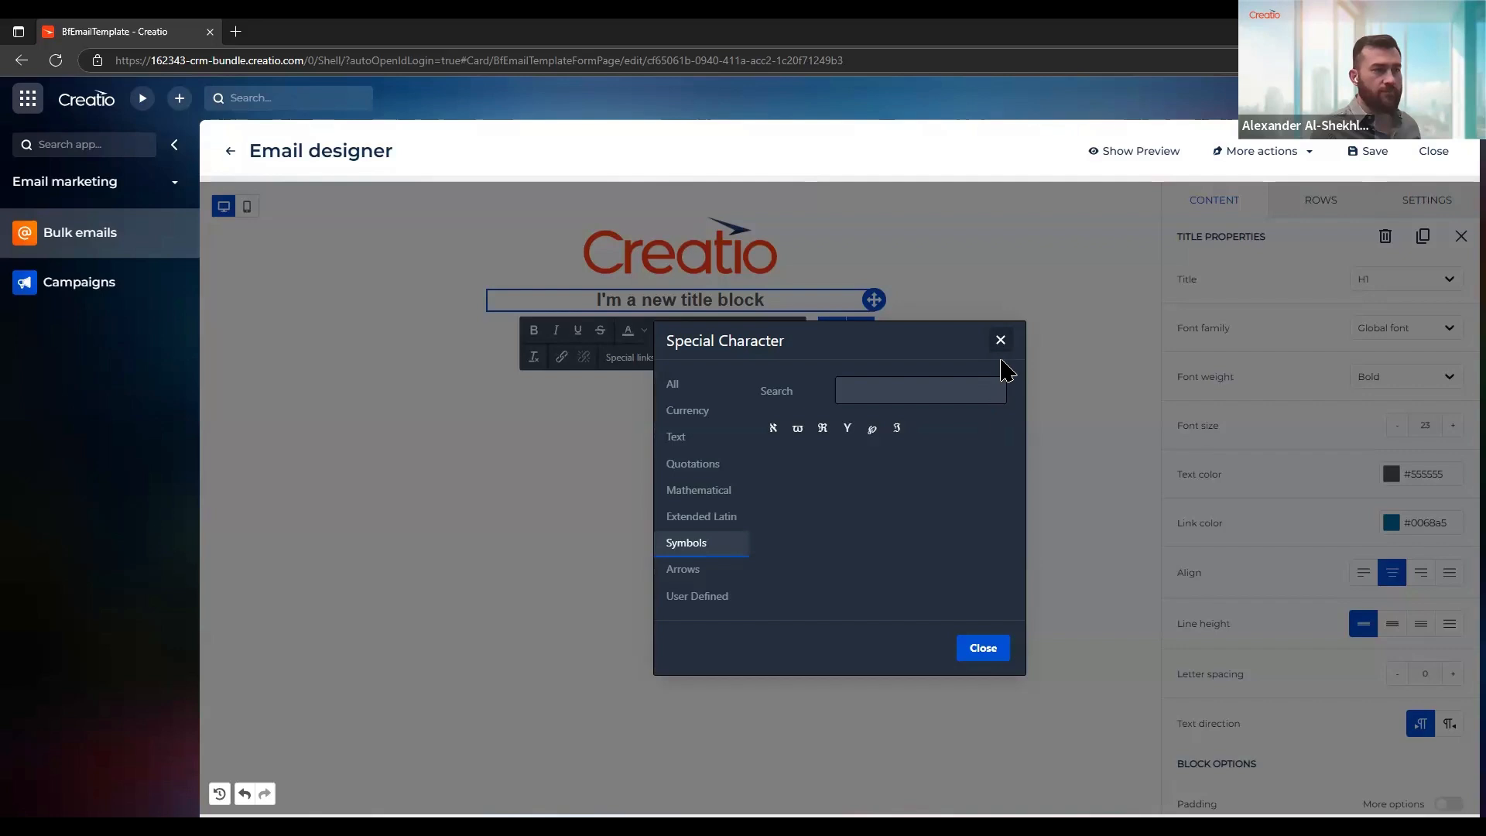
click(999, 340)
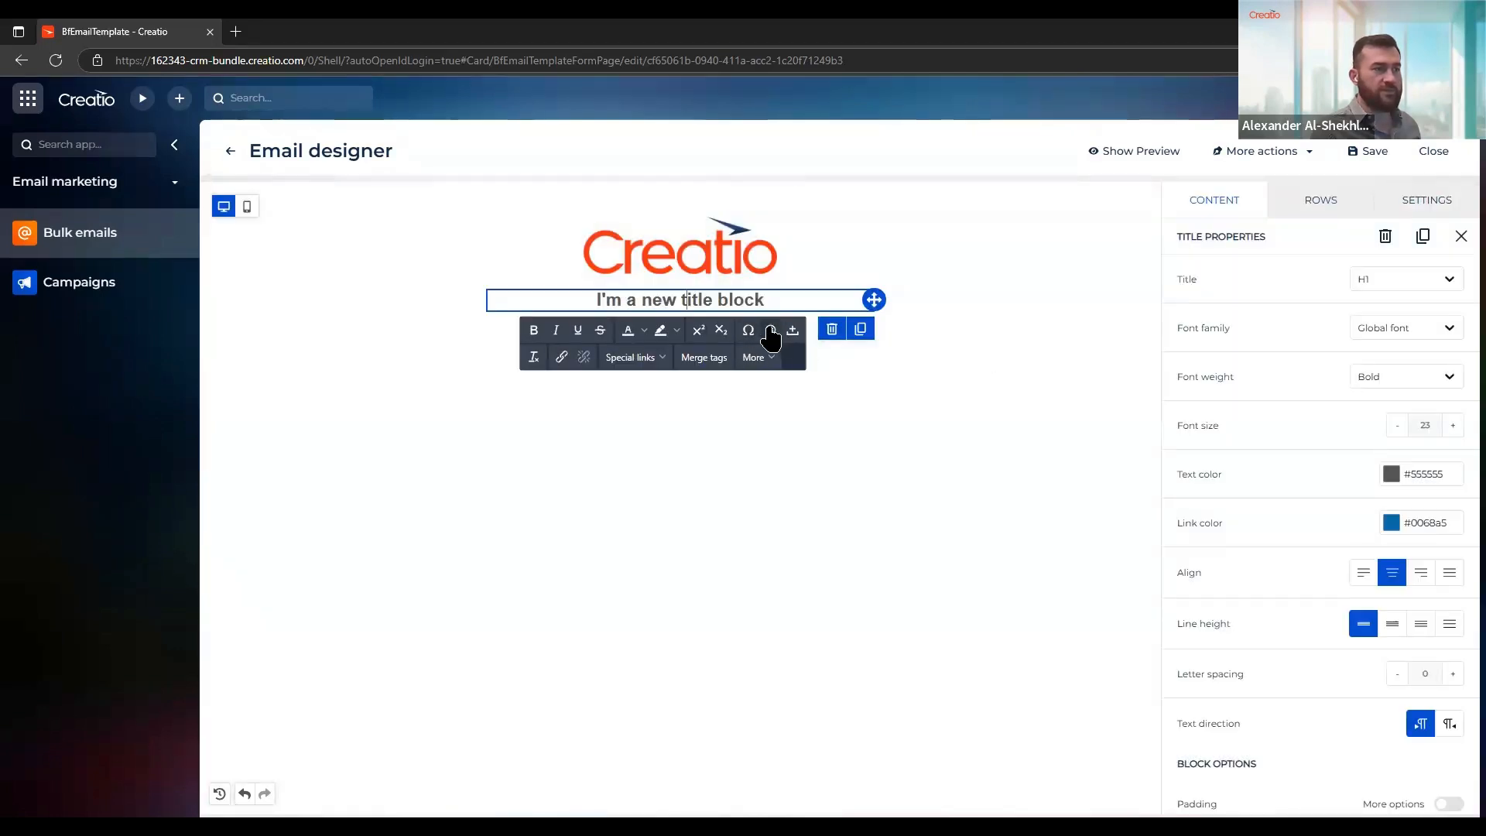
click(771, 333)
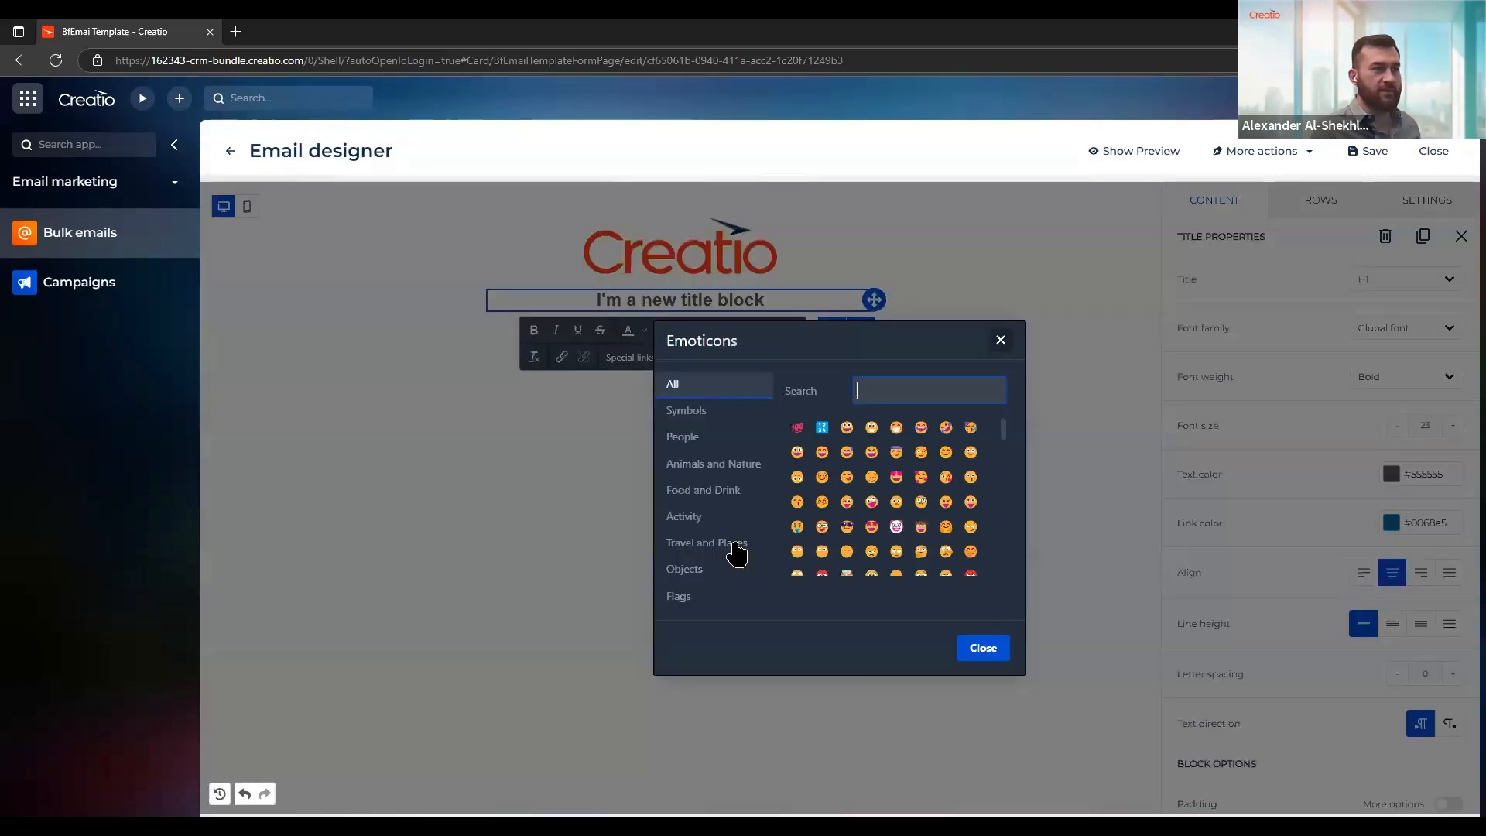
click(710, 438)
click(716, 517)
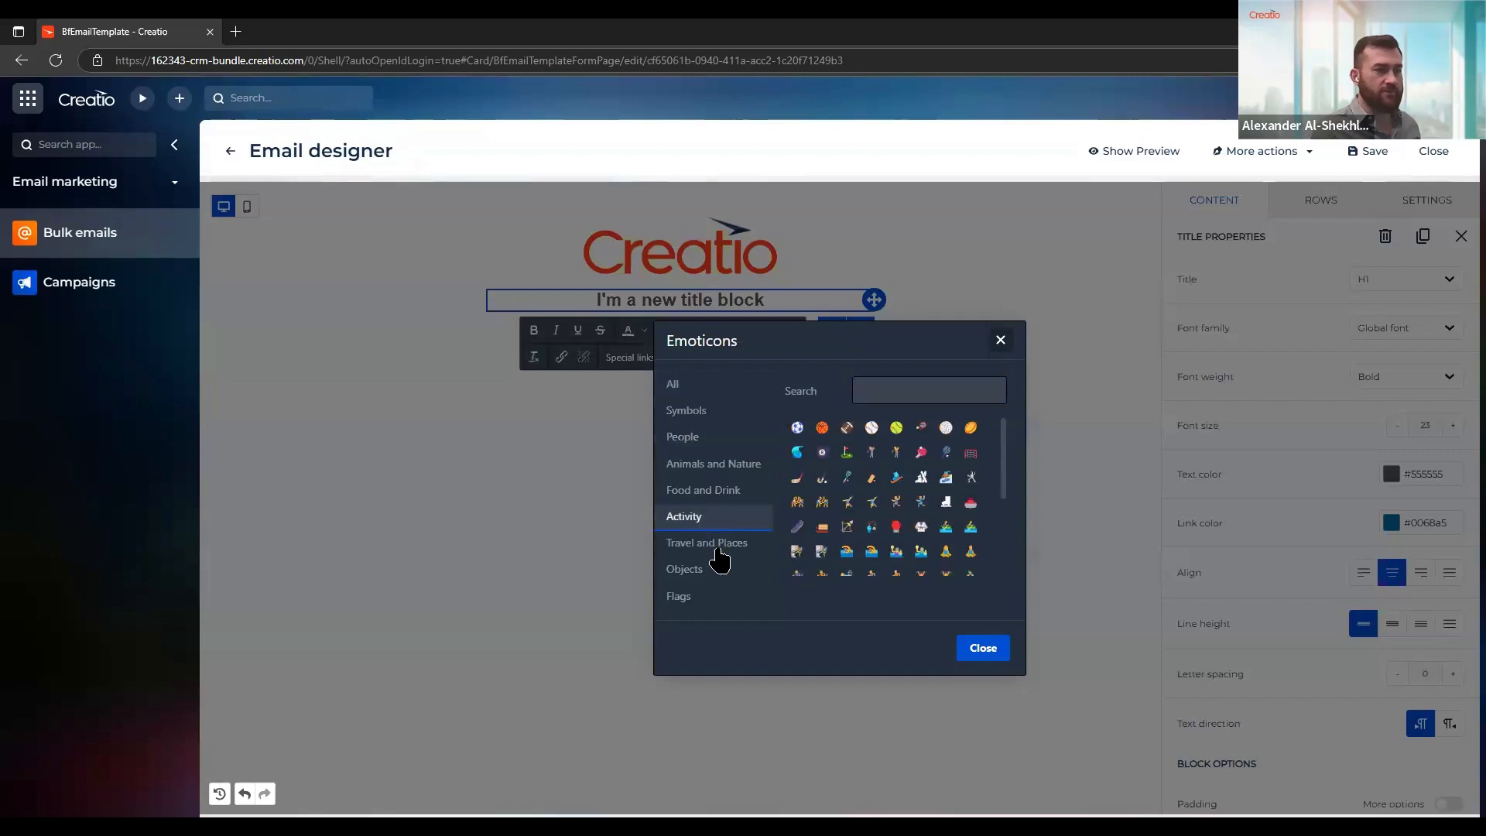
click(713, 545)
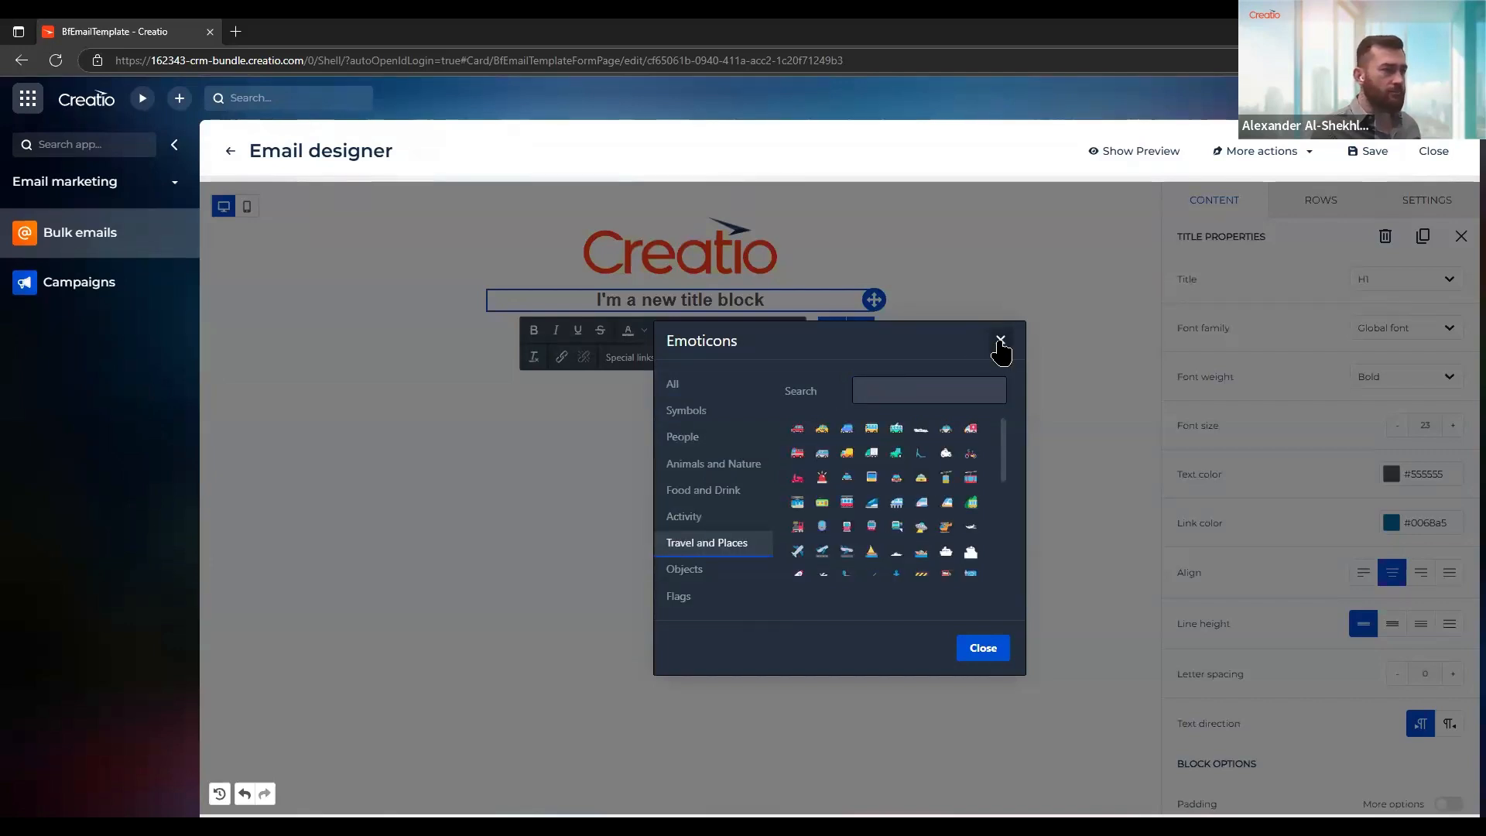
click(1000, 340)
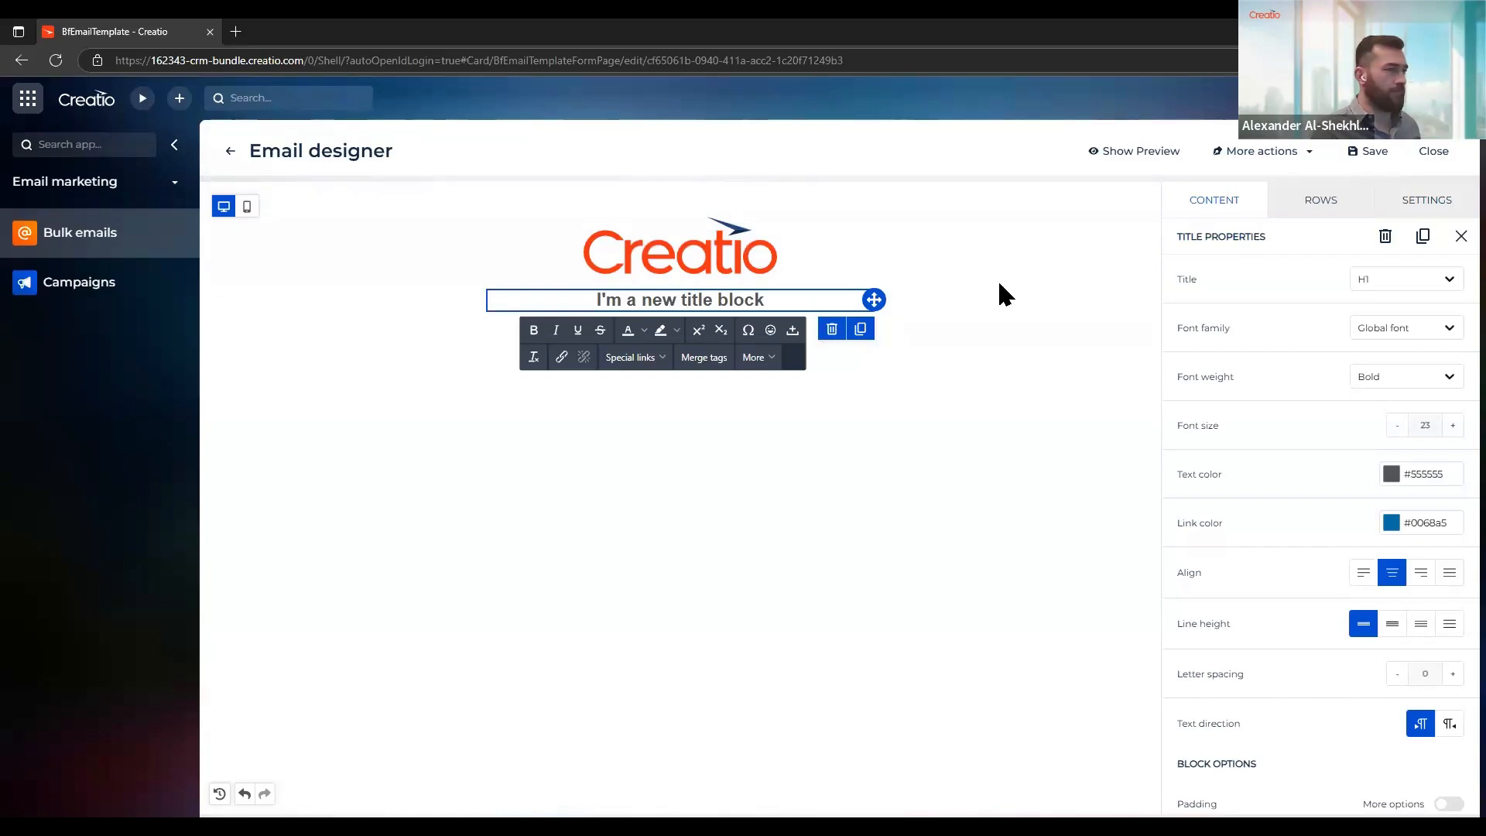
Examine the title block's heading levels, font families, text direction and padding options
click(776, 299)
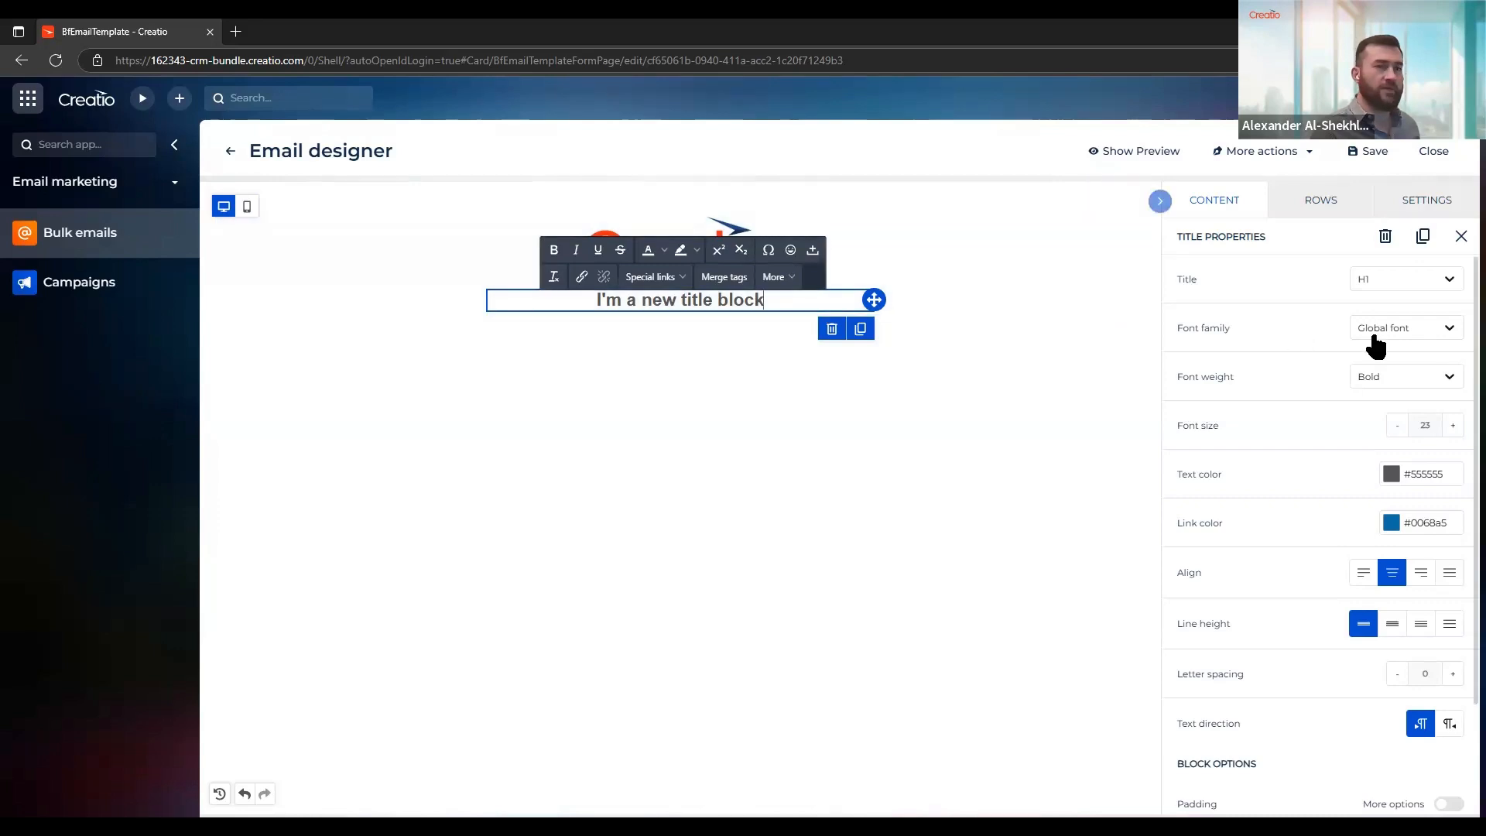
click(1390, 297)
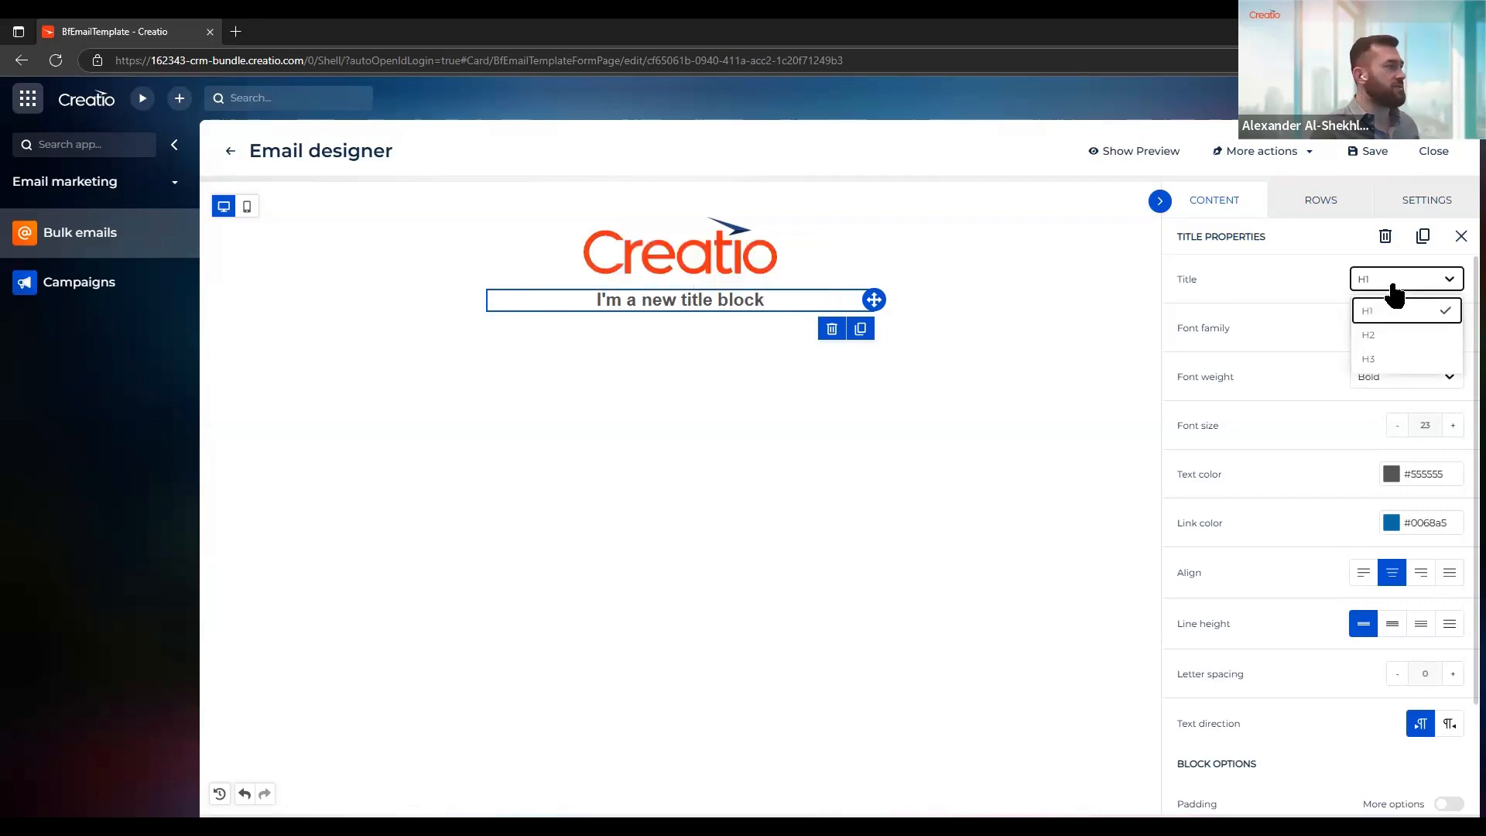
click(1392, 294)
click(1402, 338)
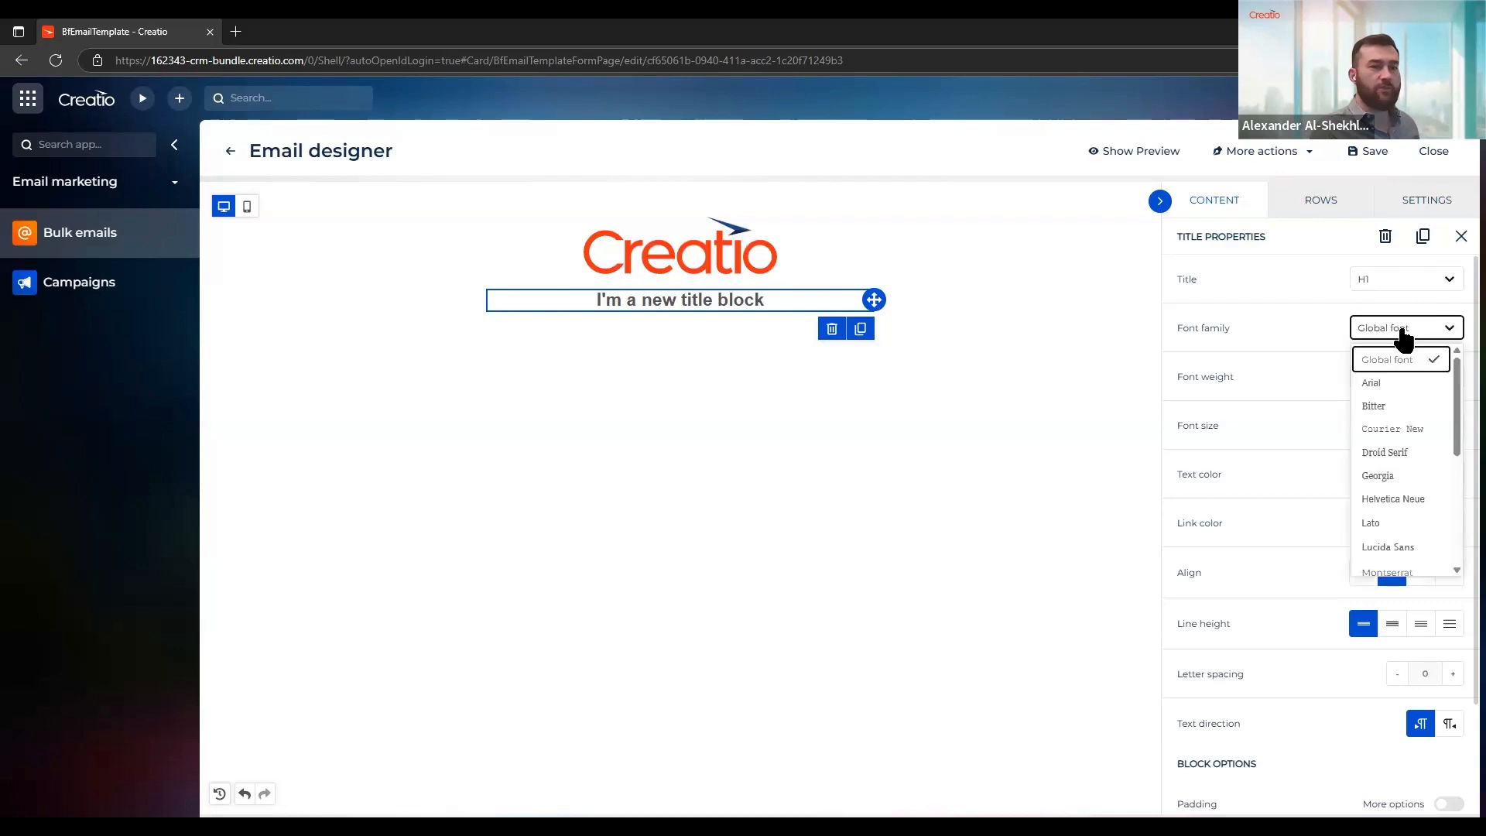
scroll(1426, 495, down, 5)
scroll(1428, 492, up, 5)
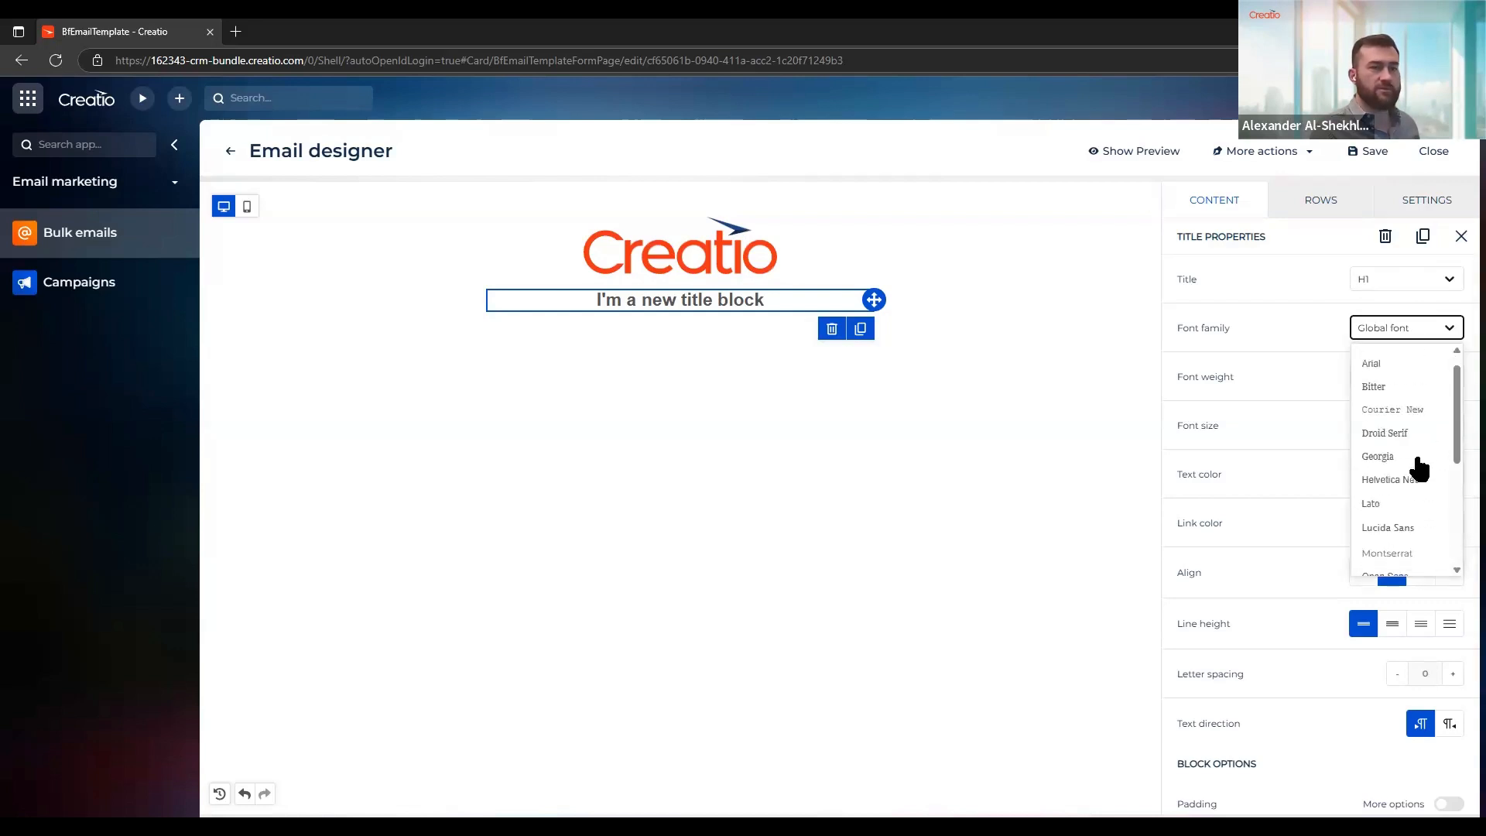
click(1293, 330)
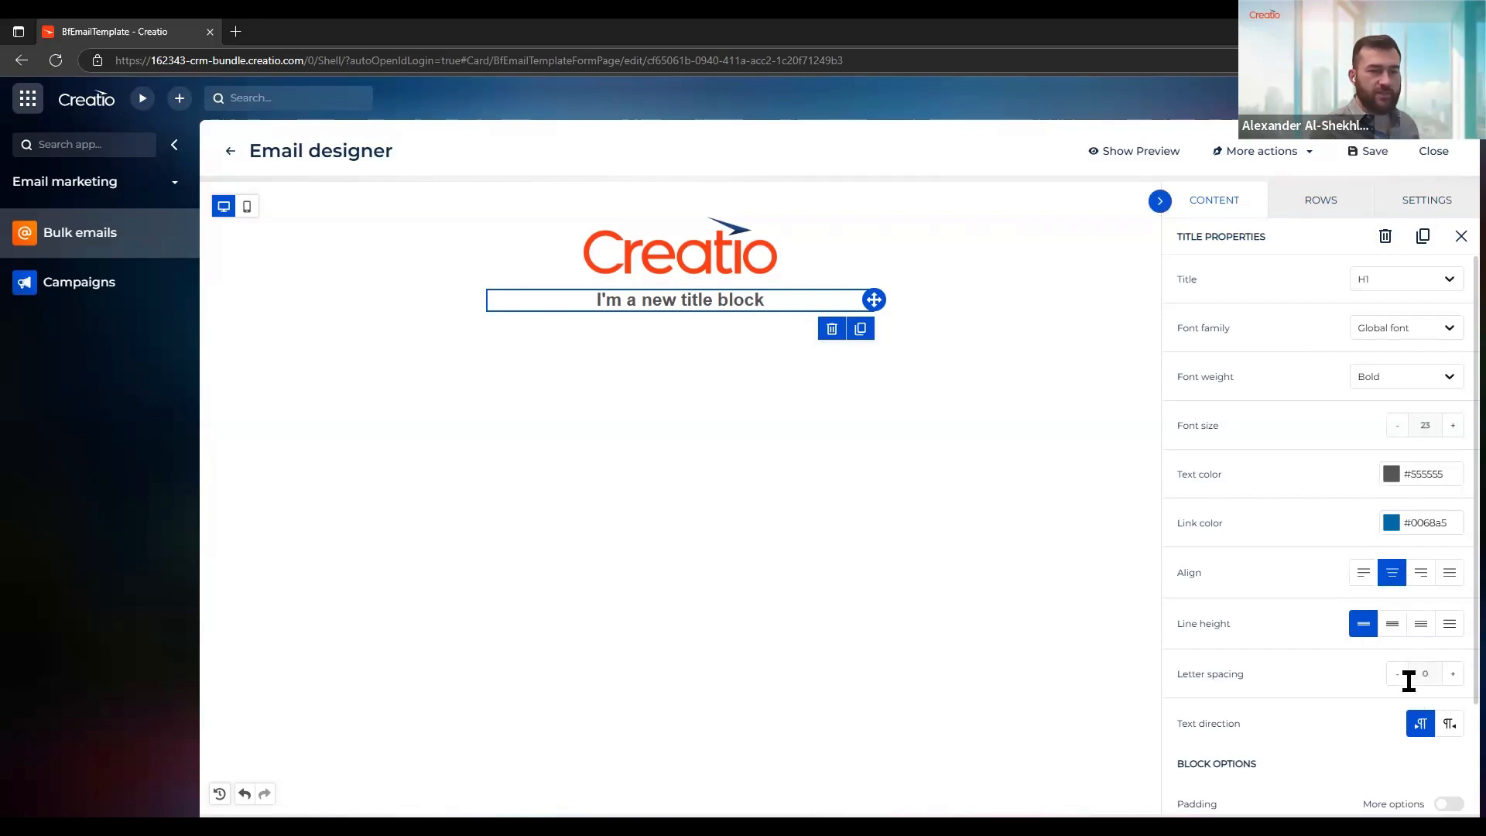
scroll(1399, 662, down, 2)
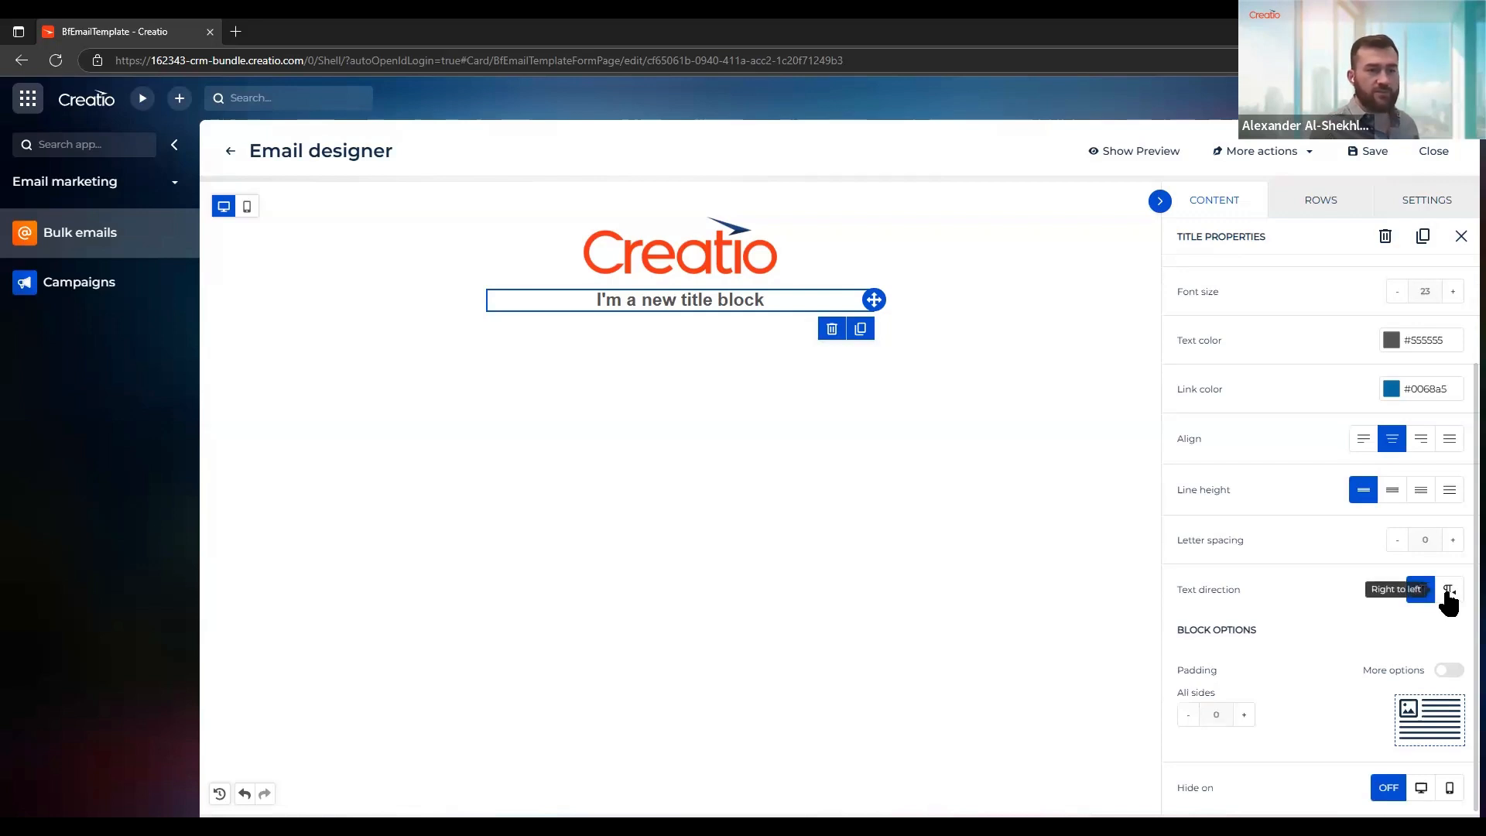
scroll(1445, 595, up, 2)
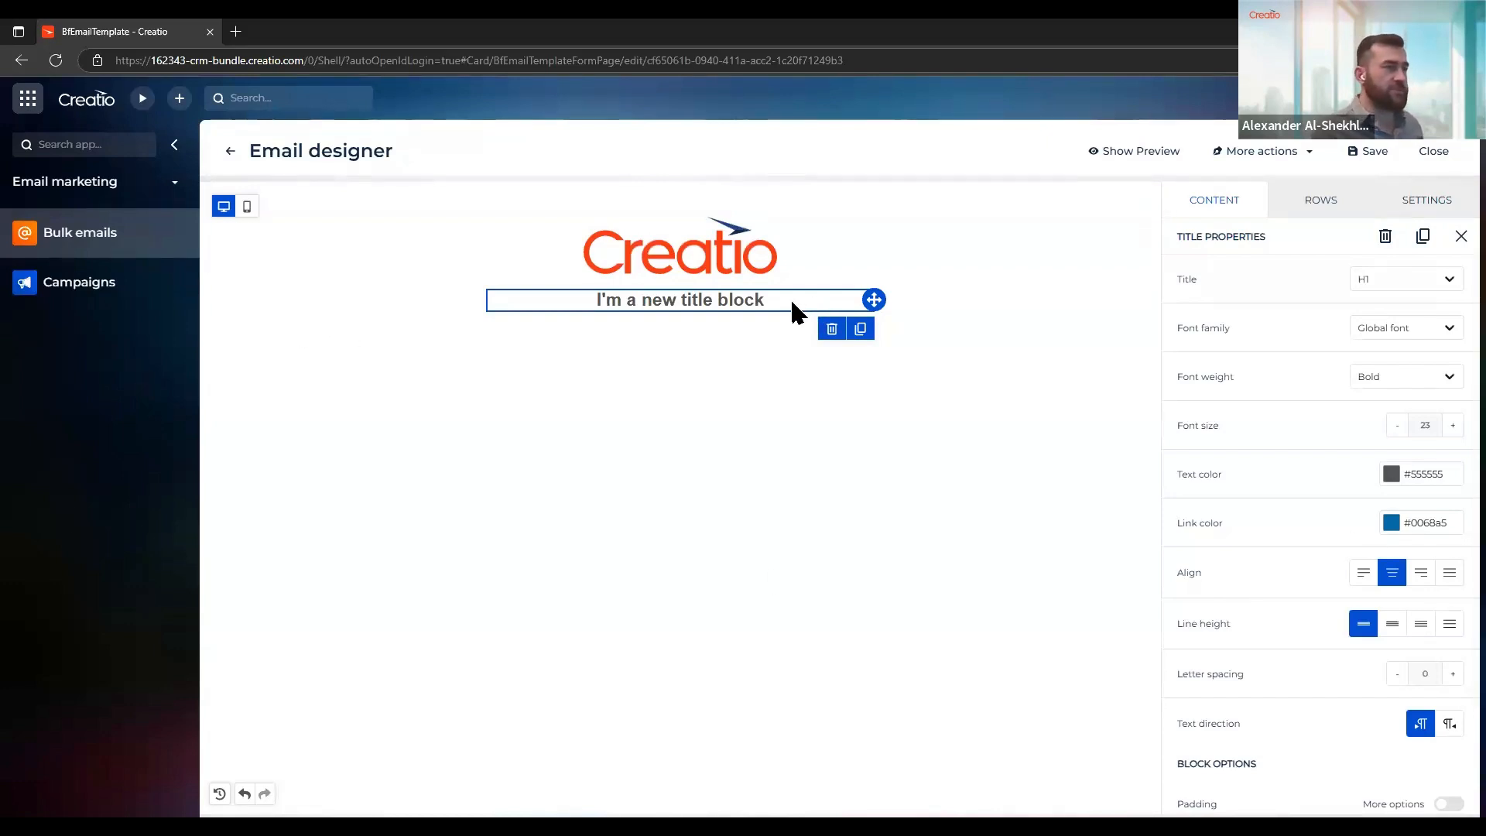
Replace the title text with "Dear here's your February 2025 newsletter!" and insert the Recipient's name merge tag after "Dear"
click(759, 300)
key(shift+Home)
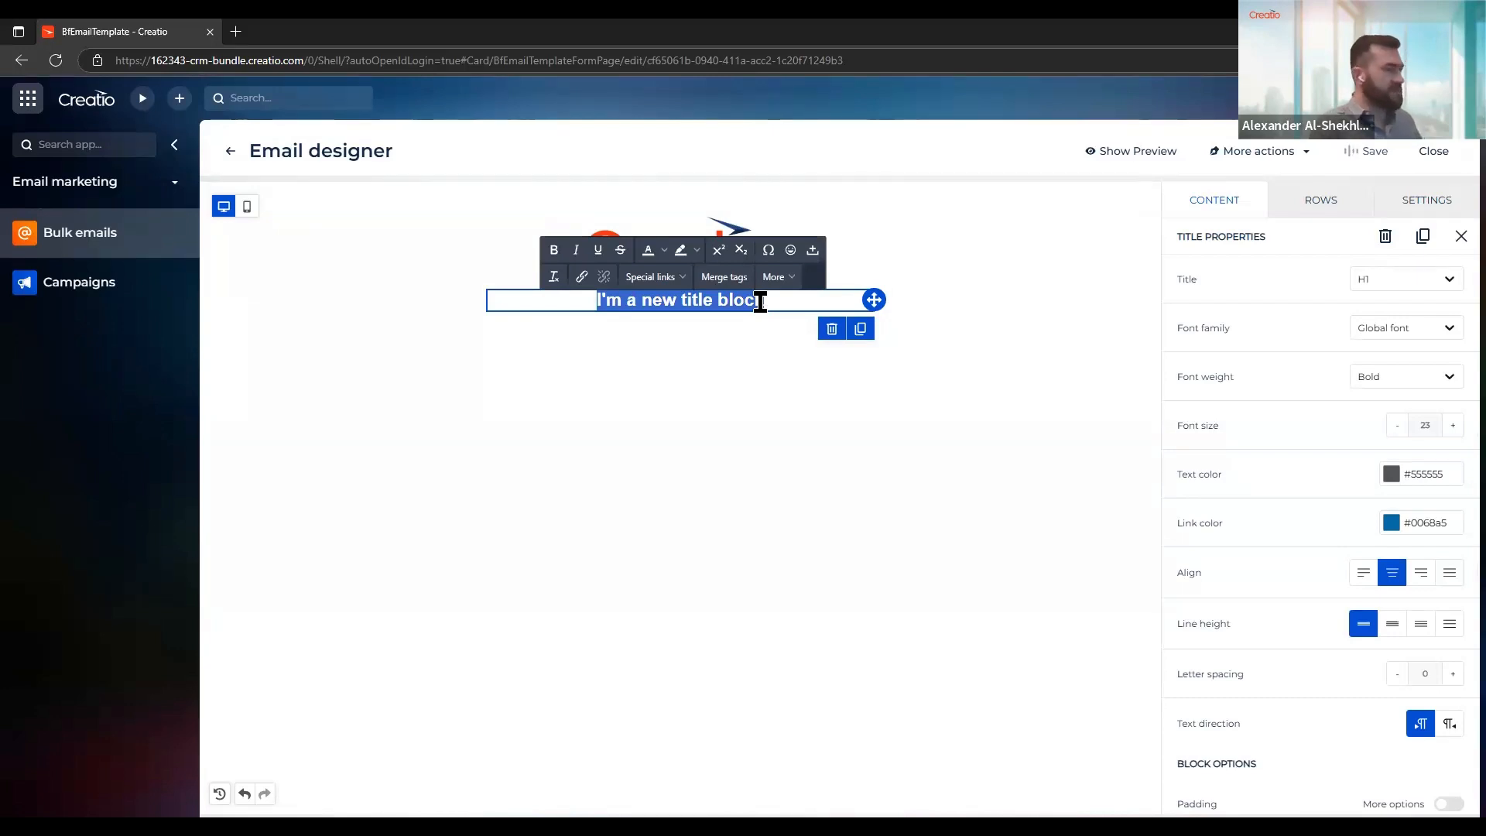
text(Dear )
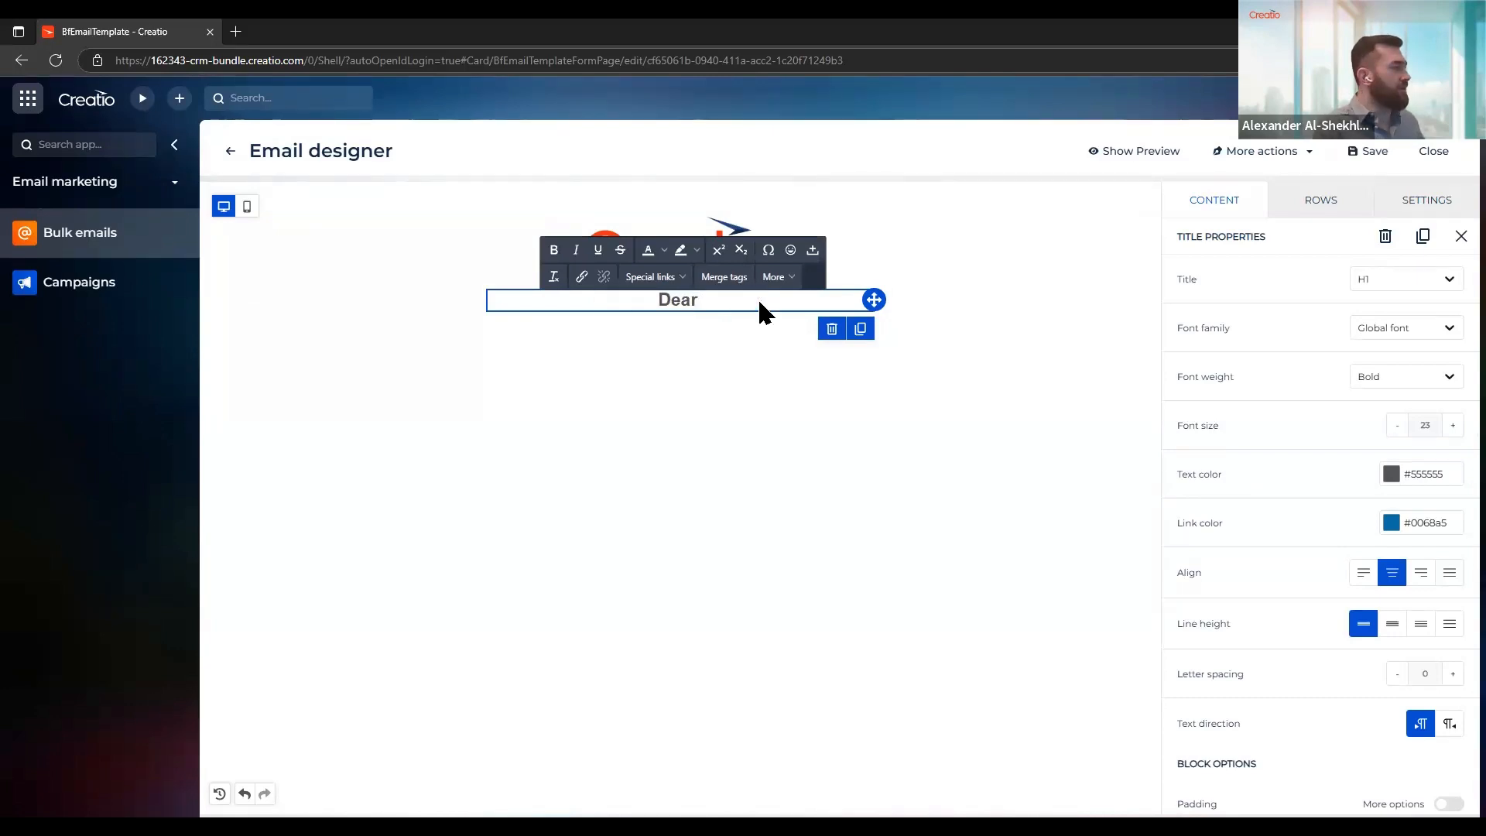
text(here's)
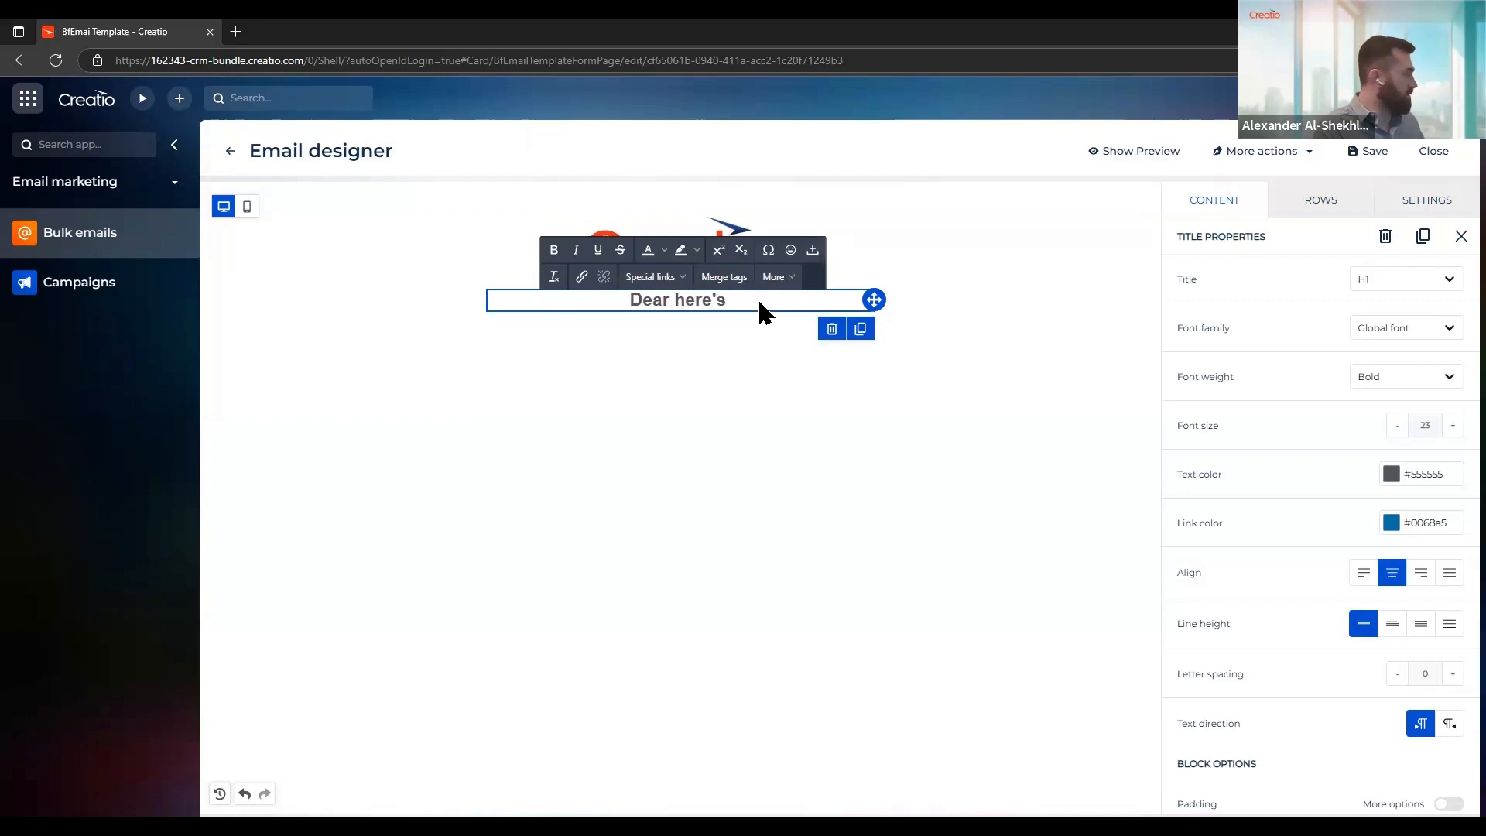
text( your )
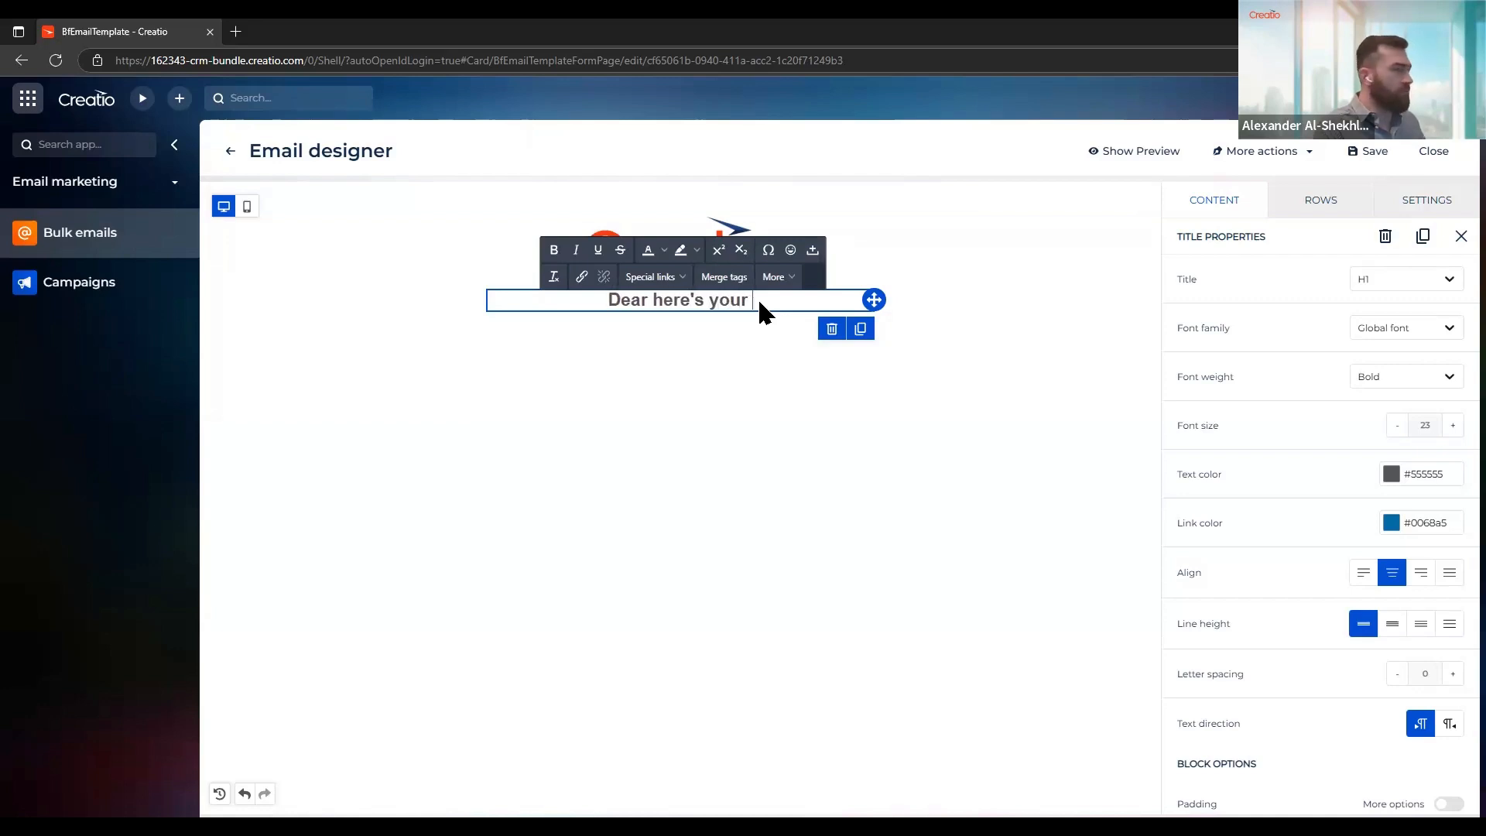
text(February )
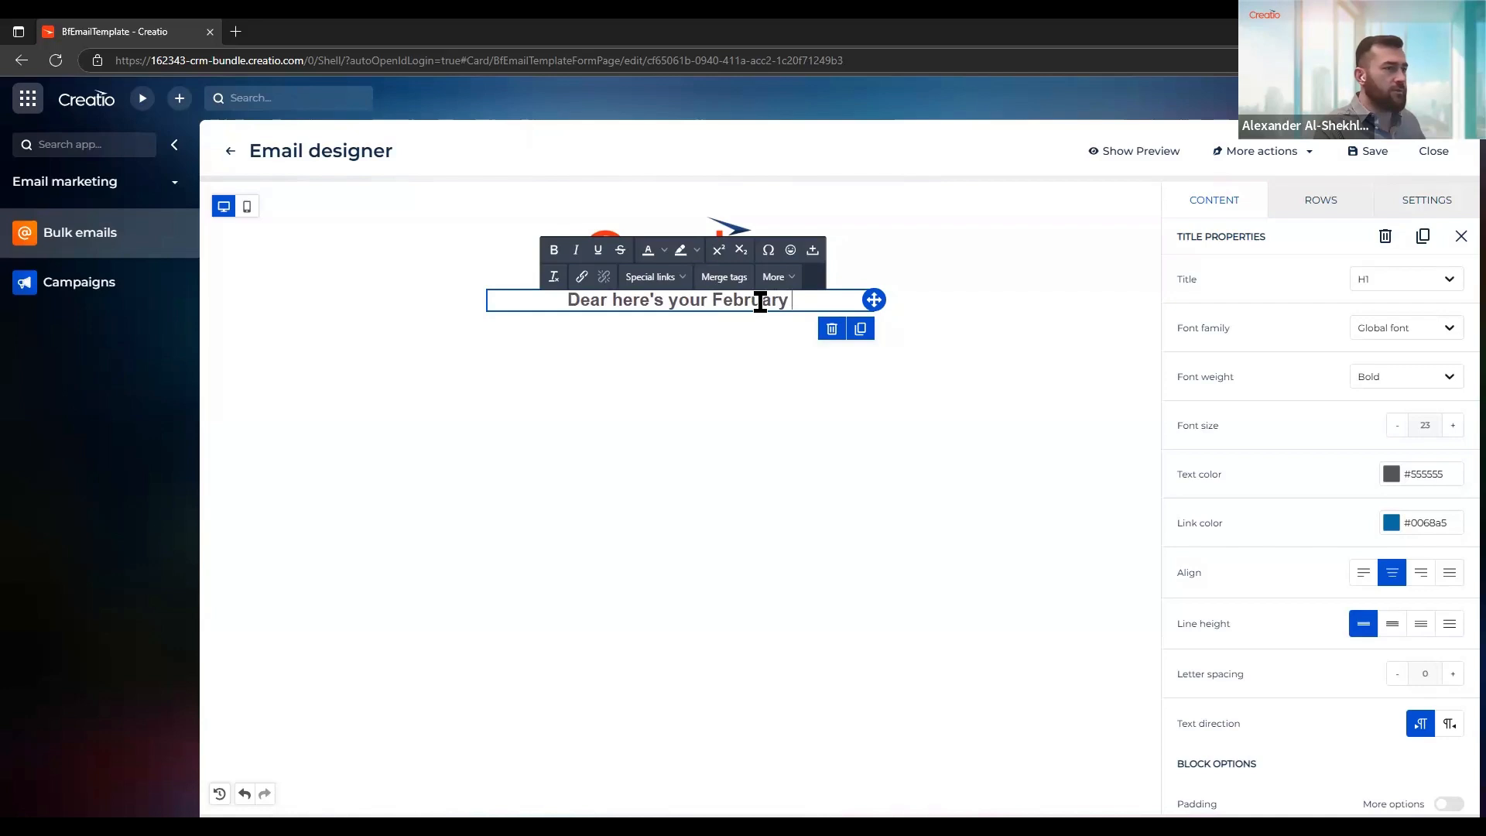
text(2025 new)
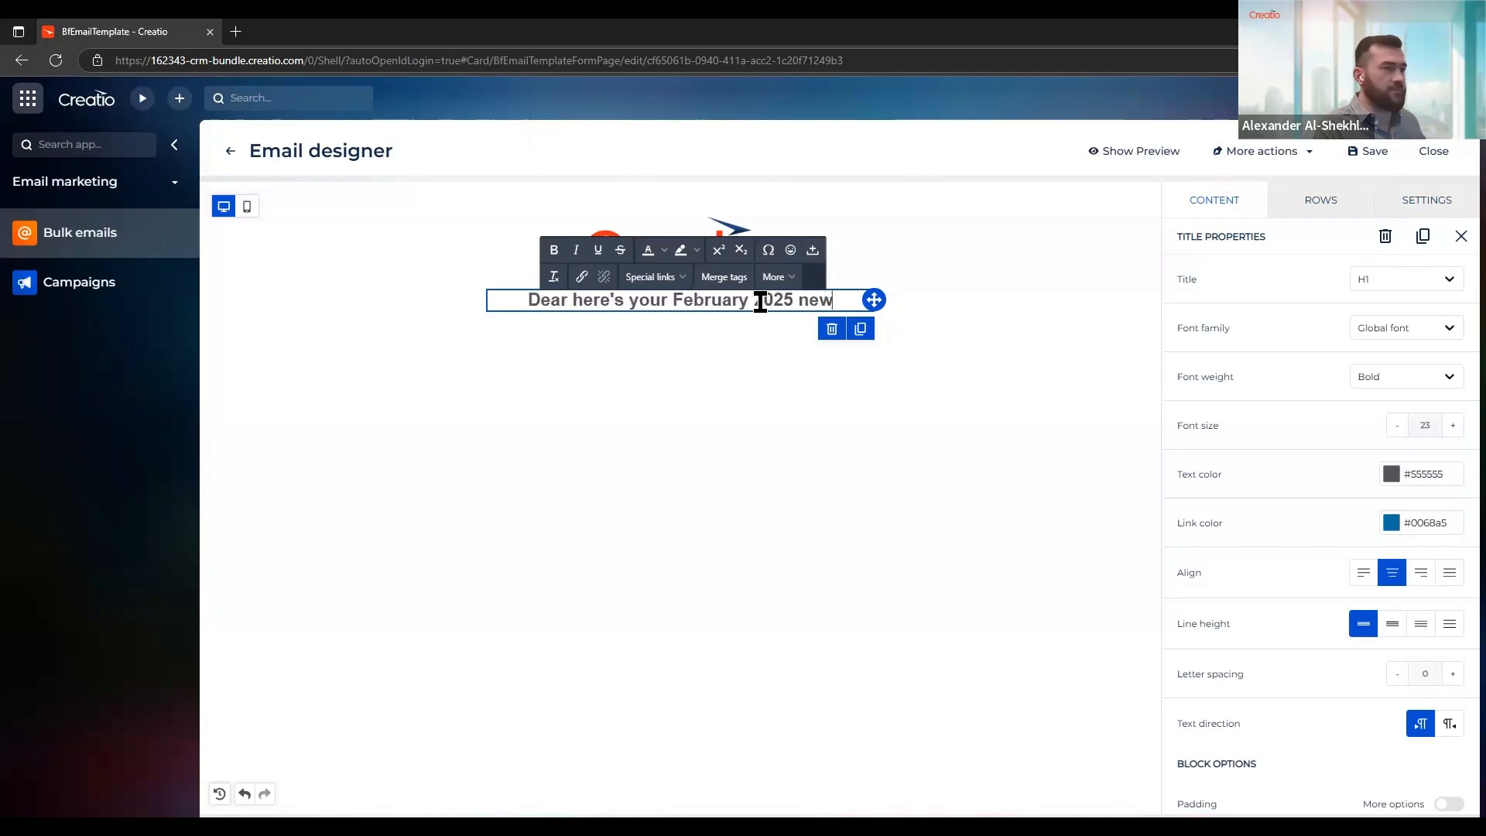
text(sletter!)
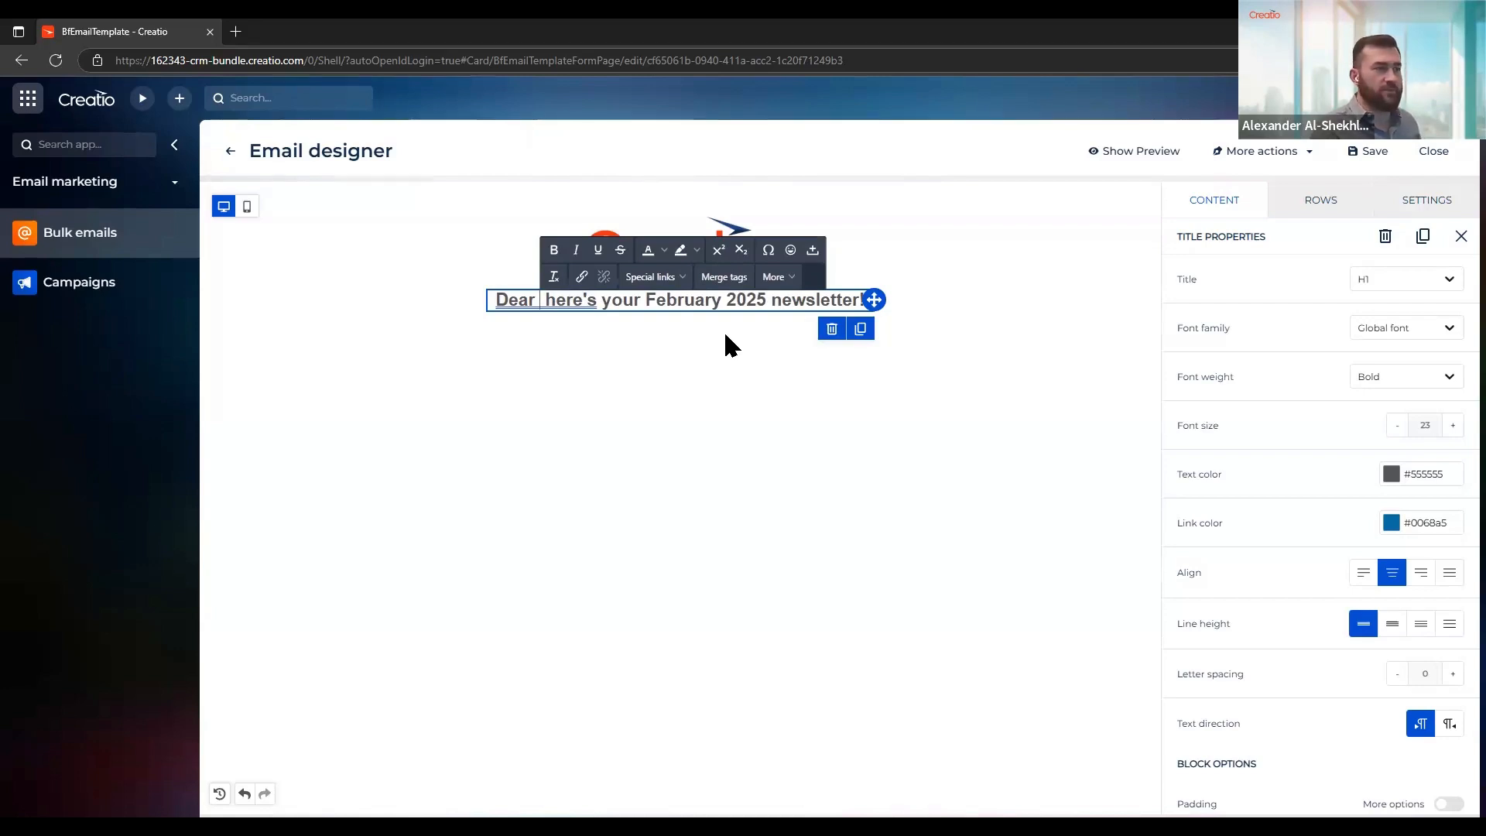
click(724, 278)
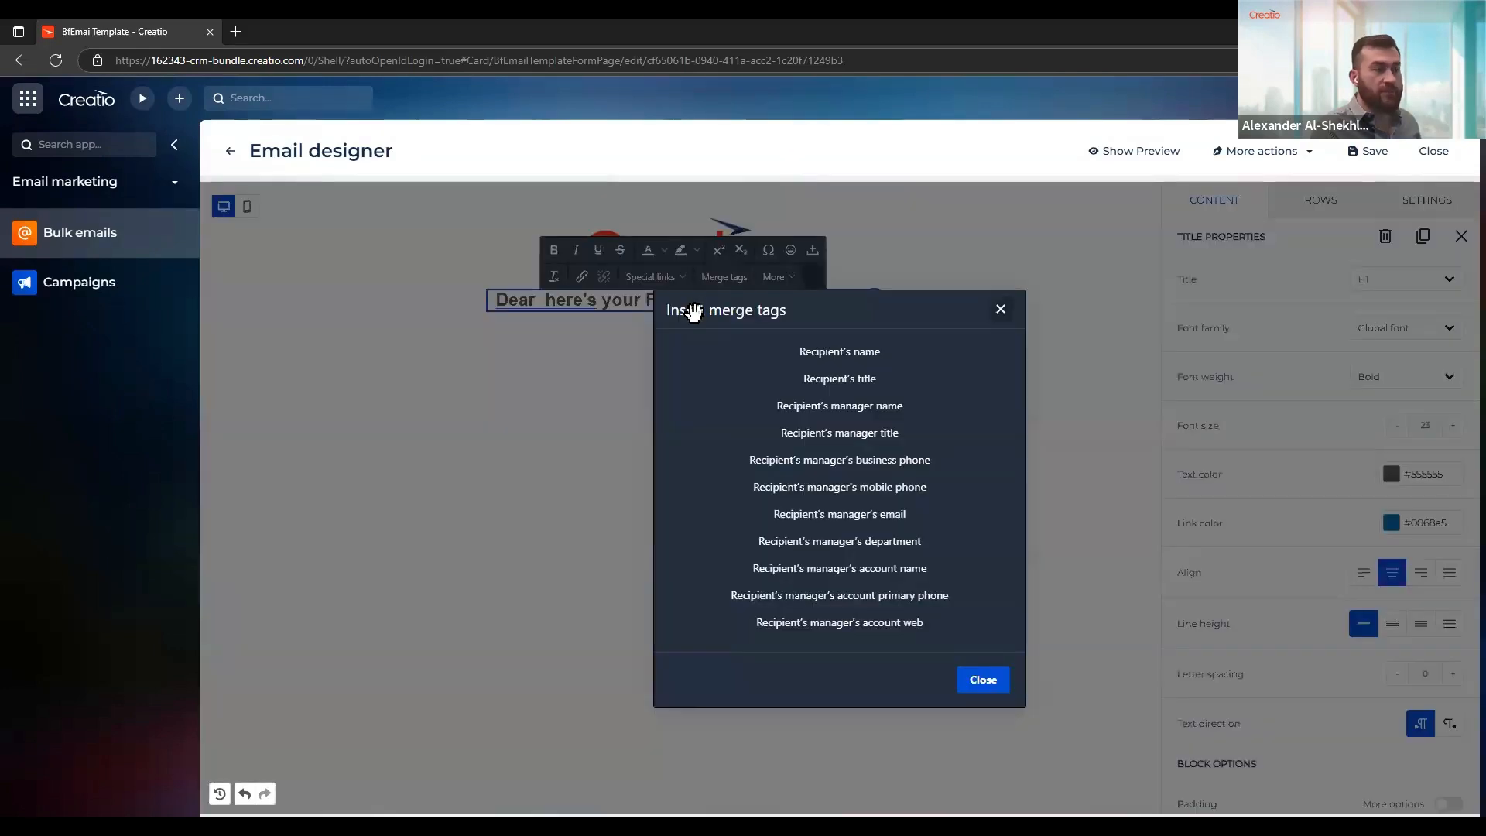
click(857, 355)
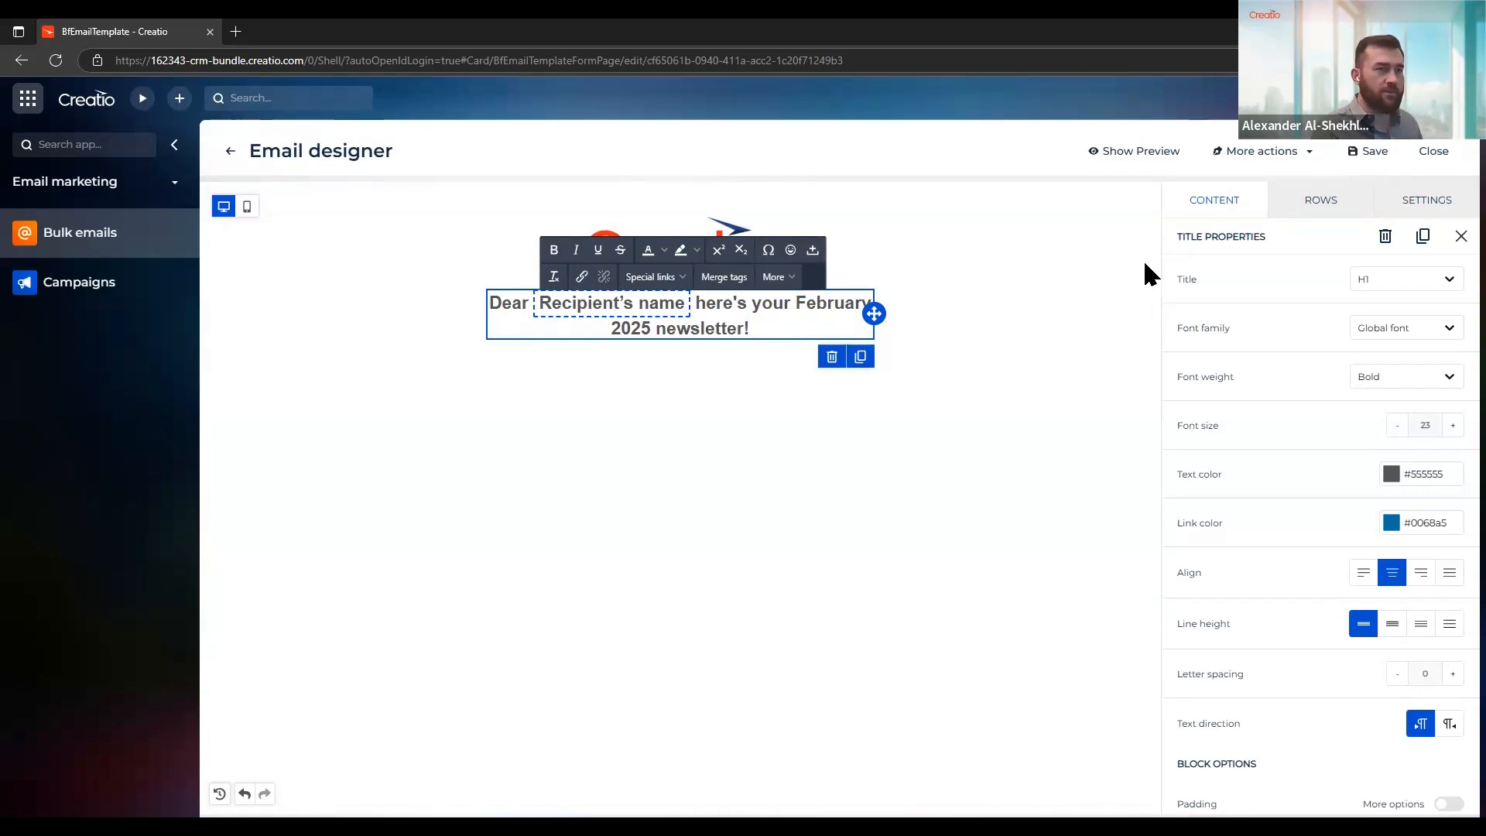
Format the title with the Montserrat font, text color #000000 and letter spacing -1
click(1371, 338)
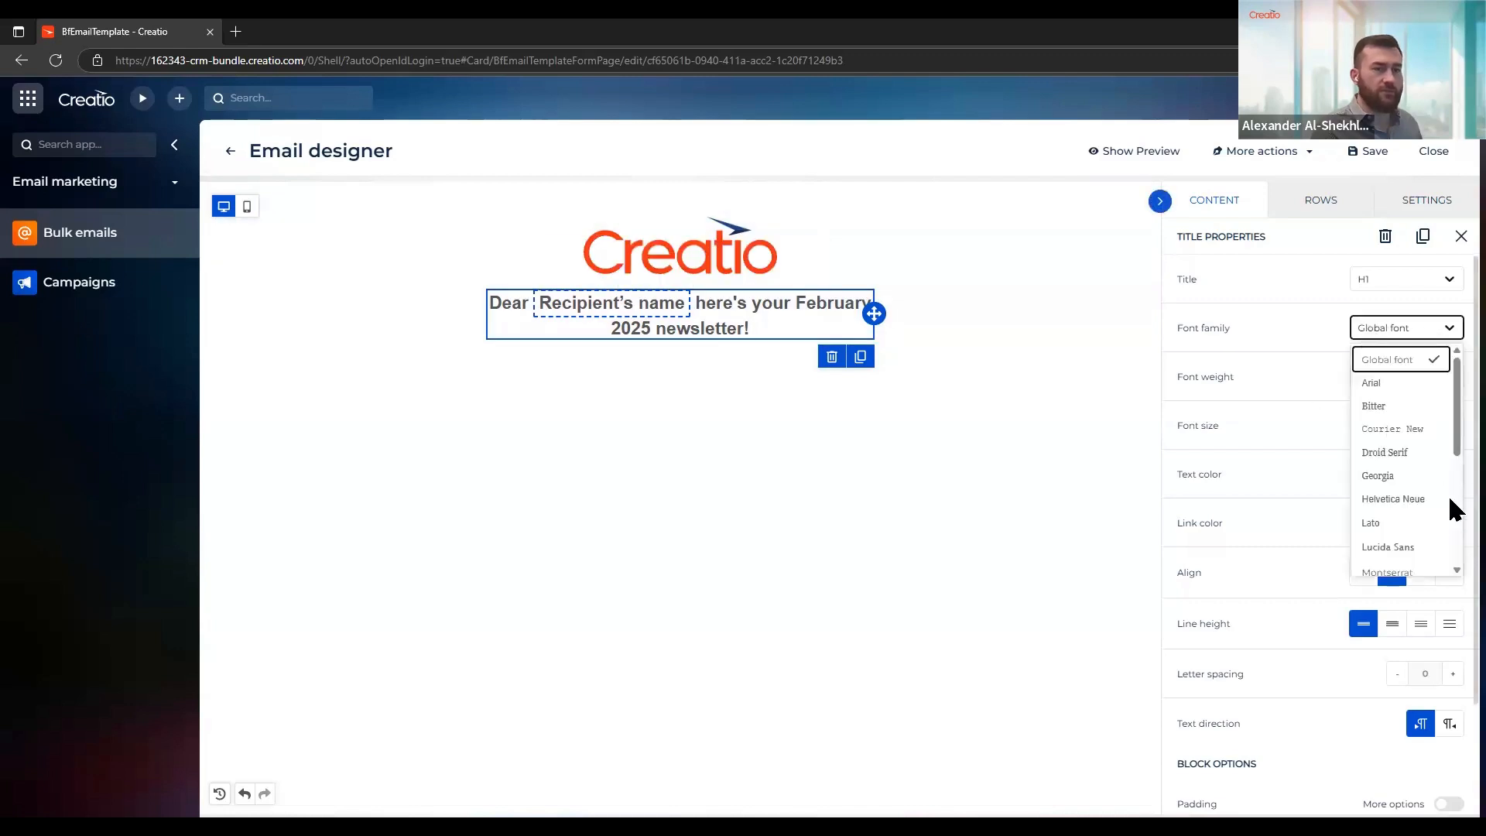
scroll(1424, 510, down, 2)
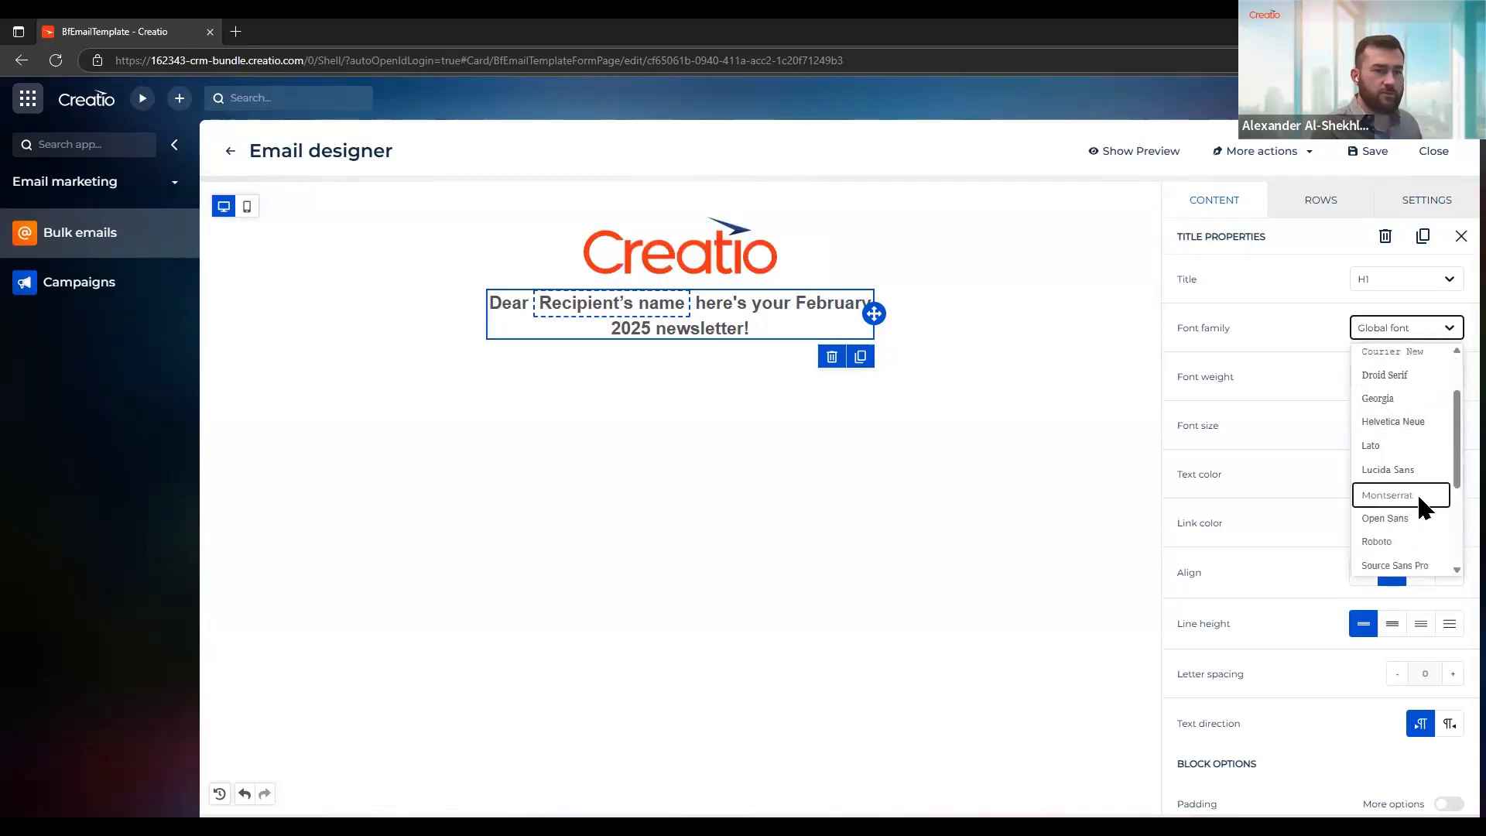
click(1418, 495)
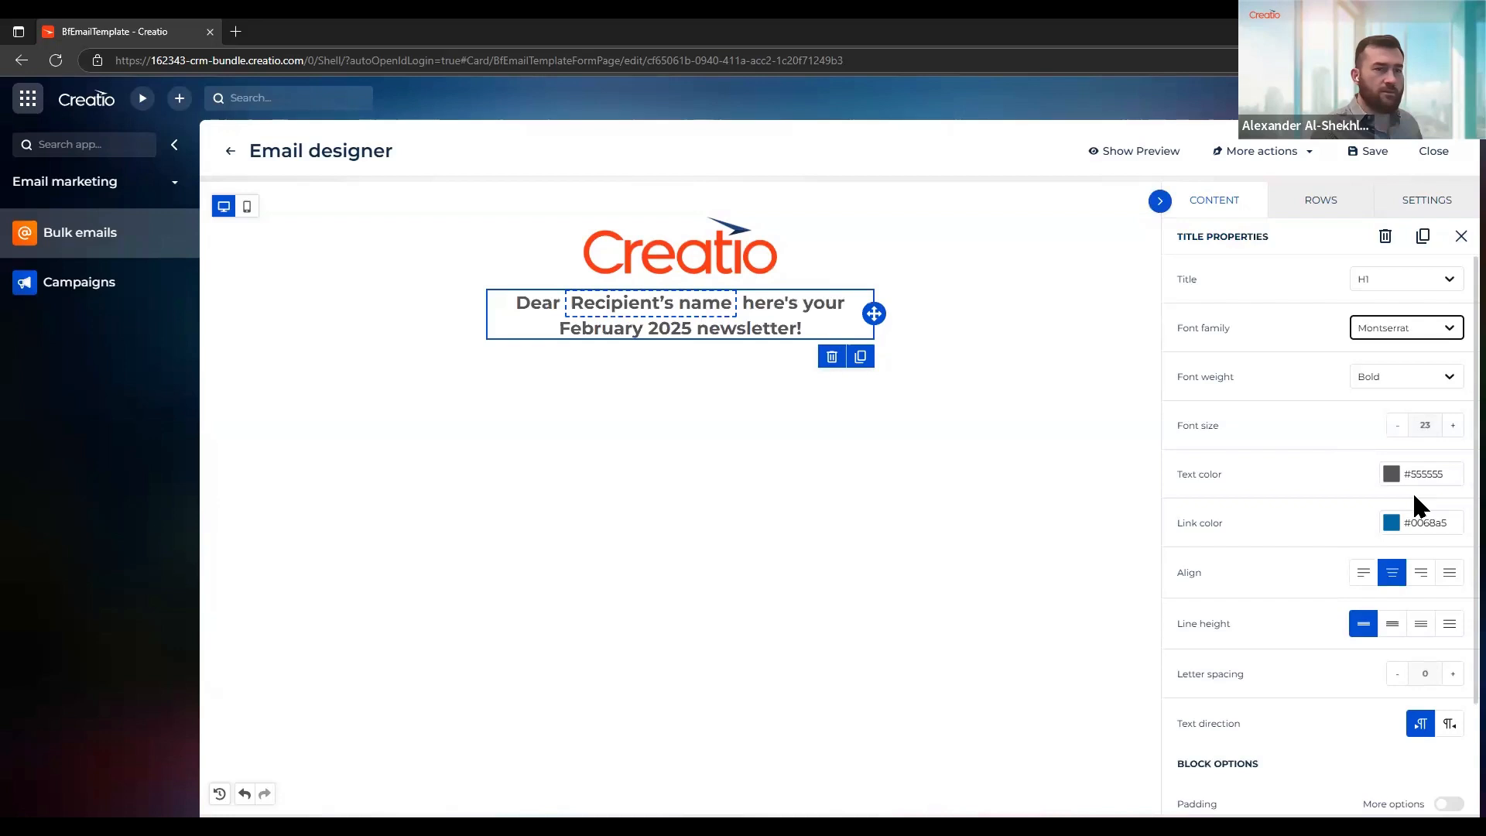
click(1391, 475)
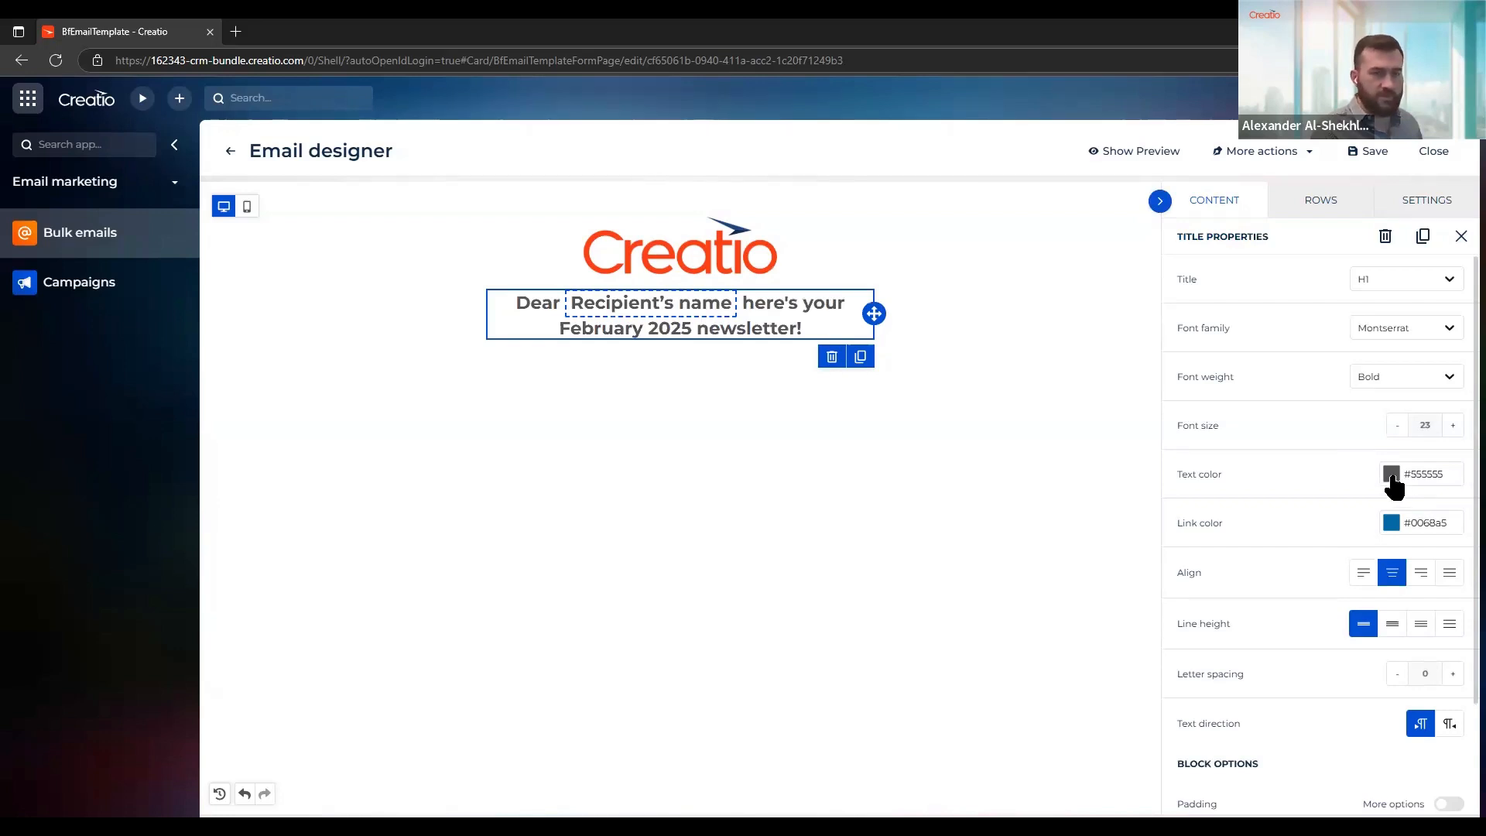
click(1328, 639)
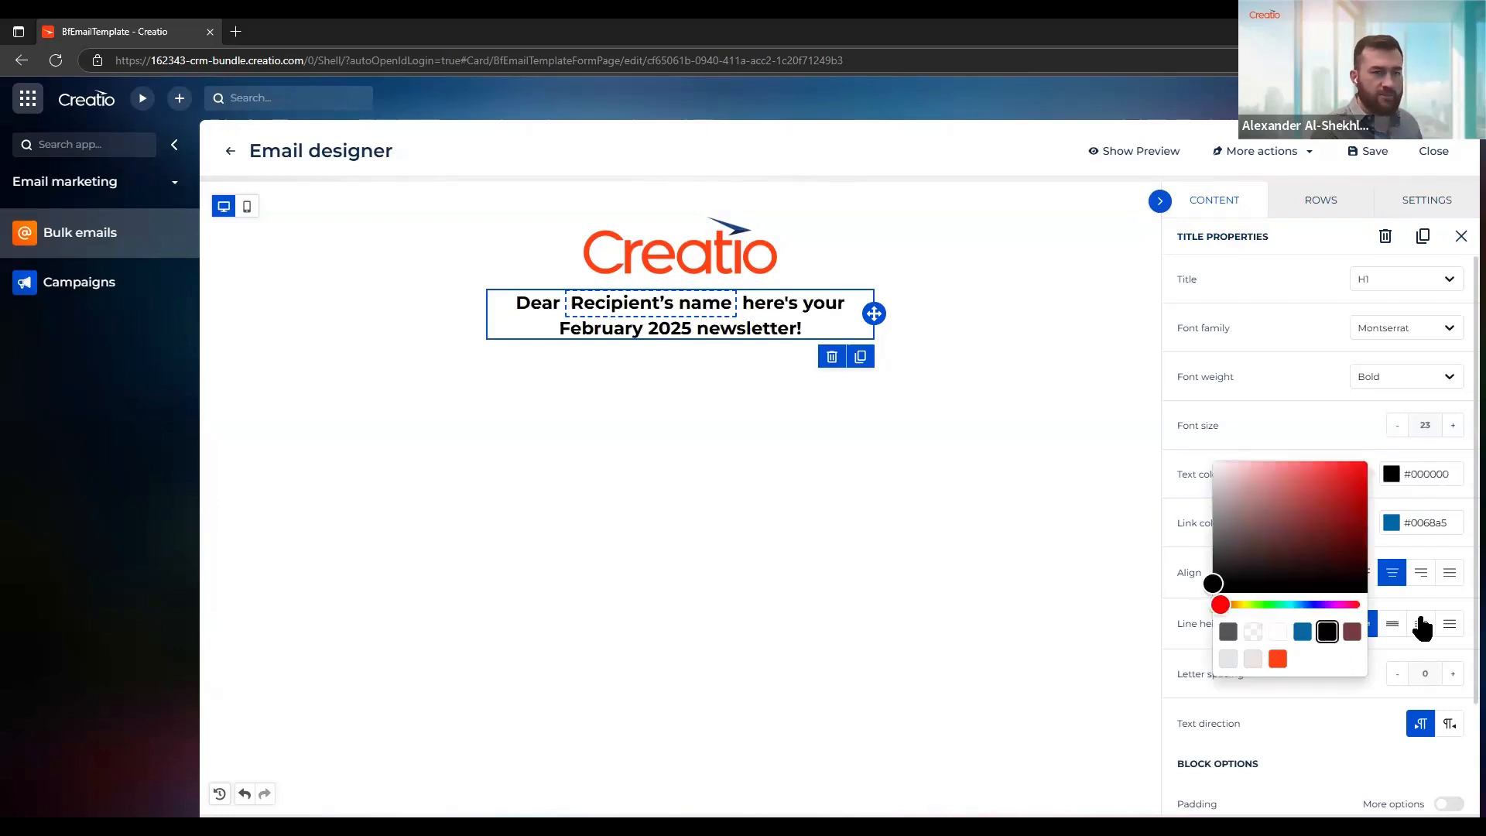
click(1414, 591)
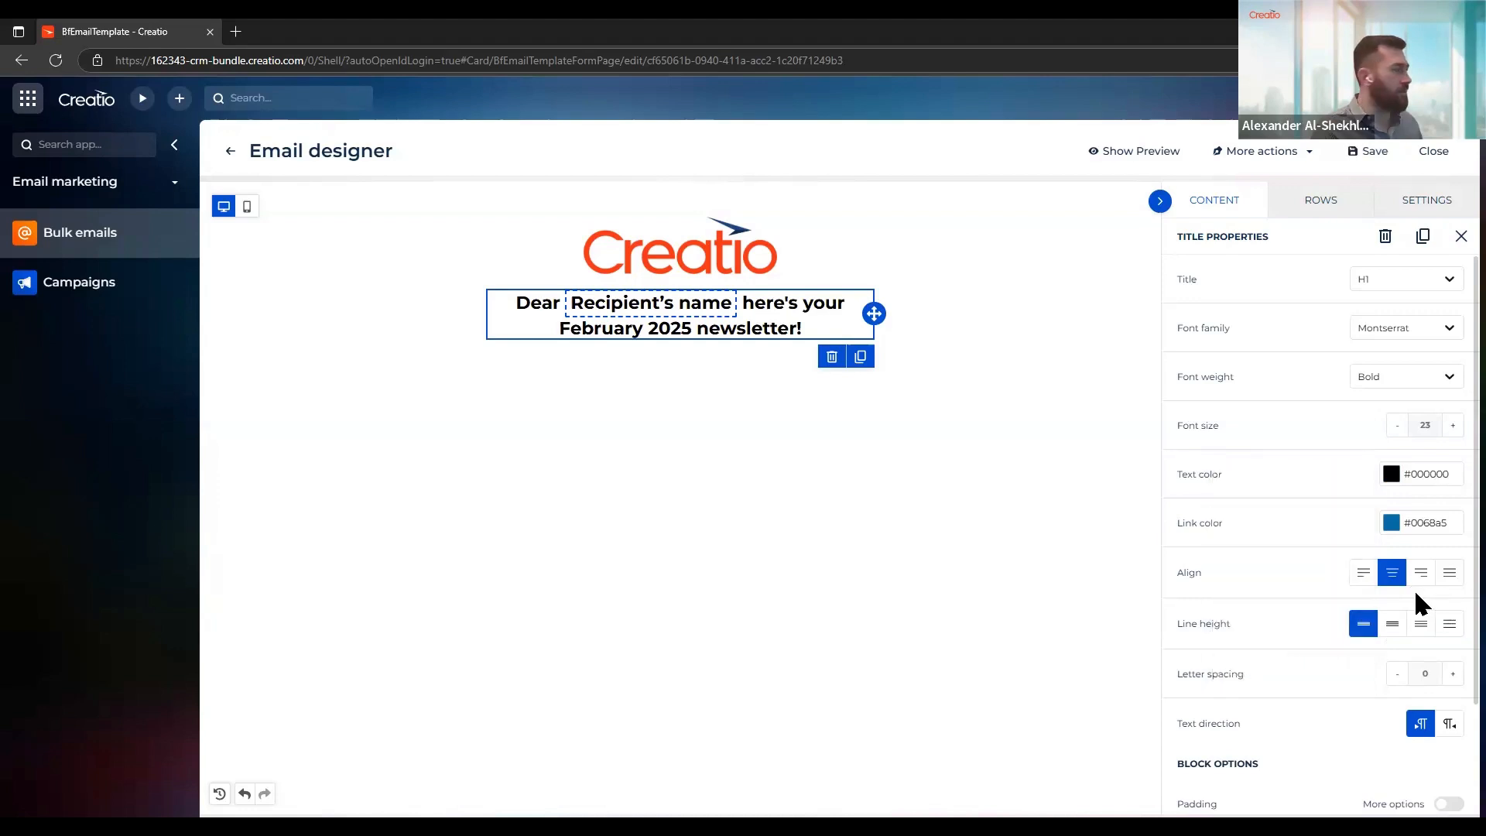
click(1397, 673)
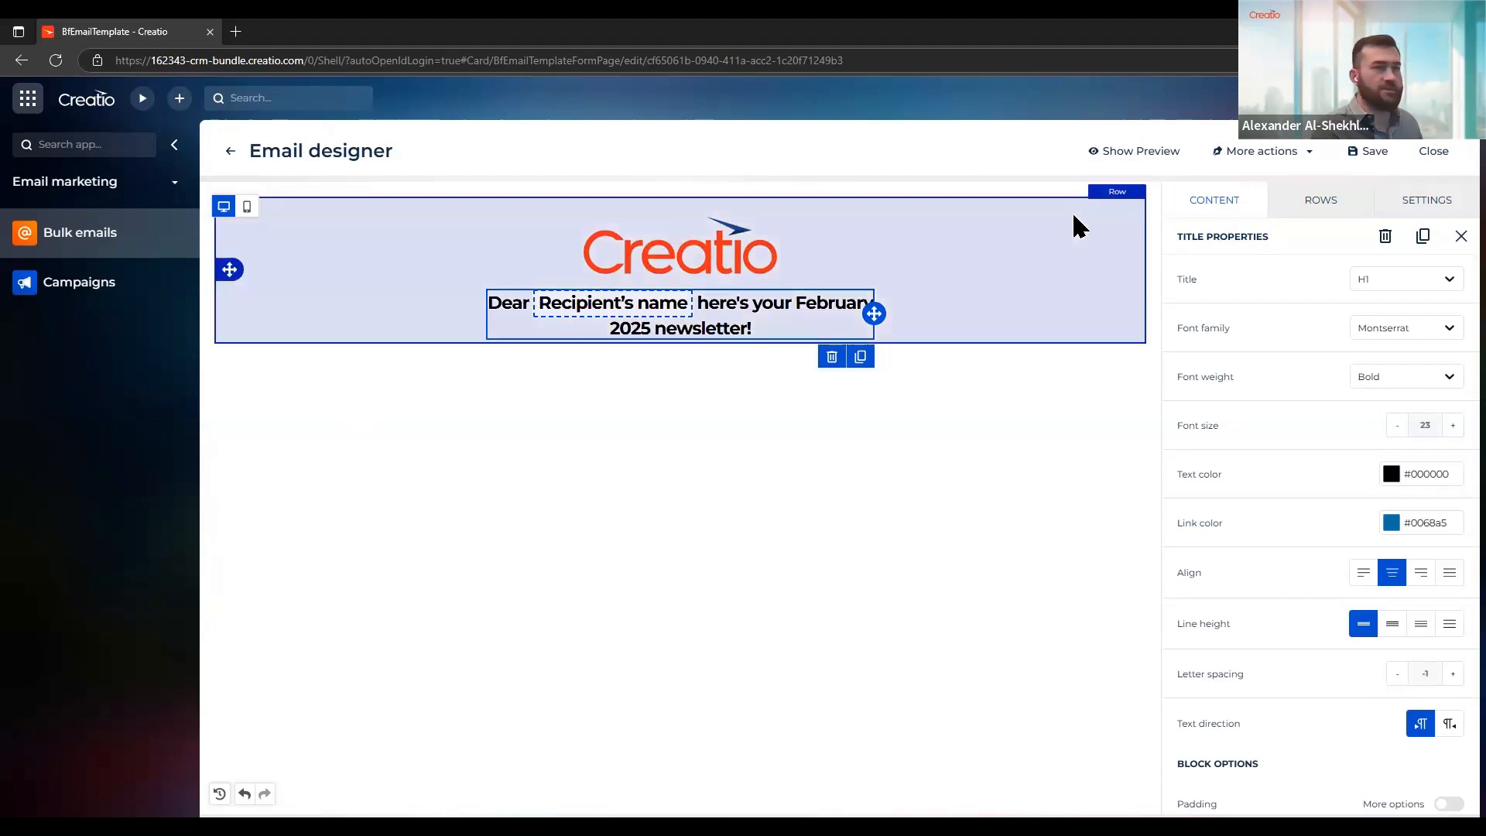
Add an empty single-column row below the title and place an image block in it
click(1315, 203)
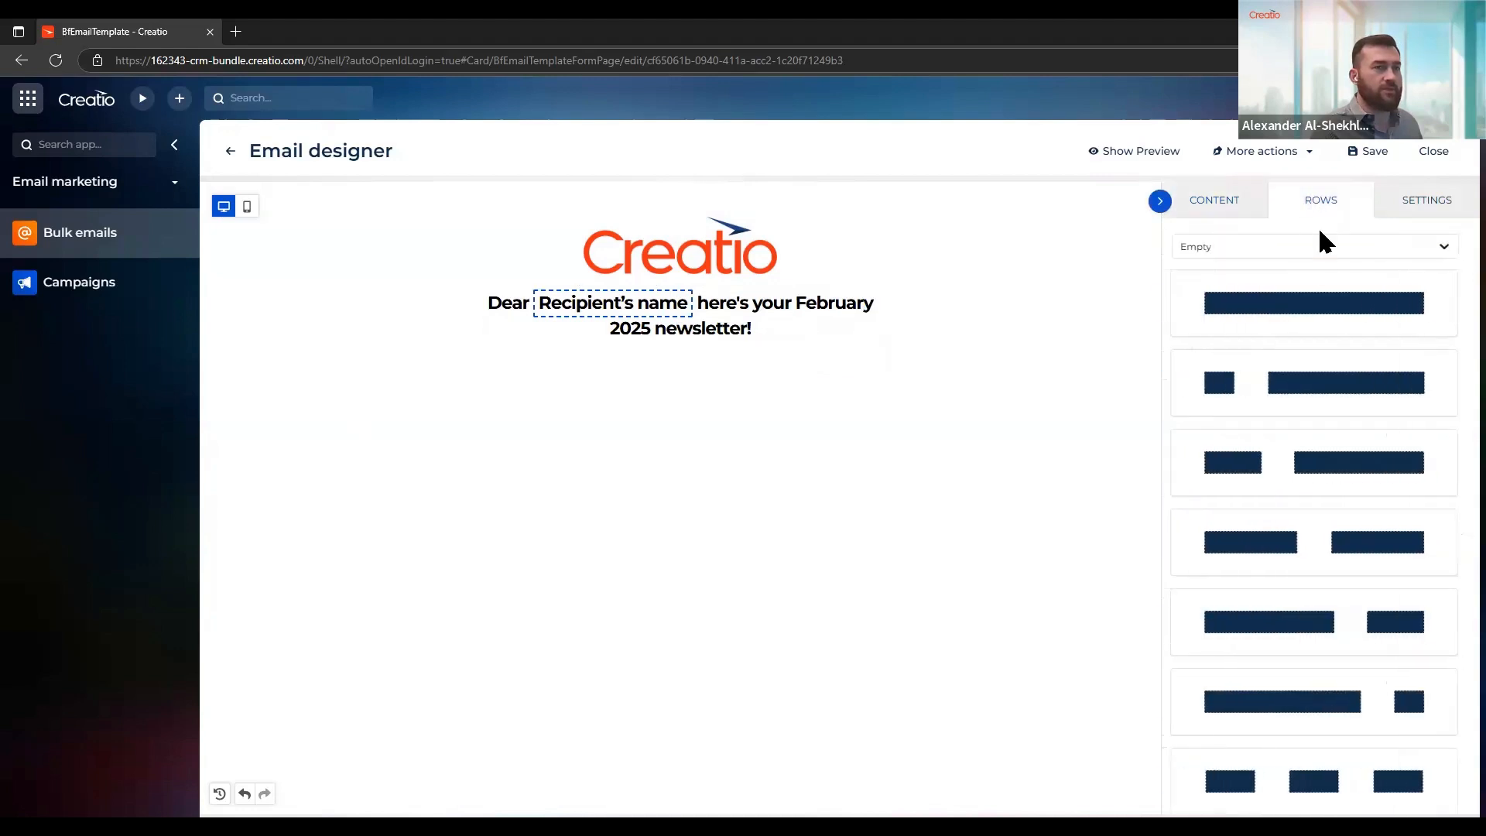
drag(1306, 289, 700, 370)
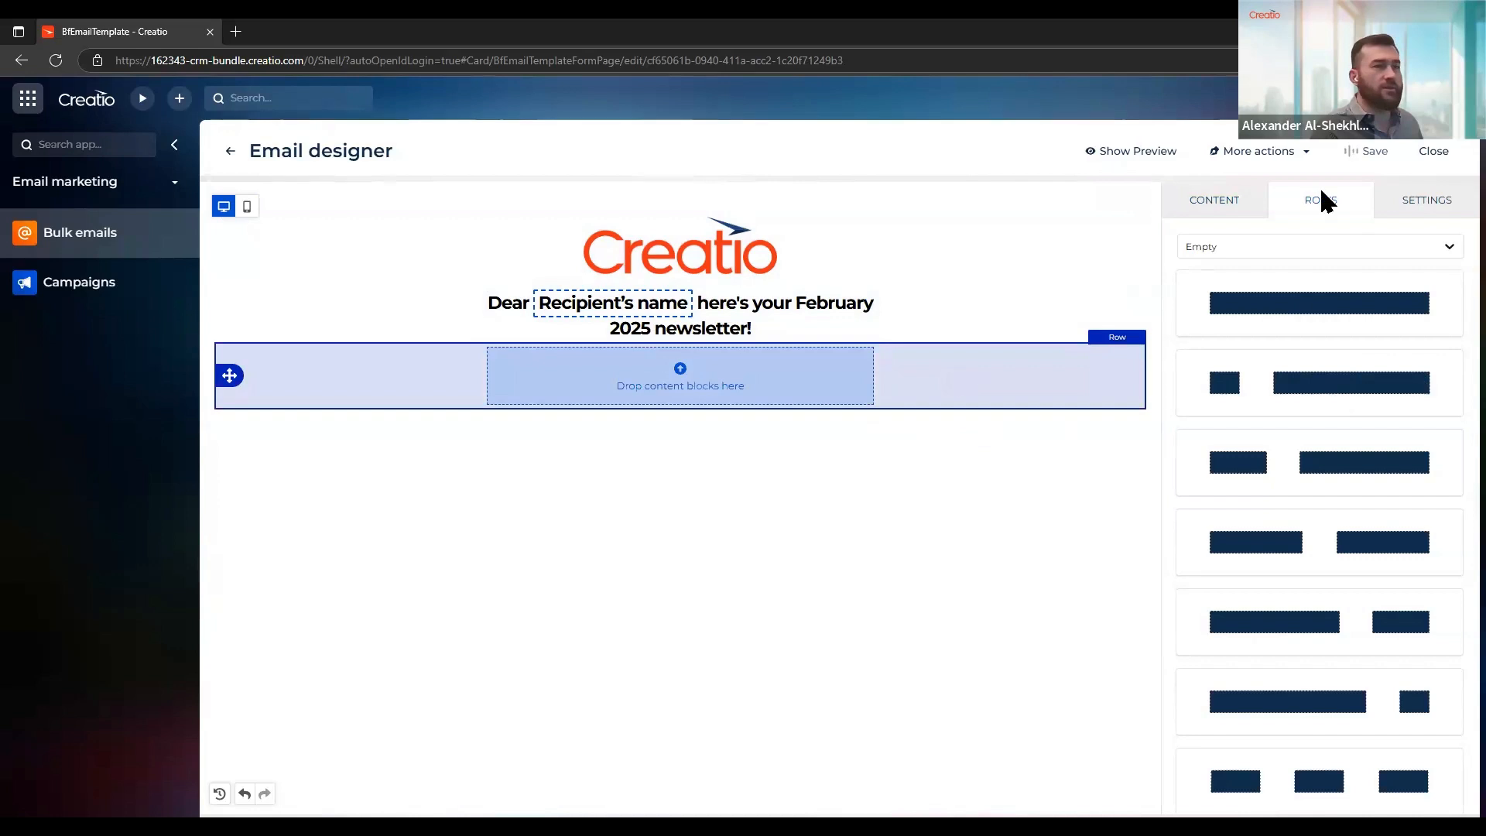
click(1198, 202)
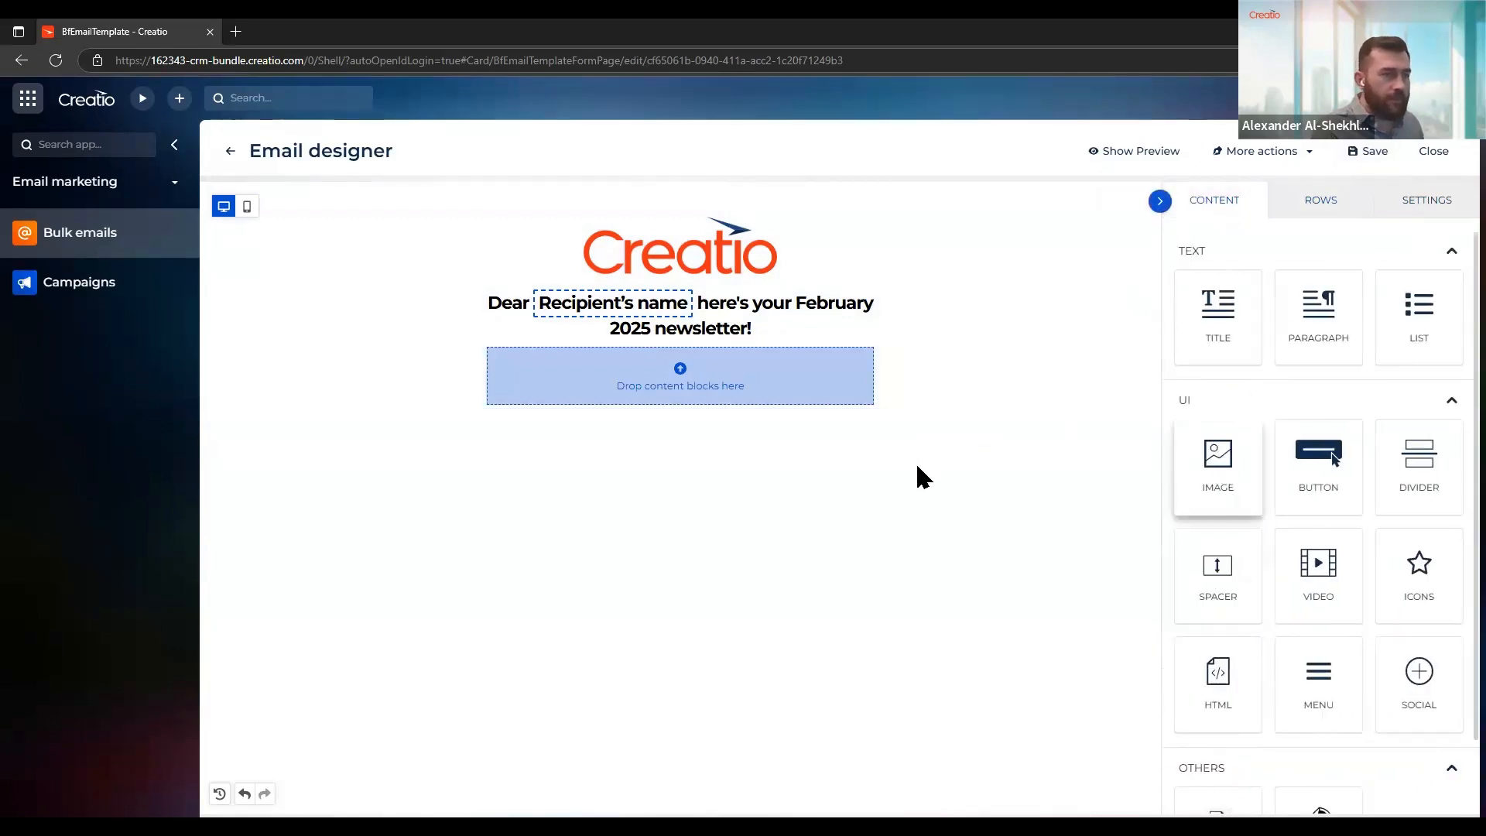
drag(921, 476, 656, 404)
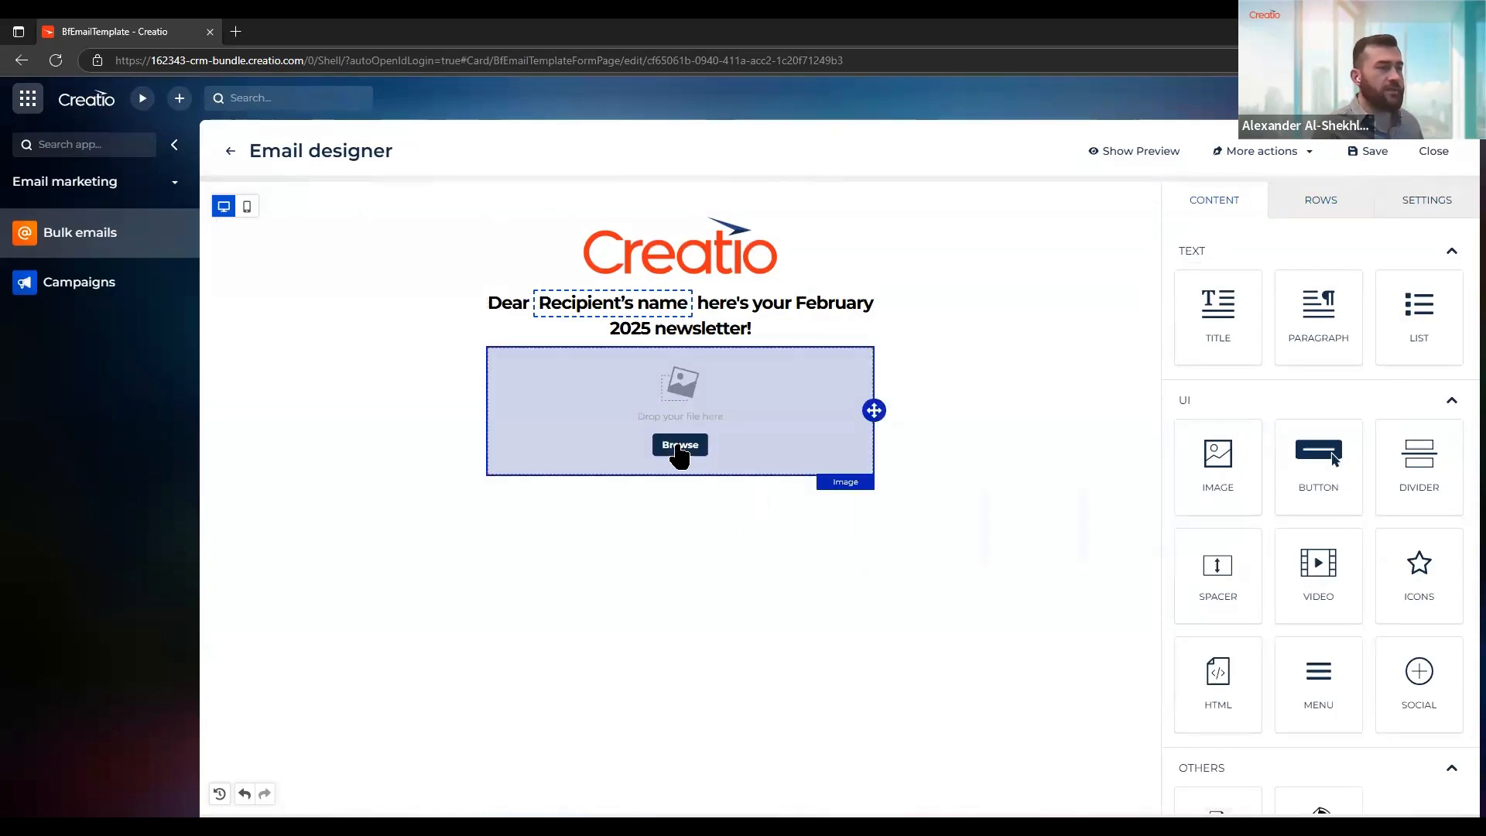
Search the free stock photos for "bonsai", import the green plant in a white ceramic pot and insert it into the image block
click(680, 446)
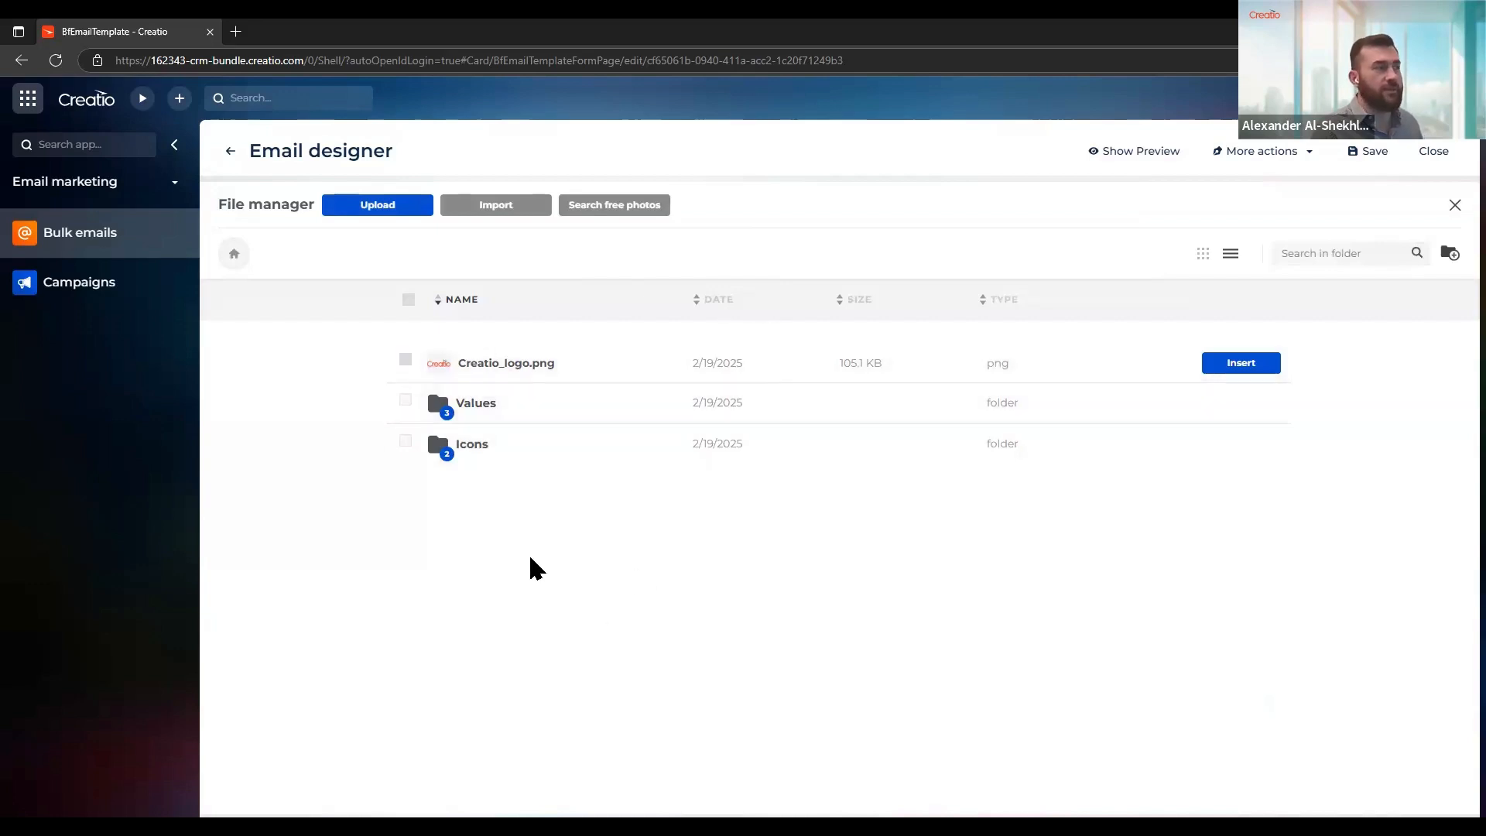
click(613, 220)
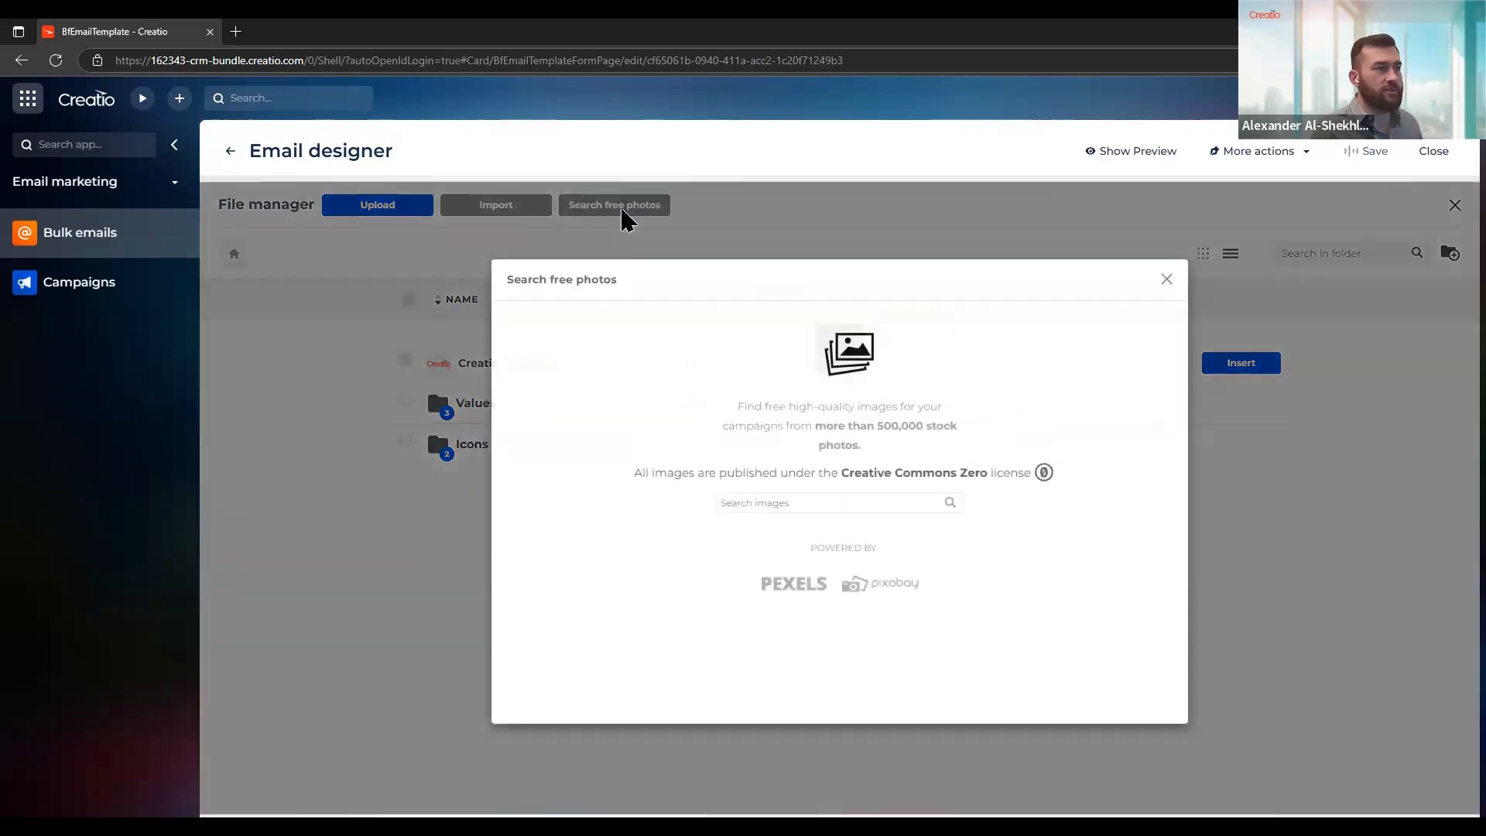
click(751, 509)
text(bonsai)
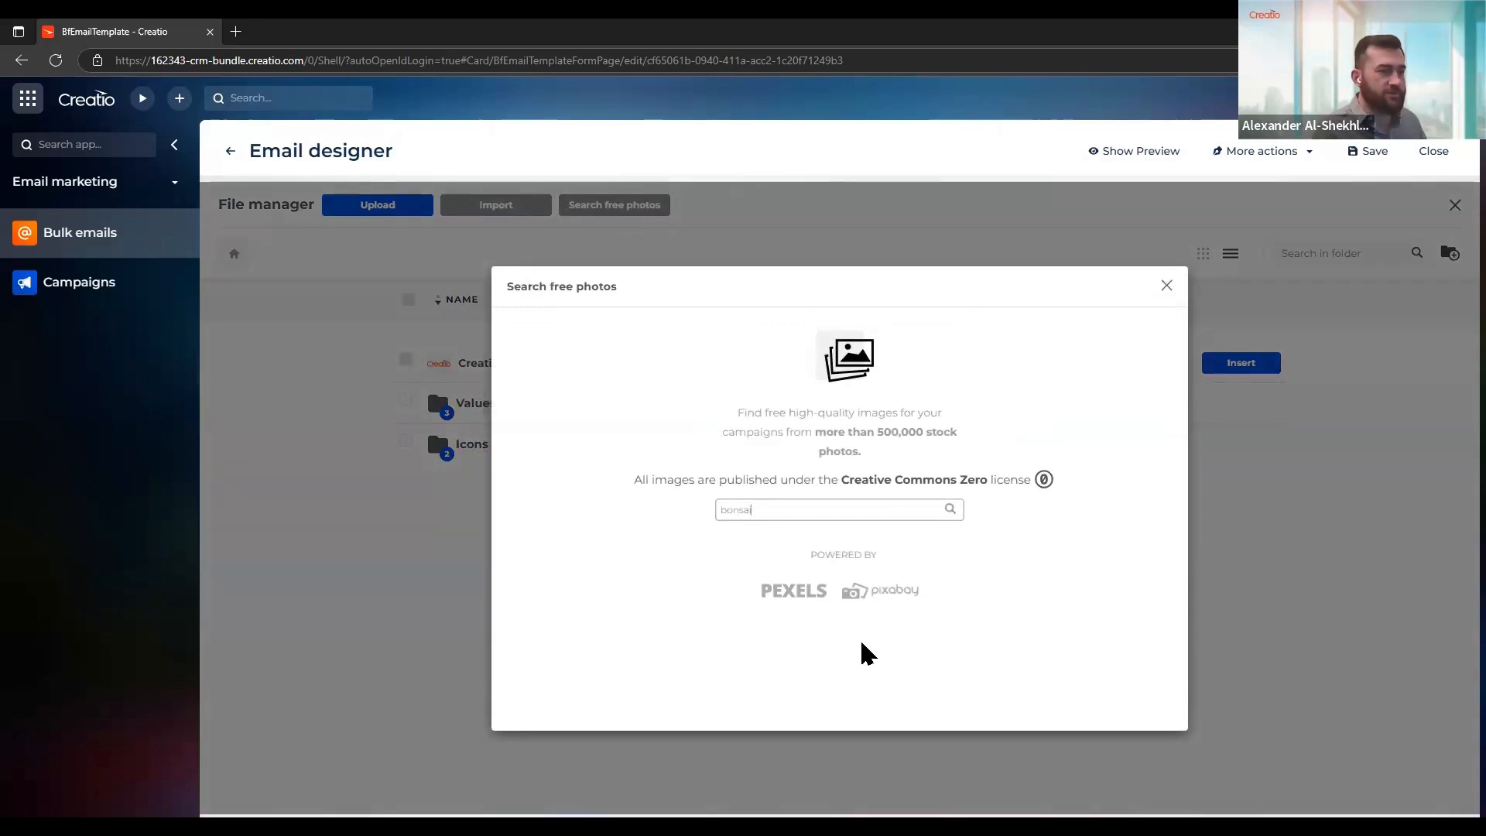
key(Return)
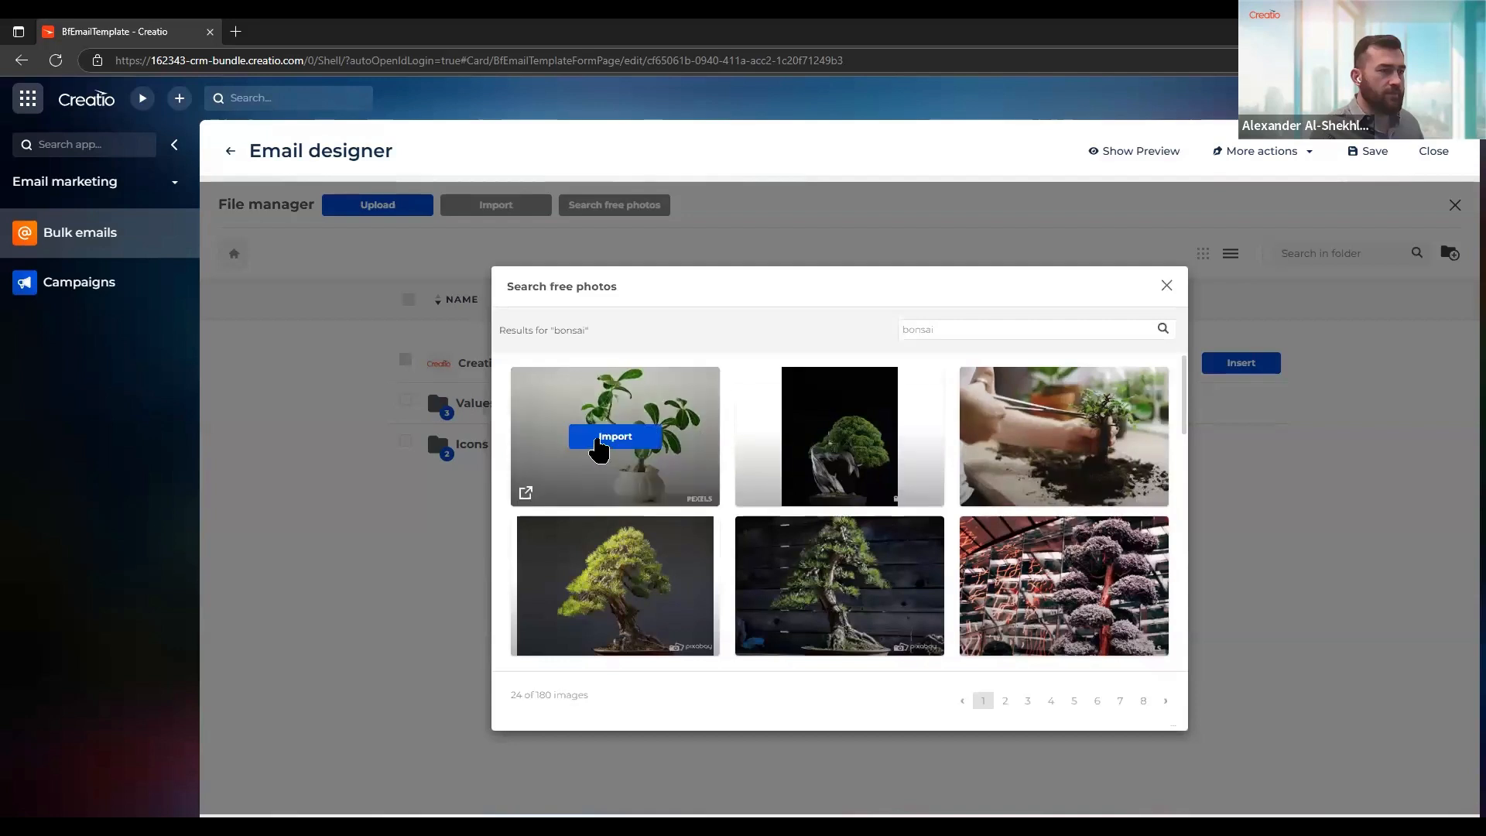
click(615, 438)
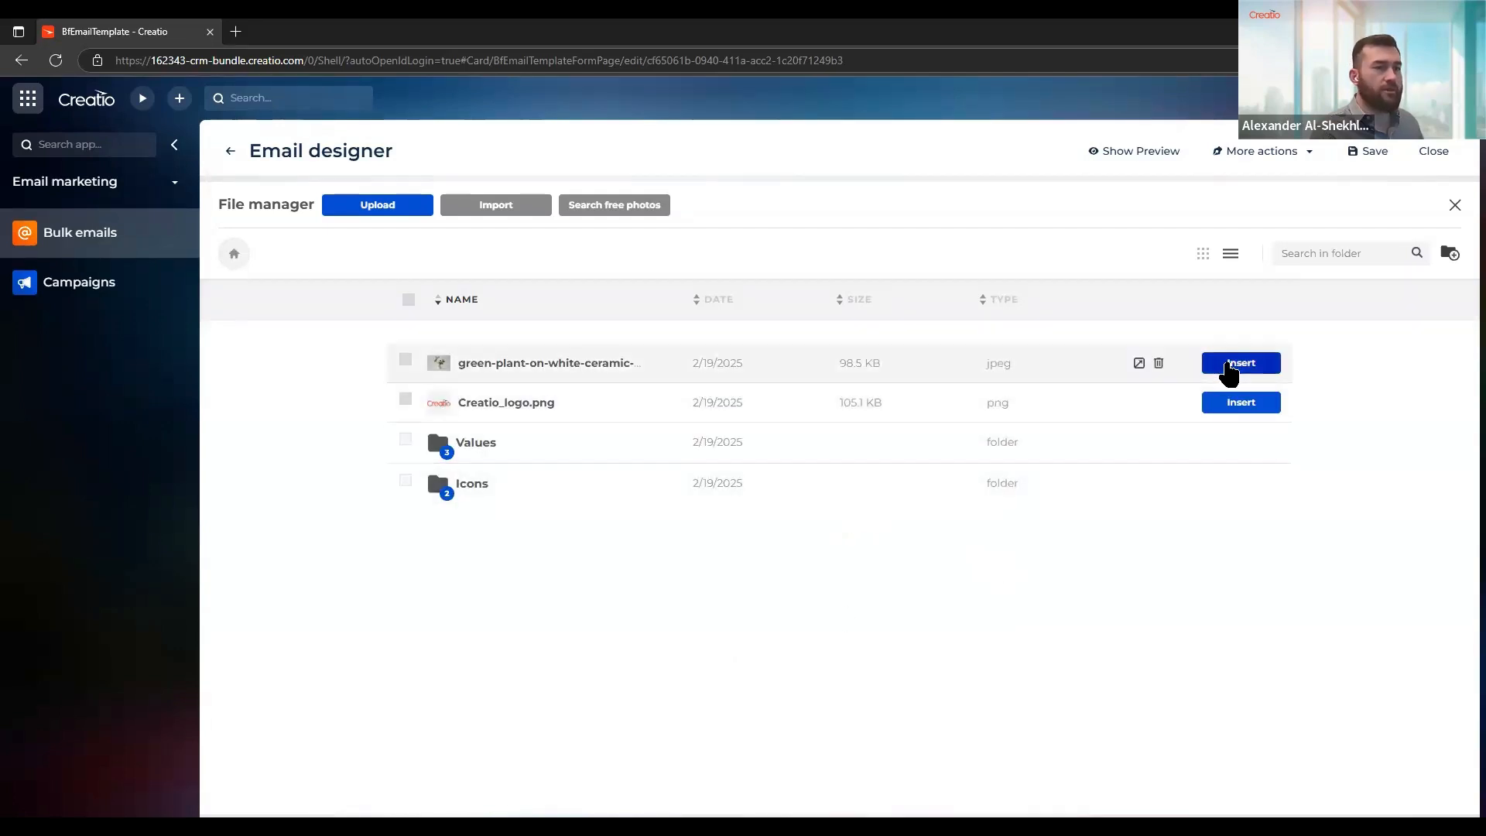
click(1227, 365)
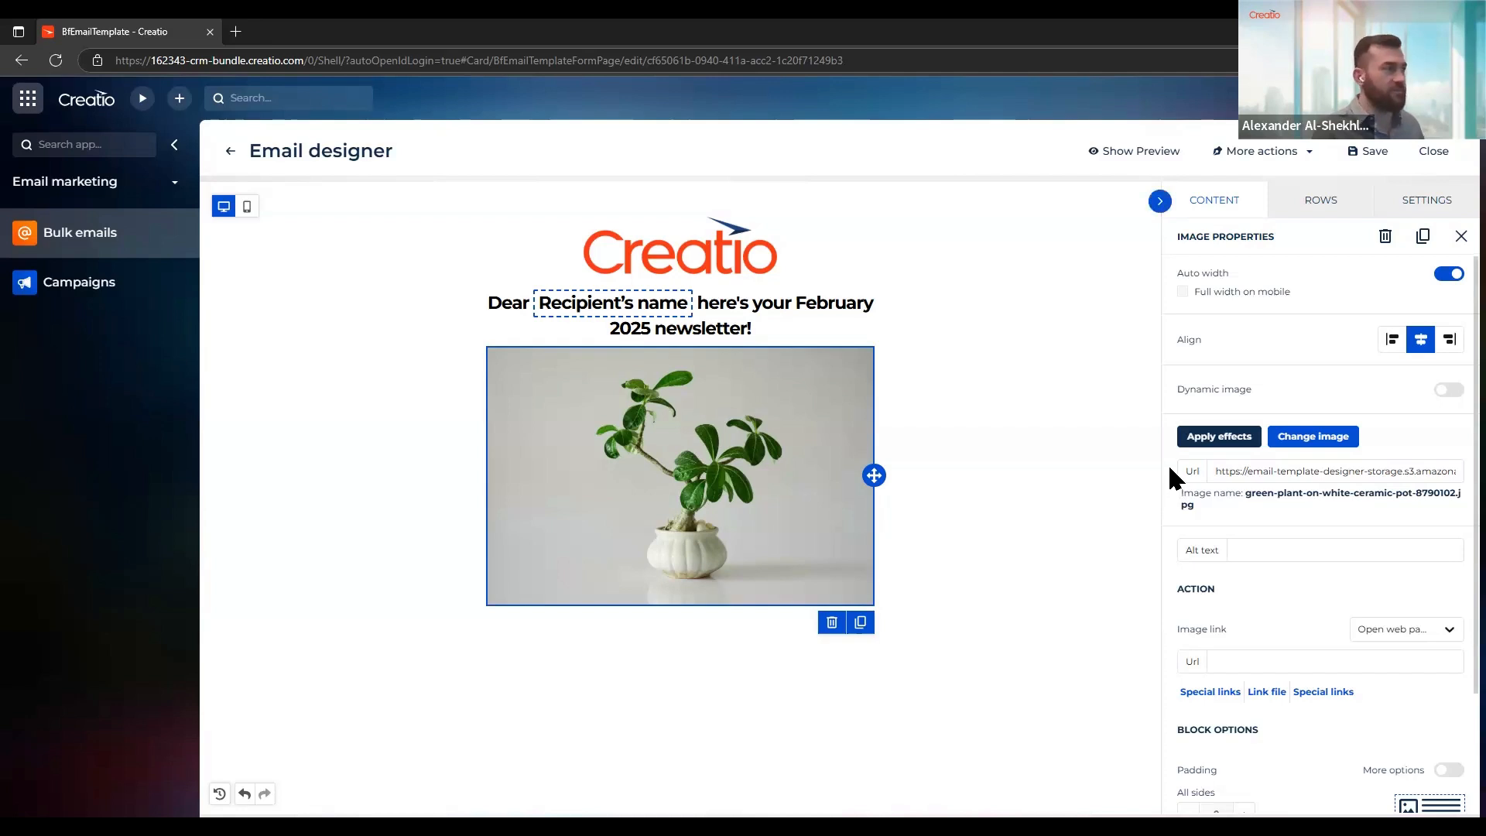
Open the plant photo in the image effects editor and look through its filter and resize options
click(1221, 439)
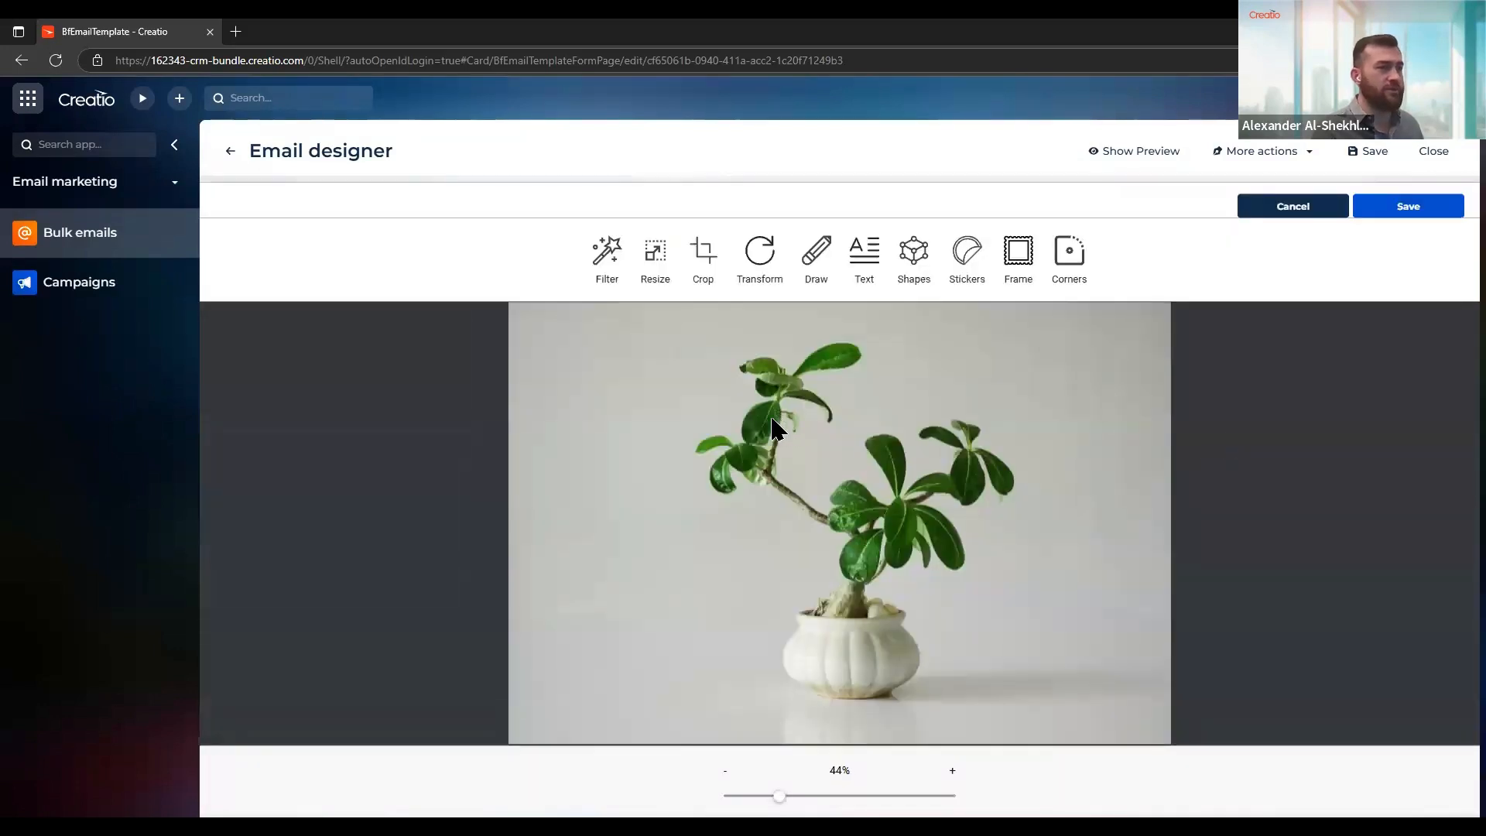
click(605, 265)
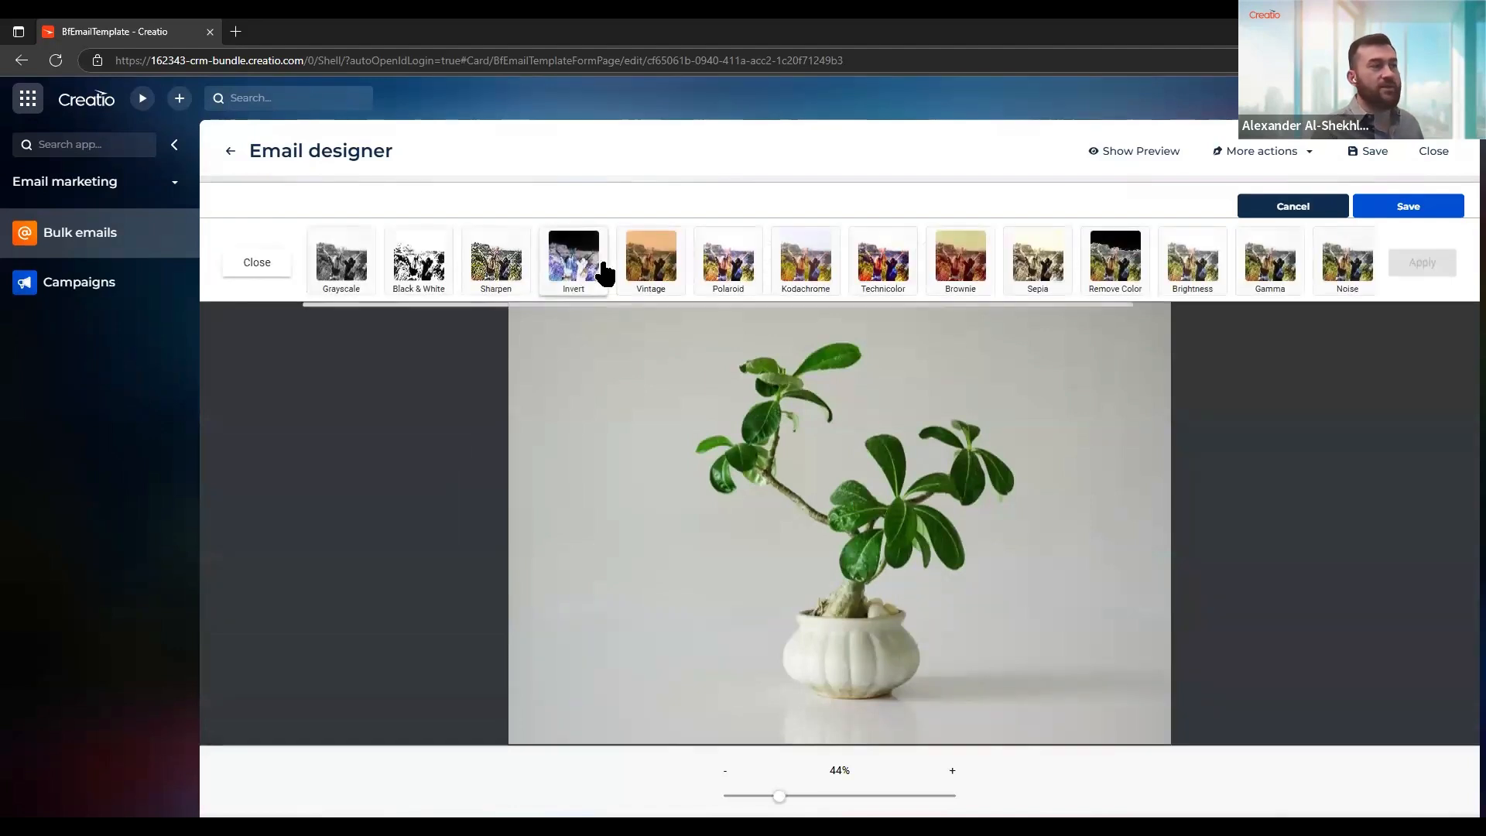
click(267, 267)
click(654, 255)
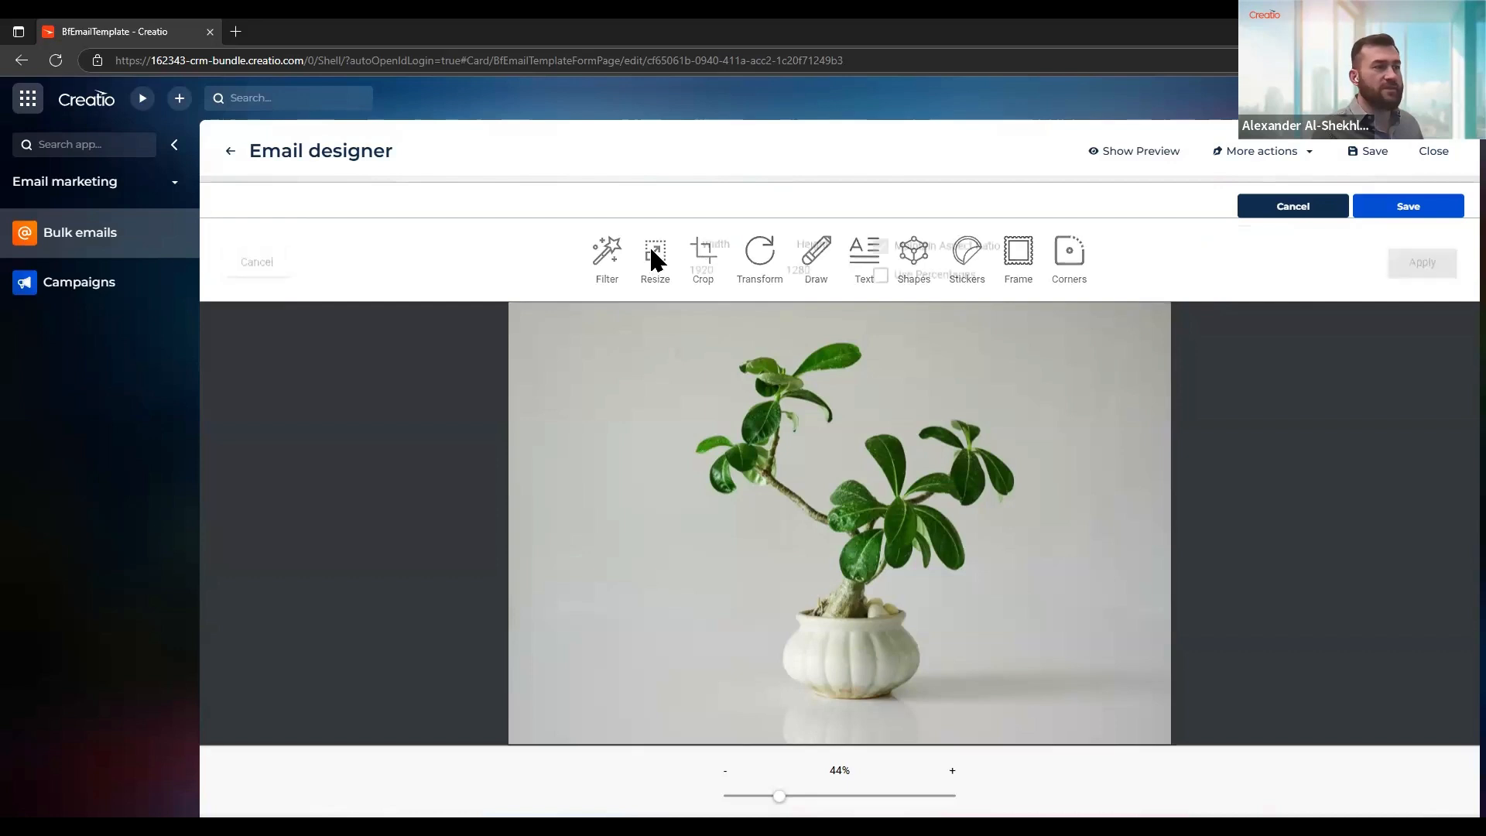
click(257, 266)
Try rotating the plant photo clockwise in quarter turns and discard the transformation
click(762, 259)
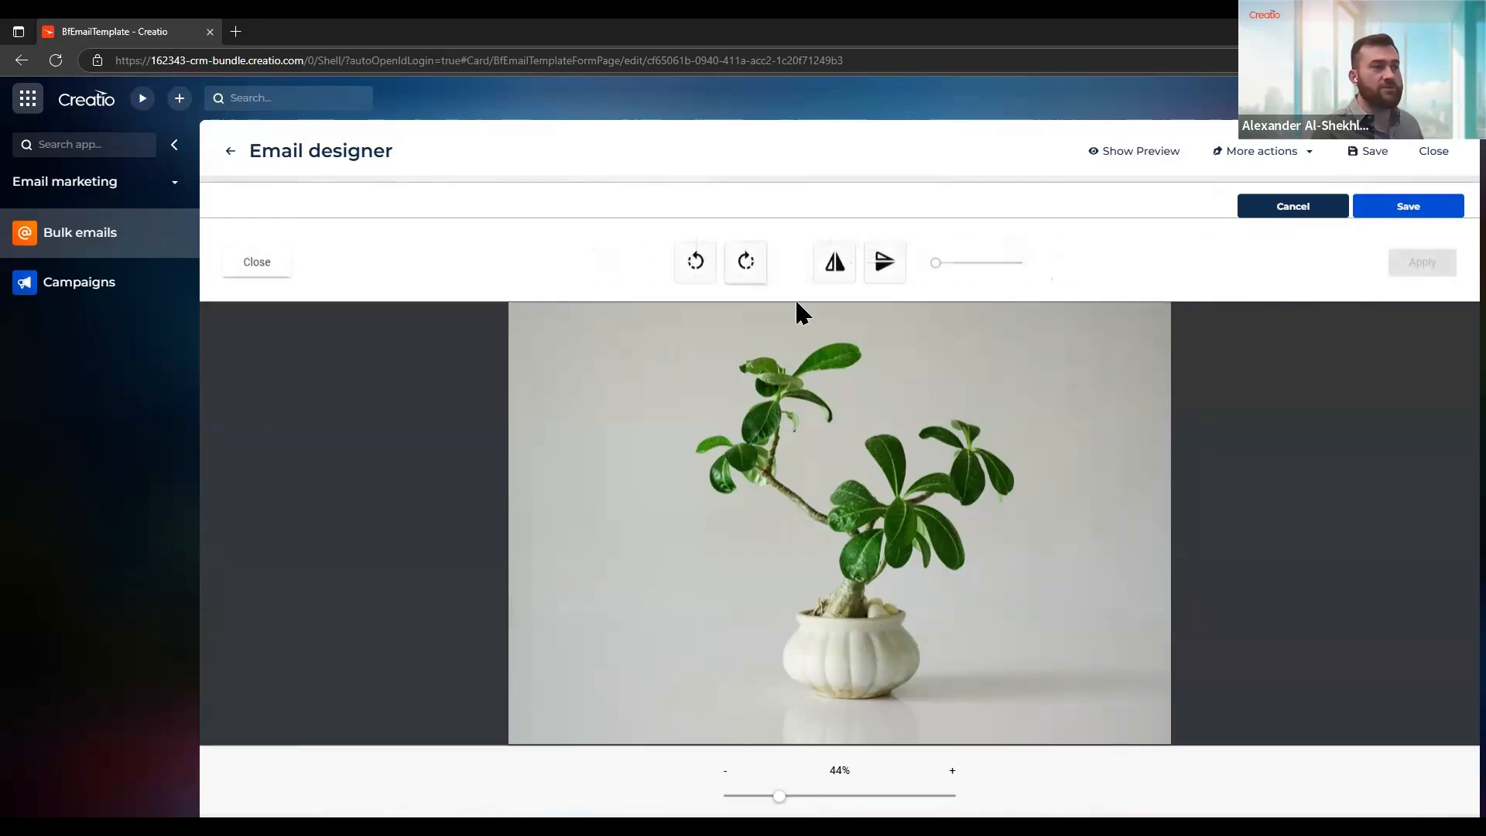
click(744, 265)
click(747, 265)
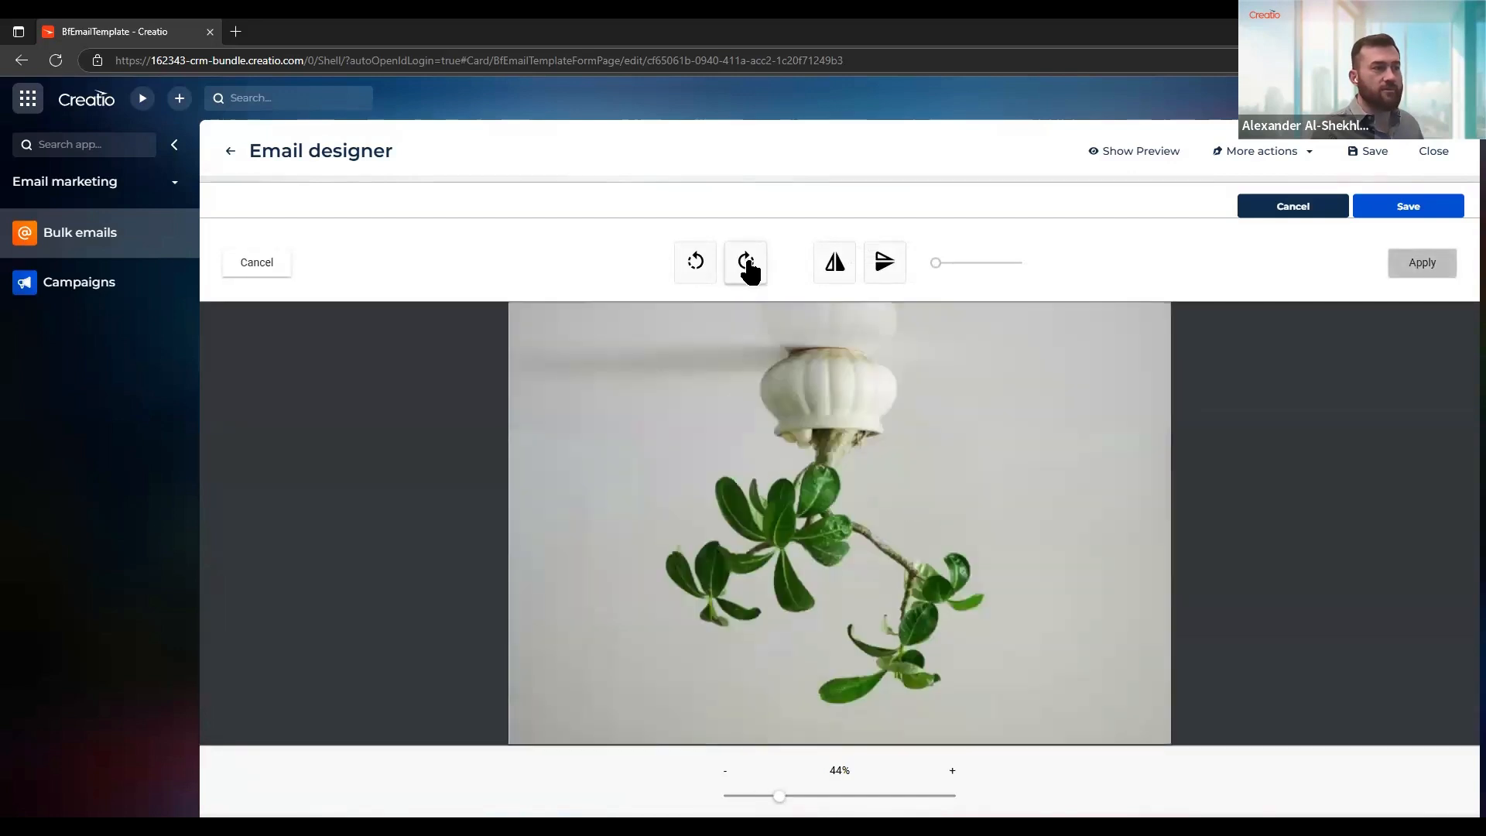
click(747, 264)
click(745, 264)
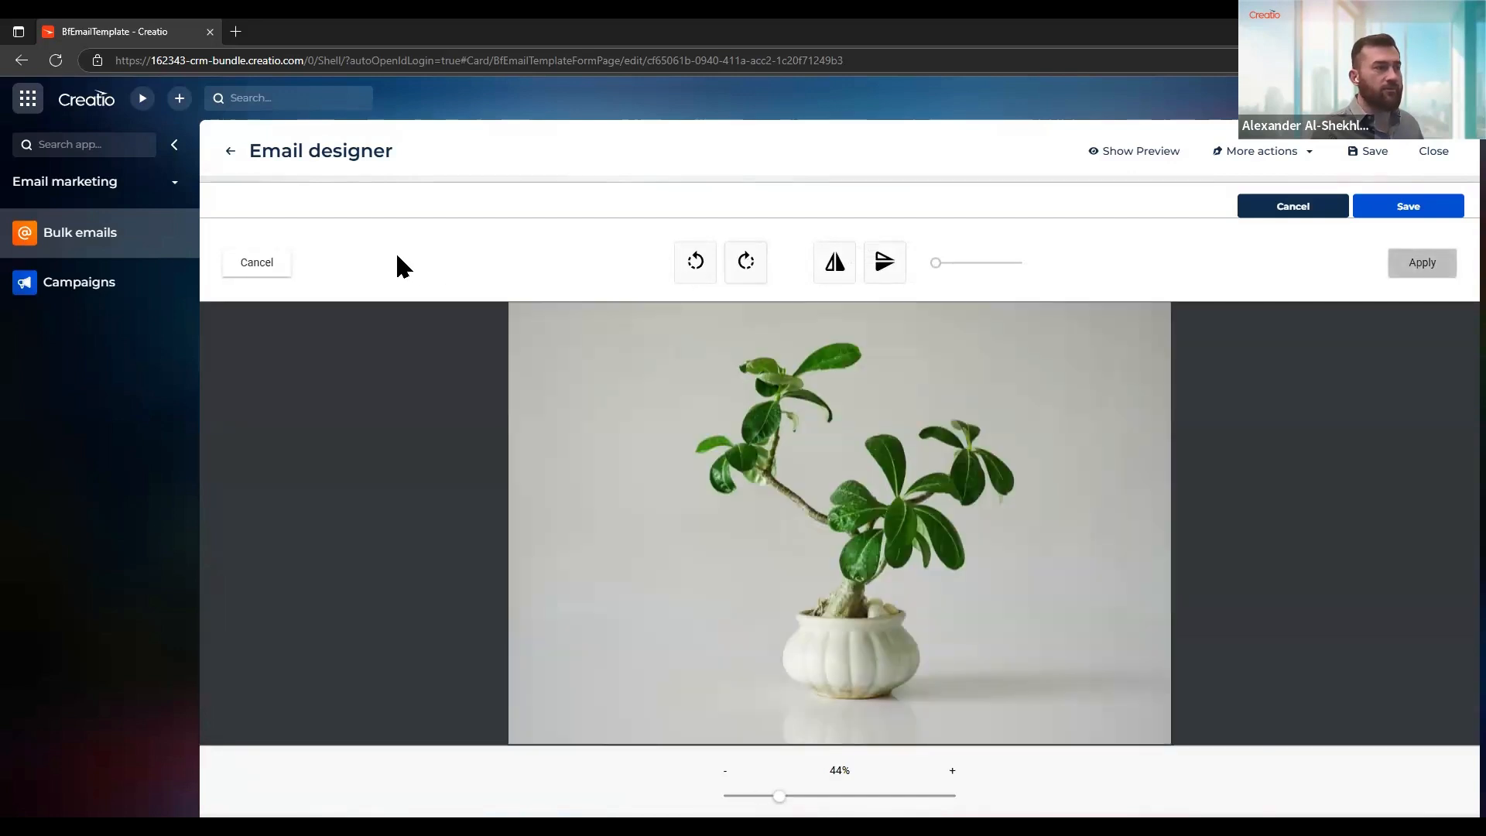
click(271, 267)
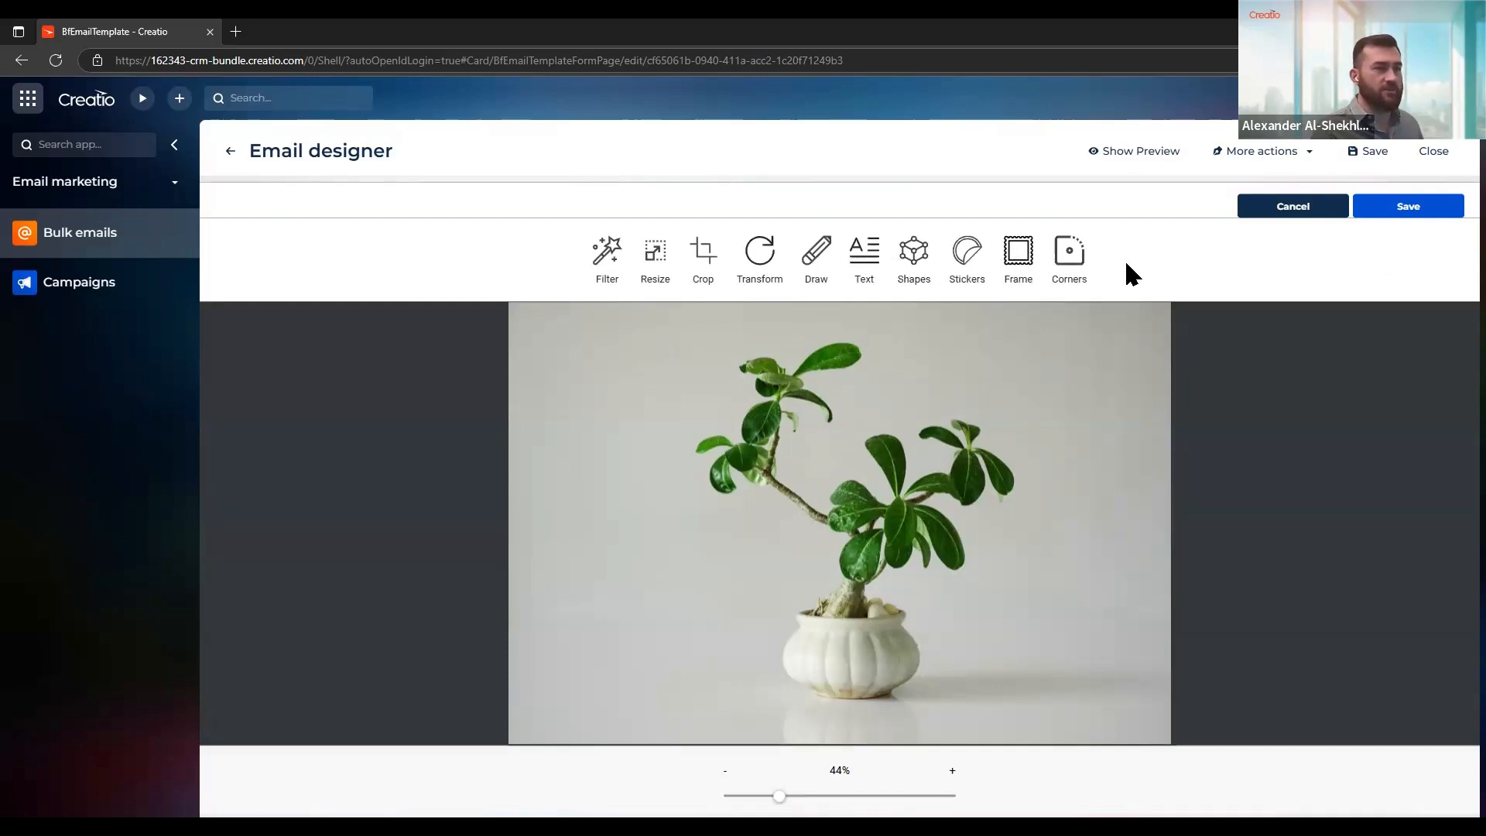
Crop the plant photo to the 10:8 ratio and save the edited image to the email
click(704, 260)
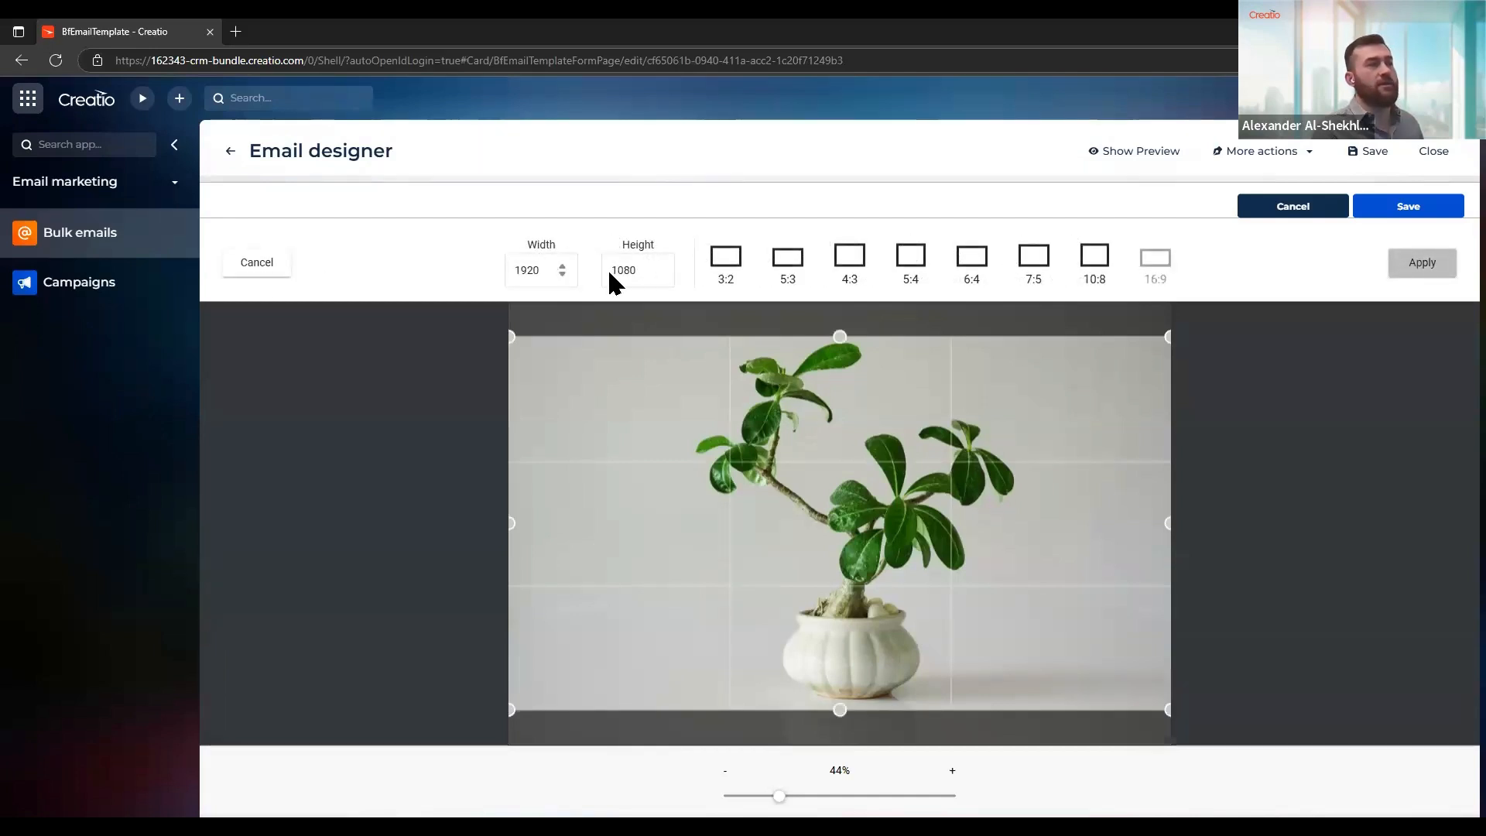
click(1092, 261)
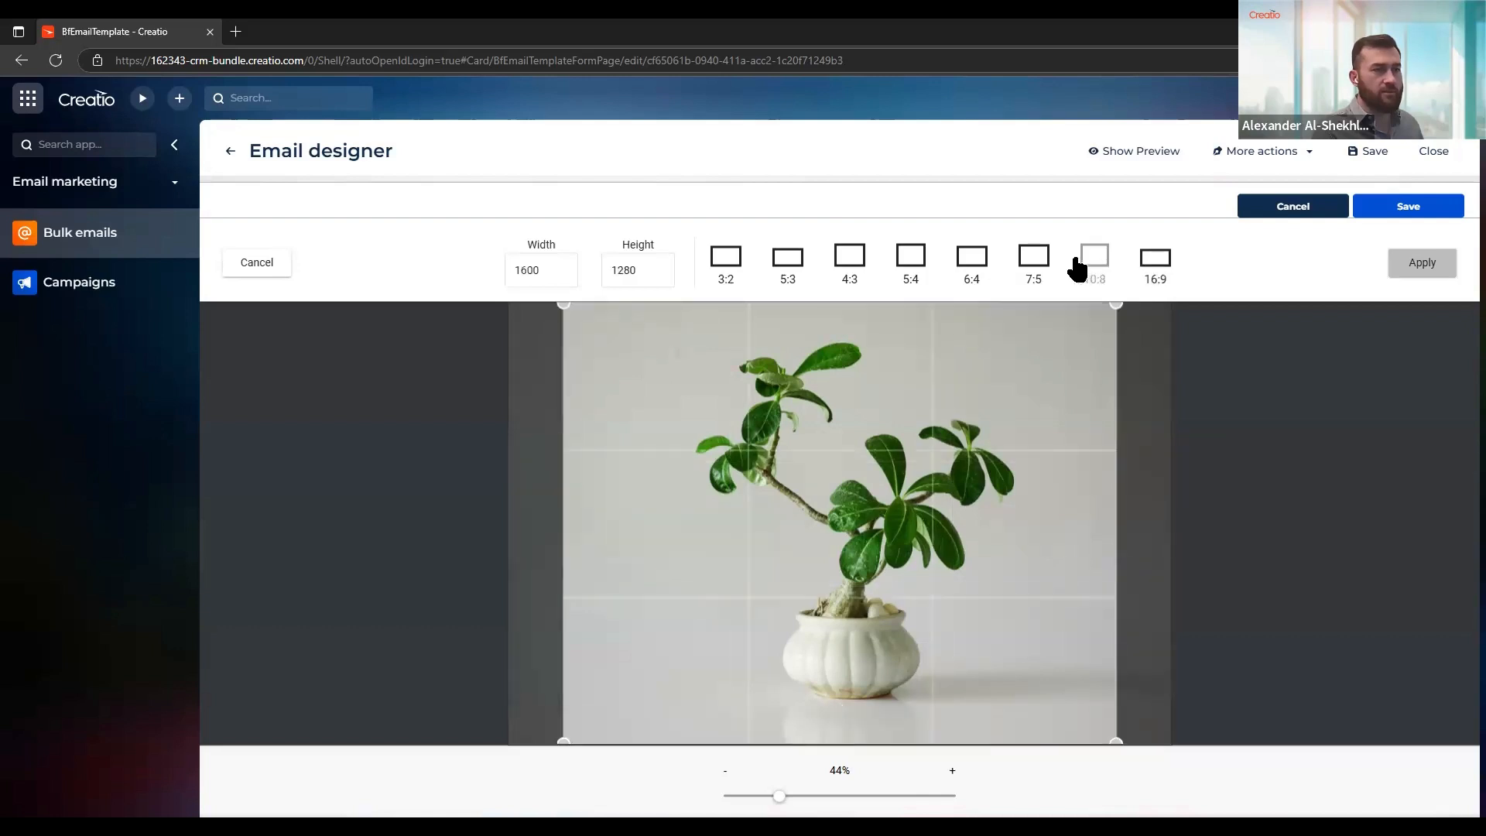
click(1422, 267)
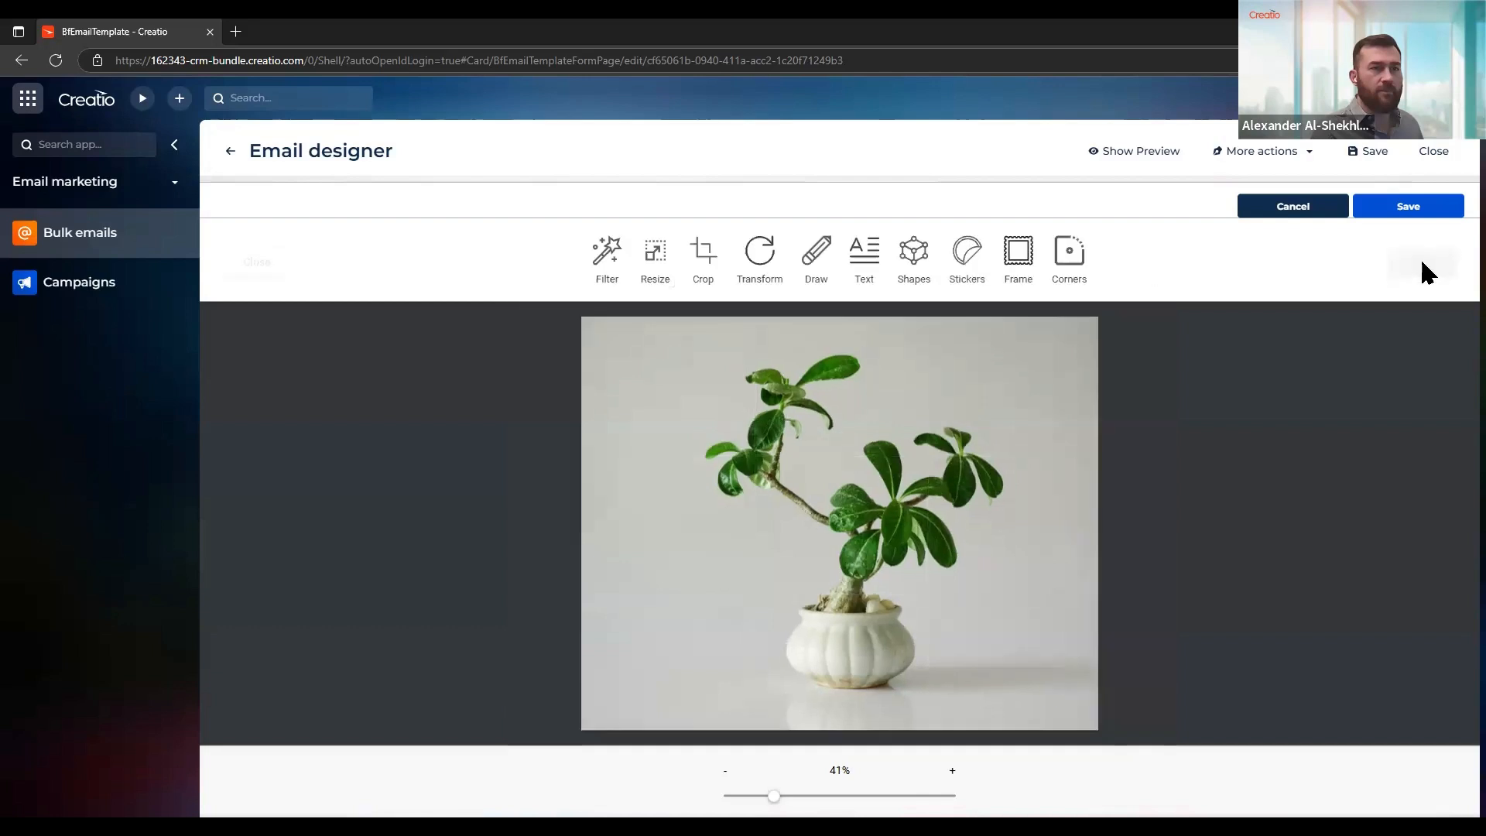
click(1423, 205)
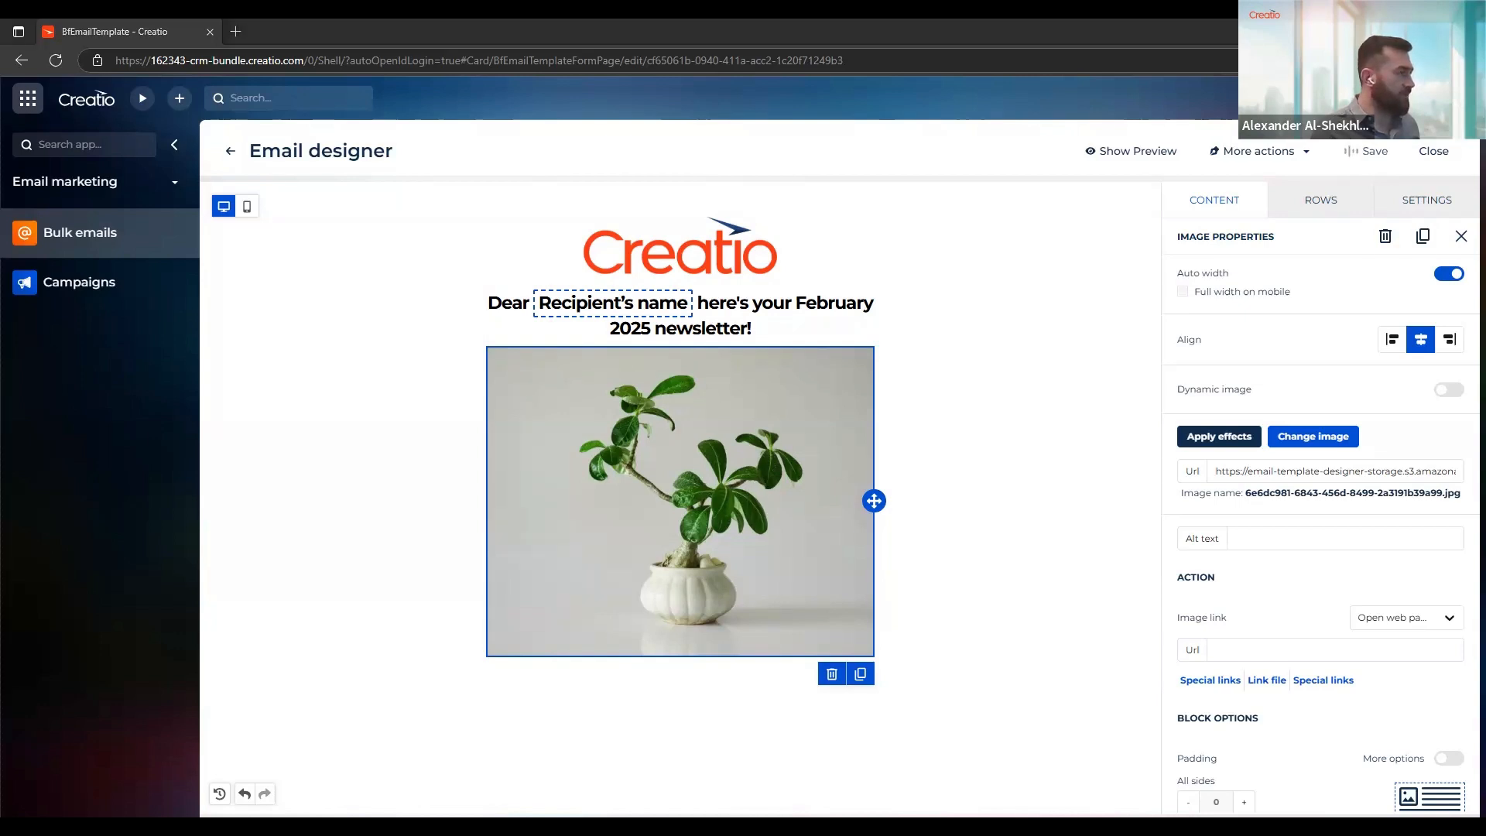
Try the Send email, Make call and Send SMS link actions on the plant image, and return the link to Open web page
scroll(1274, 574, down, 3)
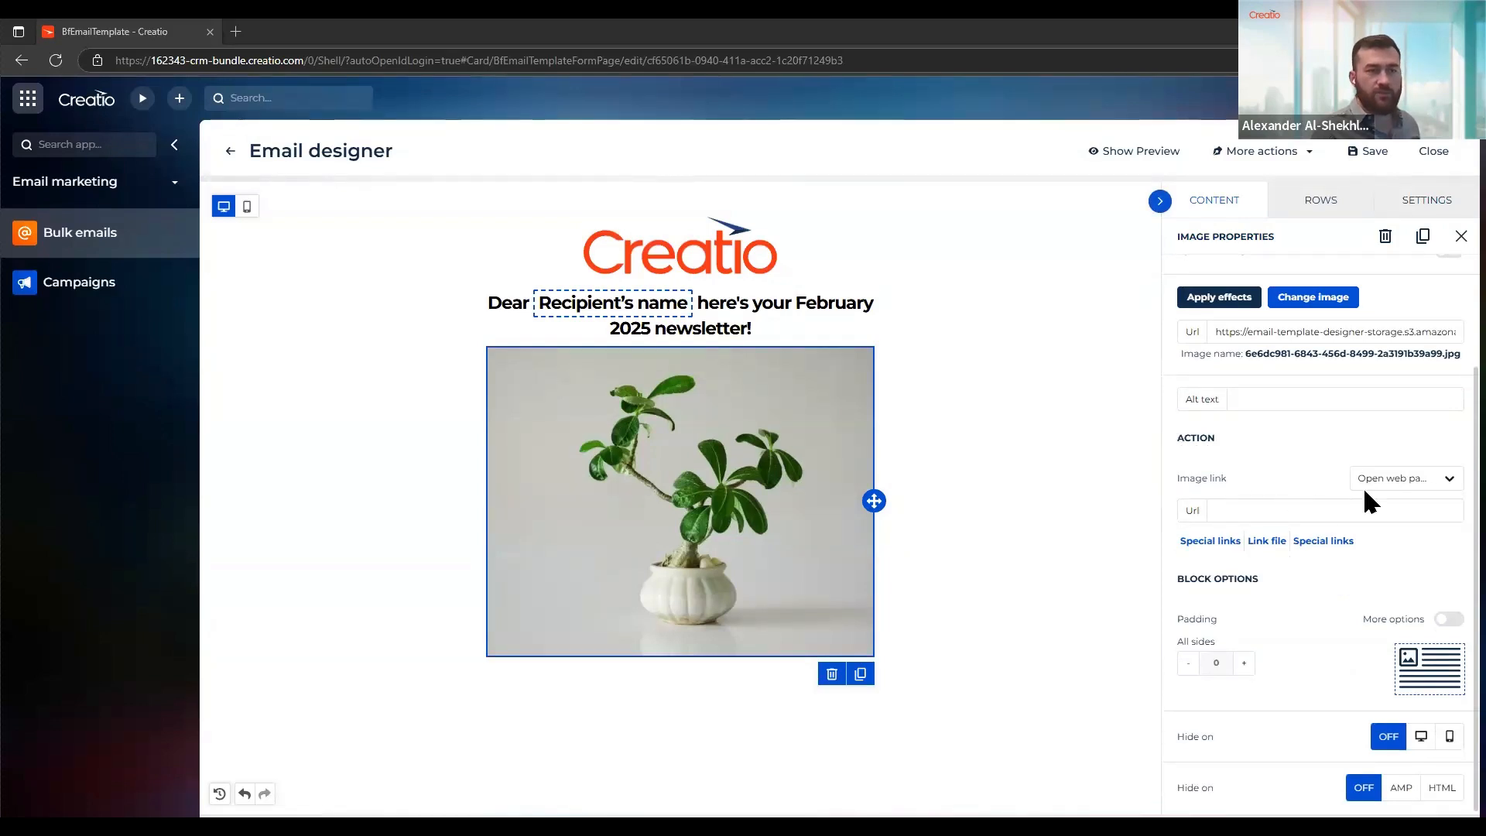
click(1384, 487)
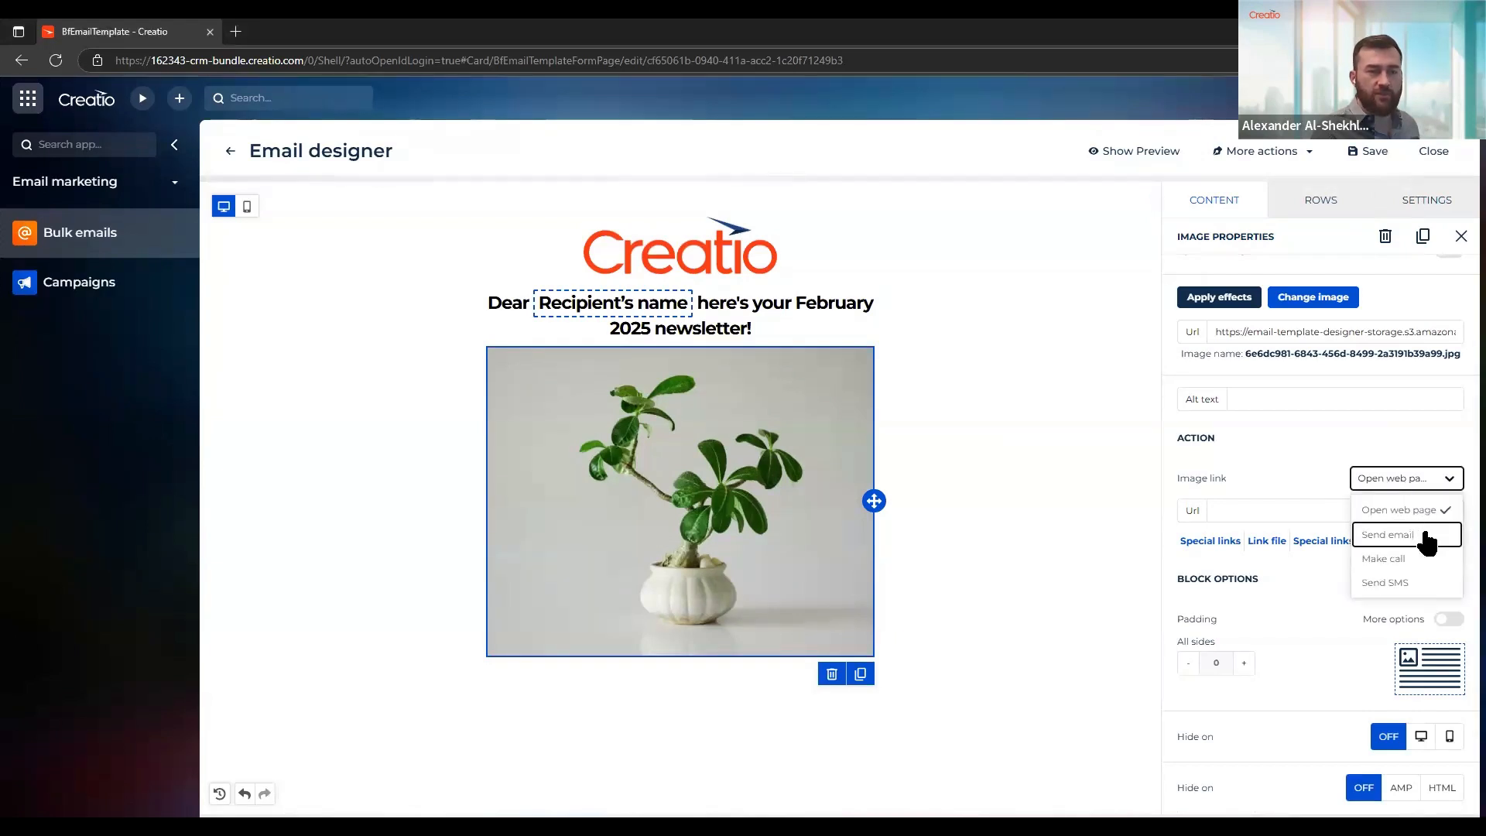
click(1424, 535)
click(1406, 492)
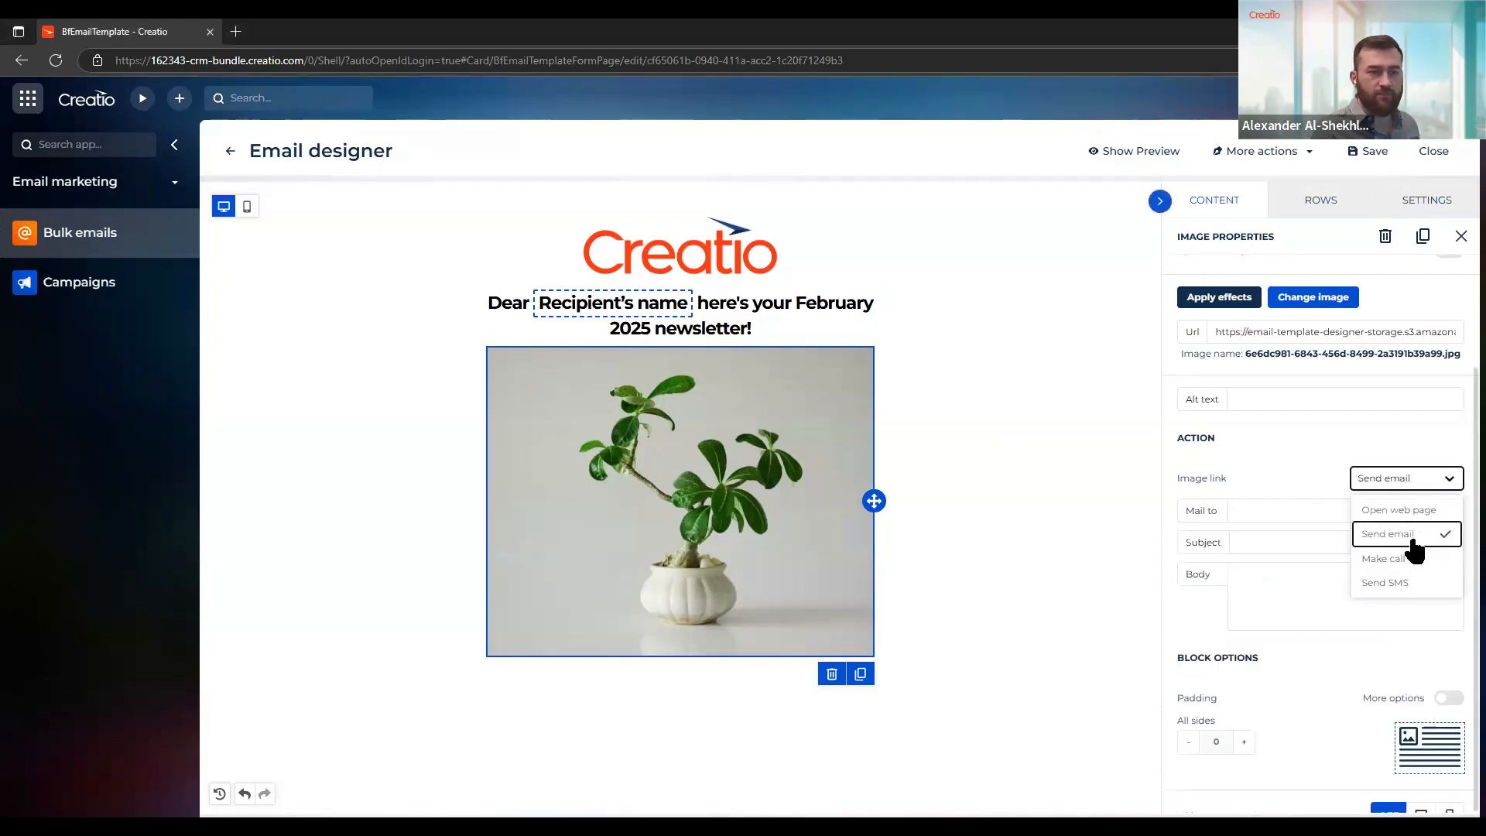
click(1415, 563)
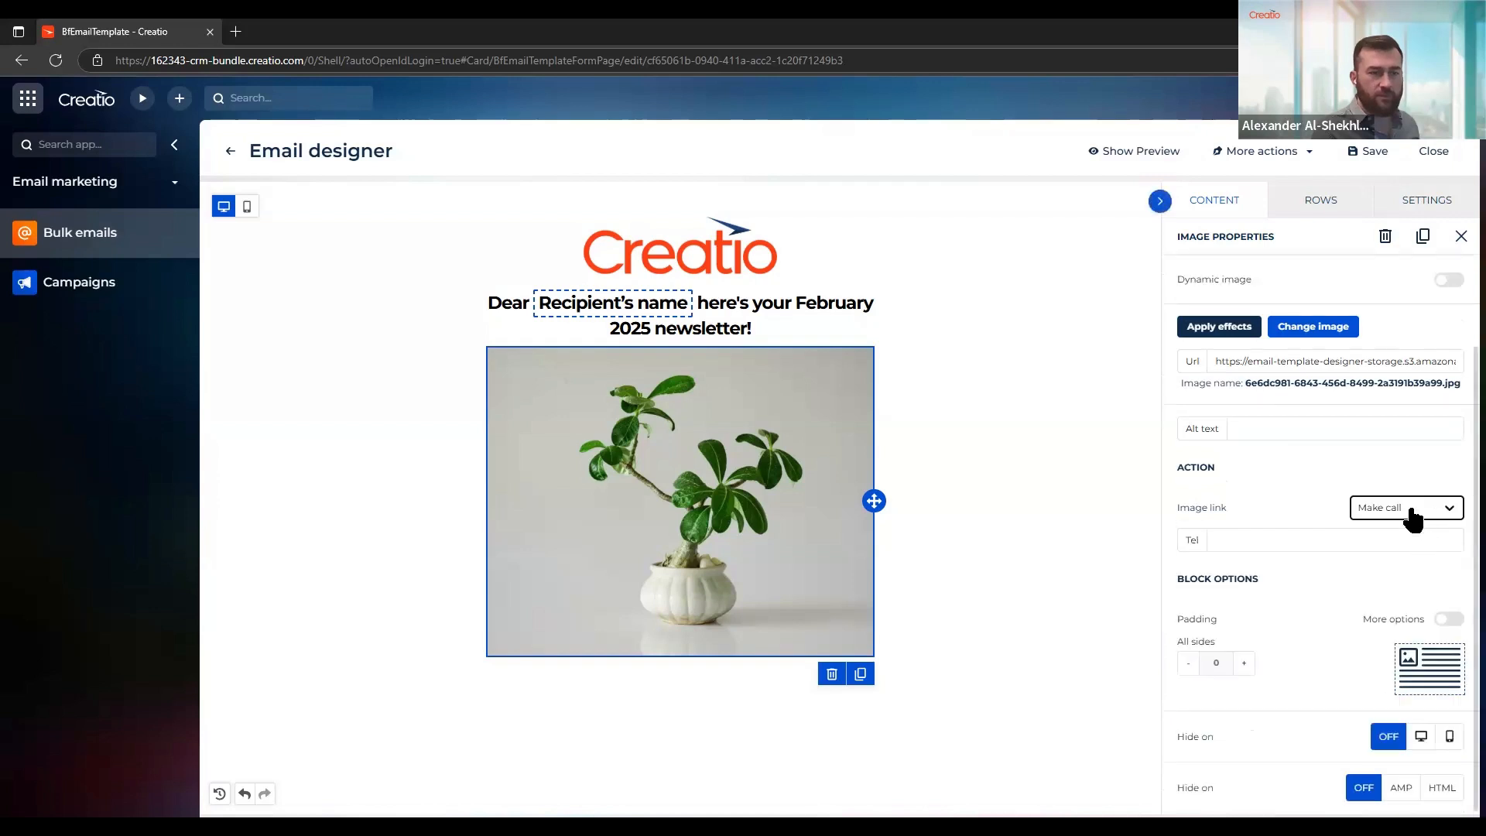
click(1412, 515)
click(1405, 603)
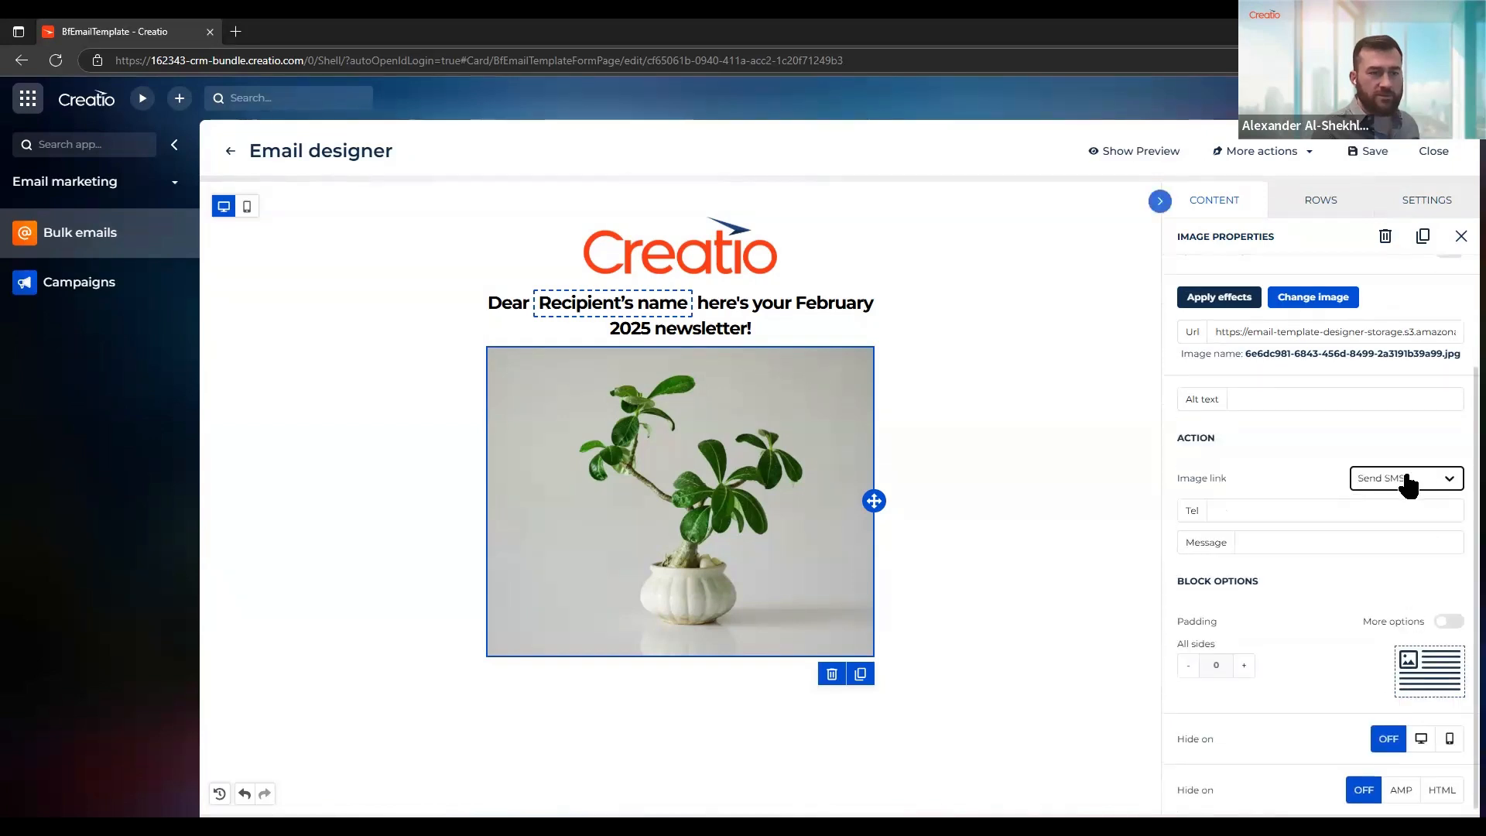
click(1406, 487)
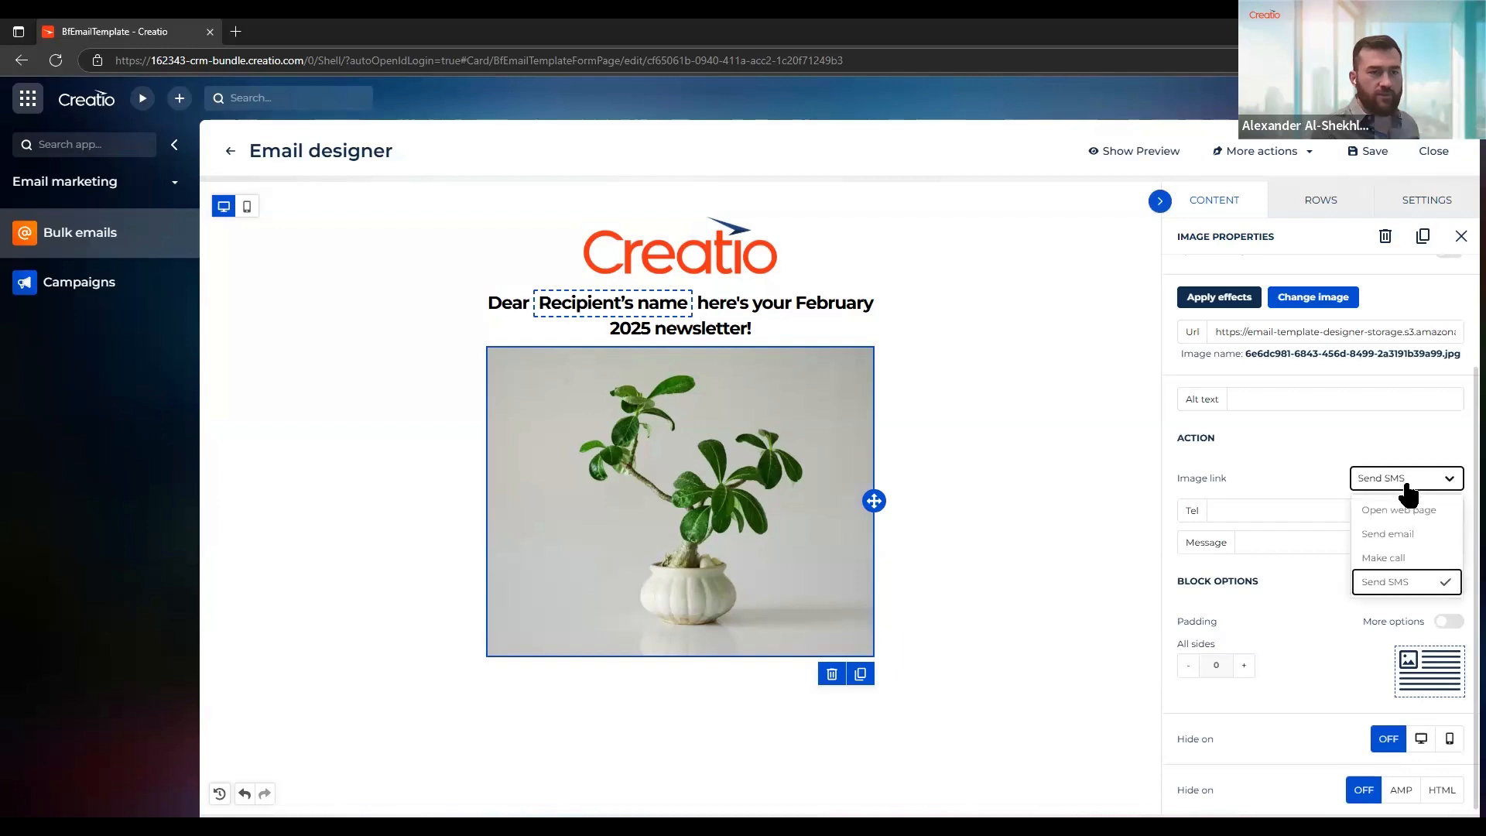
click(1380, 509)
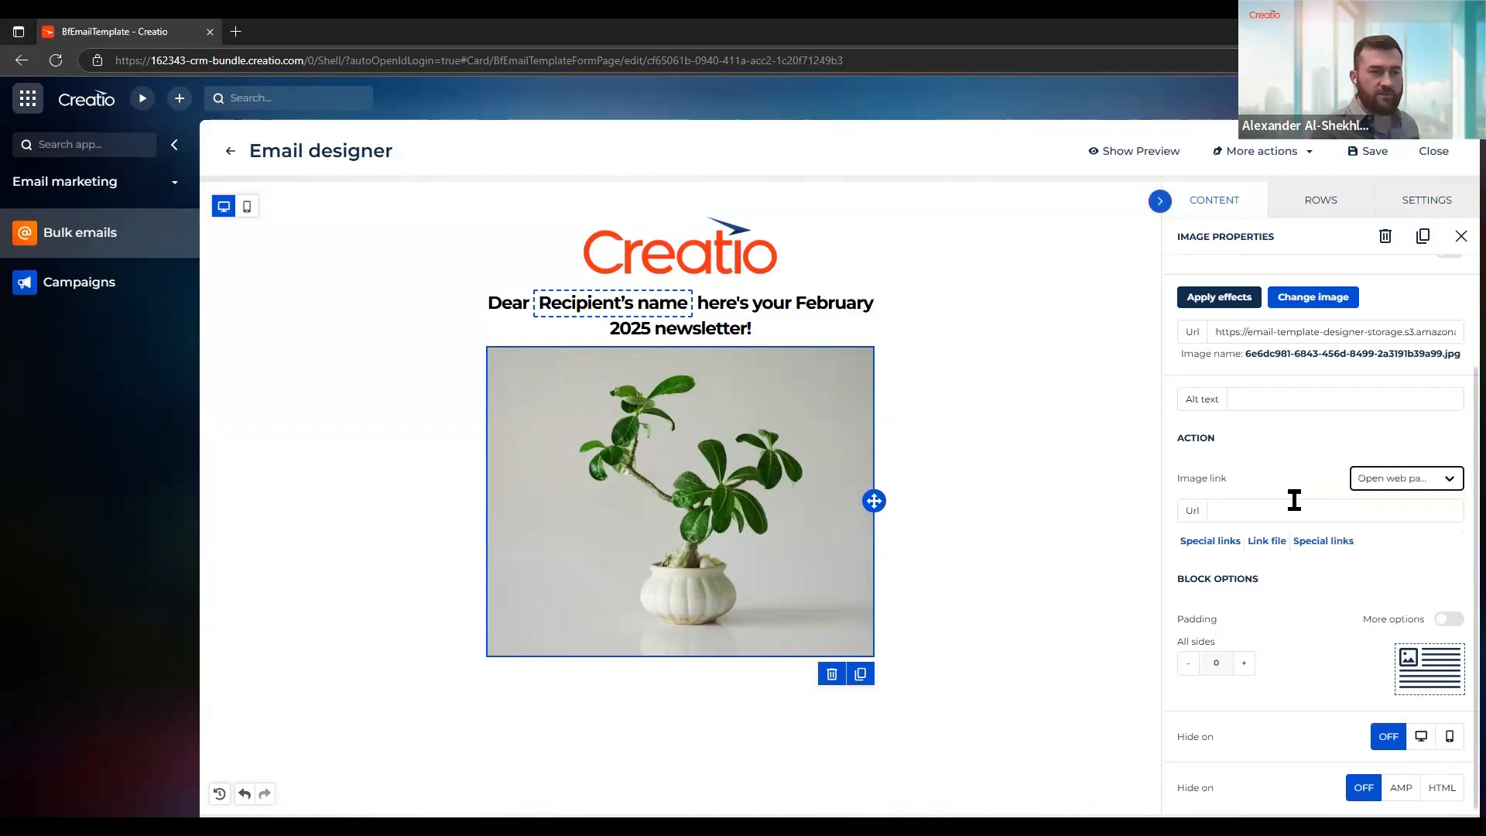
click(1283, 511)
text(https://www.creatio.com)
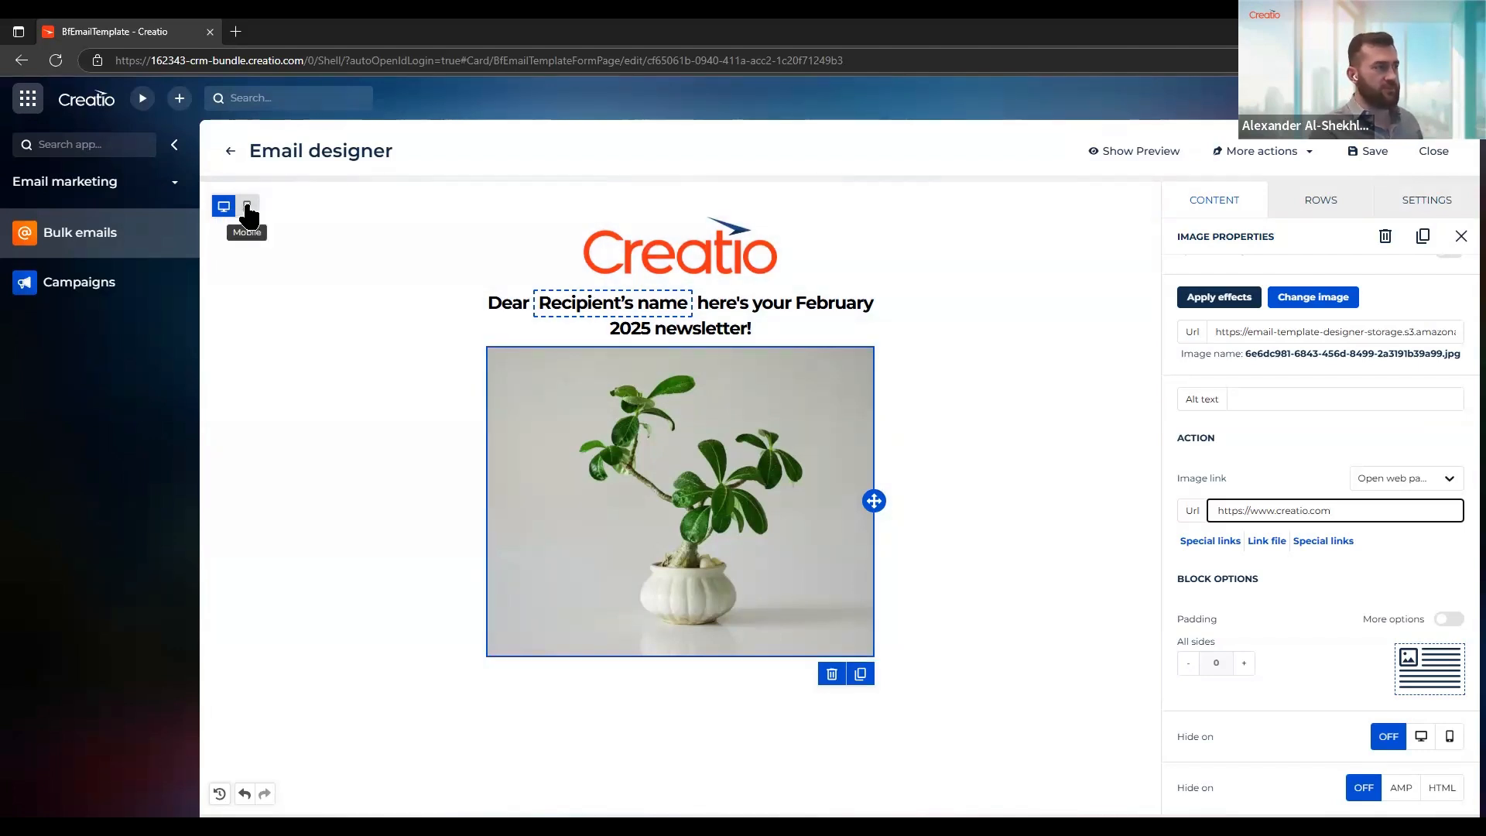
click(248, 207)
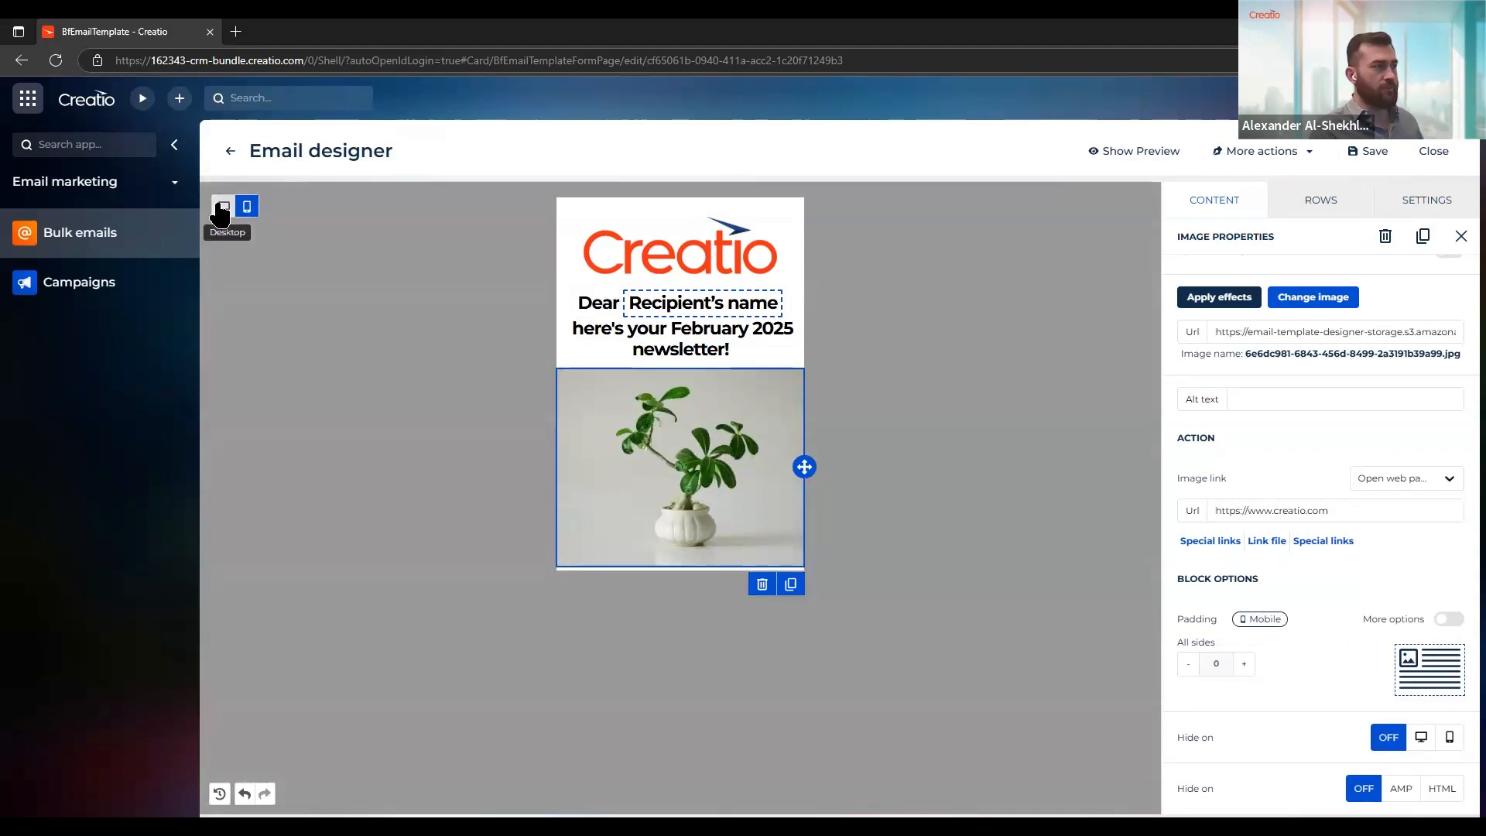
click(222, 207)
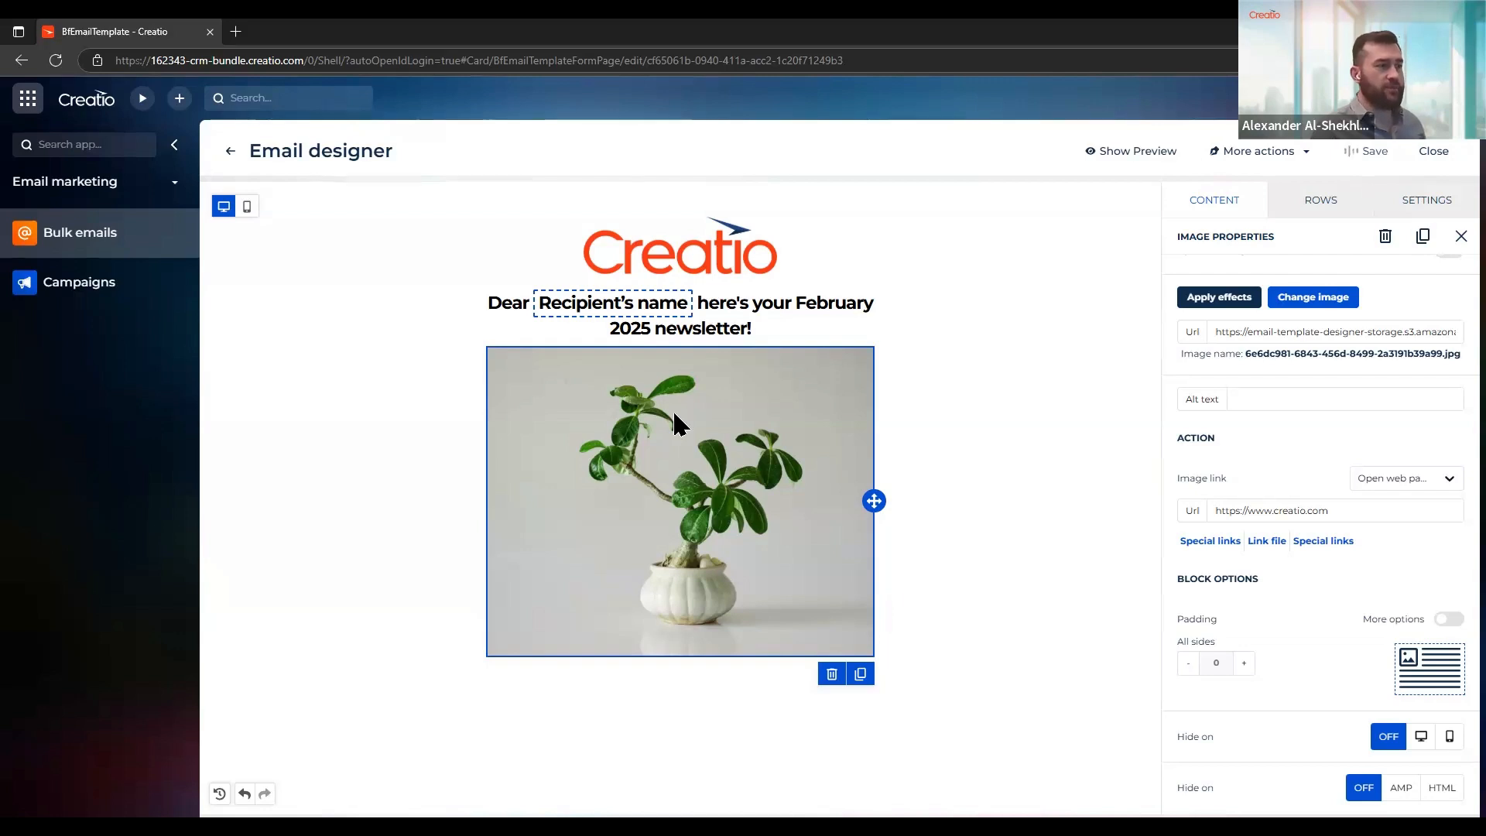
Compare the email layouts, set the plant image to be hidden on mobile, and check it in the mobile layout
click(248, 206)
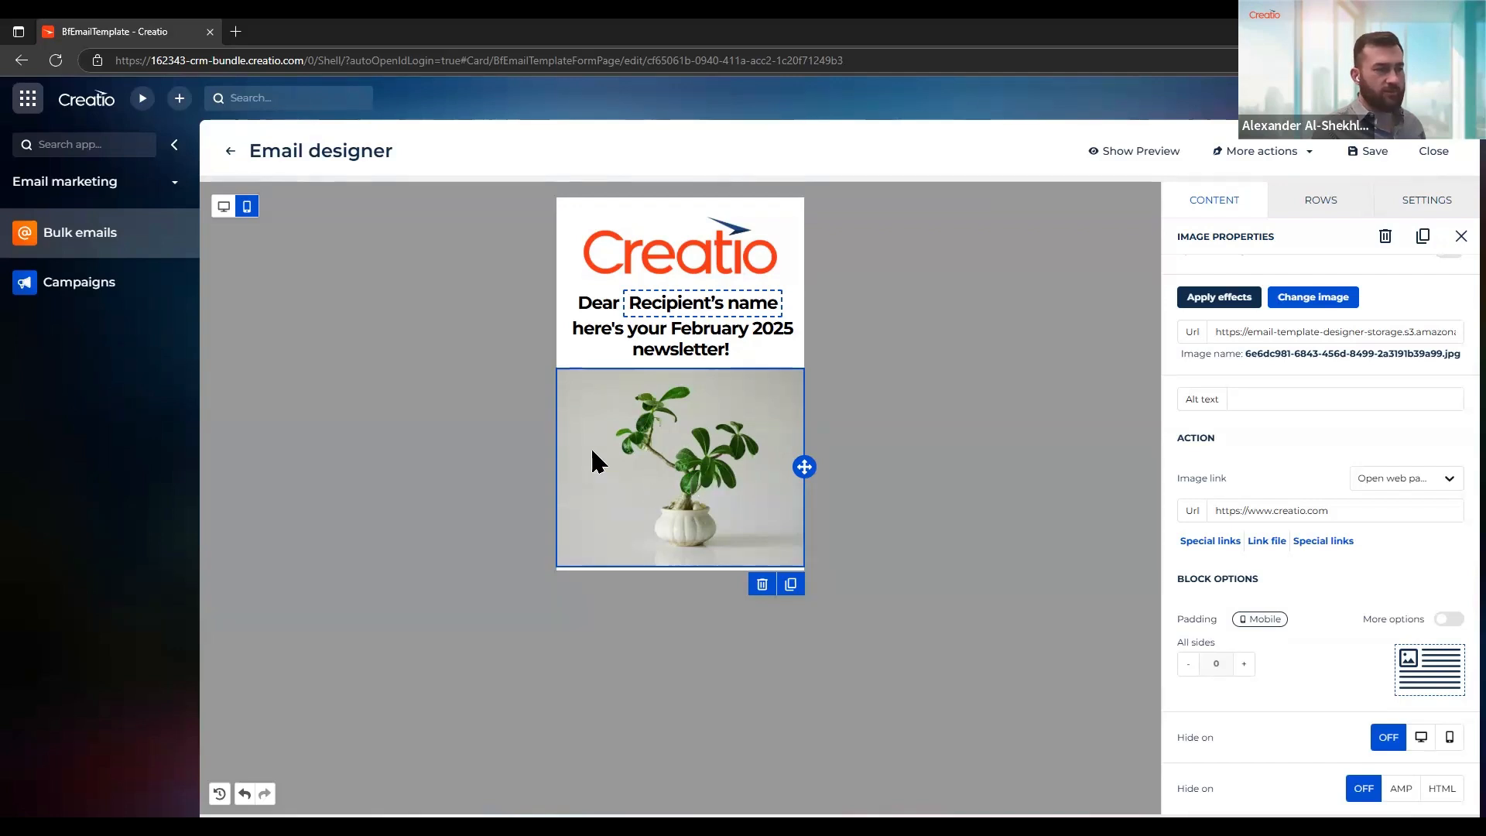
click(223, 205)
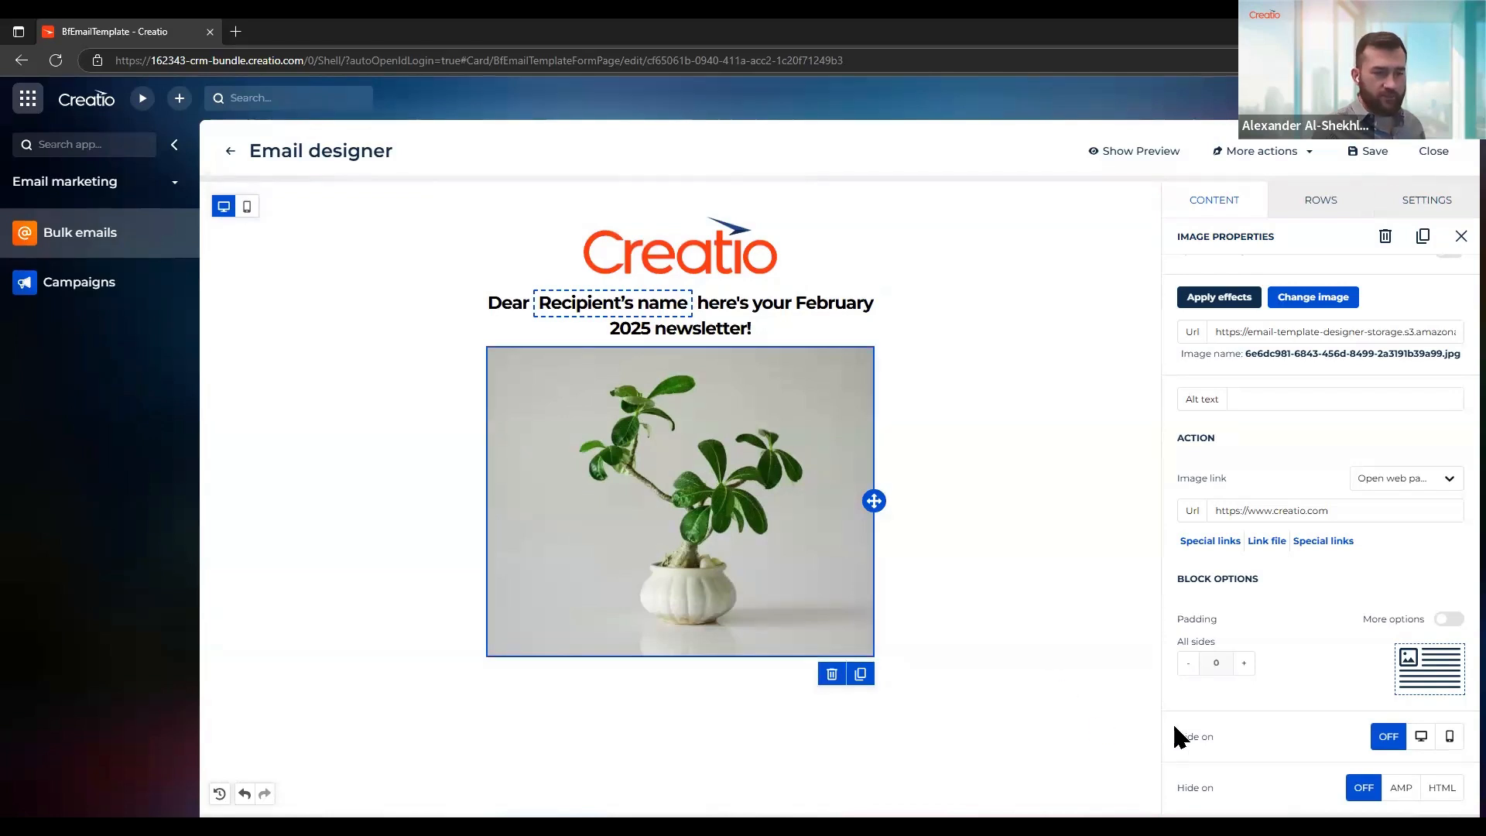
click(1450, 741)
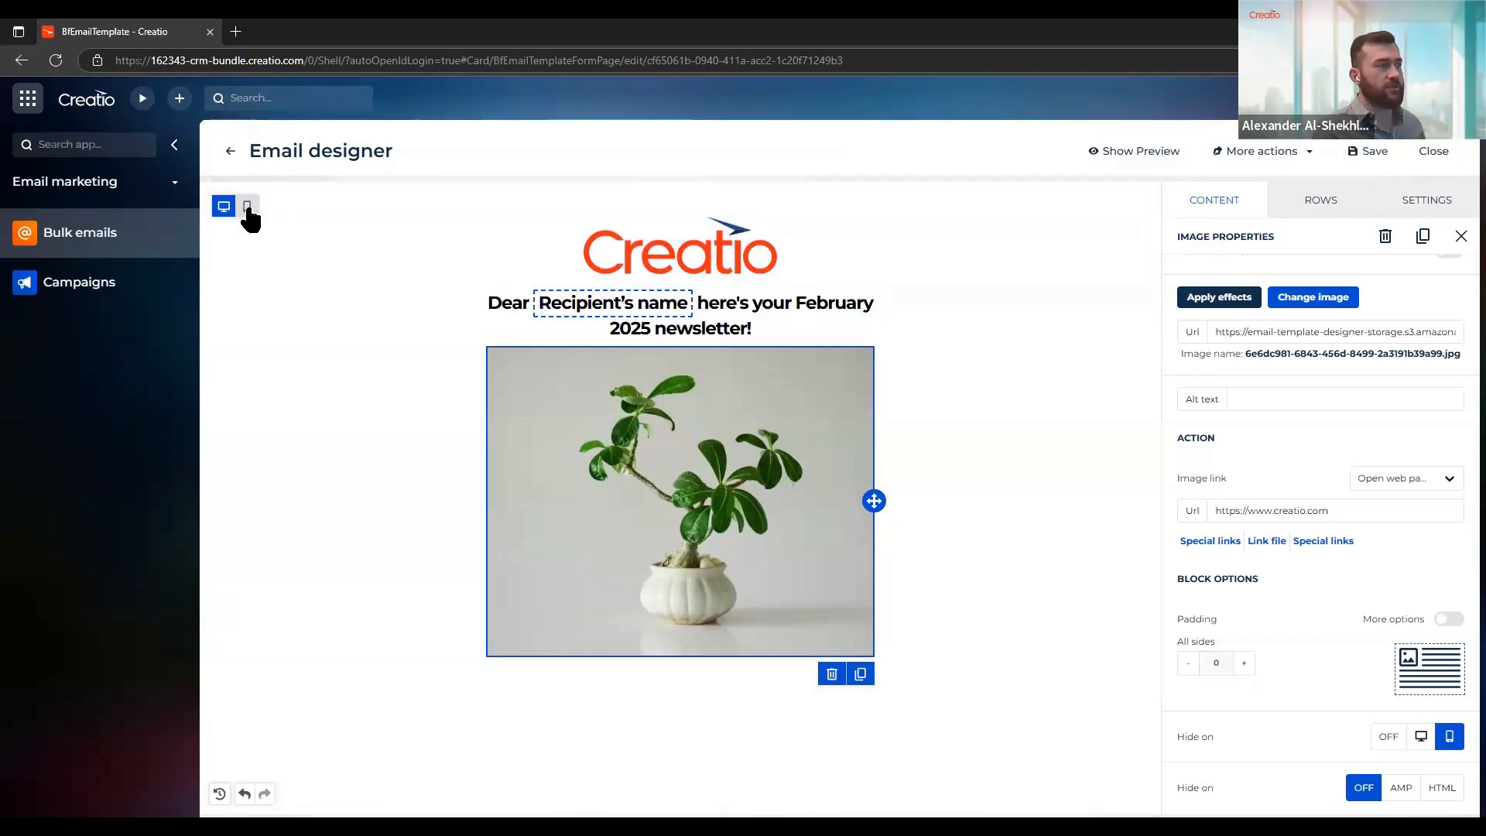
click(247, 207)
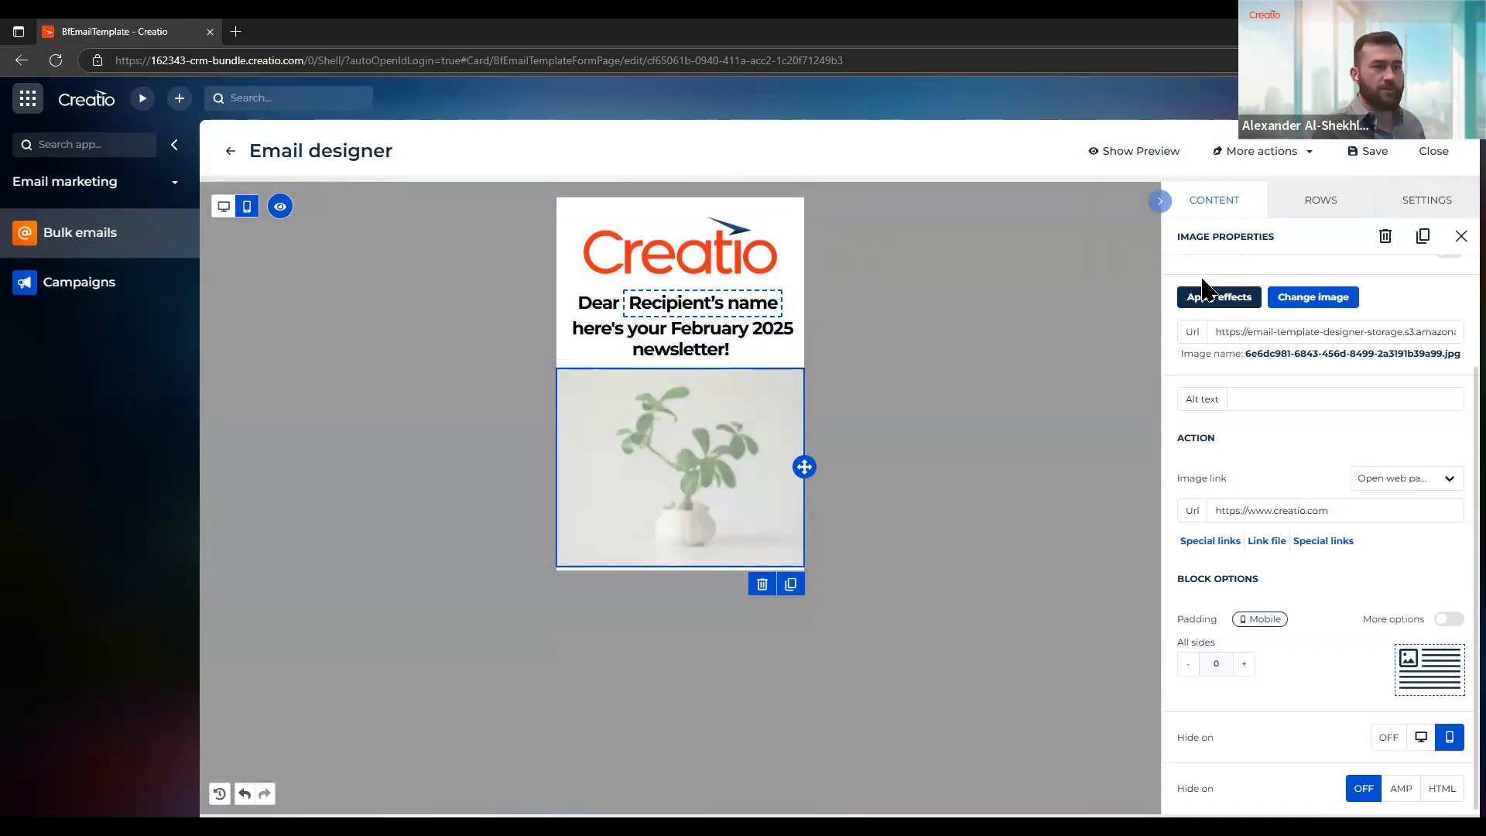
Add a new image block below the plant photo and open the file manager for its picture
scroll(1203, 224, up, 2)
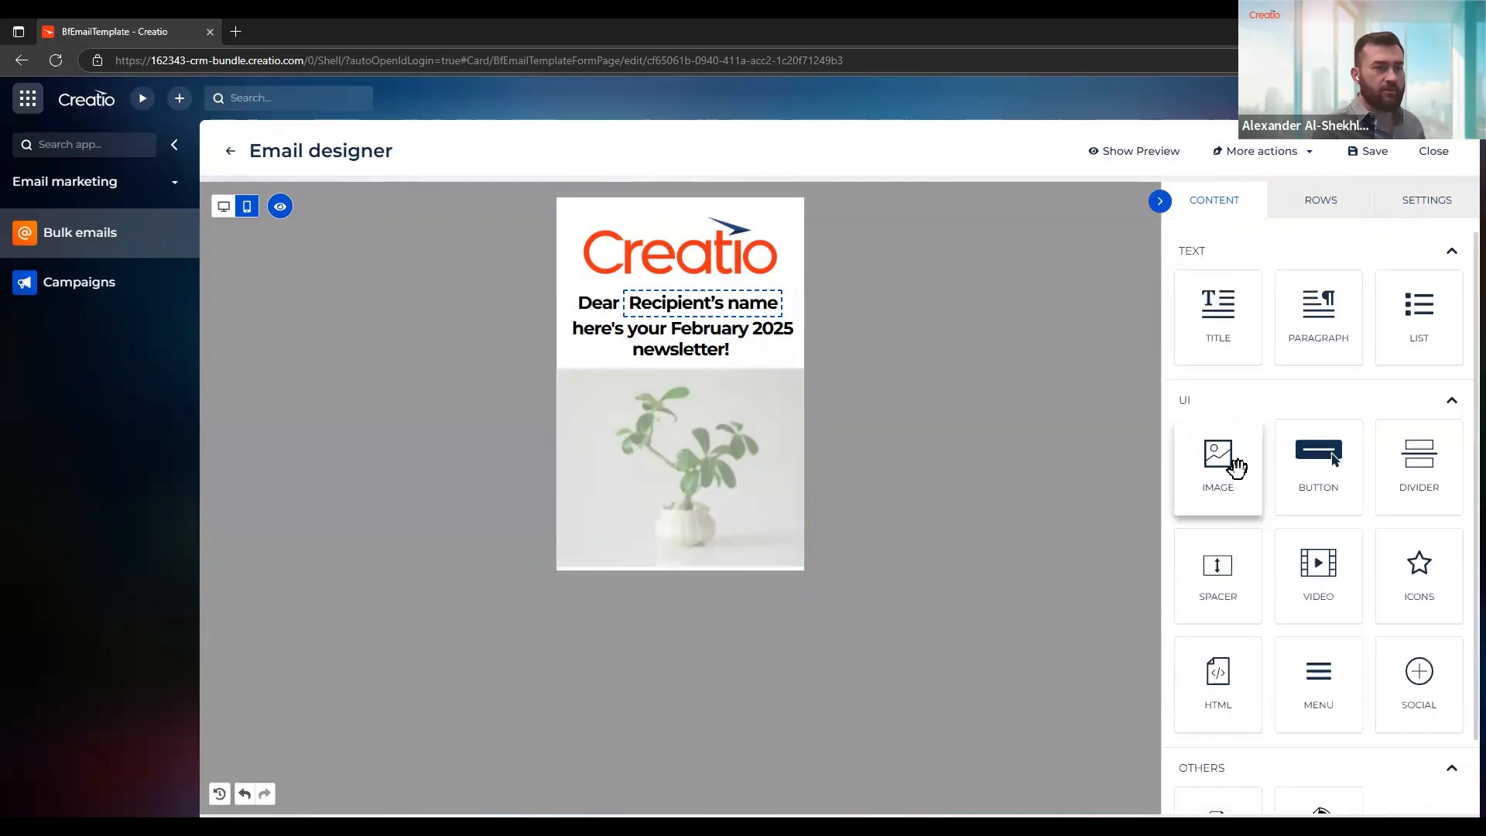
drag(1214, 464, 731, 553)
click(685, 666)
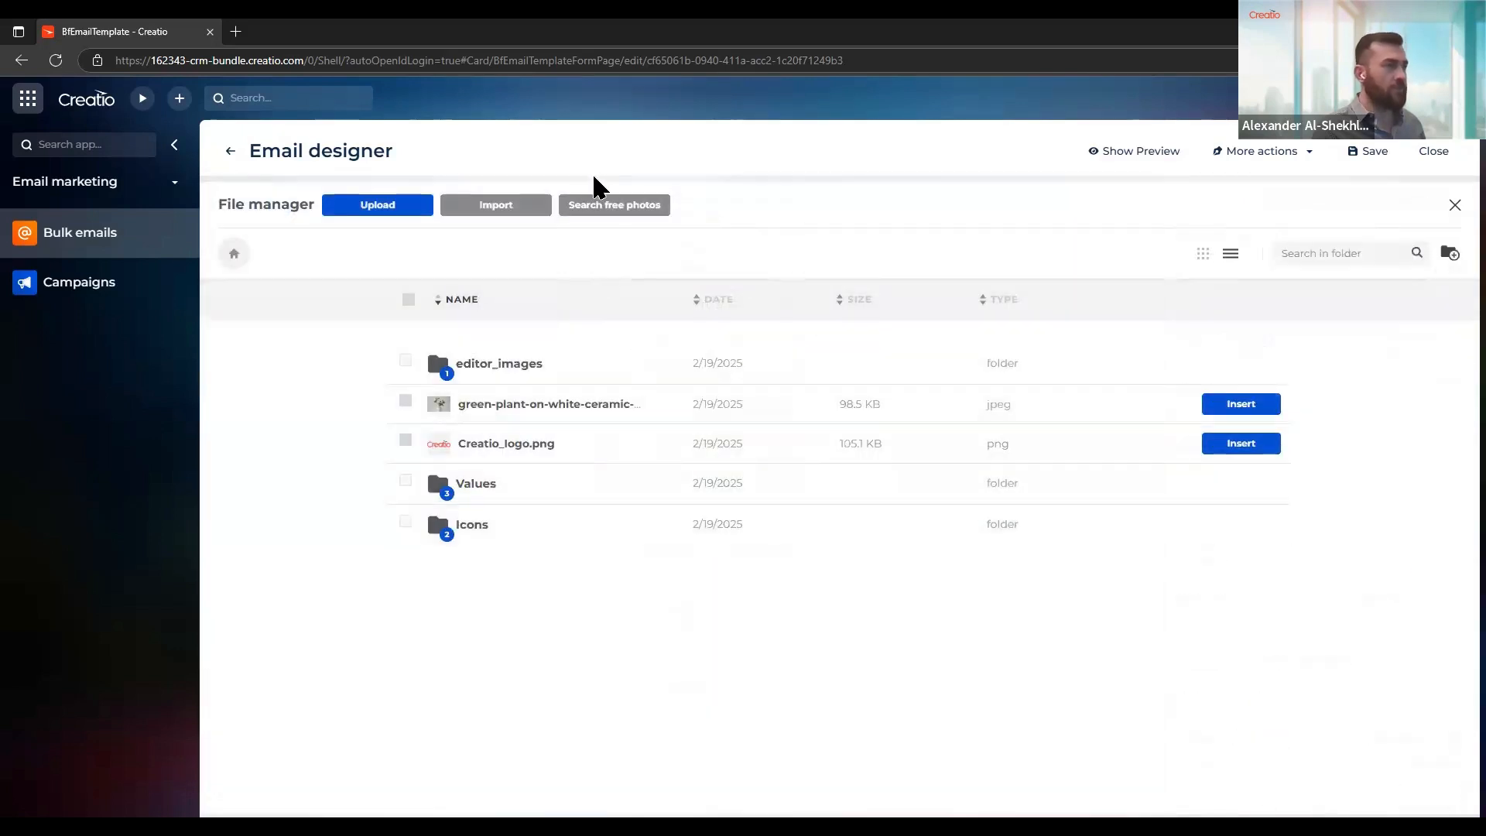
Search the free stock photos for "bonsai"
click(611, 209)
click(796, 508)
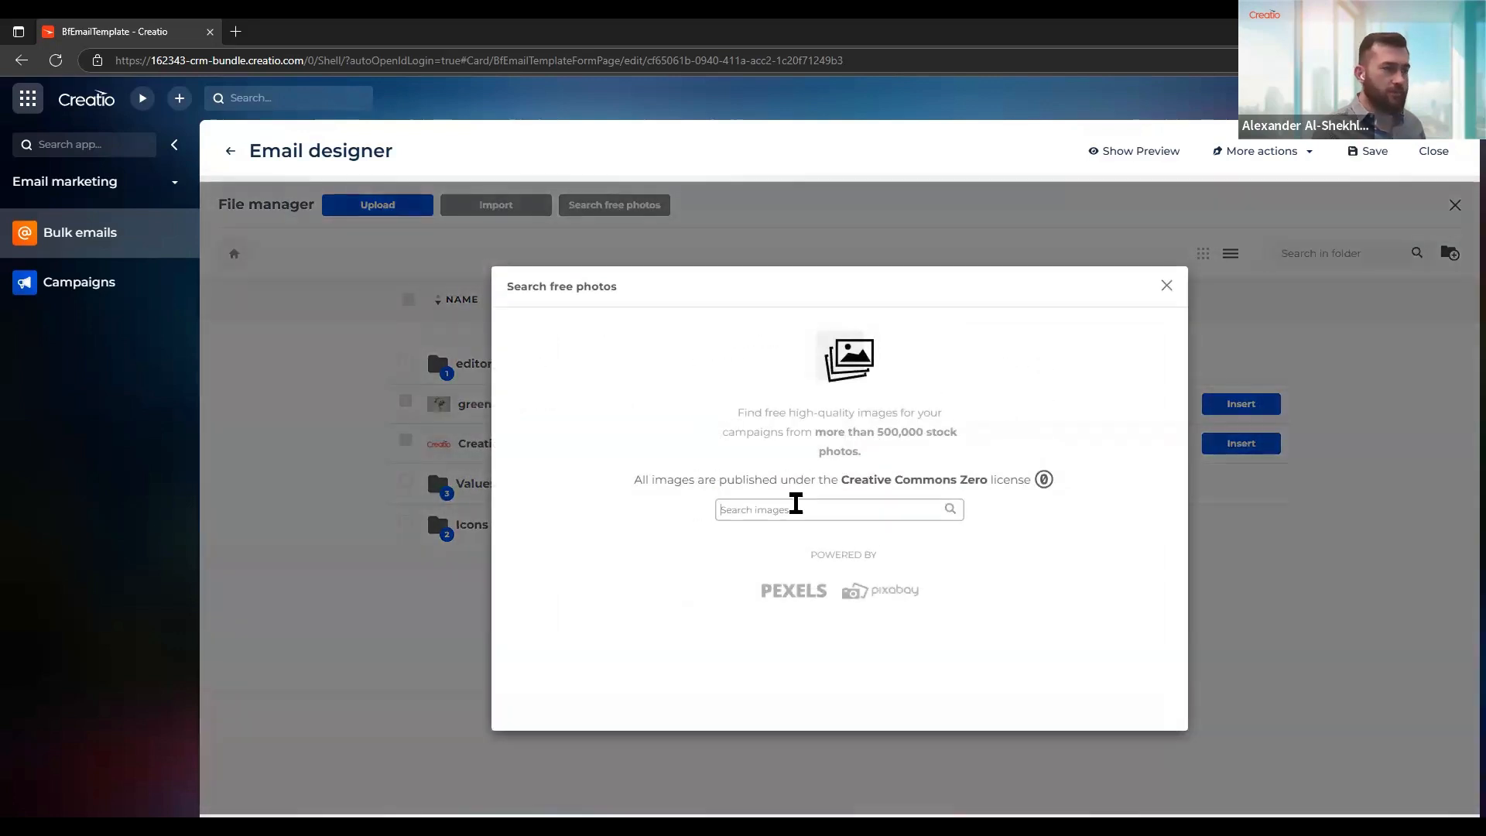
text(bo)
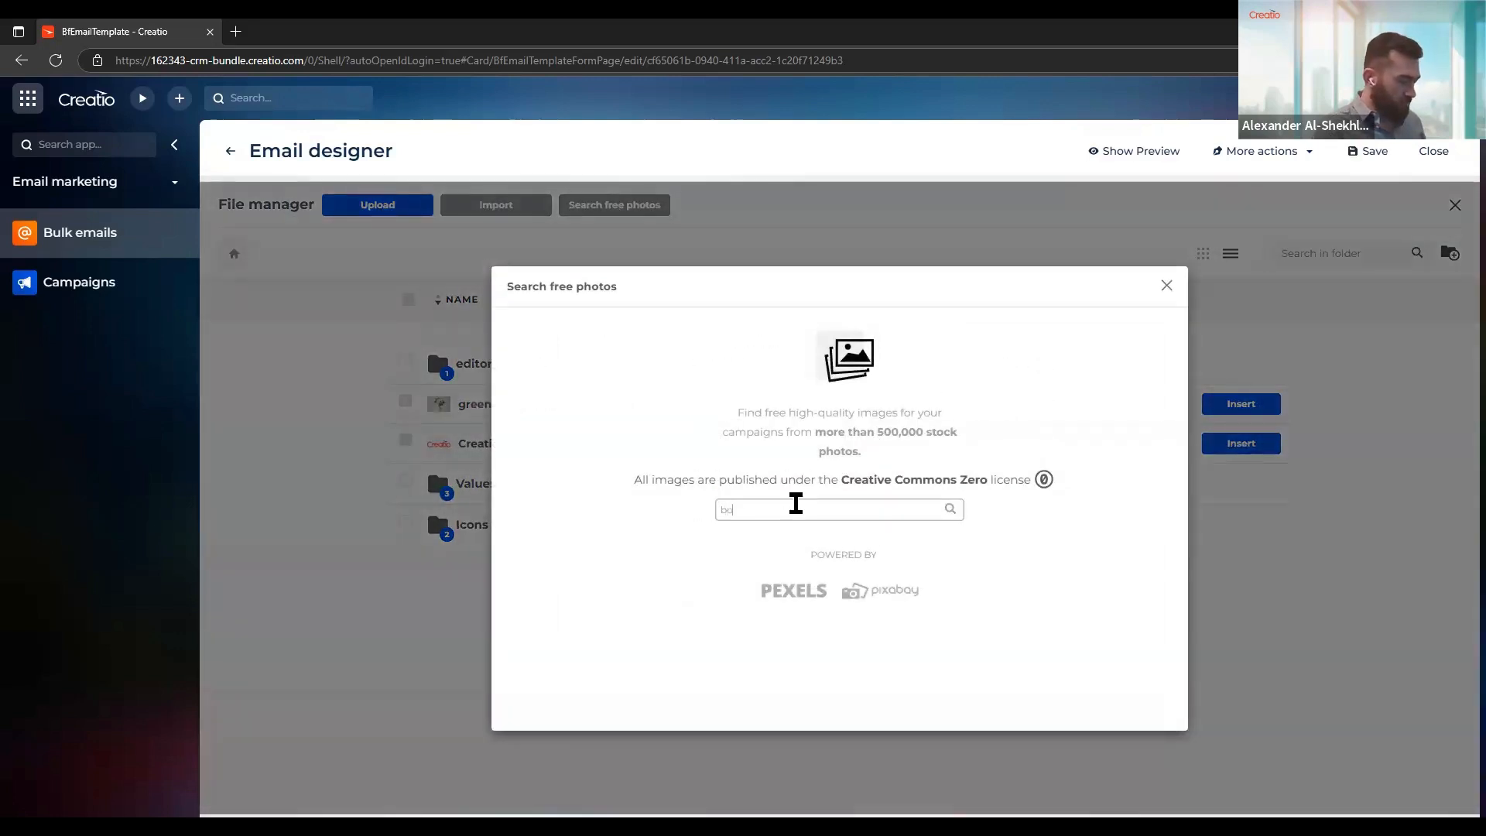
text(nsai)
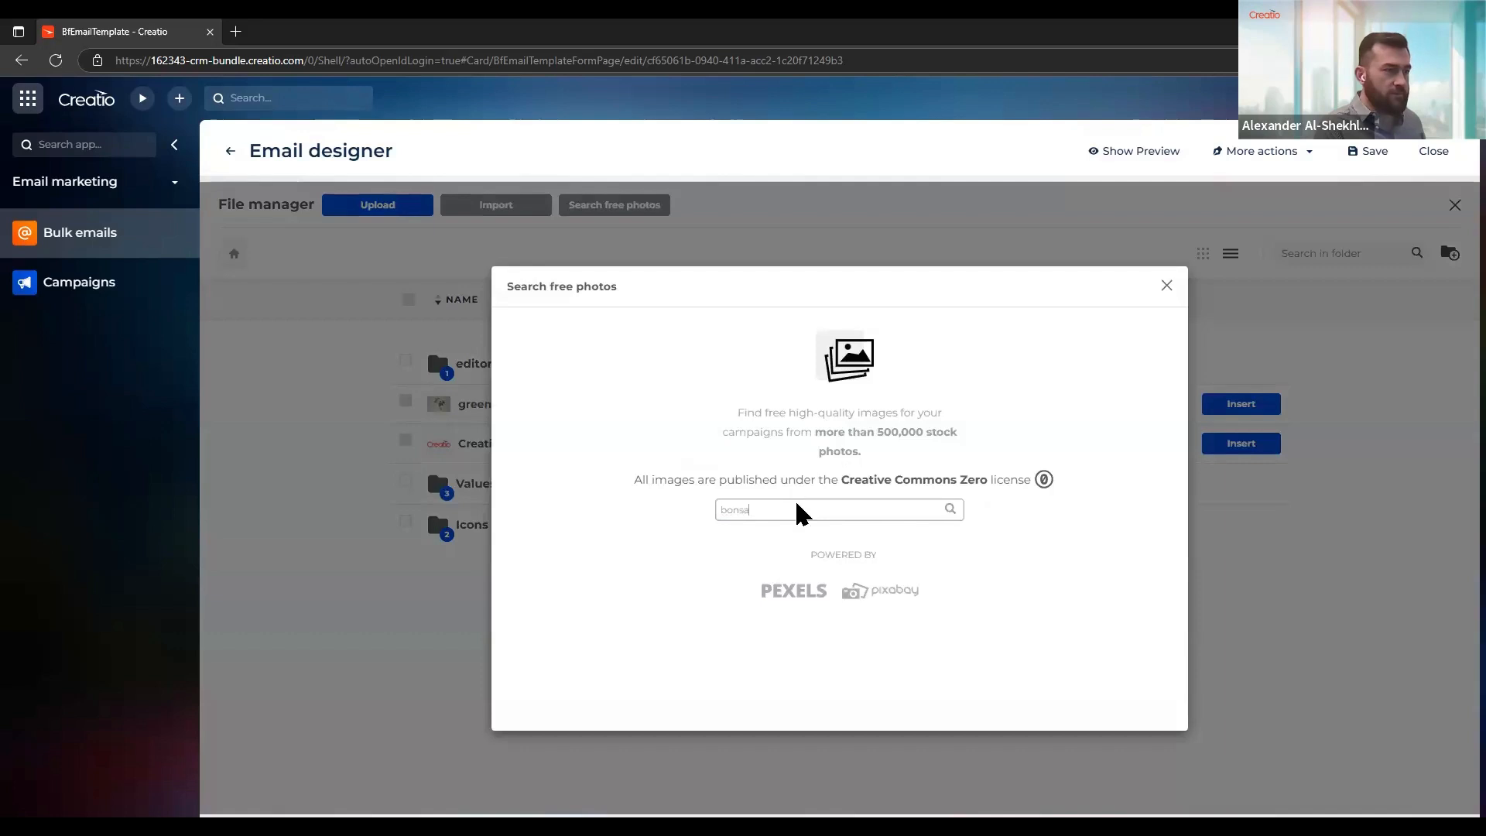
key(Return)
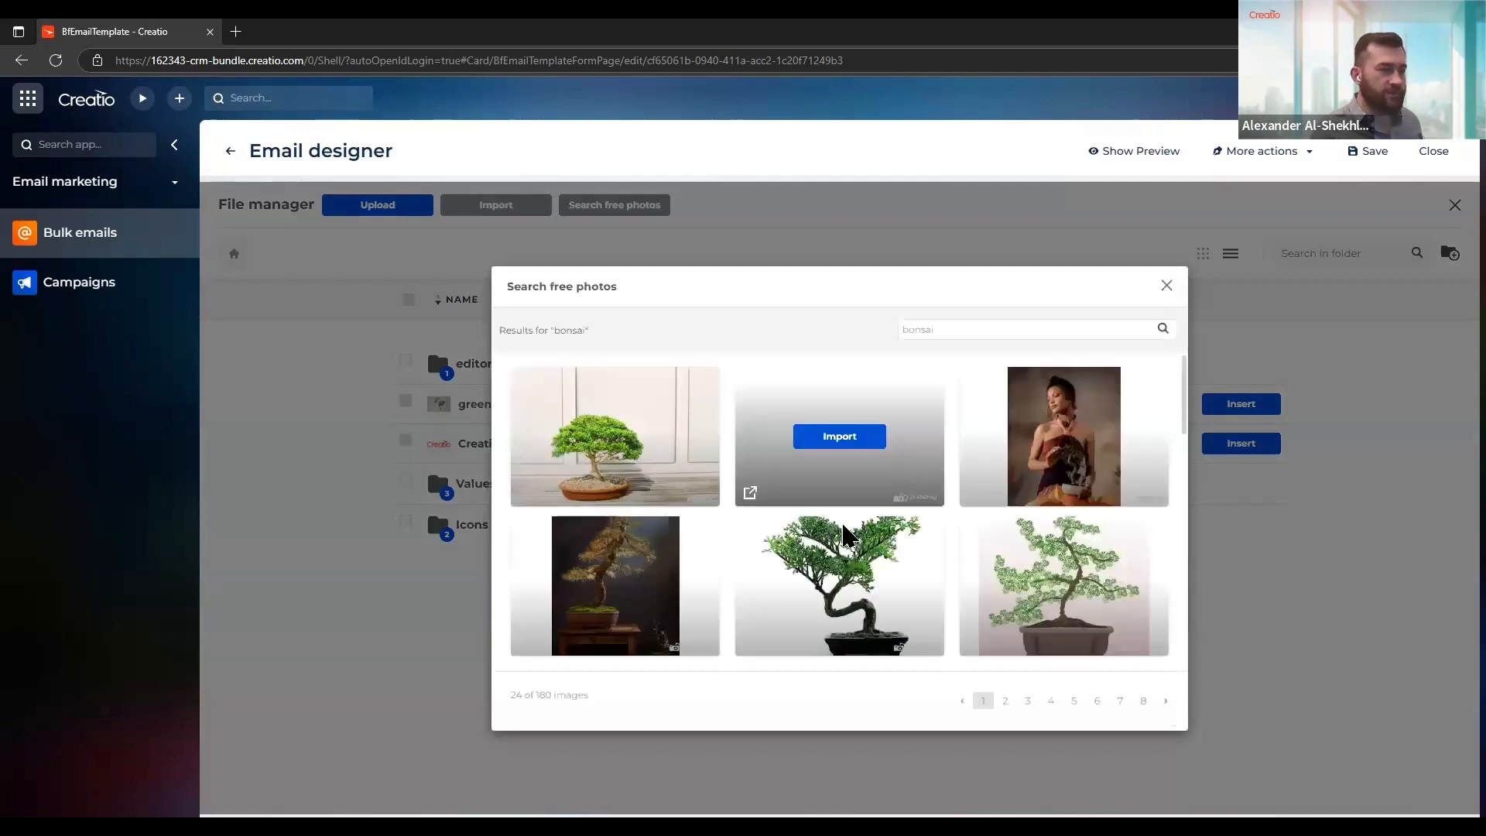
Import the photo of the potted bonsai against a dark background and insert it into the new image block
scroll(845, 533, down, 1)
scroll(849, 532, down, 2)
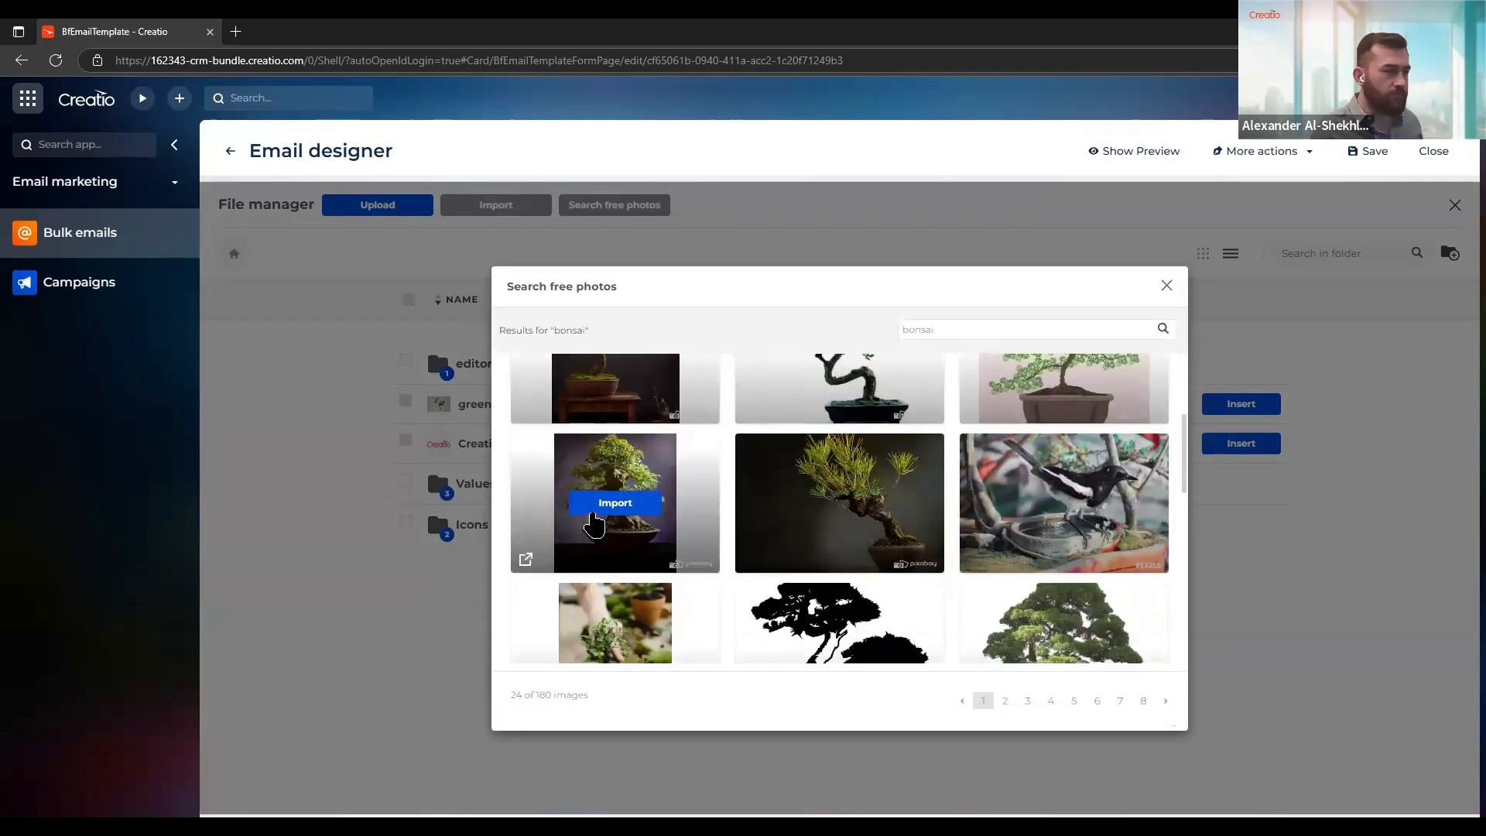
click(617, 504)
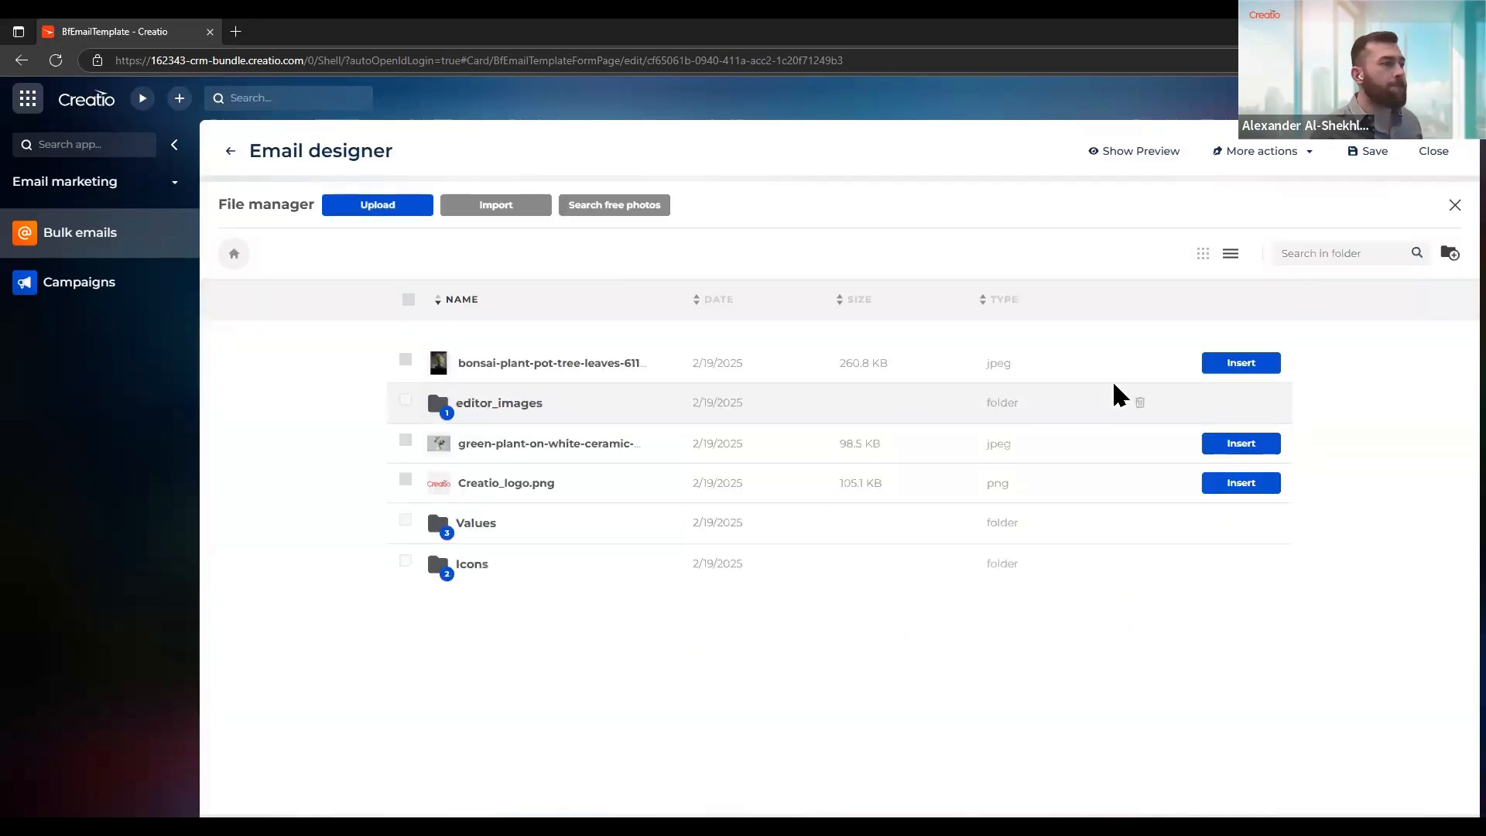
click(1257, 367)
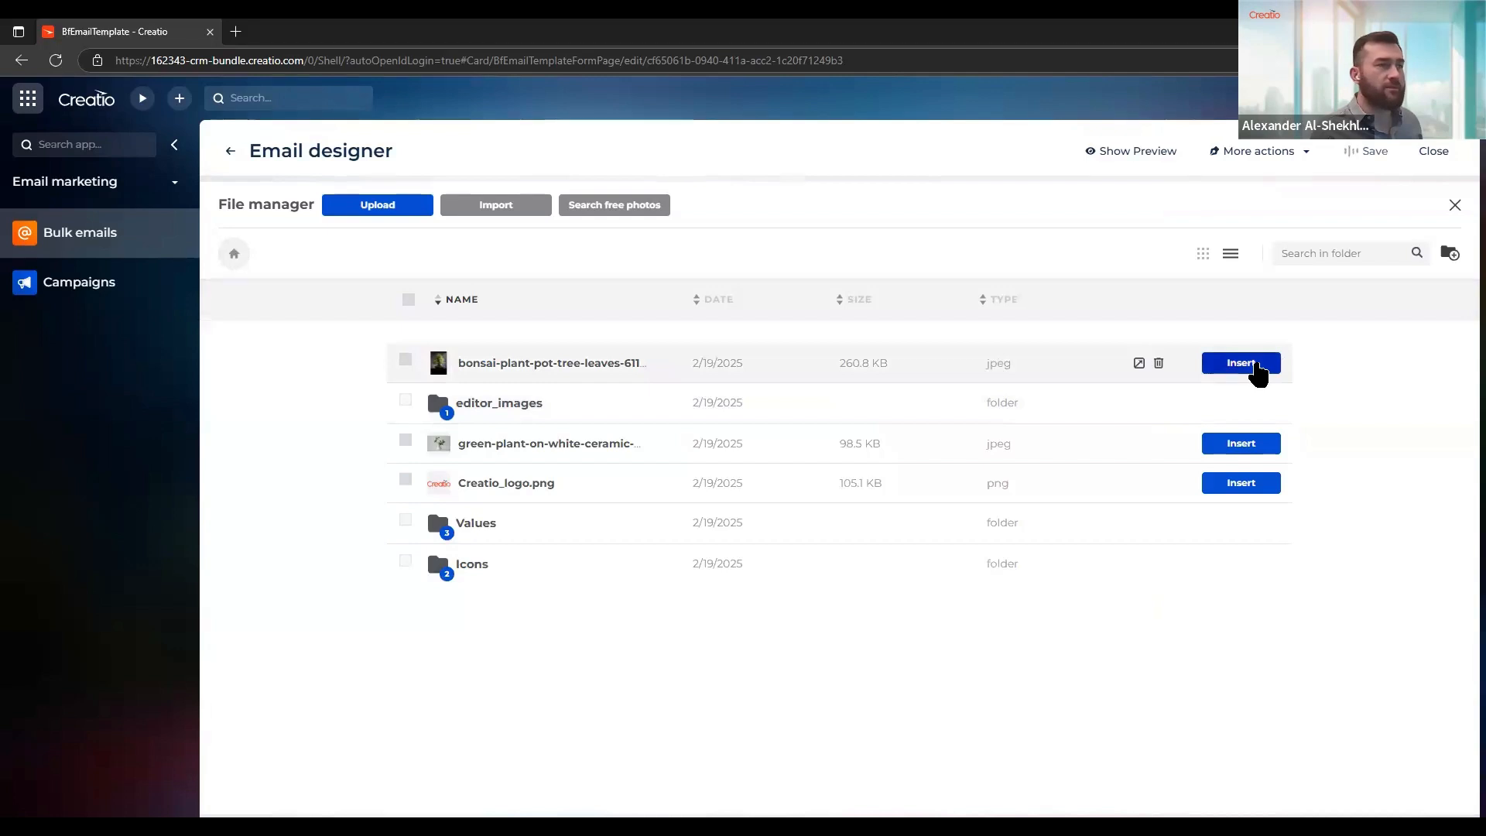
Set the bonsai image to be hidden on desktop and compare the email in the desktop and mobile layouts
scroll(957, 379, down, 2)
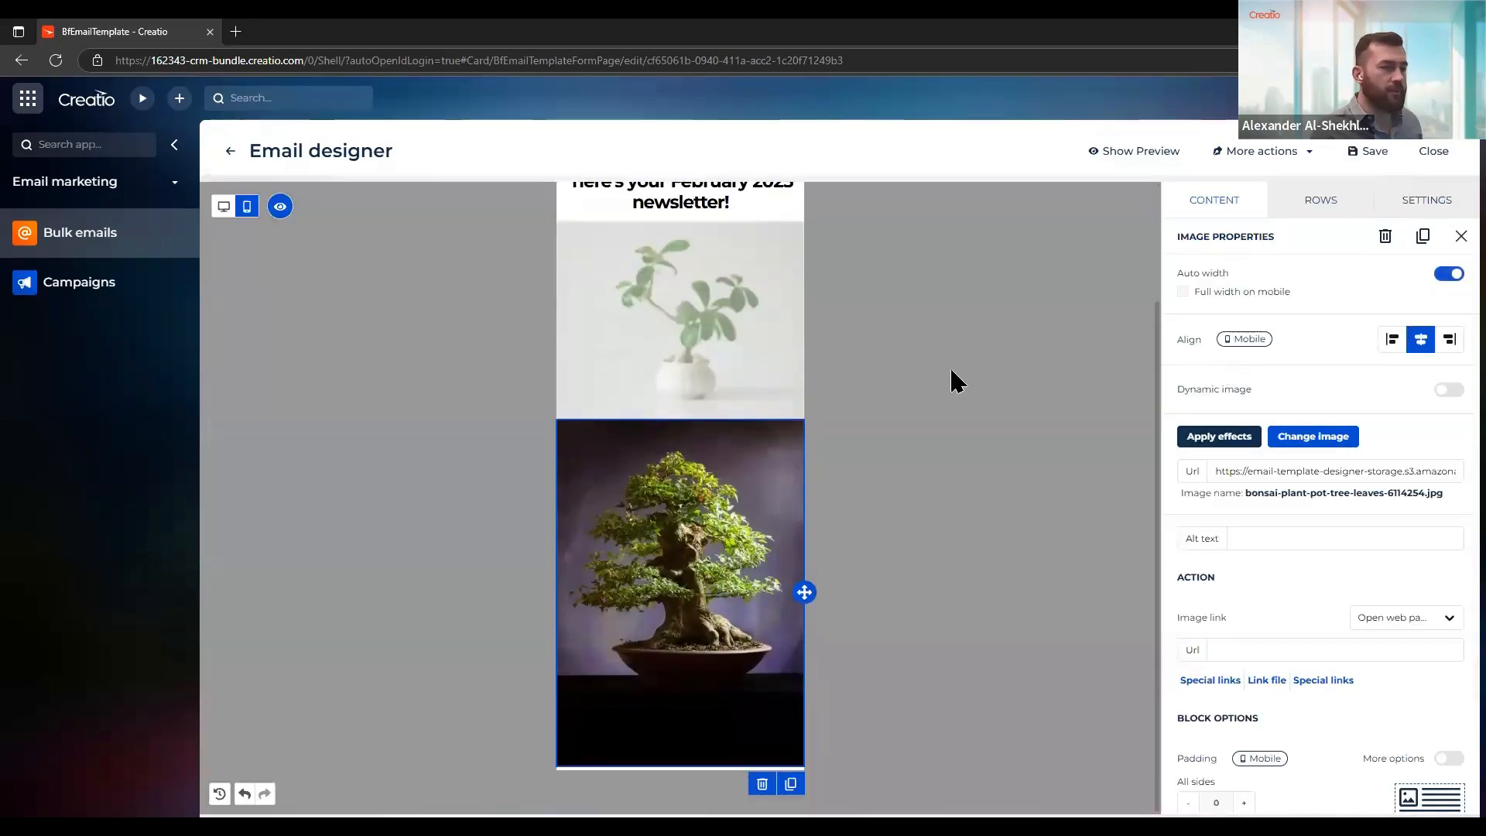
scroll(1222, 587, down, 3)
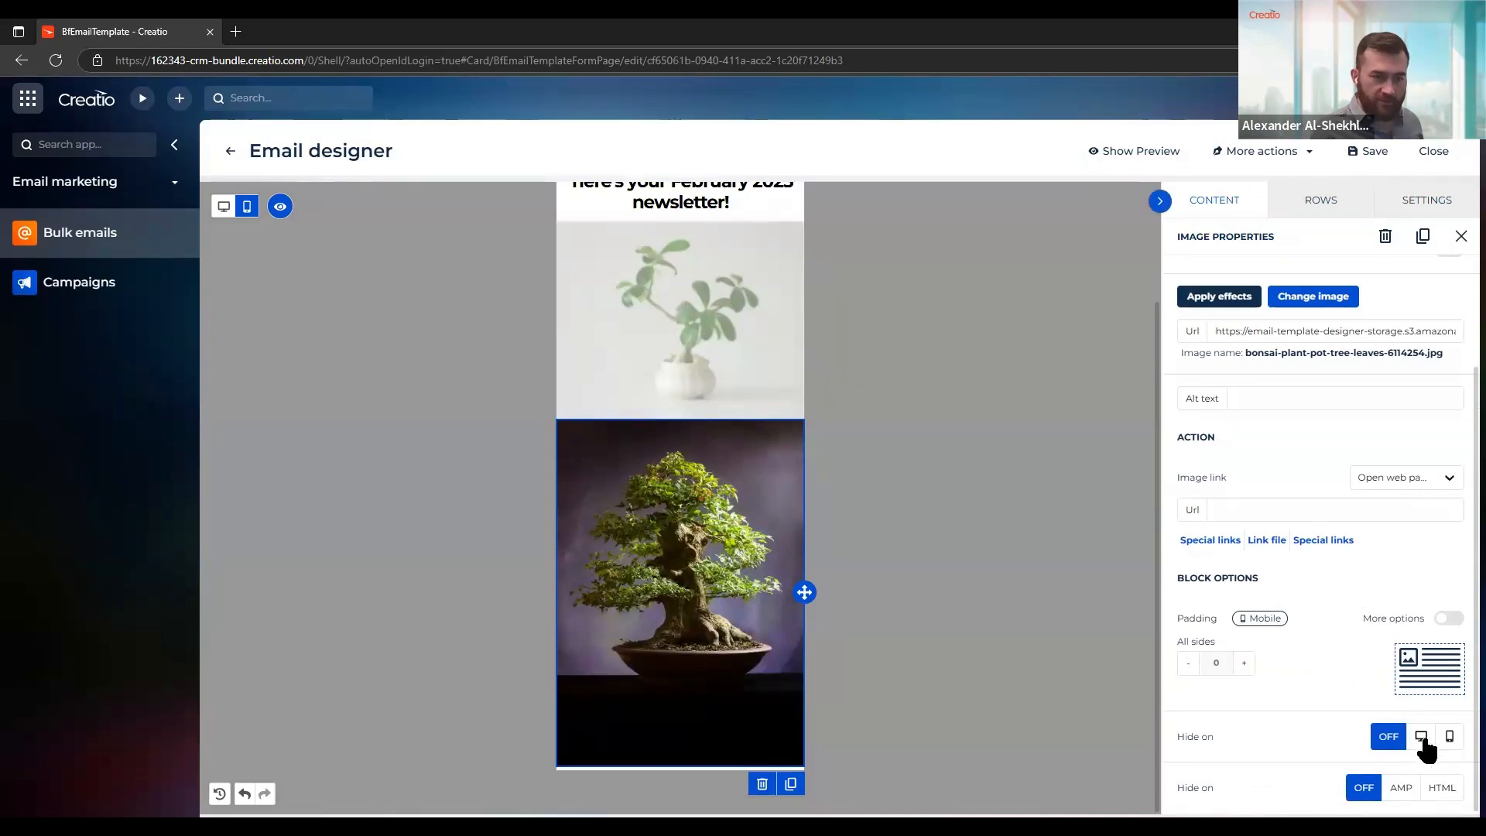
click(1423, 735)
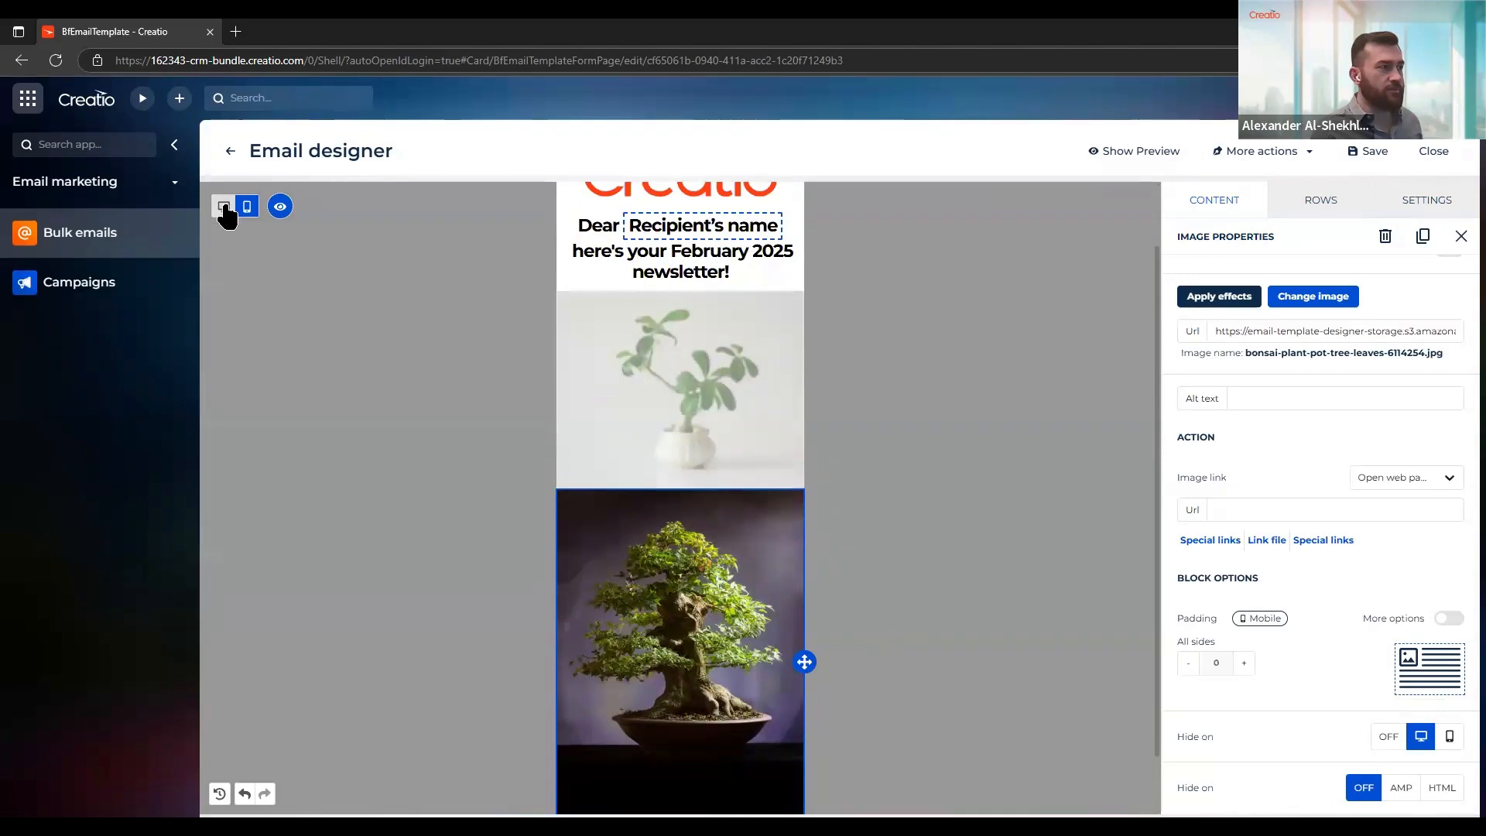
click(224, 207)
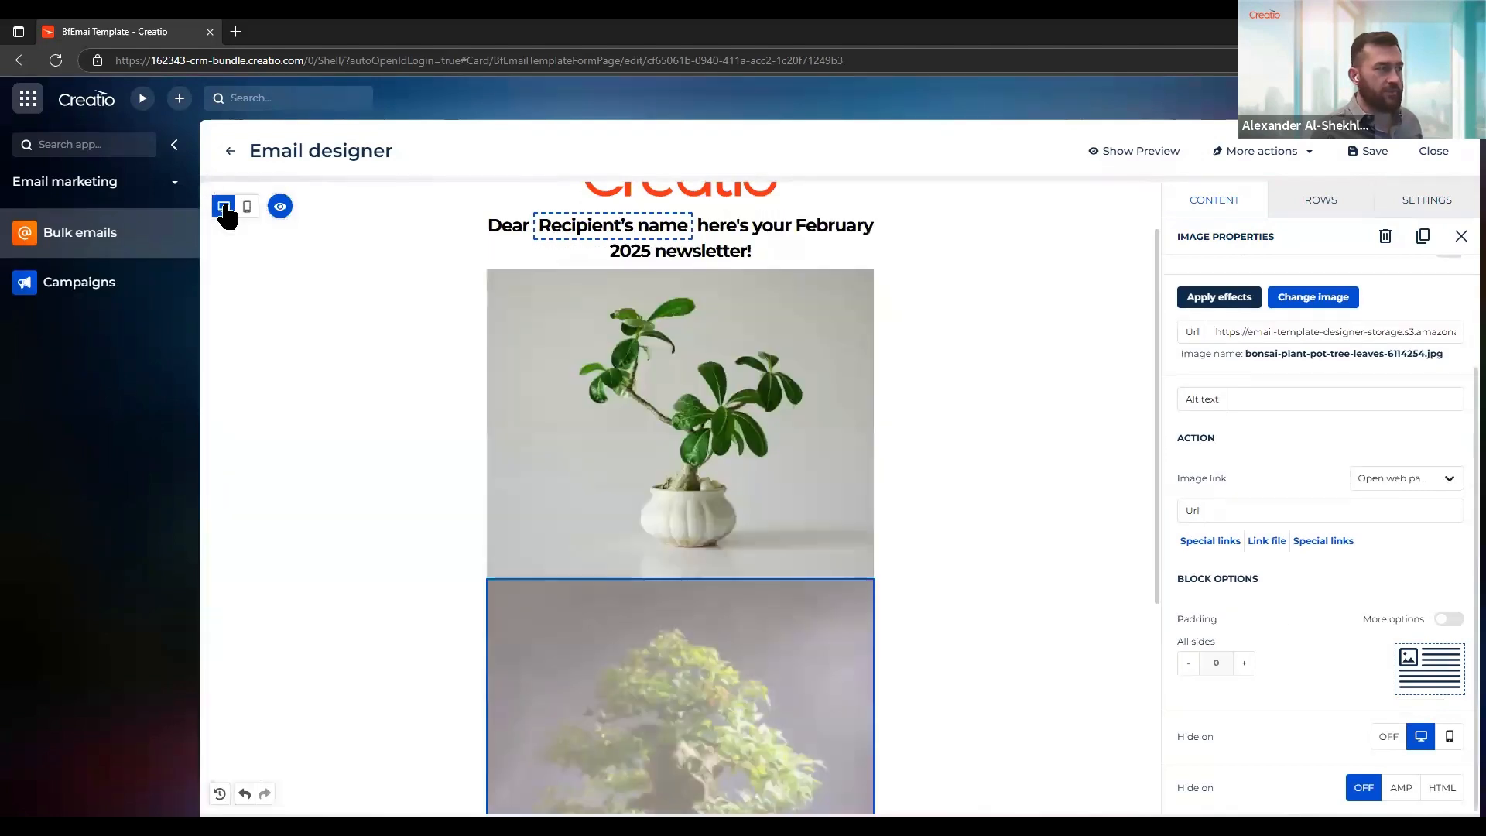
scroll(638, 528, down, 3)
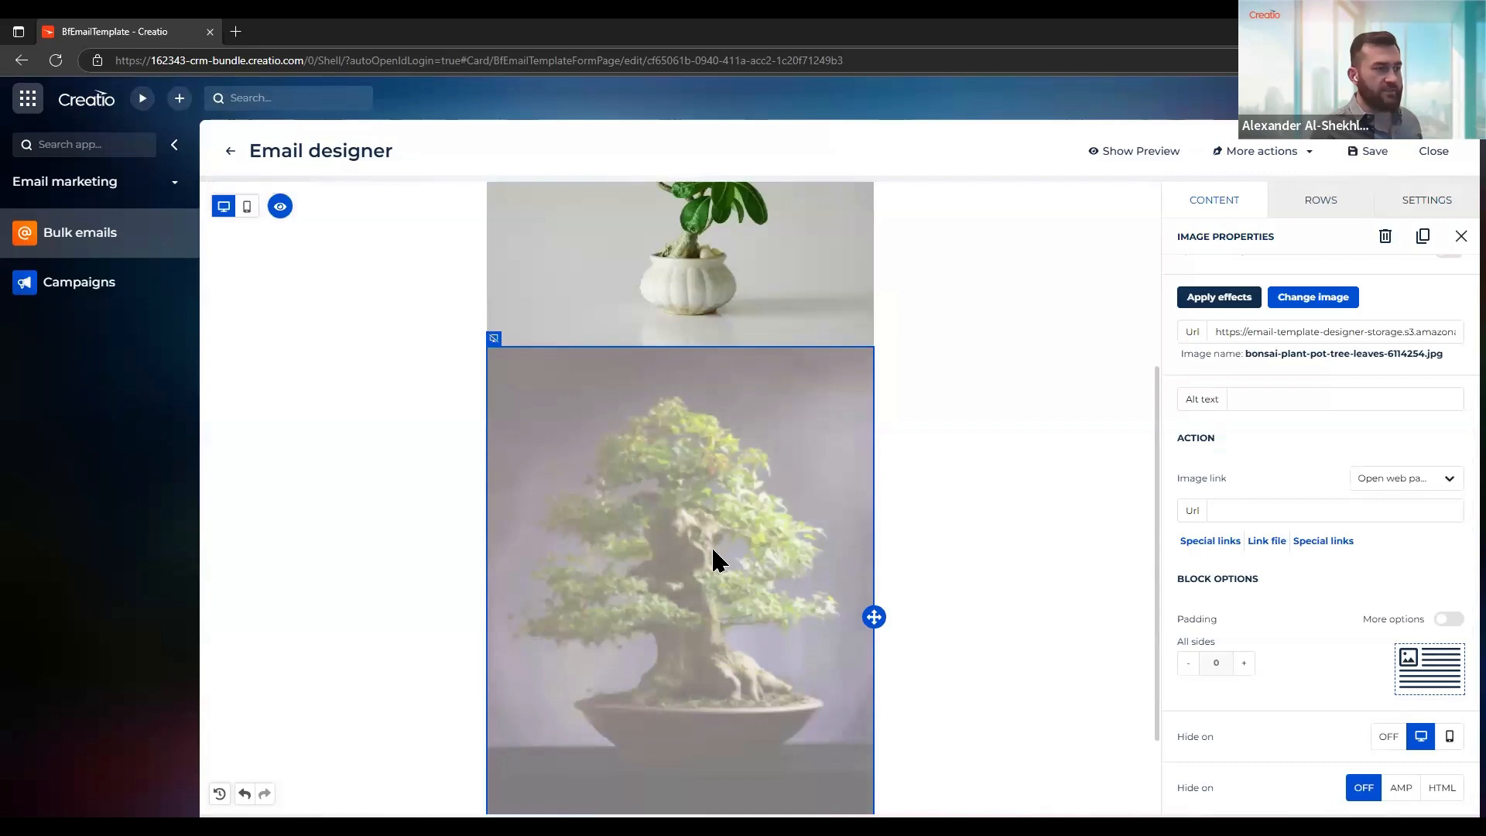
scroll(706, 545, up, 2)
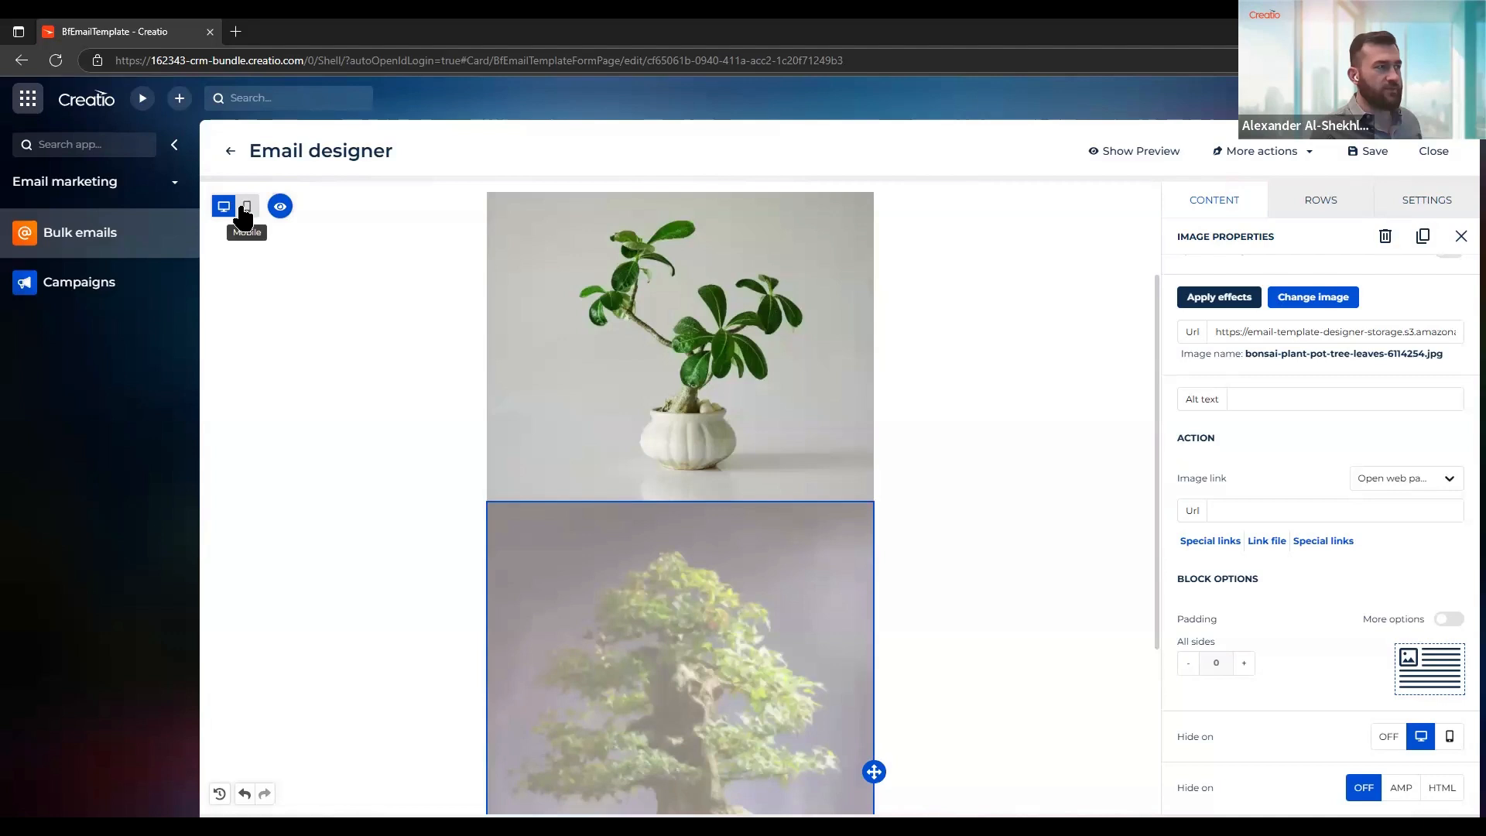
click(245, 210)
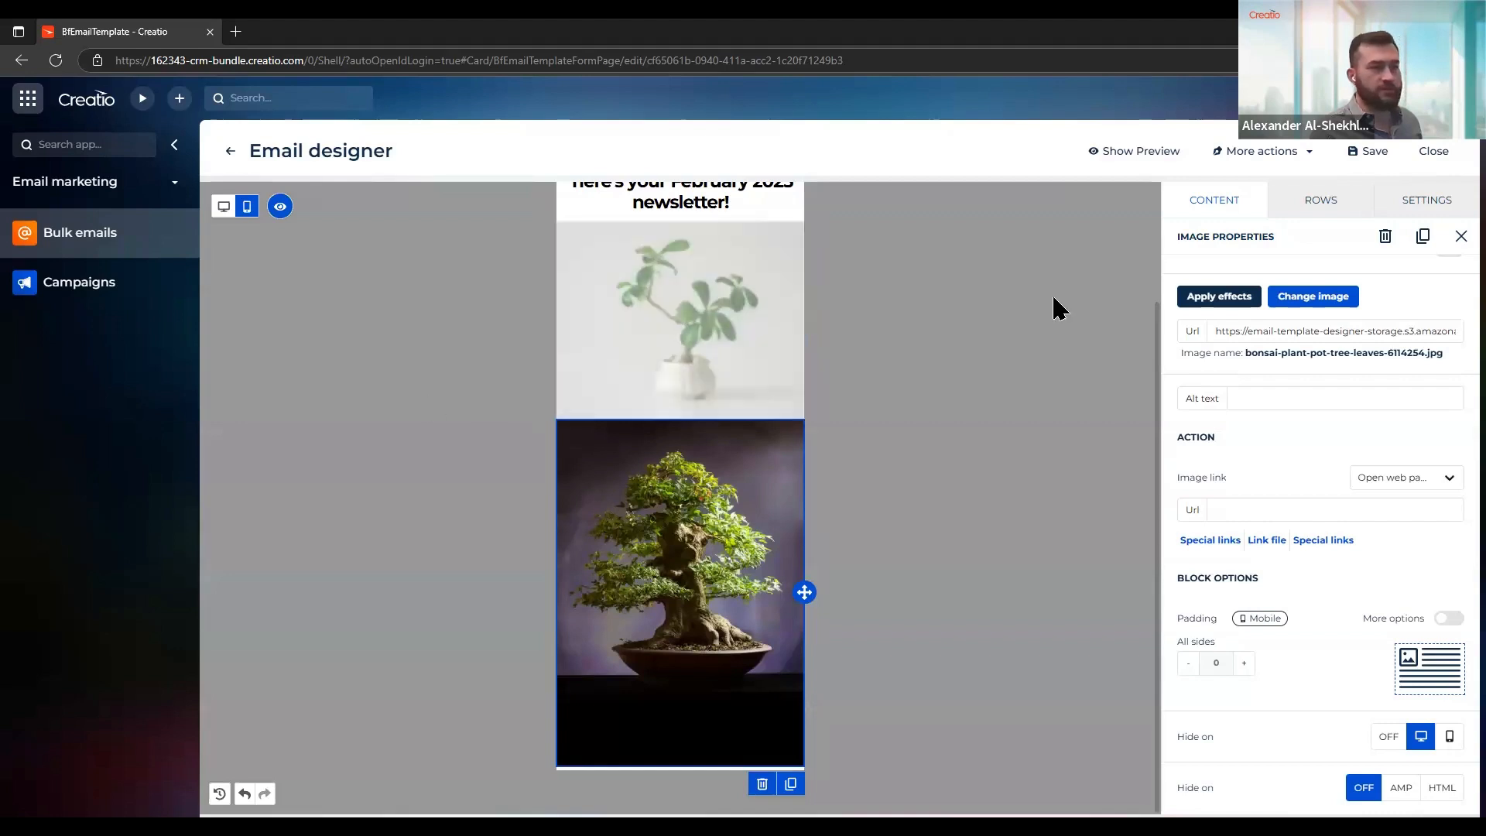
Preview the email and compare its mobile and desktop versions
click(1150, 162)
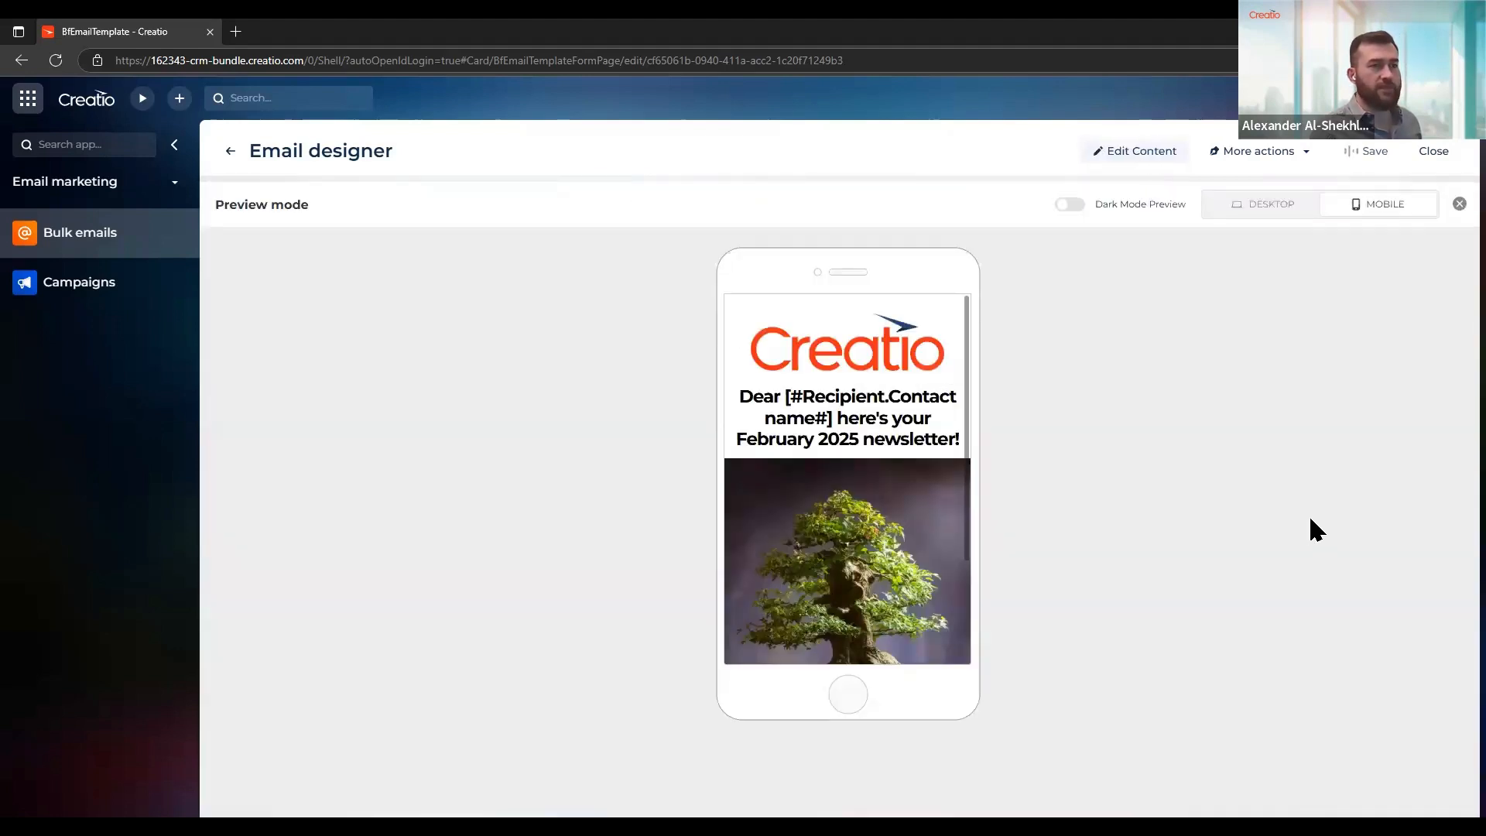
scroll(911, 314, down, 2)
scroll(911, 314, up, 2)
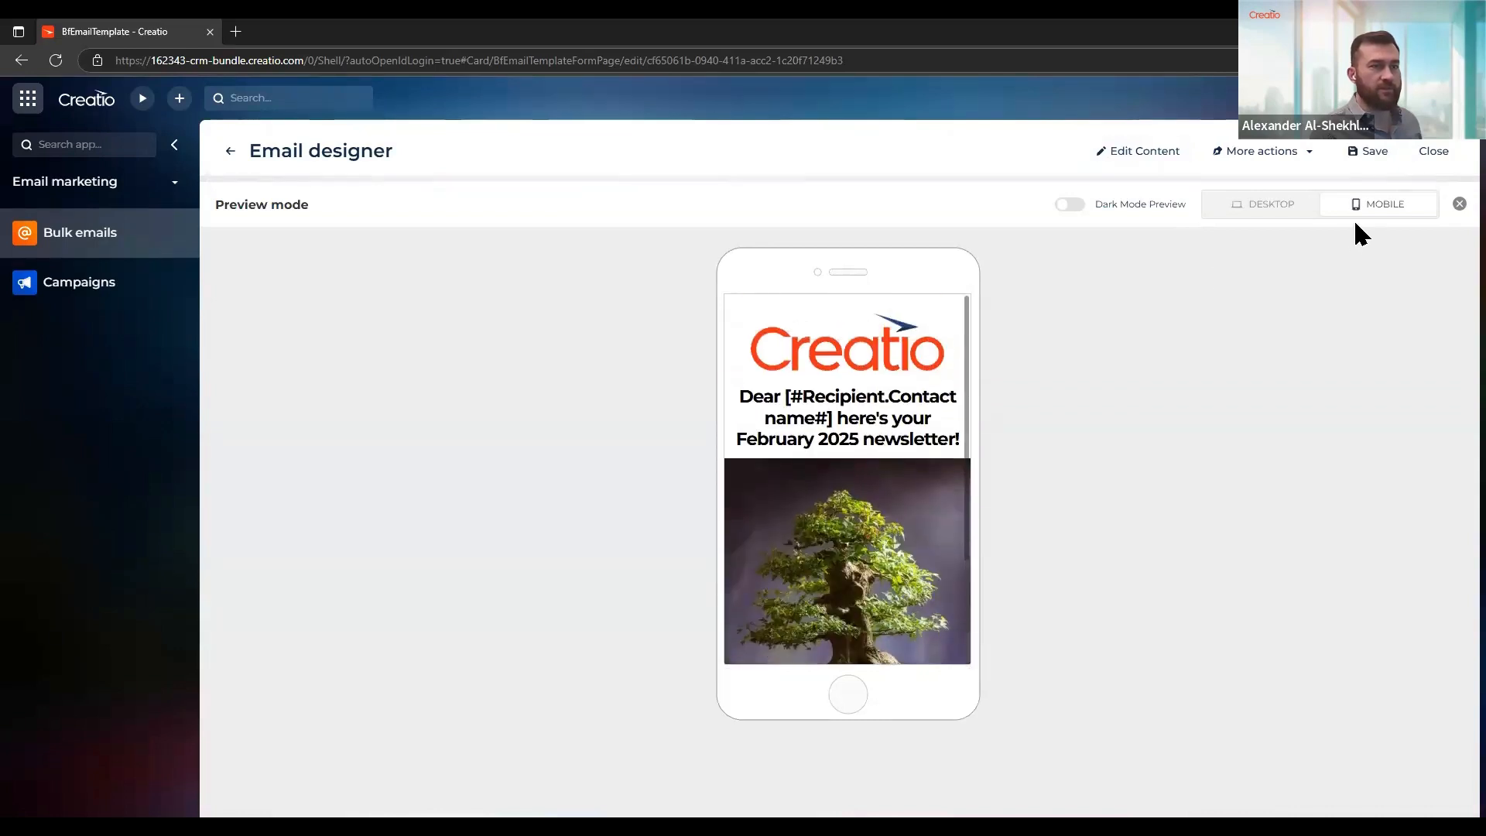
click(1273, 208)
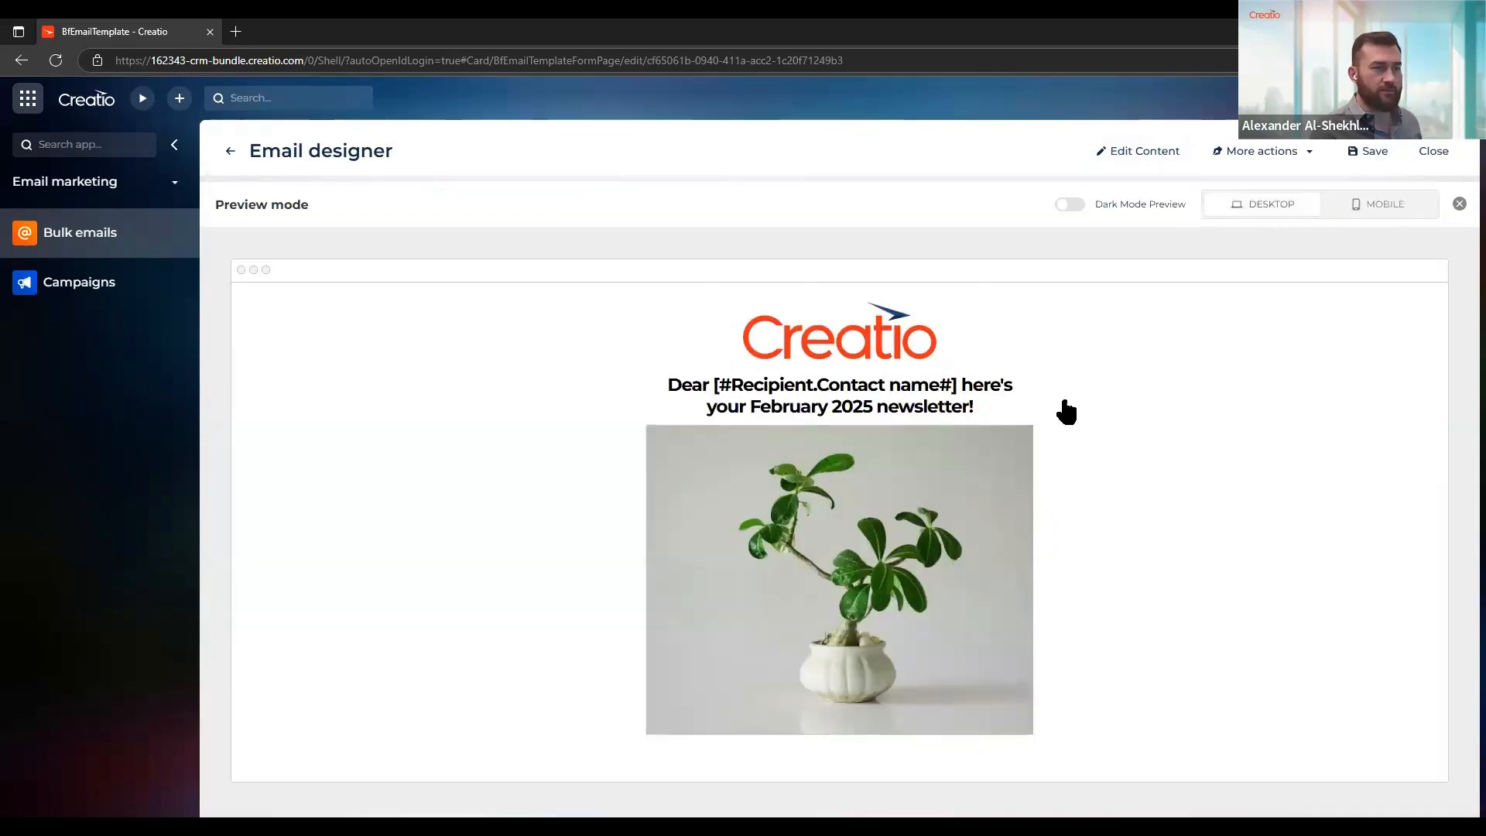
click(1389, 207)
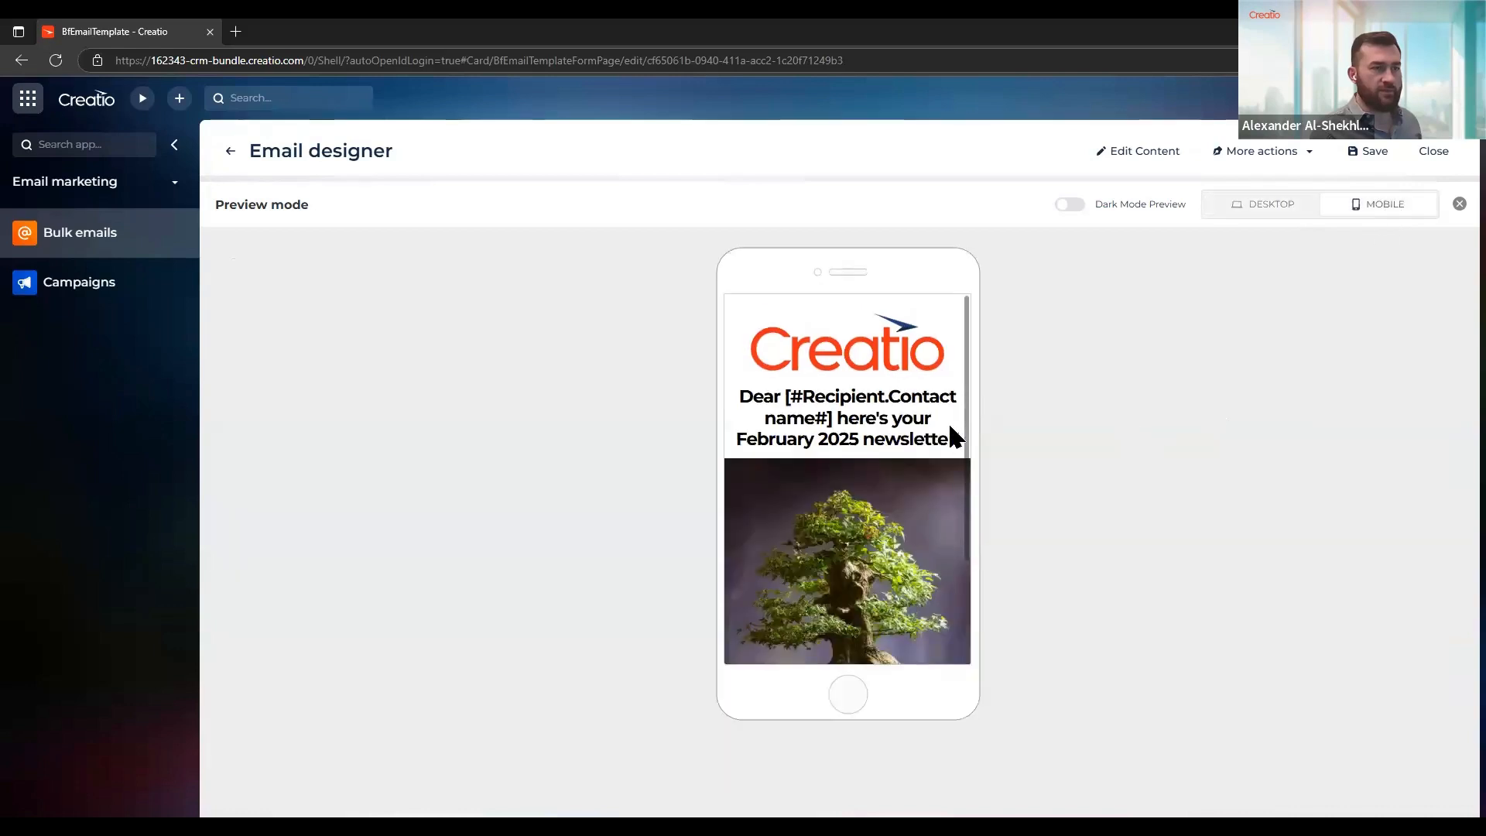
scroll(852, 454, down, 2)
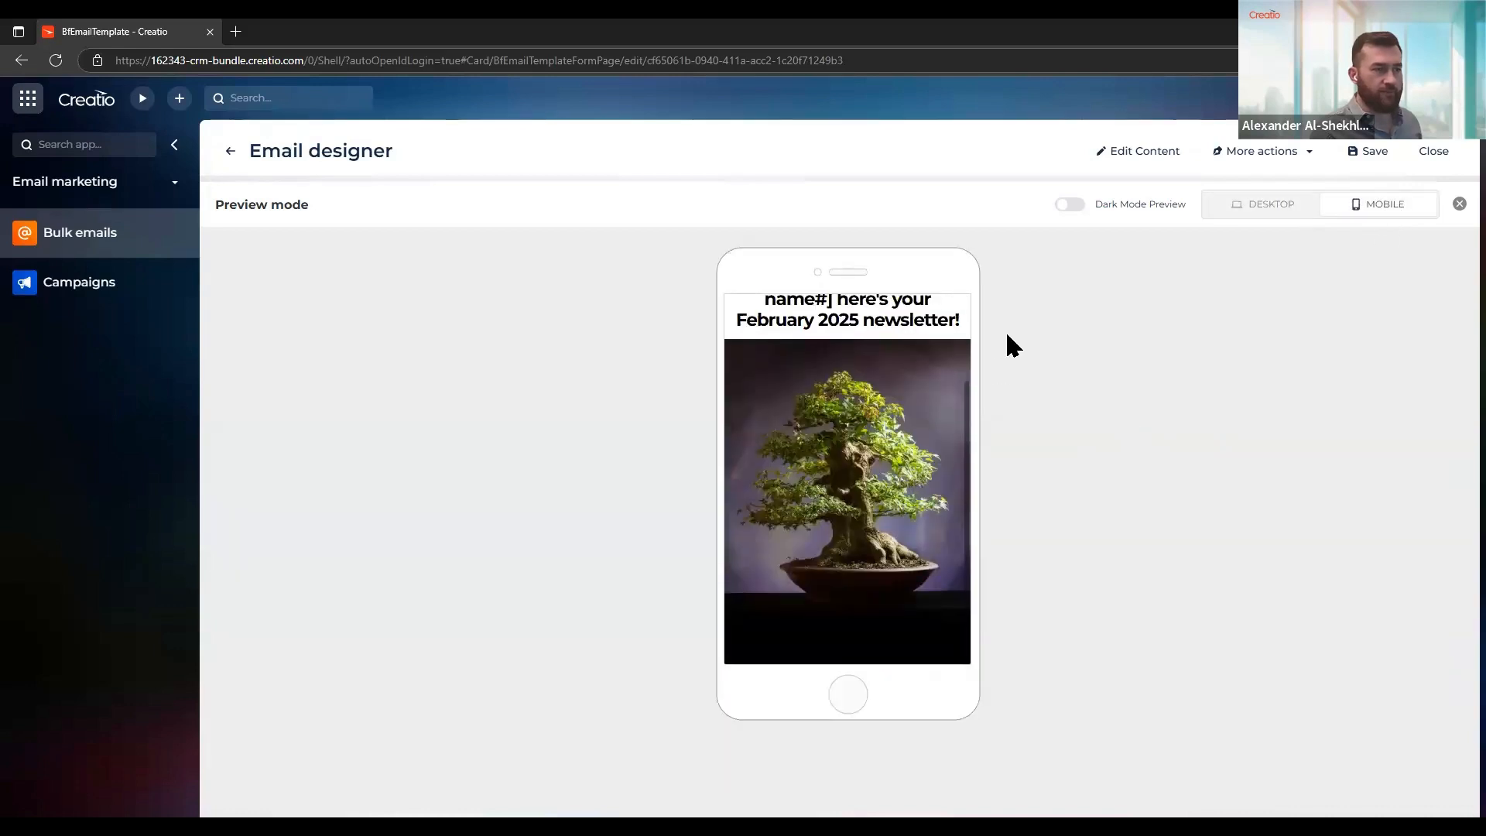
click(1266, 209)
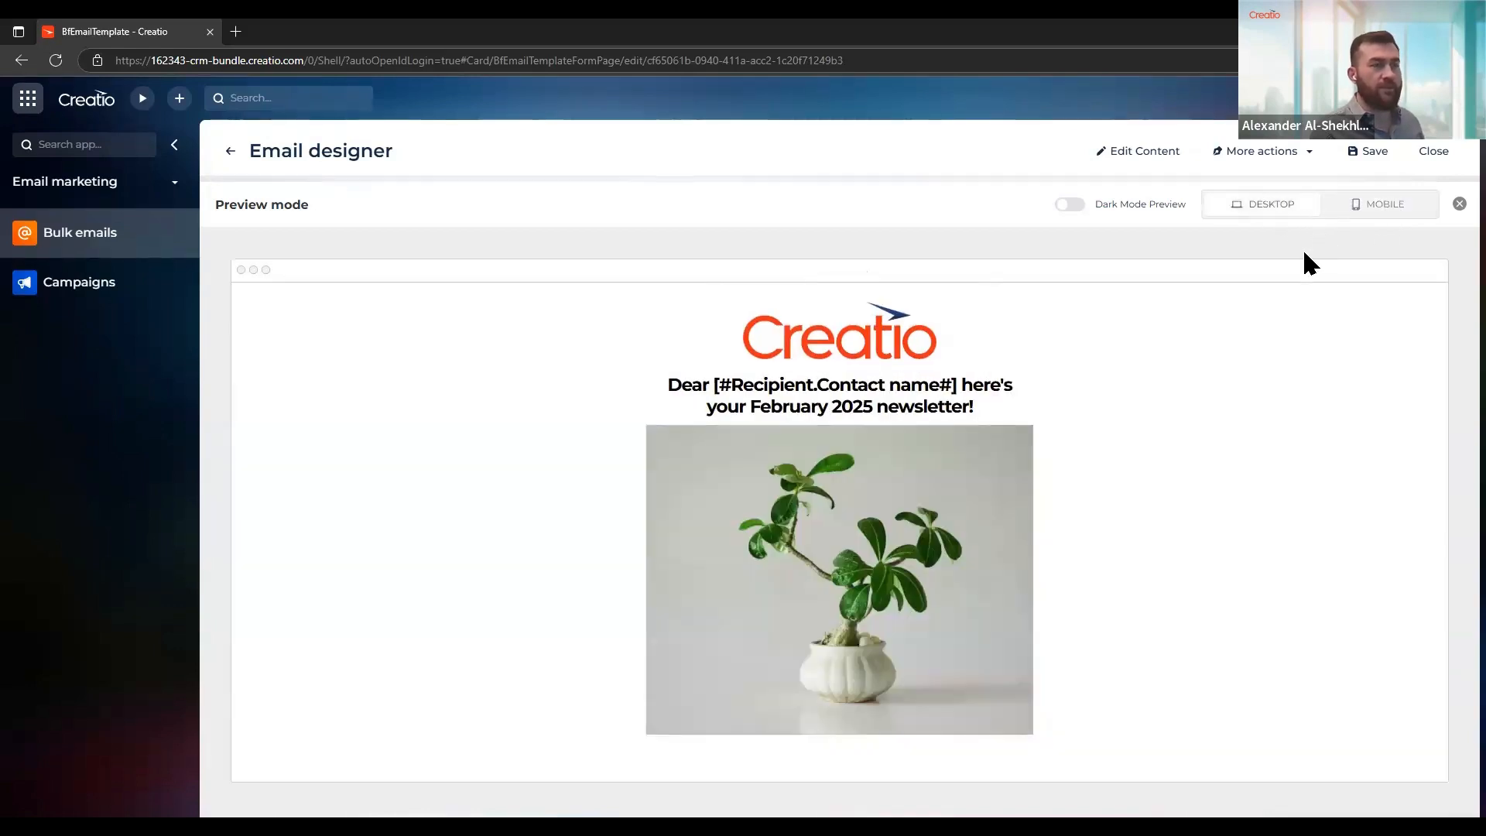
Turn on the dark mode preview and check the email on mobile and desktop
click(1070, 206)
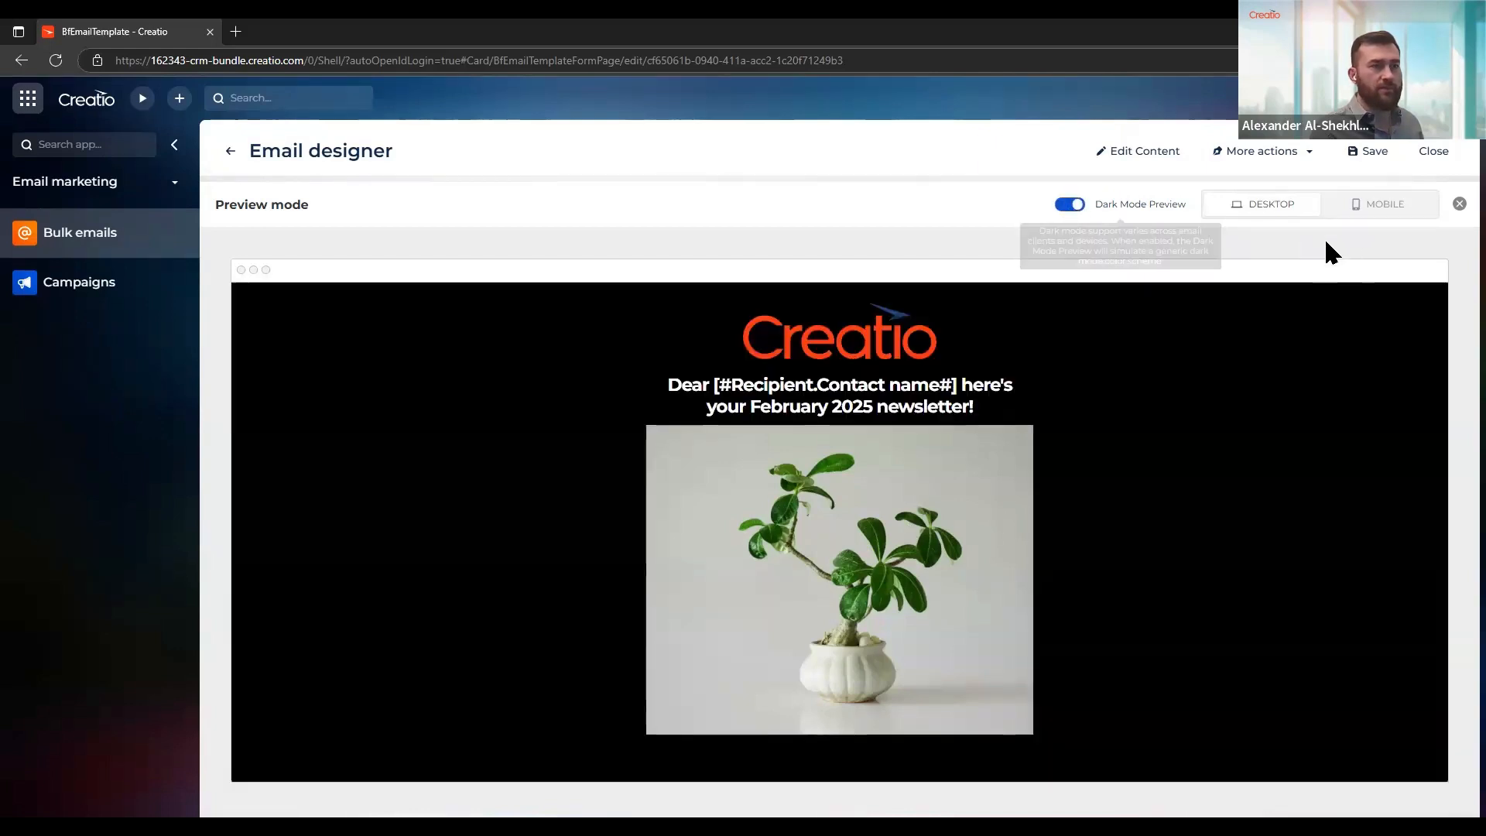
click(1363, 210)
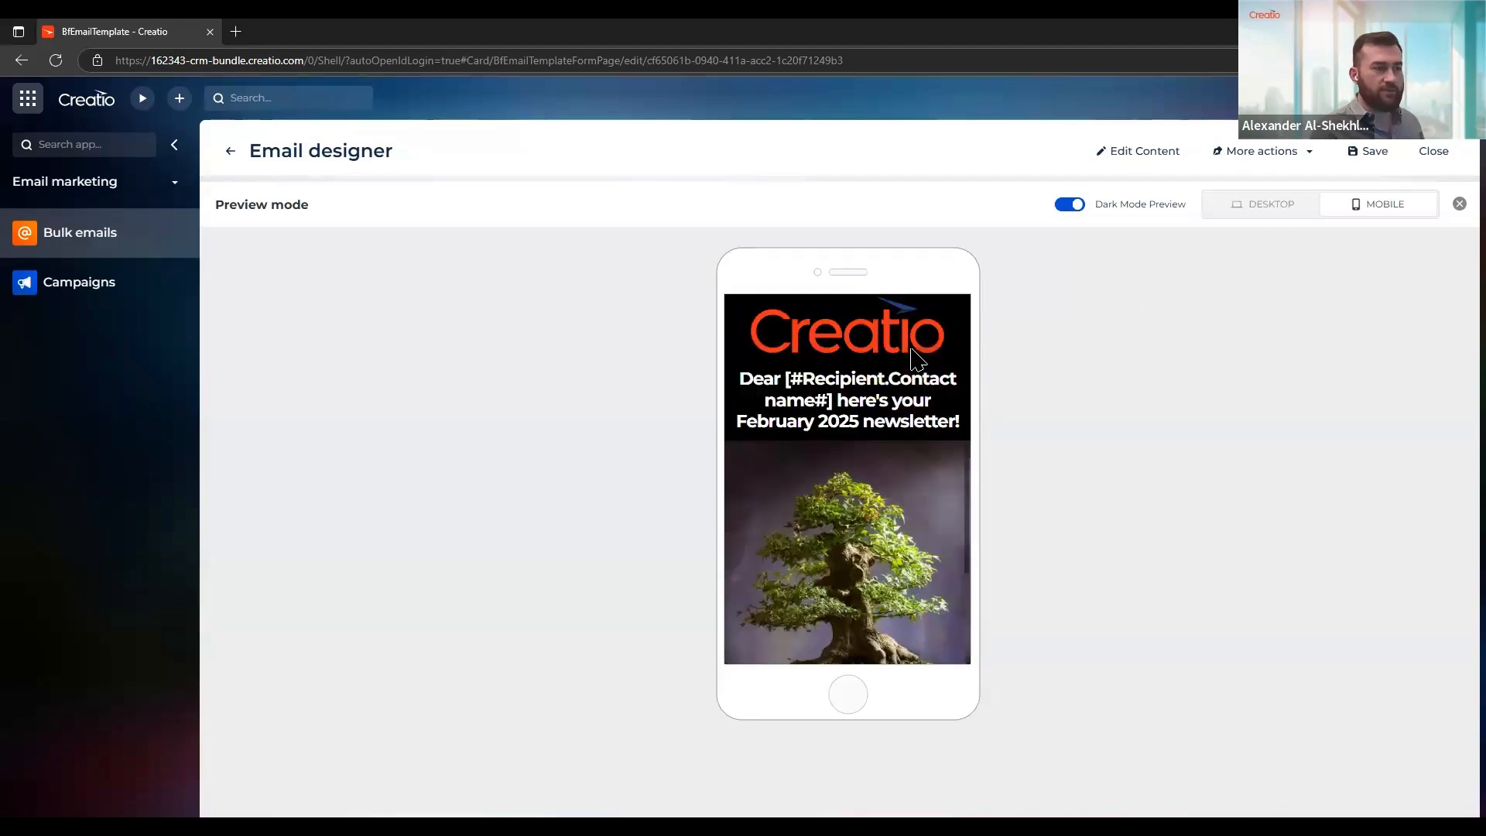
scroll(918, 359, up, 1)
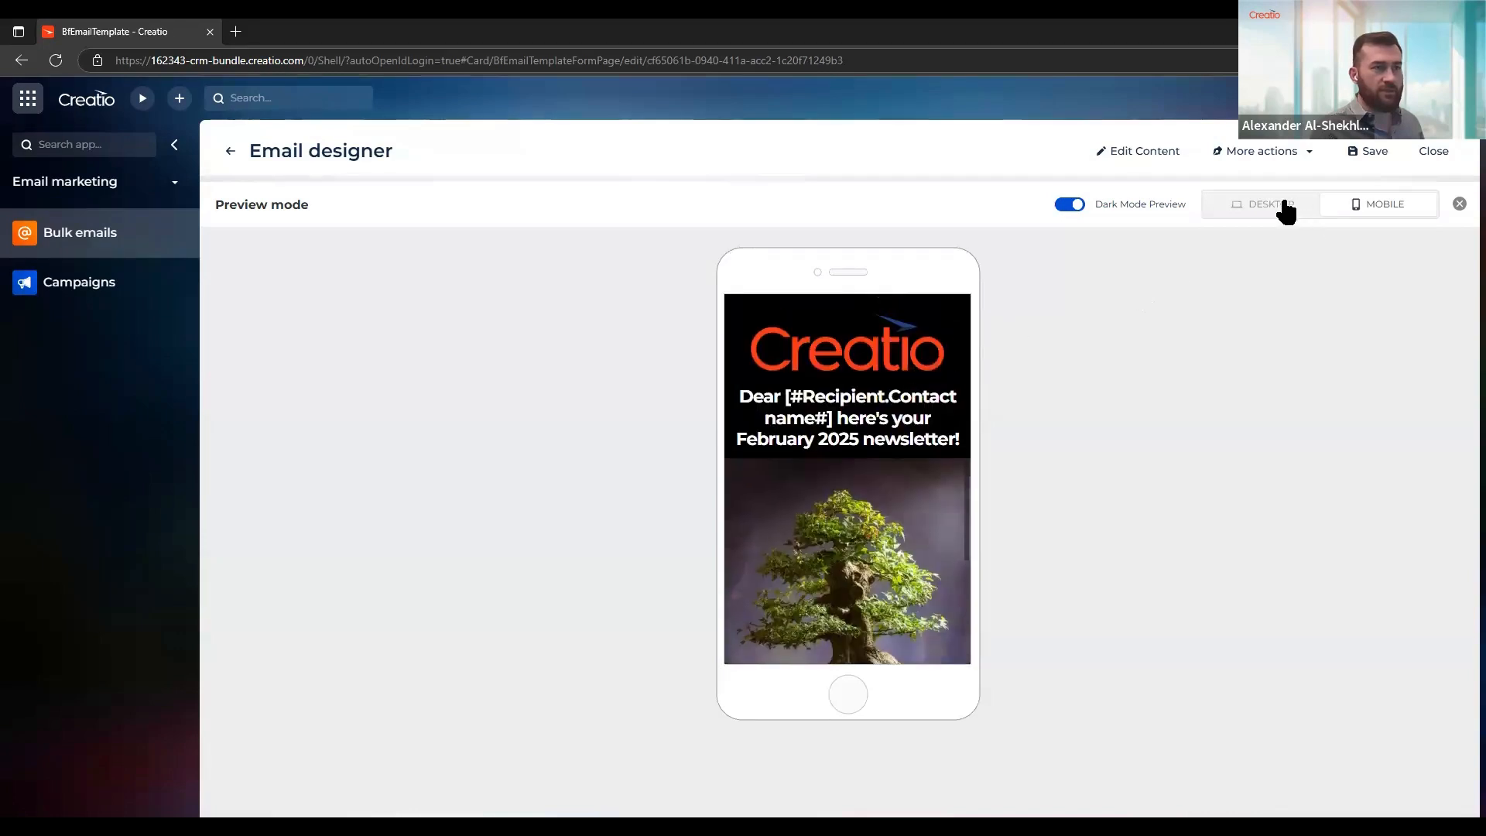
click(1238, 209)
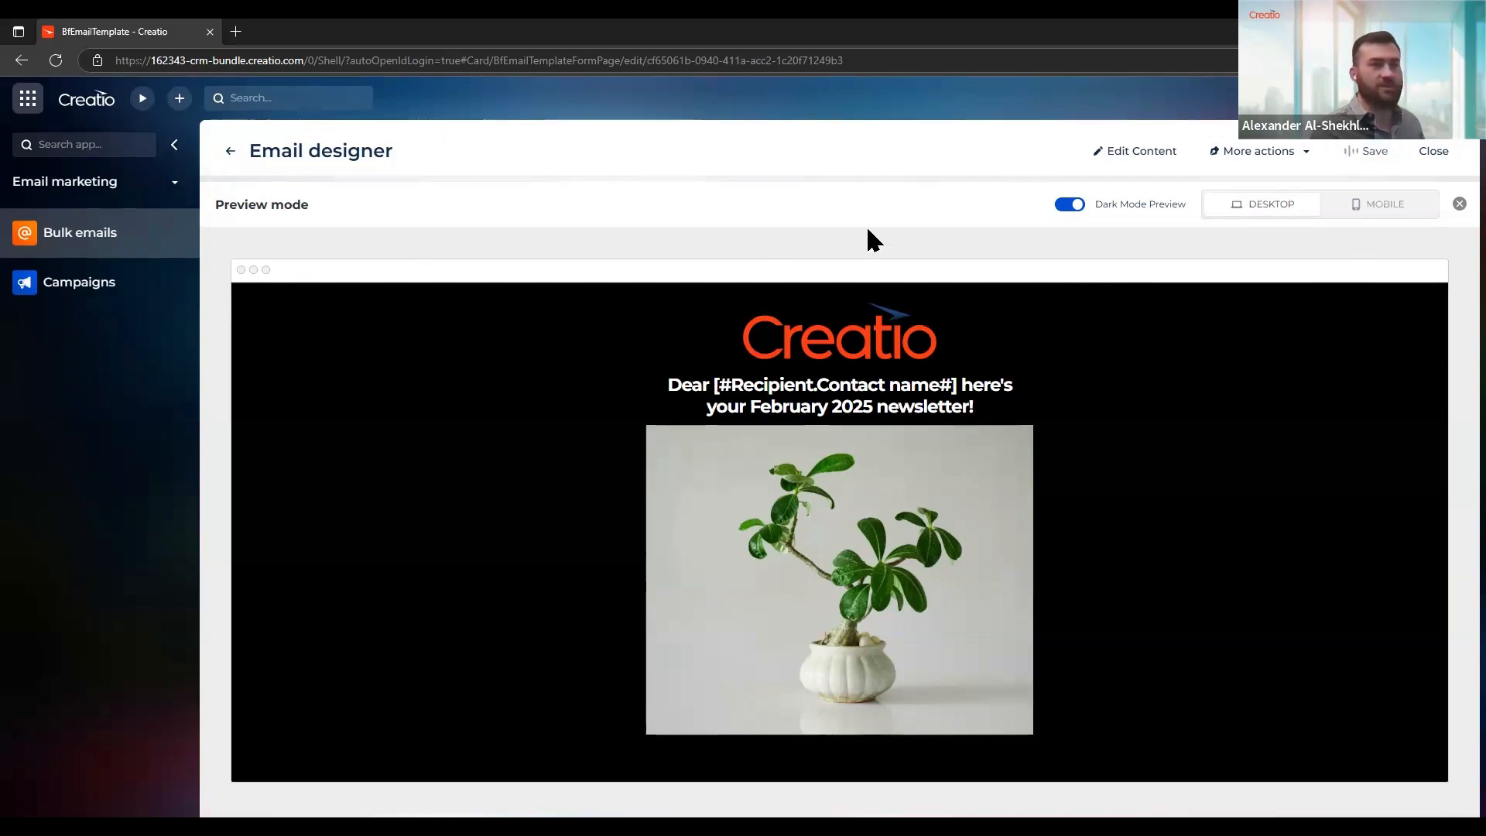
Return from the preview to content editing and show the bonsai image in the desktop layout
click(1150, 155)
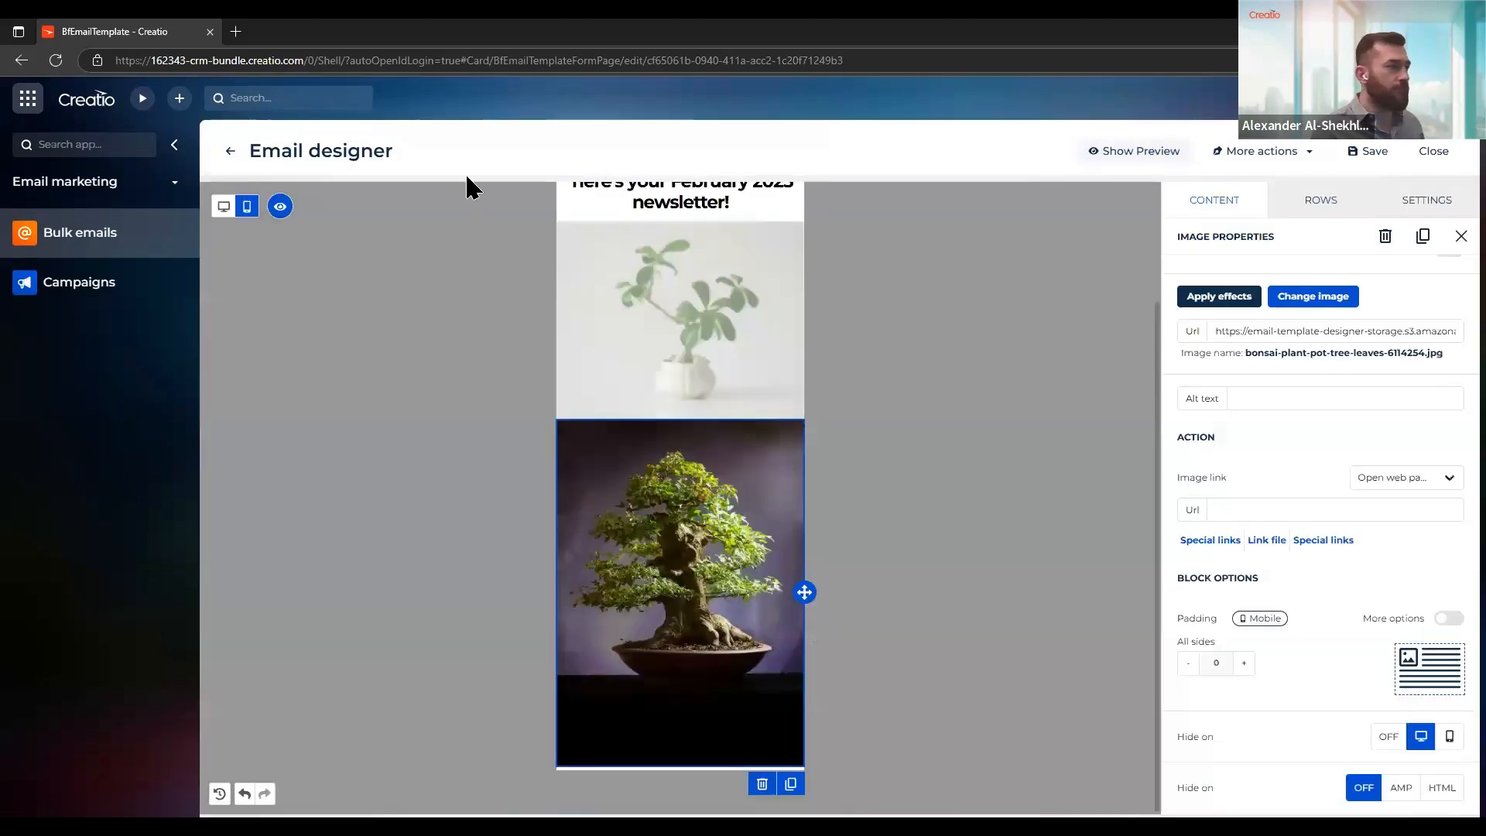
click(224, 205)
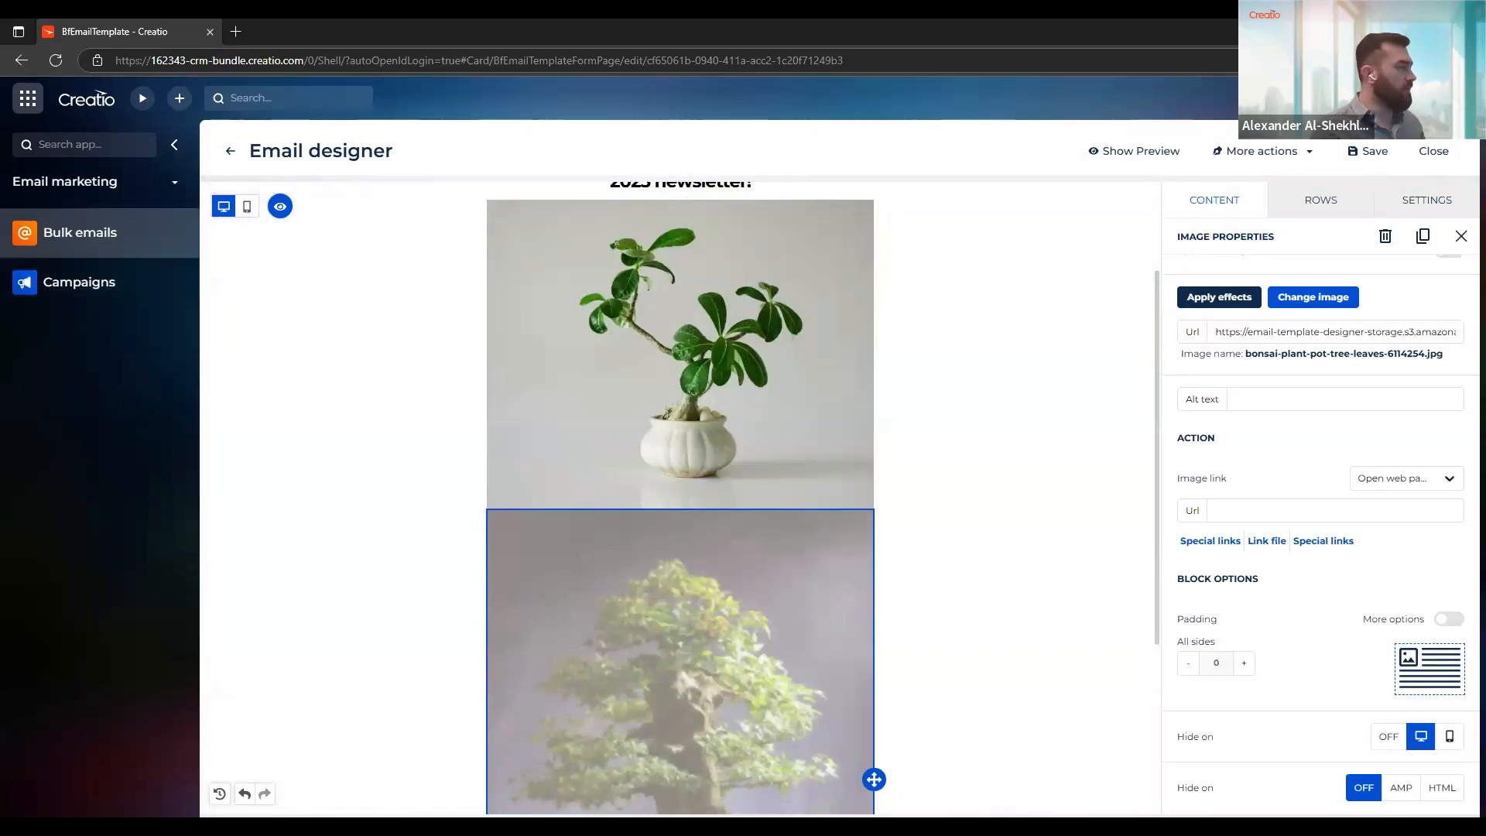
scroll(686, 415, down, 3)
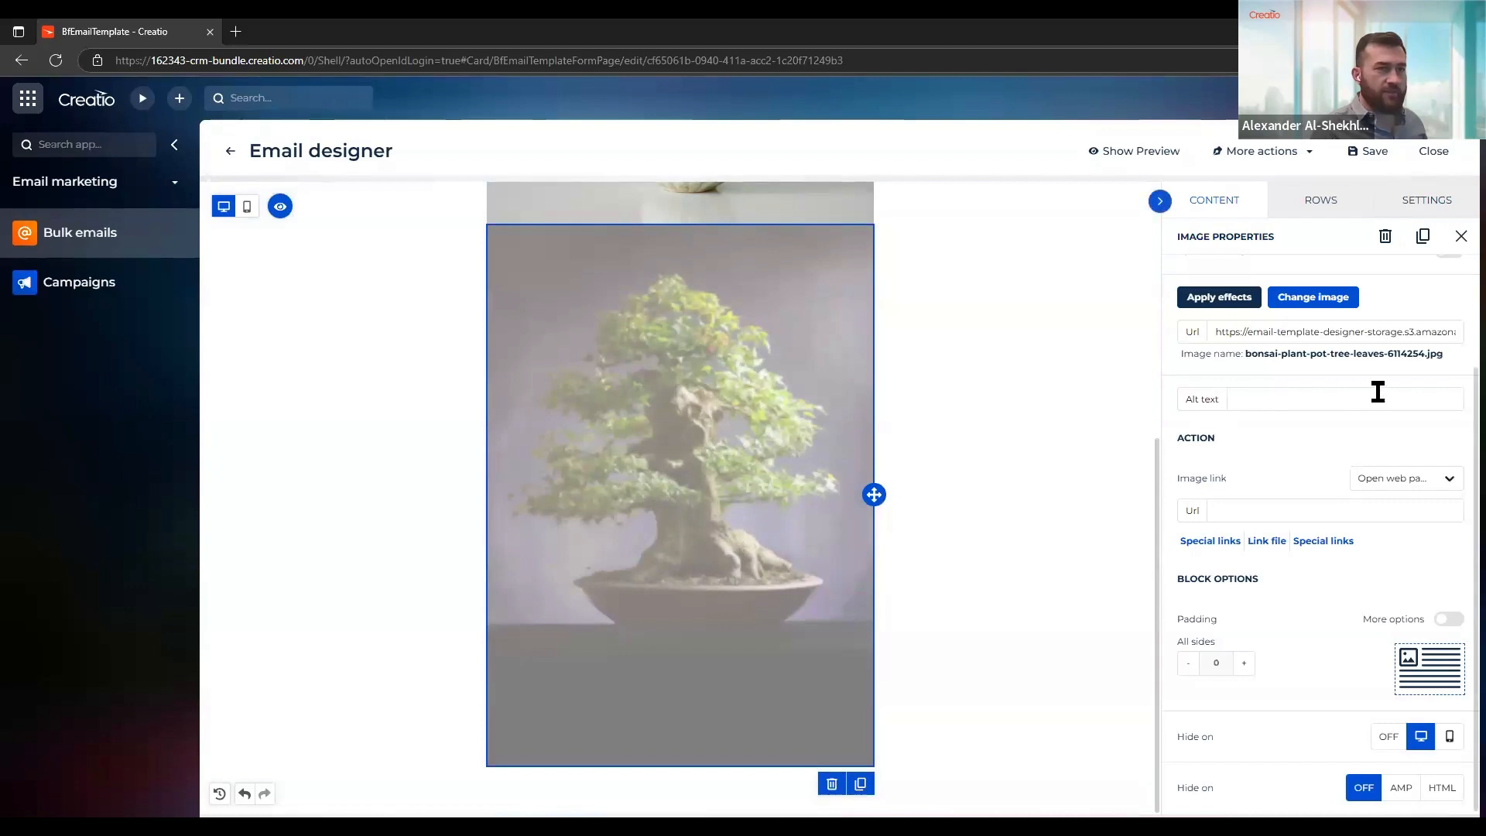
Add an empty single-column row below the bonsai image and place a title block in it
scroll(1376, 394, up, 3)
click(1211, 202)
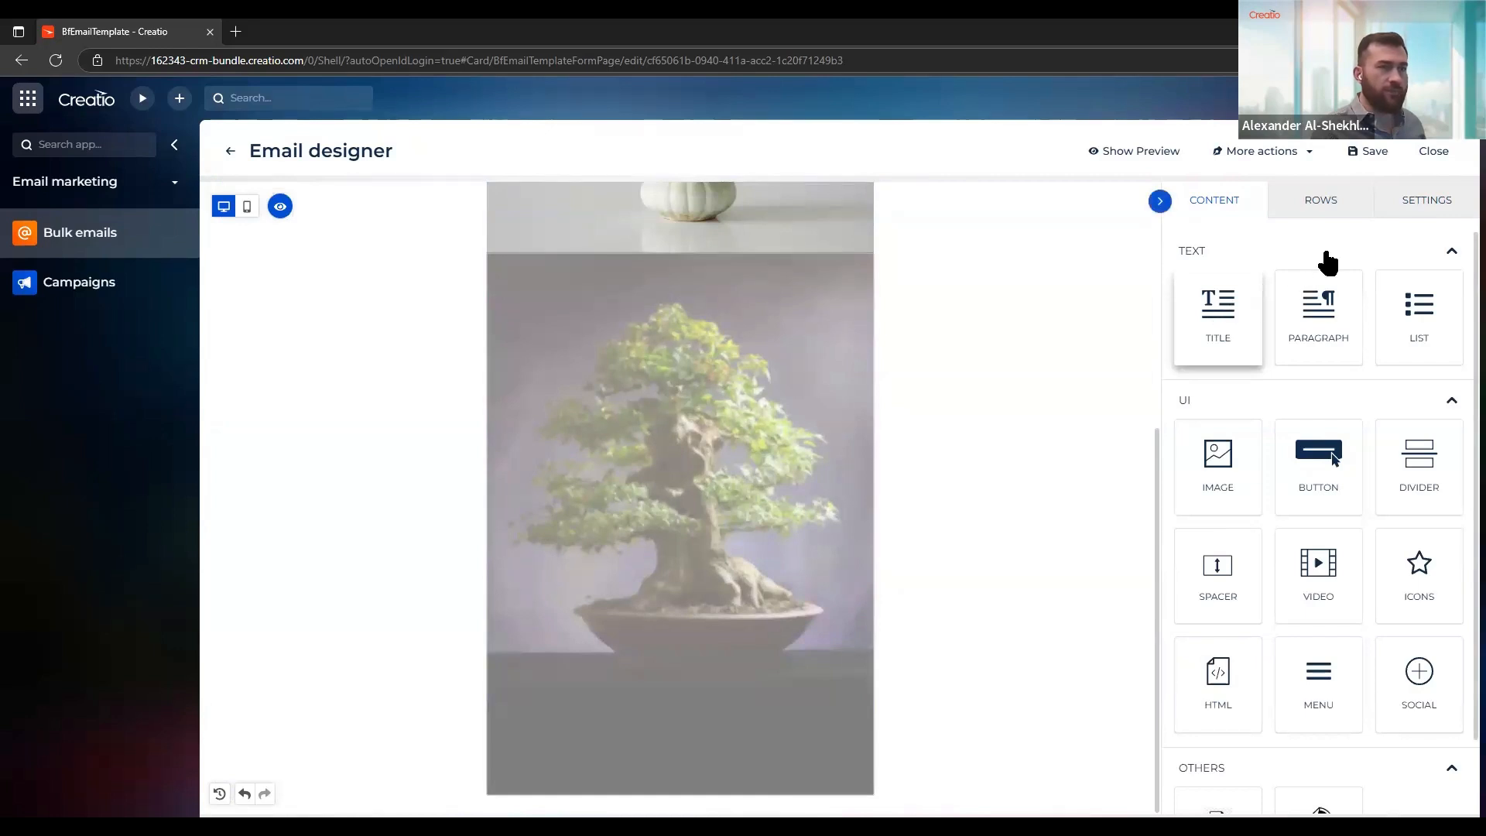
click(1319, 203)
drag(1286, 298, 711, 696)
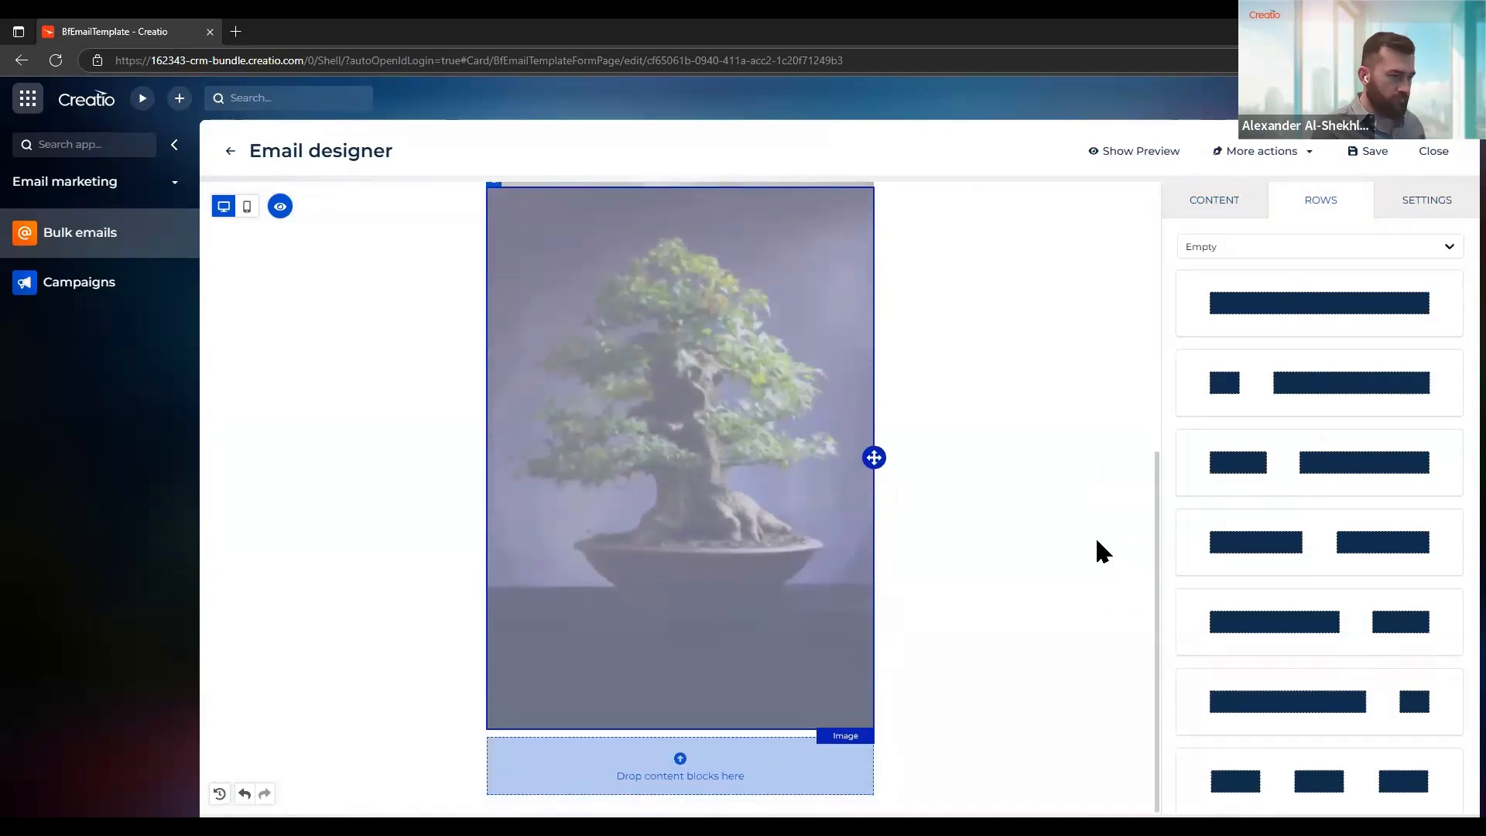
click(1213, 202)
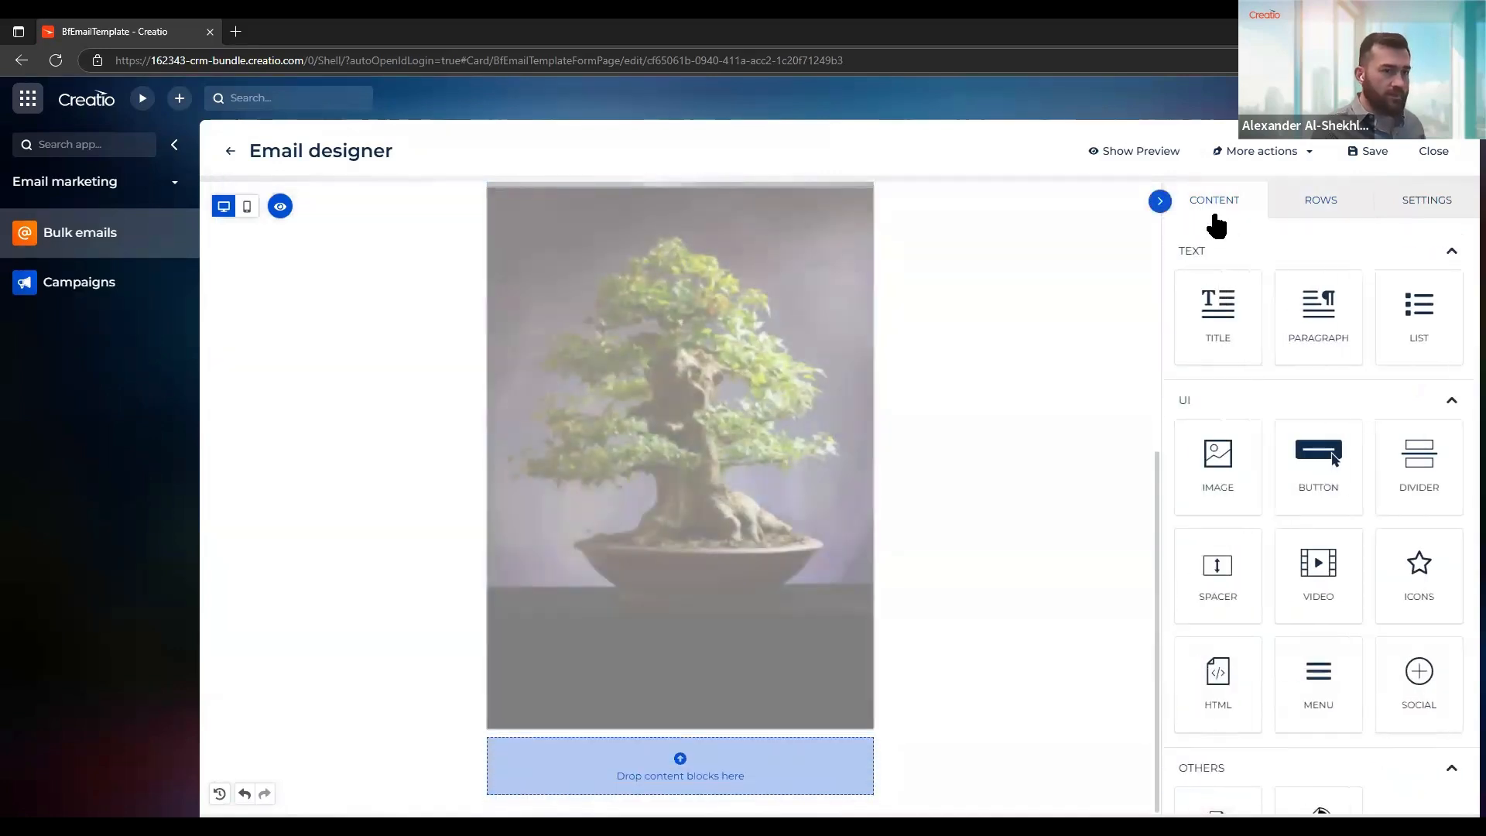
drag(1219, 308, 680, 782)
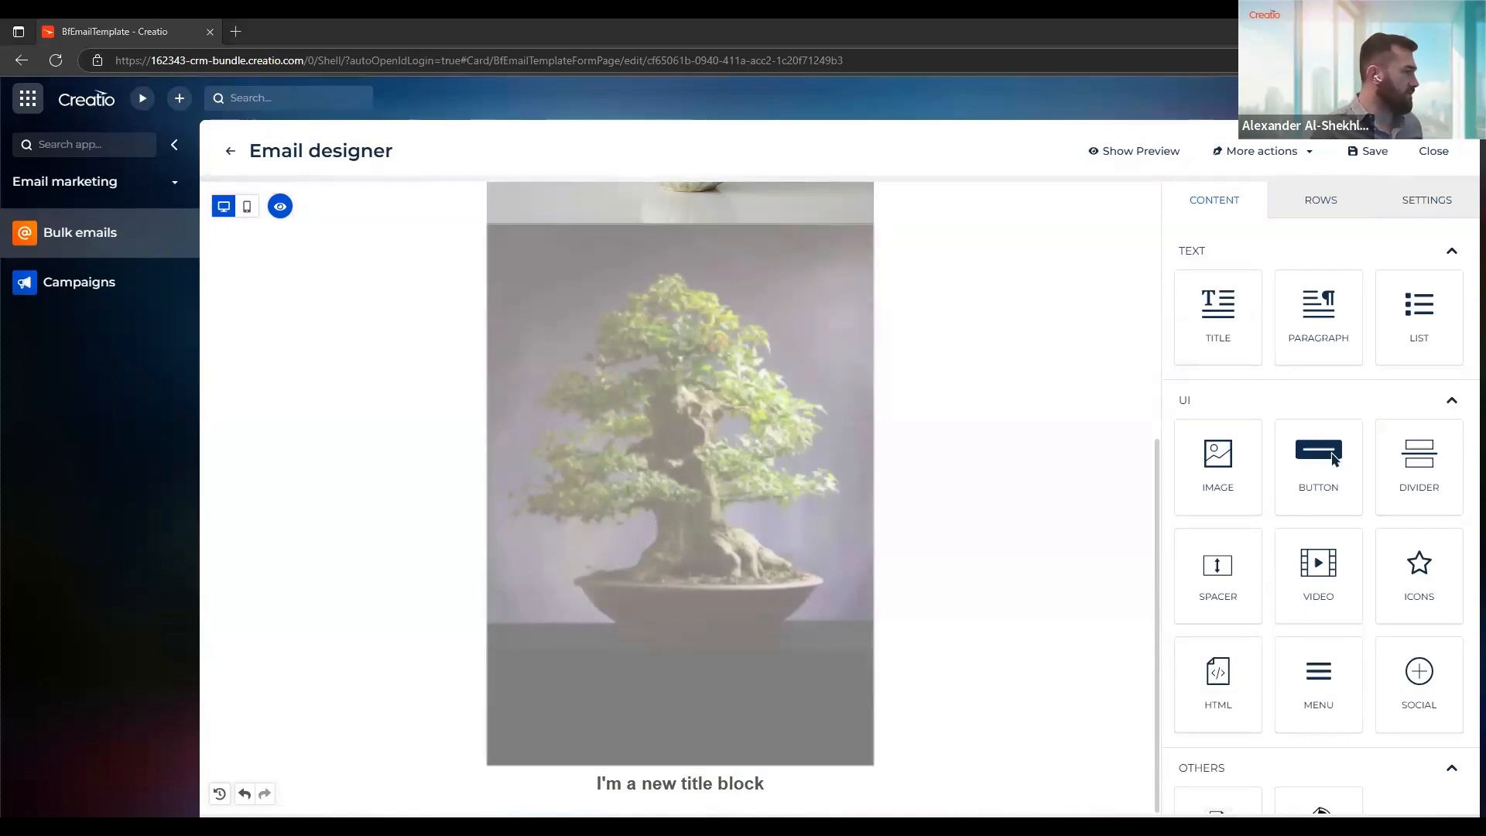
Replace the new title's text with "No-Code Innovation: Growing Solutions with Purpose" and set its font family to Montserrat
click(633, 783)
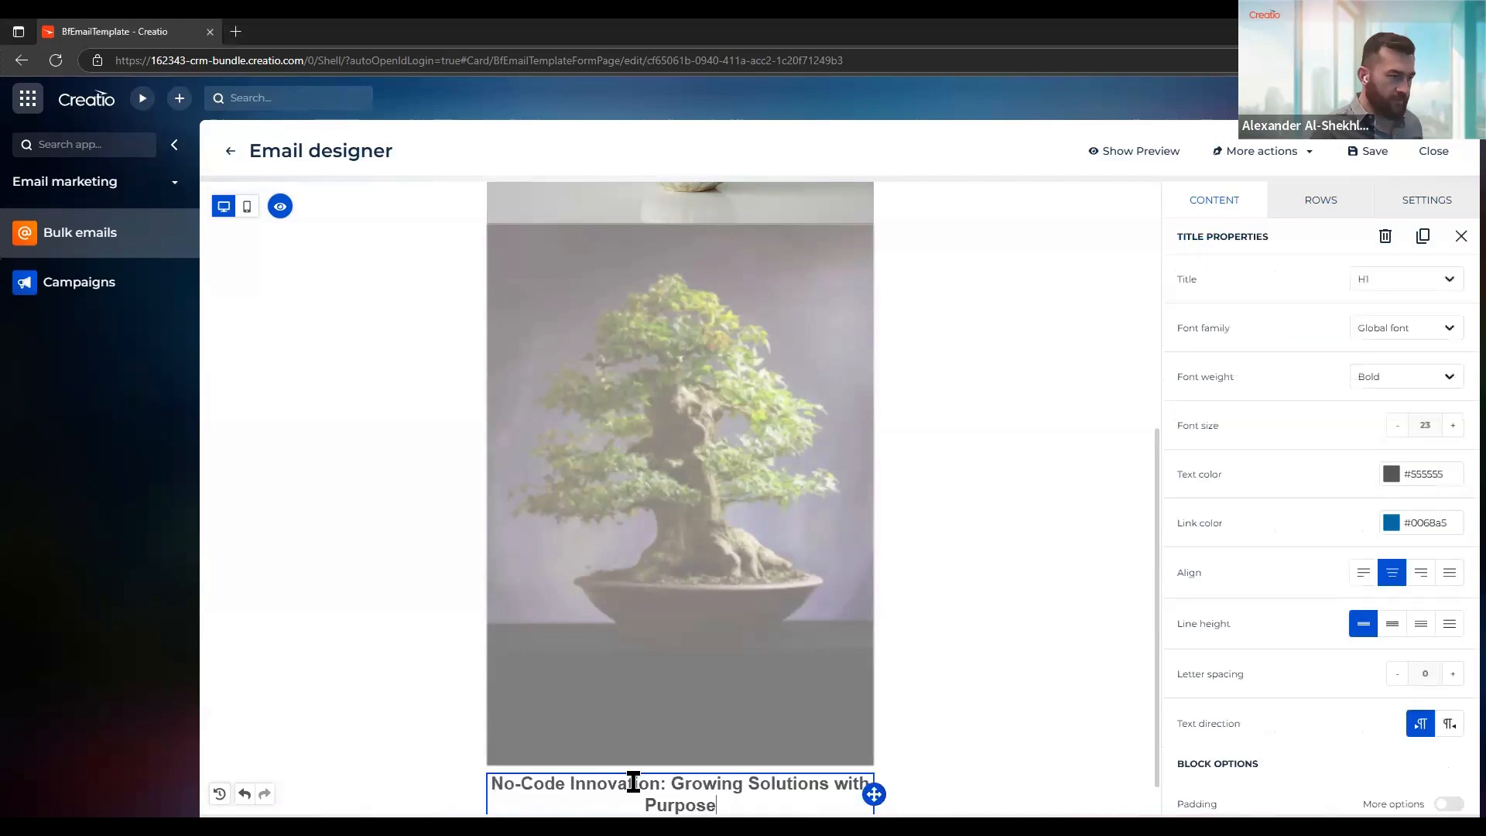
click(636, 773)
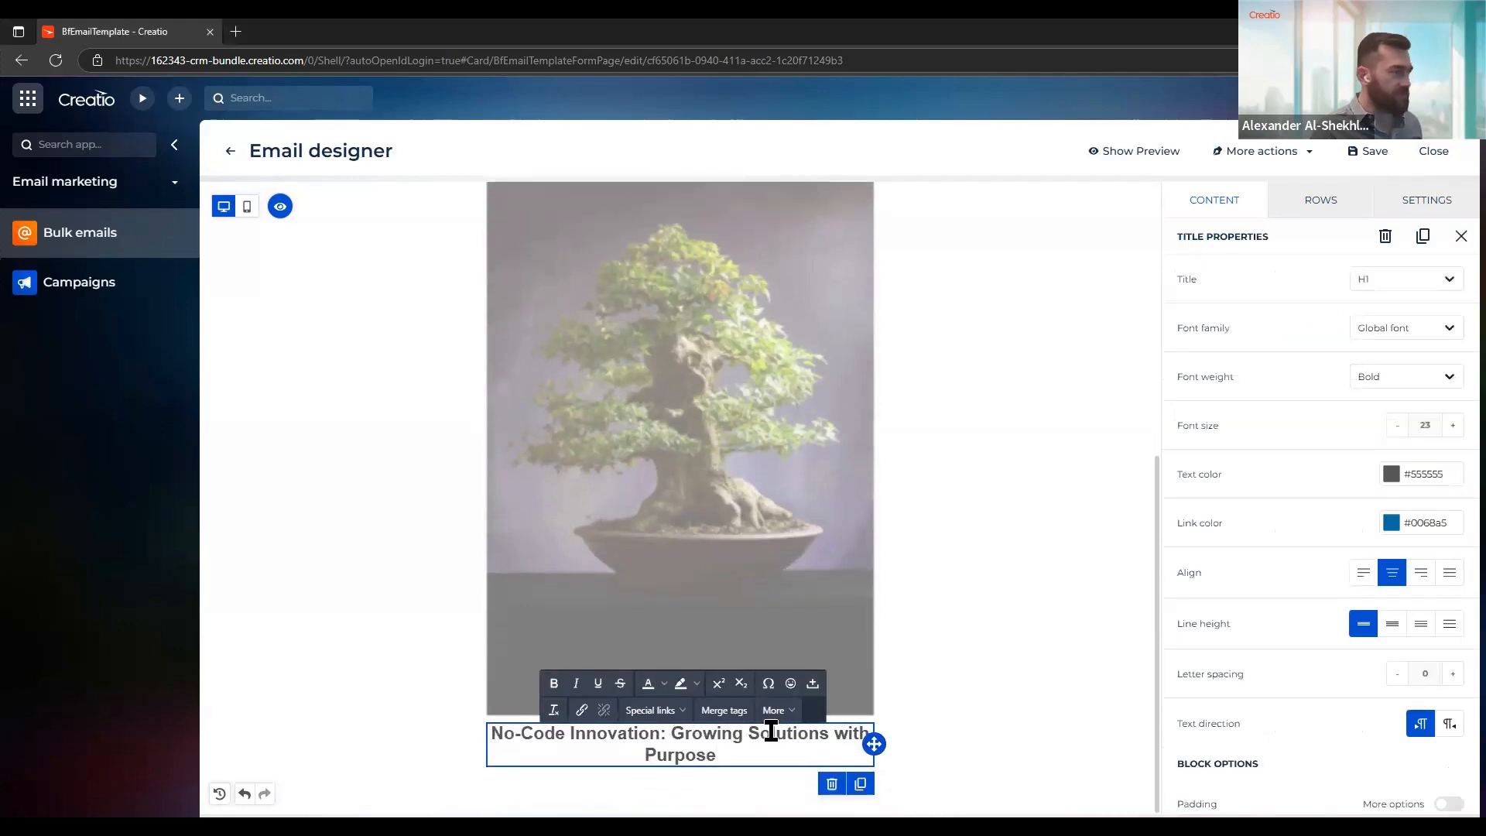
click(1394, 328)
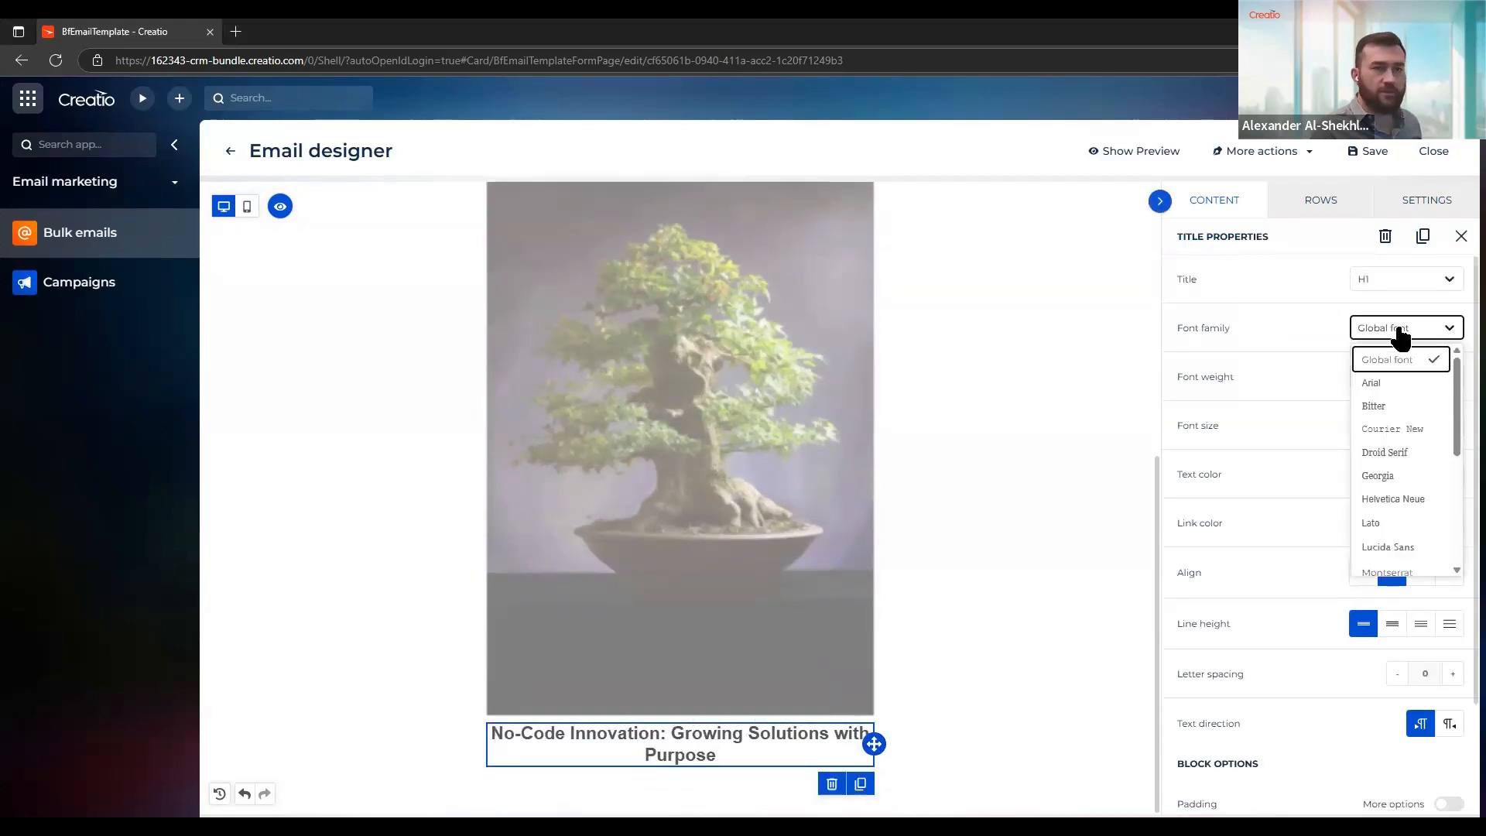
scroll(1408, 433, down, 2)
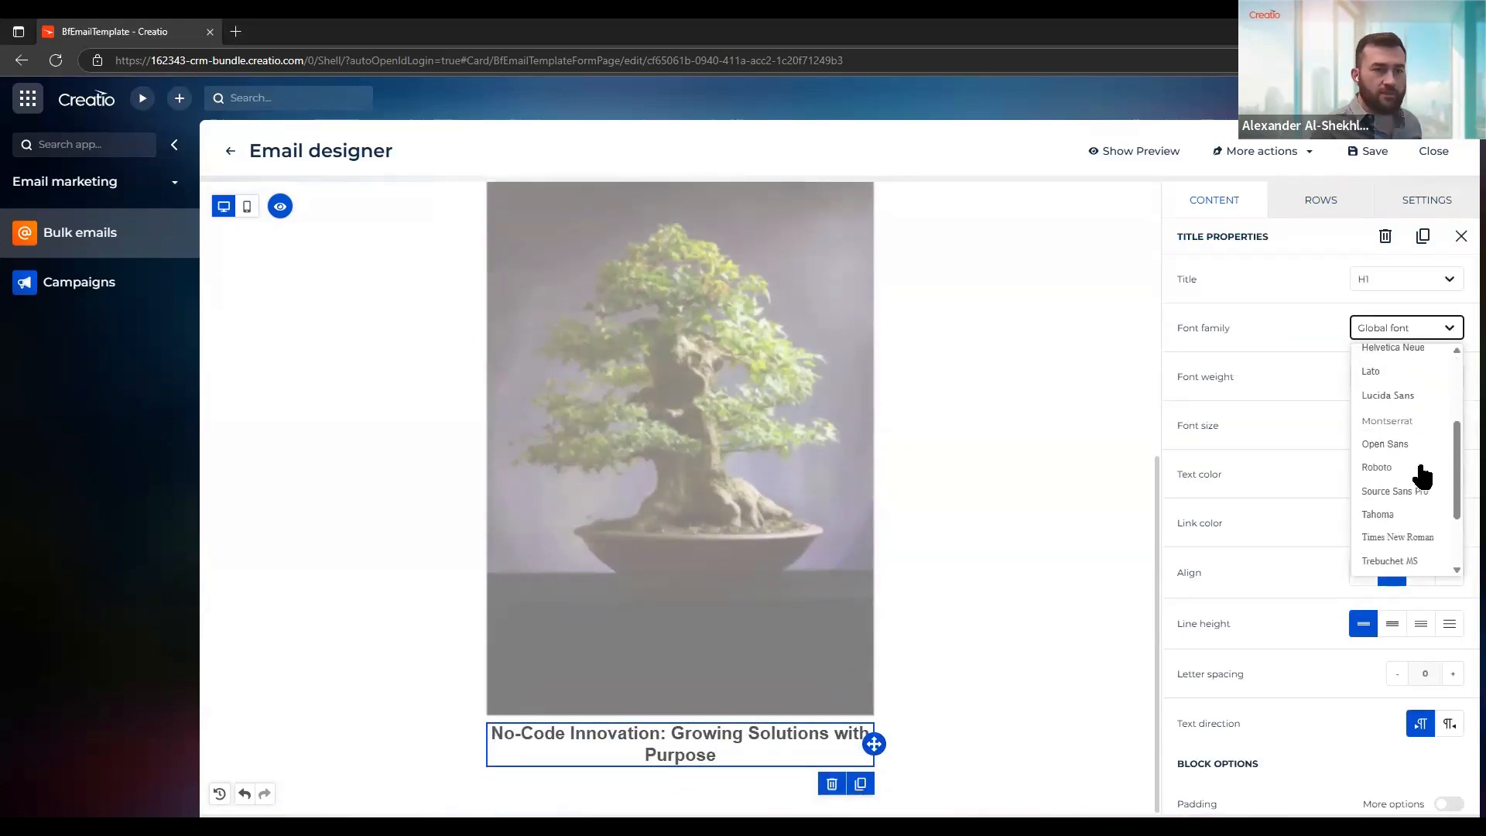
click(1401, 418)
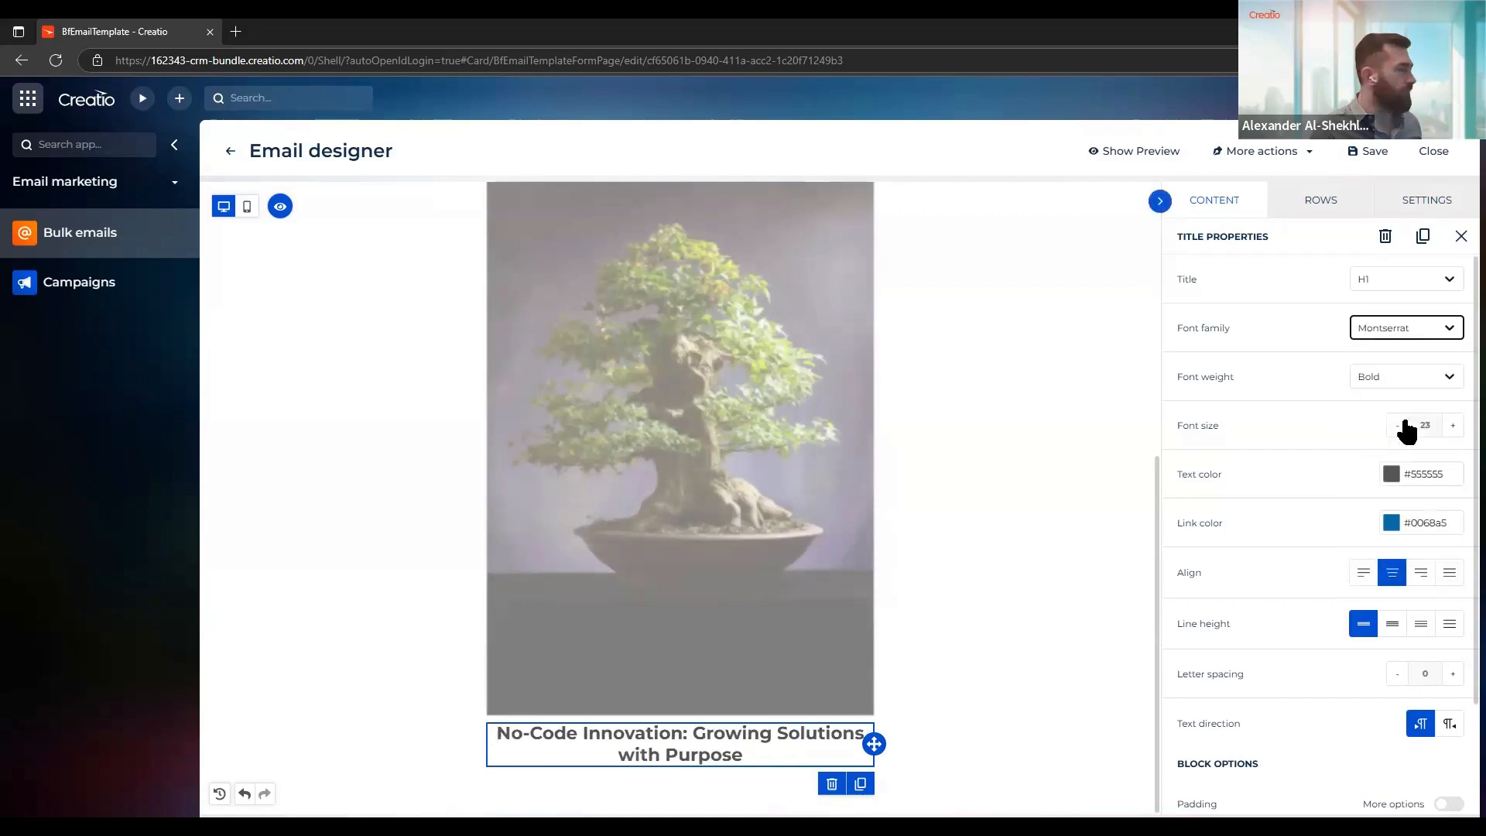
Set the title's font size to 30 and its text color to black (#000000)
click(1452, 425)
click(1452, 425)
click(1452, 424)
click(1452, 425)
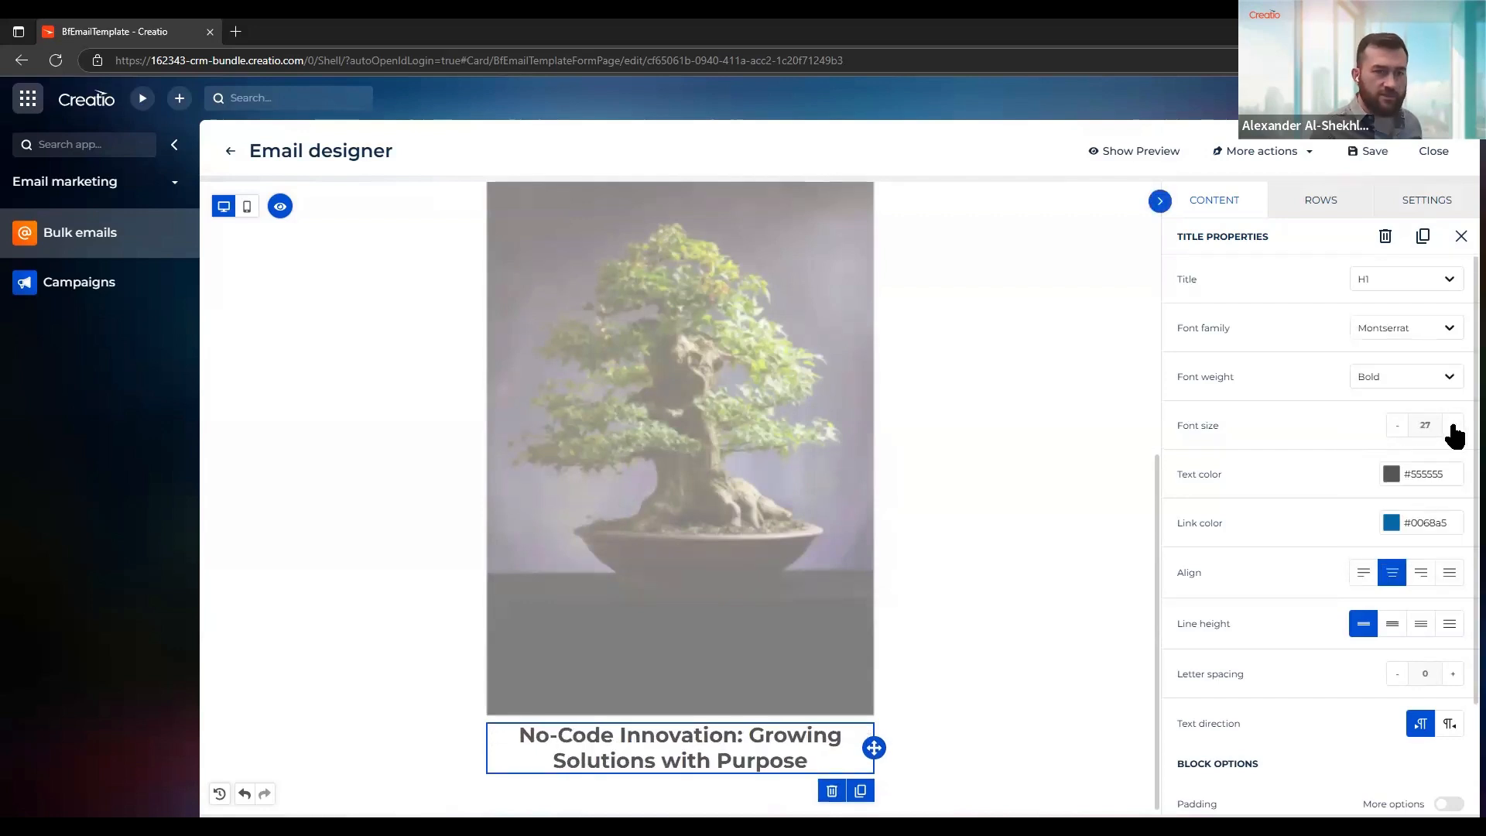
click(1452, 425)
click(1452, 425)
click(1452, 425)
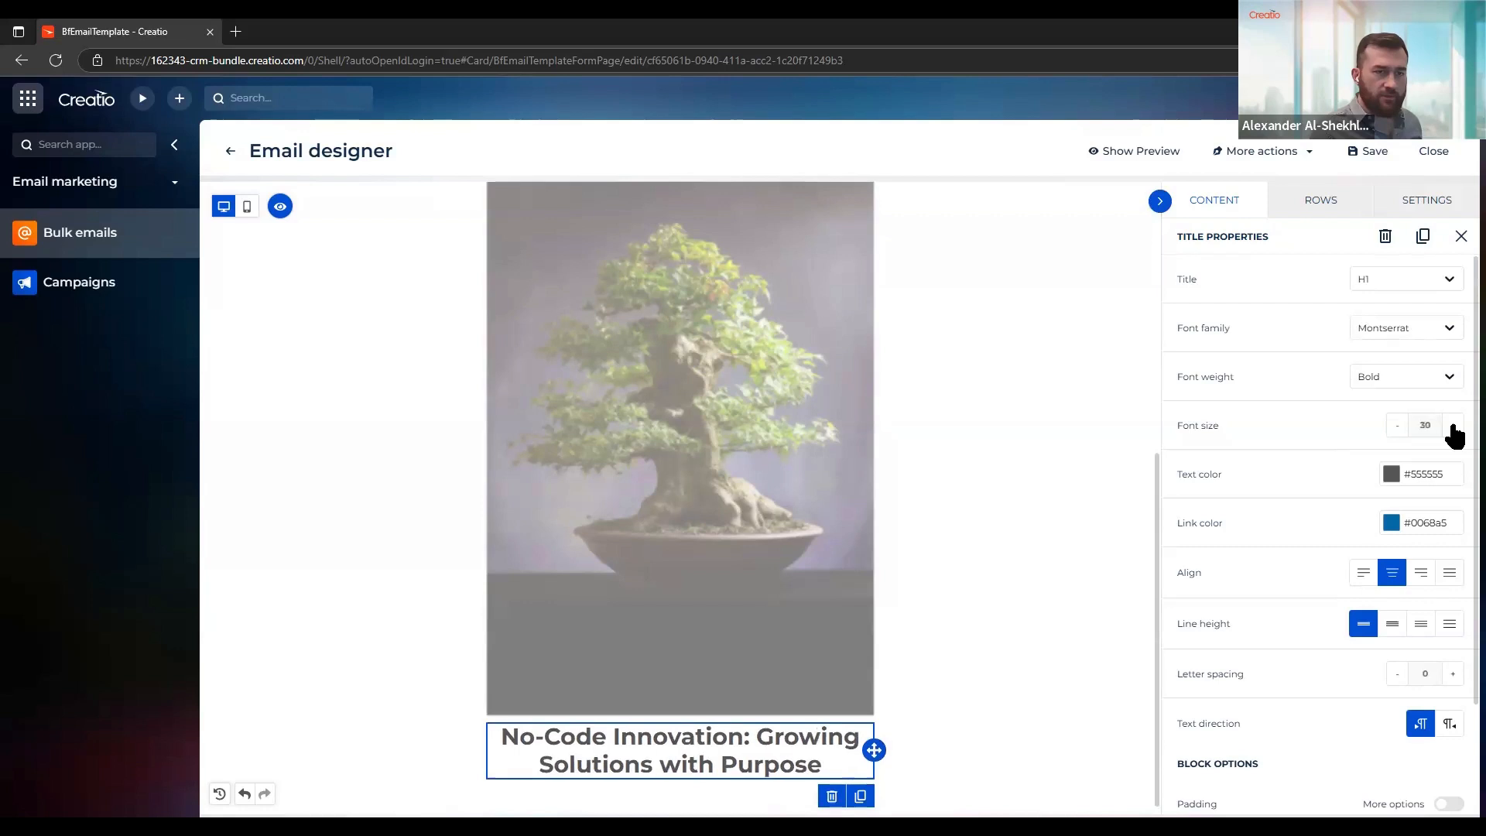
click(1385, 478)
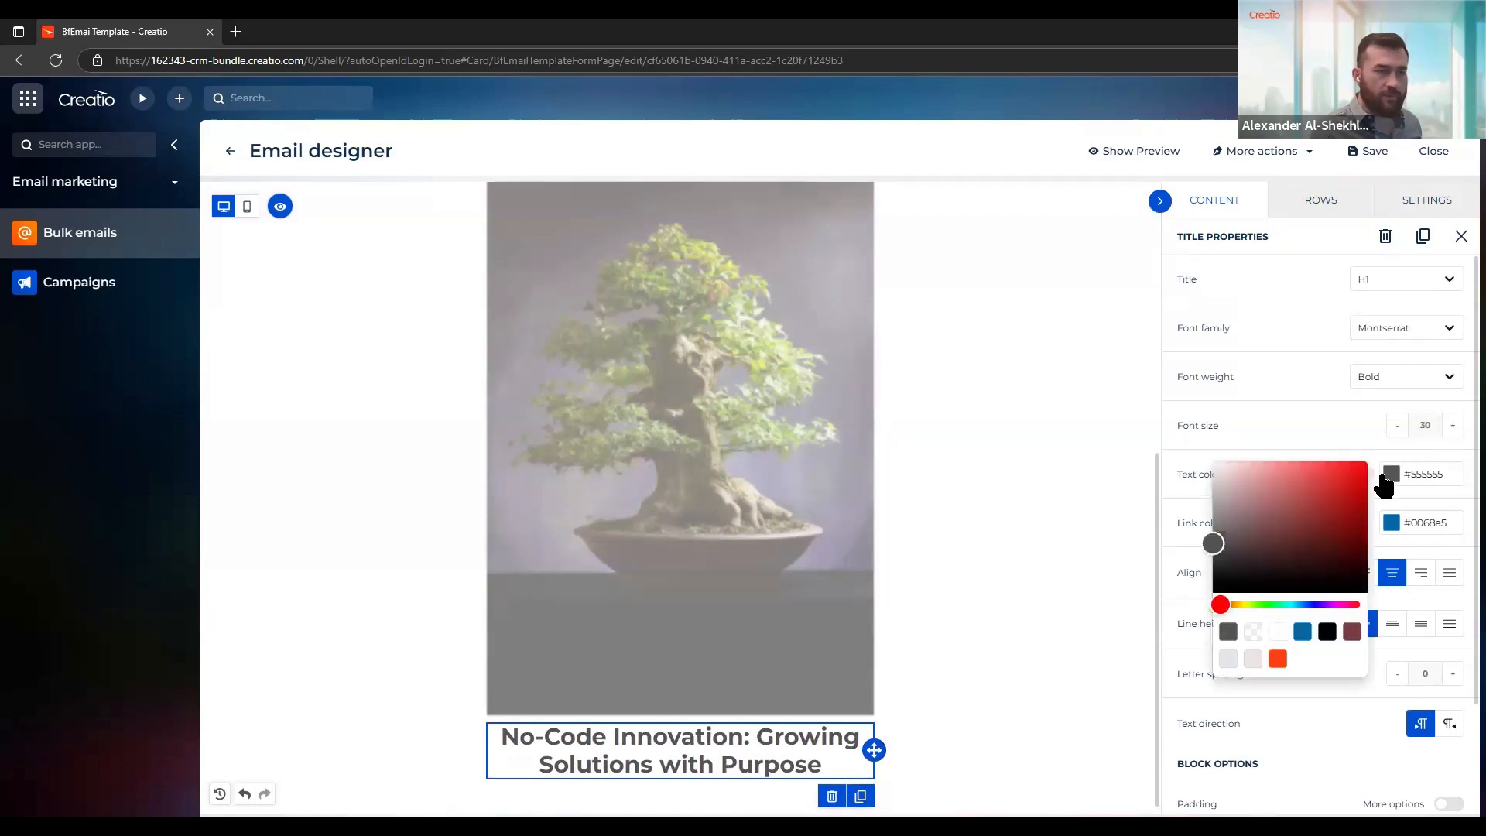
click(1327, 631)
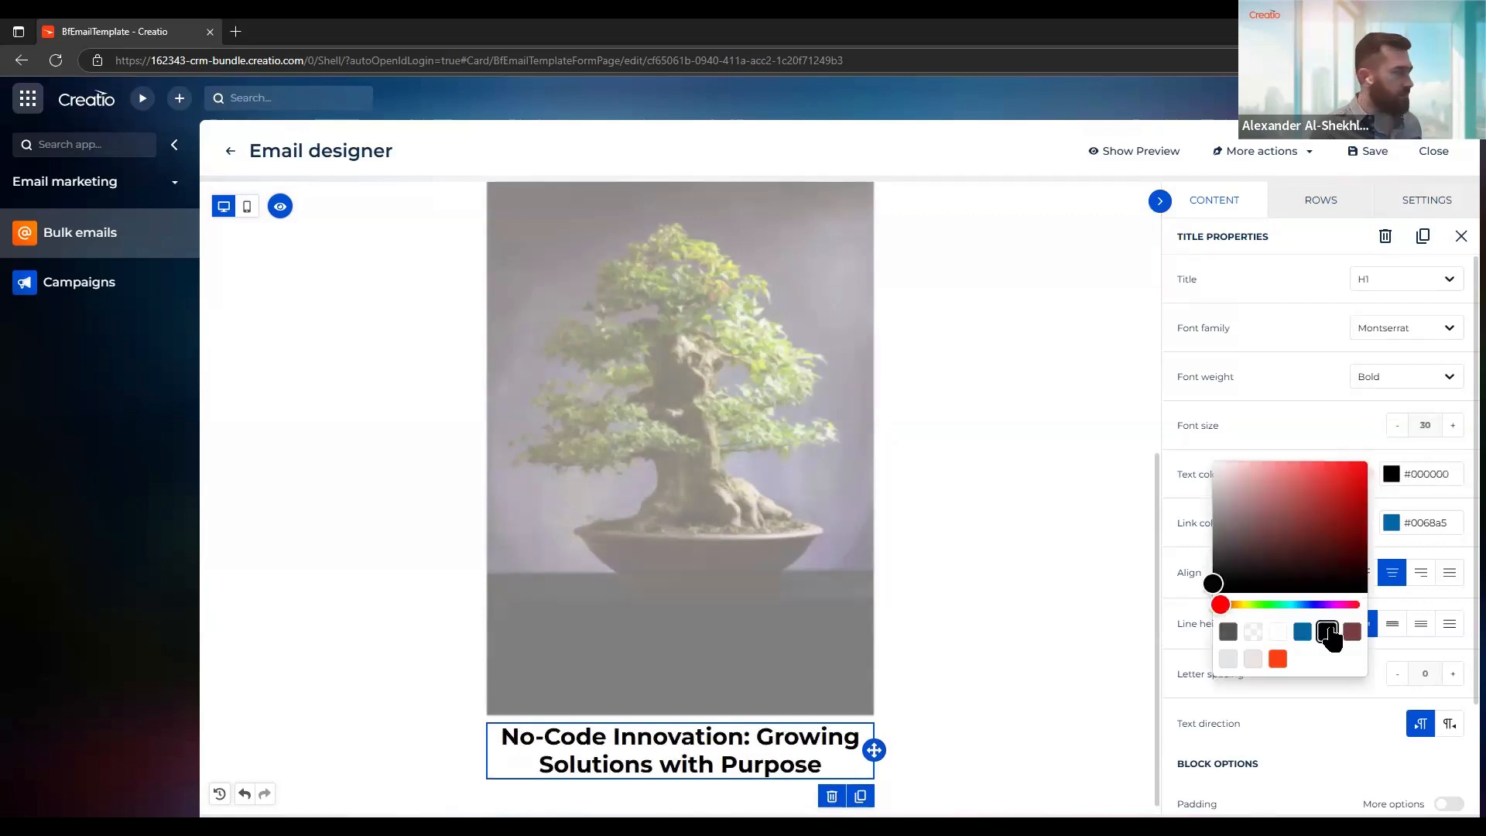
click(1393, 593)
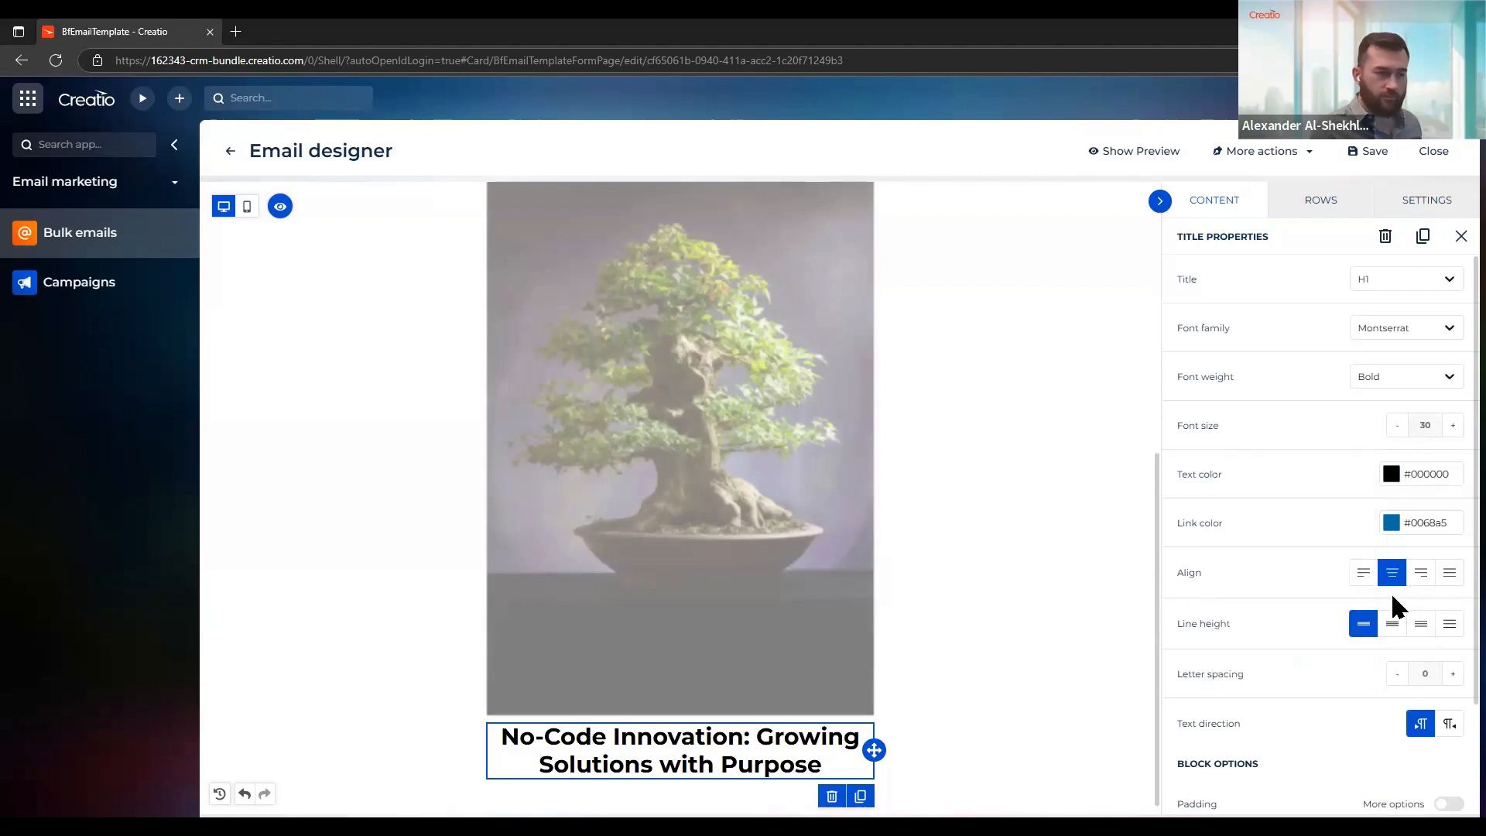
Add a paragraph block below the title and paste in the copied text beginning "True innovation isn't about moving fast"
click(1195, 205)
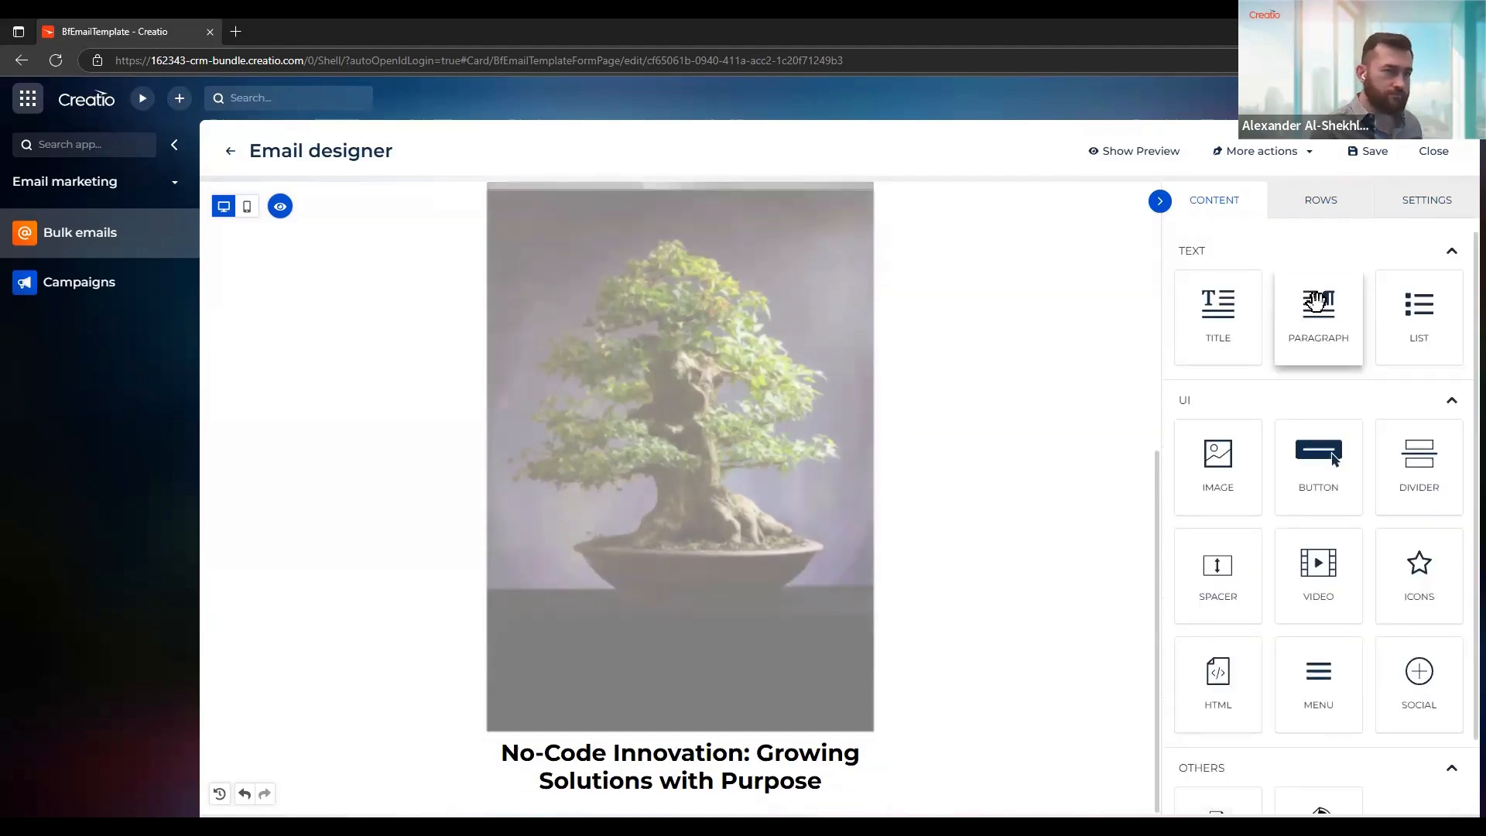
drag(1315, 302, 684, 777)
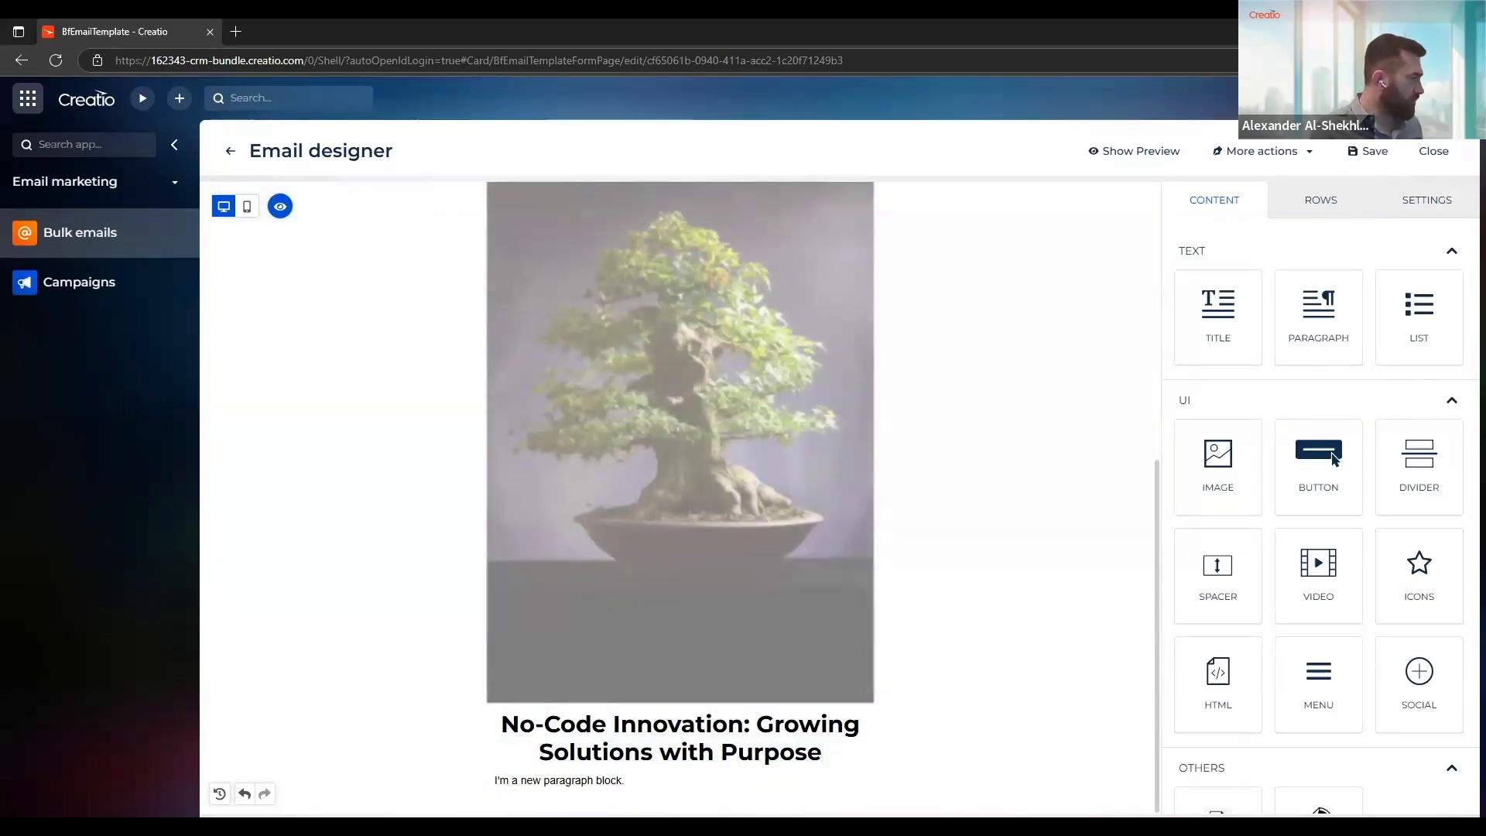
click(677, 776)
triple_click(678, 776)
text(True innovation isn’t about moving fast—it’s about growing with intention. No-code and low-code platforms empower organizations to build solutions at their own pace, refining processes carefully while maintaining control. As businesses embrace these technologies, the key to long-term success lies in thoughtful implementation, ensuring scalability, security, and sustainability.)
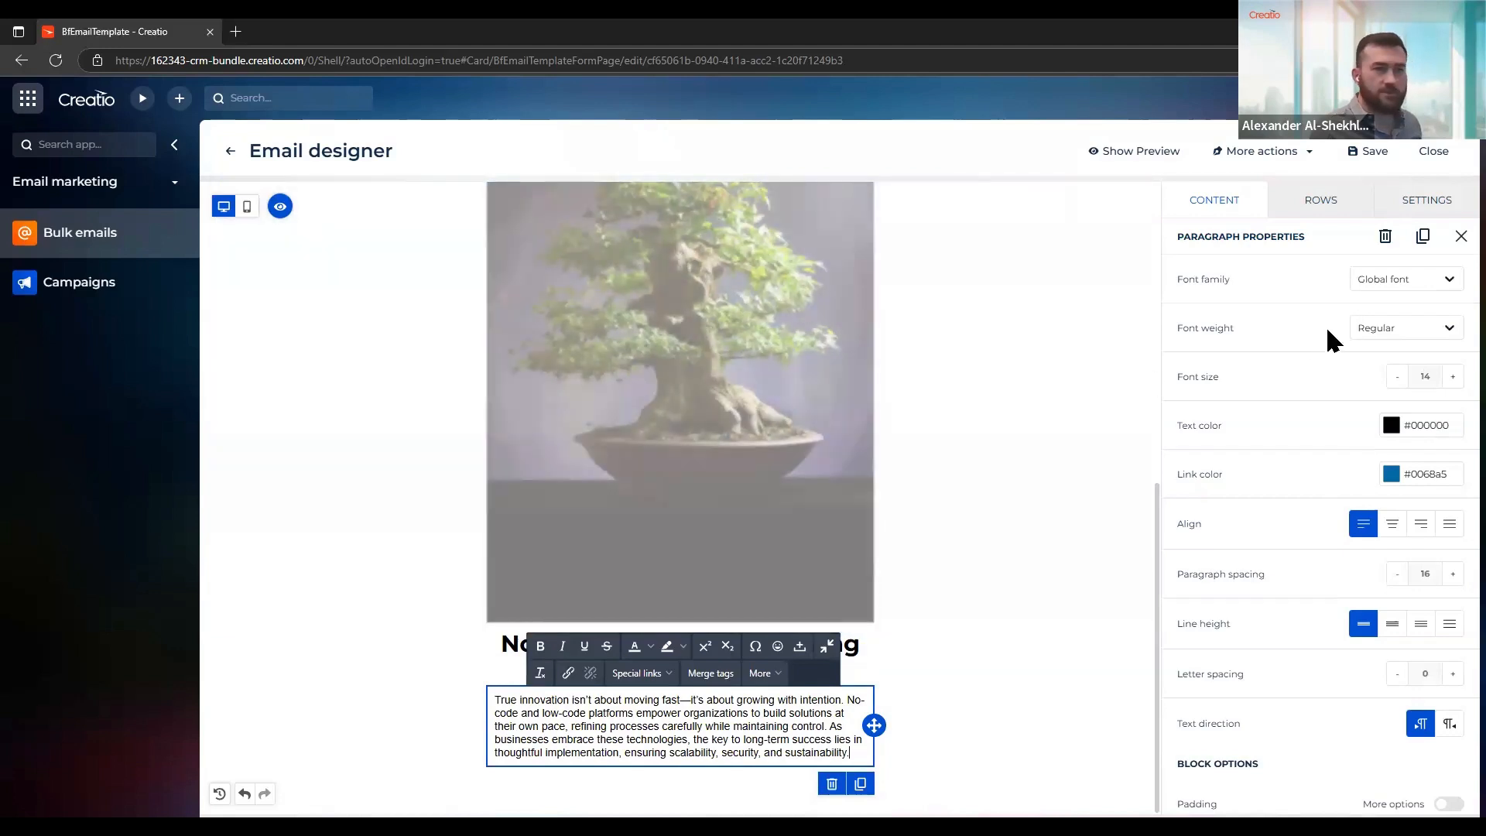
Format the paragraph in Montserrat at font size 15, justified, with a line height of 1.5
click(1397, 288)
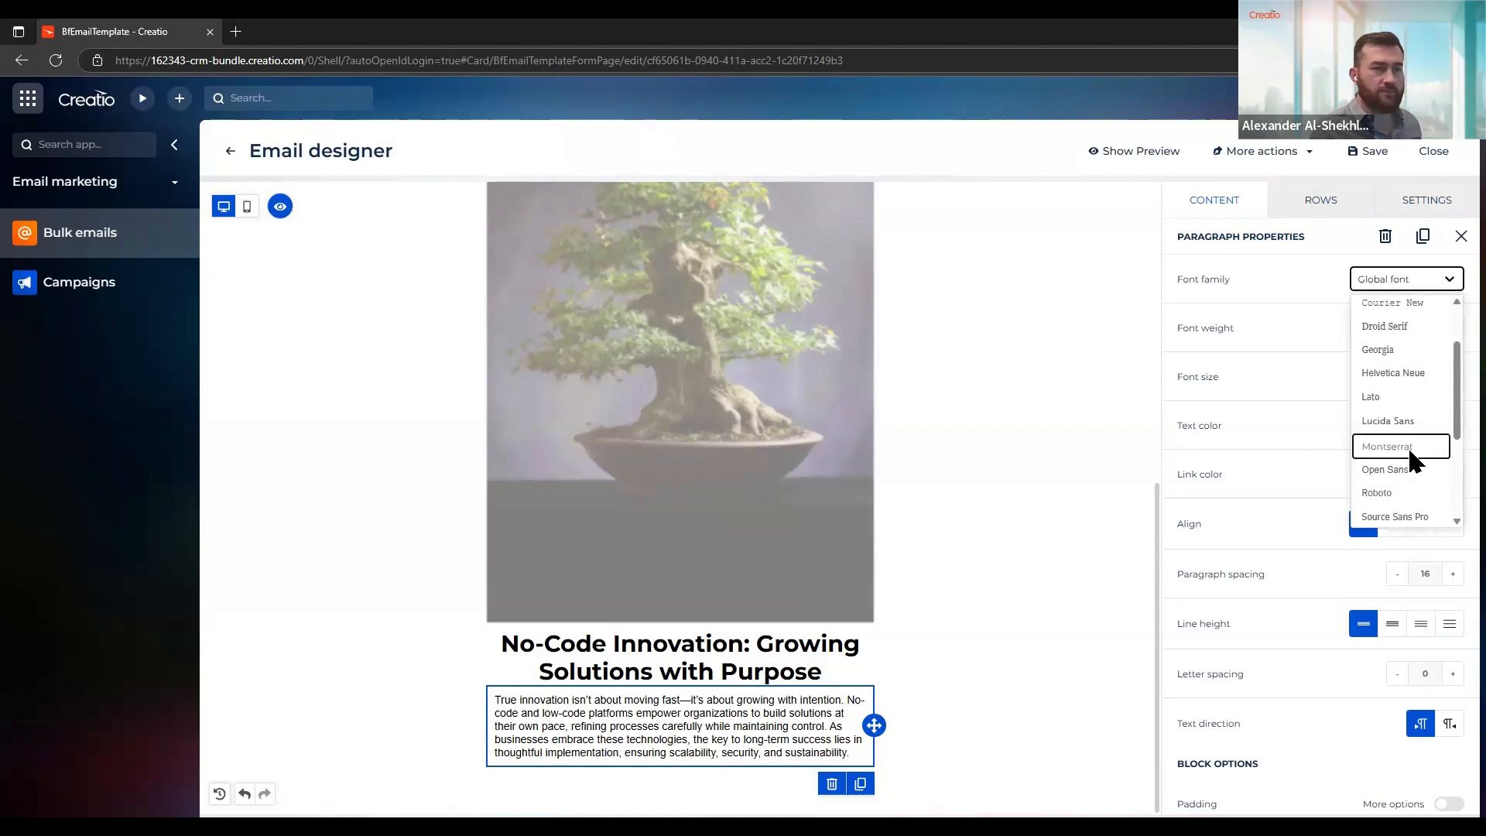
click(1408, 447)
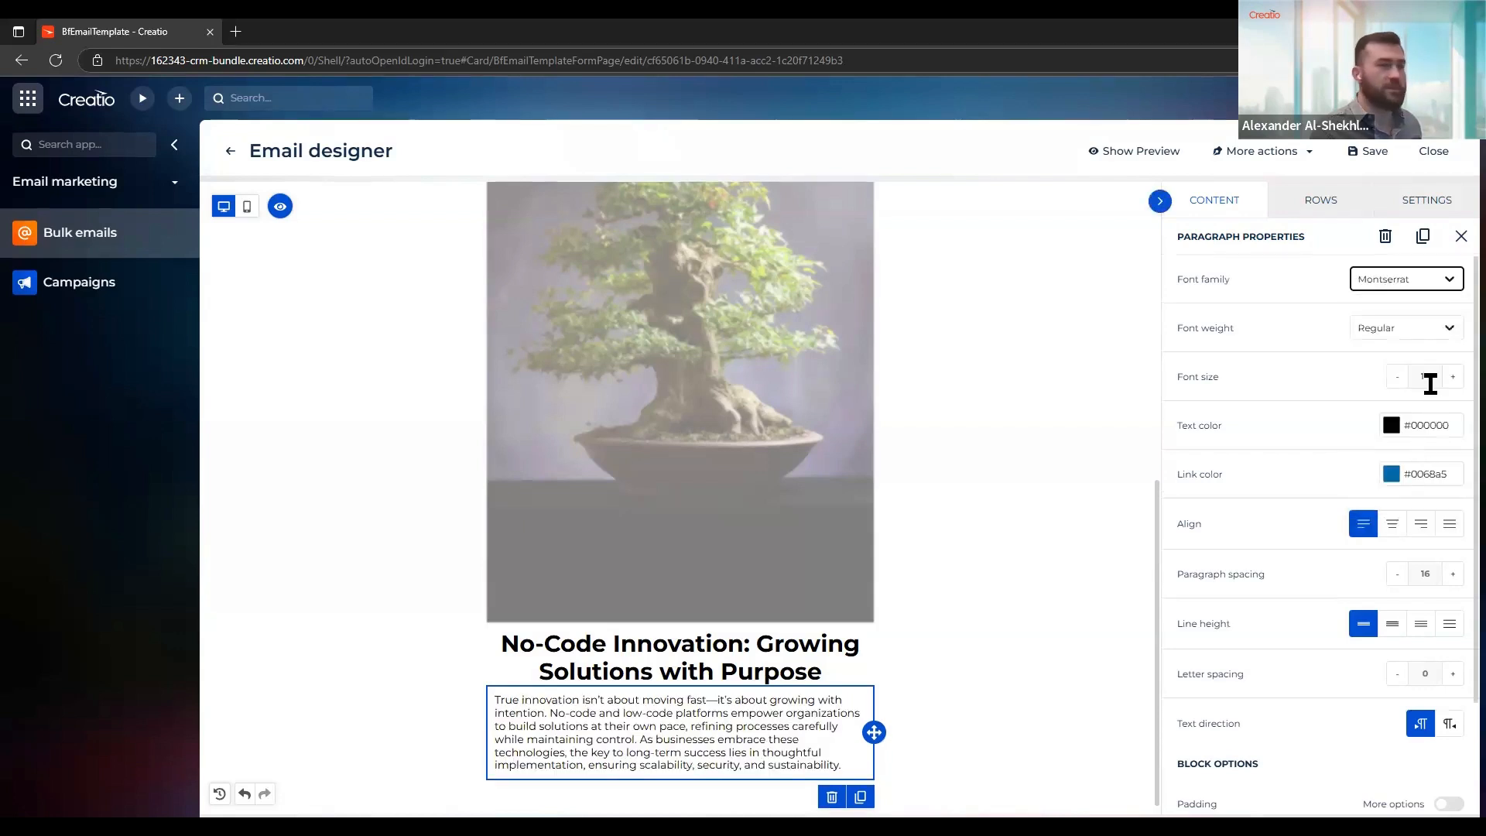
click(1453, 377)
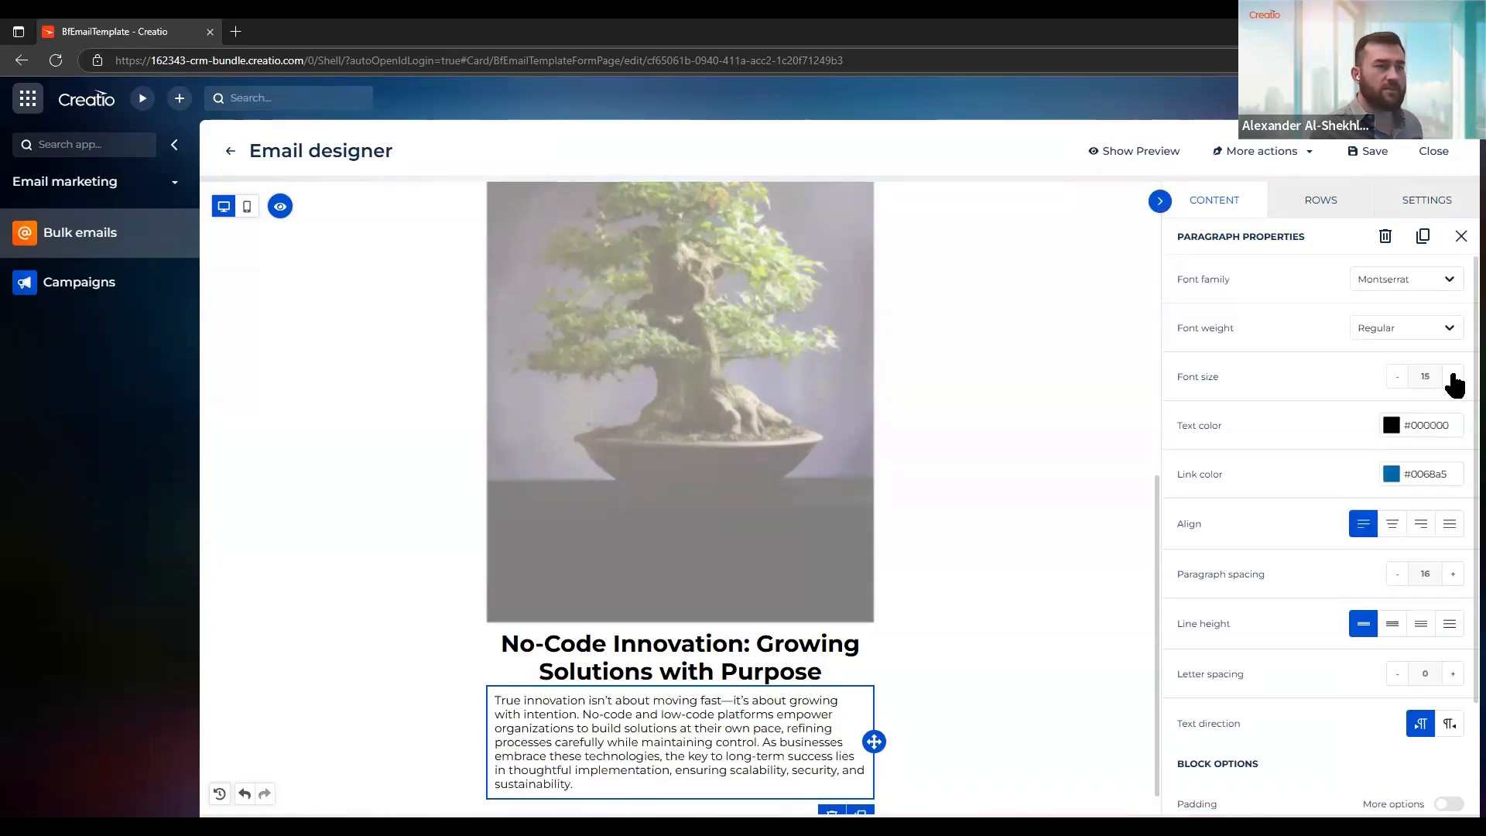
click(1449, 525)
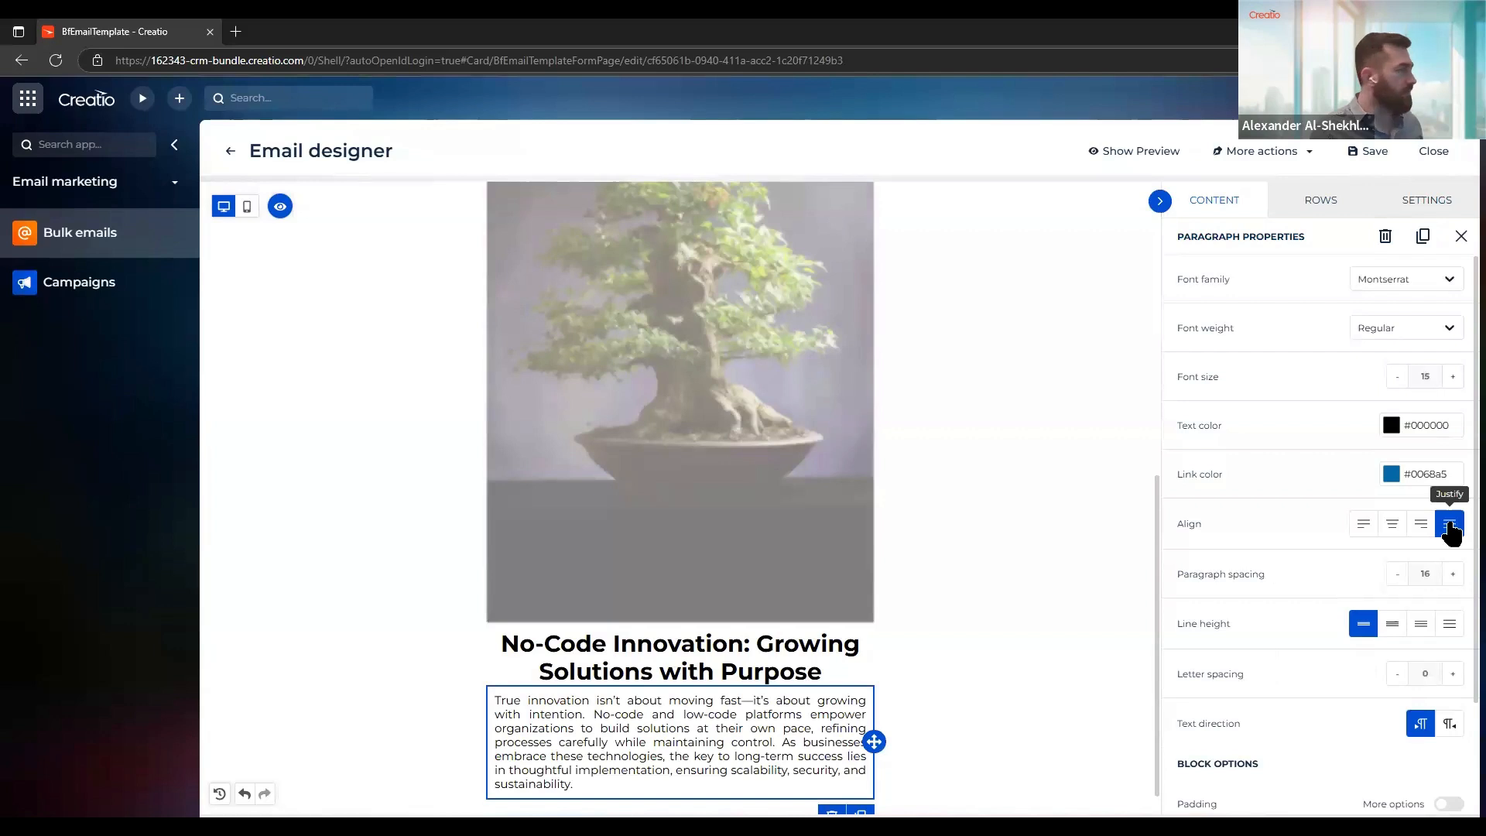
click(1392, 625)
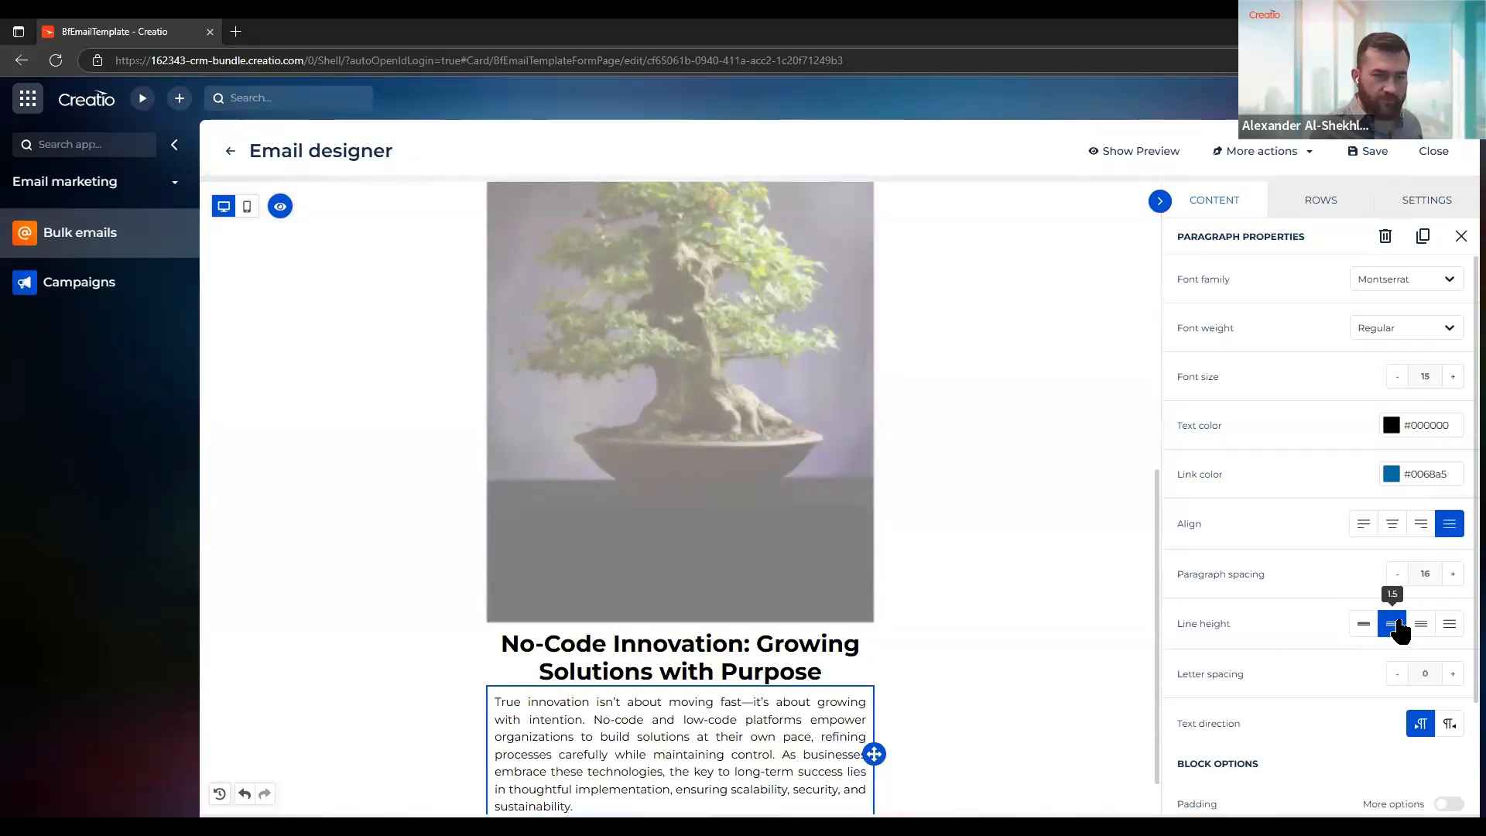
Enable separate padding values for the paragraph and set its right and left padding to 20
scroll(1288, 615, down, 1)
scroll(1287, 615, down, 2)
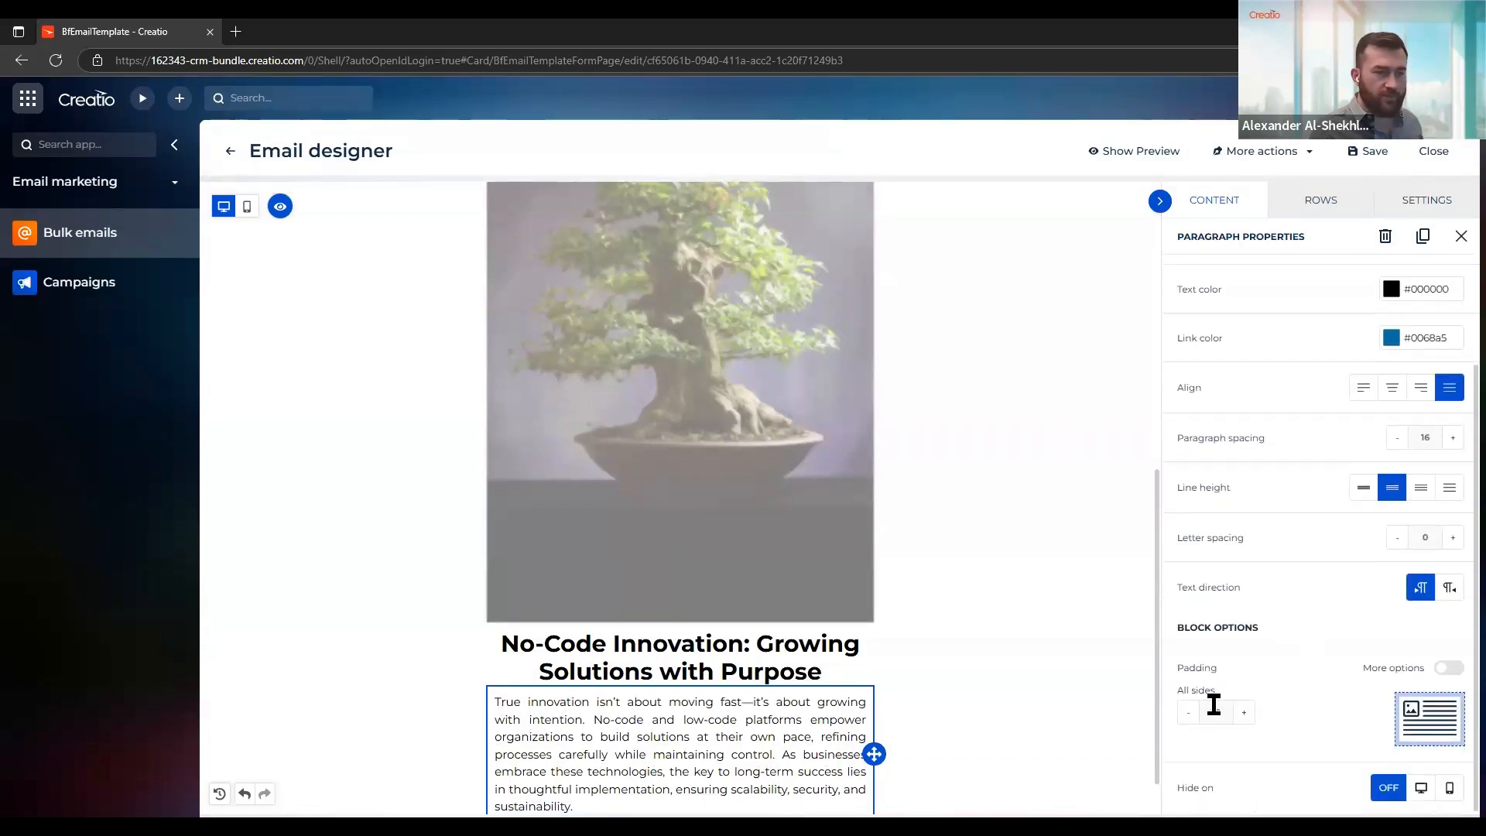
click(1447, 668)
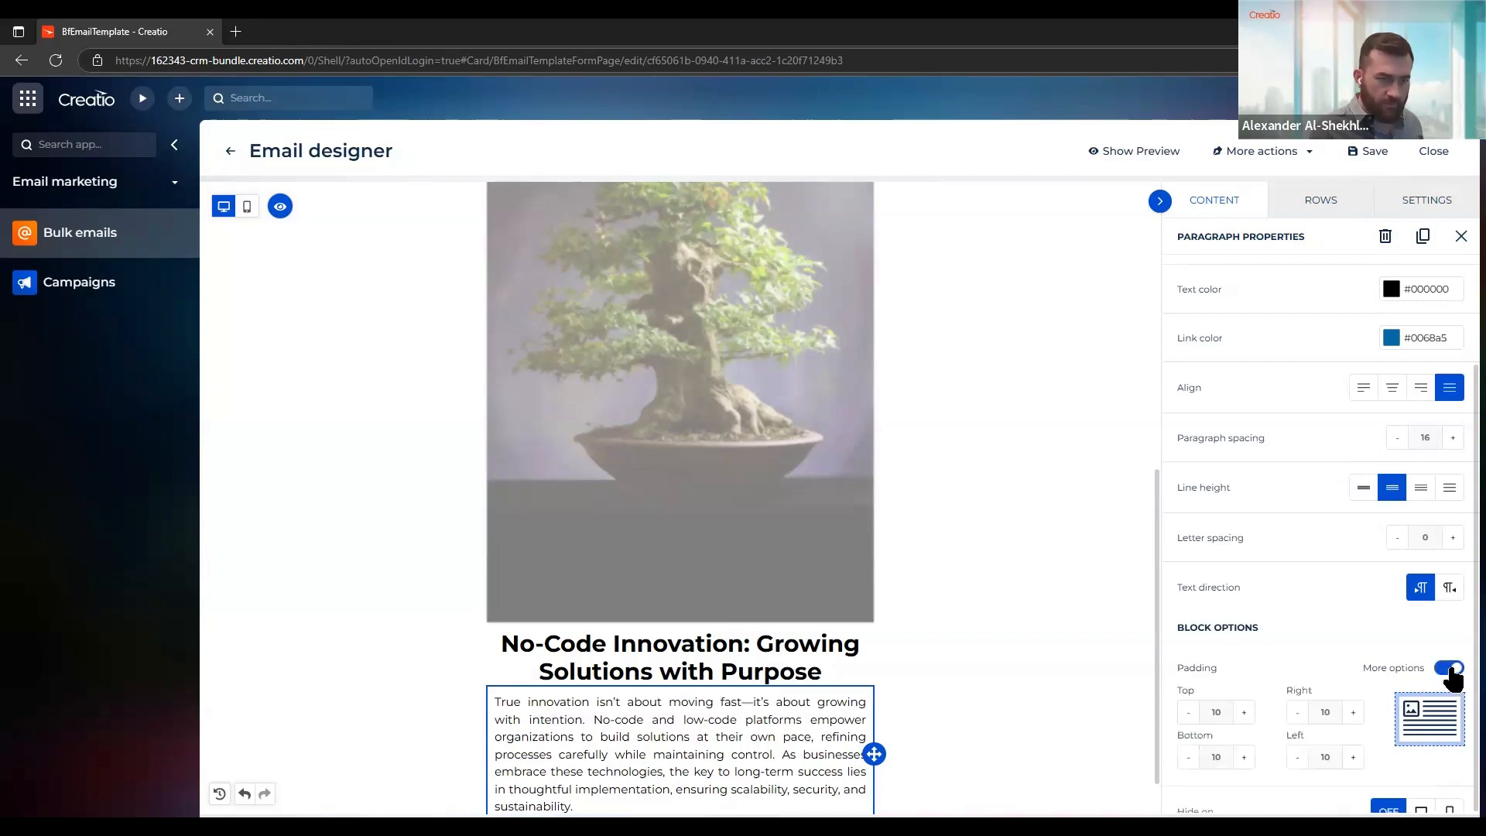
click(1365, 670)
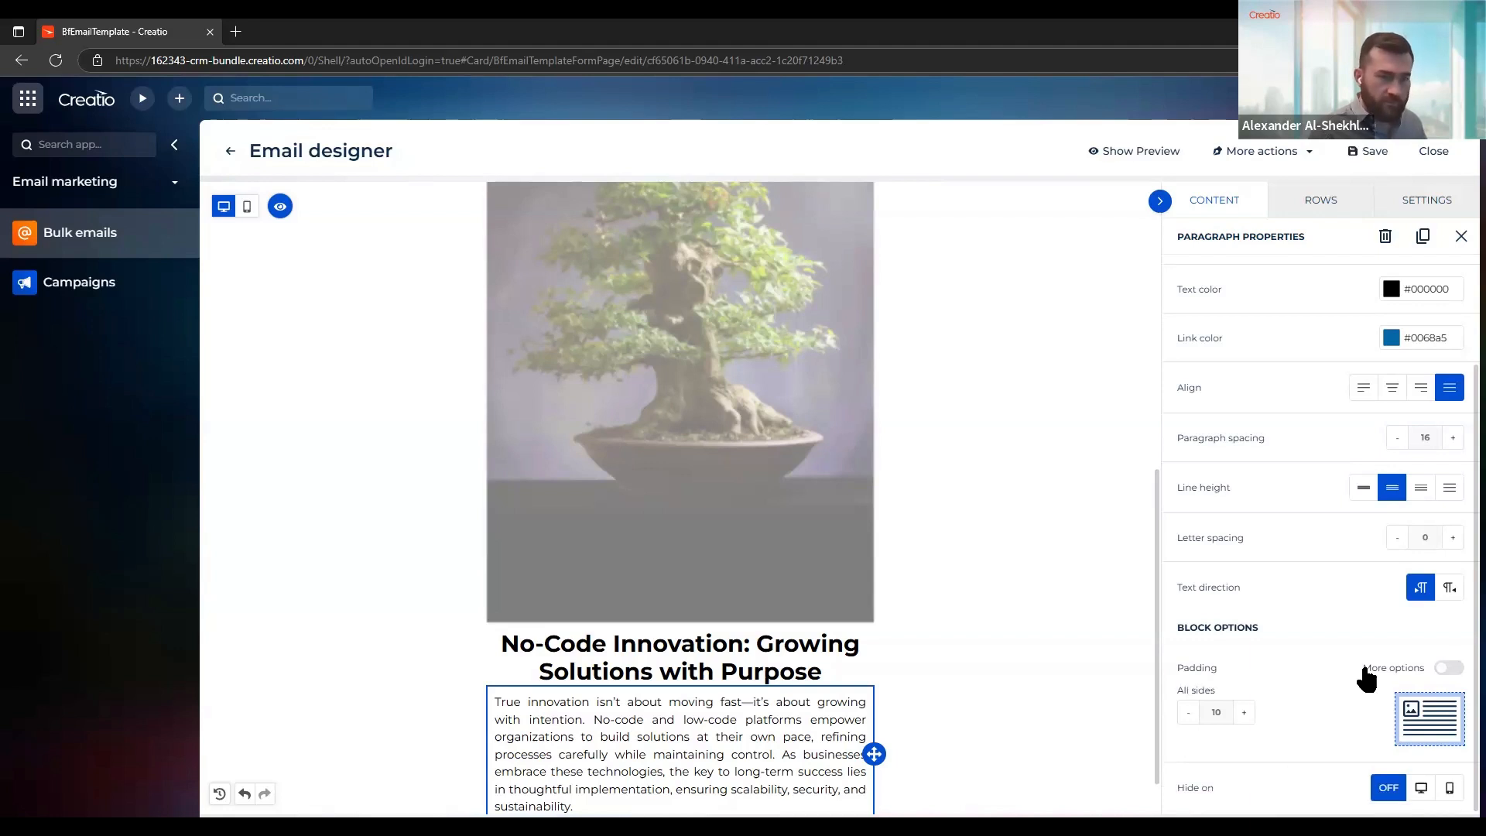
click(1408, 679)
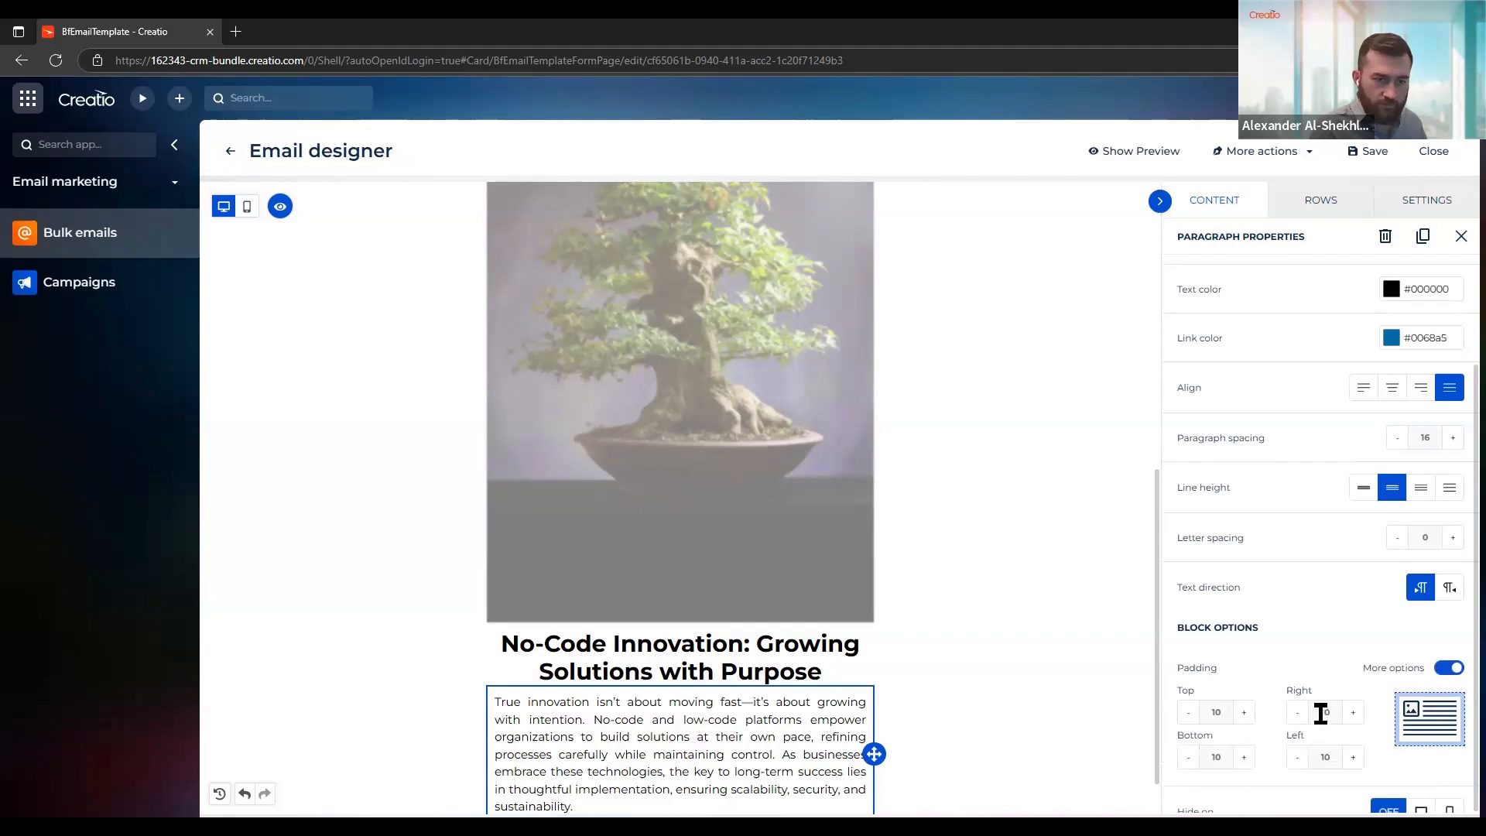
click(1326, 711)
text(2)
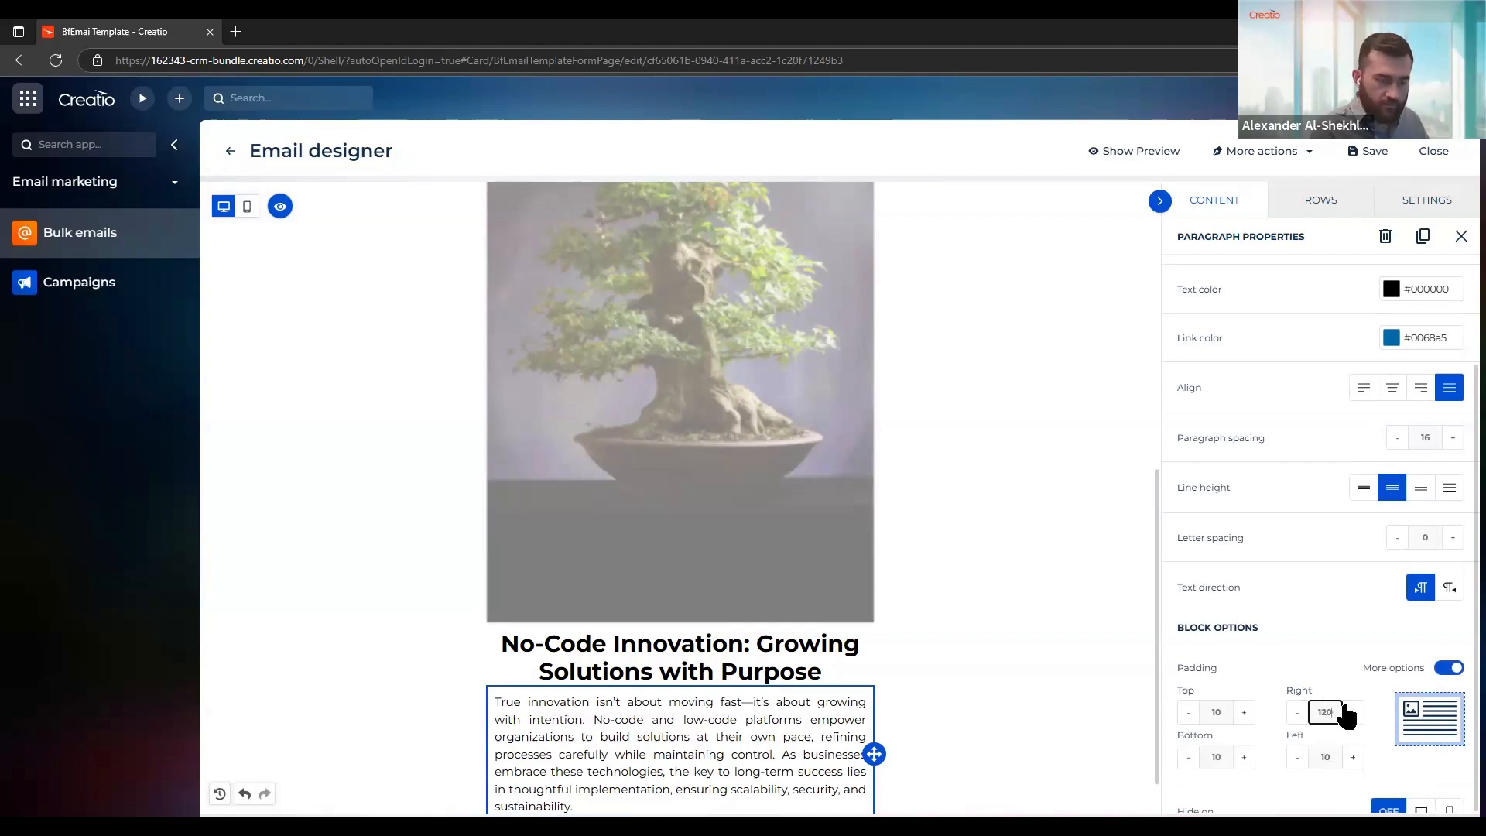
key(BackSpace)
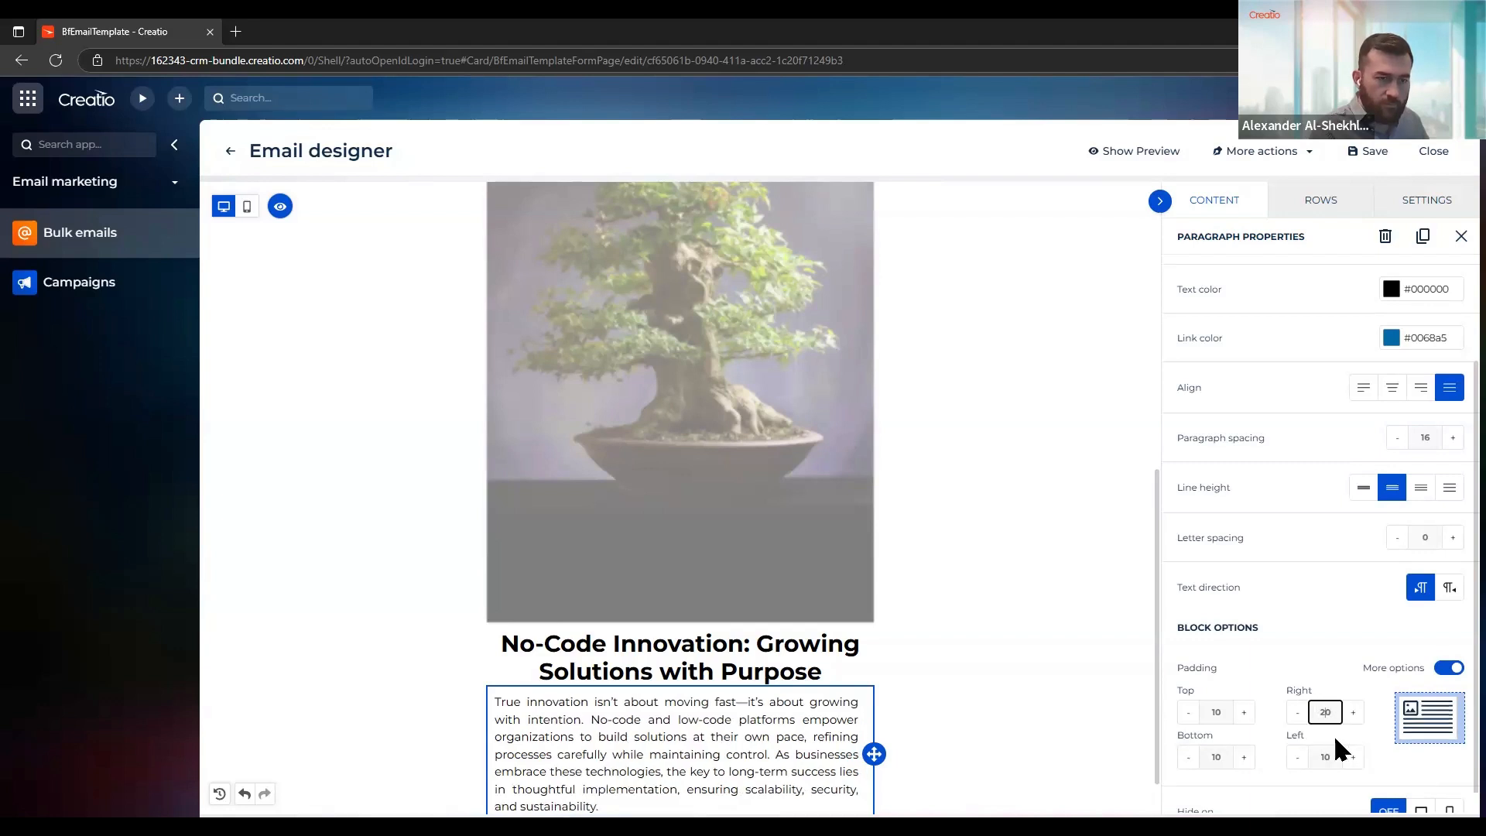
click(1337, 757)
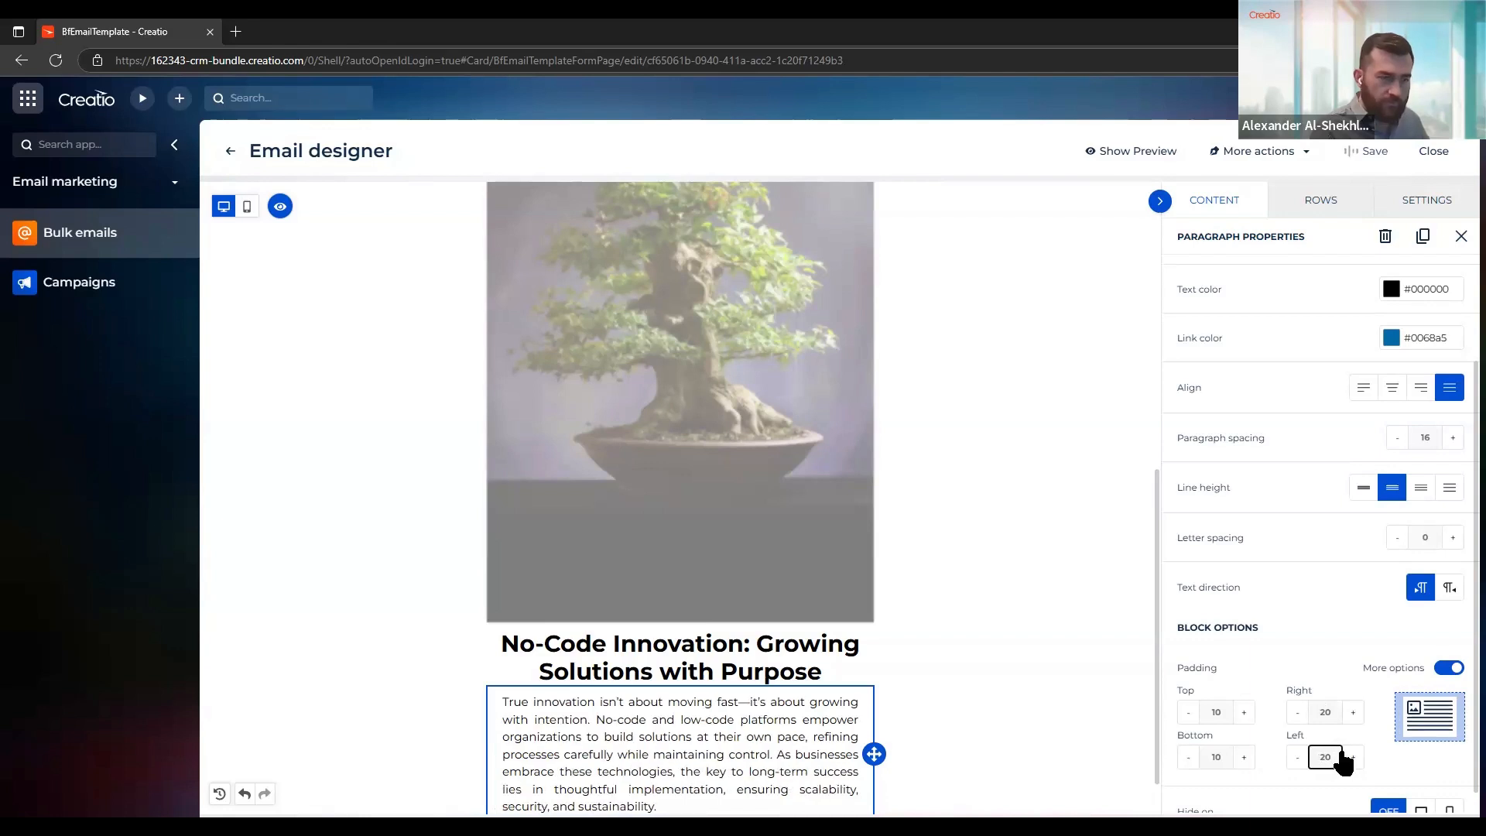
click(1345, 635)
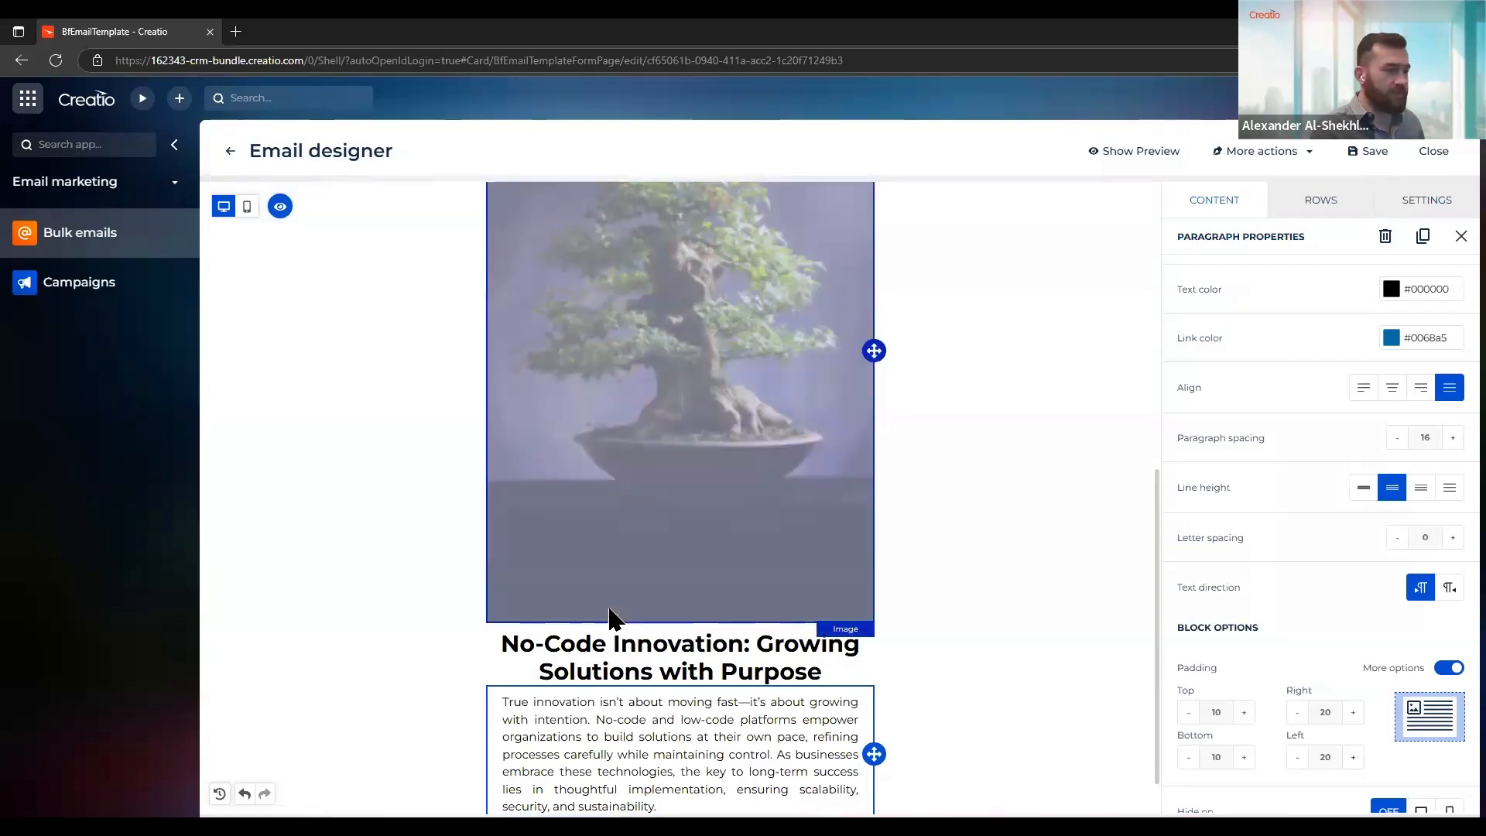
Add a Stickers block below the paragraph and open its Giphy sticker search
scroll(841, 570, down, 1)
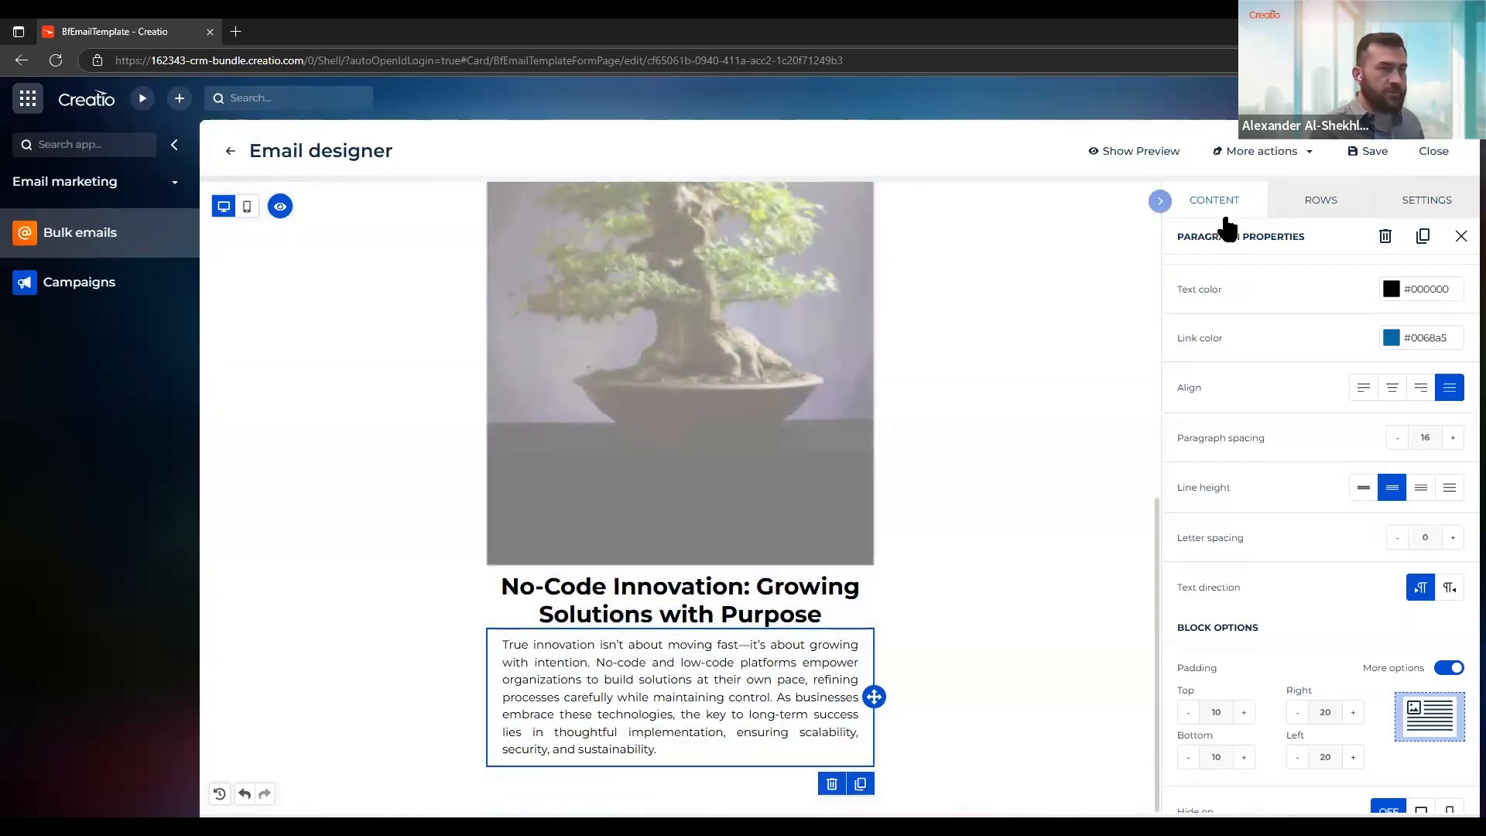
click(1203, 209)
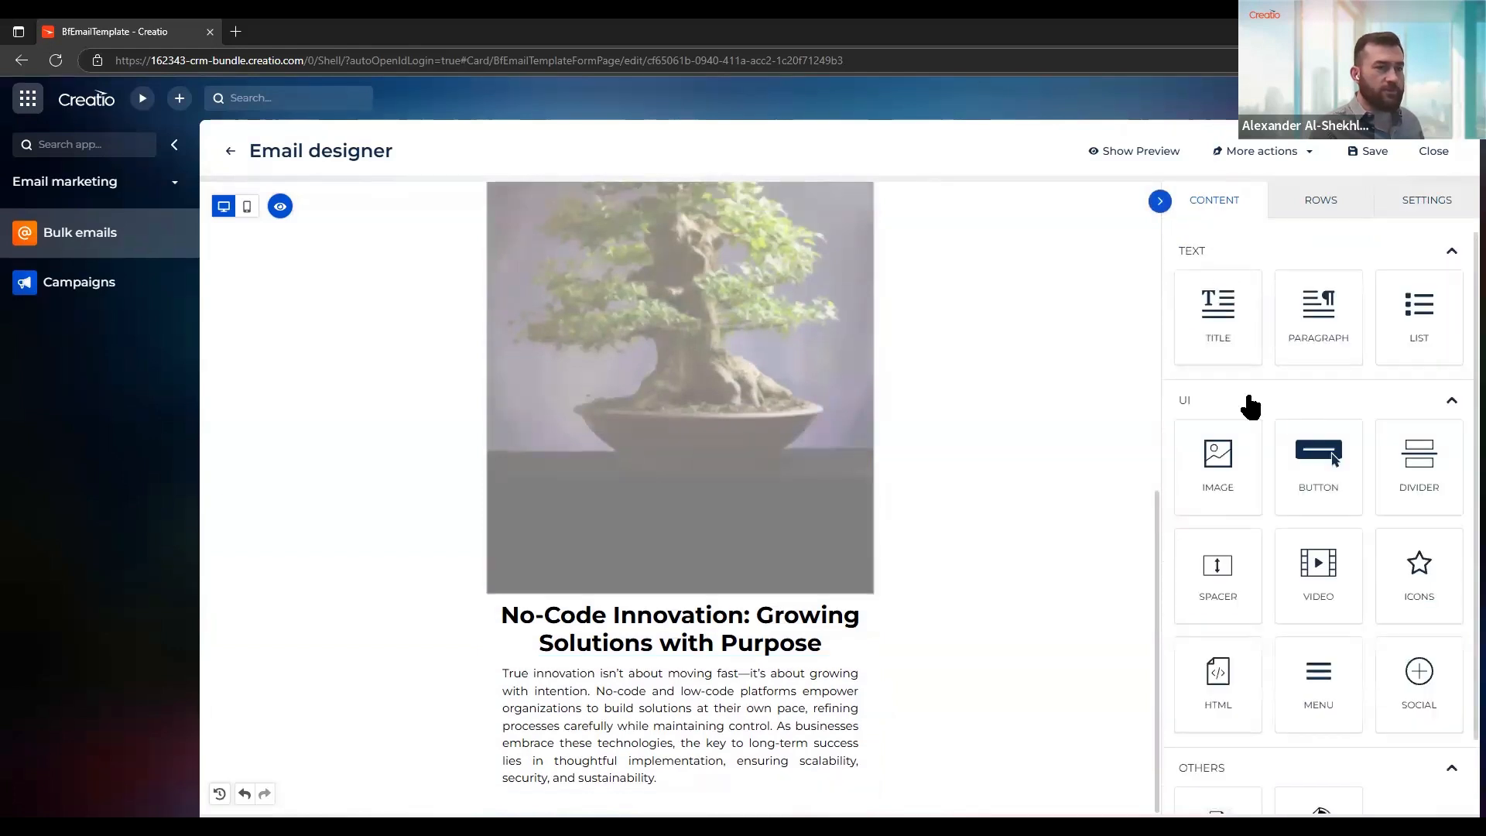
scroll(1250, 386, down, 2)
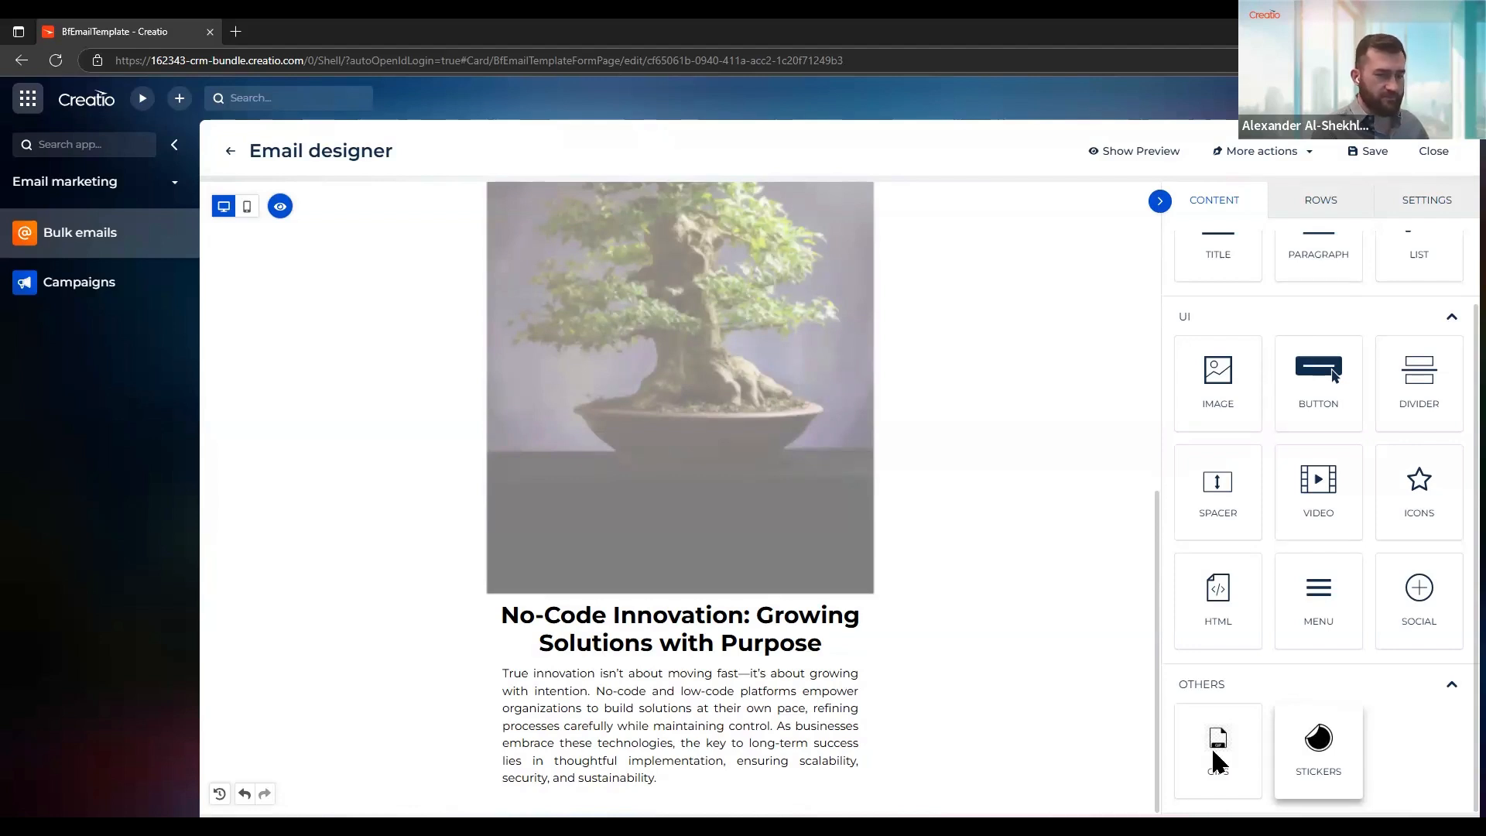
drag(1218, 762, 692, 766)
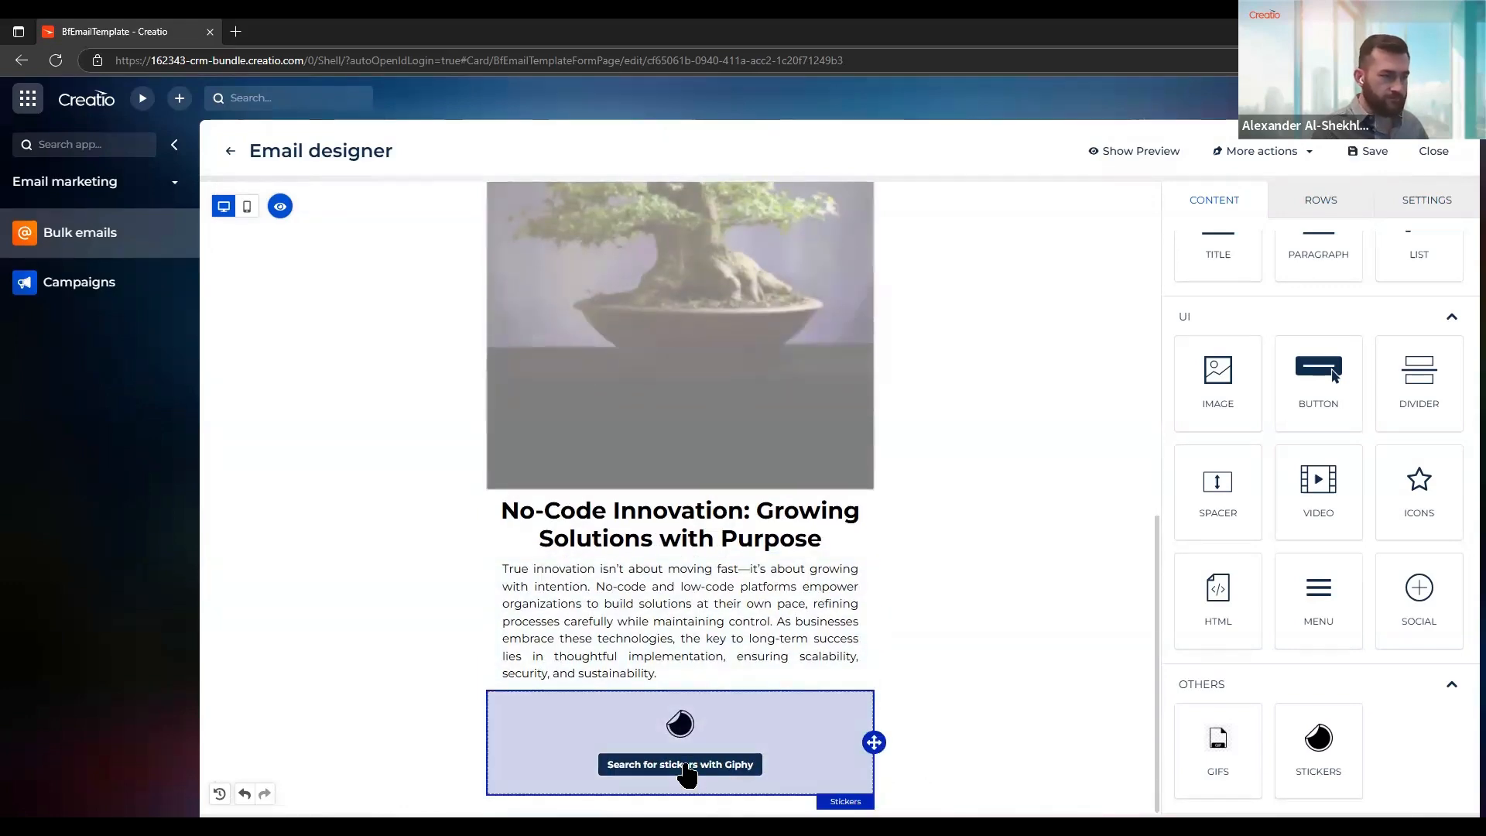
click(686, 767)
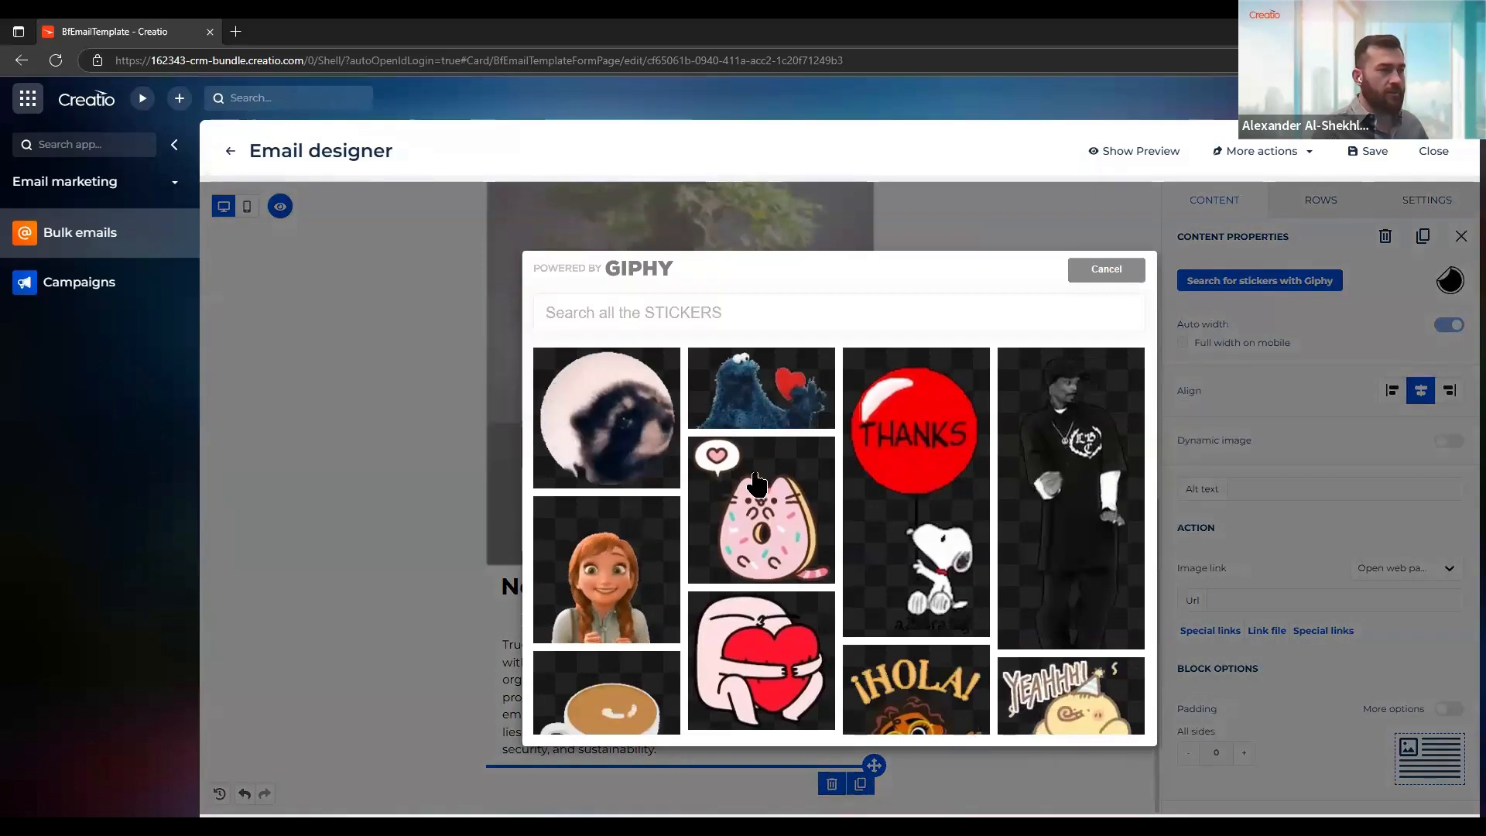
Insert the bar chart sticker from a Giphy search for "diagram" and set its width to 50% with auto width off
click(721, 308)
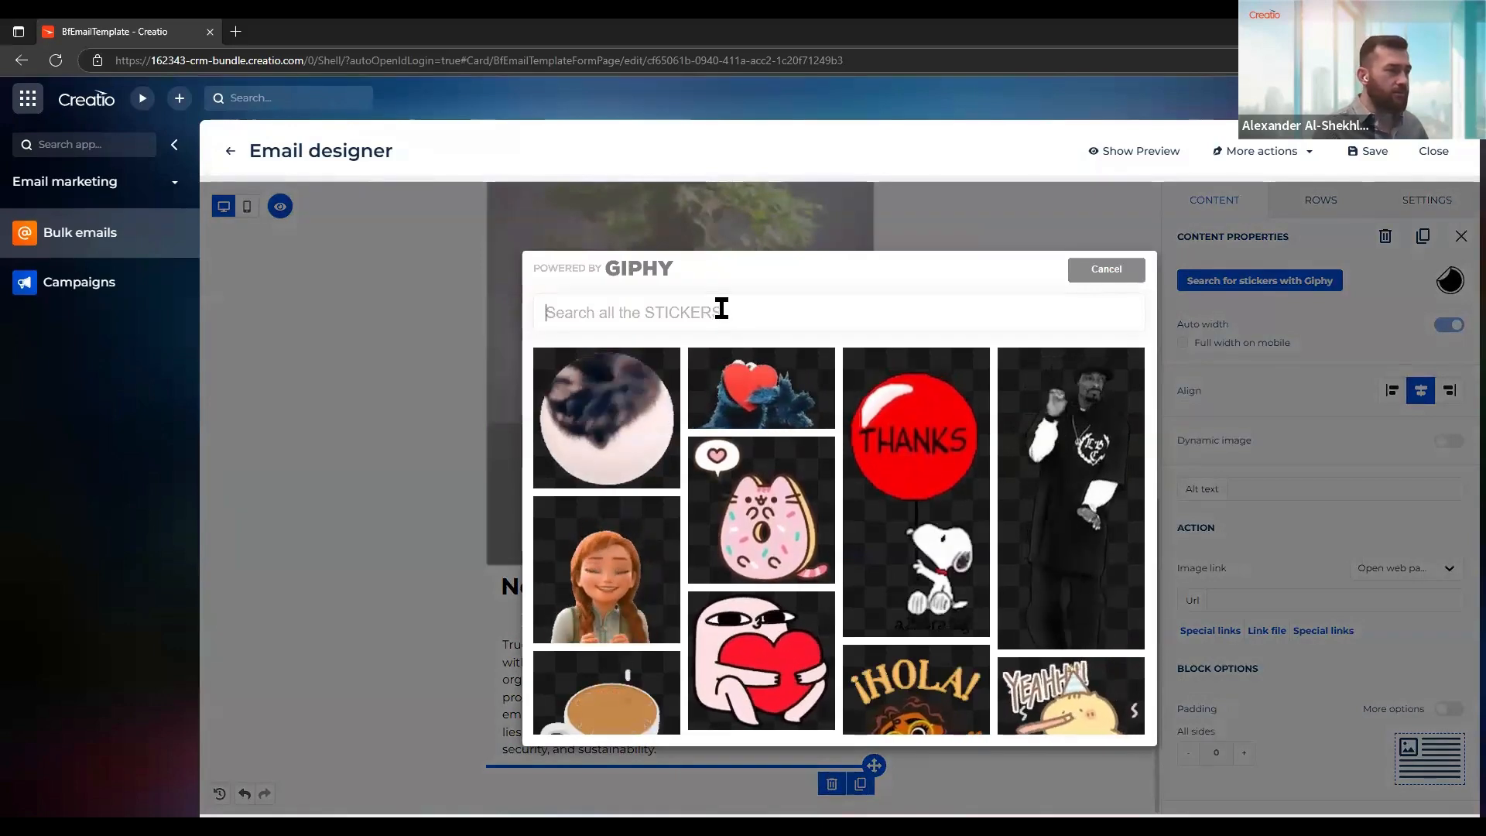
text(d)
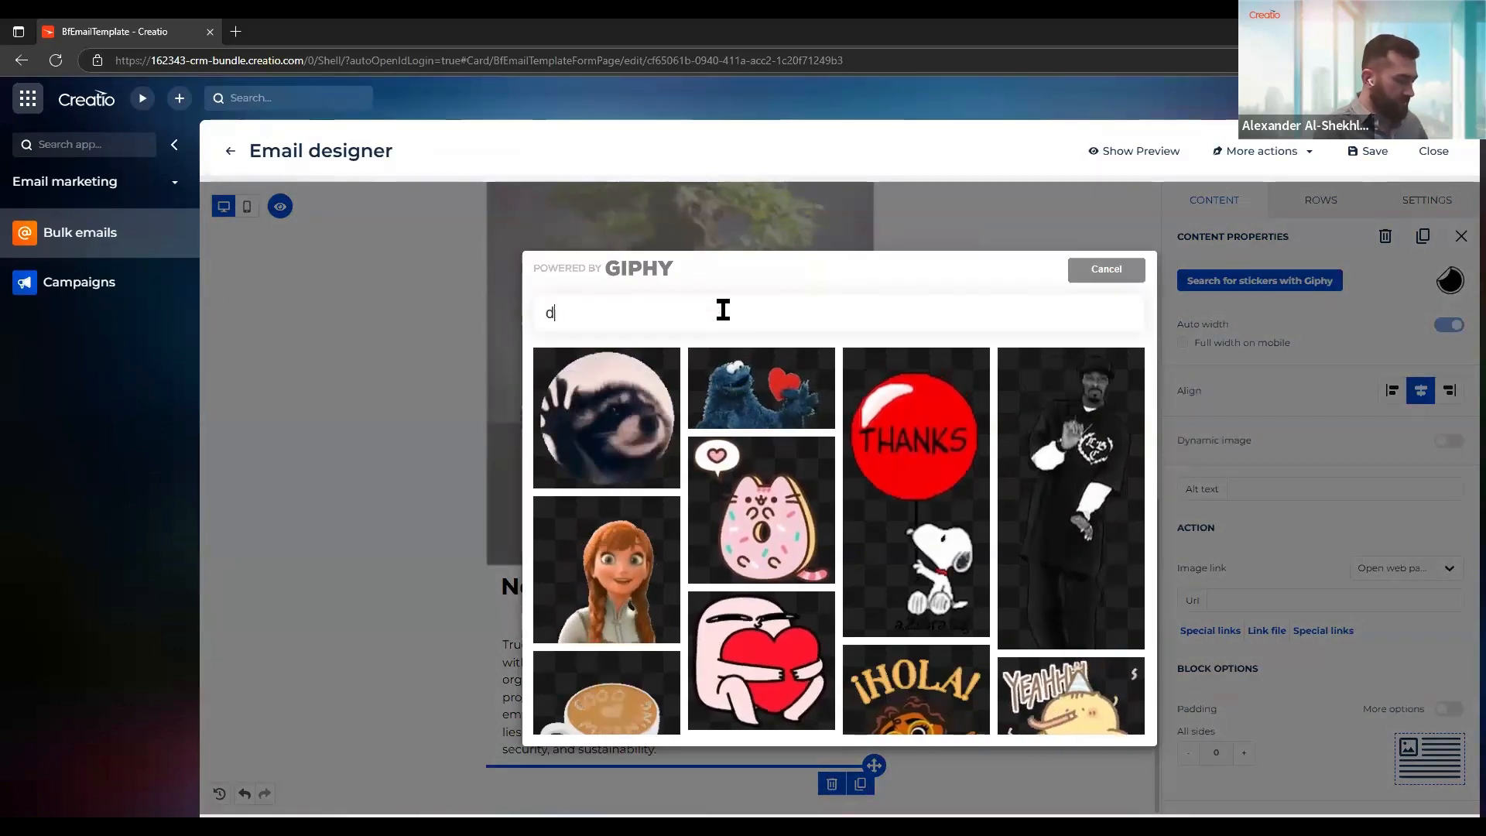
text(iagram)
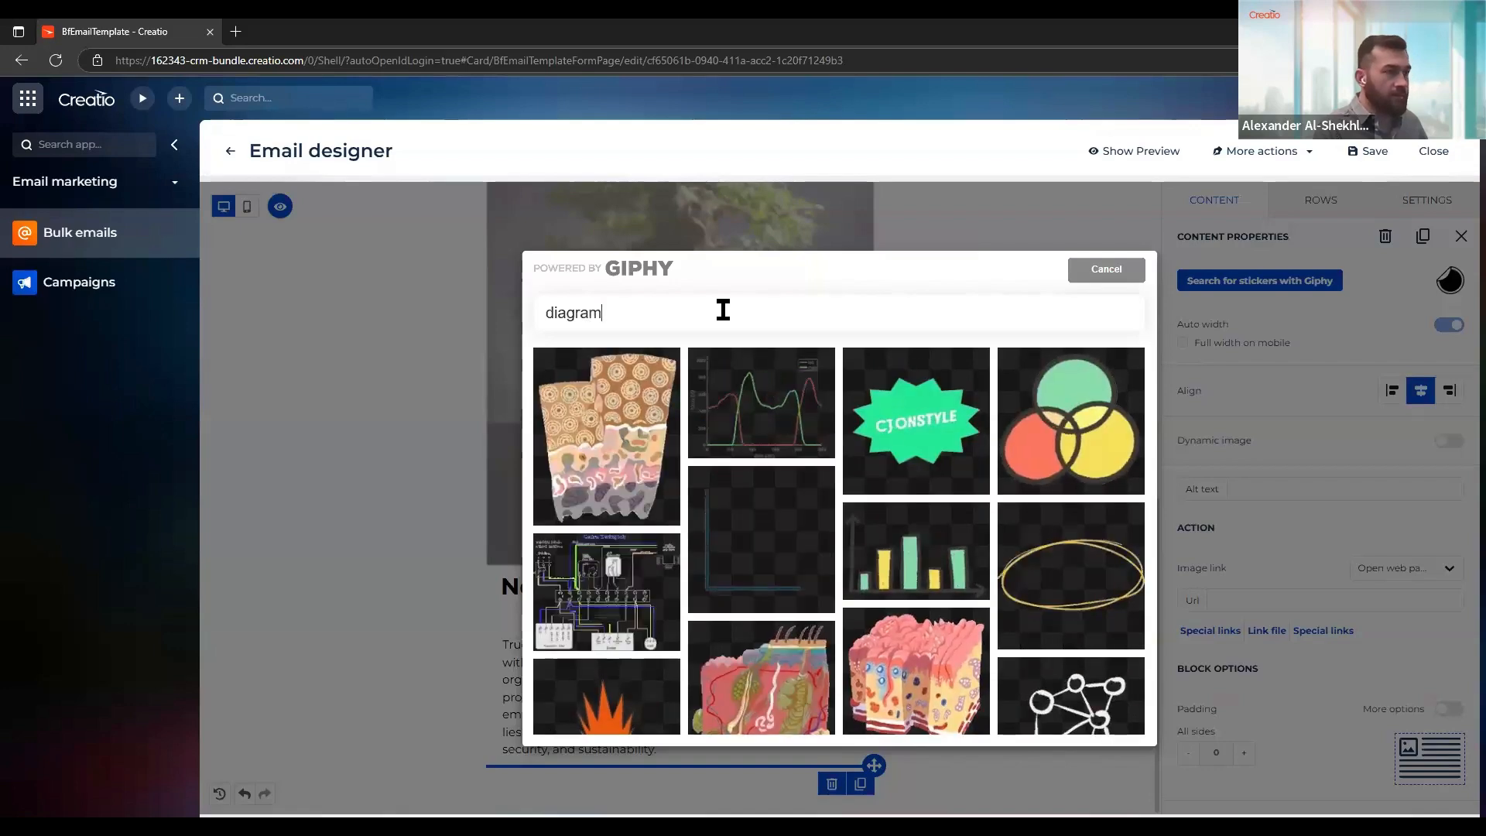
click(782, 531)
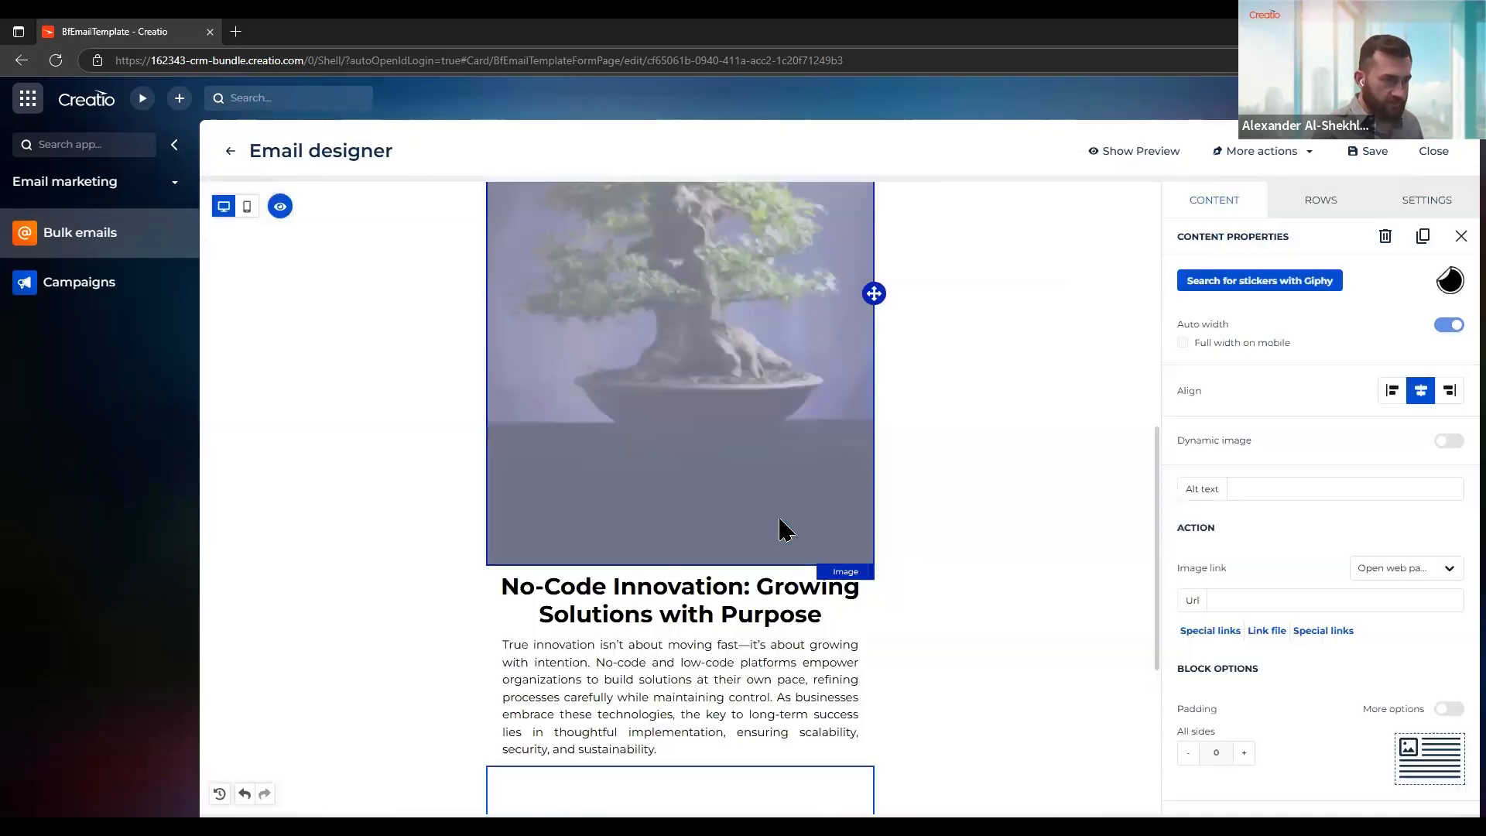
scroll(847, 662, down, 4)
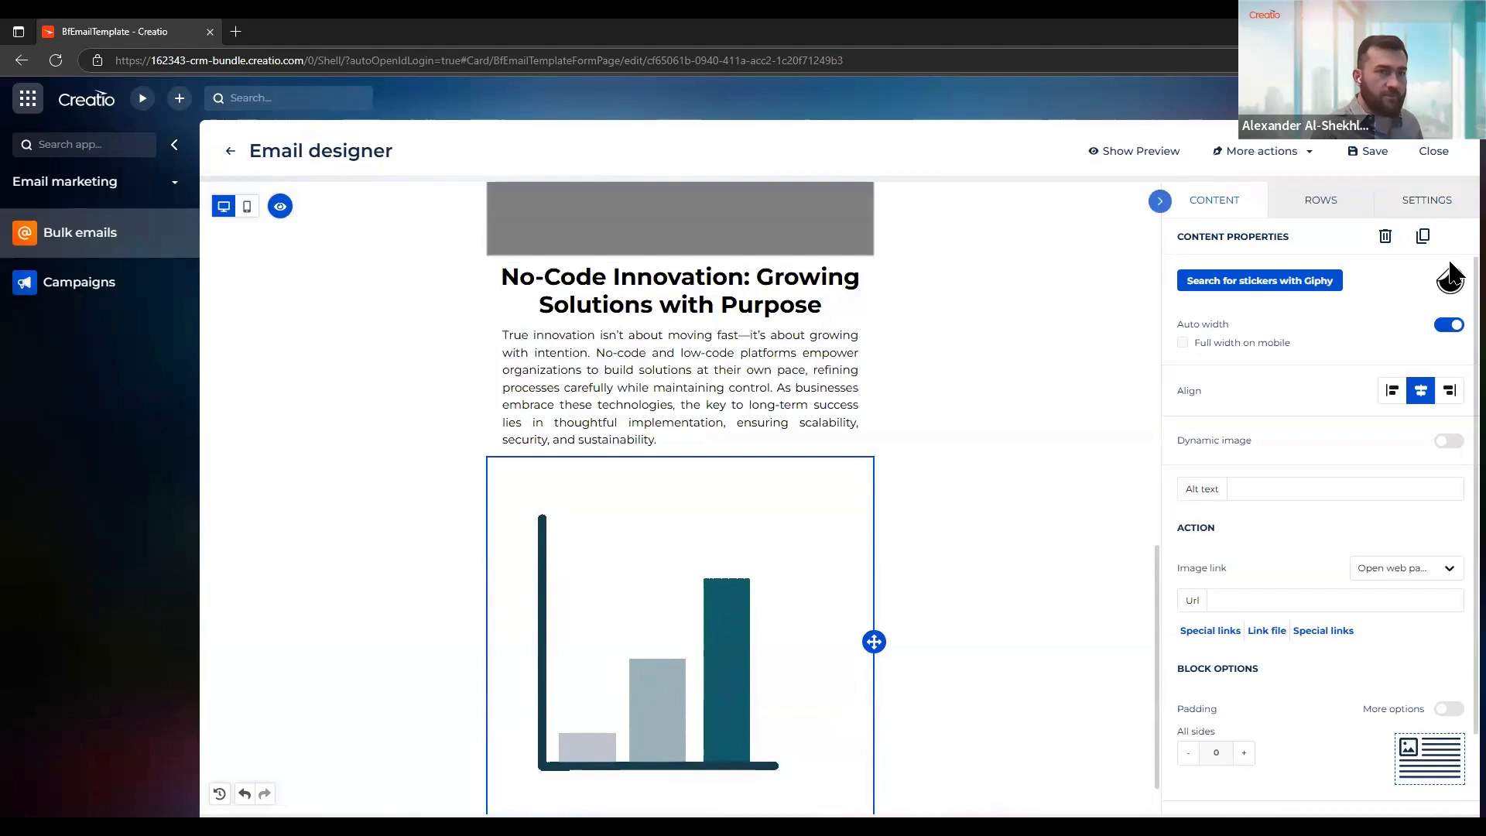
click(1446, 327)
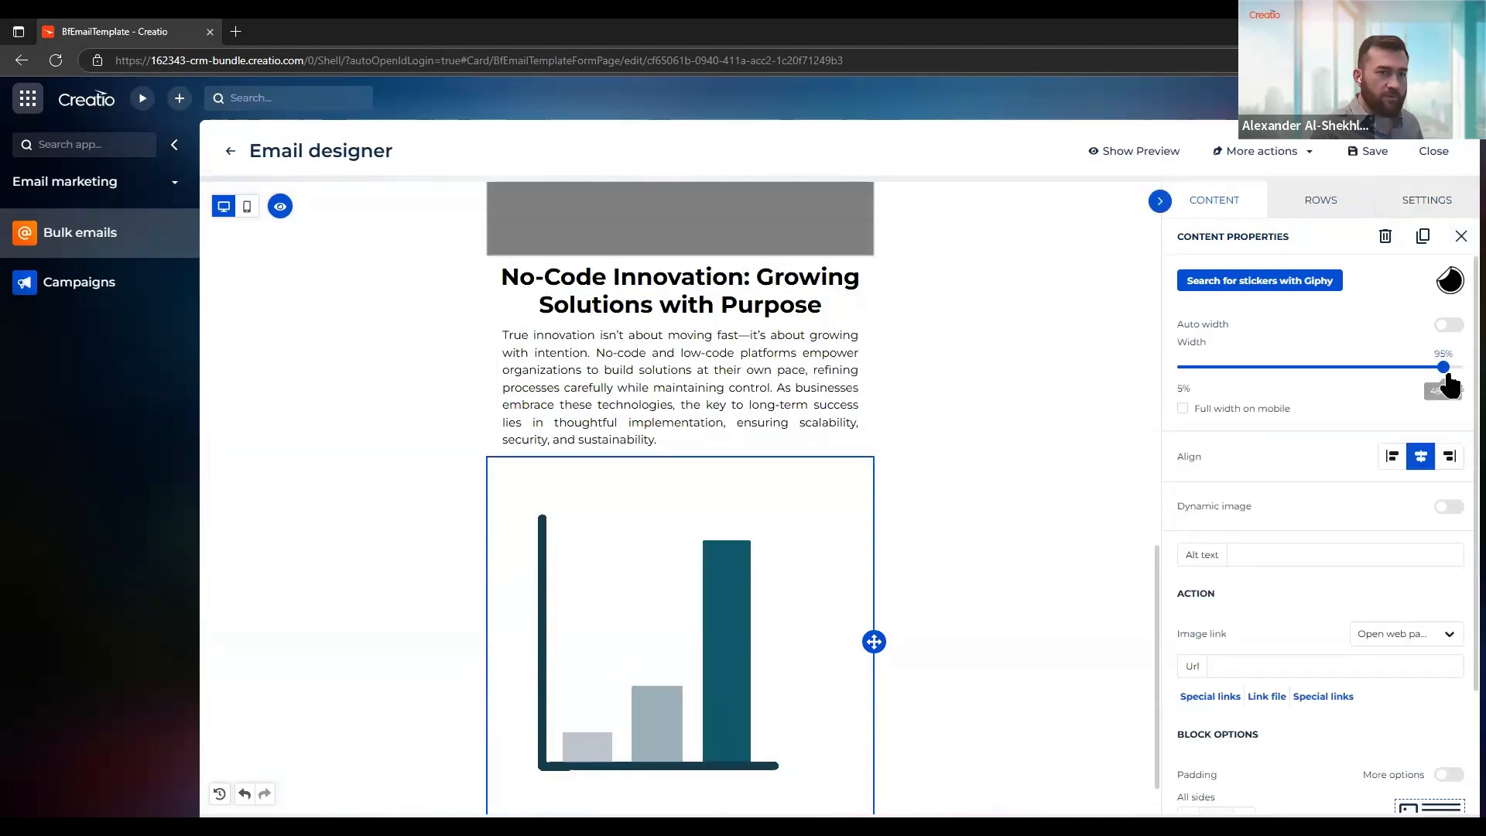
drag(1444, 364, 1313, 368)
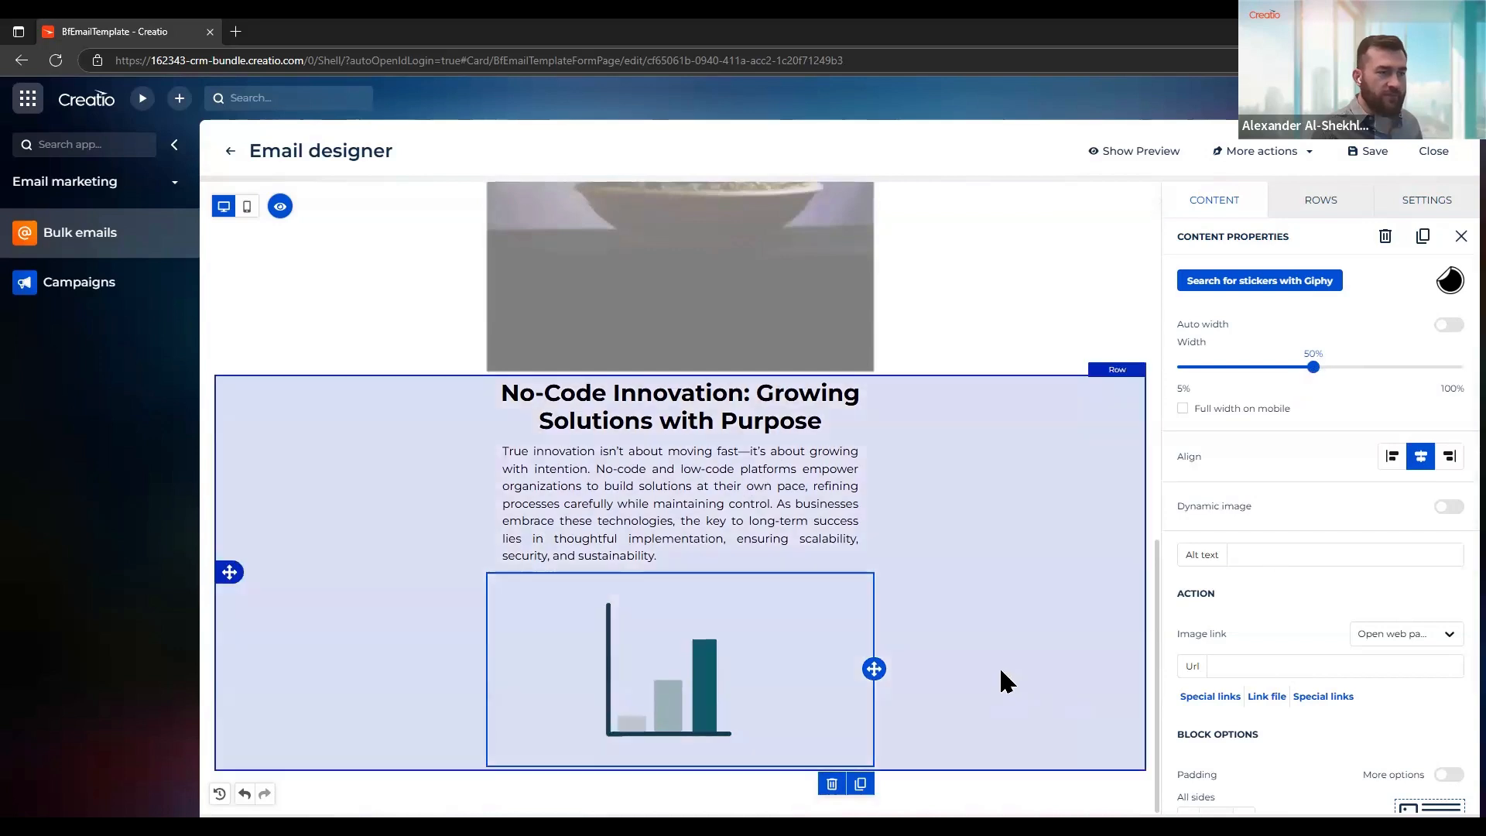
Try #0068a5, #000000, #793d3d and #ff4013 as the row's content area background color, and return it to transparent
click(1000, 670)
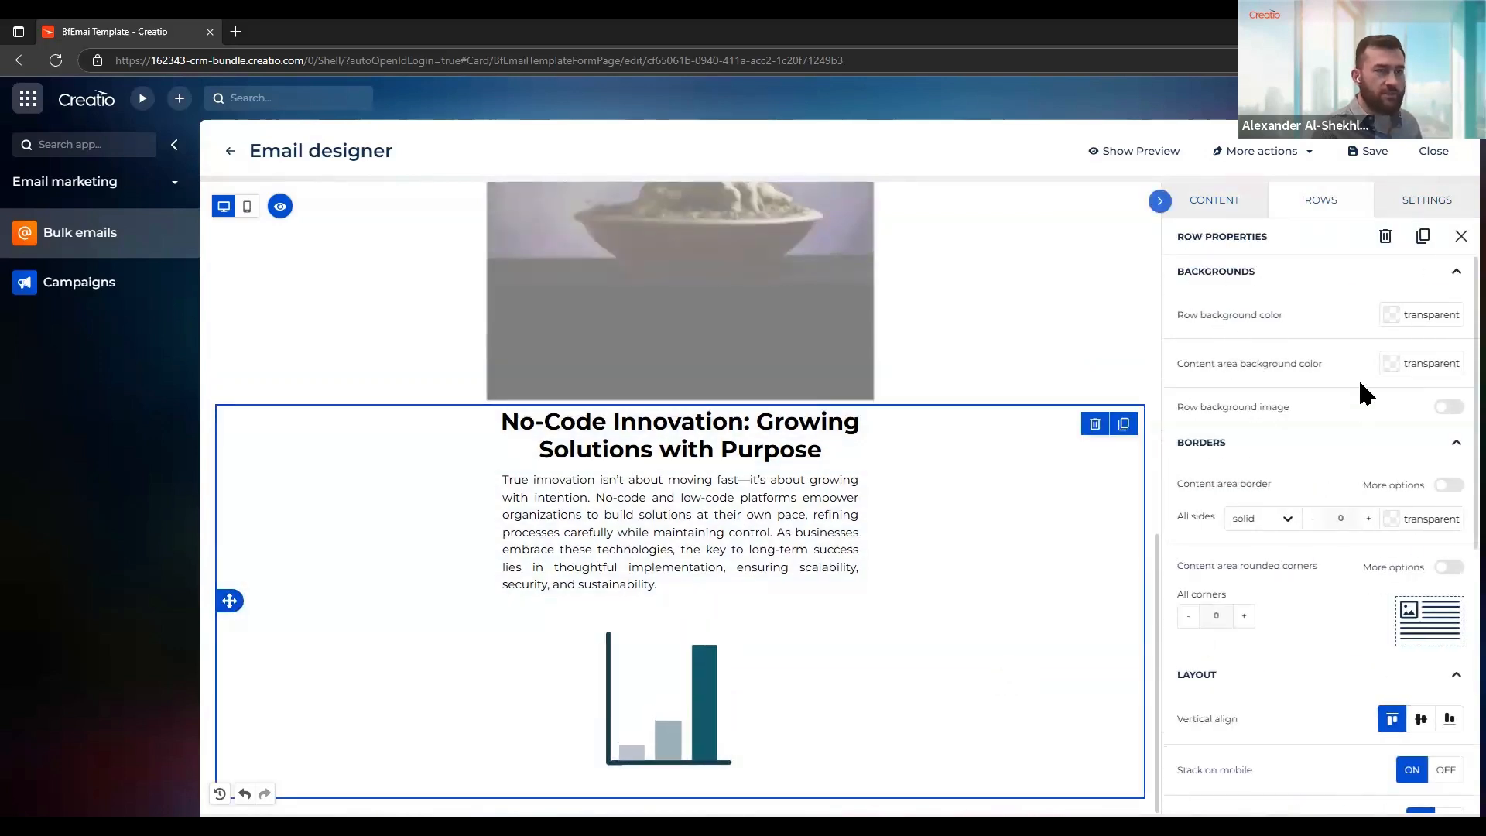
click(1398, 365)
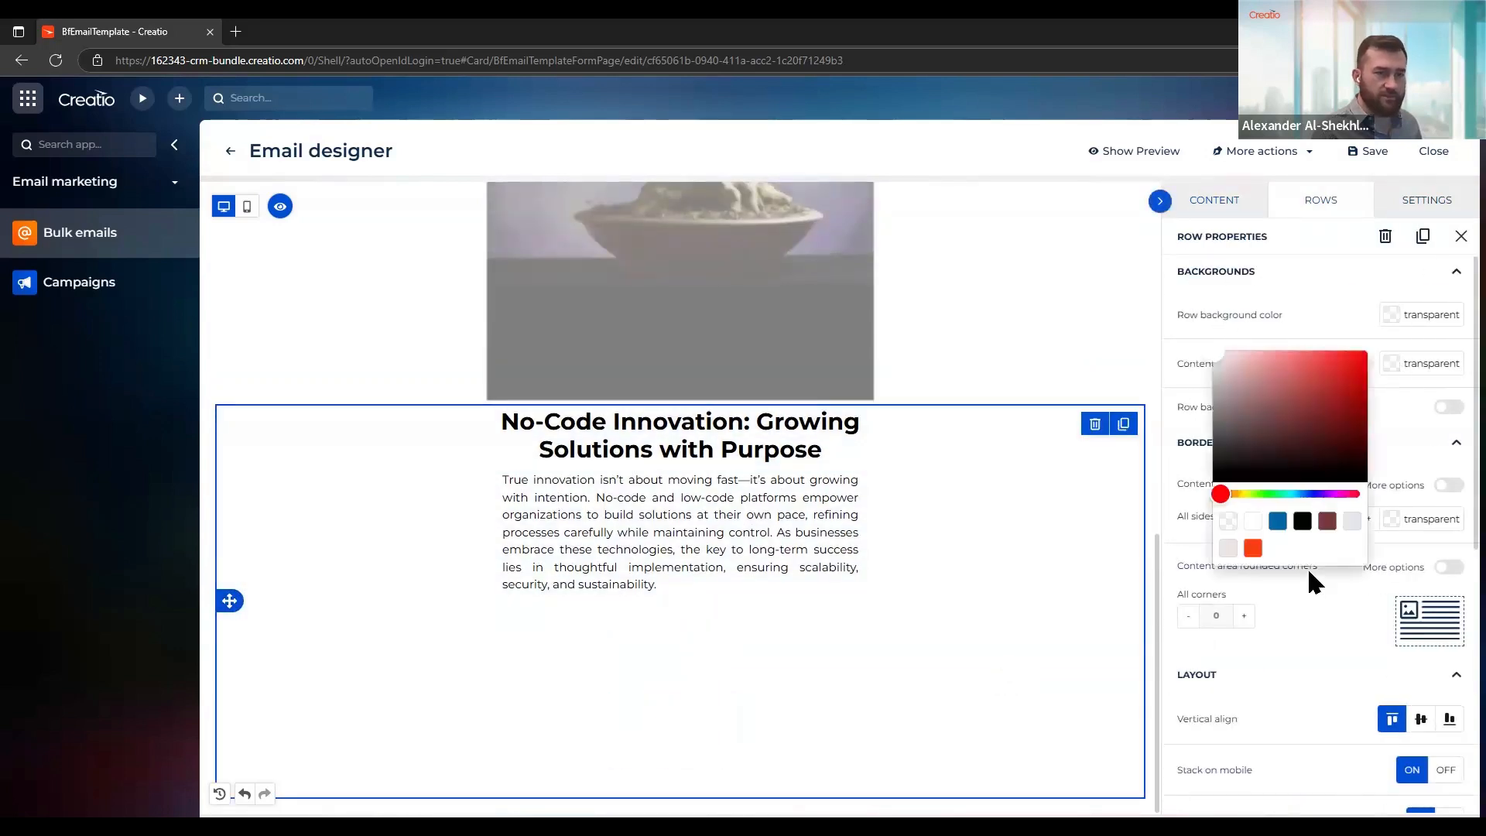
click(1276, 521)
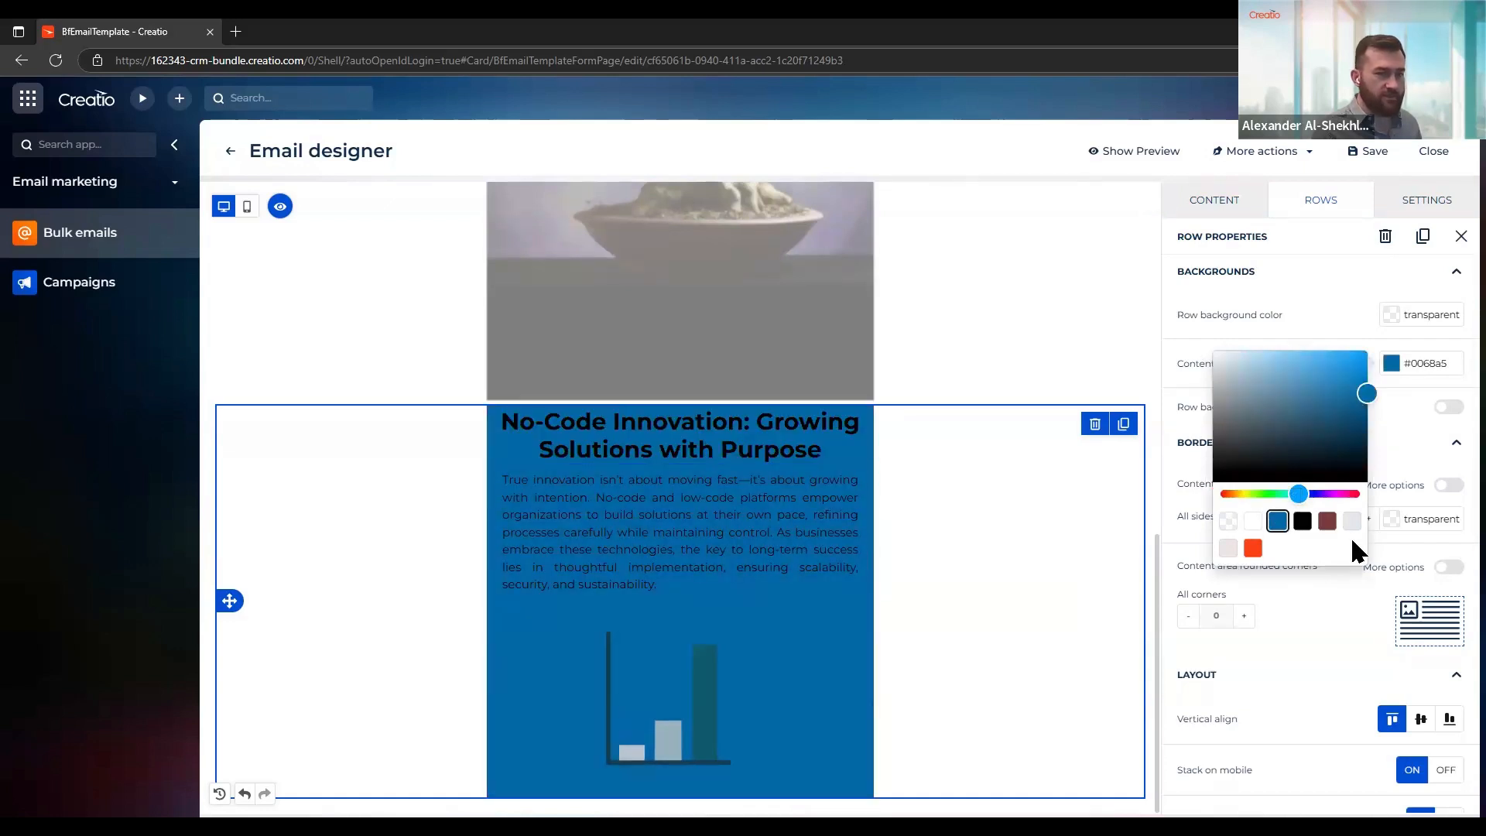
click(1302, 525)
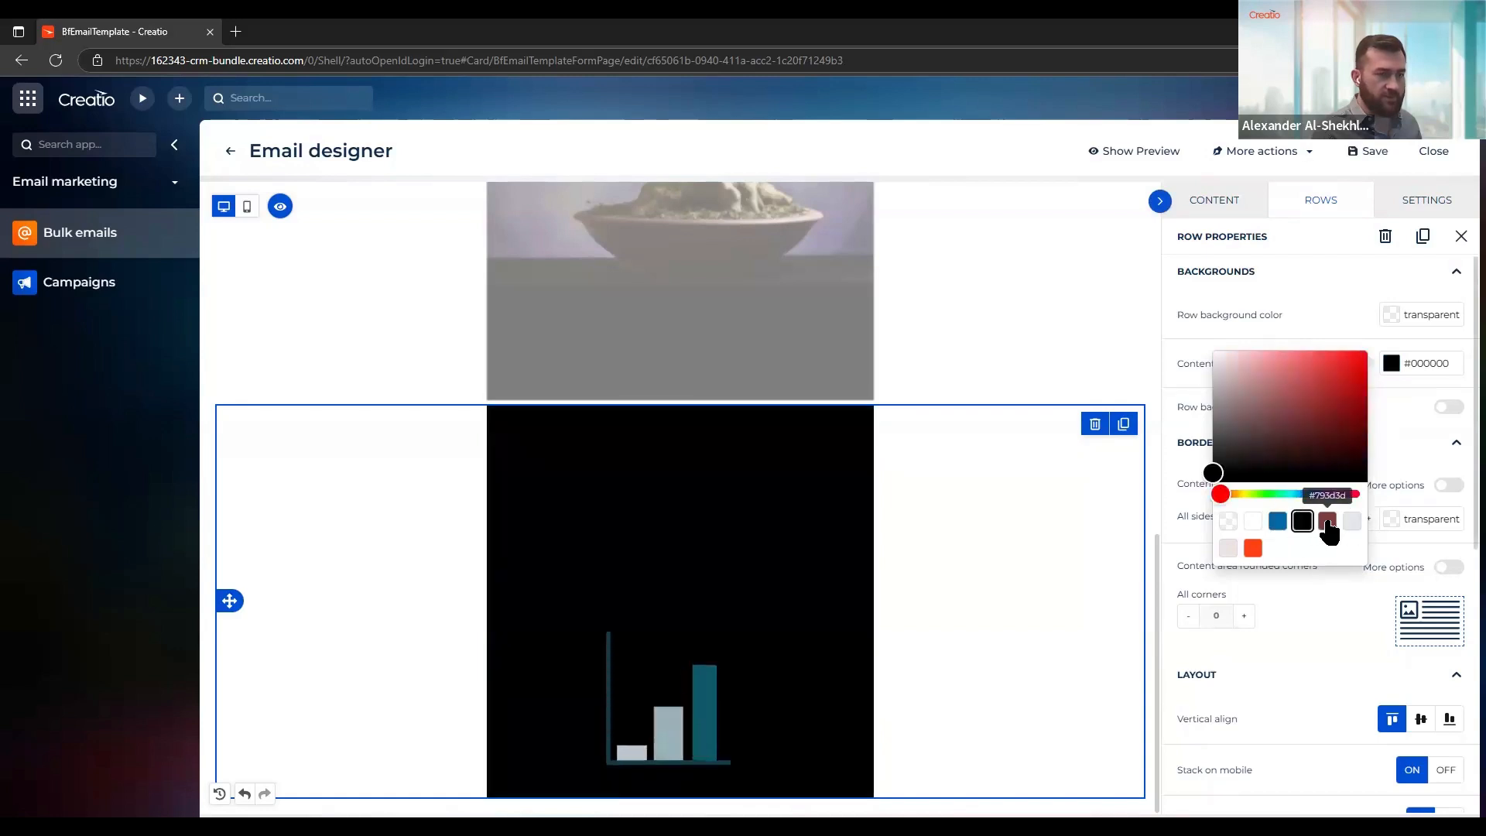
click(1327, 521)
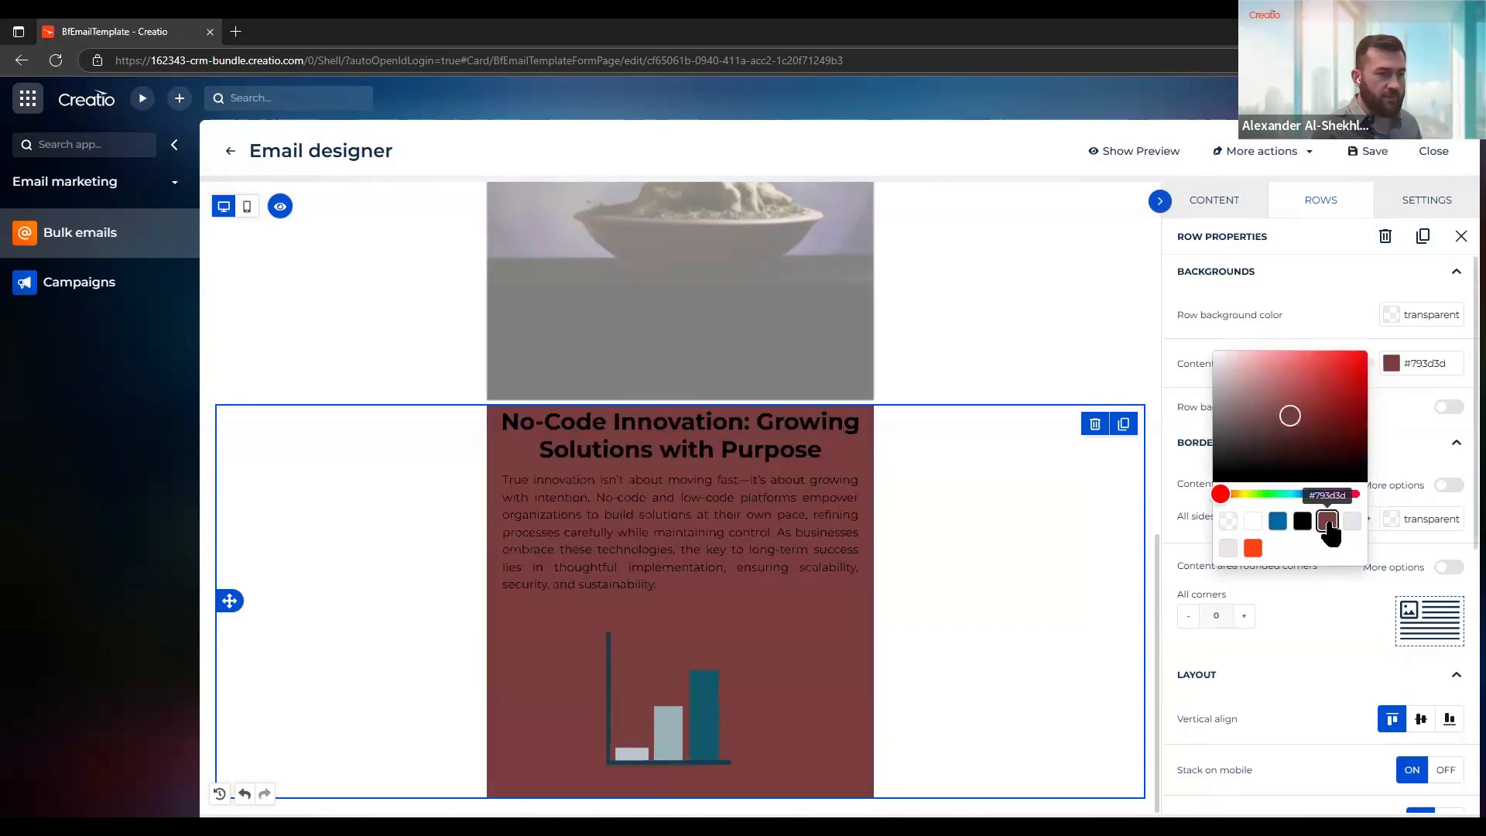
click(1252, 547)
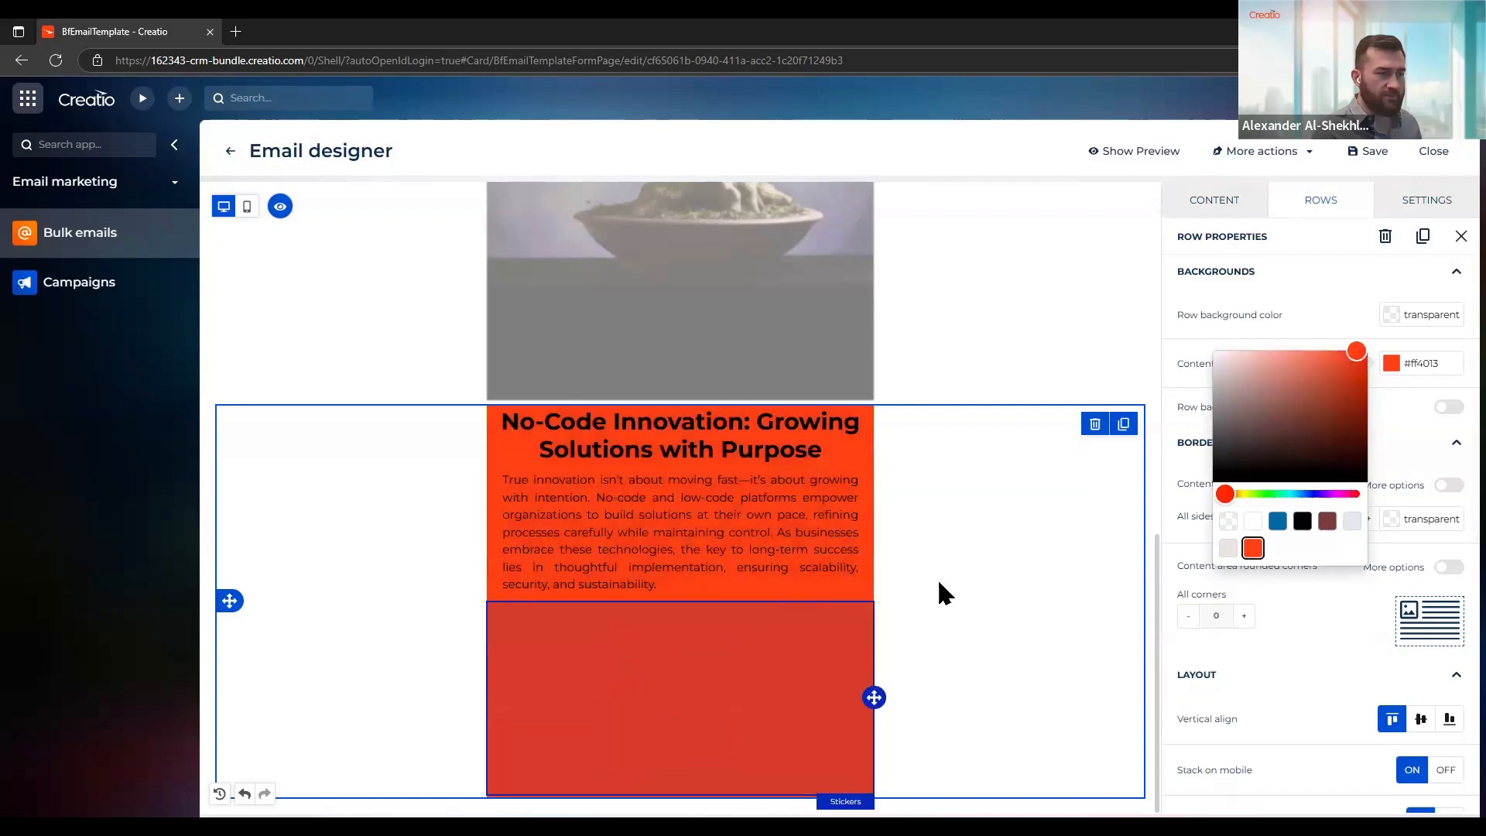
click(1227, 521)
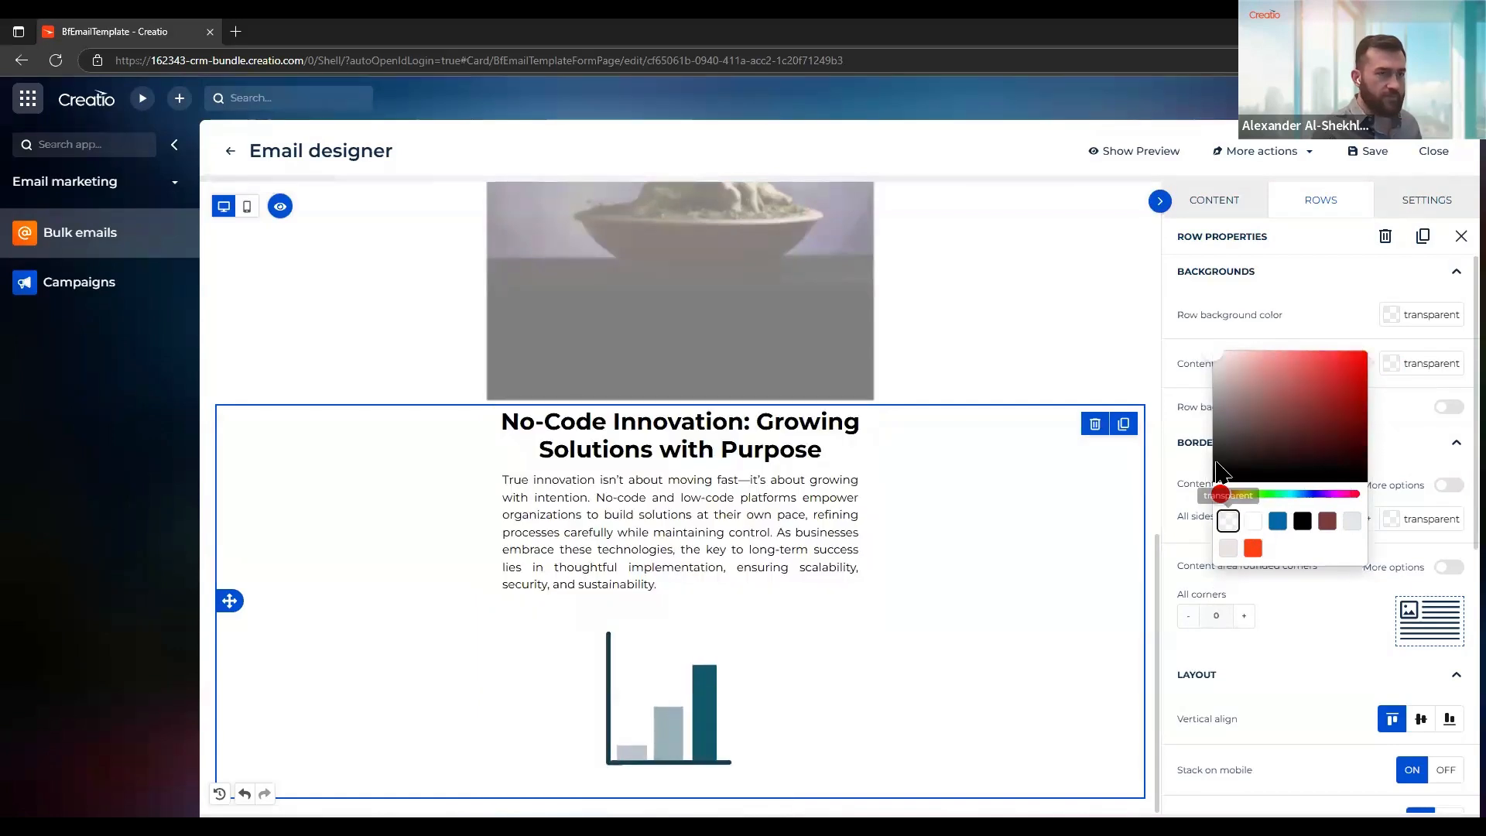
Delete the bar chart sticker block below the paragraph
click(1209, 204)
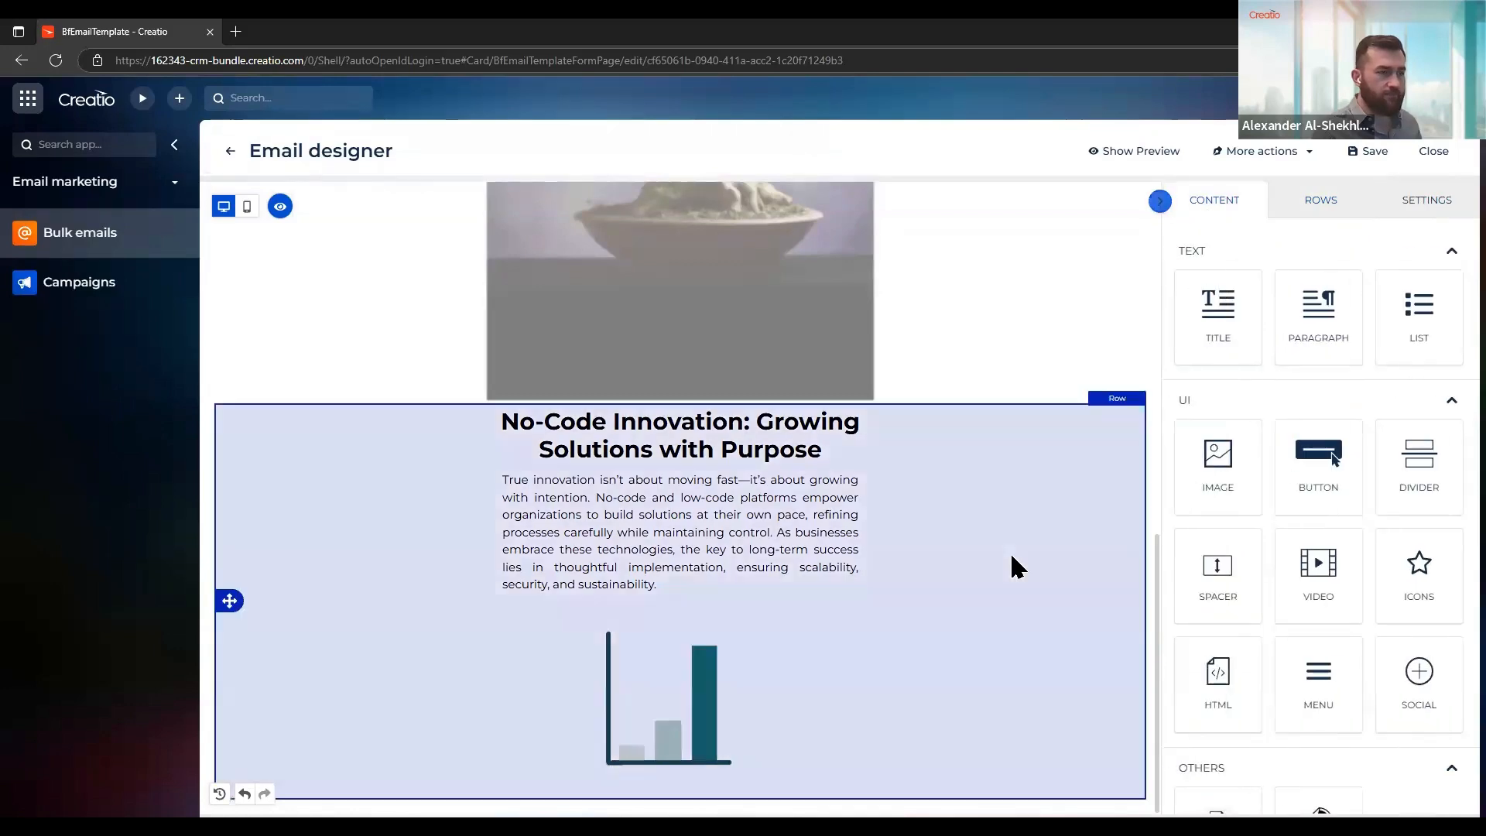
click(761, 695)
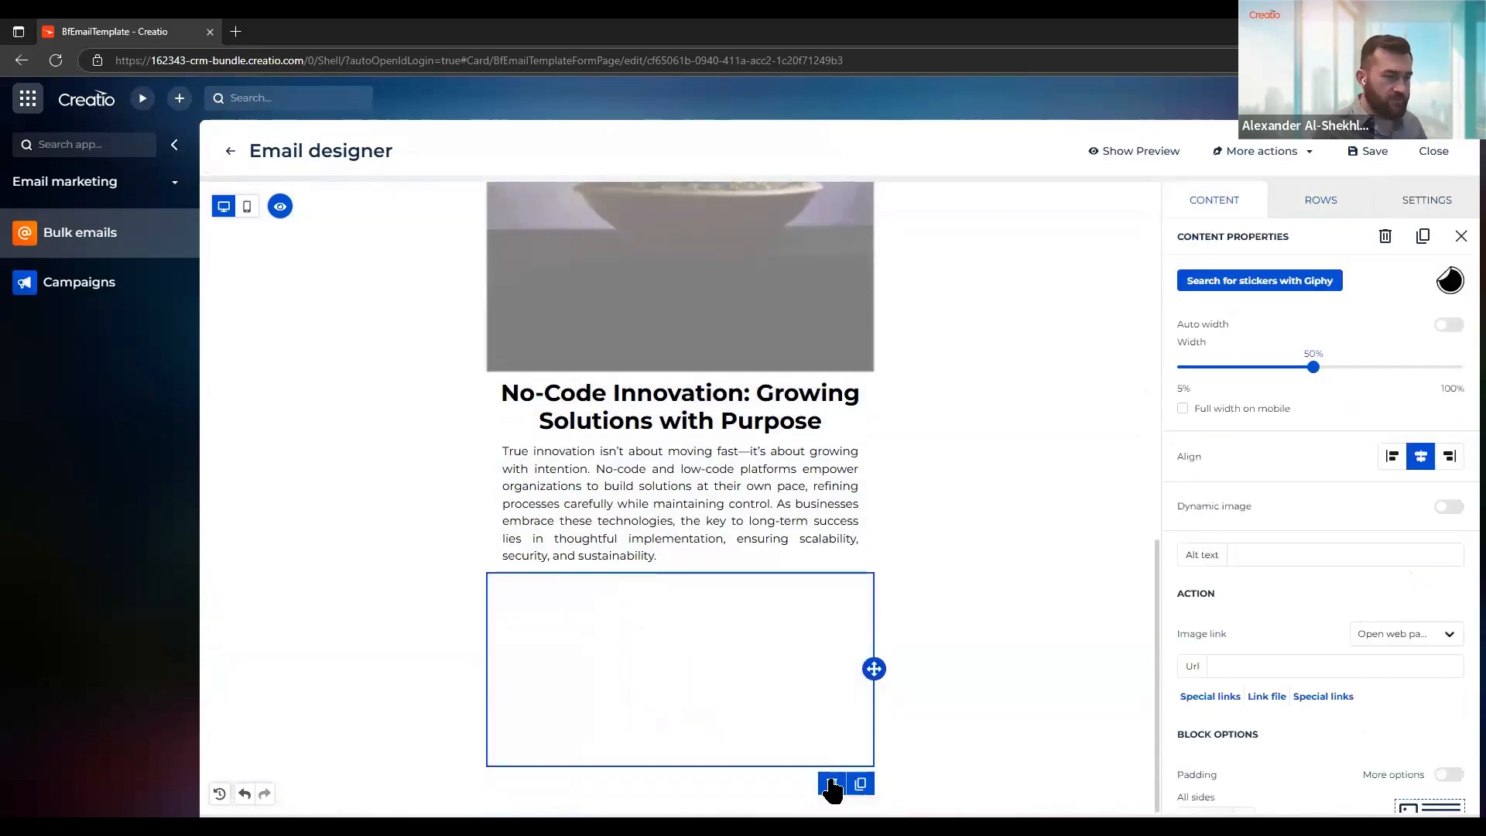
click(831, 784)
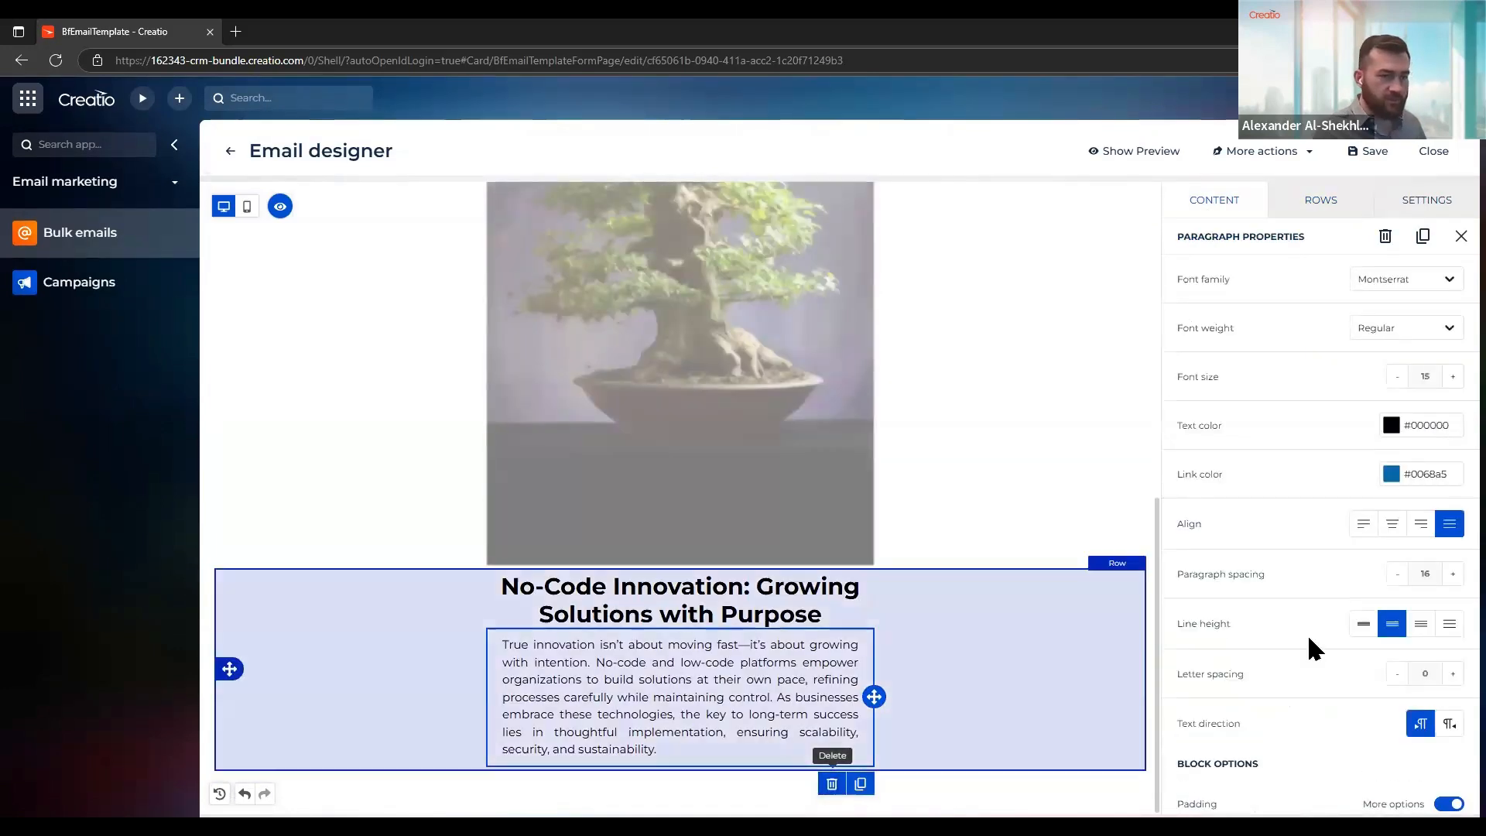
Add a GIFs block below the paragraph and open its Giphy GIF search
scroll(1307, 648, down, 2)
scroll(1319, 664, up, 2)
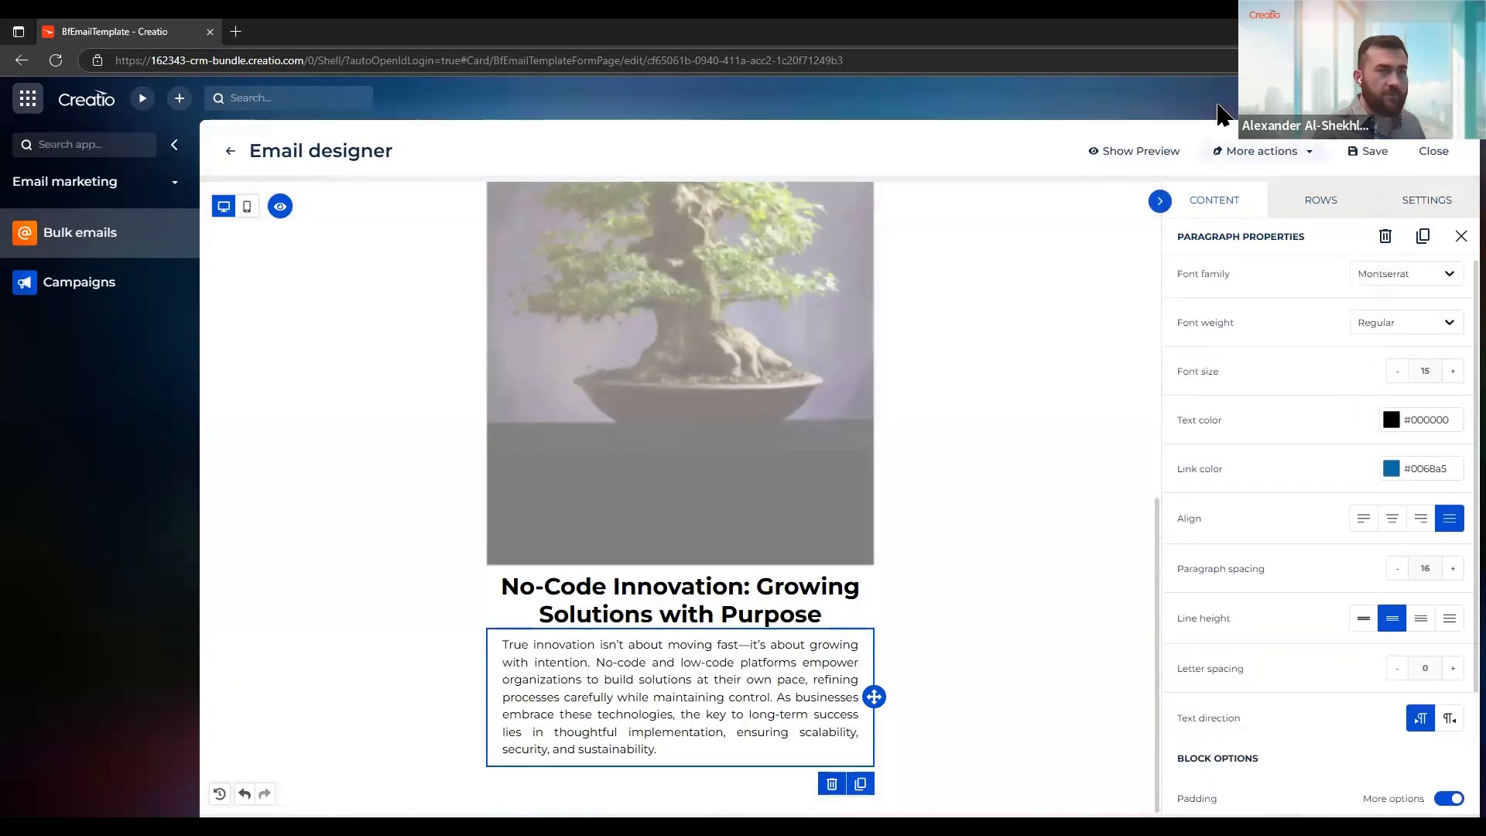
click(1214, 203)
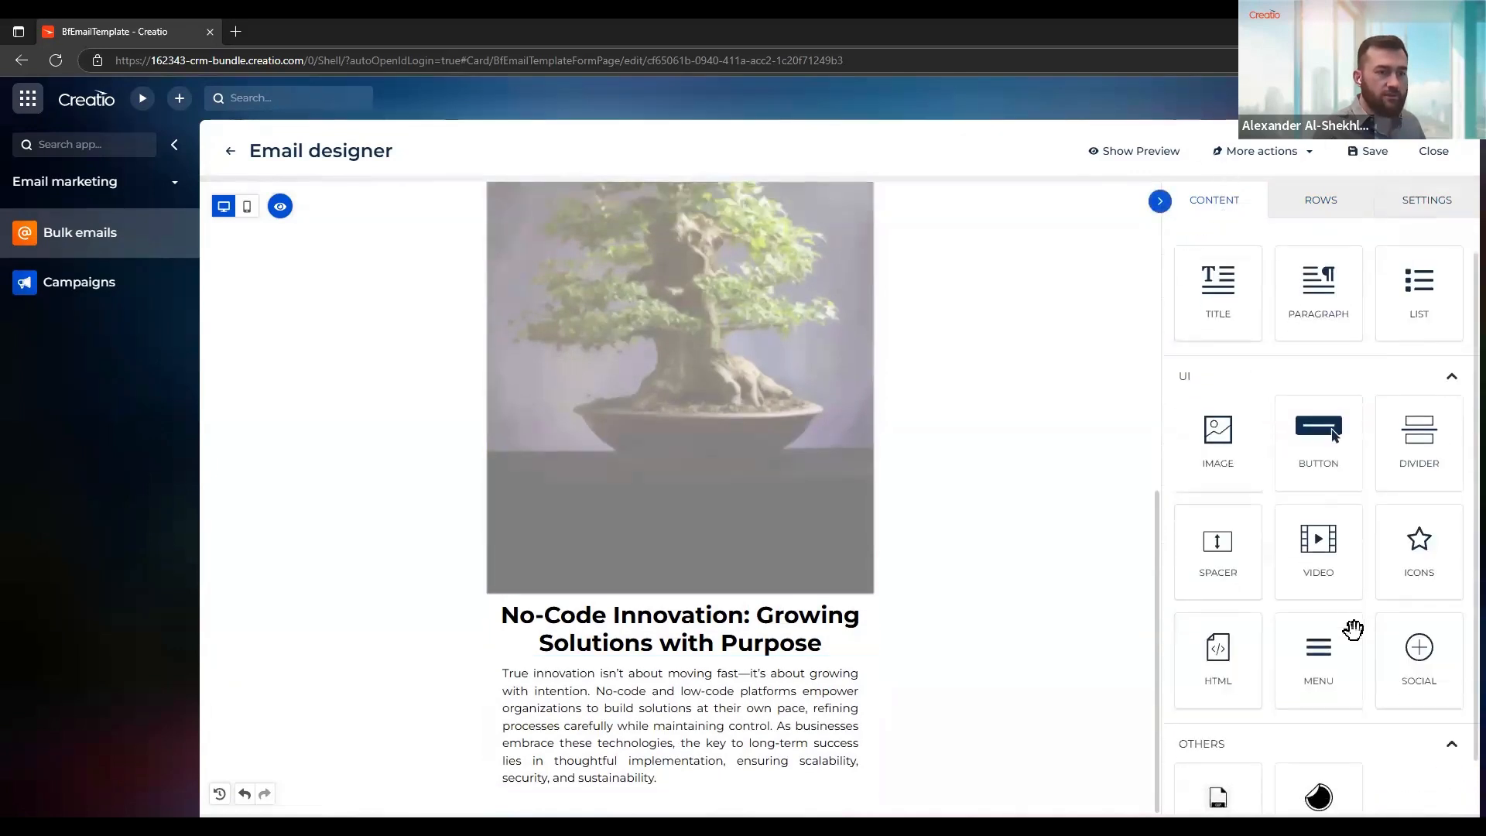
scroll(1353, 630, down, 1)
drag(1173, 745, 681, 744)
click(687, 768)
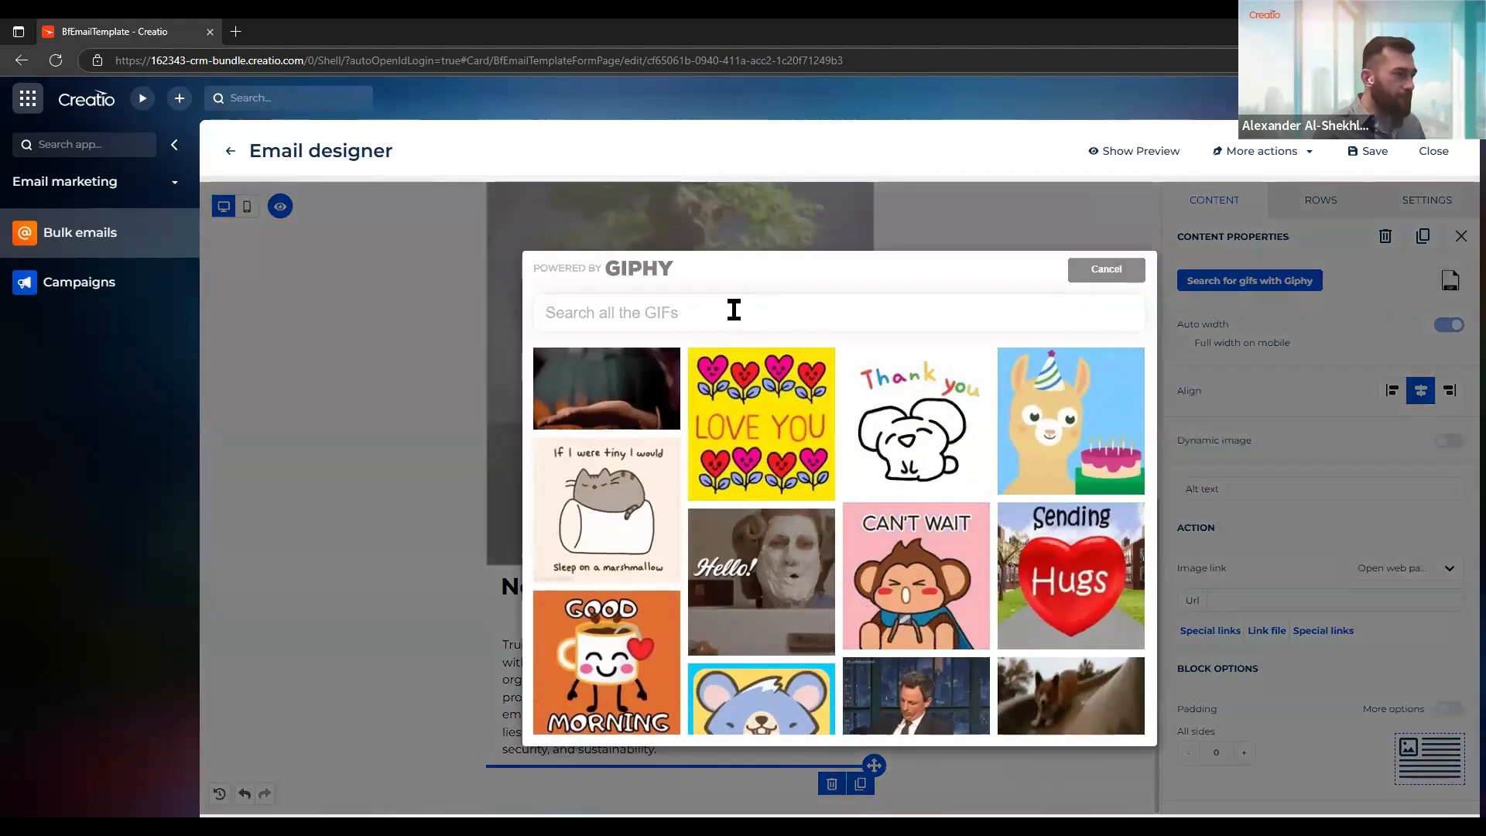
Insert the hand-drawn line chart GIF from a search for "diagram" and set its width to 30% with auto width off
text(diagram)
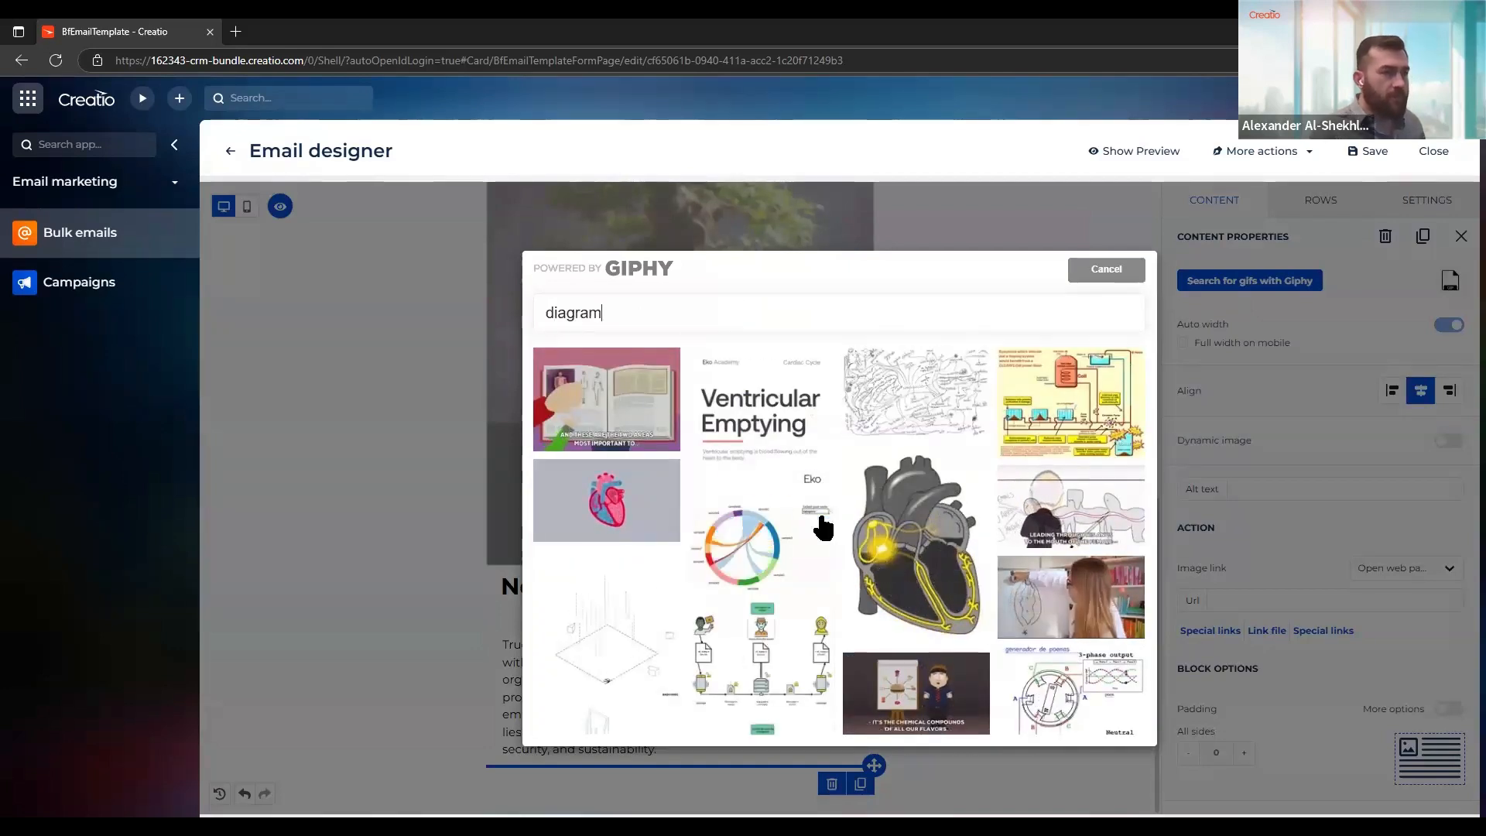
scroll(814, 511, down, 2)
scroll(814, 511, down, 5)
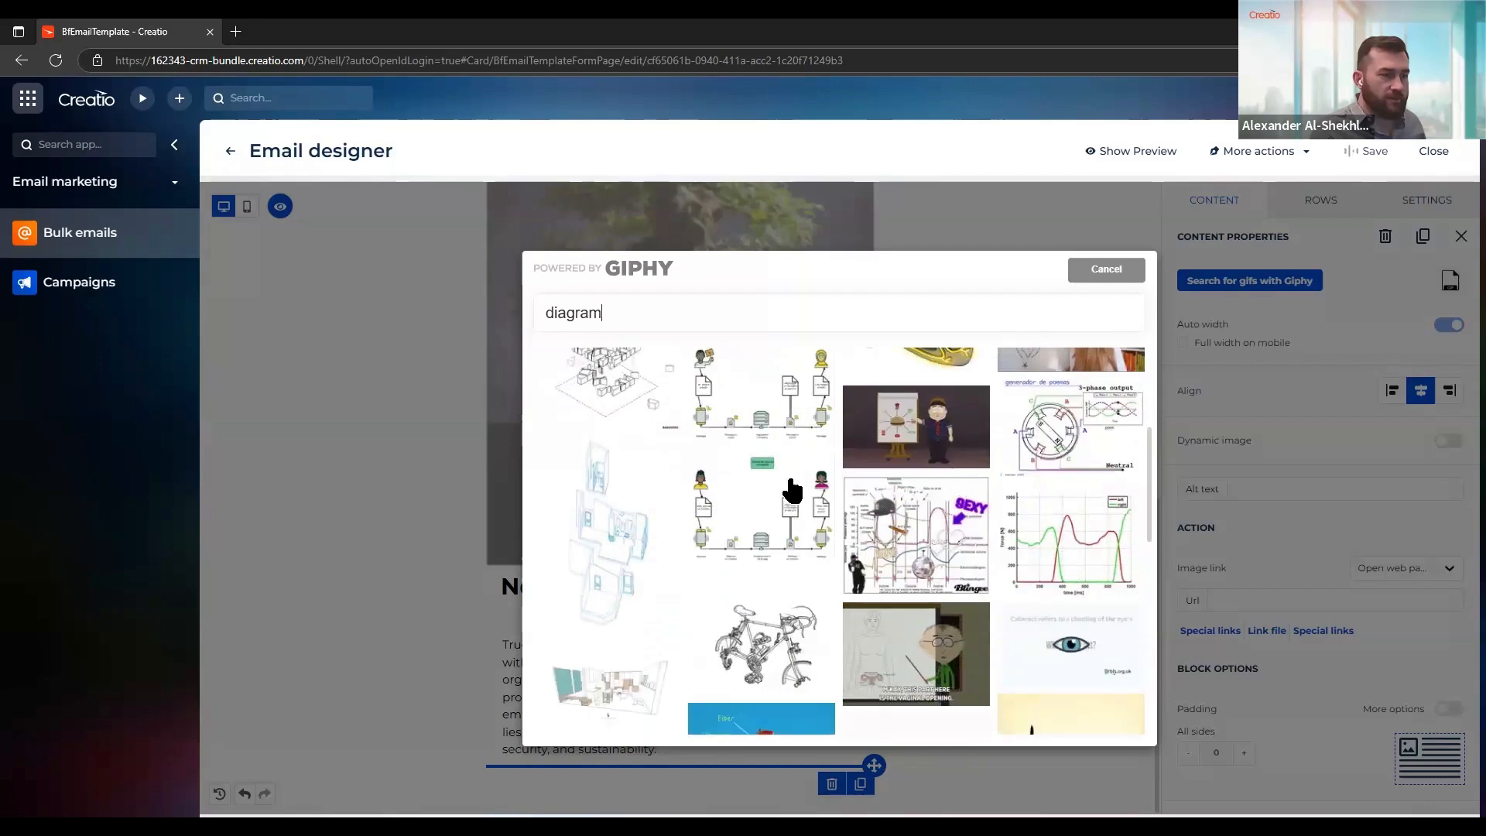
scroll(790, 489, down, 2)
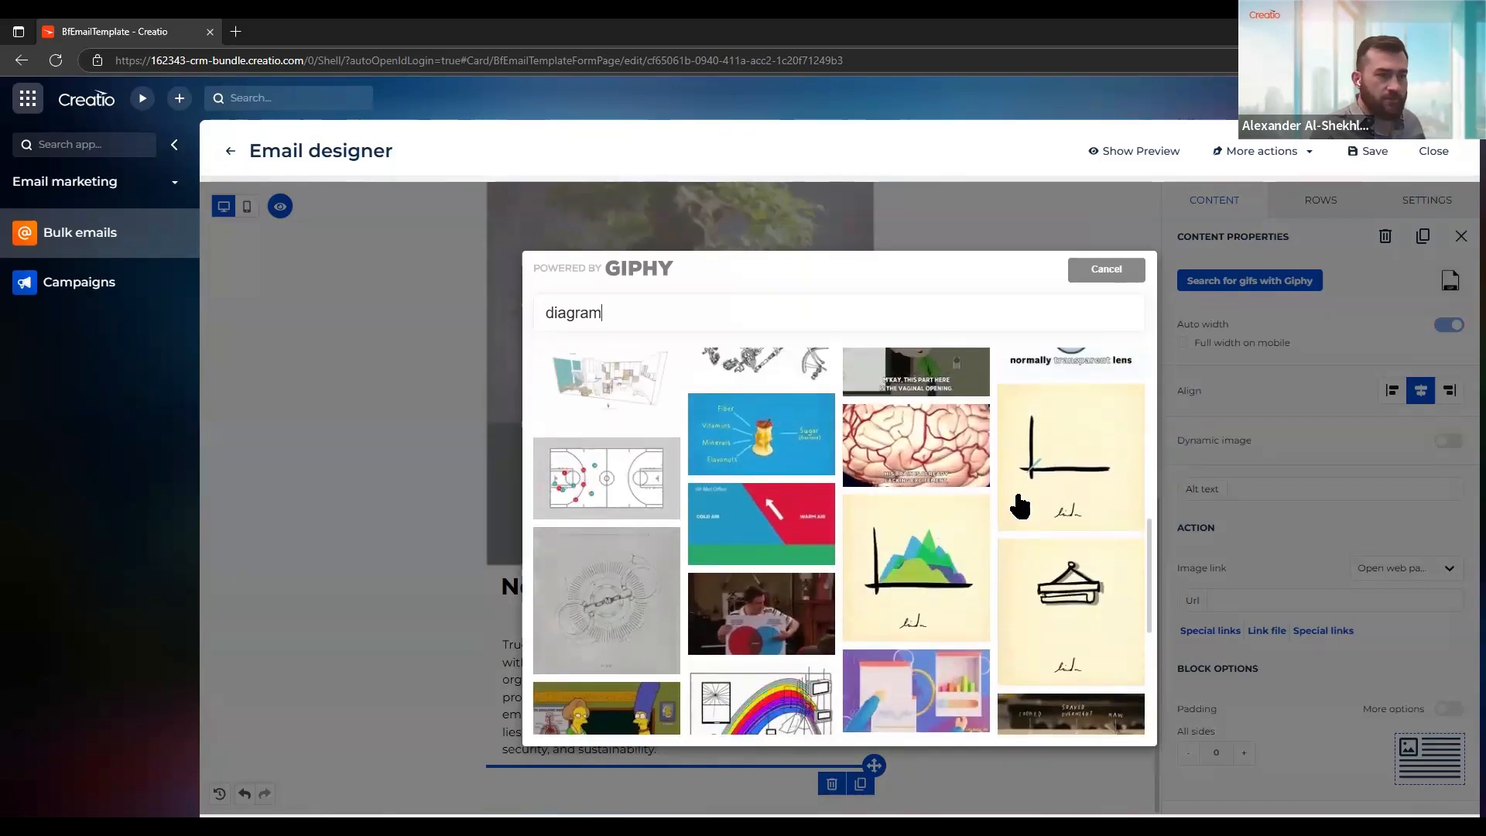
click(1120, 462)
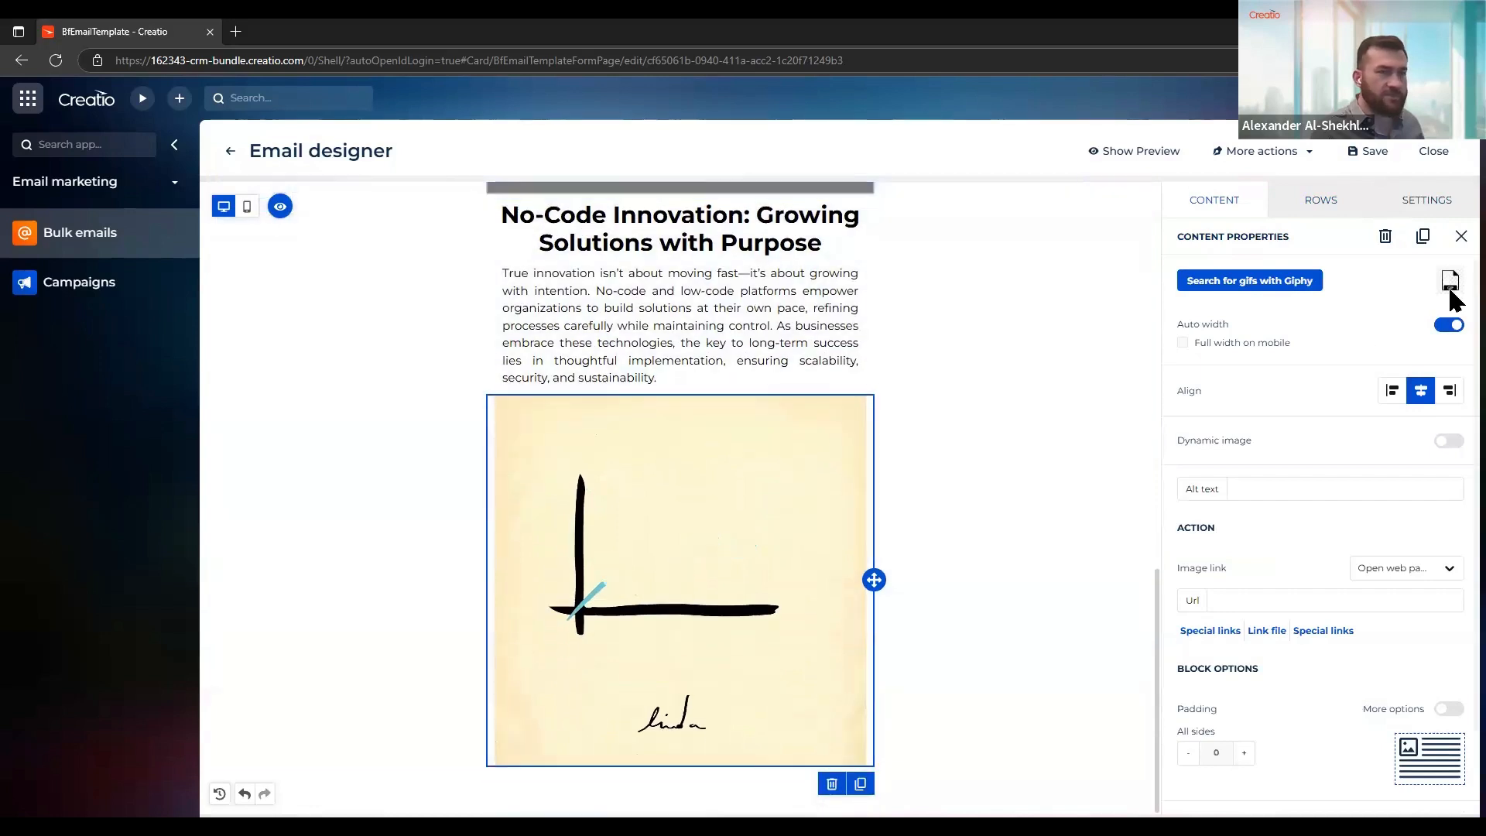
click(1449, 325)
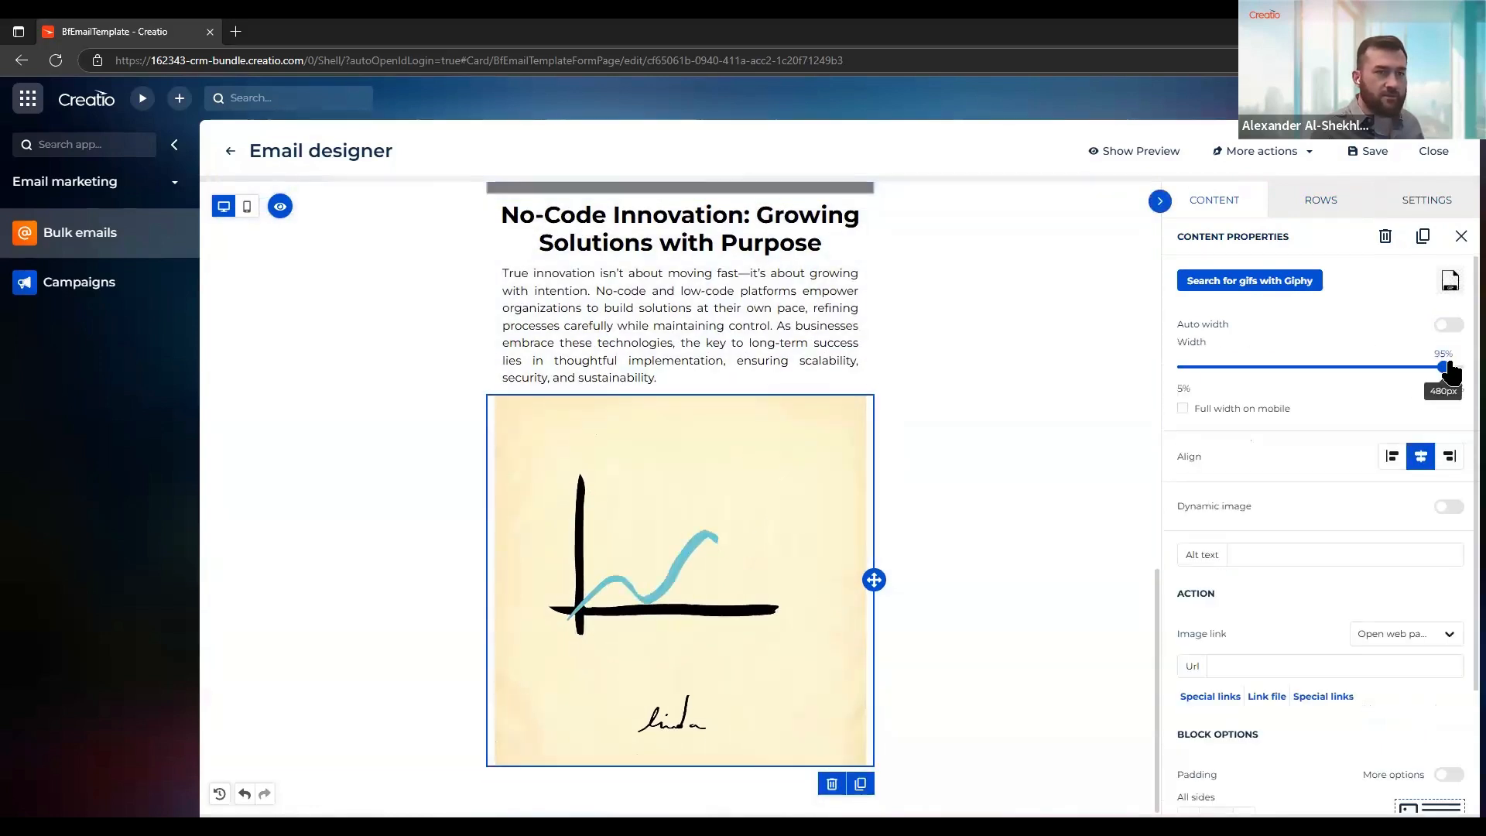
drag(1444, 361, 1254, 370)
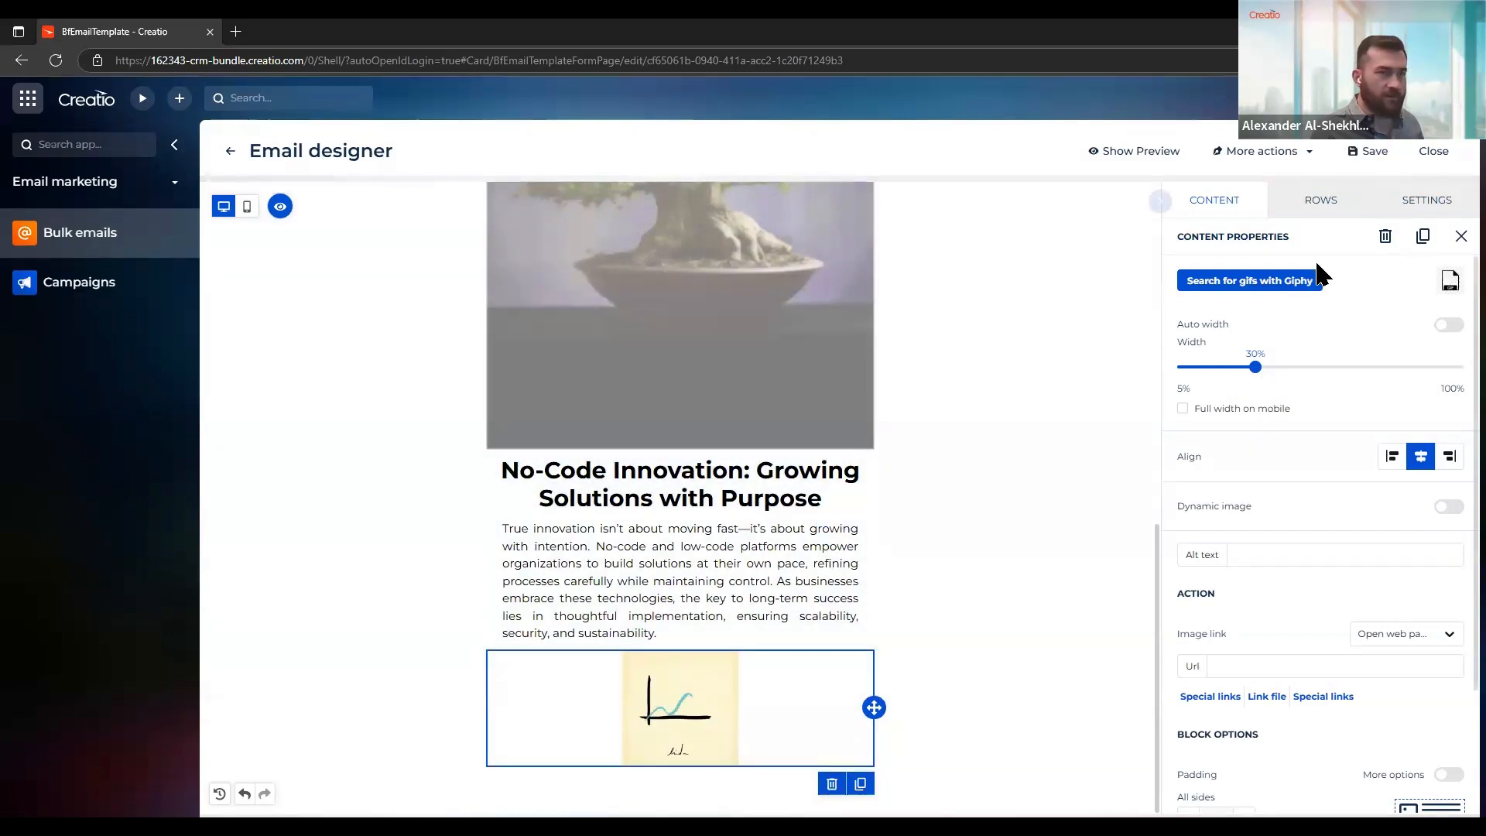
Add a Video block below the GIF and paste the copied YouTube link as its URL so the preview image is generated
click(1230, 203)
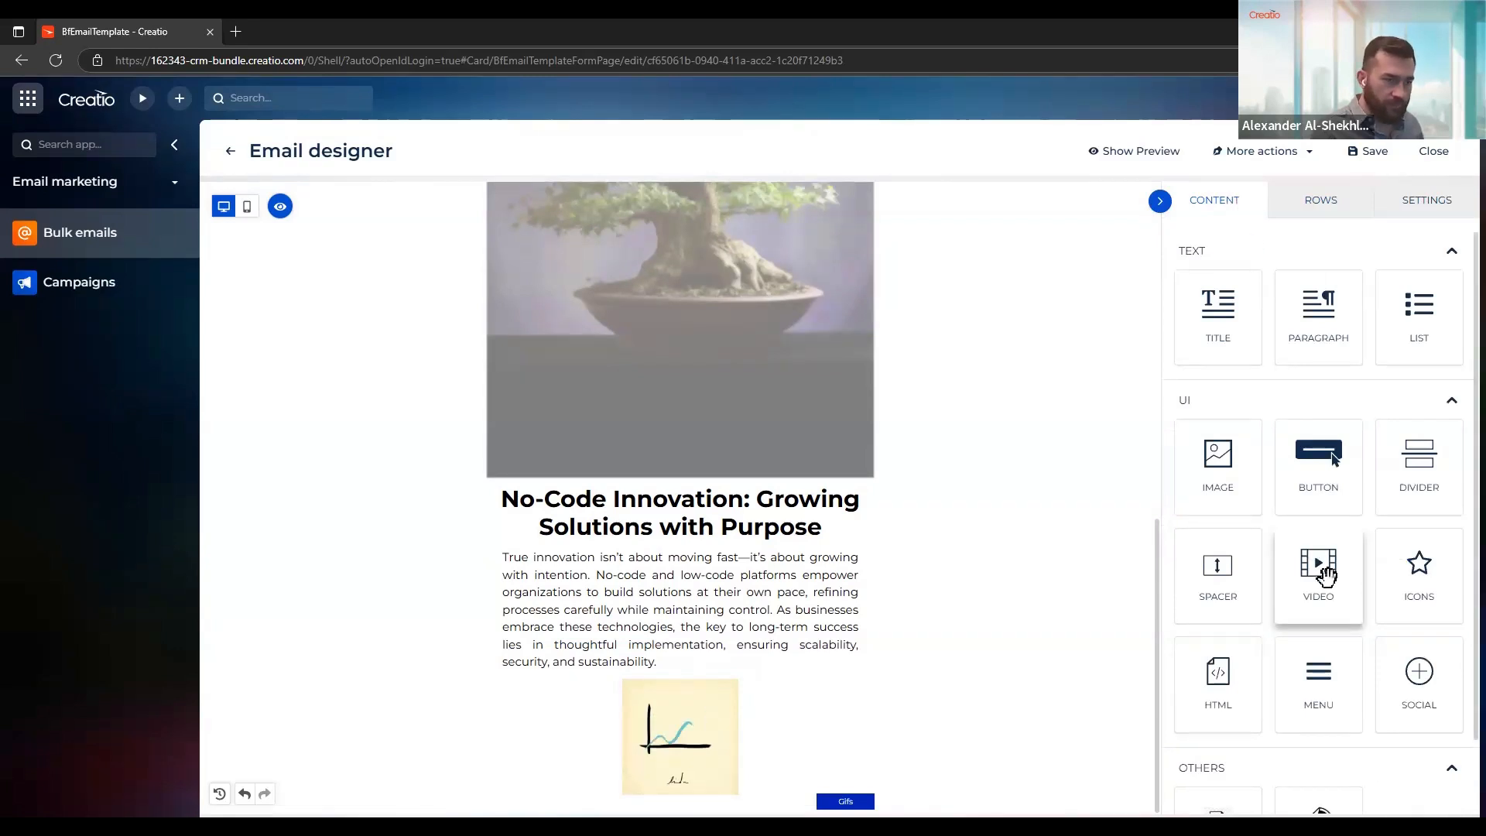
drag(1324, 573, 746, 774)
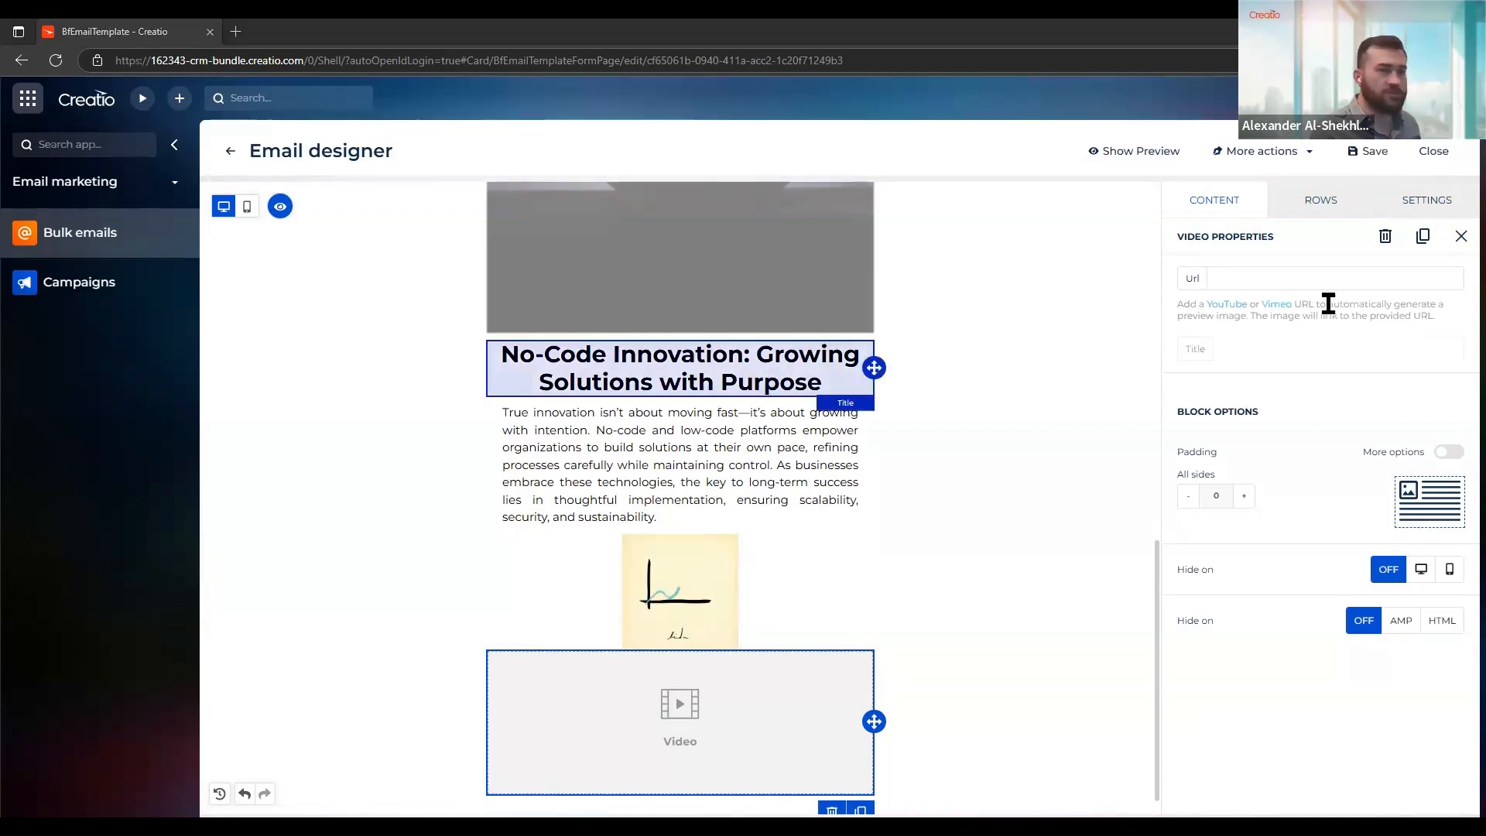
click(1337, 277)
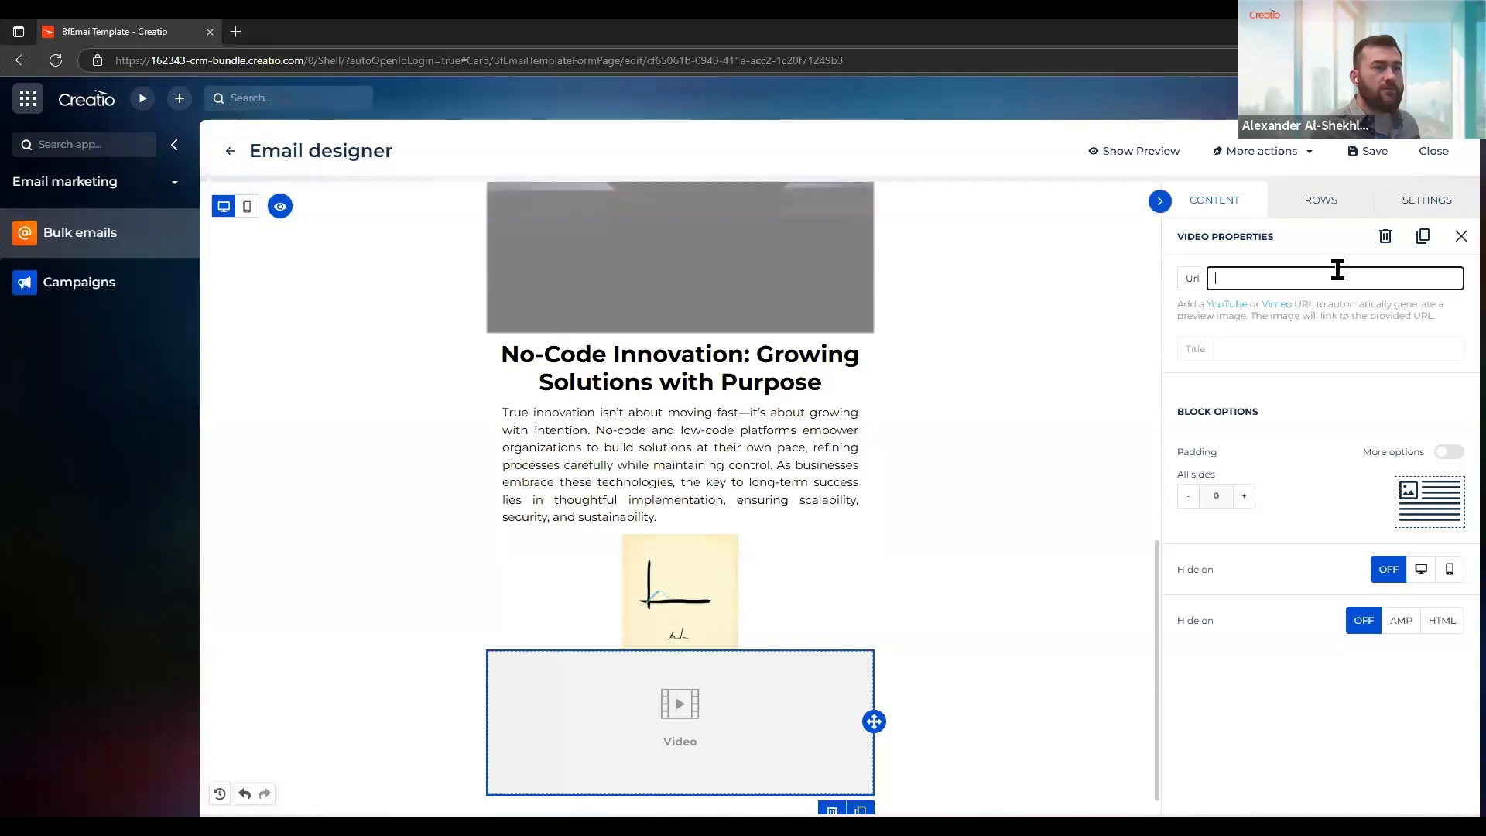
text(https://www.youtube.com/watch?v=4Sw7oCTPH8c)
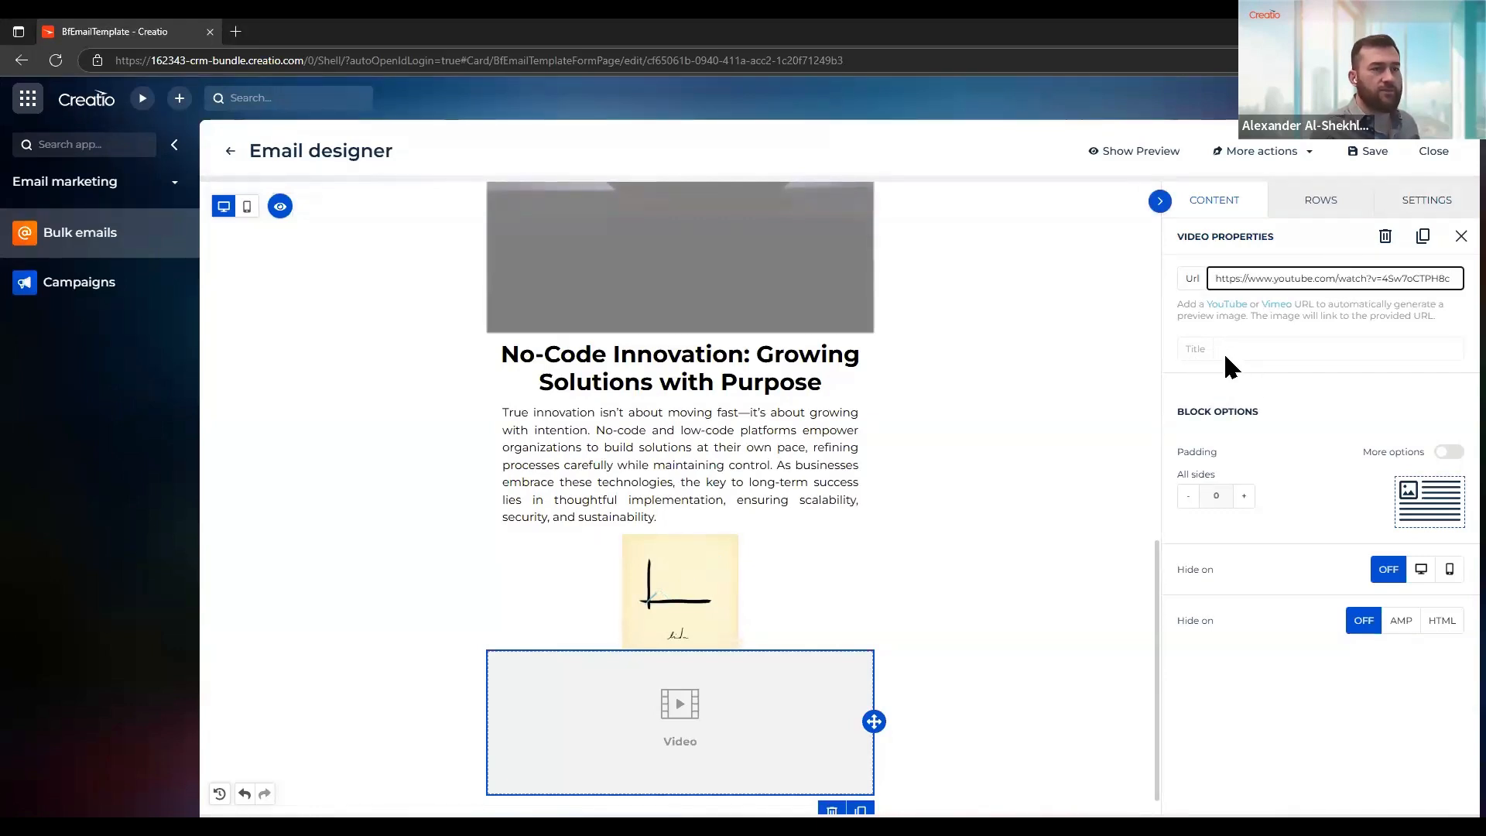
click(1002, 373)
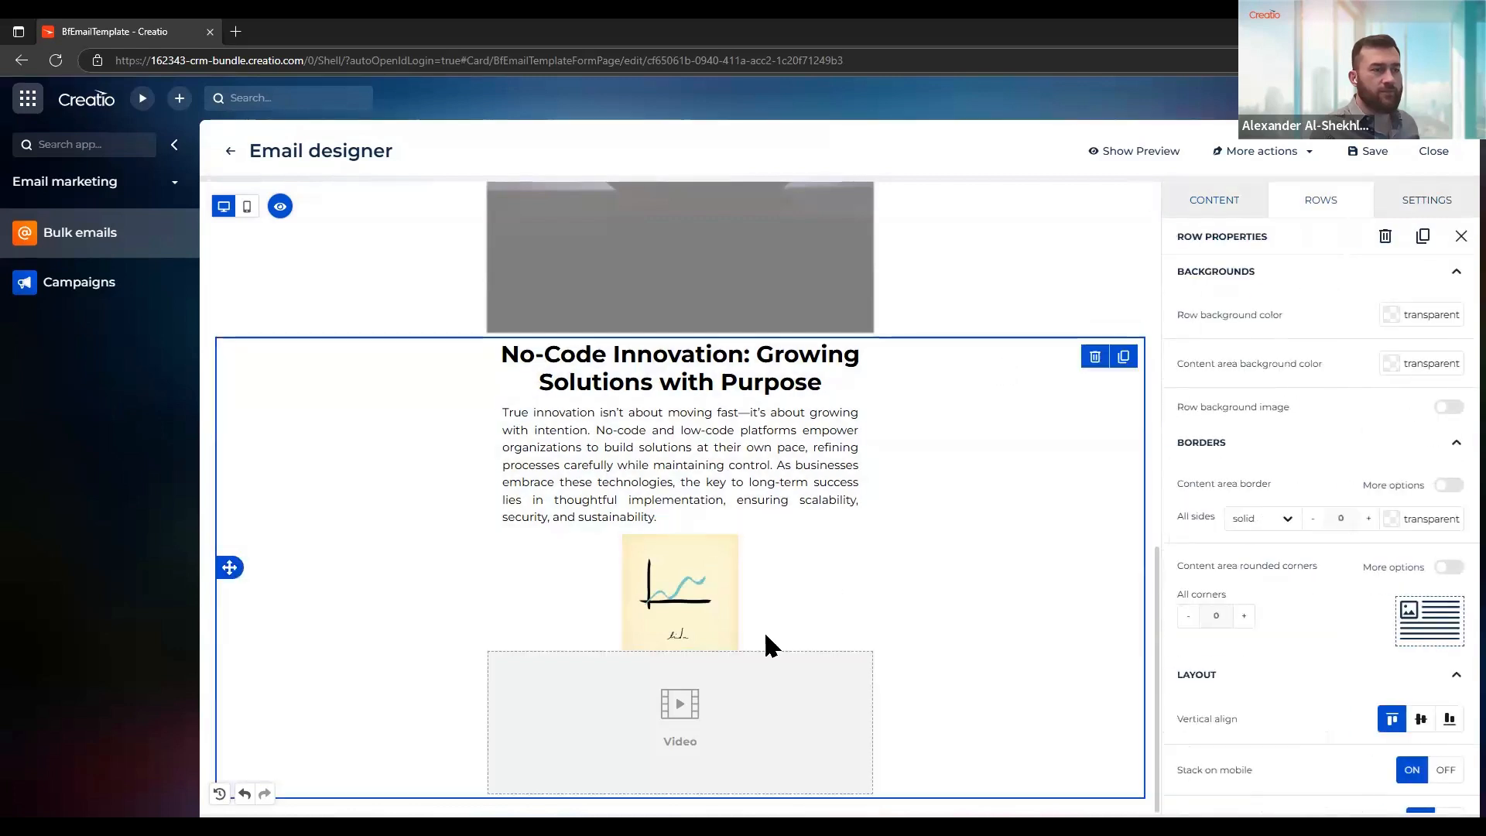
click(766, 741)
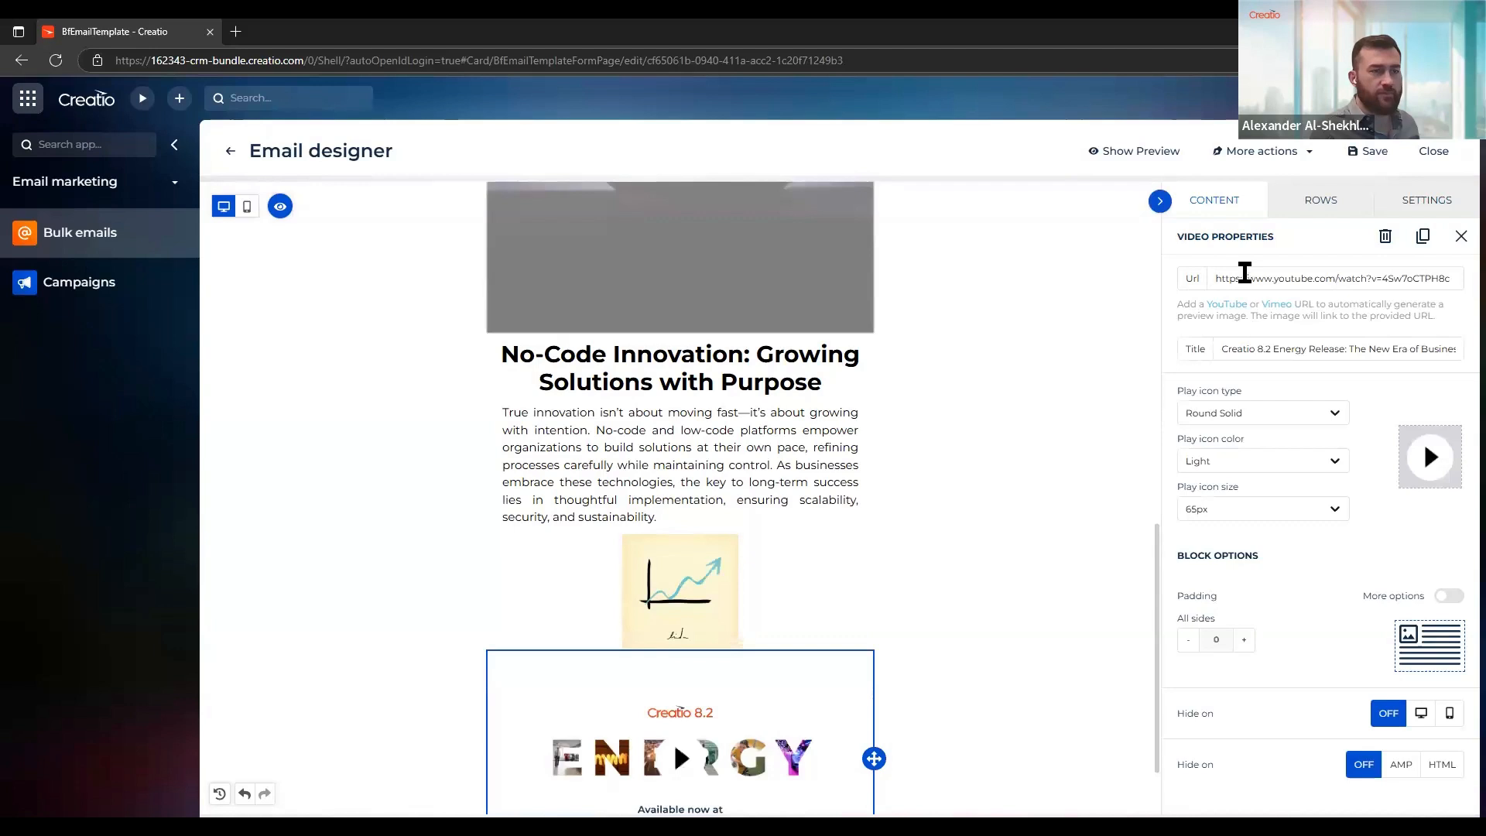
scroll(779, 342, down, 1)
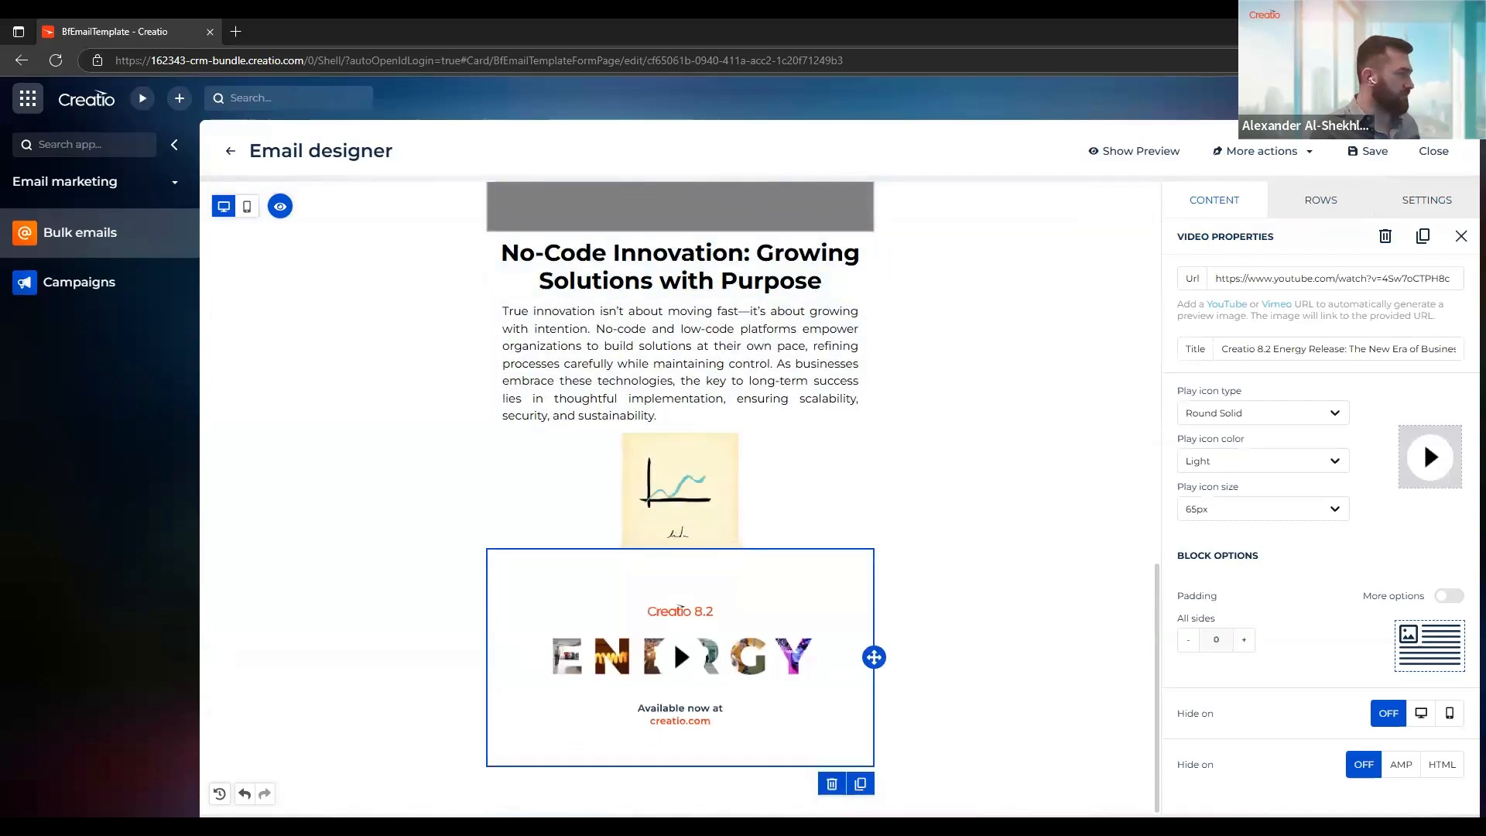
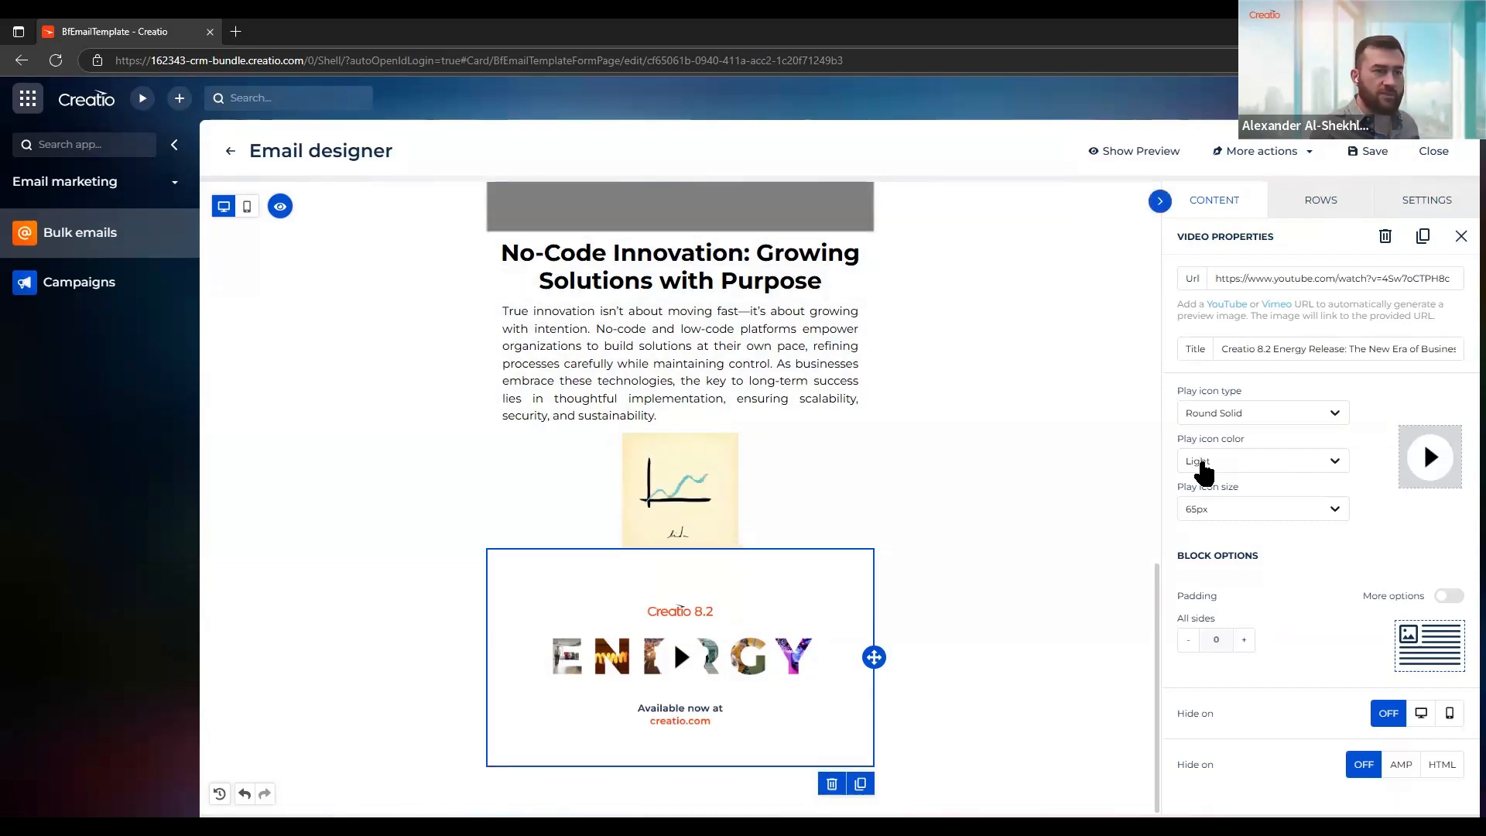
Set the video's play icon to Rectangle Solid type, Dark color and 50px size
click(1244, 465)
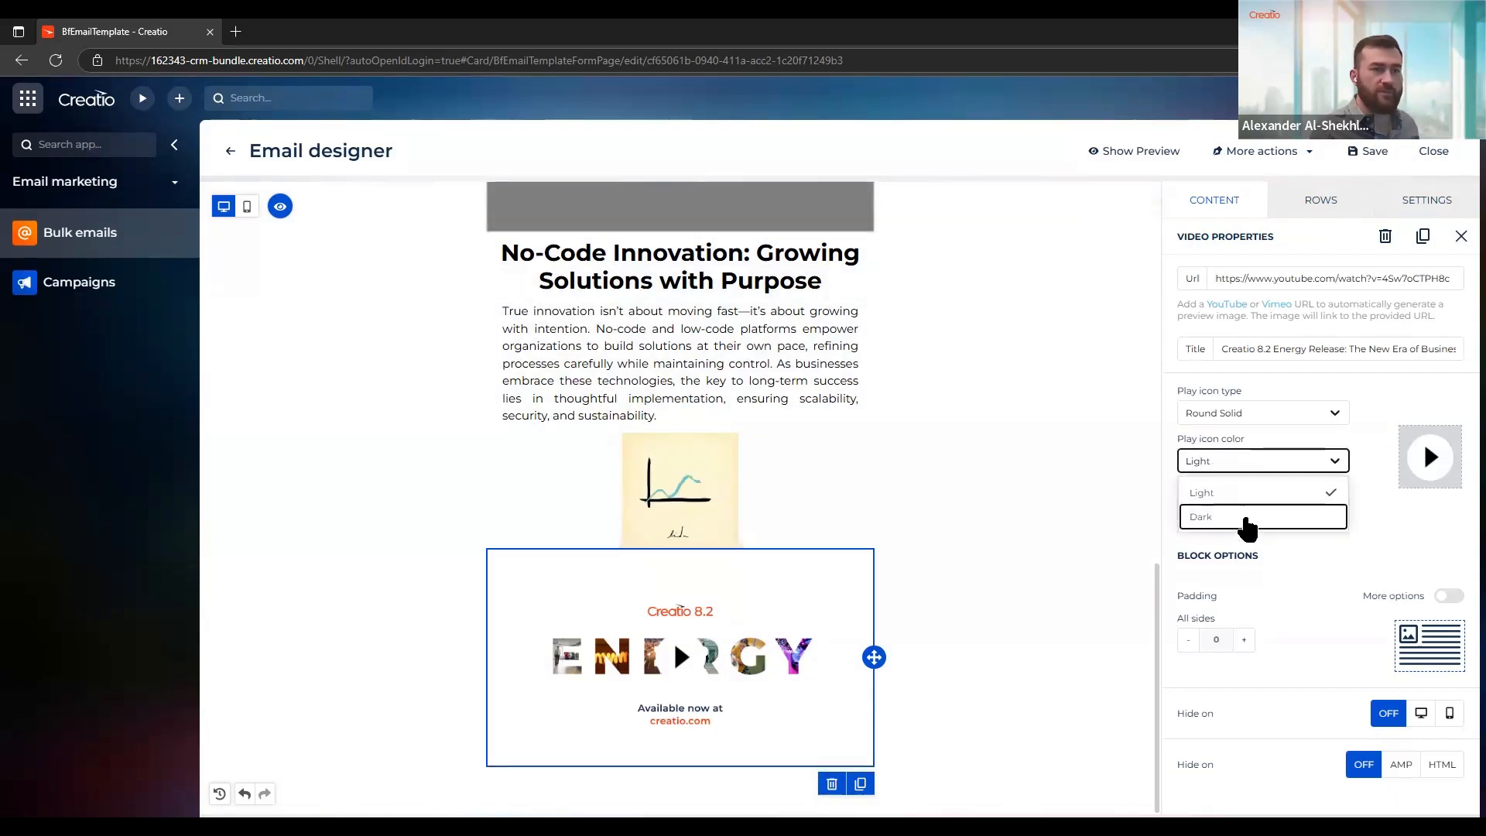
click(1245, 521)
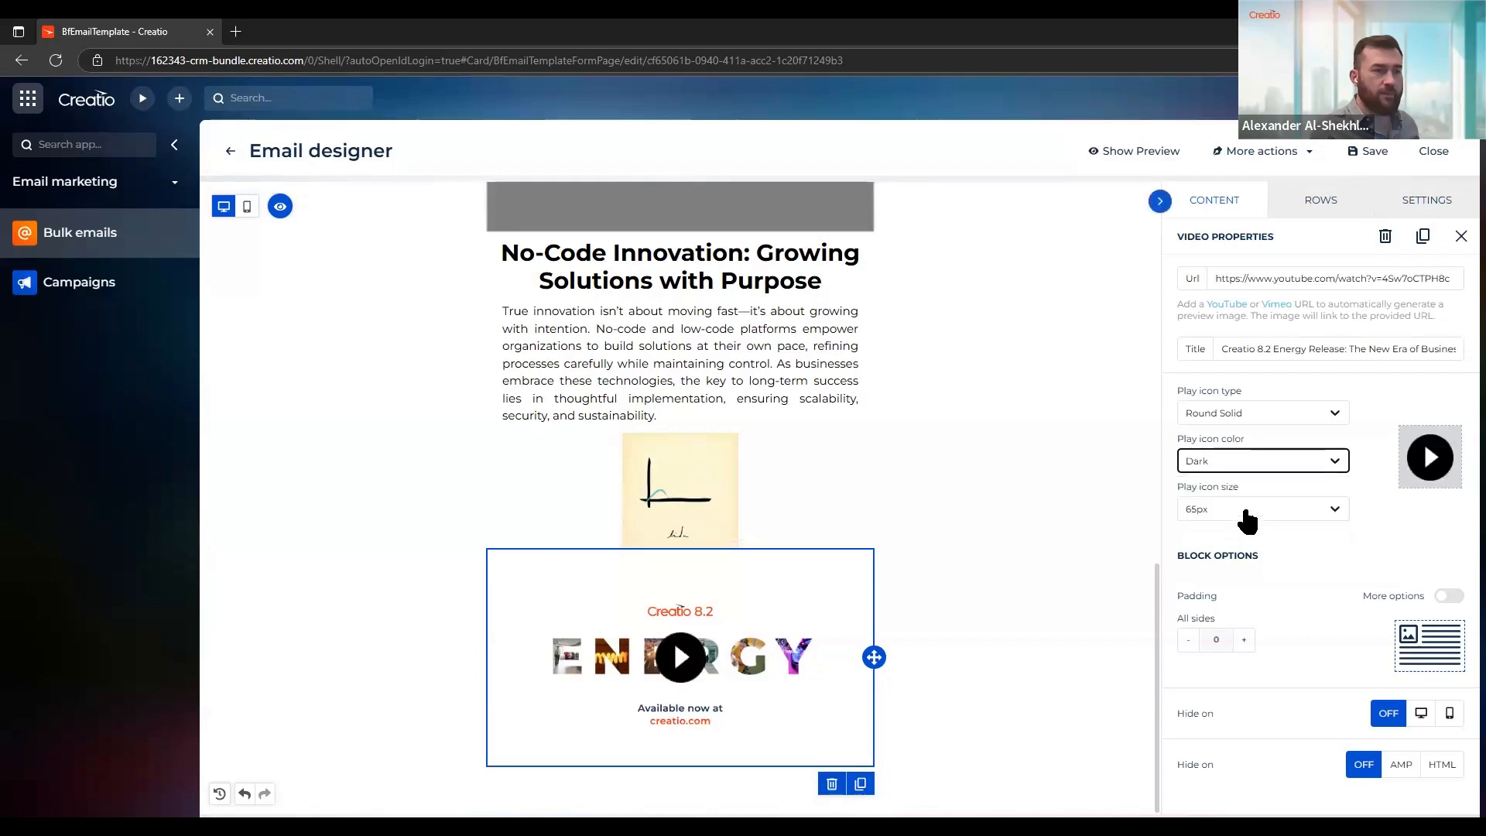
click(1247, 515)
click(1247, 541)
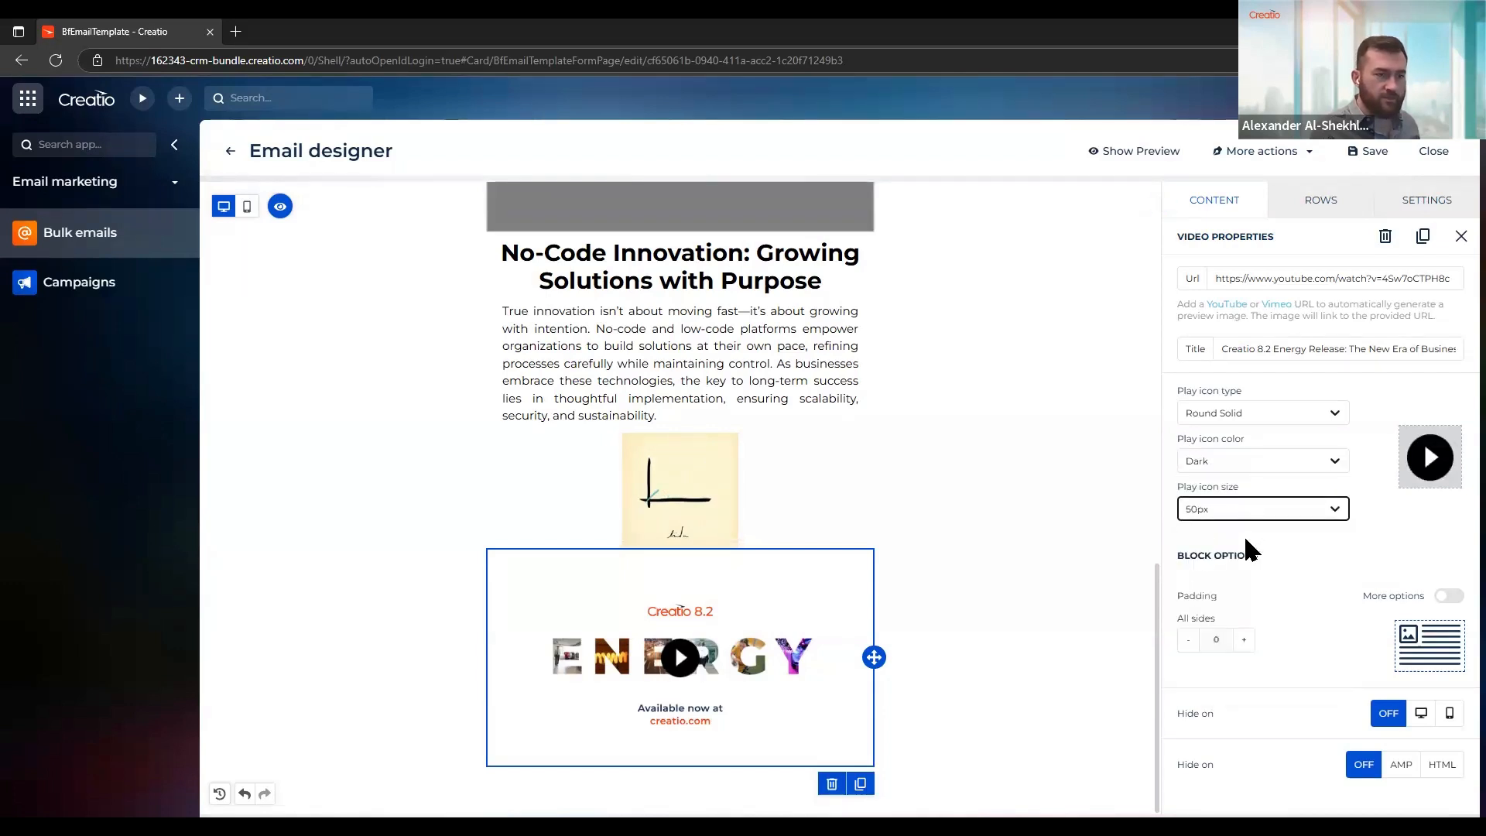
click(1247, 414)
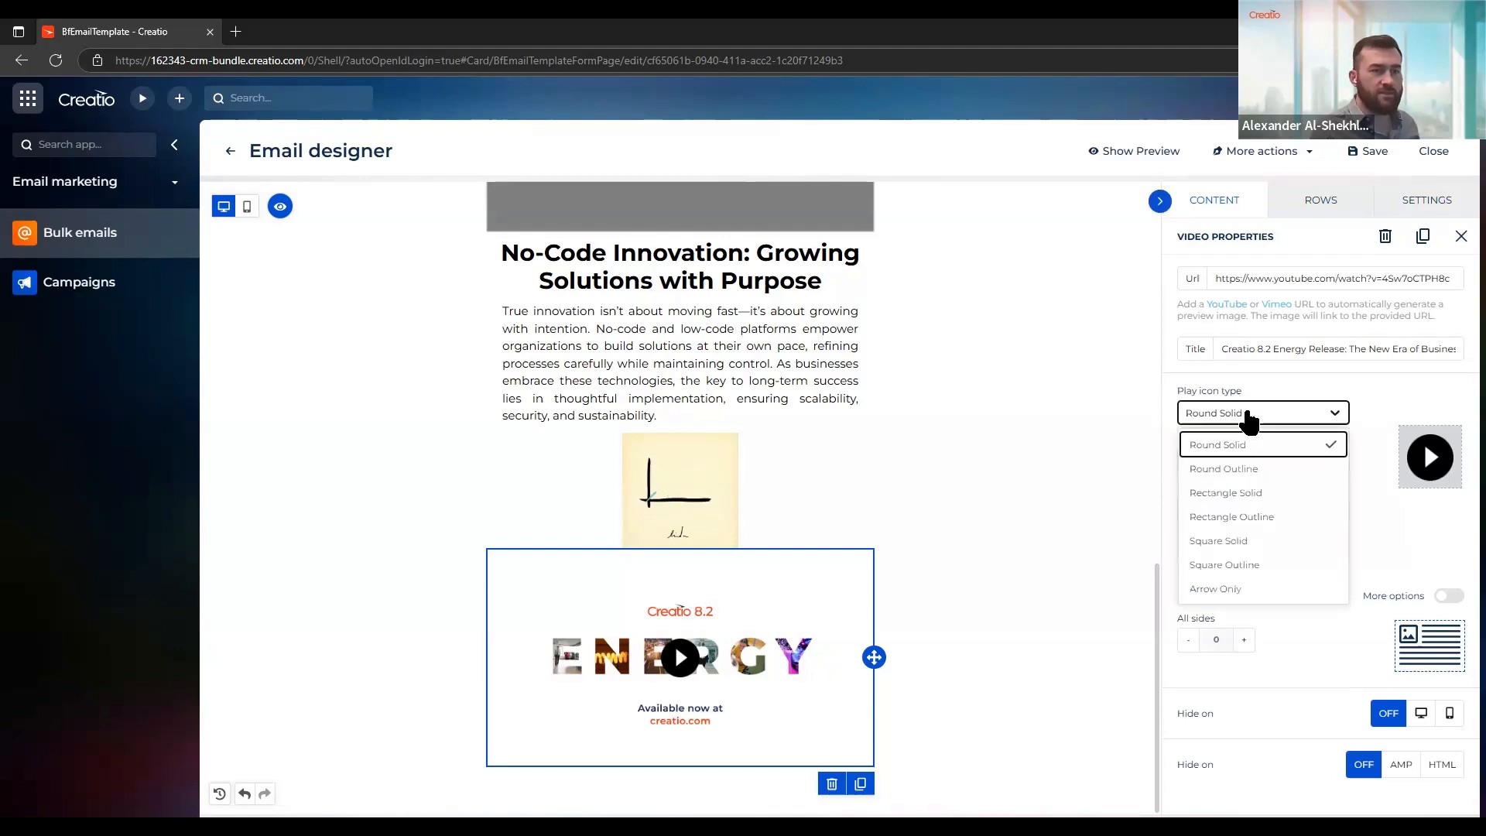
click(1261, 495)
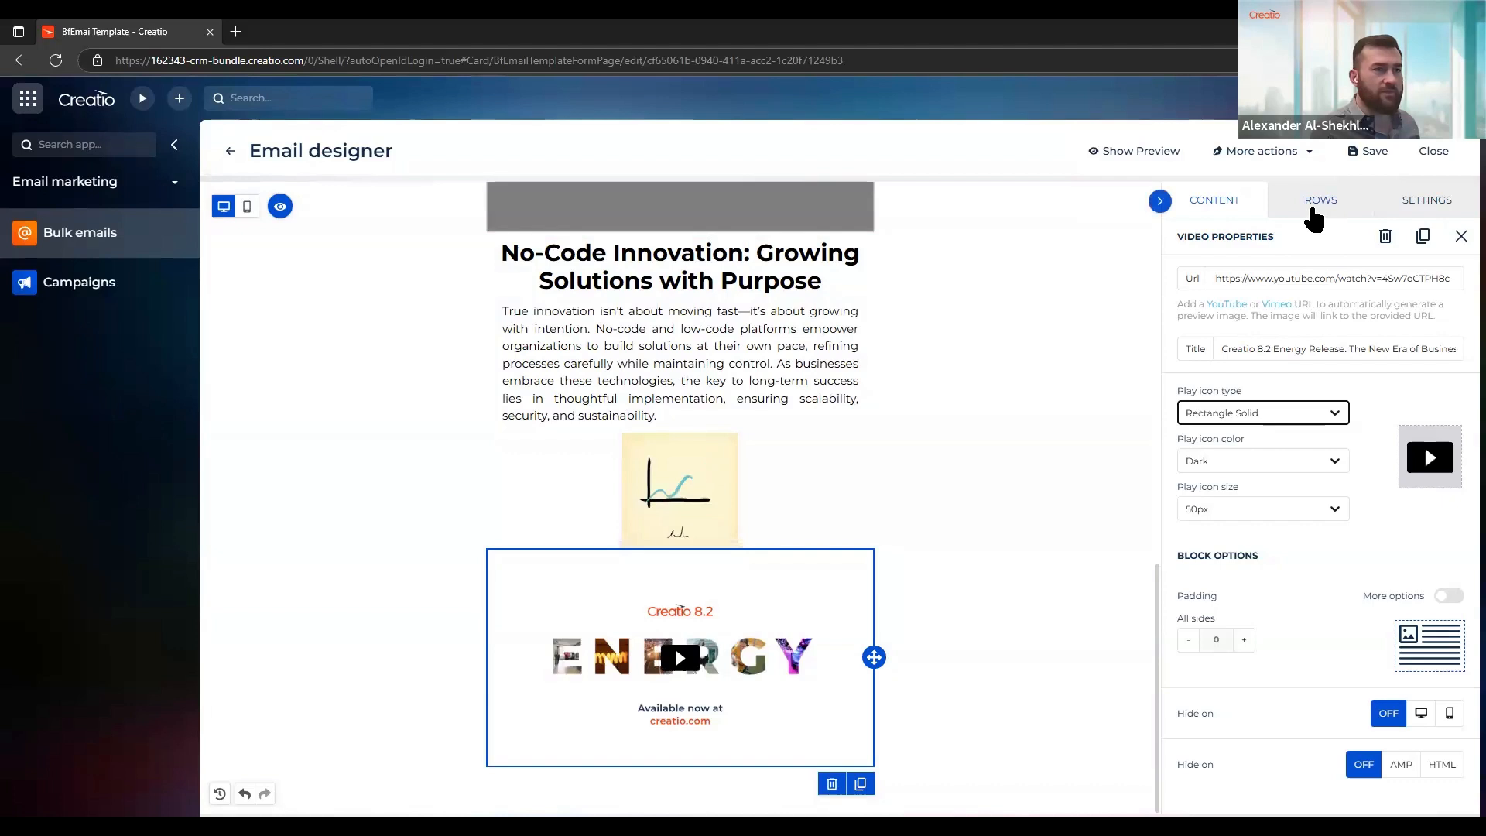
Add an empty row with three equal columns below the video
click(1313, 211)
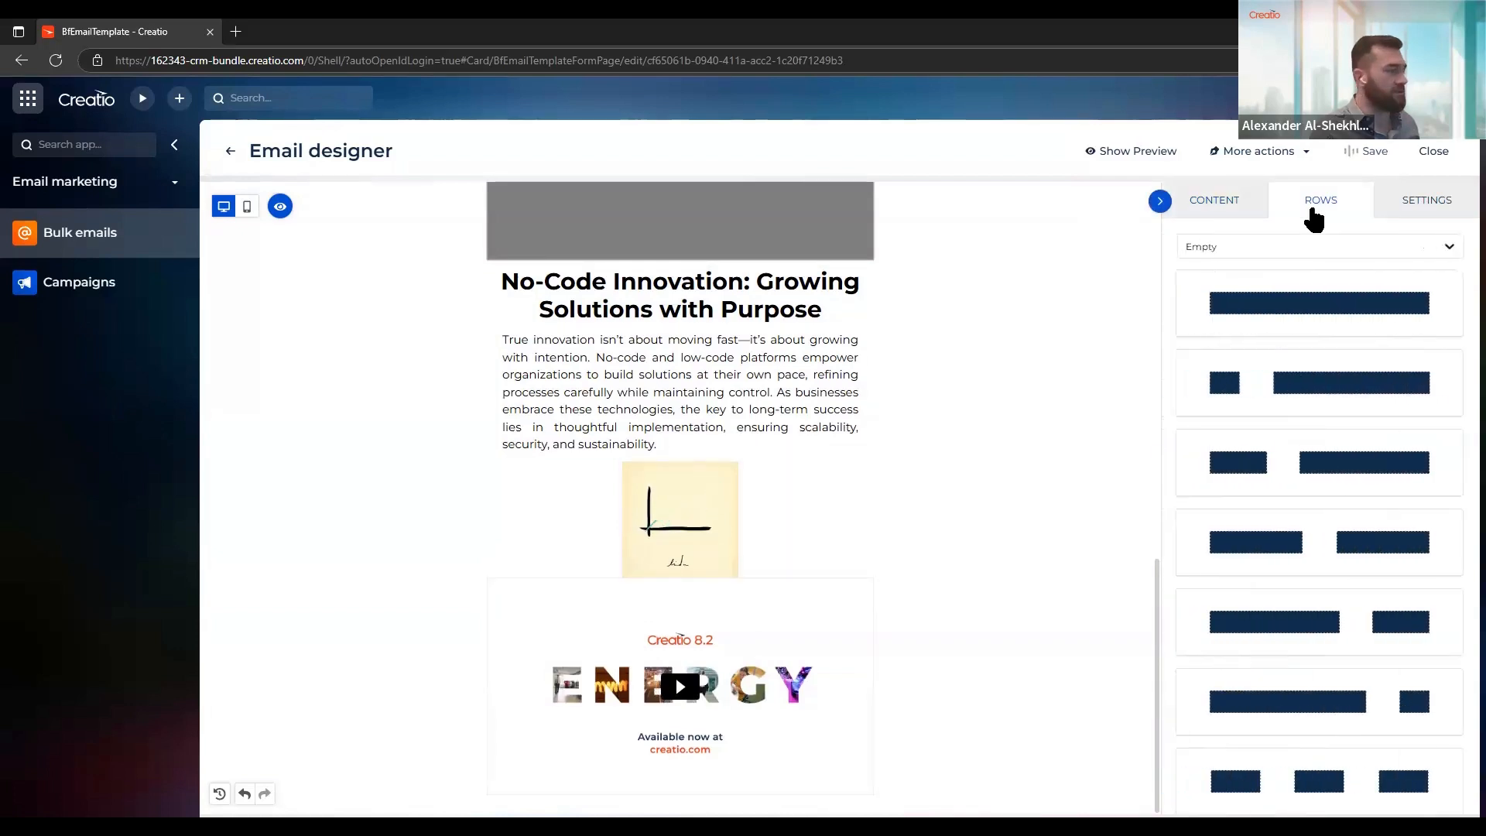
scroll(1330, 558, down, 4)
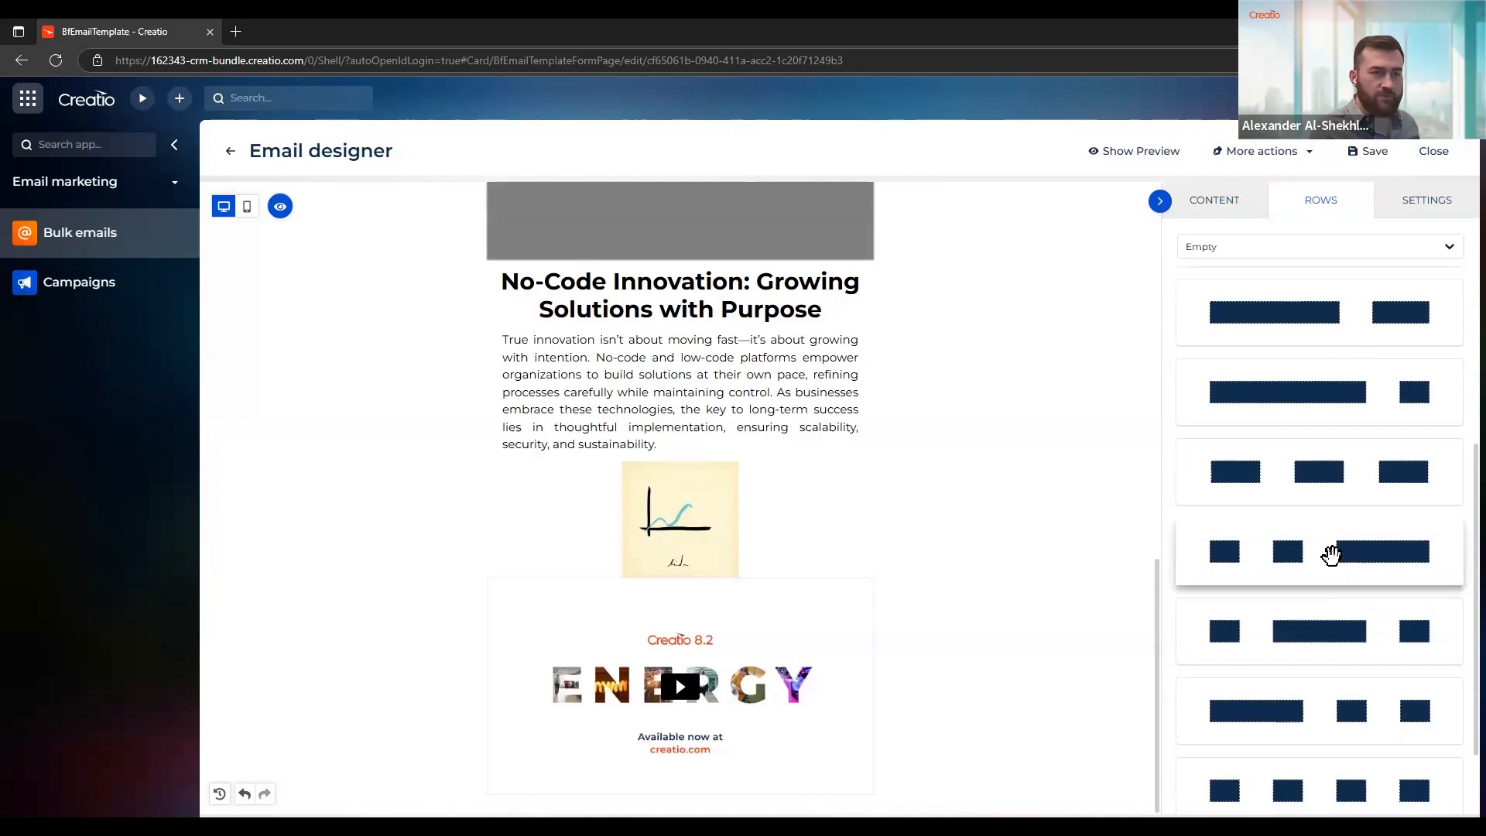
scroll(1329, 556, up, 1)
scroll(1330, 542, up, 3)
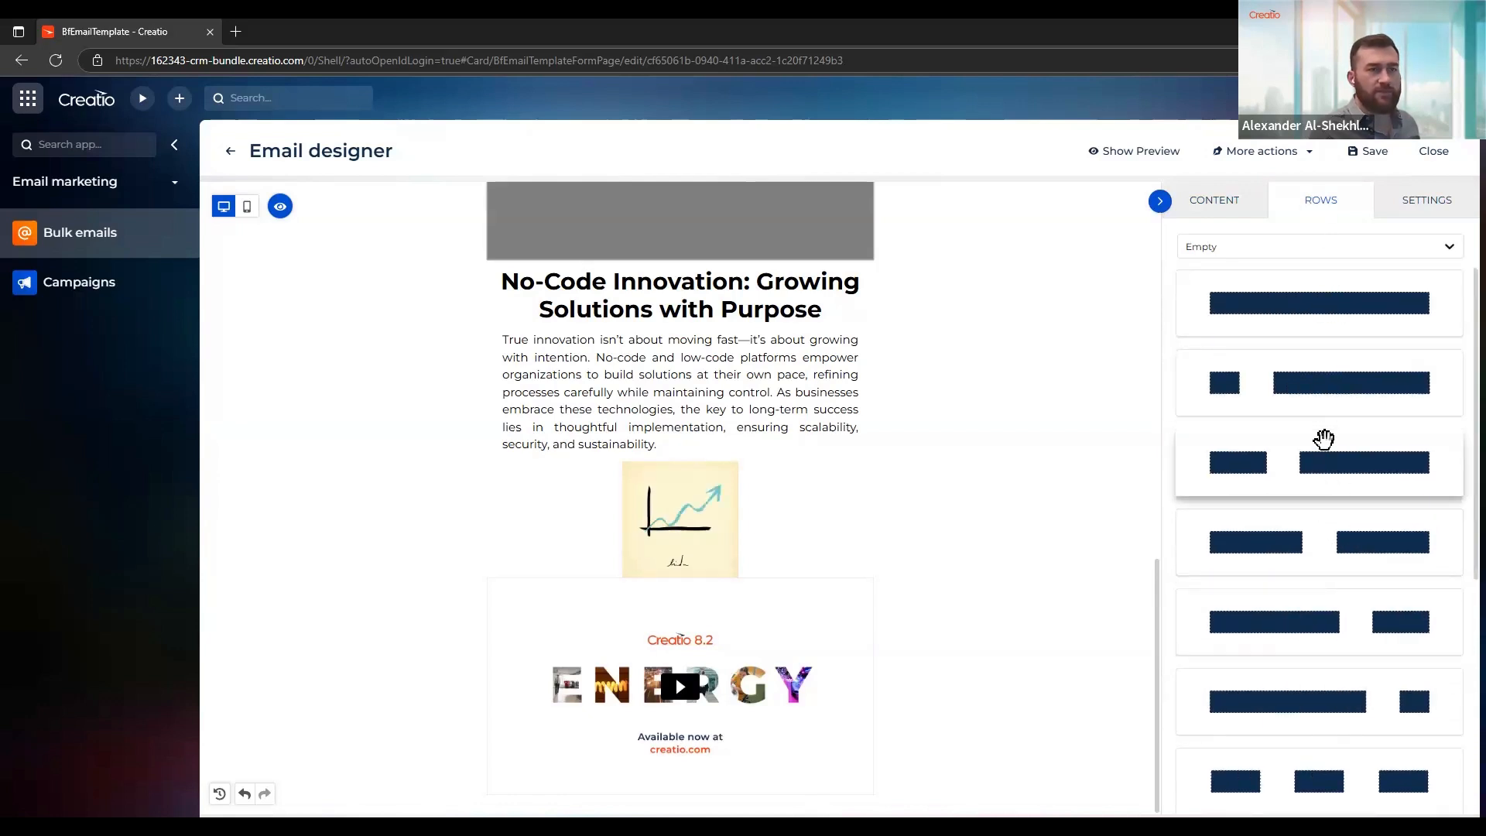
scroll(1323, 439, down, 2)
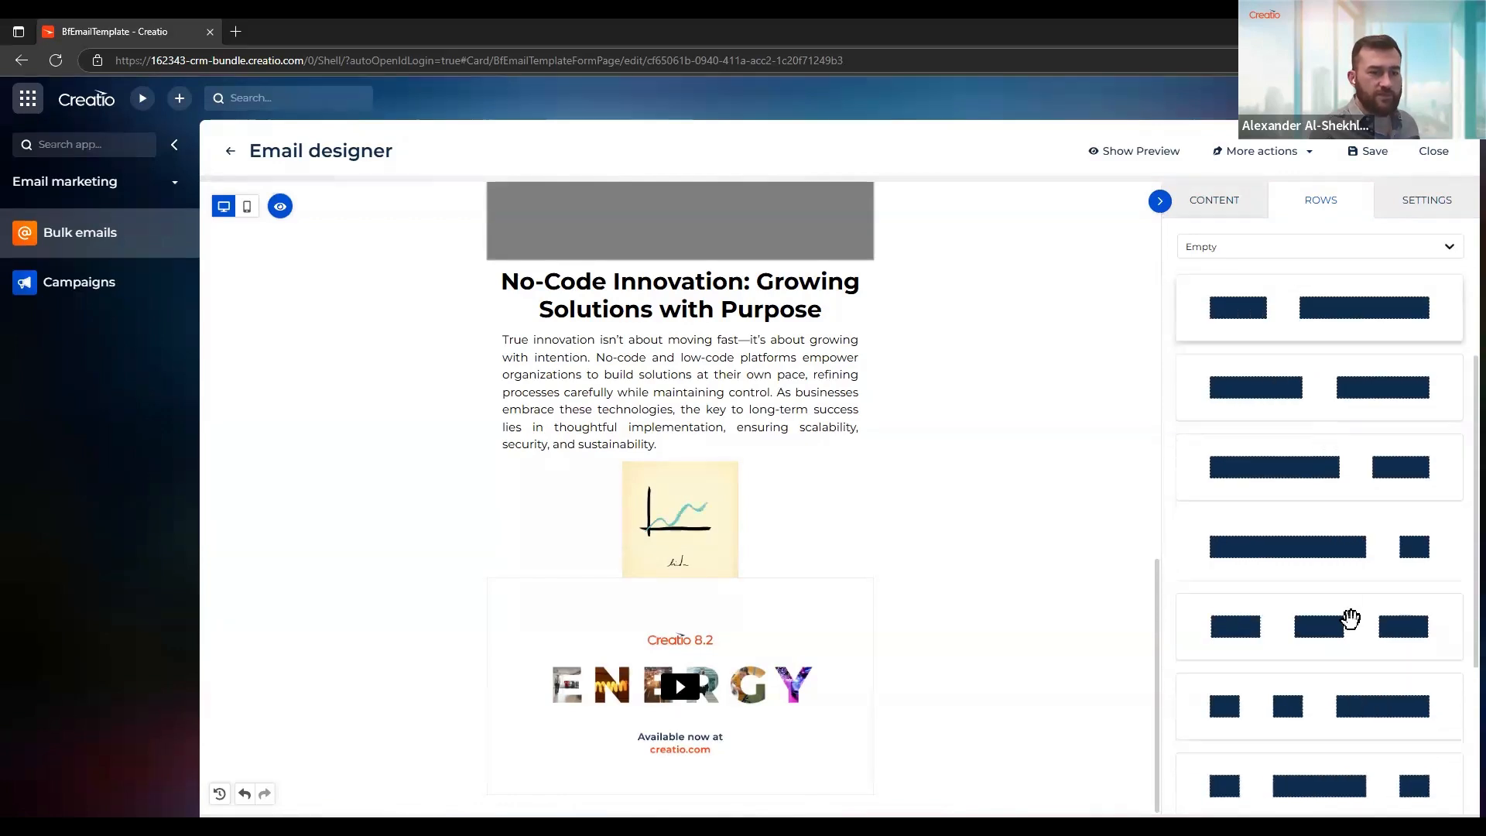
drag(1337, 629, 626, 758)
scroll(727, 766, down, 1)
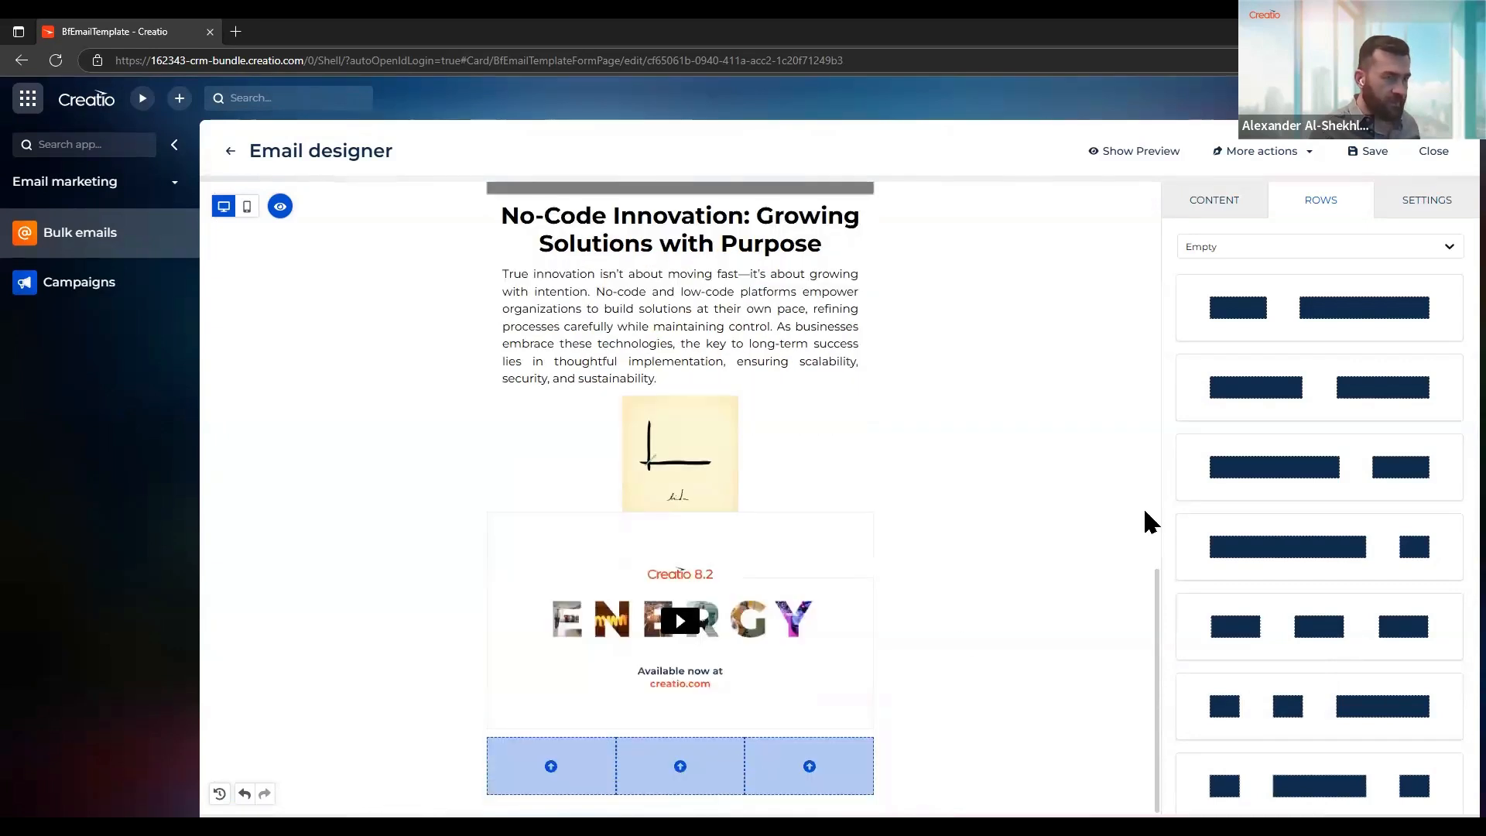
Place an Image block in each of the three columns of the new row
click(1225, 207)
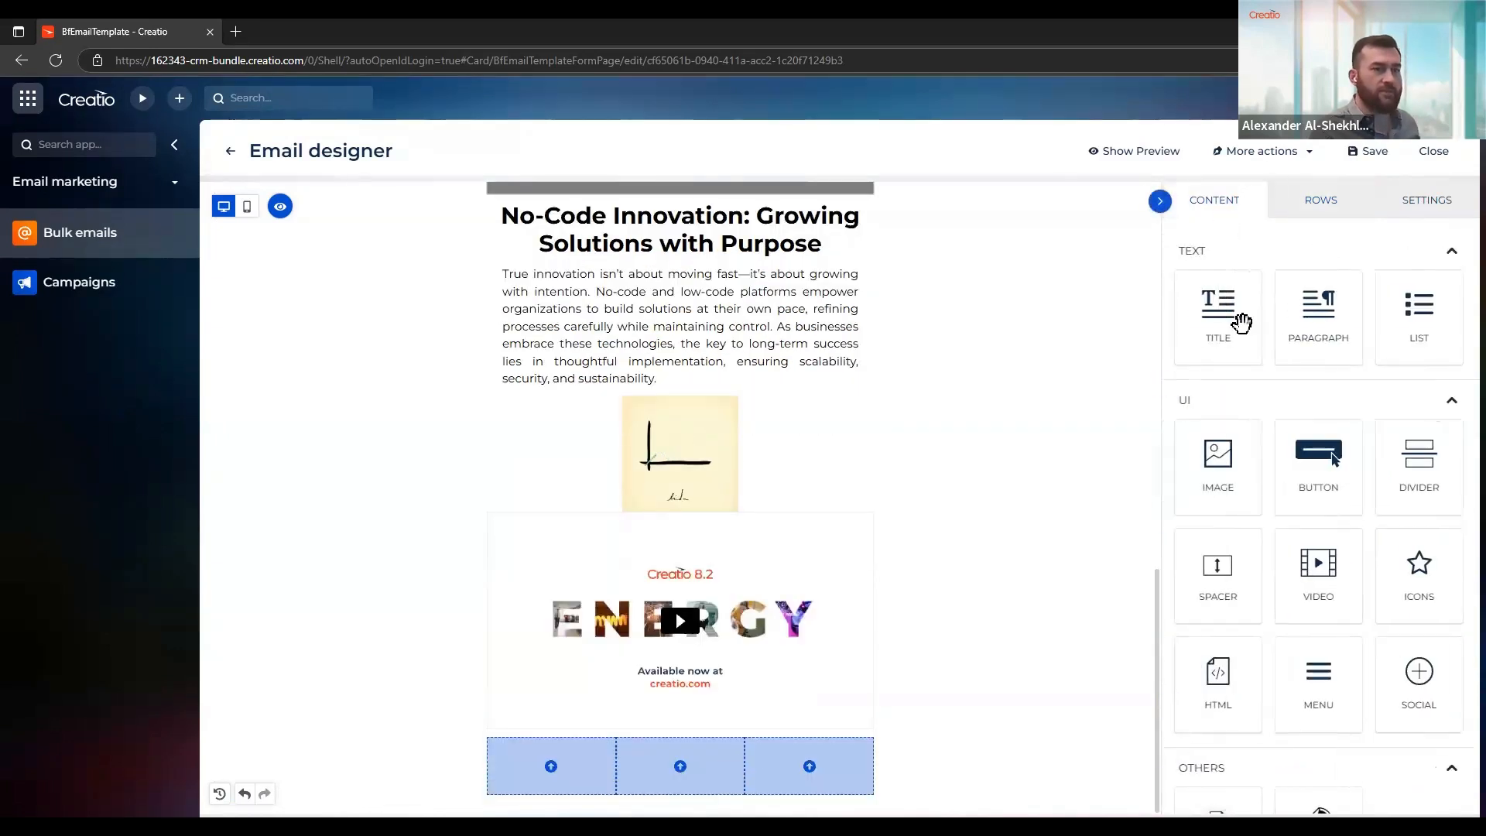
scroll(1287, 560, down, 1)
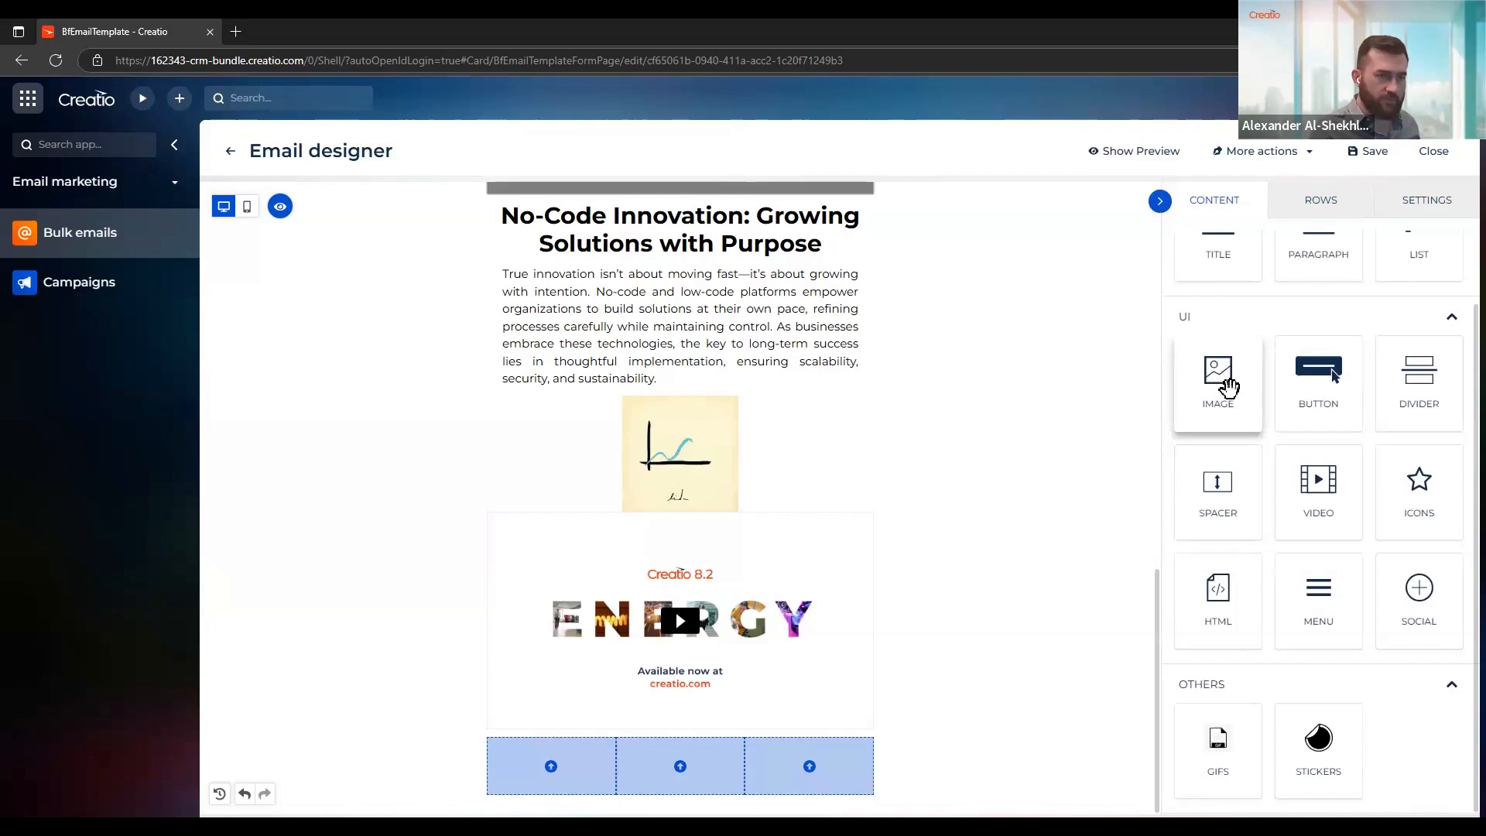
drag(1228, 386, 633, 730)
drag(569, 773, 611, 797)
drag(1217, 385, 665, 782)
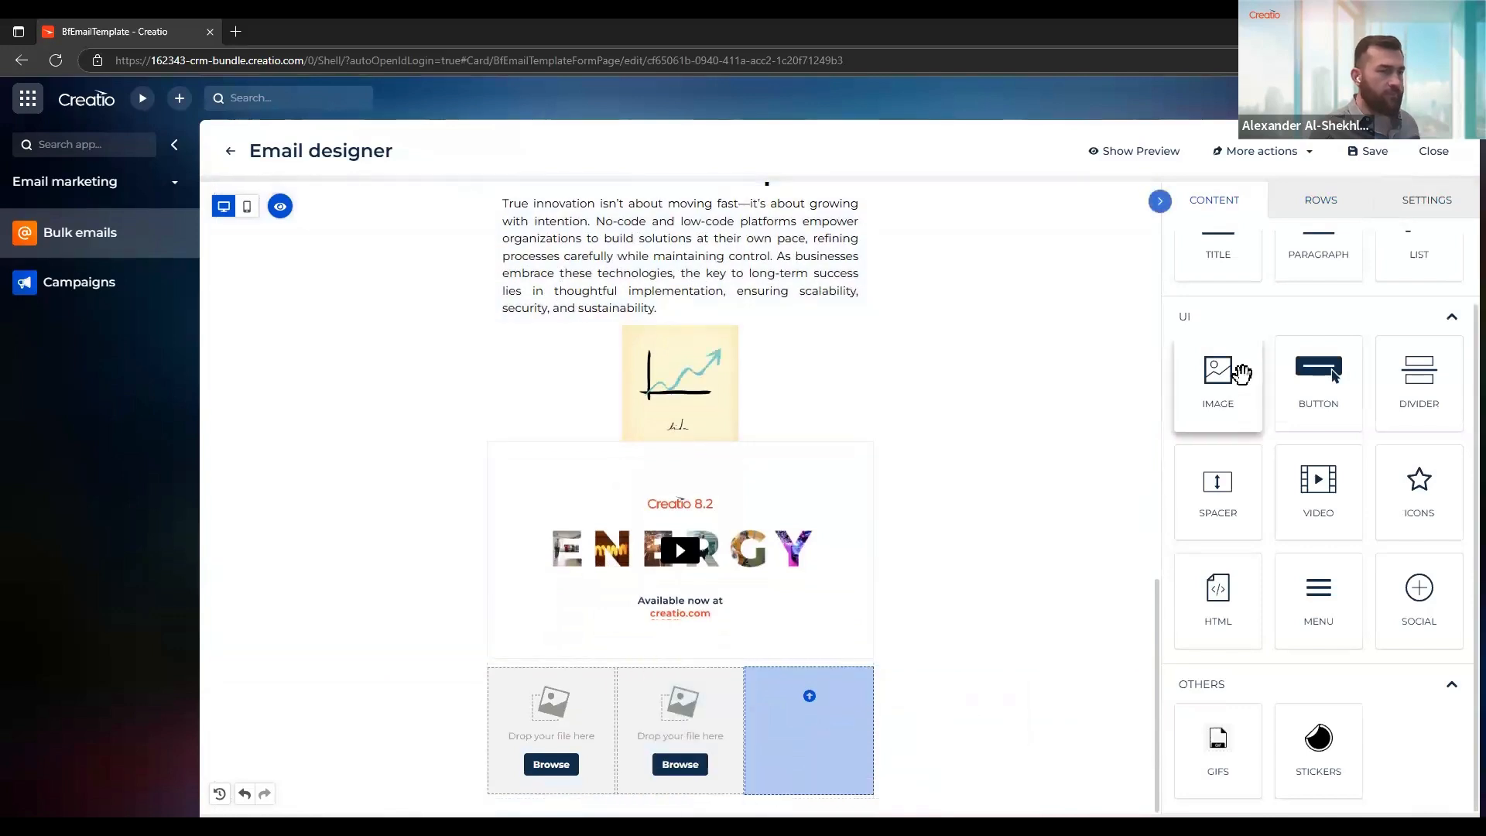
mouse_move(1236, 372)
mouse_down()
mouse_move(1035, 712)
mouse_move(852, 745)
mouse_move(855, 763)
mouse_up()
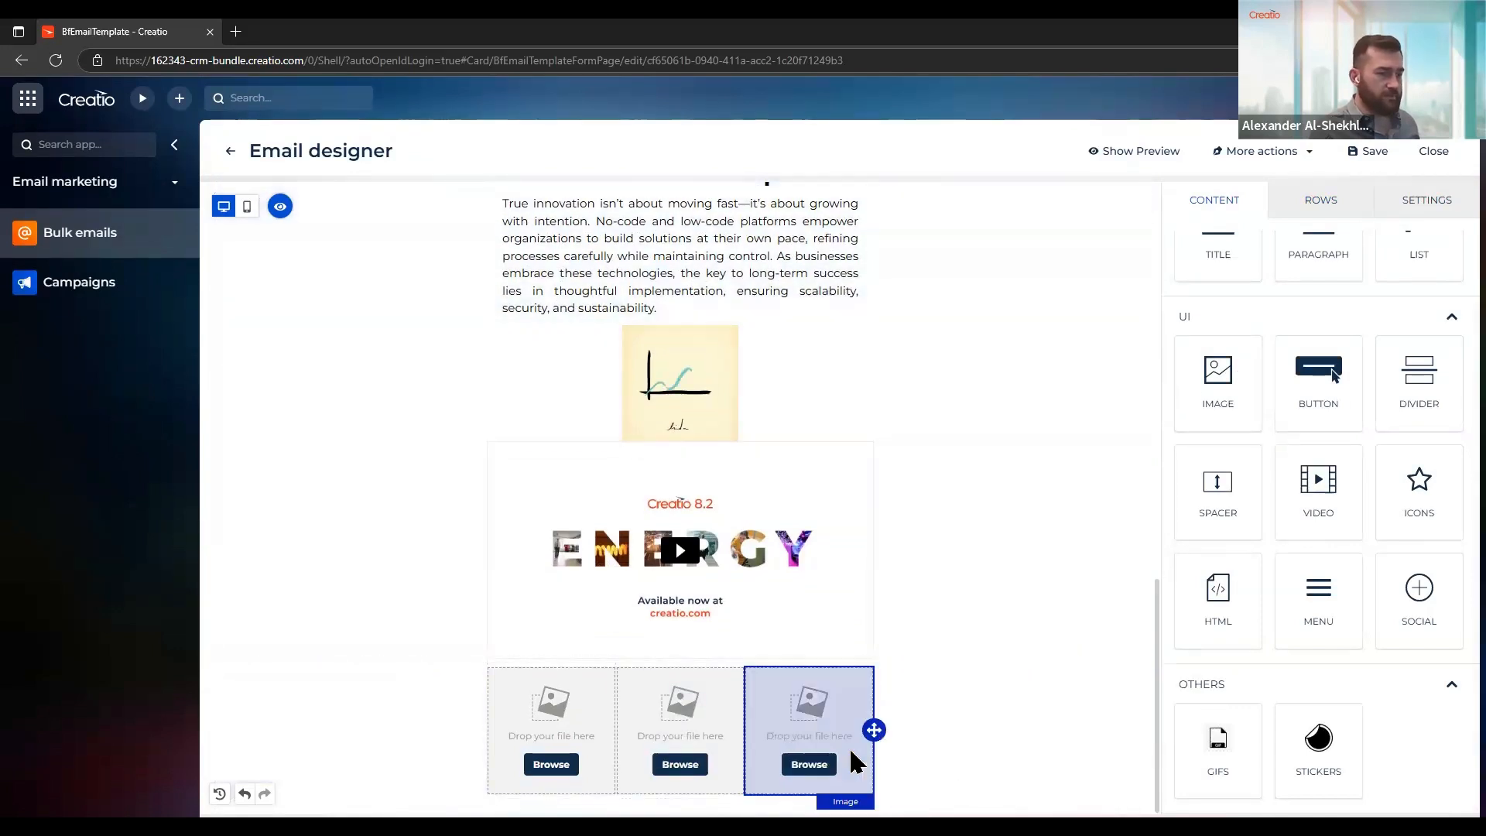
Add a fourth column to the image row's column structure and delete column 1
click(966, 735)
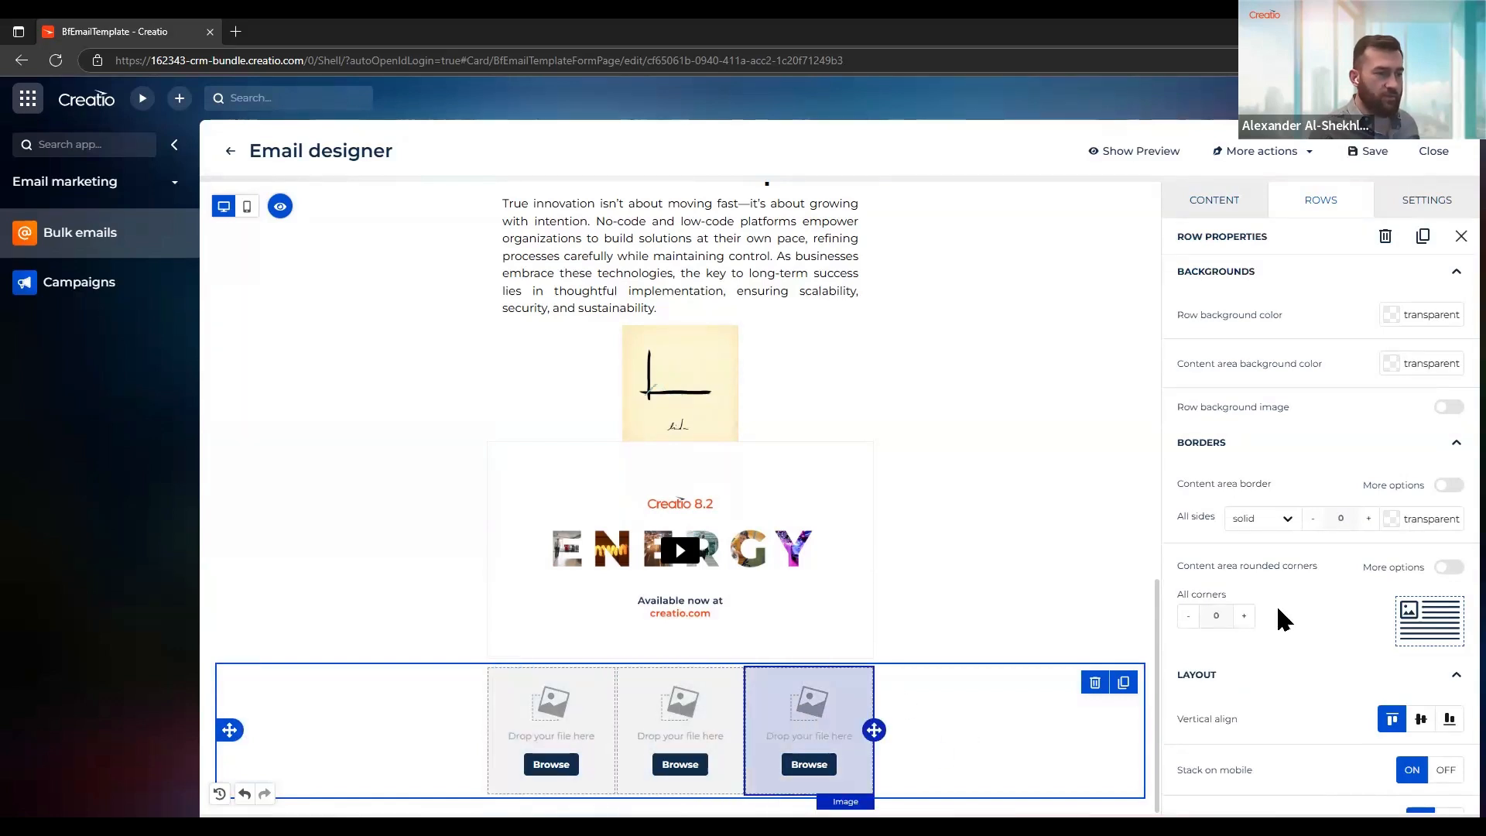
scroll(1374, 585, down, 4)
scroll(1374, 586, down, 3)
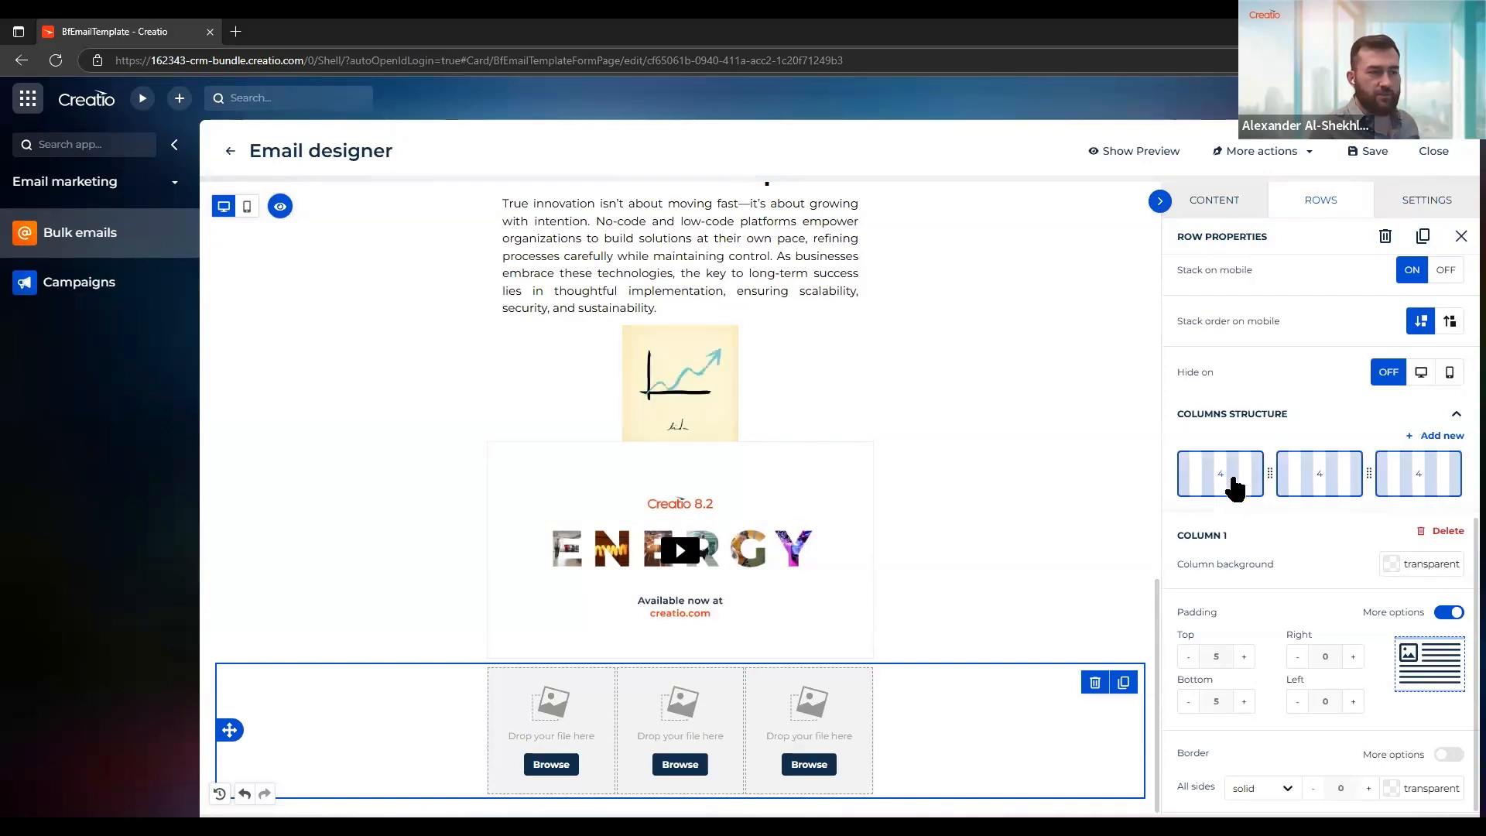
mouse_move(1305, 484)
mouse_down()
mouse_move(1346, 478)
mouse_move(1282, 487)
mouse_move(1299, 485)
mouse_up()
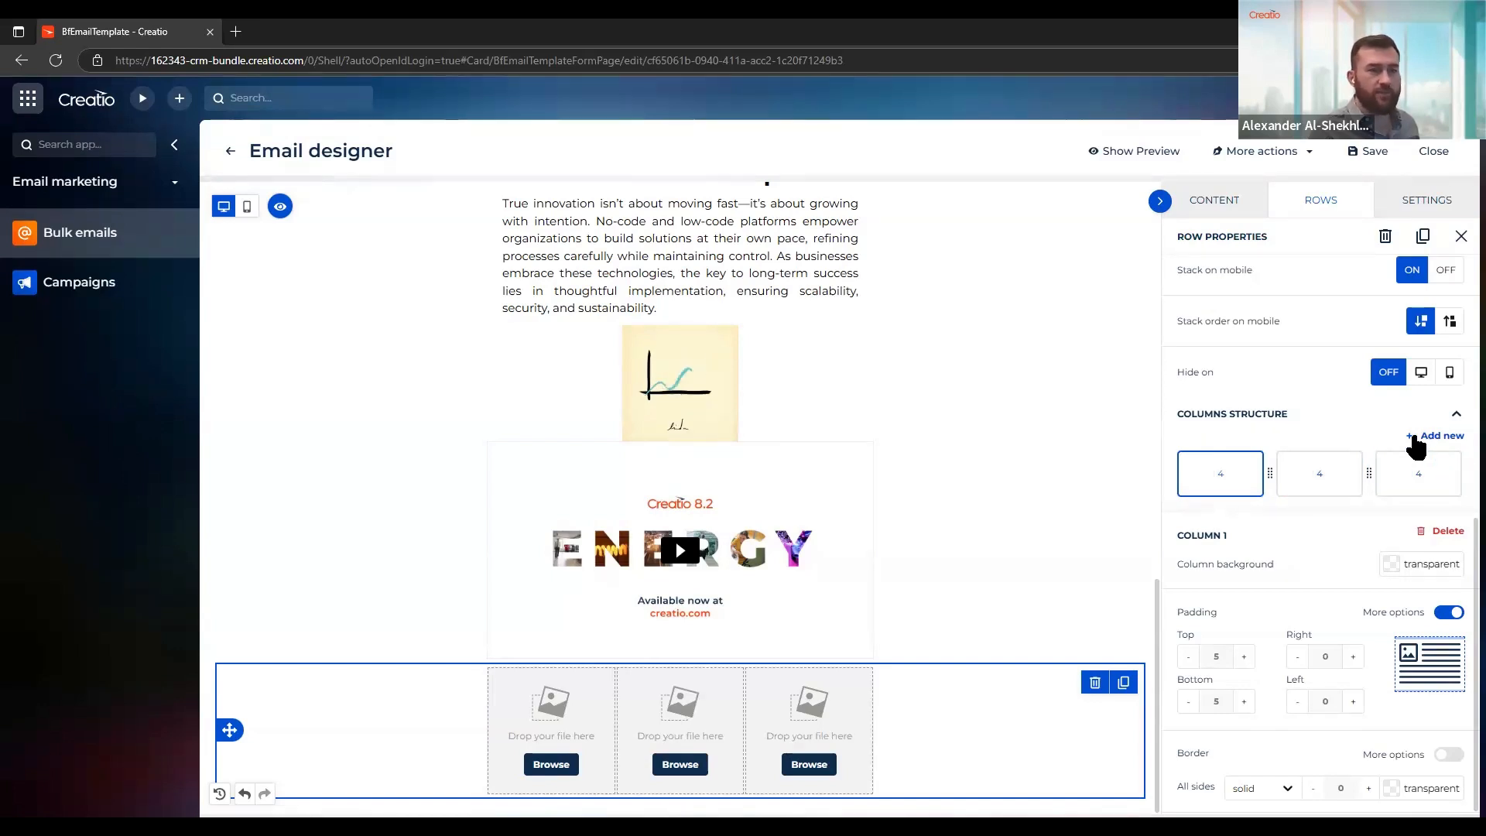
click(1416, 438)
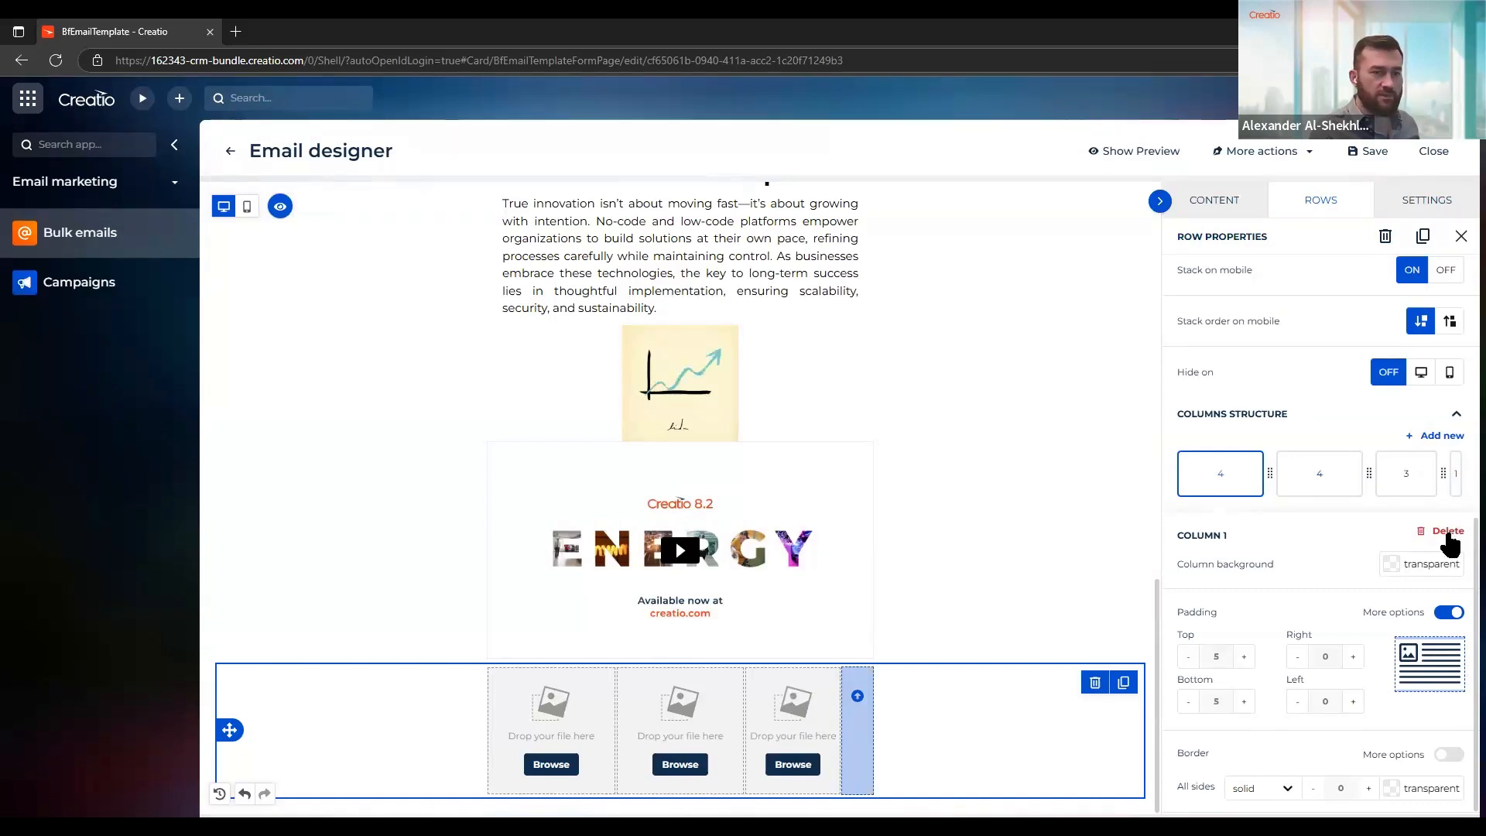
click(1446, 533)
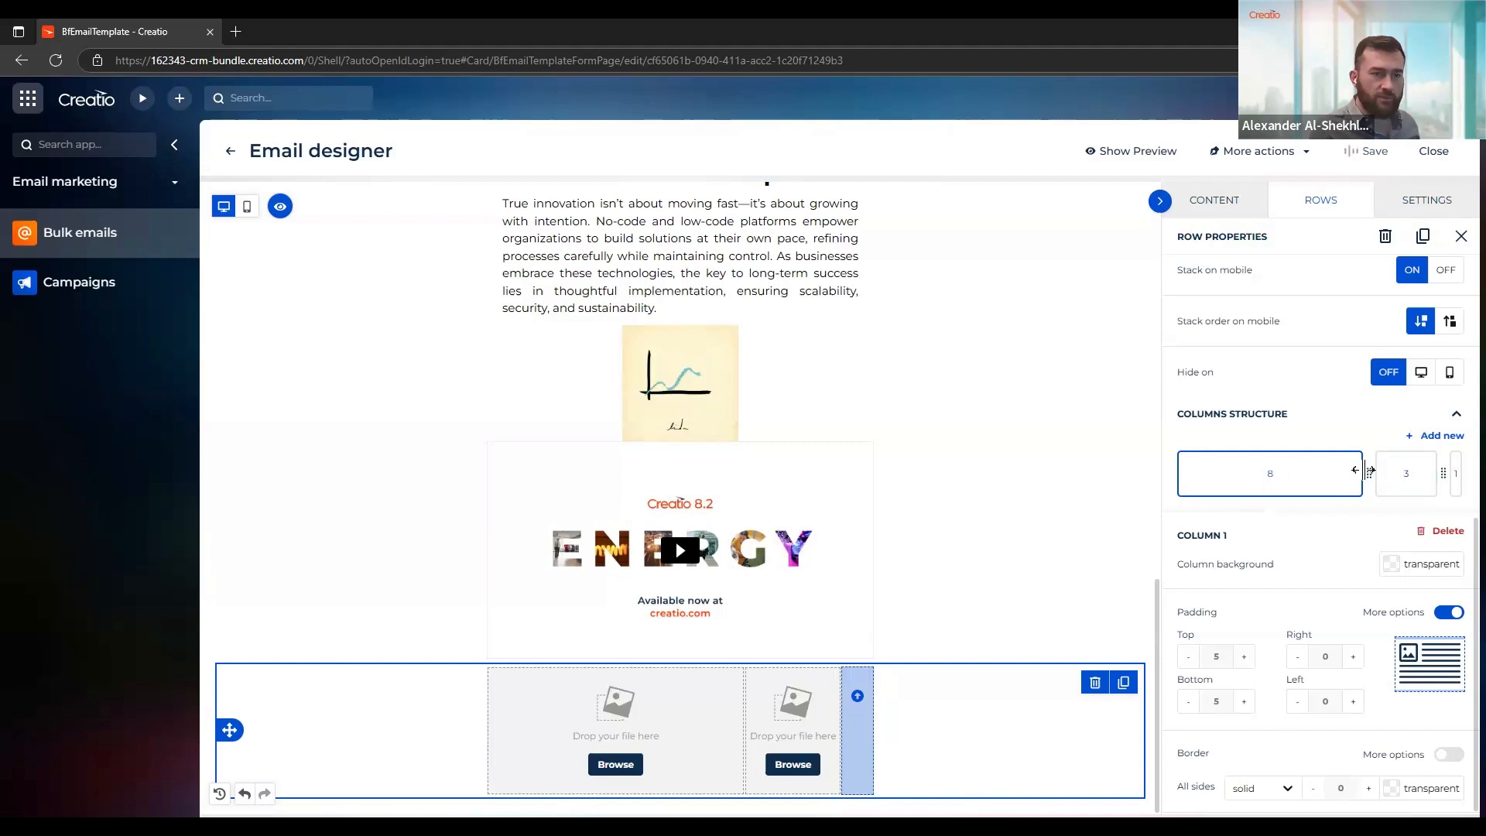
Resize the image row's three columns to equal widths of 4 and place an Image block in the empty third column
drag(1368, 473, 1273, 477)
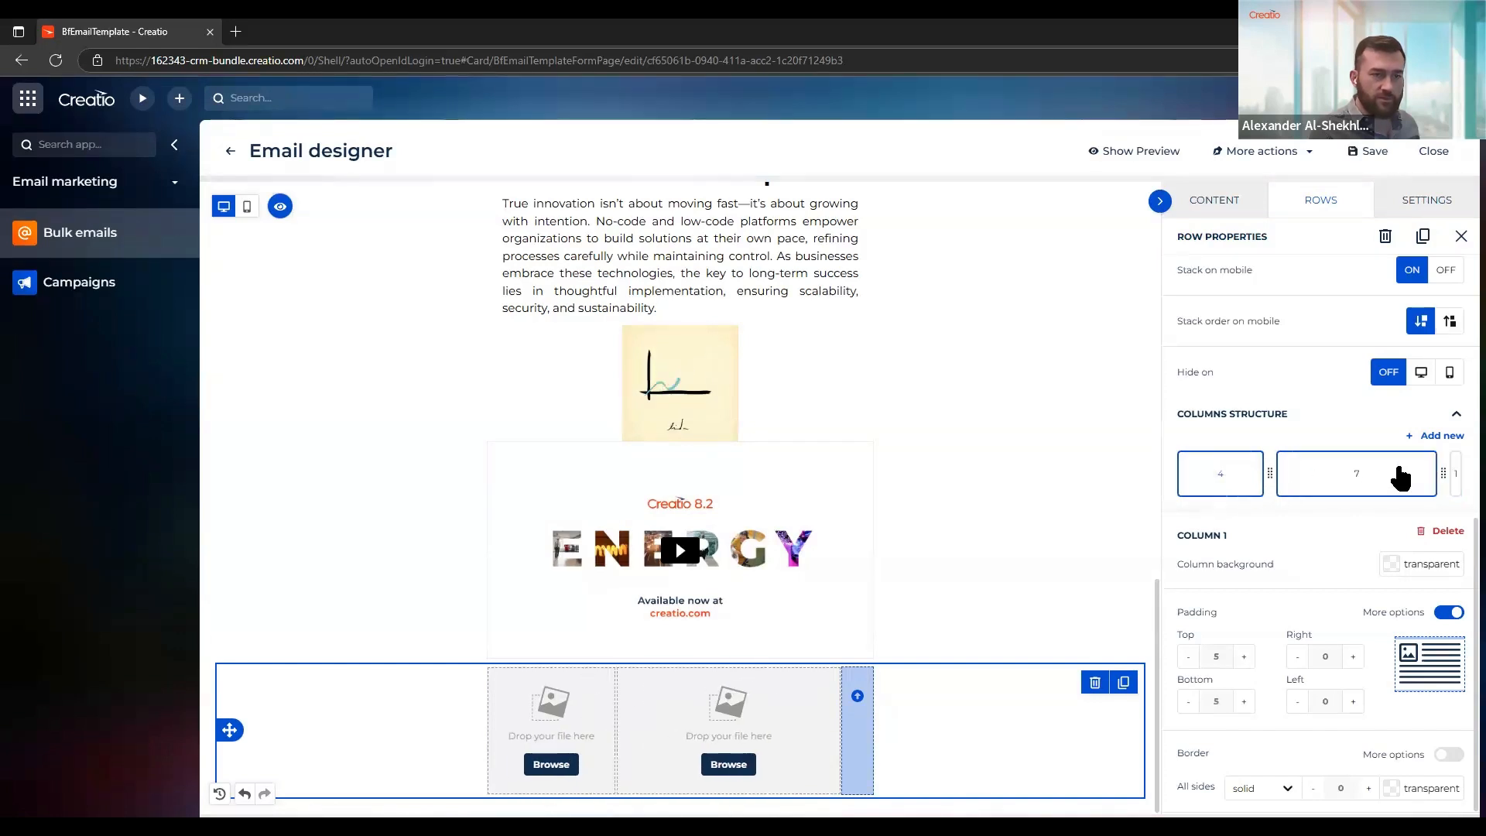
drag(1443, 474, 1385, 487)
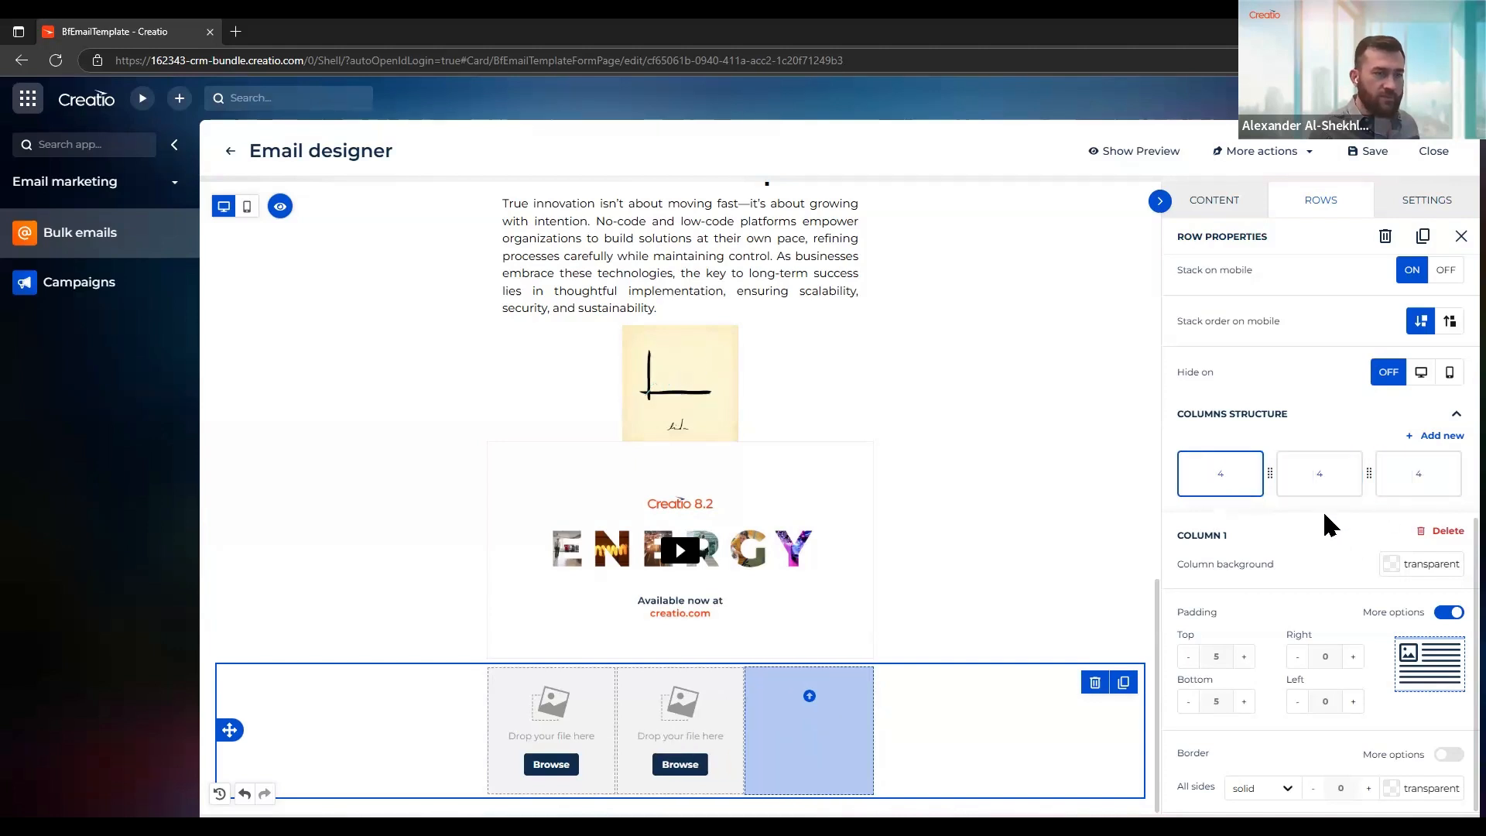
click(1216, 201)
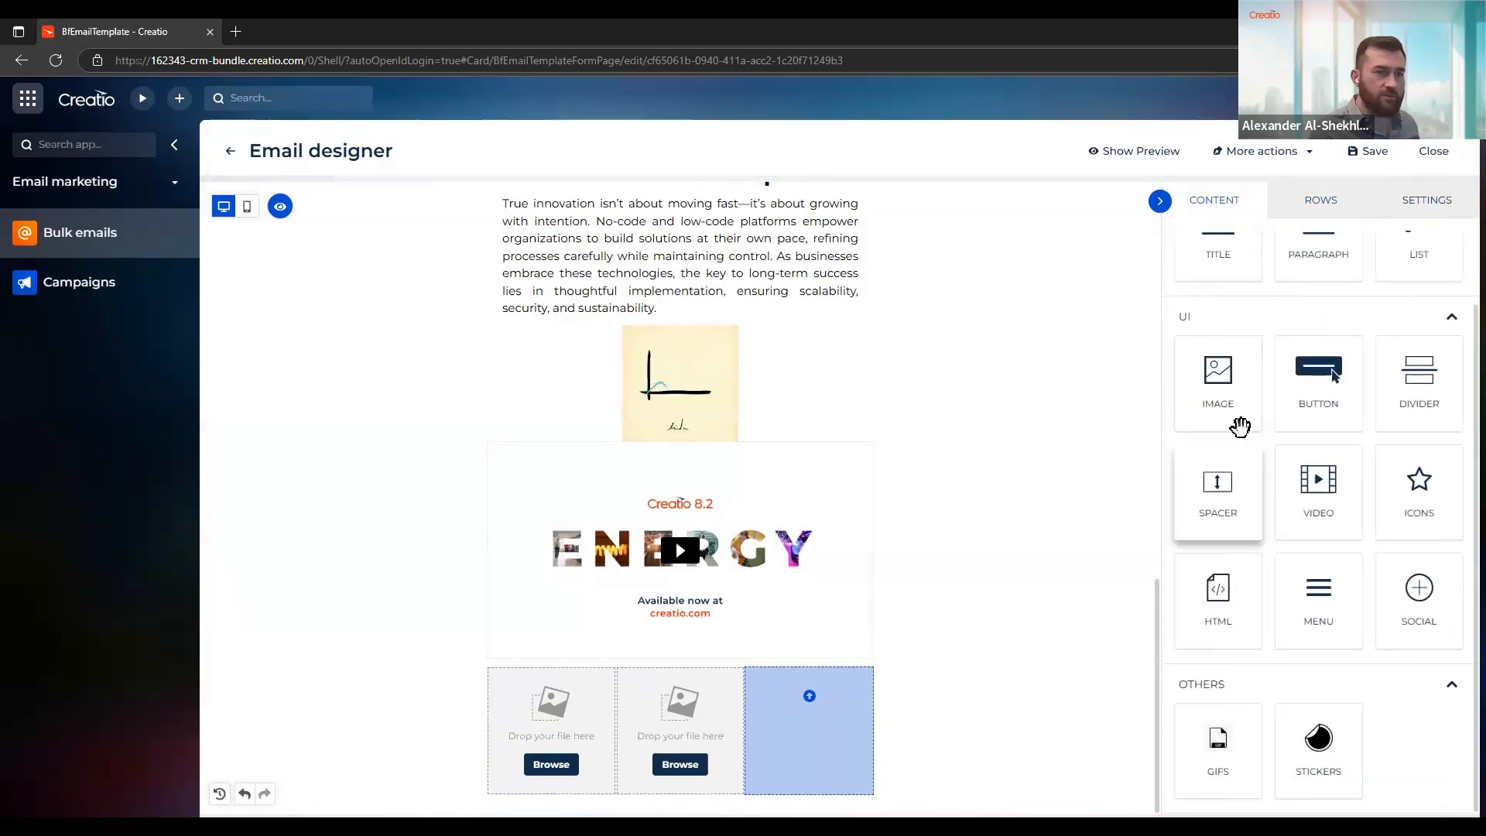
mouse_move(1223, 375)
mouse_down()
mouse_move(919, 700)
mouse_move(802, 722)
mouse_move(805, 769)
mouse_up()
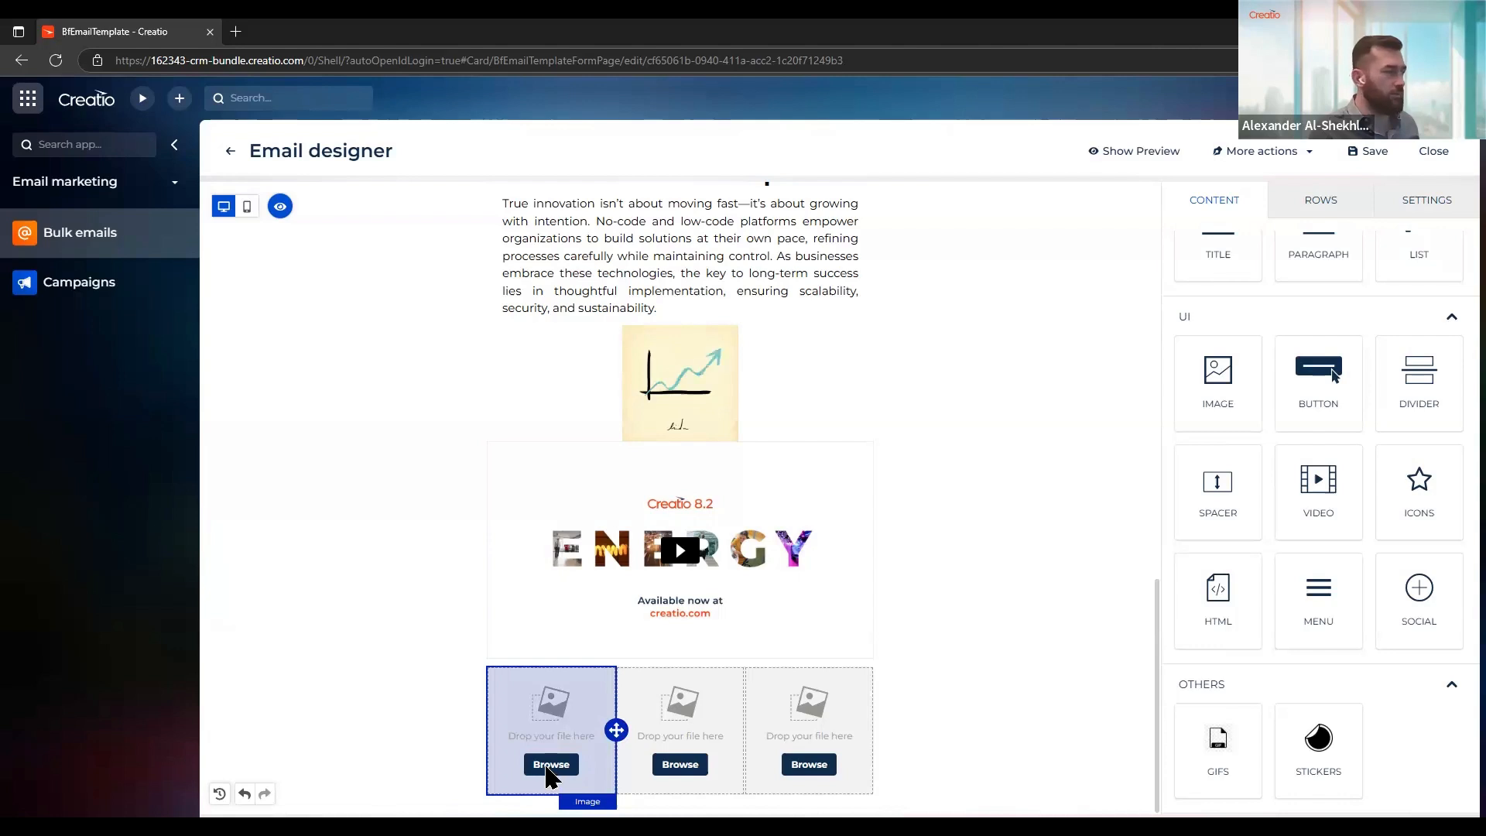
Insert One platform.png, Freedom.png and Genuine Care.png from the Values folder into the first, second and third image blocks
click(550, 764)
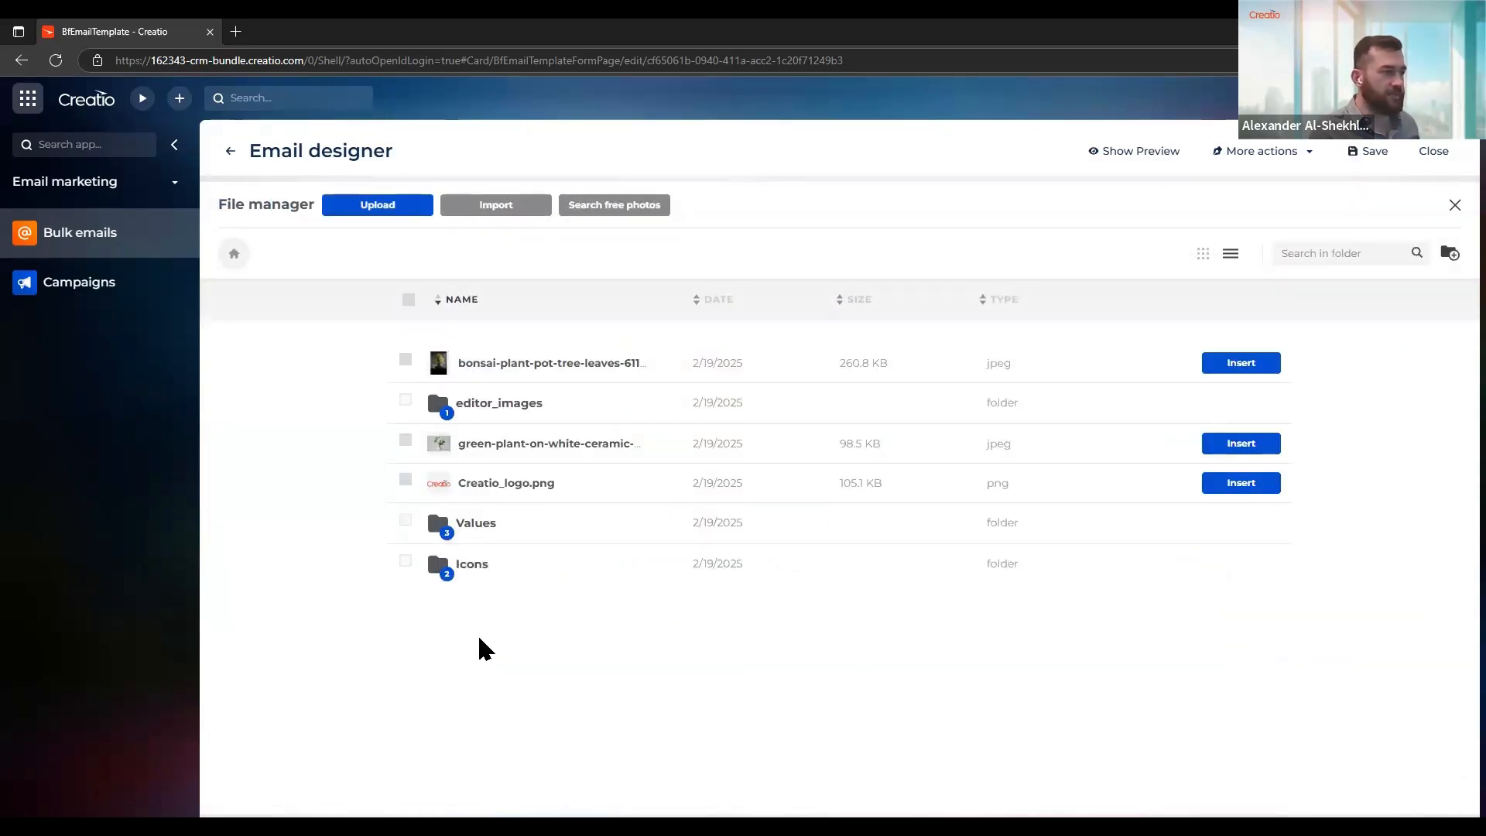
click(474, 523)
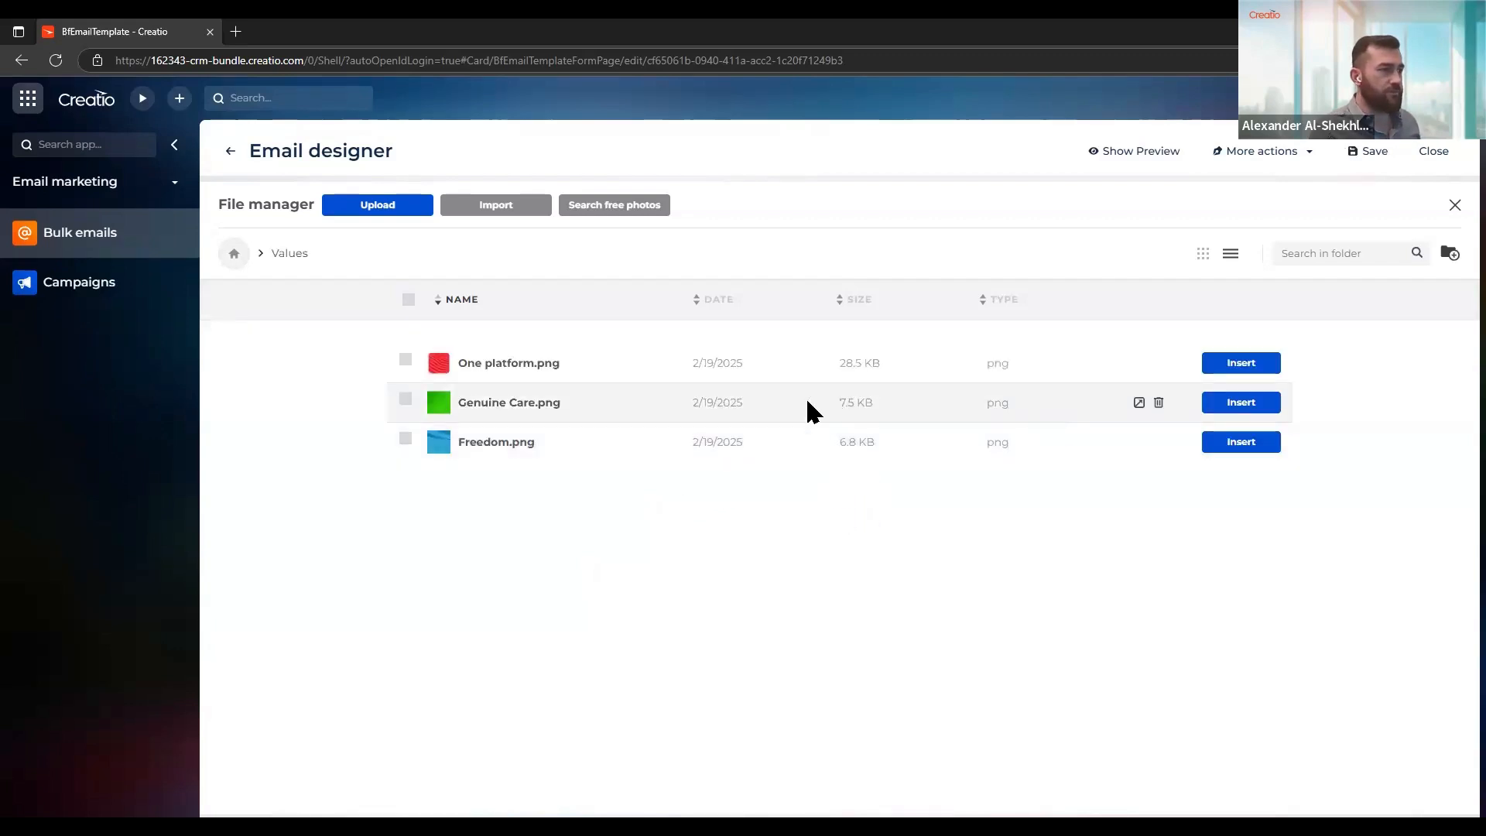
click(1240, 363)
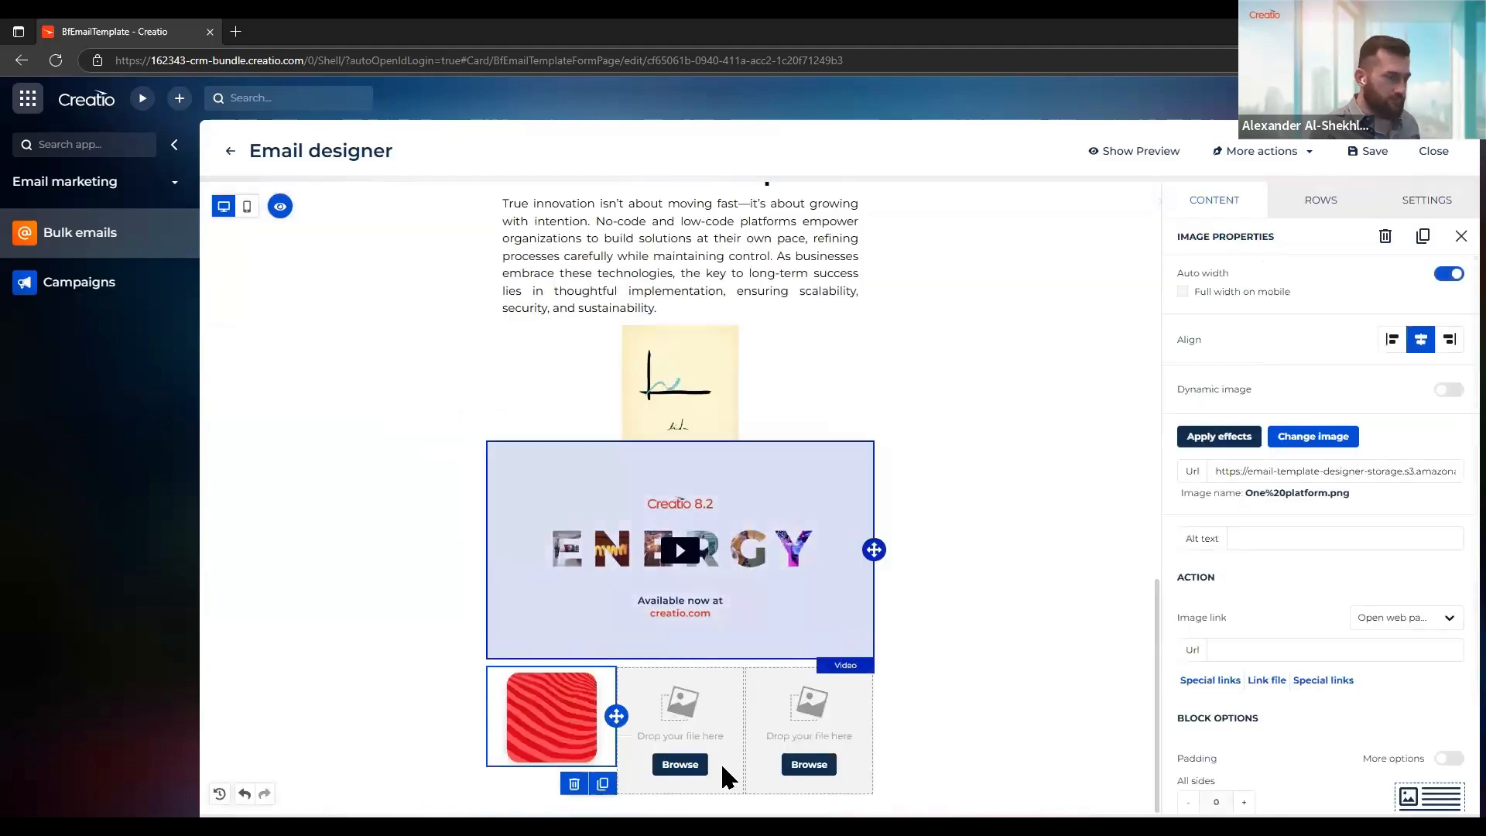
click(670, 766)
click(670, 764)
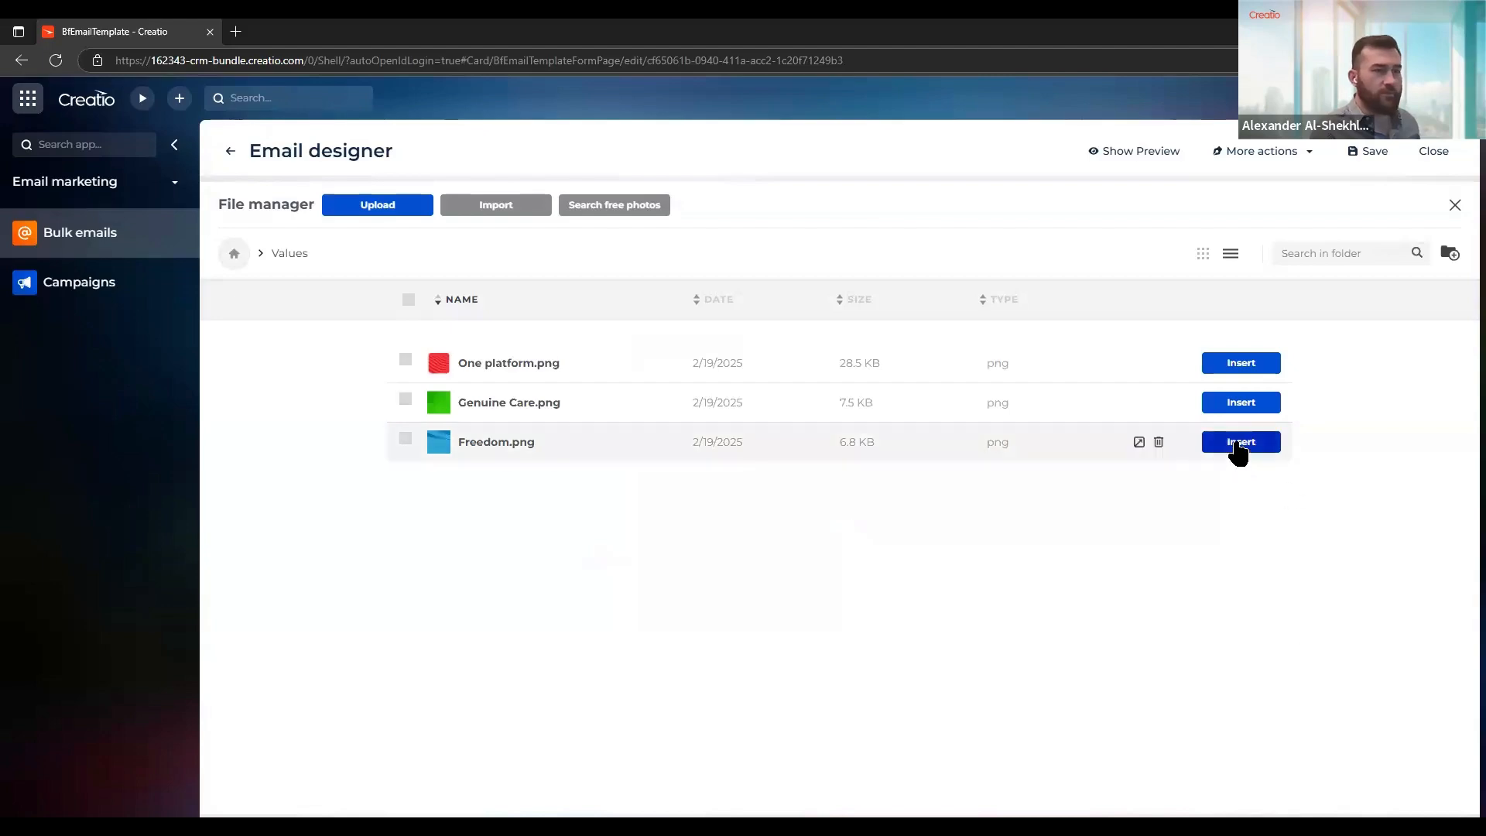
click(1238, 445)
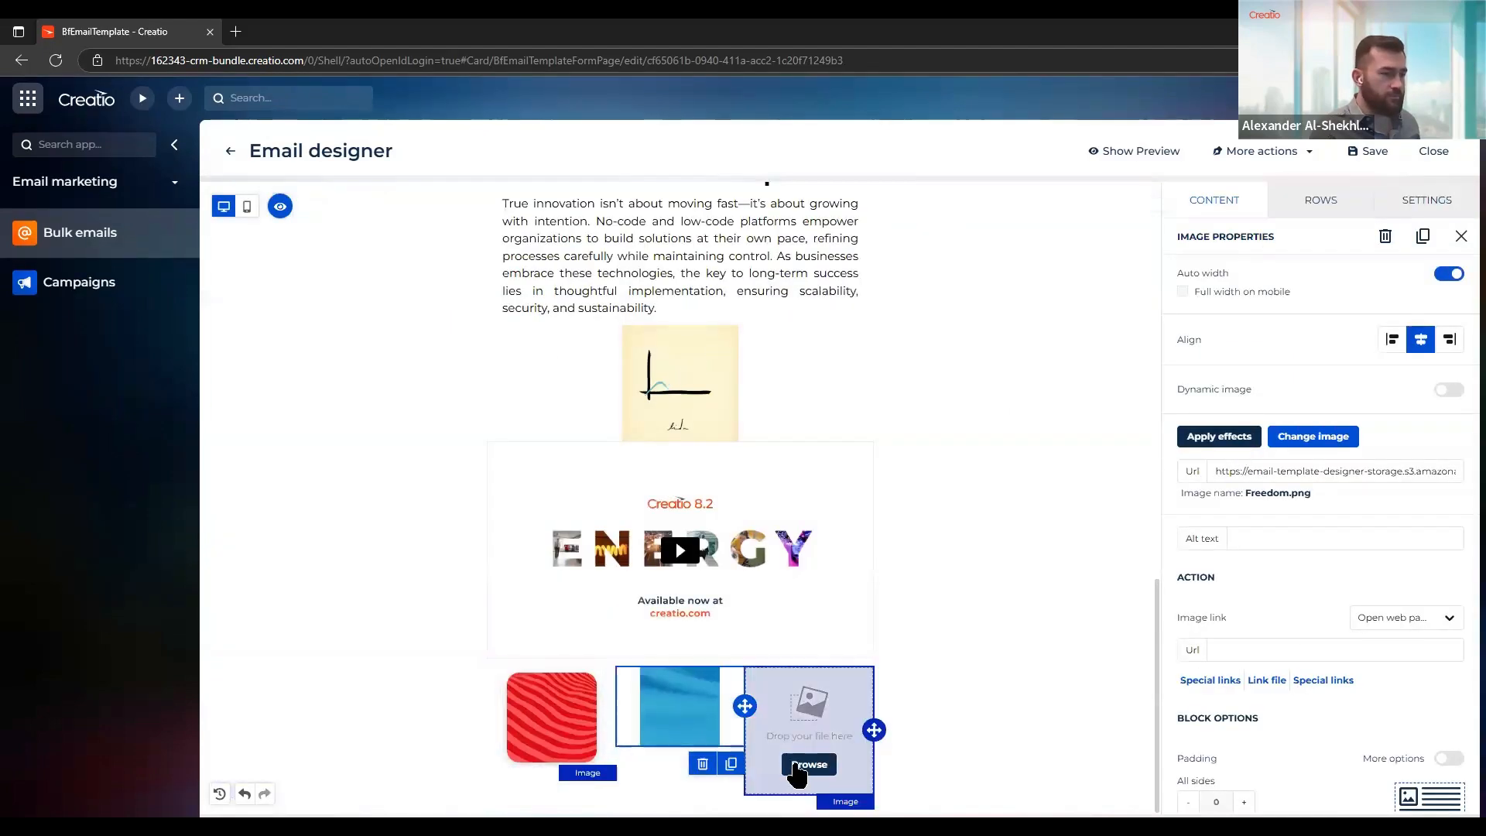
click(799, 766)
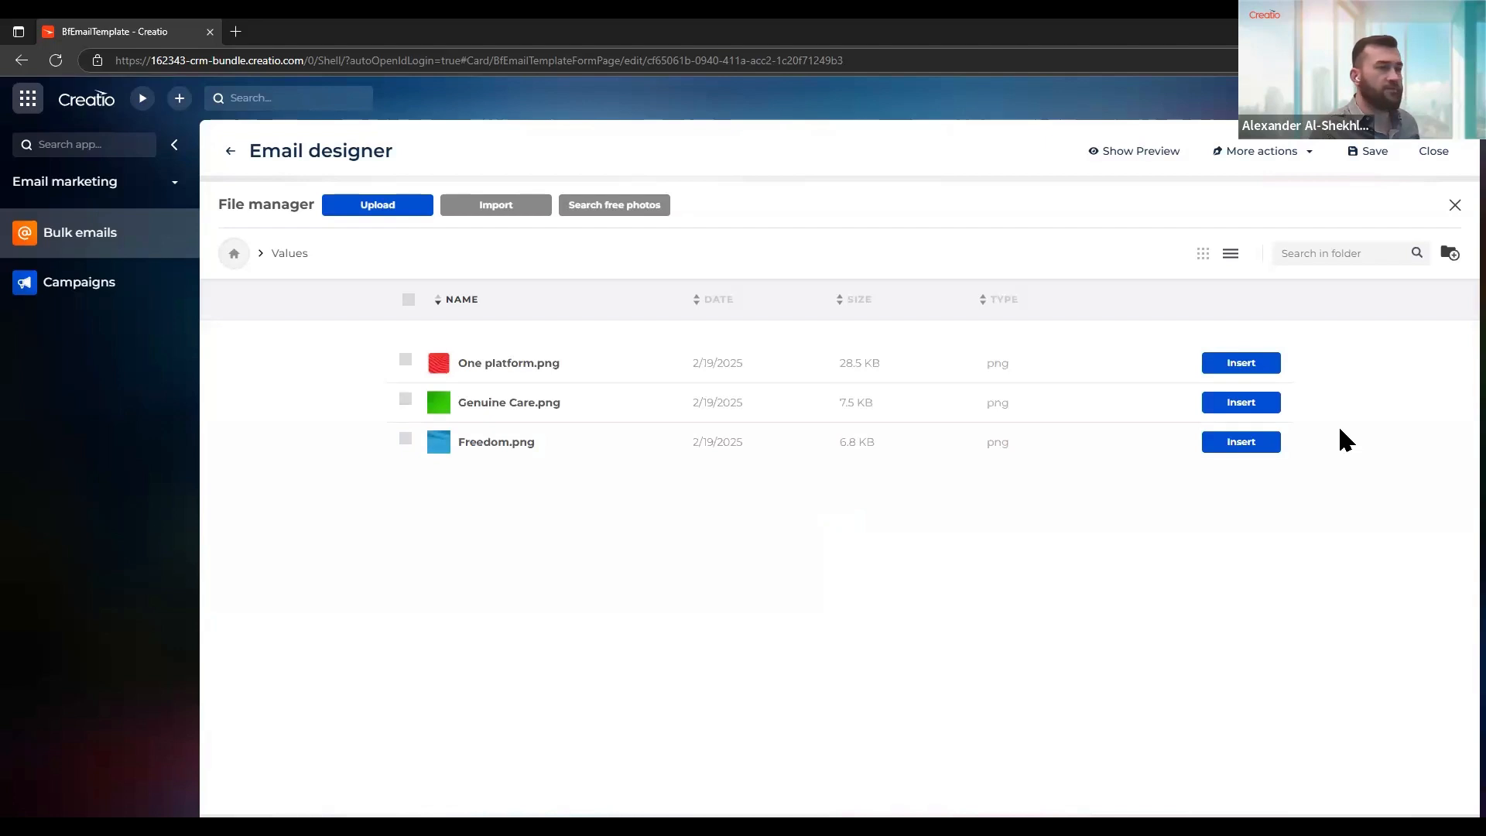
click(1237, 404)
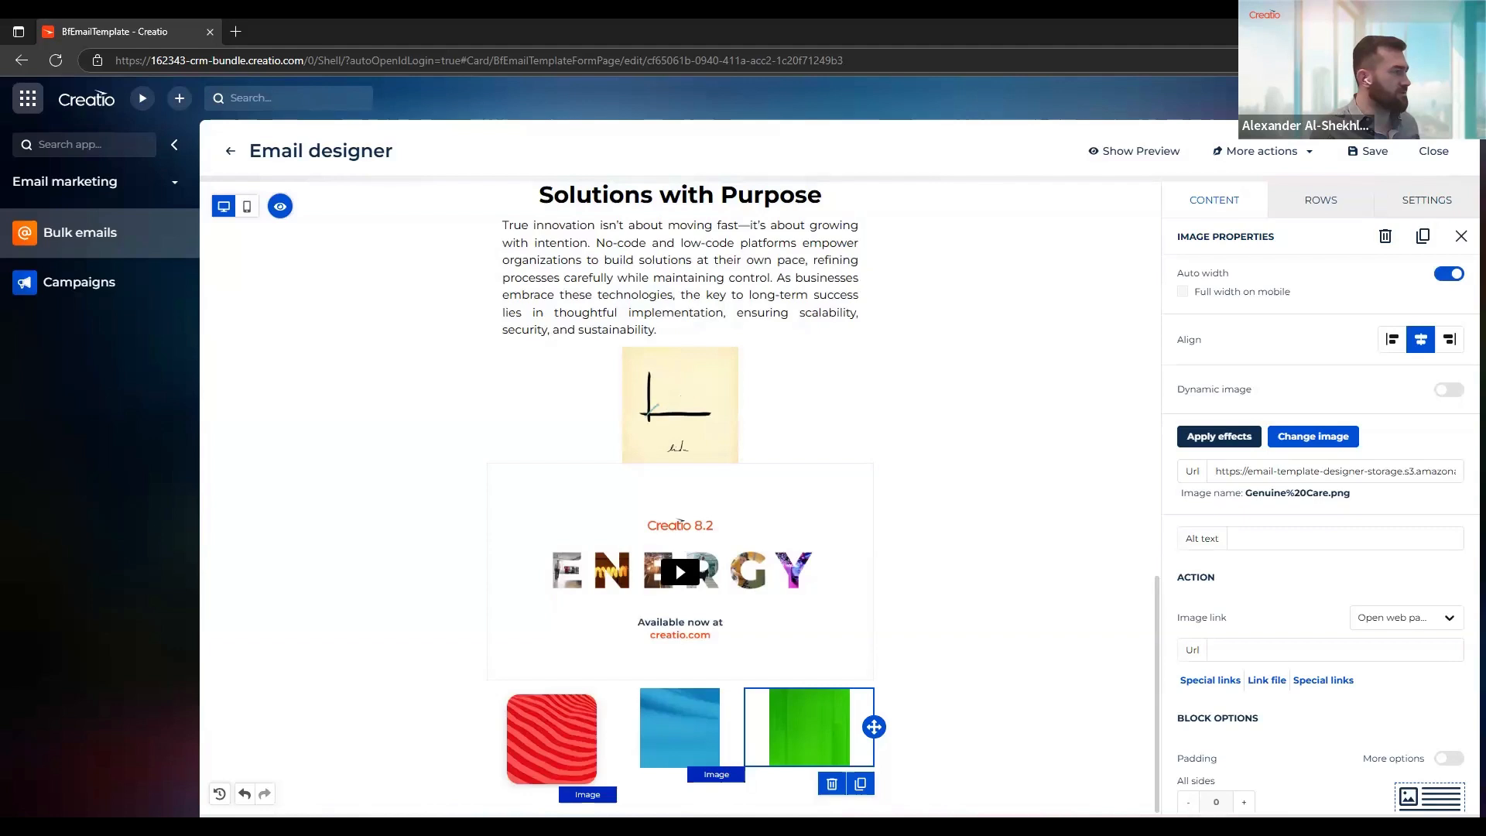
Crop the red image in the first column to 114 × 114, trimming off its white margins on all sides
click(594, 701)
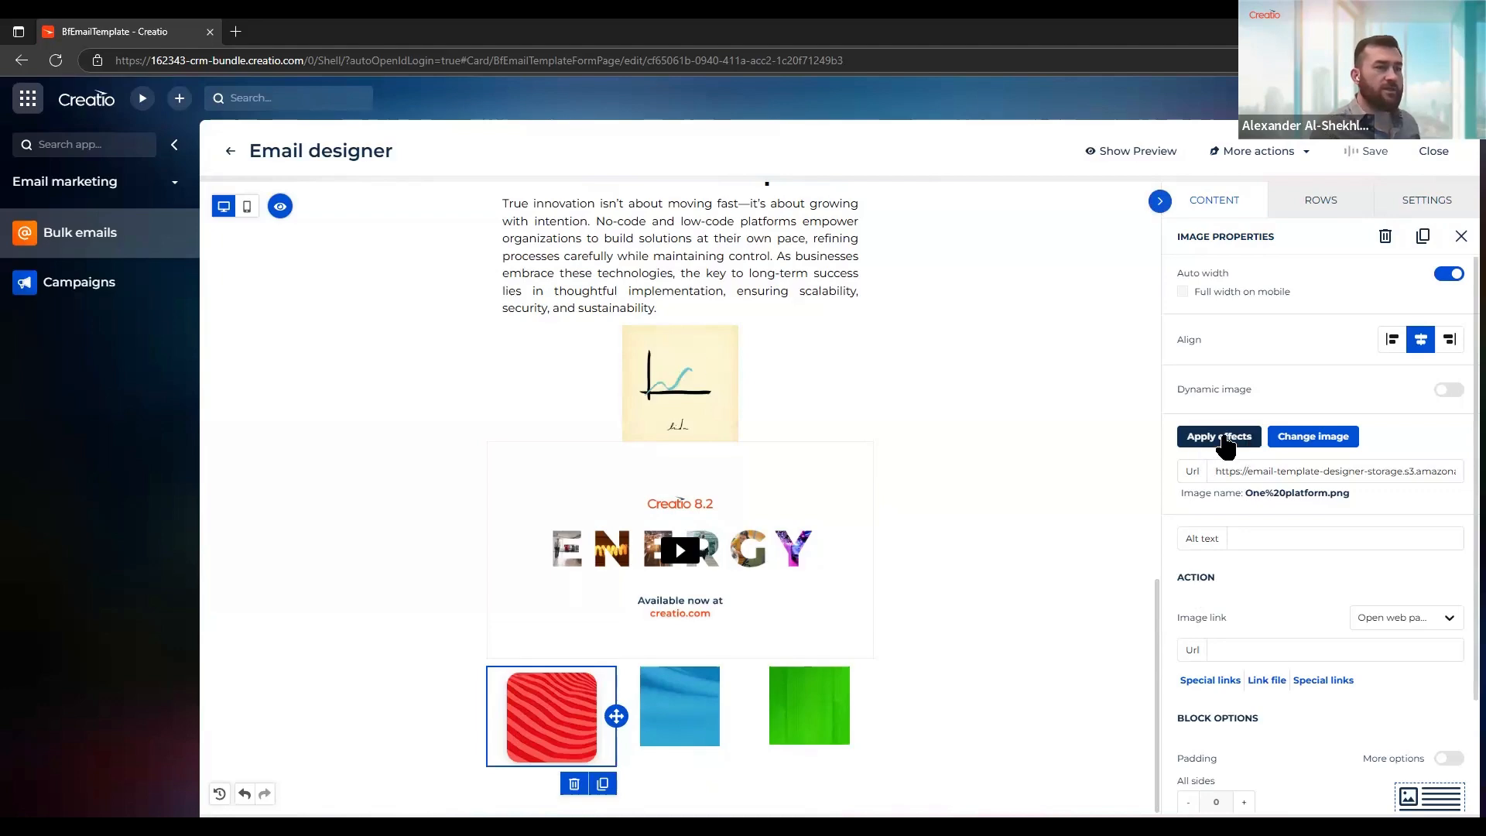
click(1225, 445)
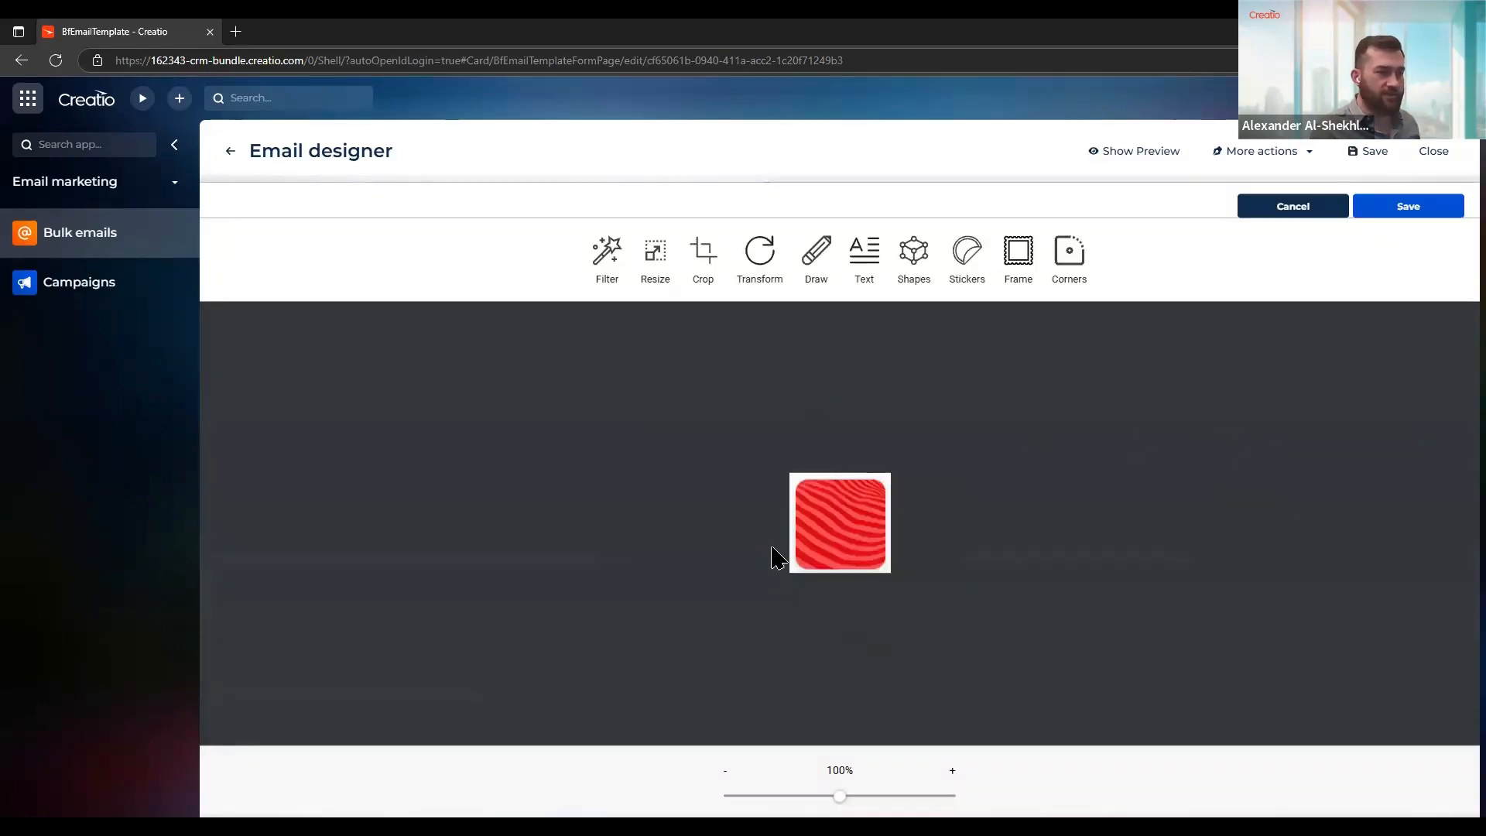
click(701, 277)
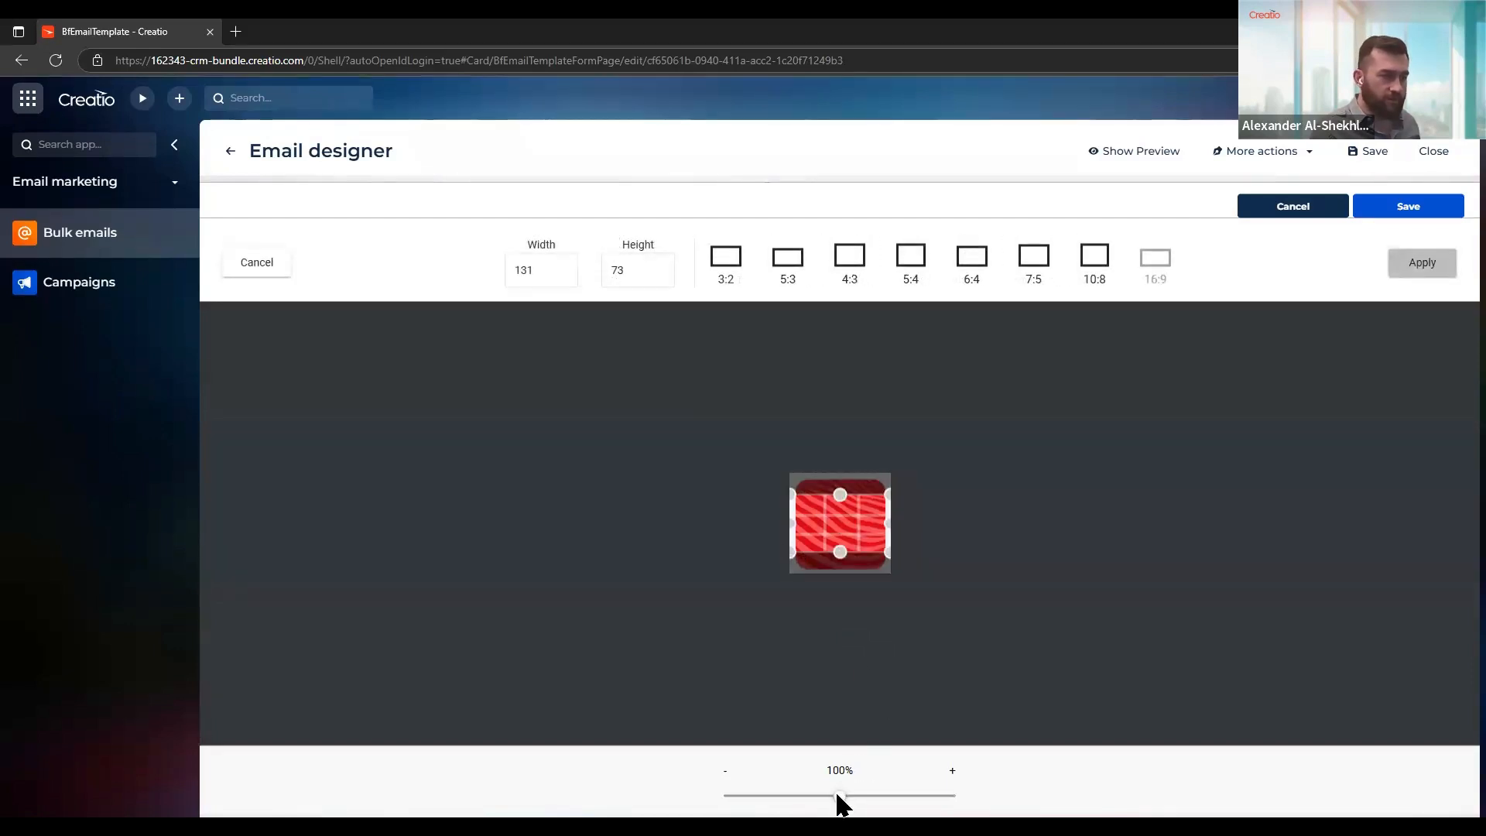
drag(871, 795, 938, 797)
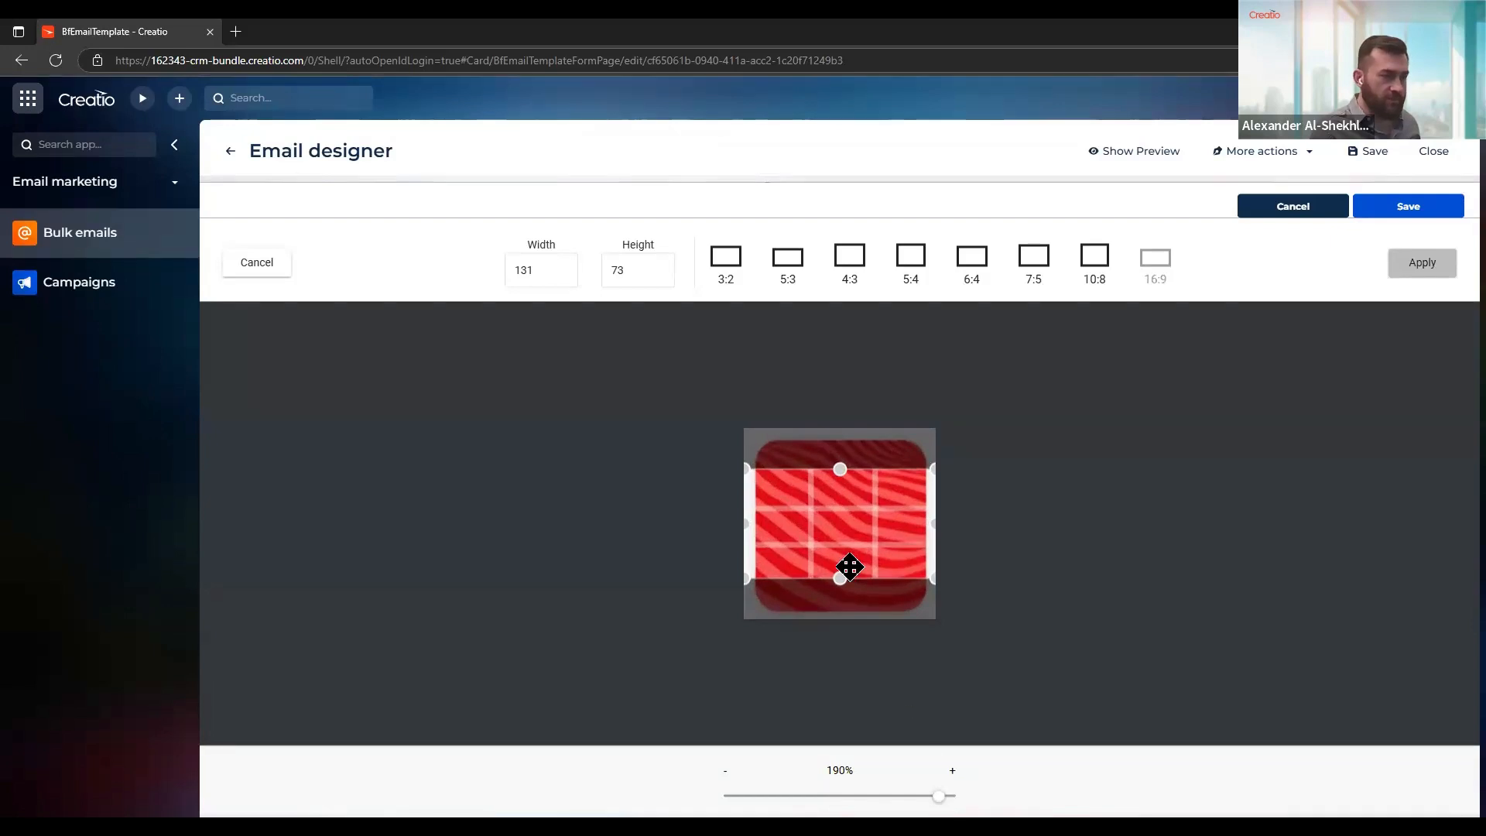
drag(845, 451, 845, 441)
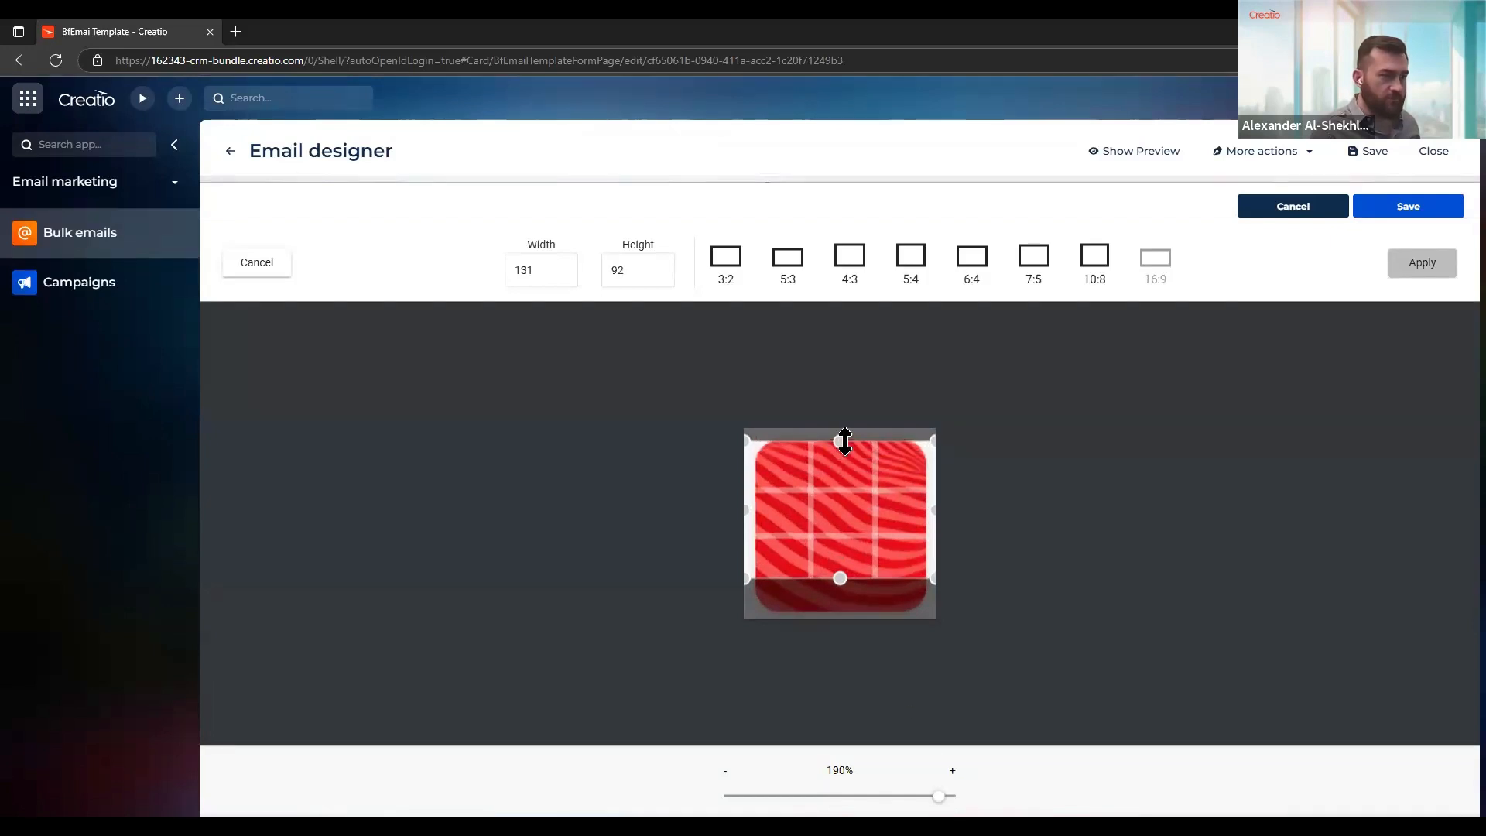
drag(840, 577, 840, 611)
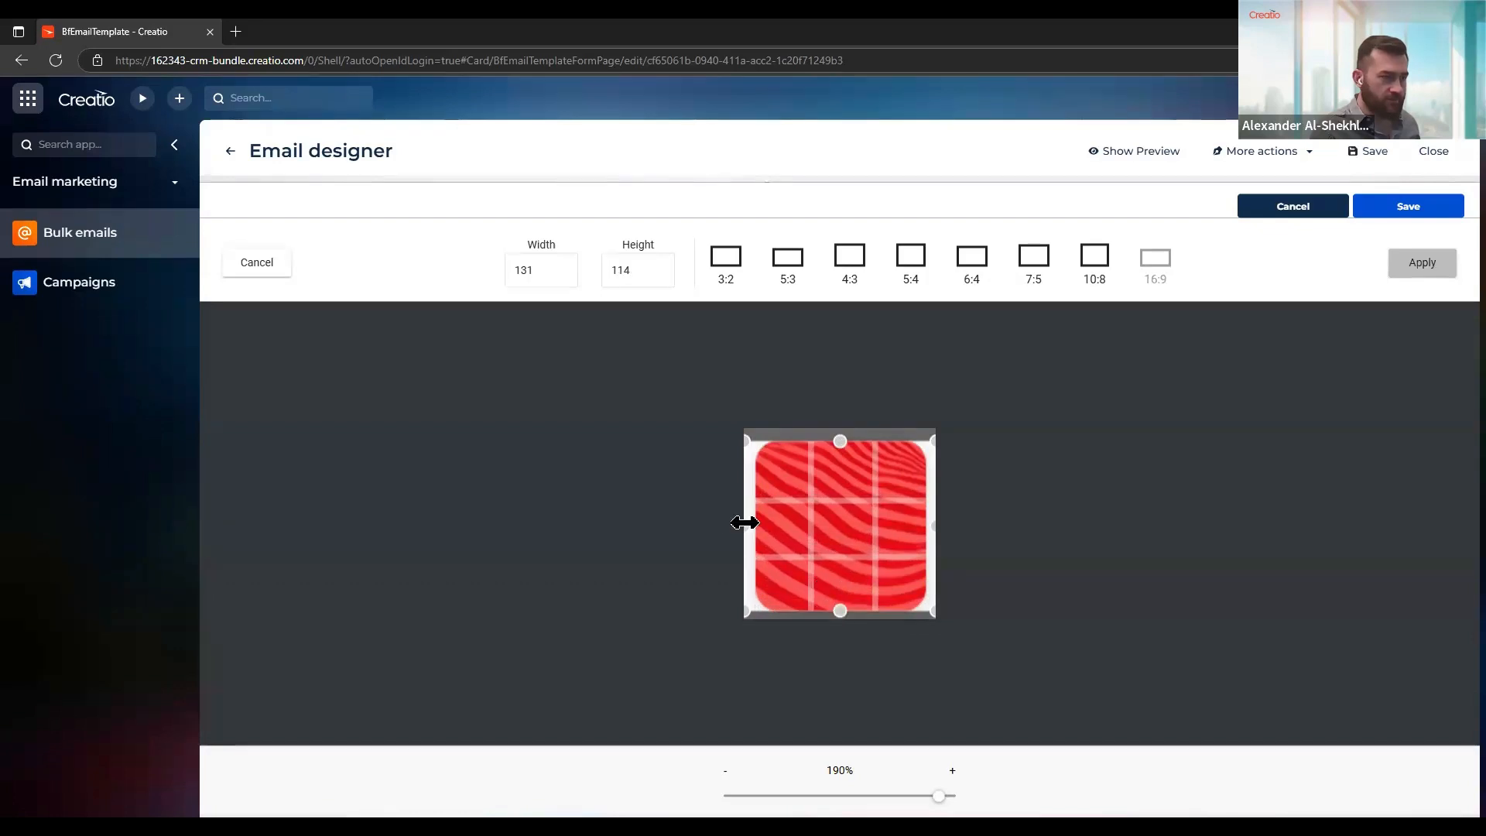
drag(749, 523, 755, 521)
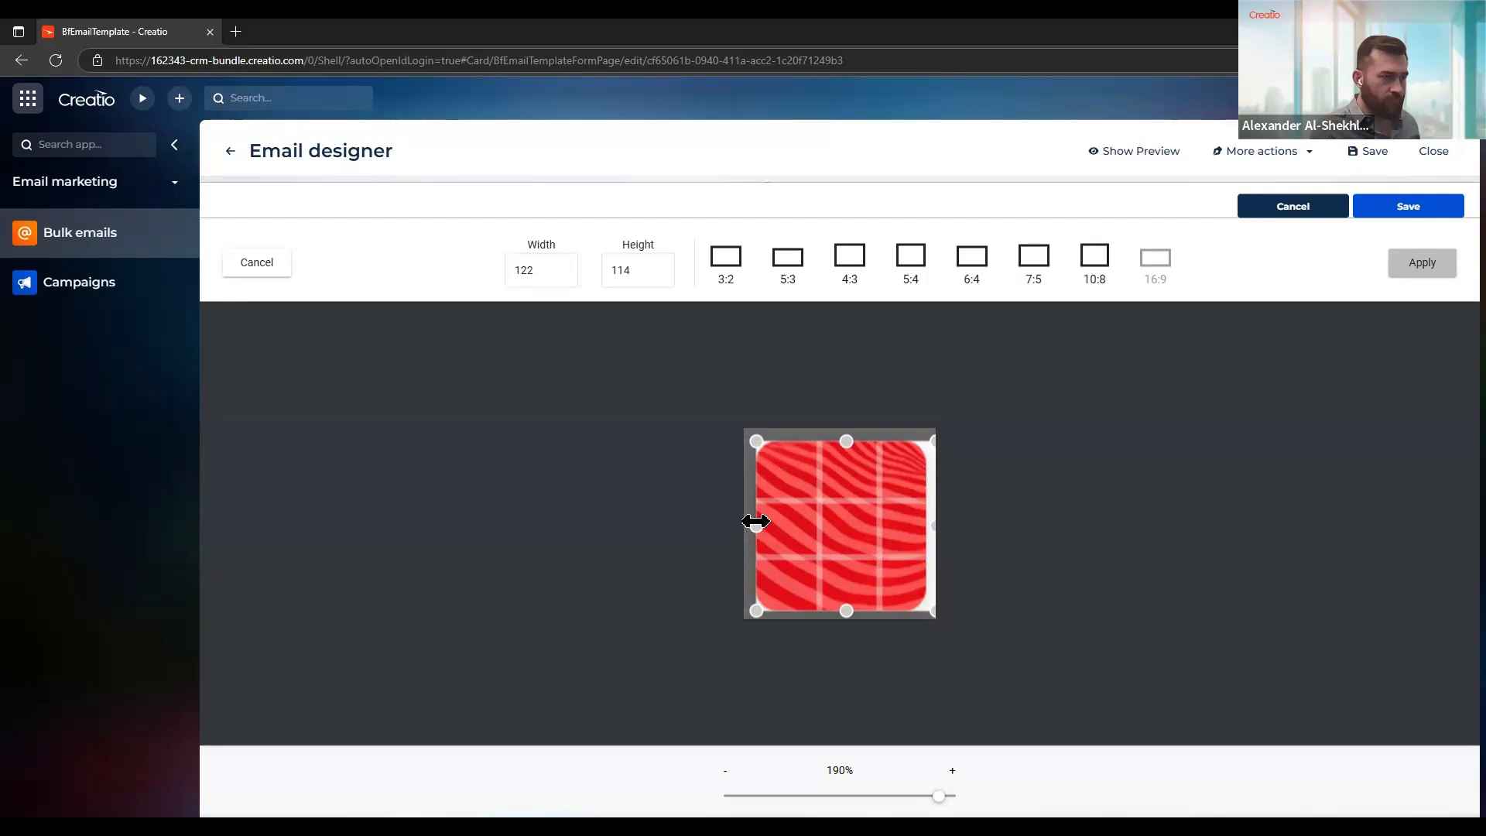
drag(926, 522, 926, 523)
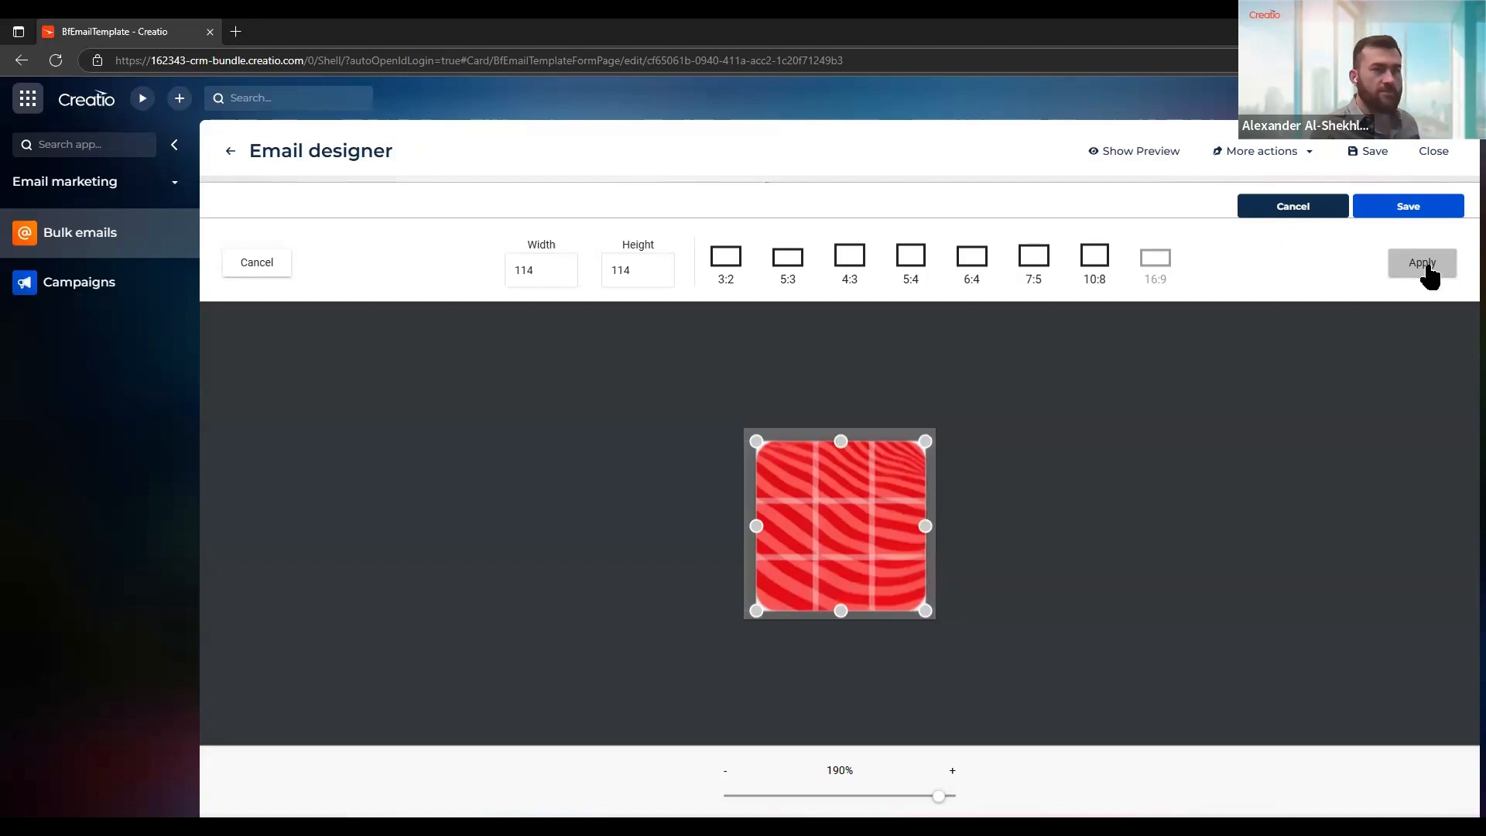
click(1428, 265)
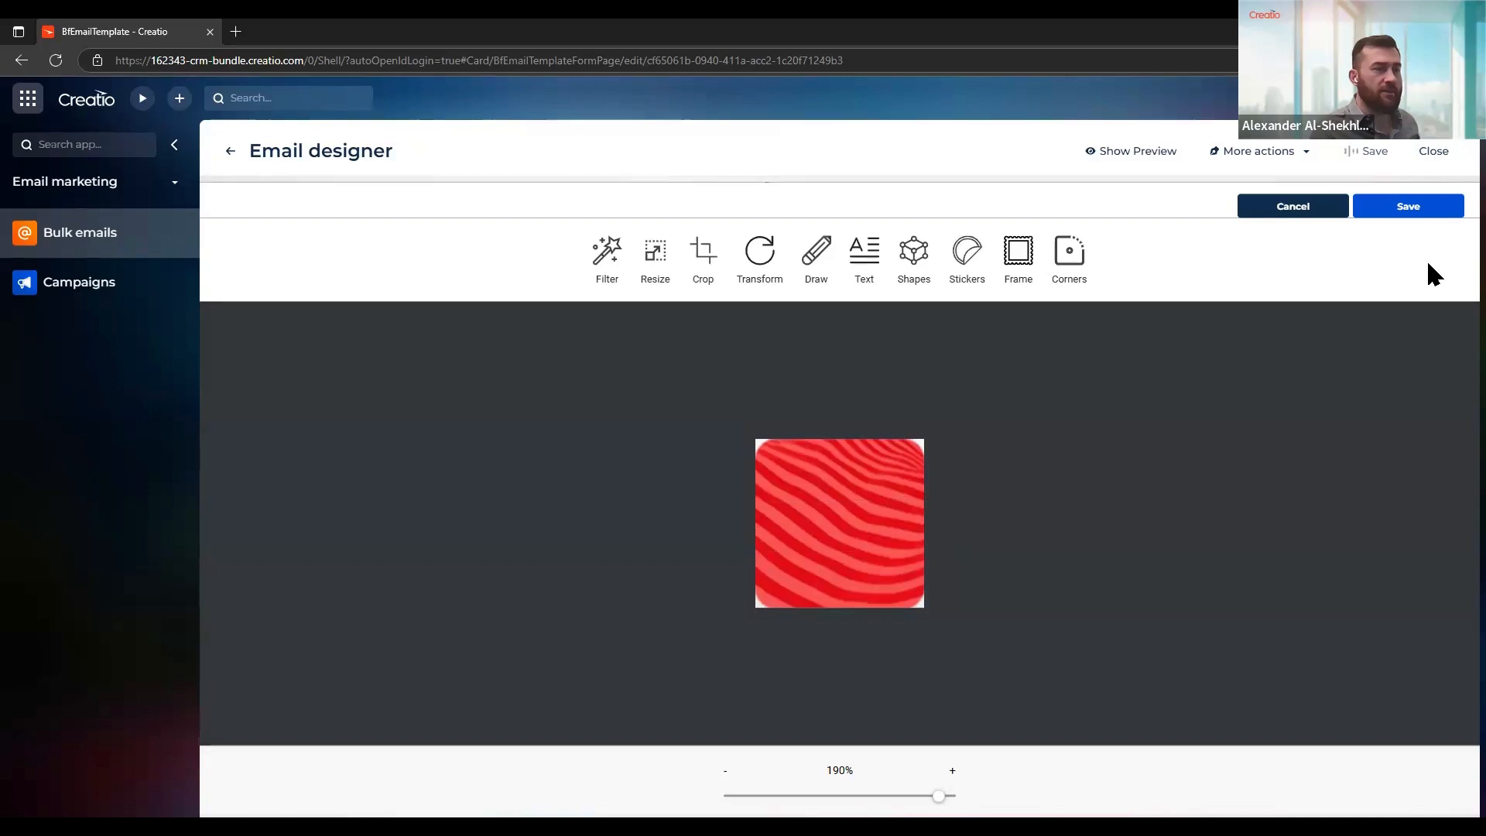
Apply a very small corner radius to the red image, save the effects, and set its width to 45% instead of auto
click(1076, 272)
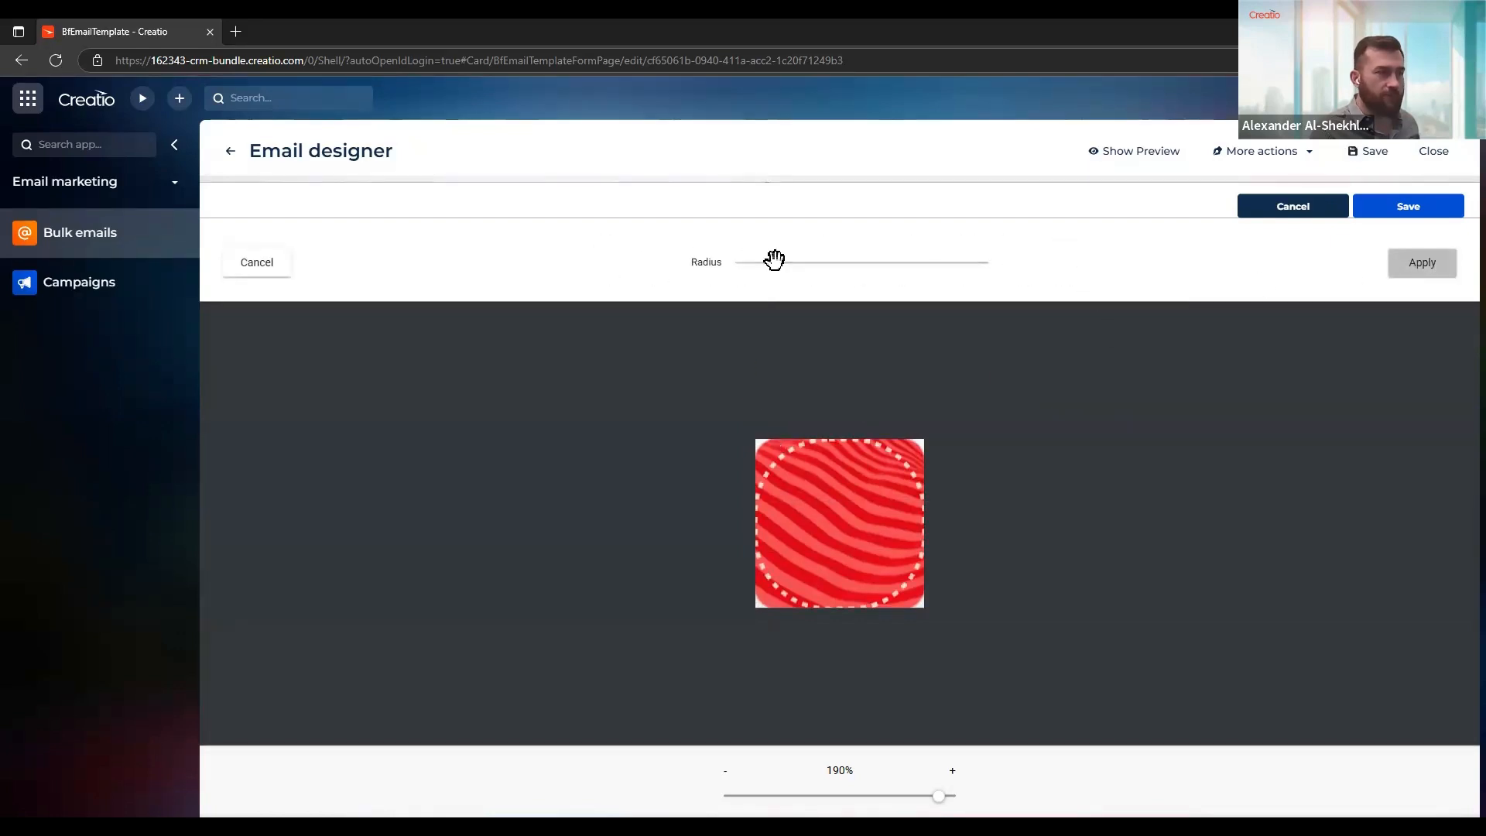
drag(776, 264, 745, 262)
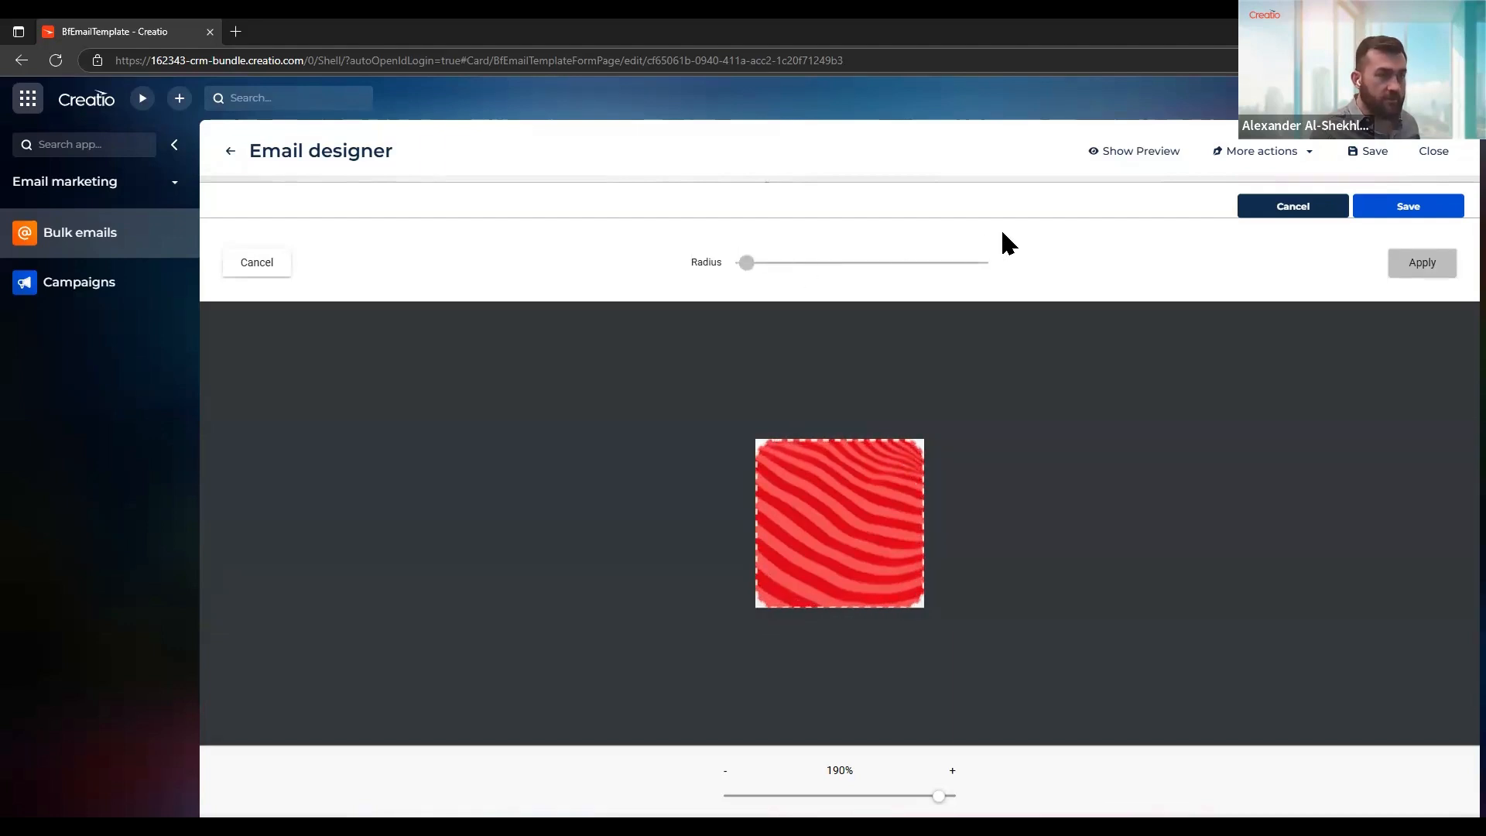
click(1403, 265)
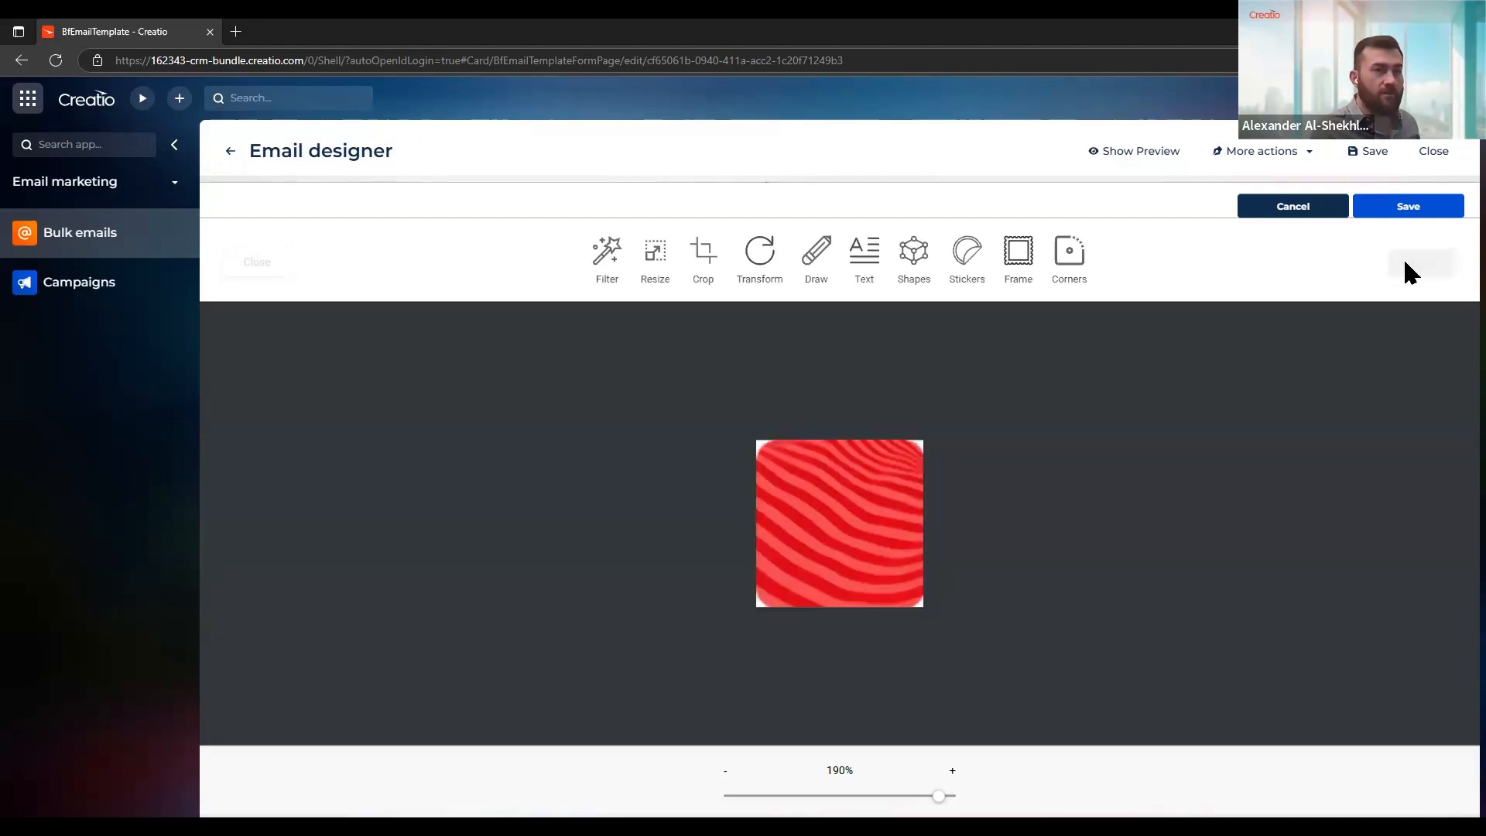
click(1410, 215)
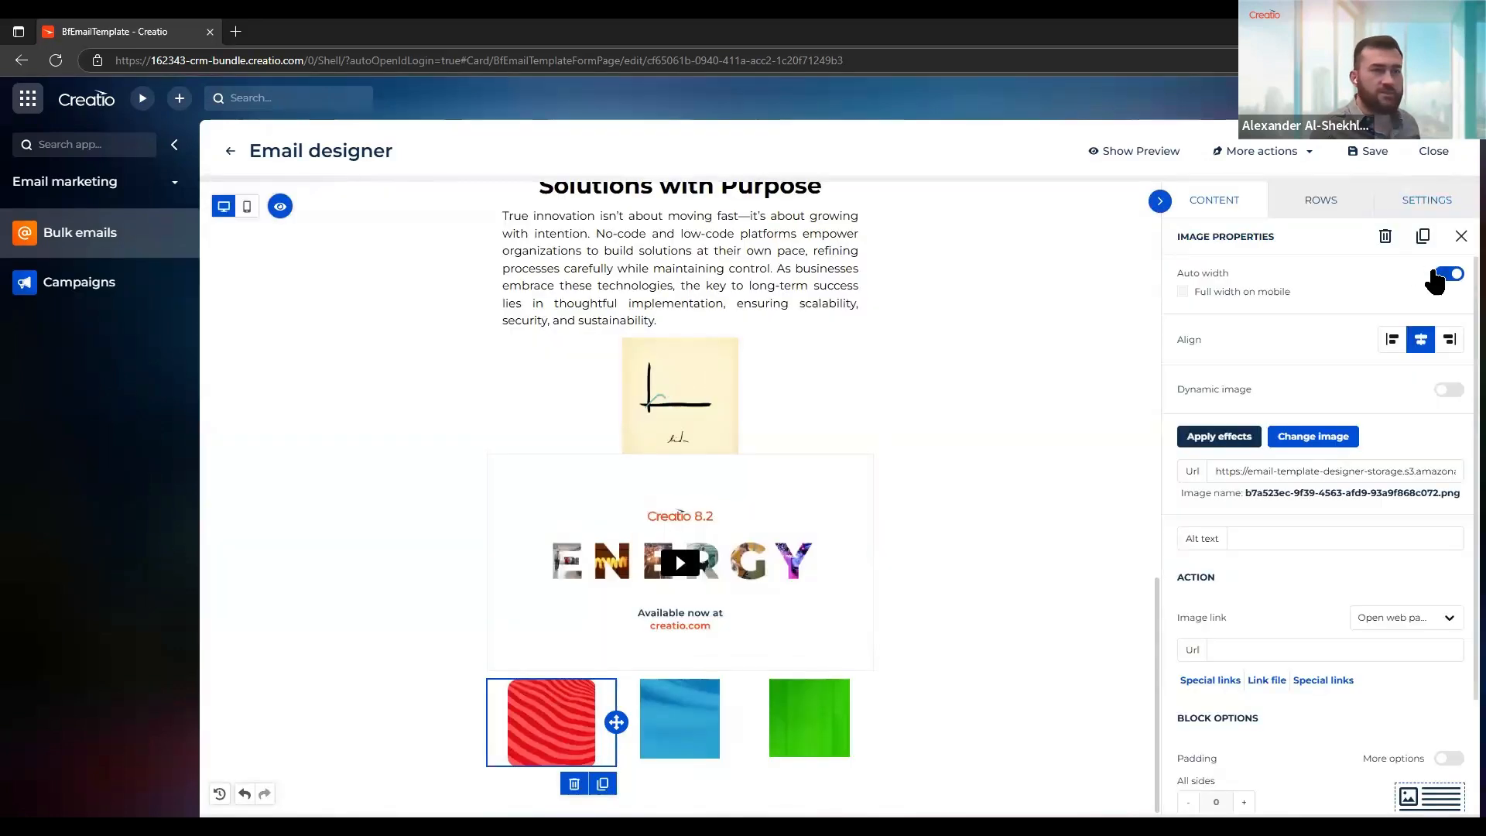
click(1447, 275)
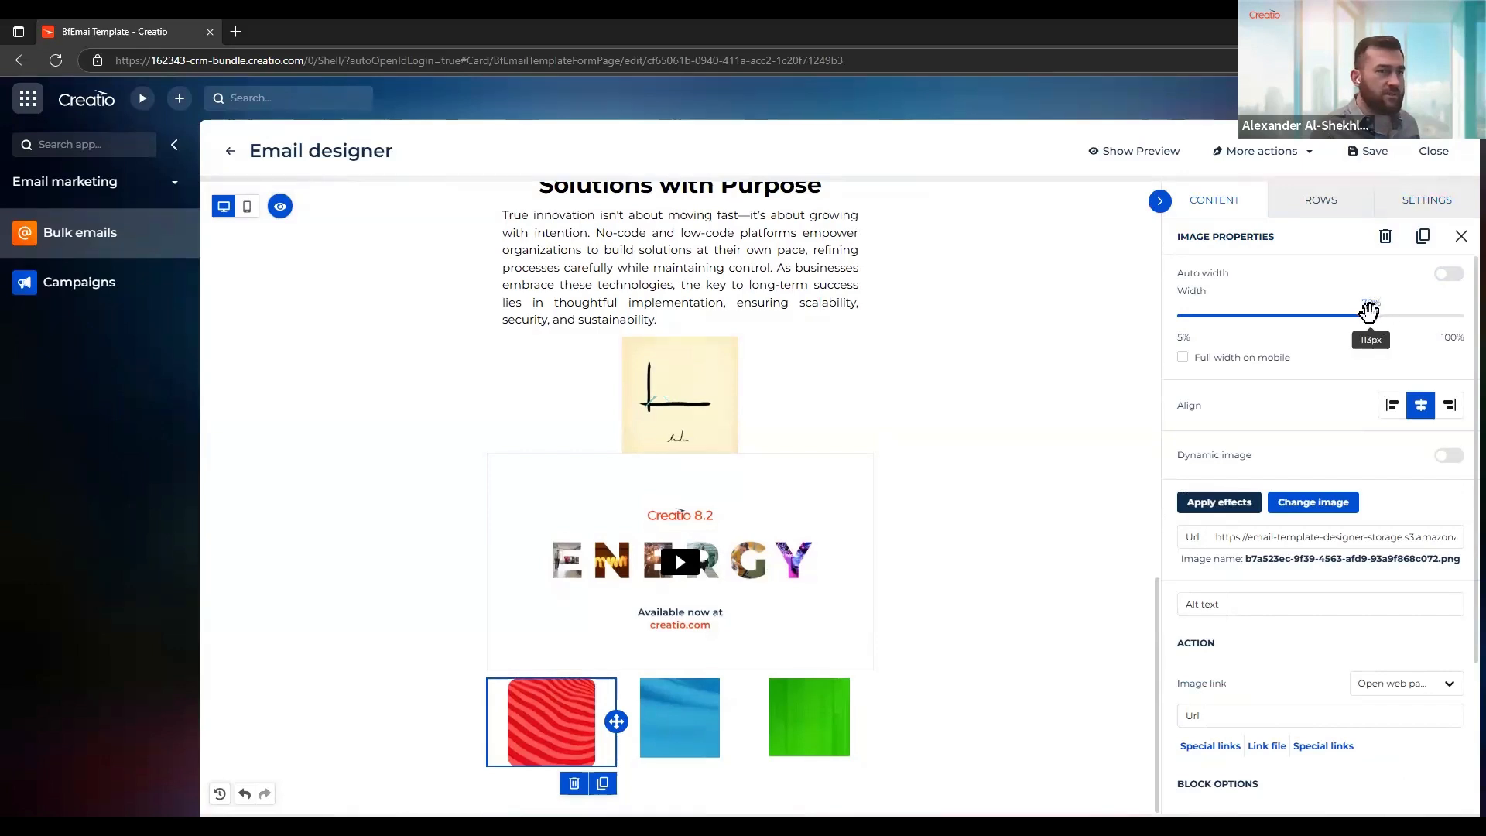
drag(1368, 315, 1299, 321)
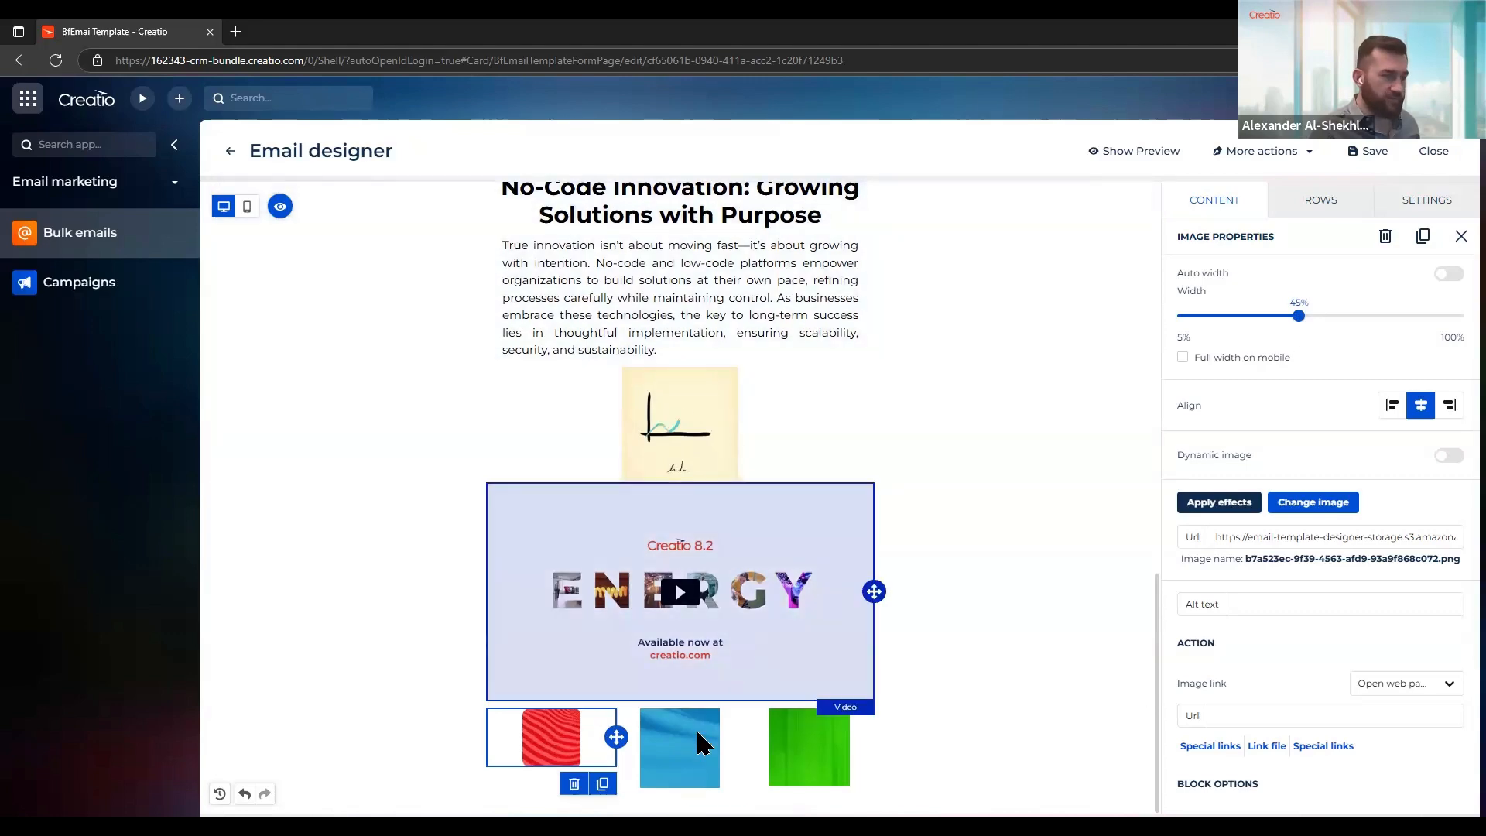
Slightly round the corners of the blue image in the second column and save the effects
click(700, 743)
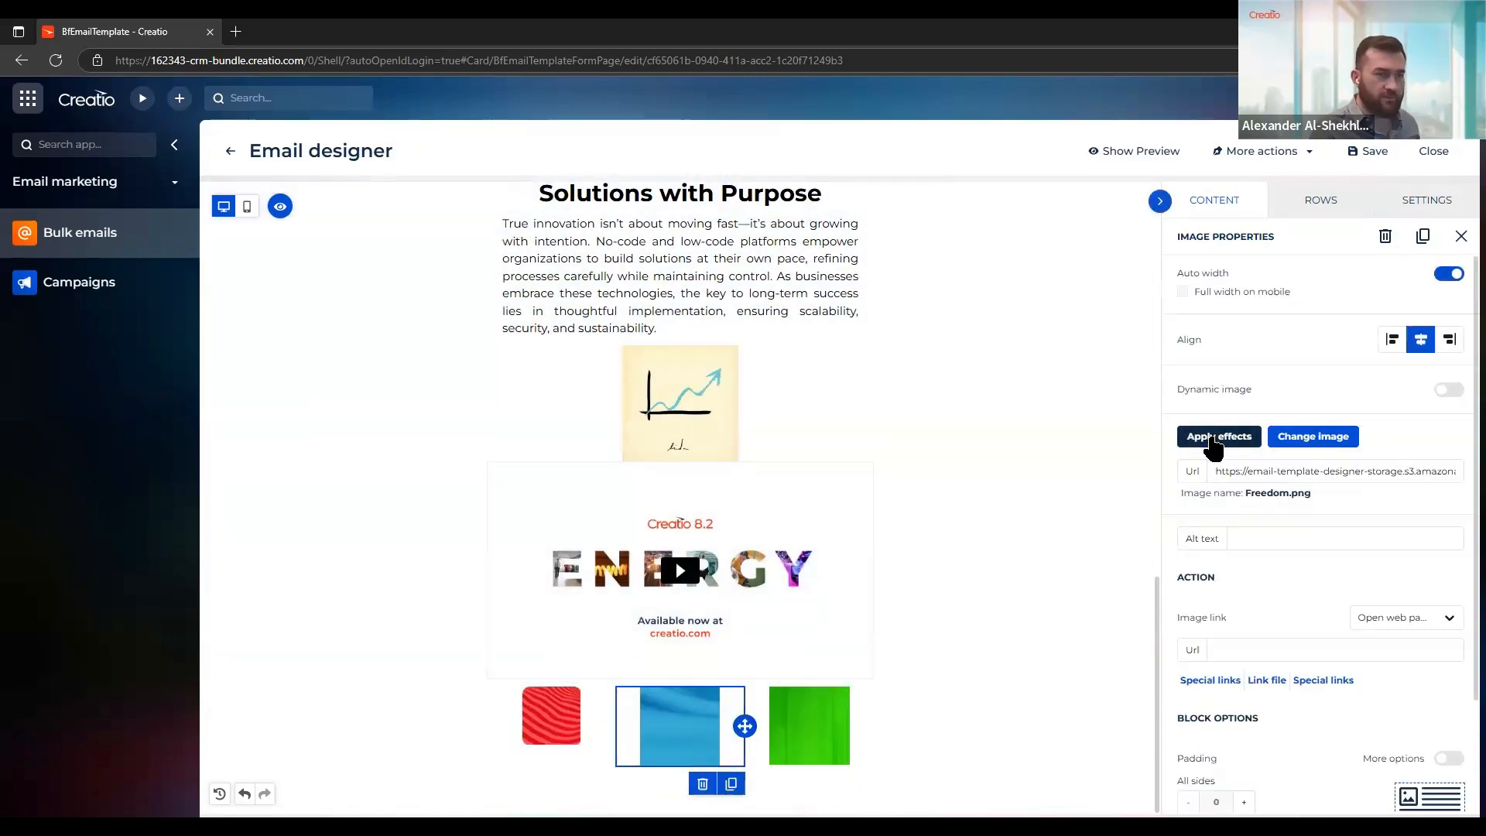
click(1213, 438)
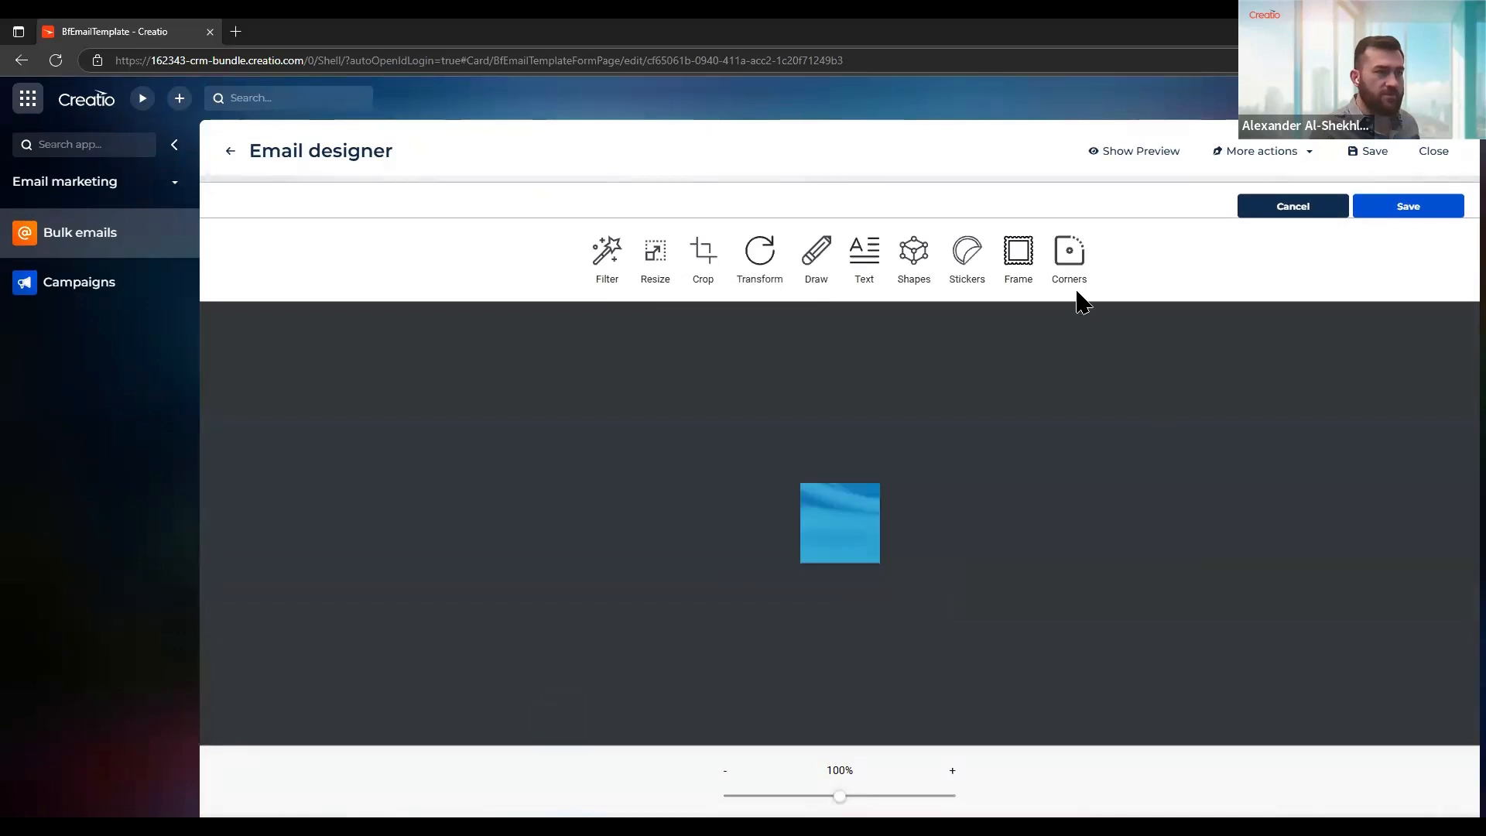
click(1071, 255)
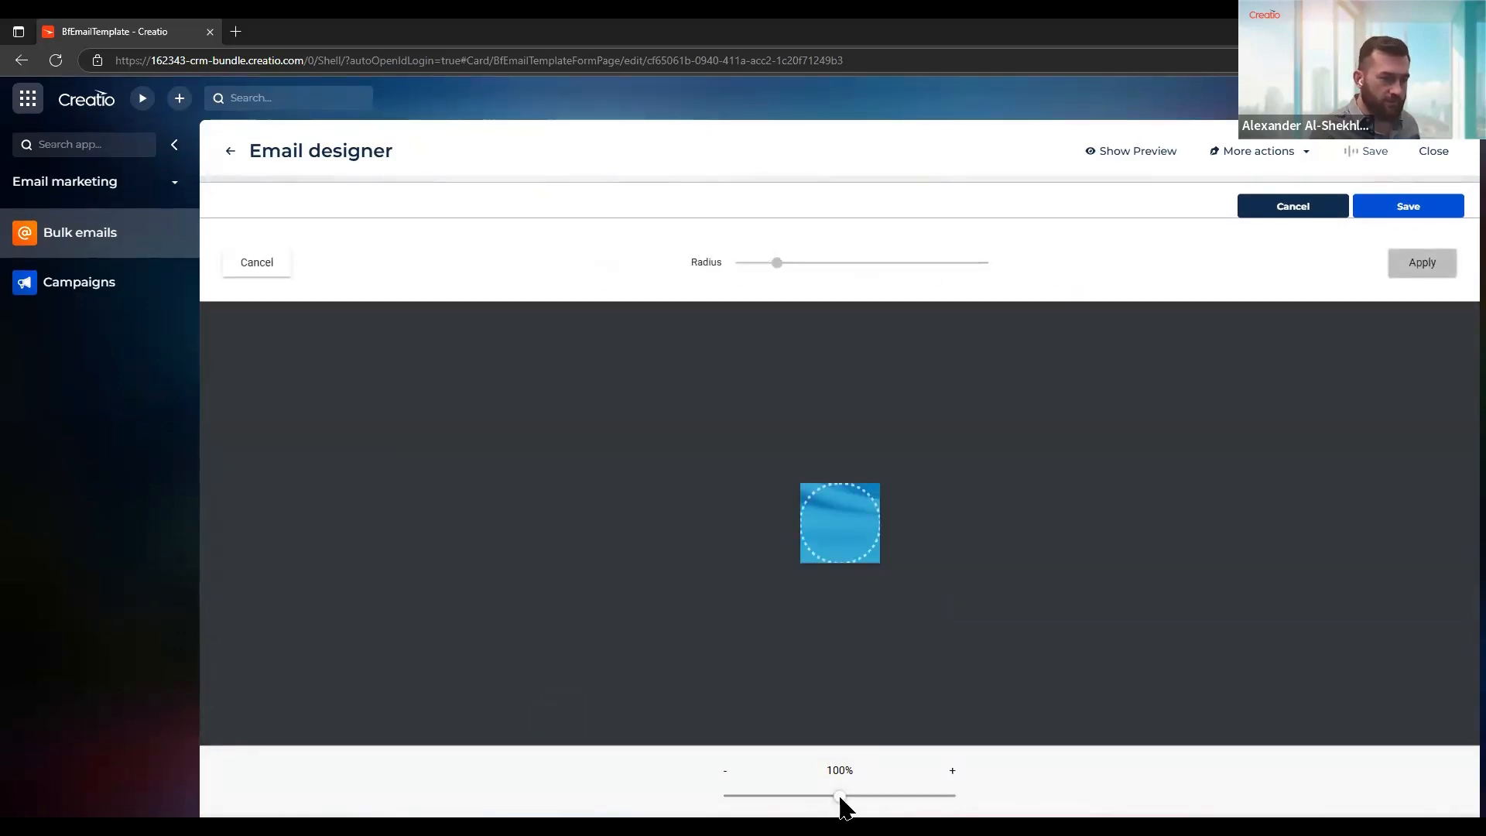
drag(840, 796, 938, 797)
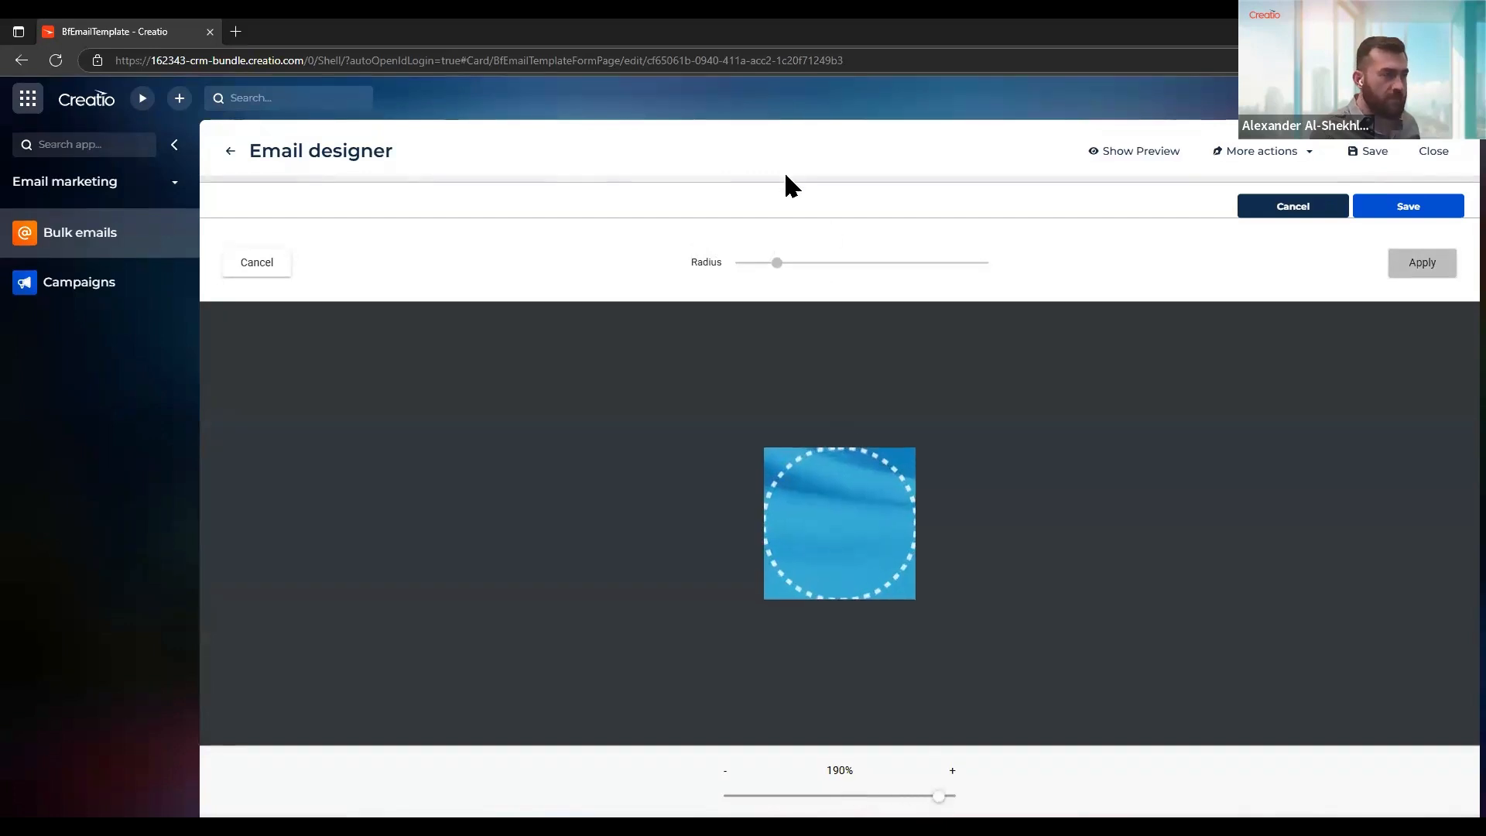
drag(770, 262, 751, 265)
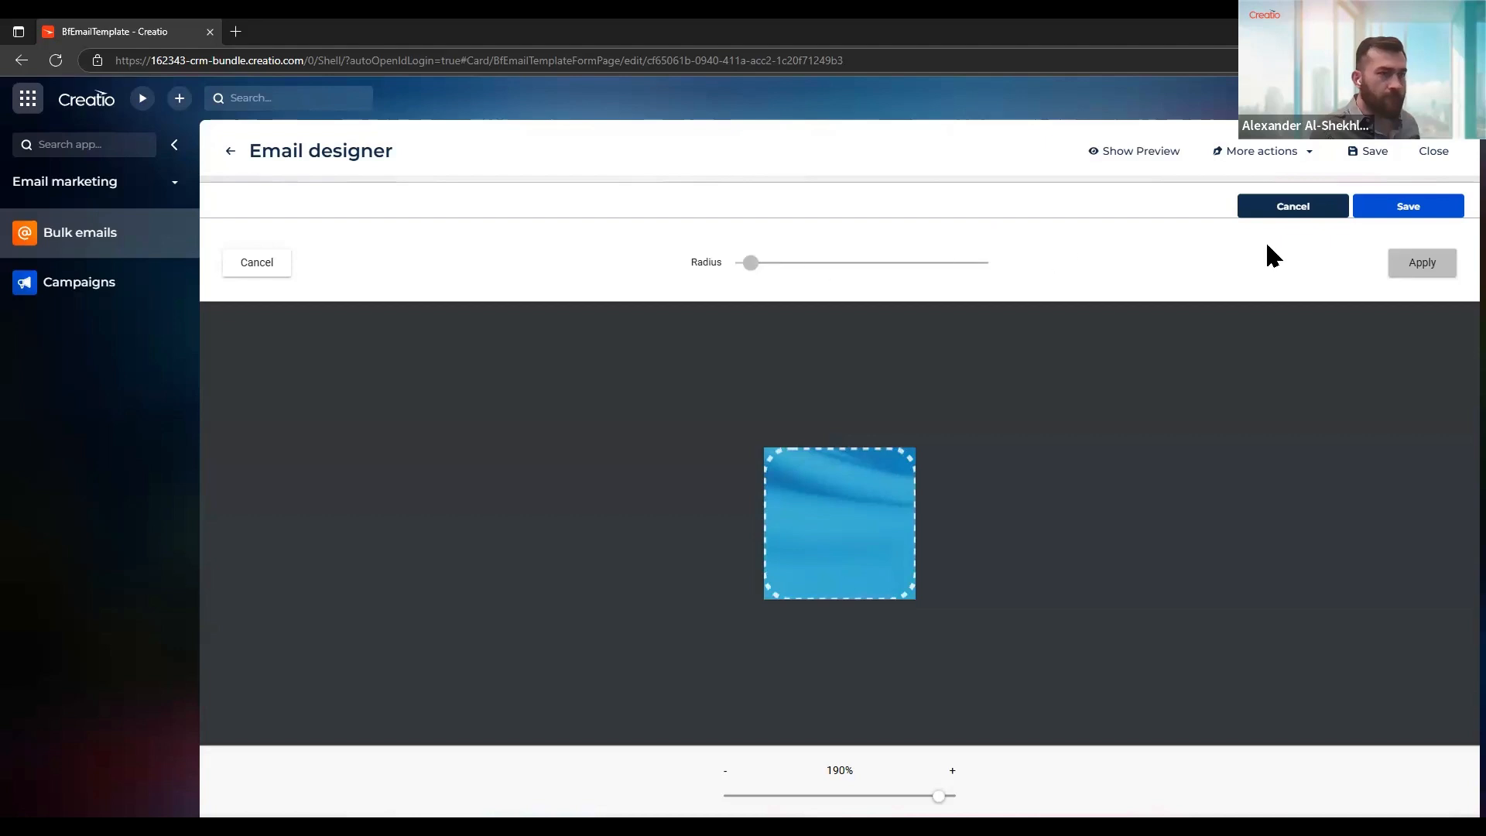
click(1416, 263)
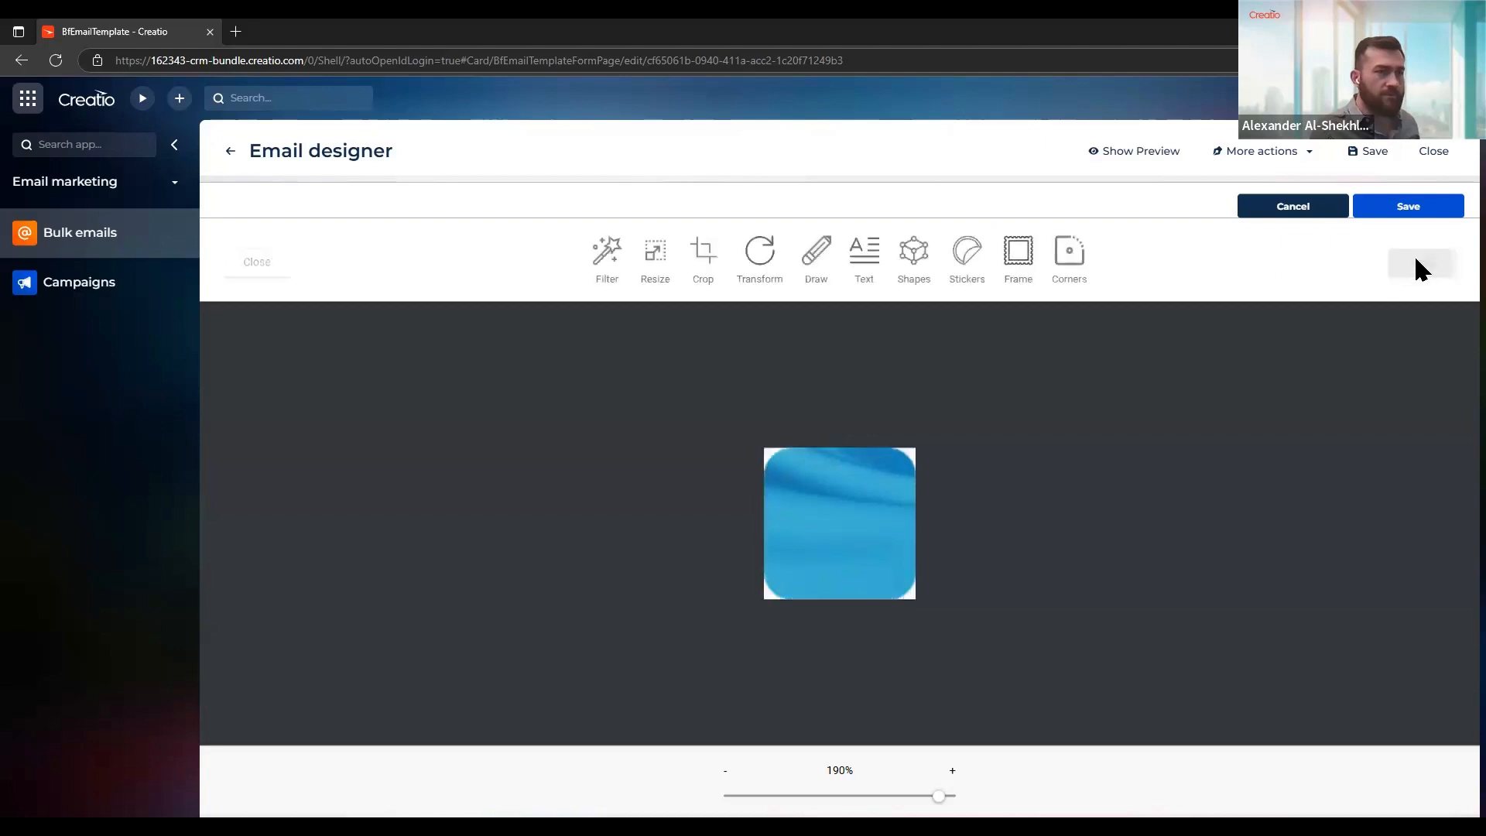
click(1413, 207)
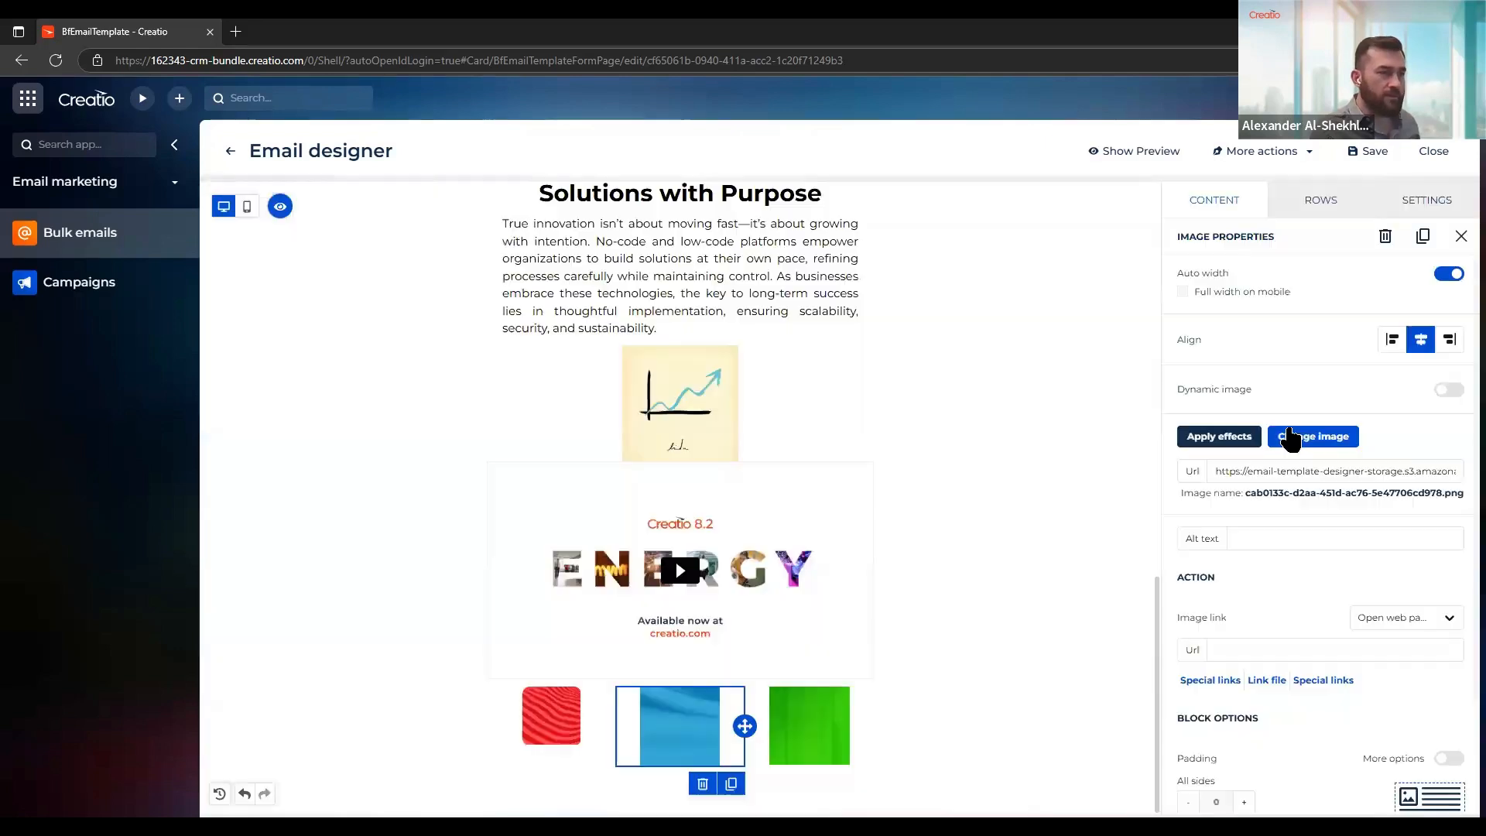
Turn off auto width for the blue image and set its width to 45%
click(1449, 274)
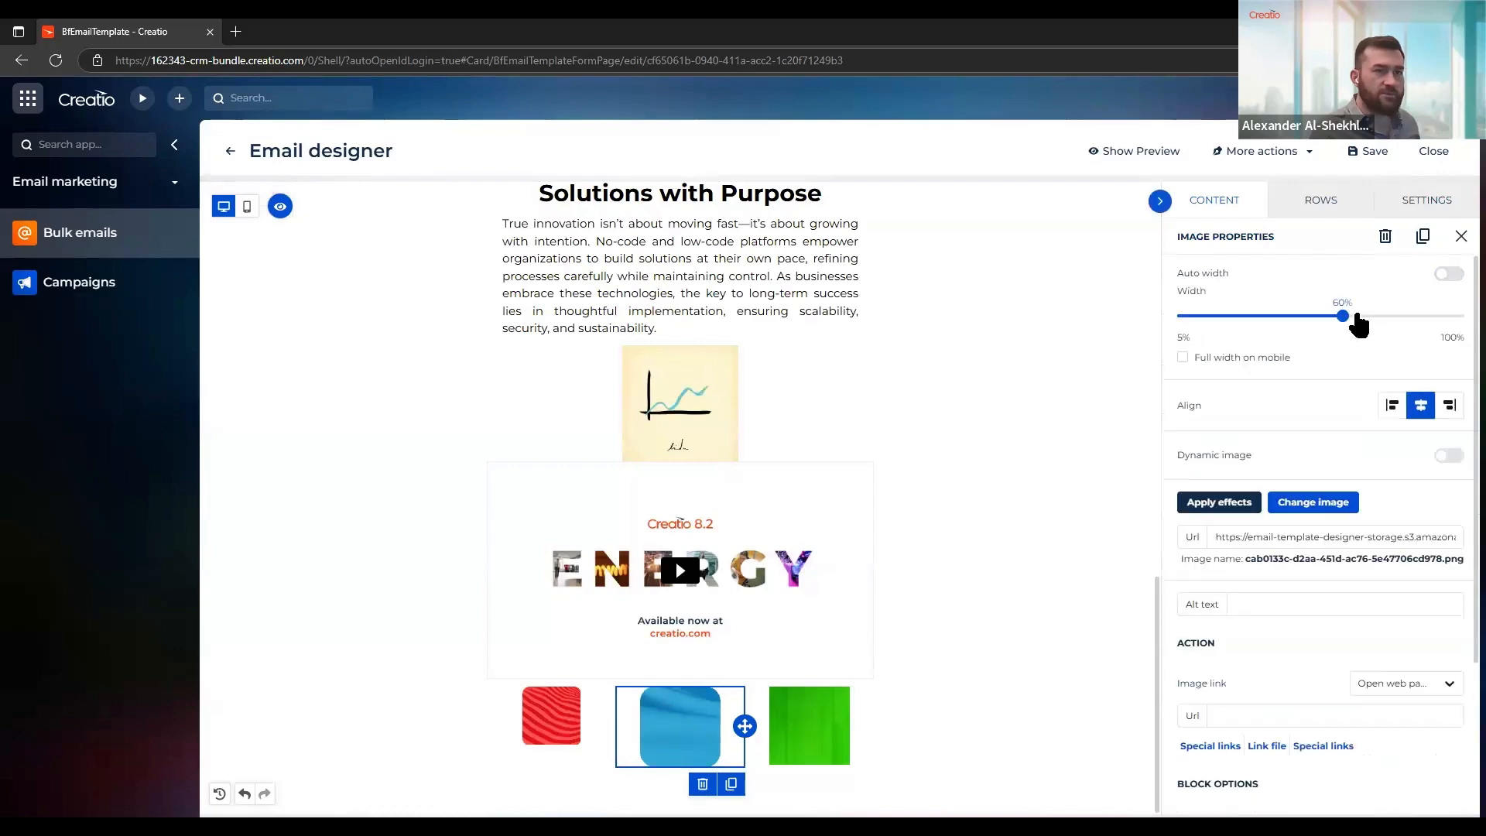
drag(1342, 313, 1302, 313)
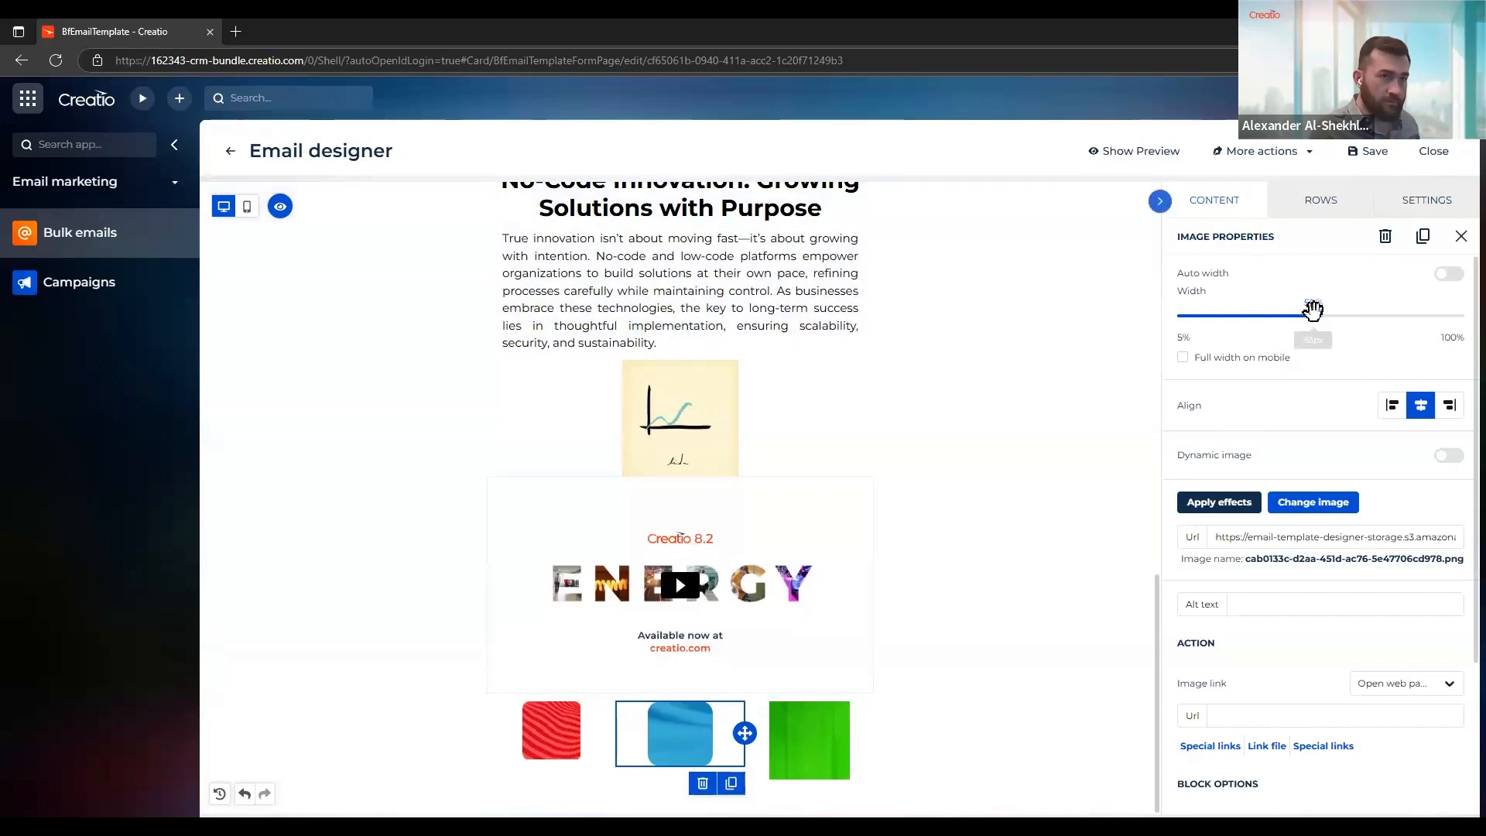
click(1310, 313)
drag(1310, 313, 1298, 314)
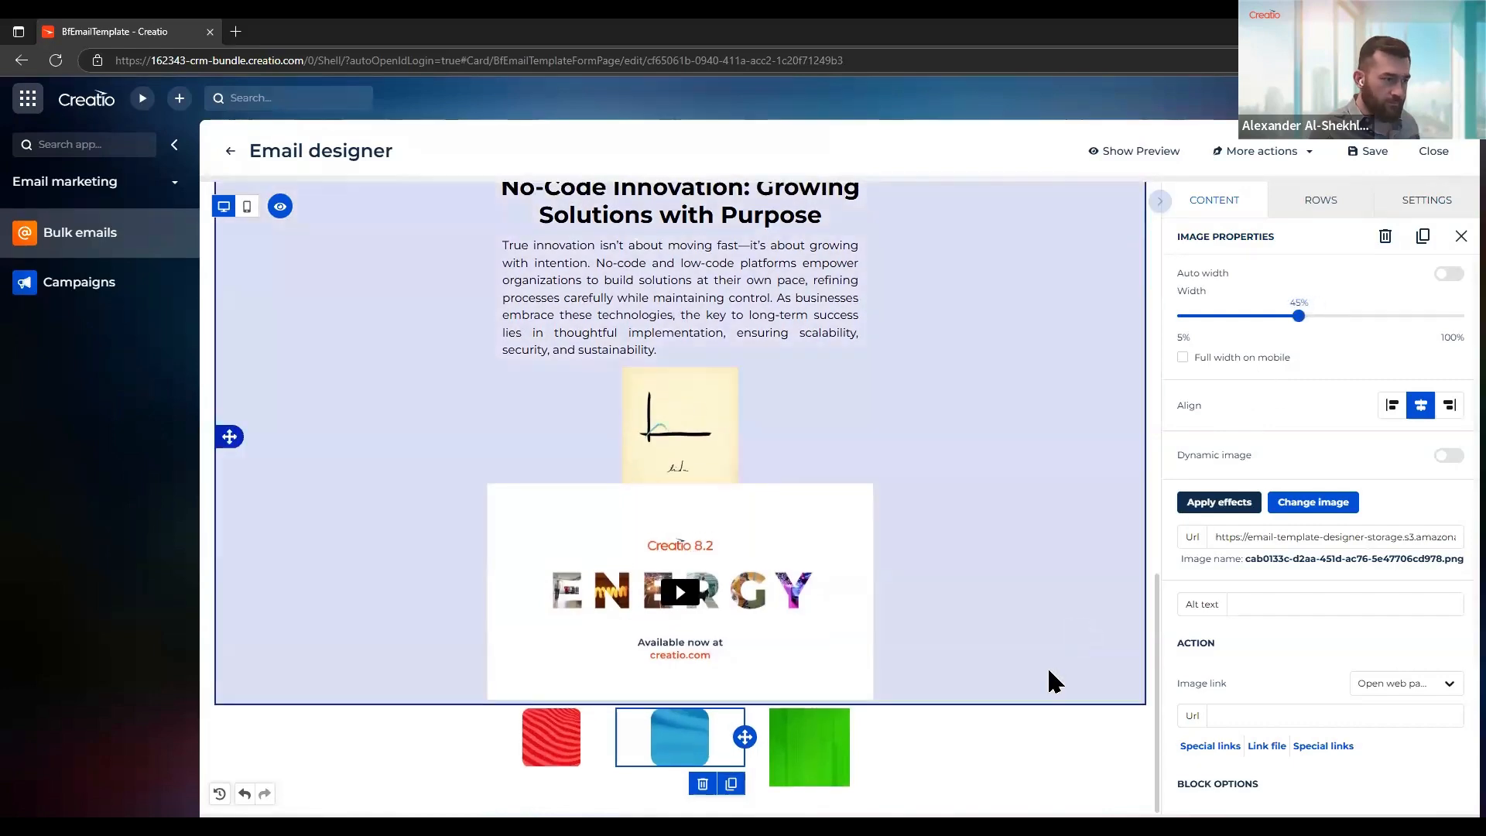
Slightly round the corners of the green image in the third column, save the effects, and set its width to 45% instead of auto
click(808, 739)
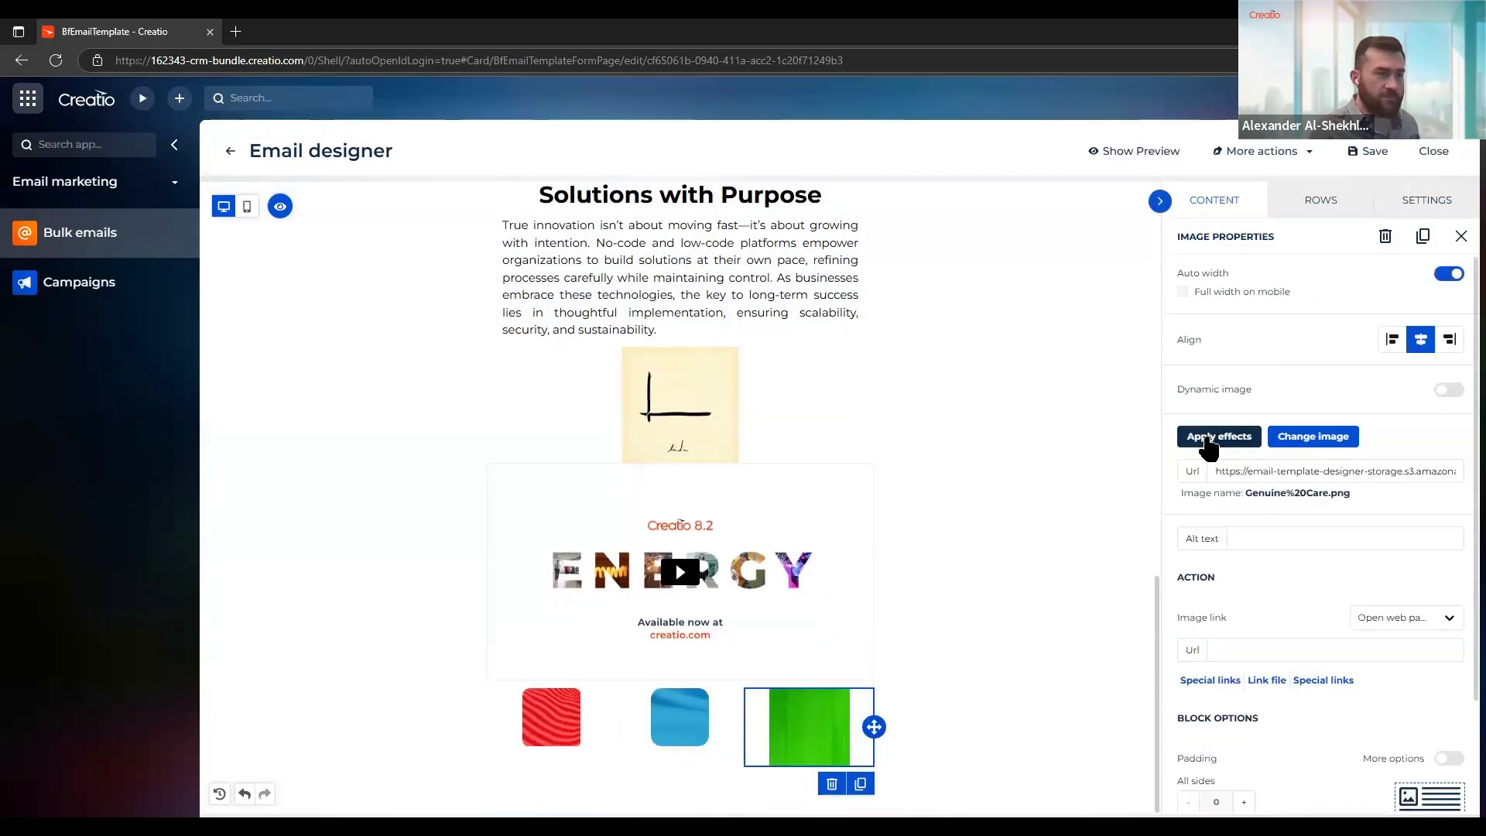
click(1210, 447)
click(1061, 256)
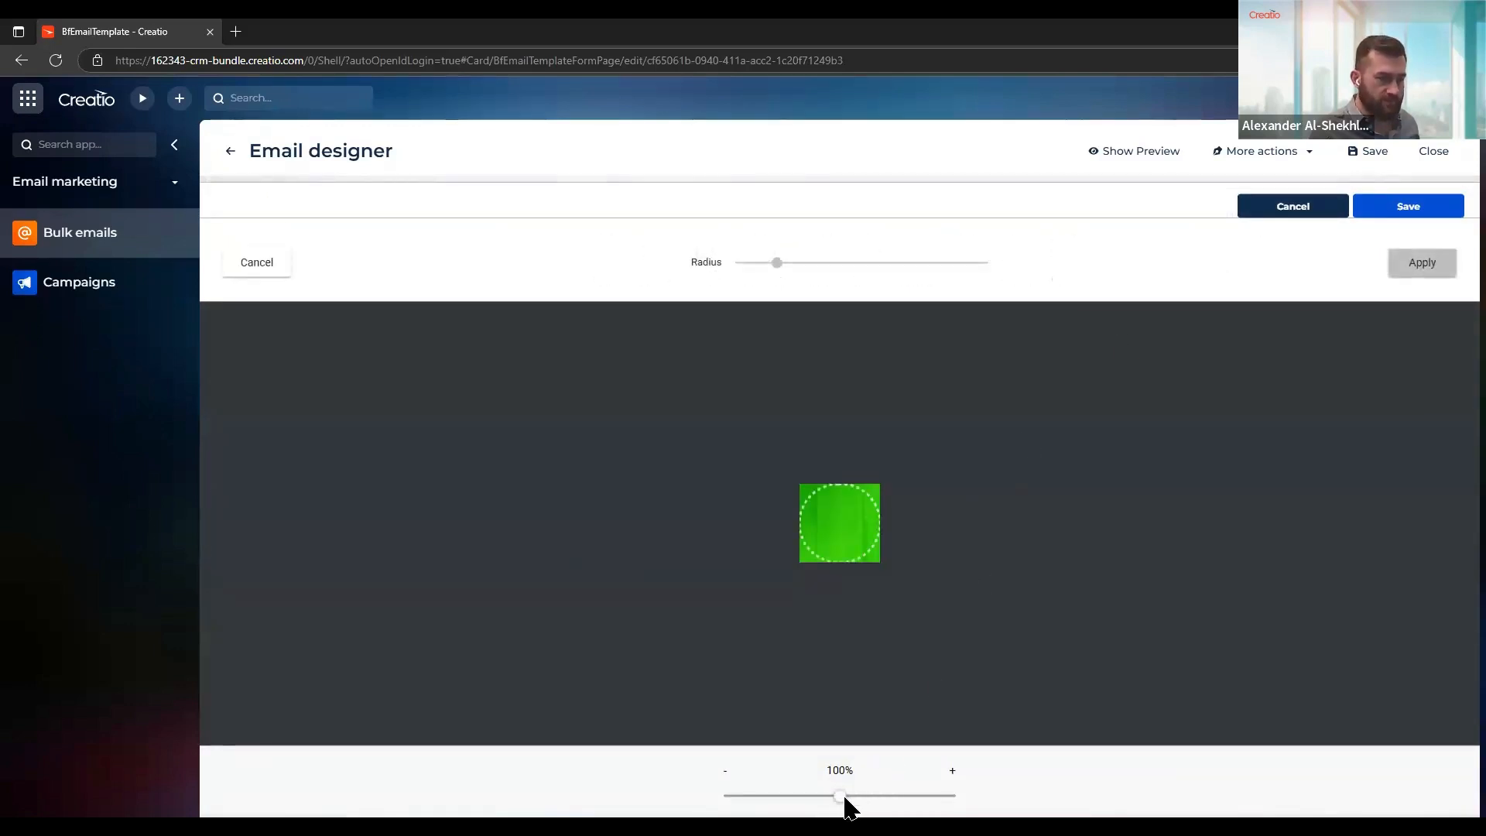
drag(845, 800, 947, 791)
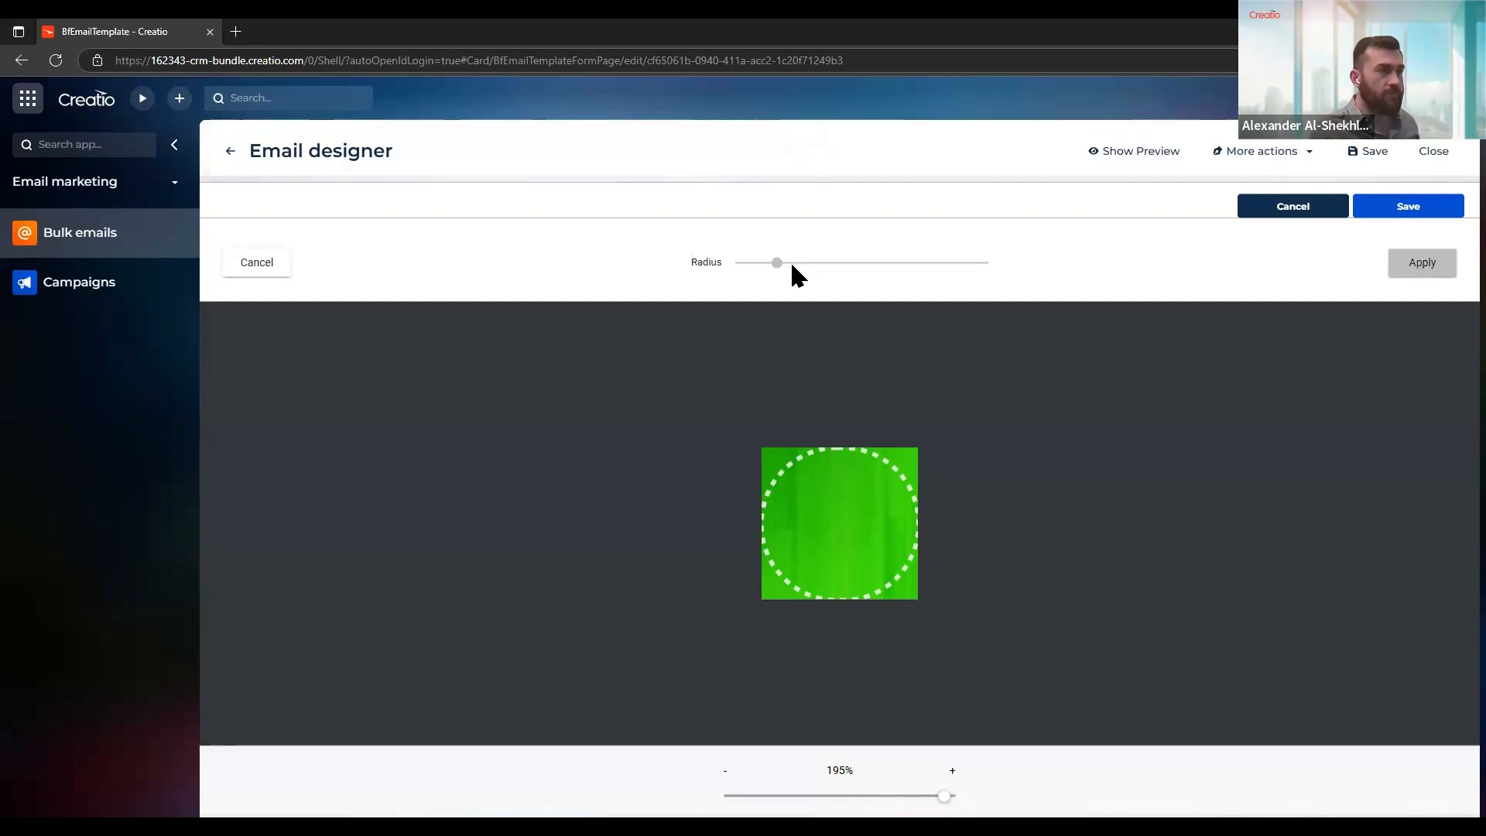
click(748, 262)
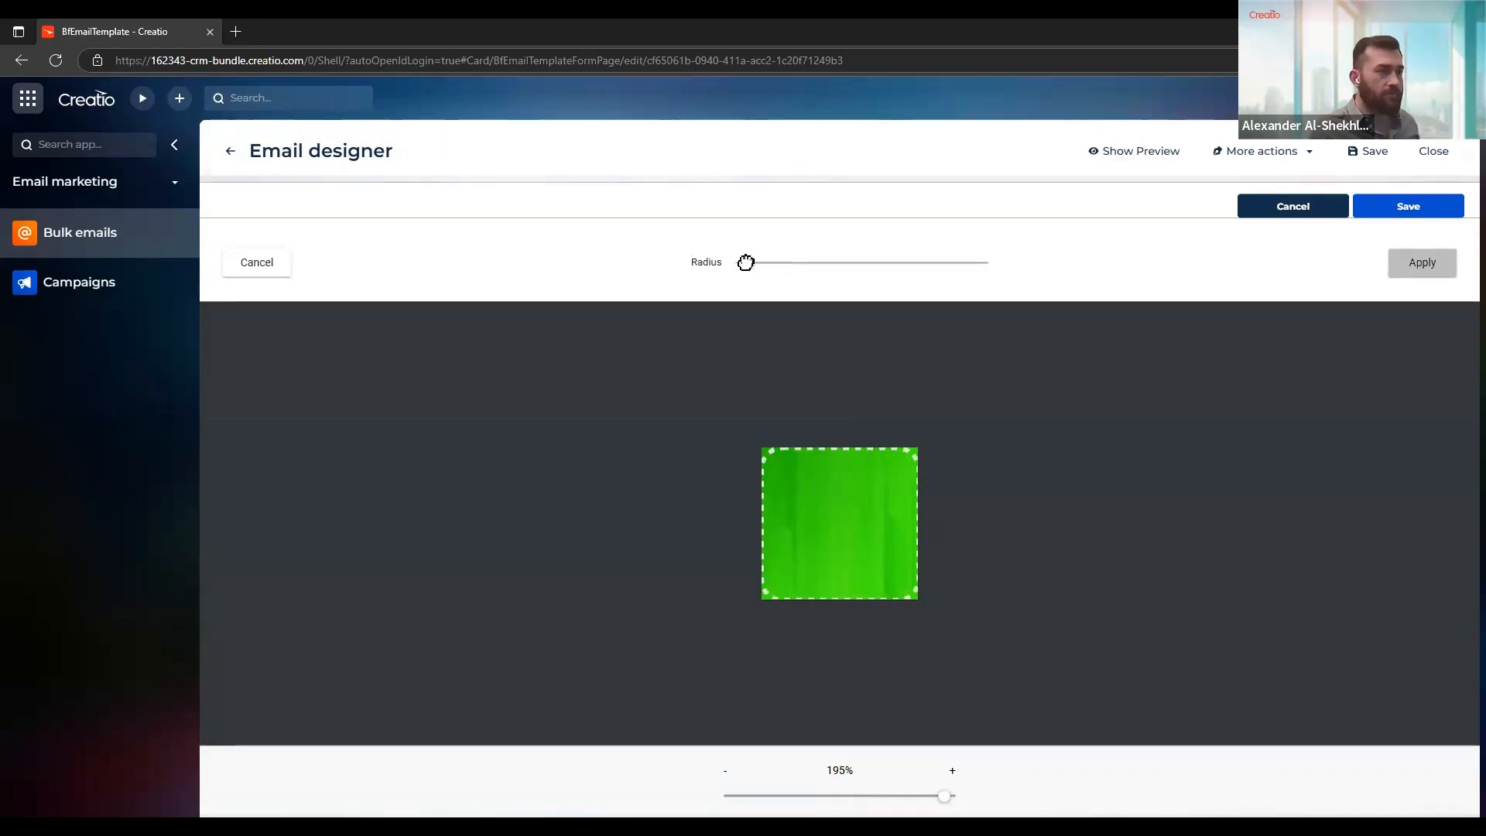
click(1426, 264)
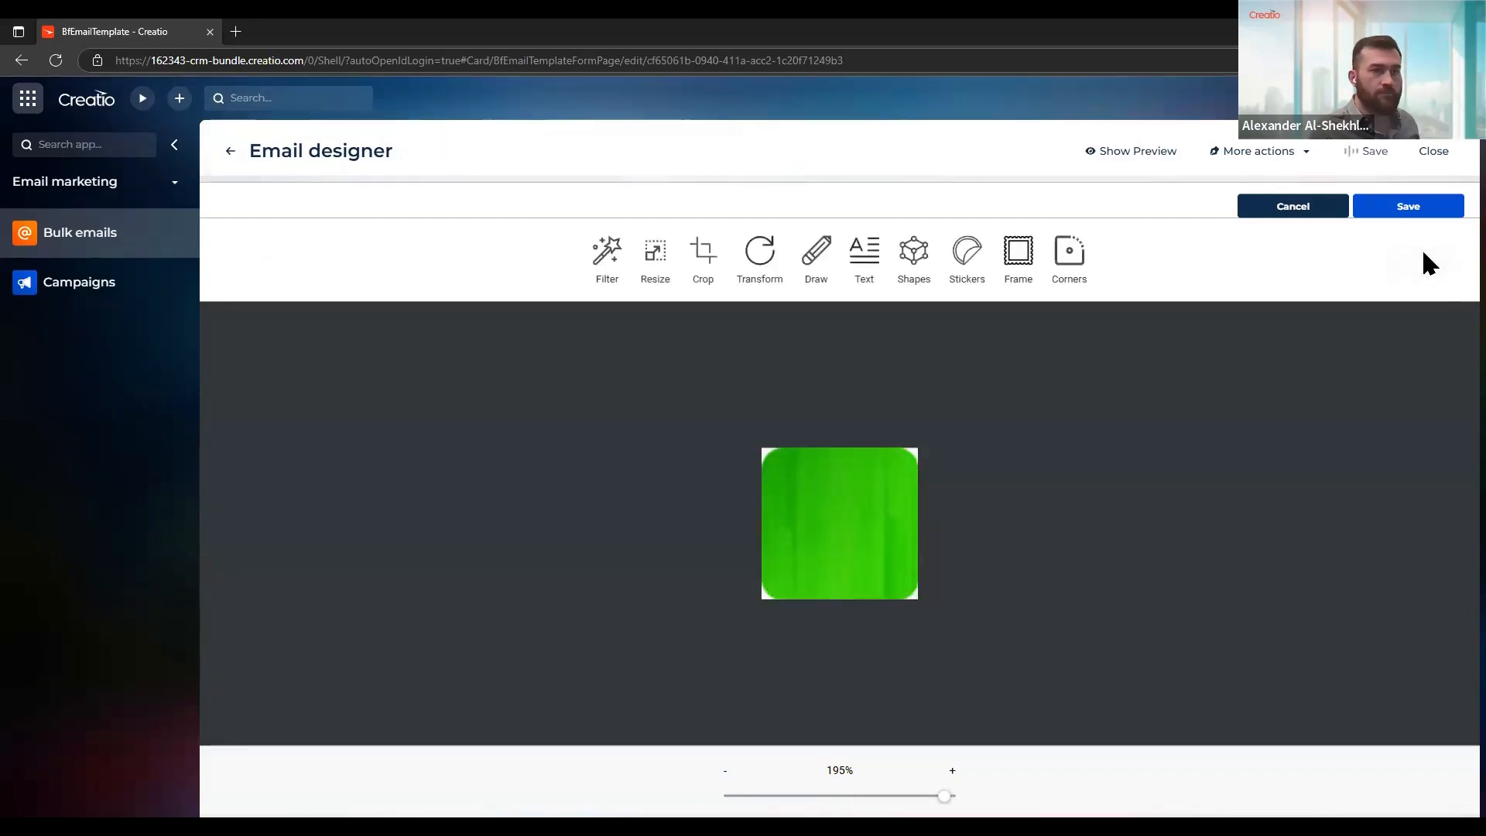
click(1386, 208)
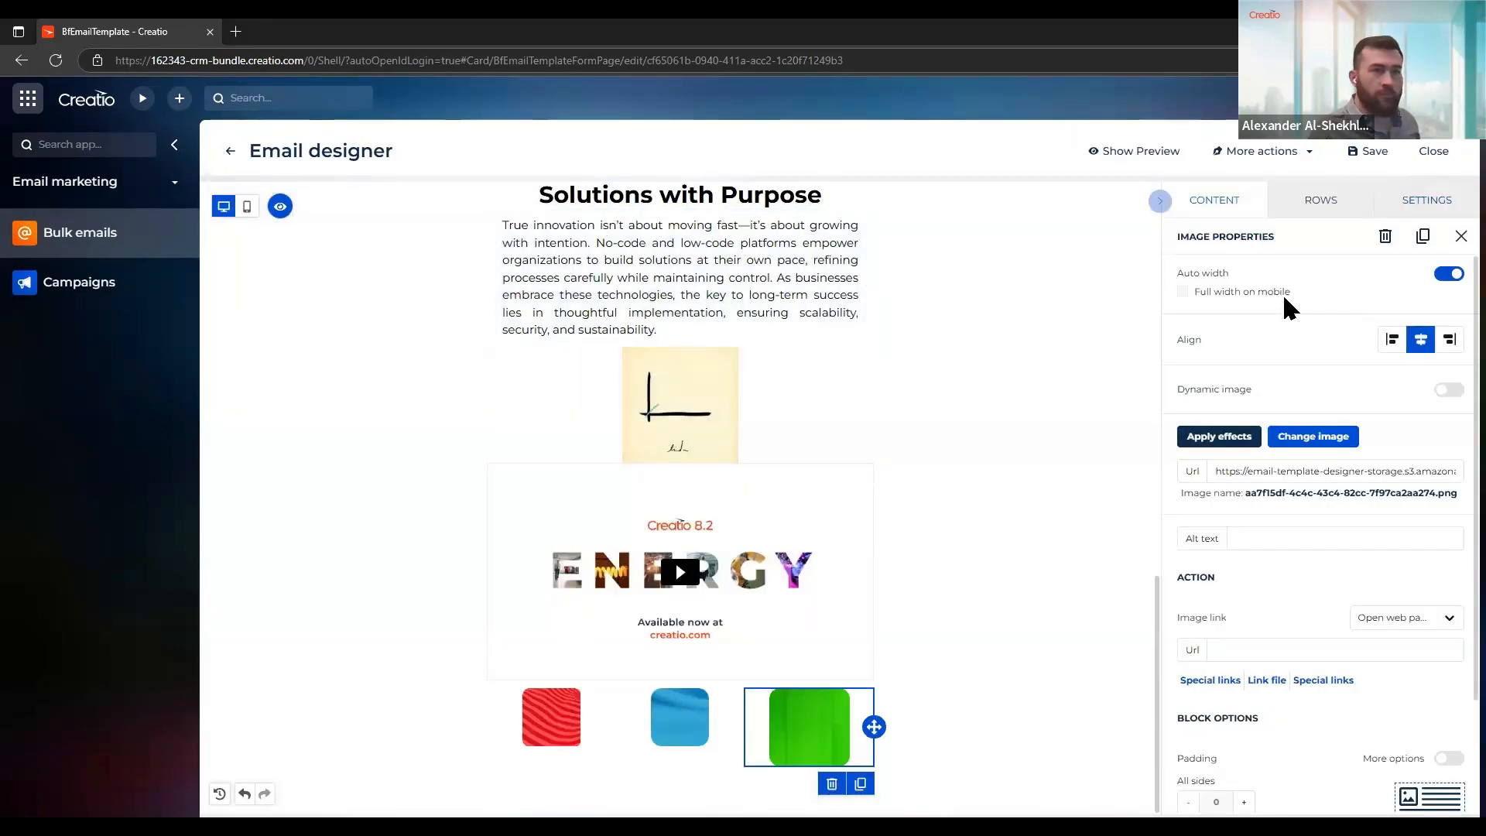
click(1449, 273)
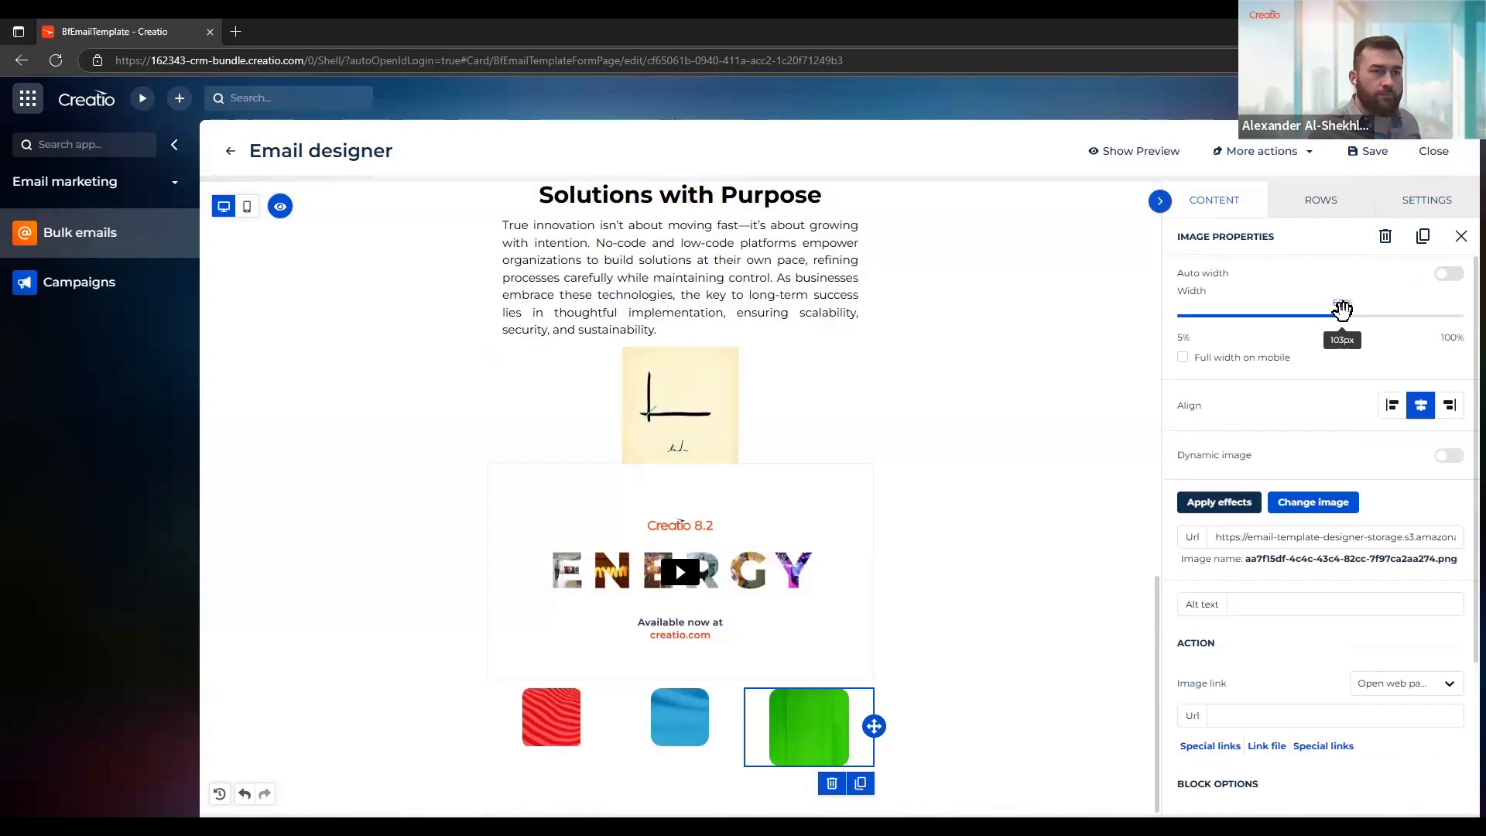
drag(1342, 309, 1302, 318)
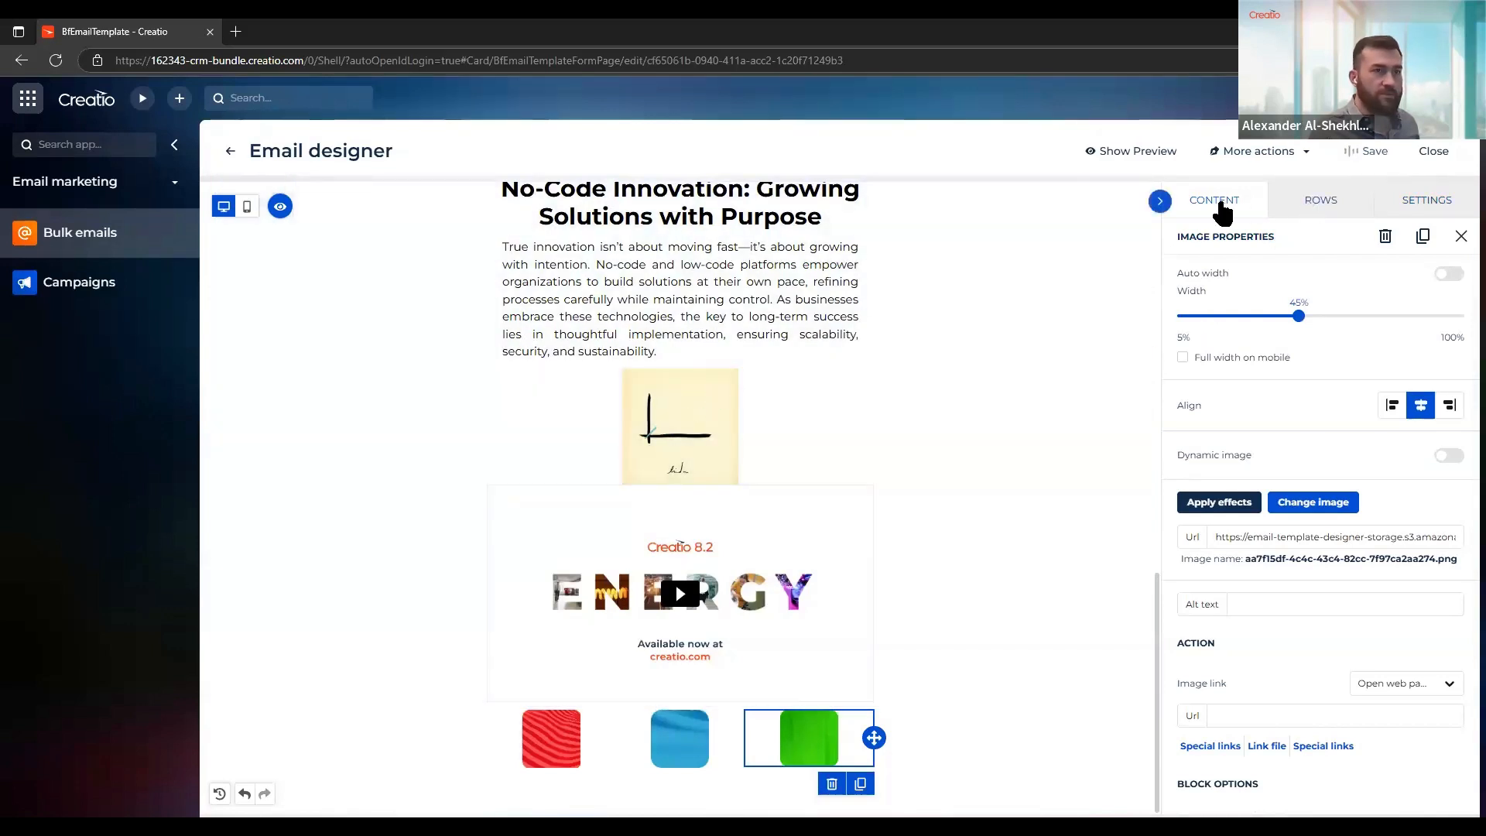
Place a Paragraph block beneath the red image in the first column
click(1221, 212)
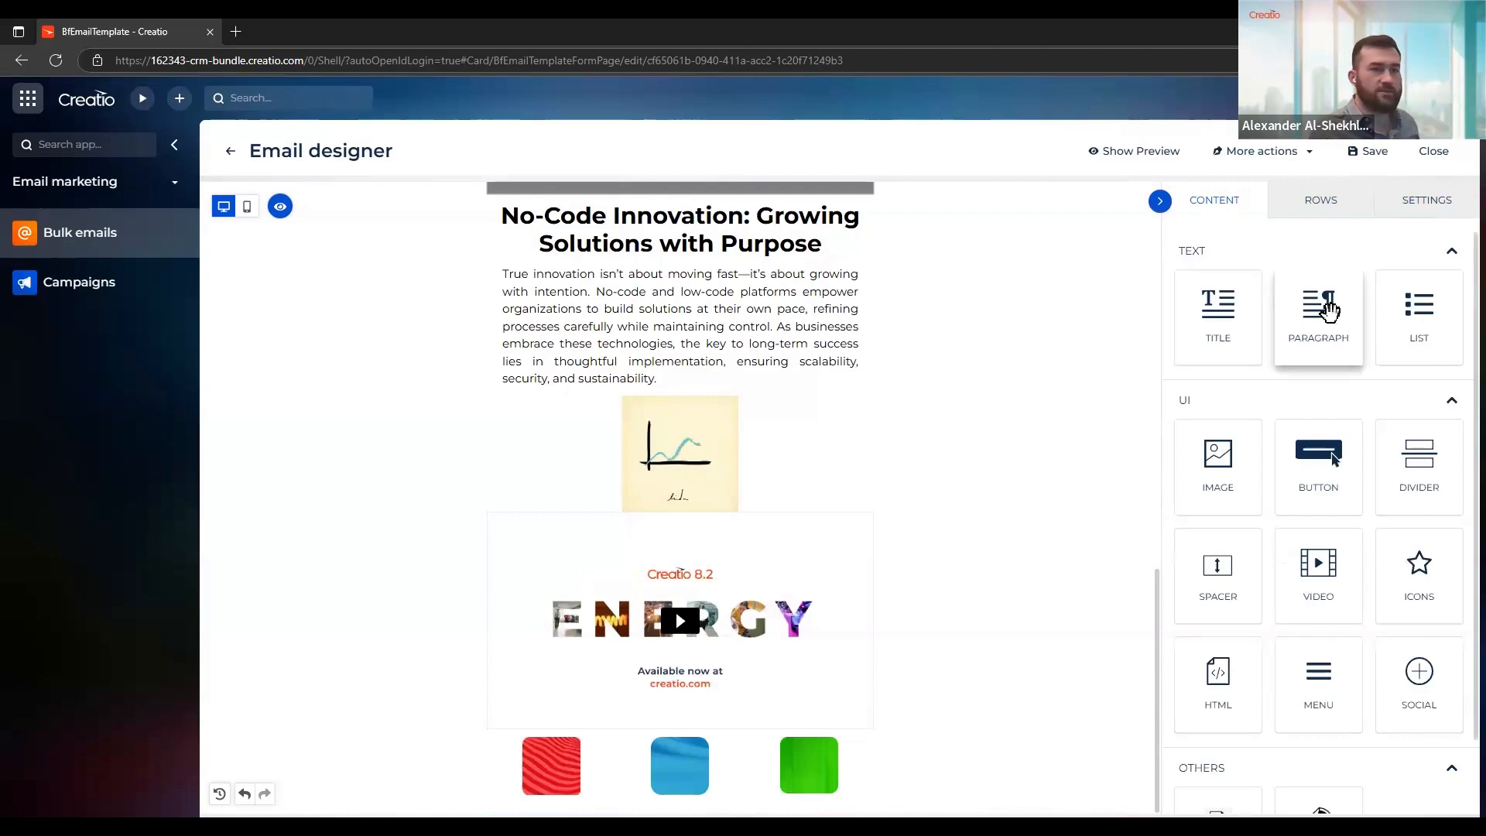
drag(1327, 311, 597, 773)
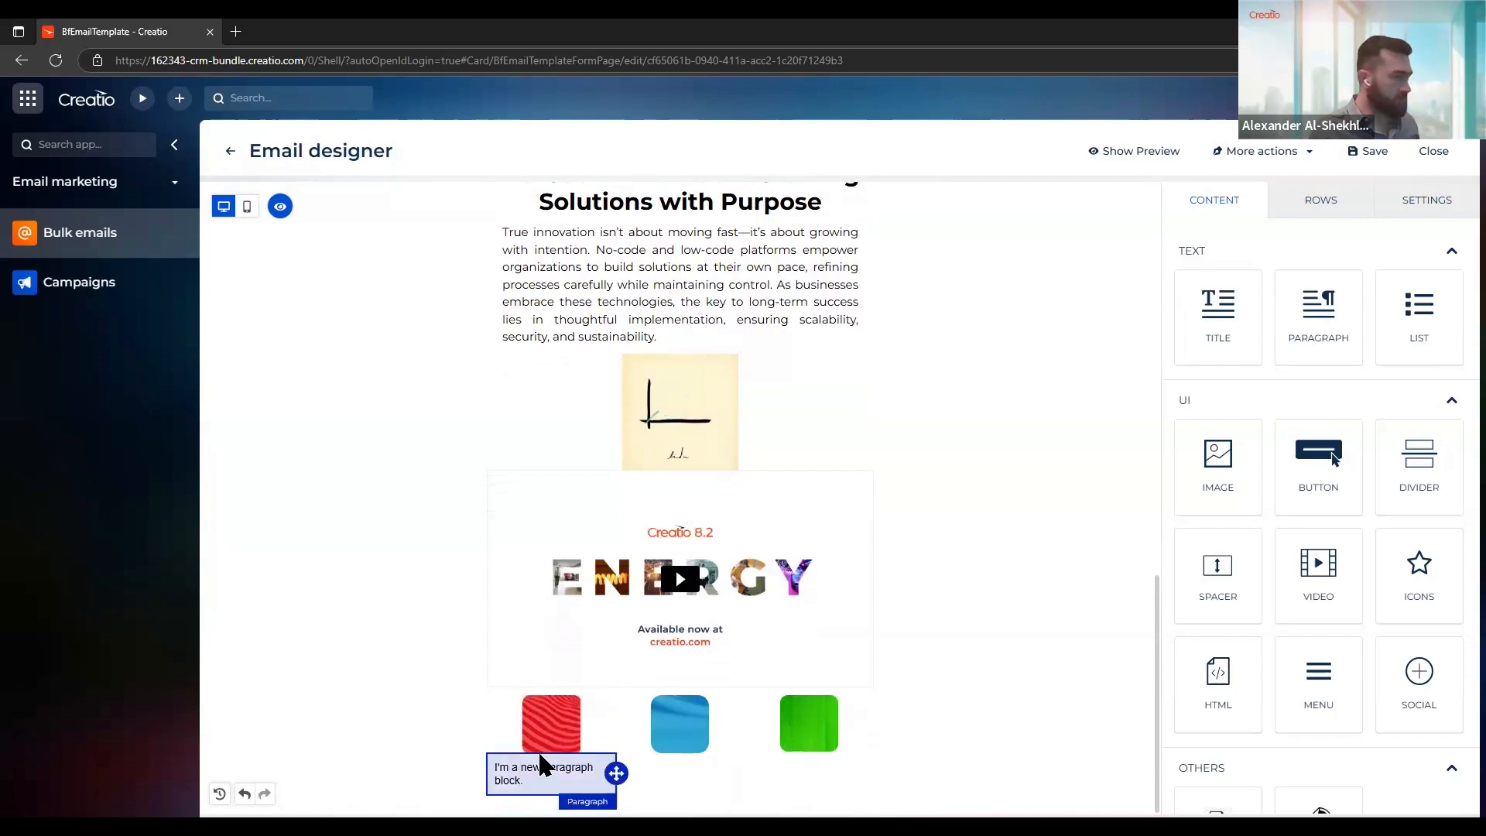
Replace the placeholder text of the paragraph beneath the red image with "One Platform."
click(524, 774)
triple_click(526, 776)
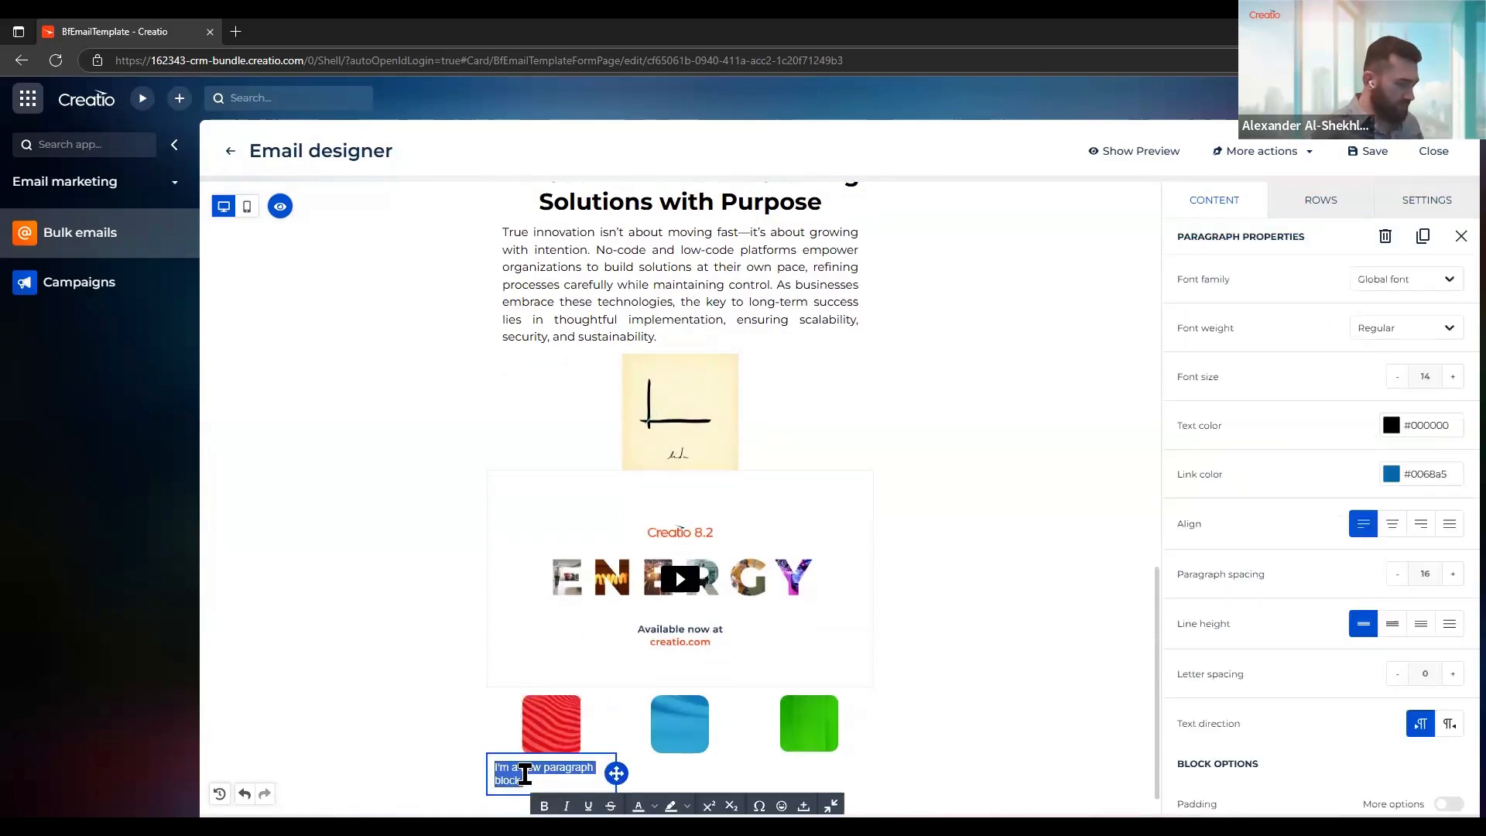
text(One)
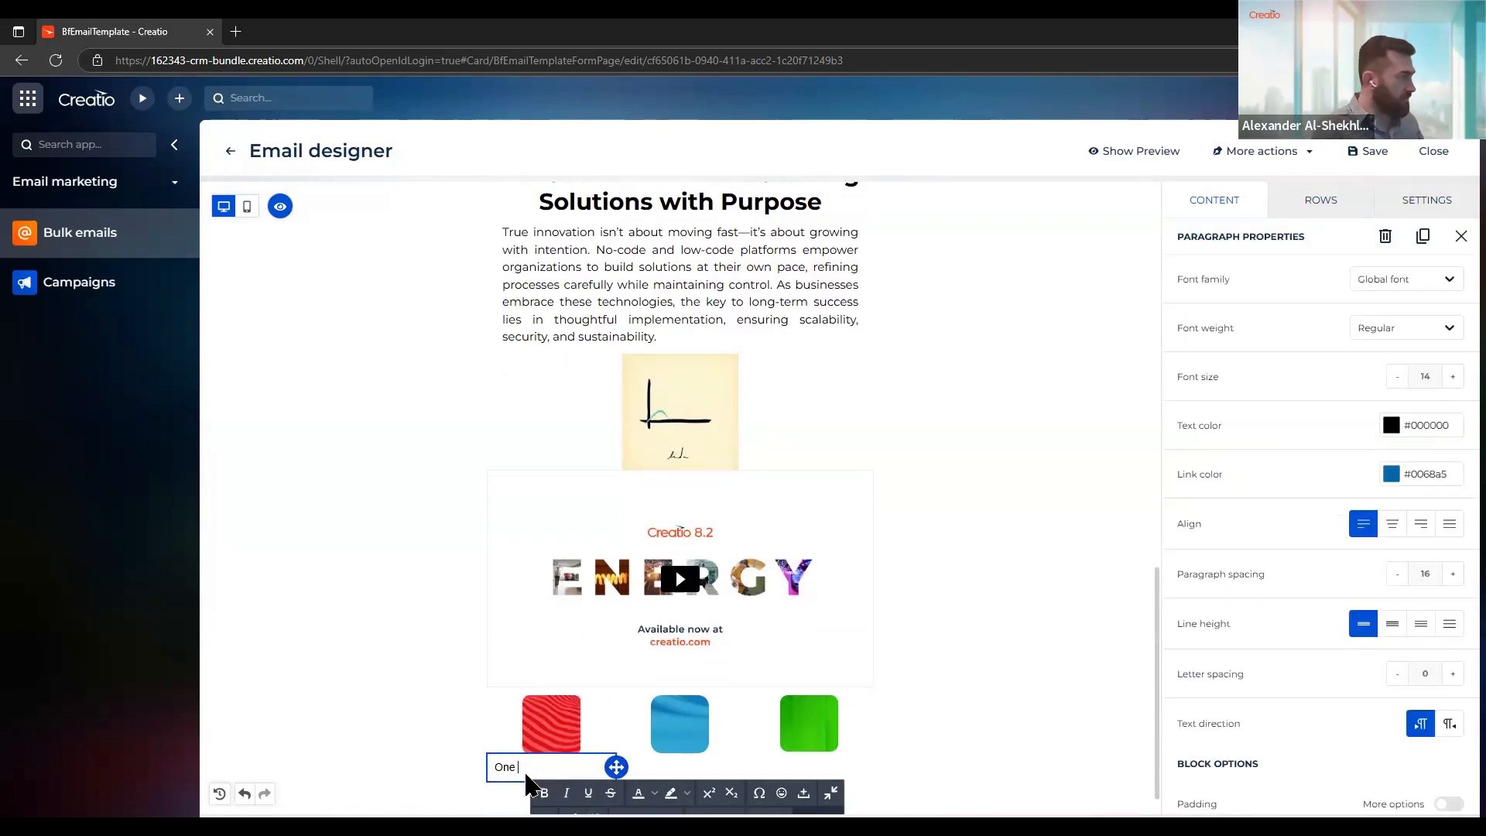
text( Platform.)
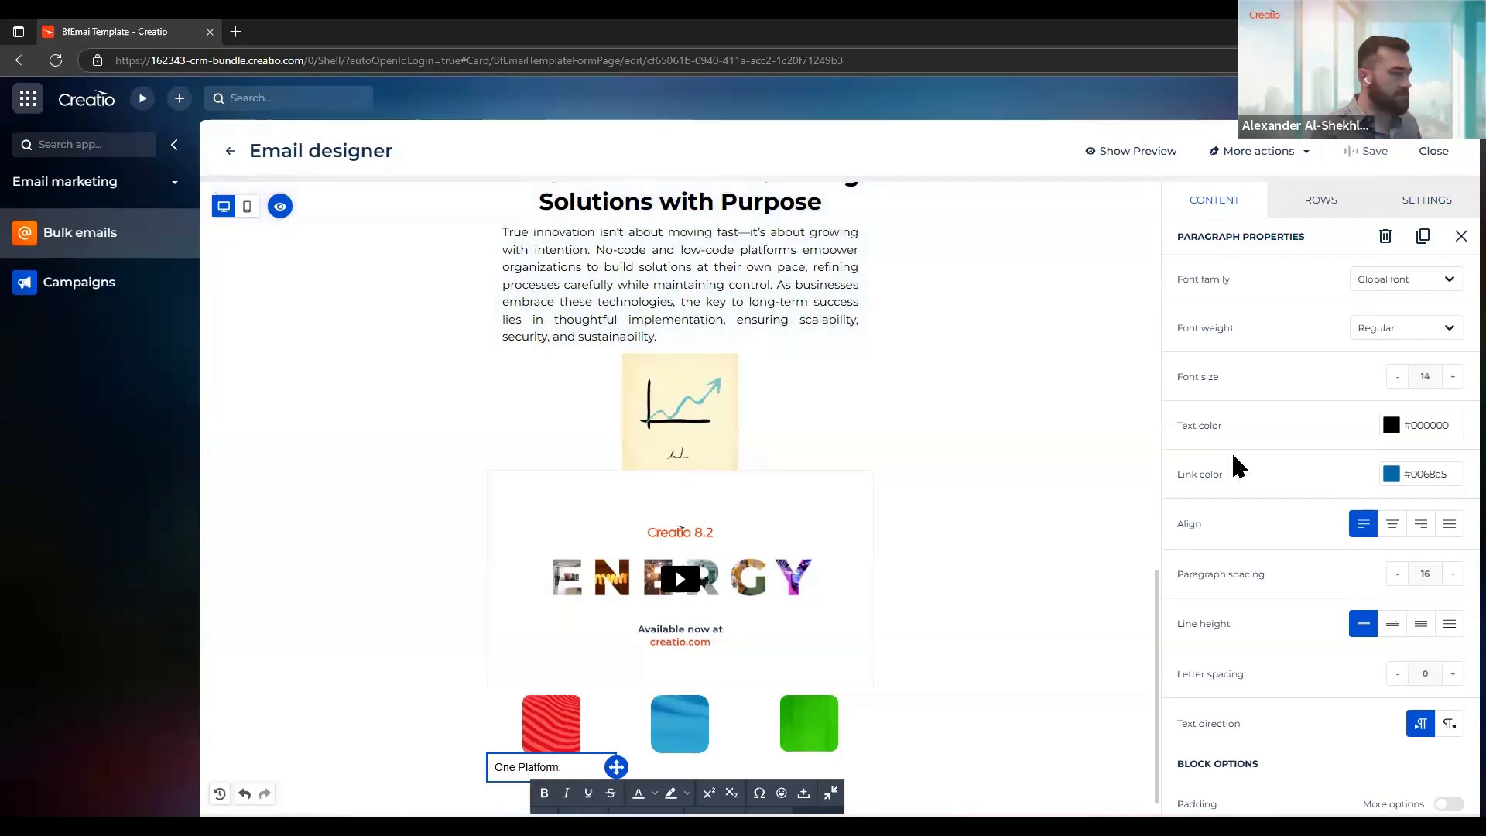
Set the "One Platform." caption's font size to 23 and centre its text
click(1453, 377)
click(1453, 376)
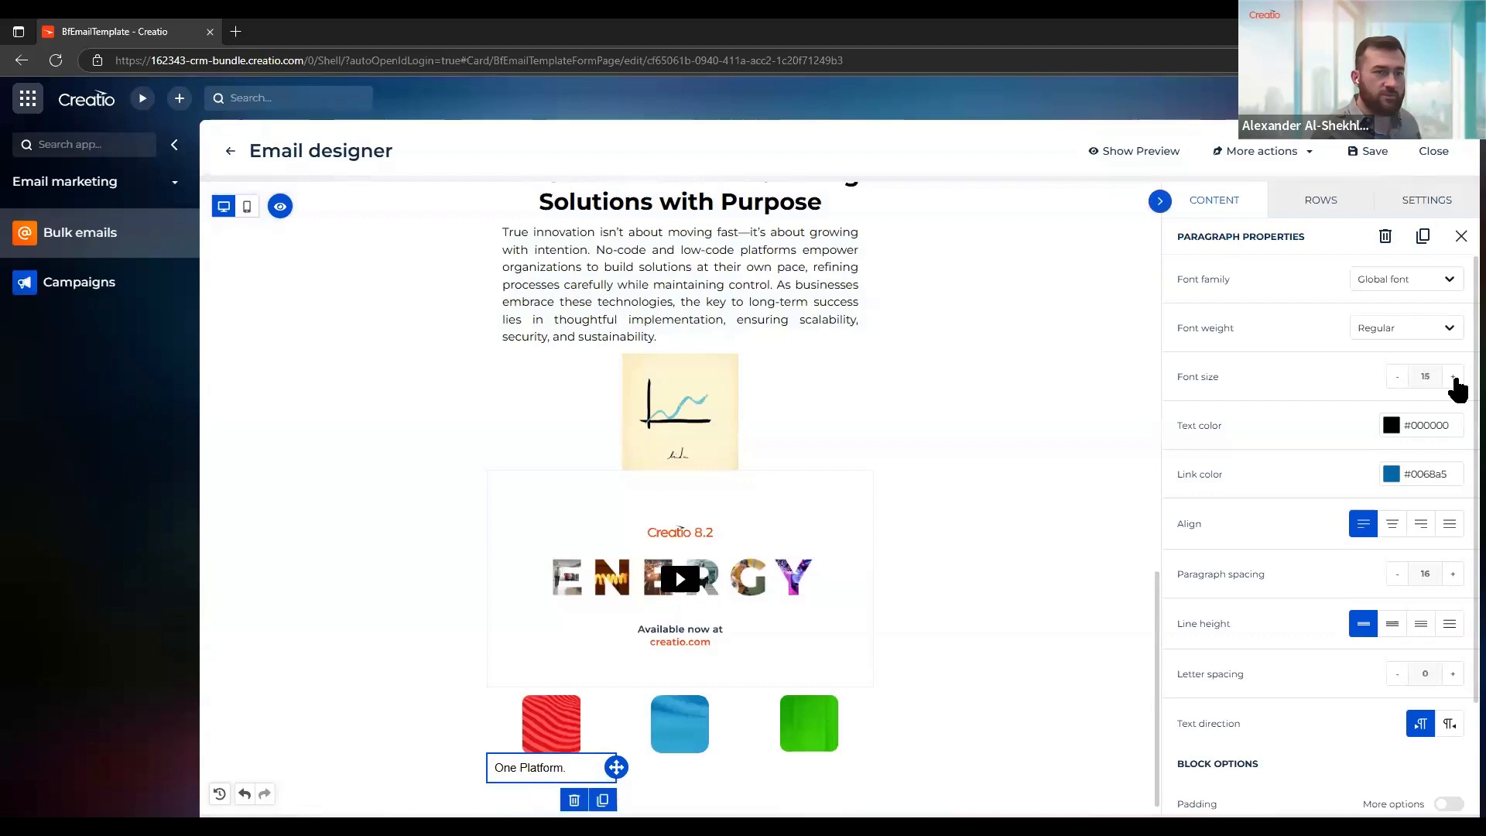
click(1453, 377)
click(1453, 377)
click(1453, 377)
click(1453, 377)
click(1453, 376)
click(1453, 377)
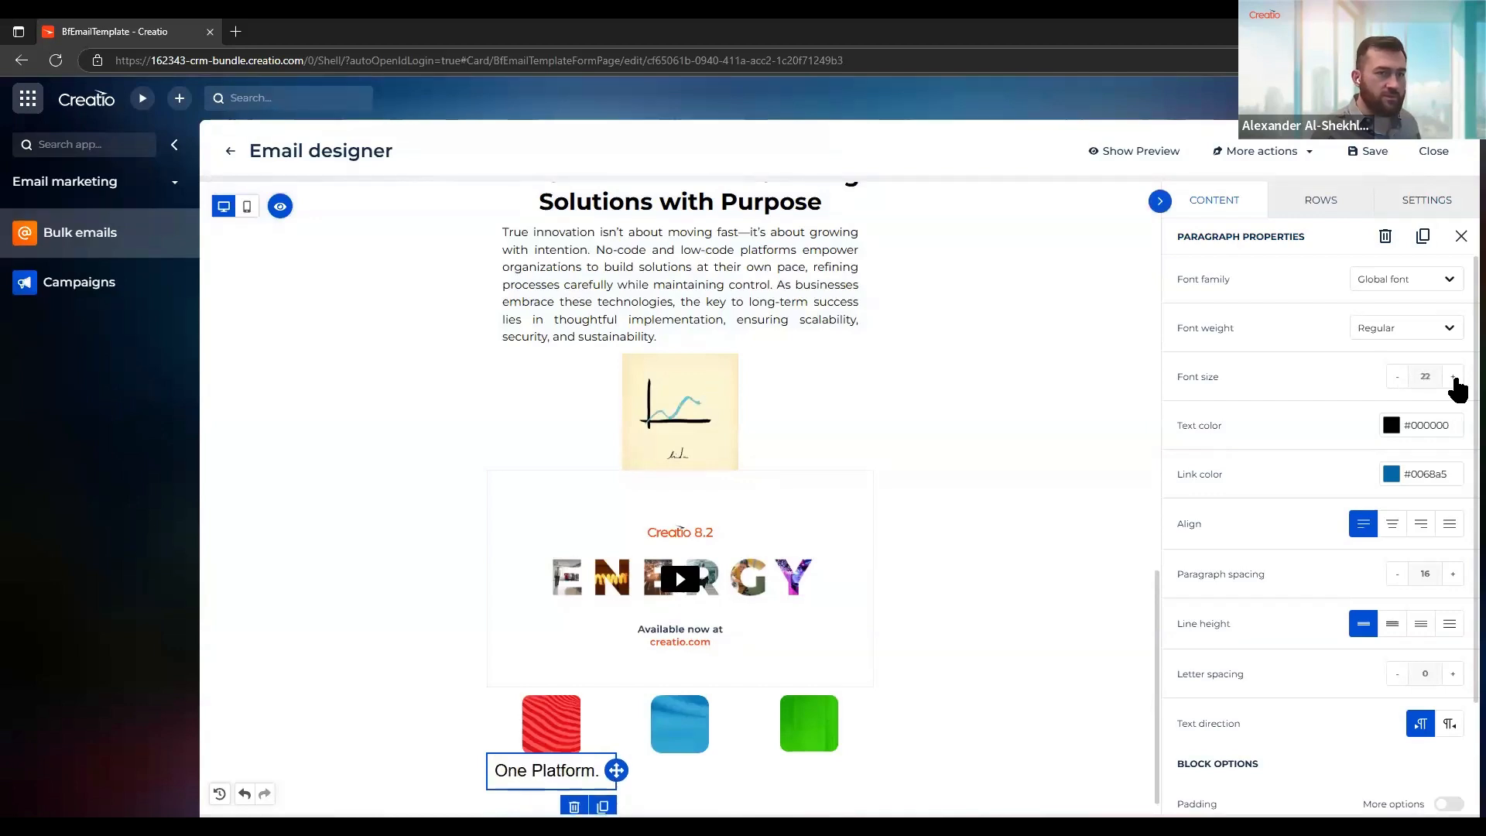
click(1453, 377)
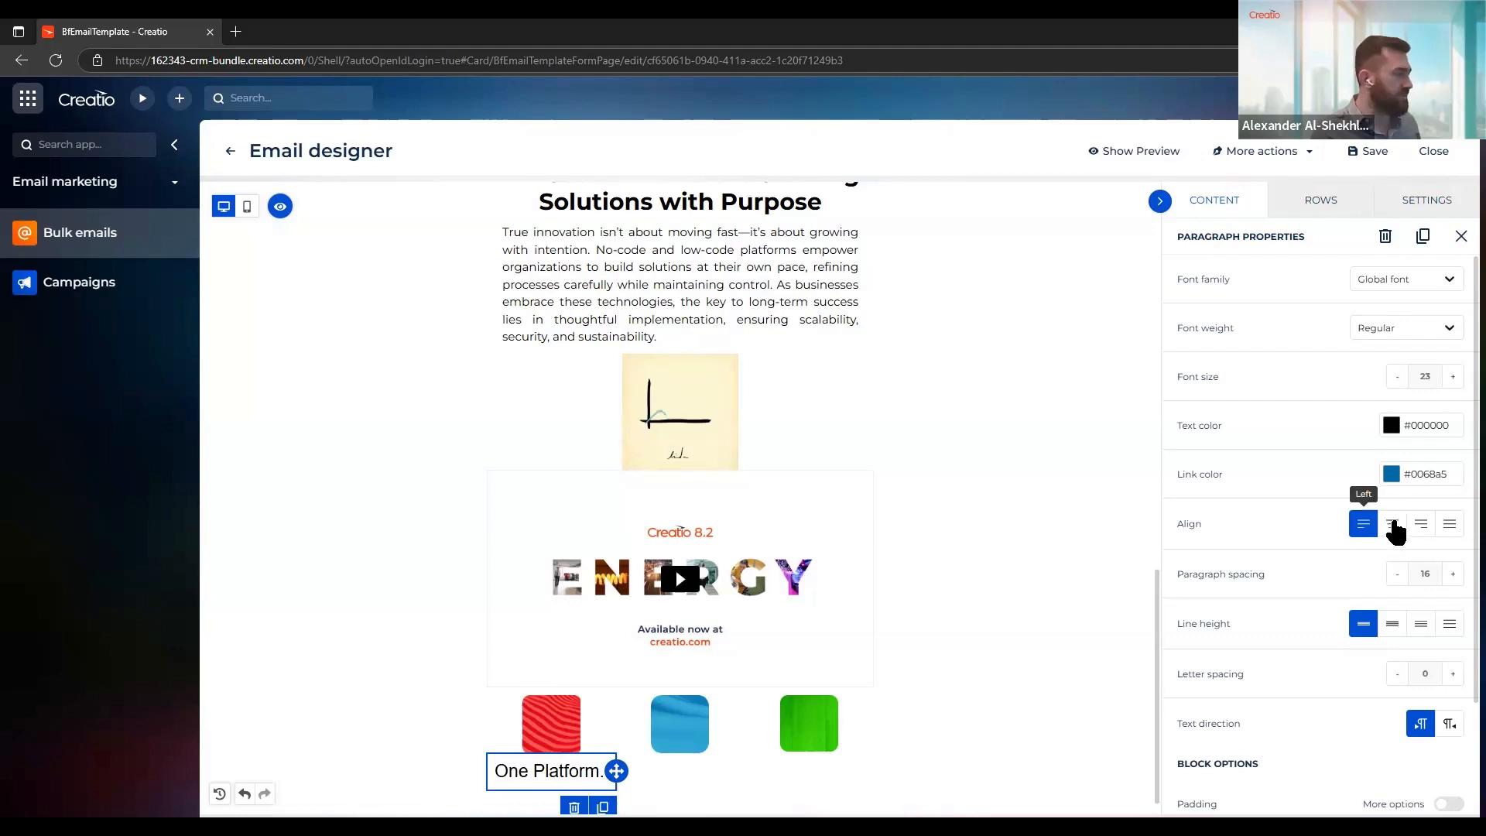
click(1393, 526)
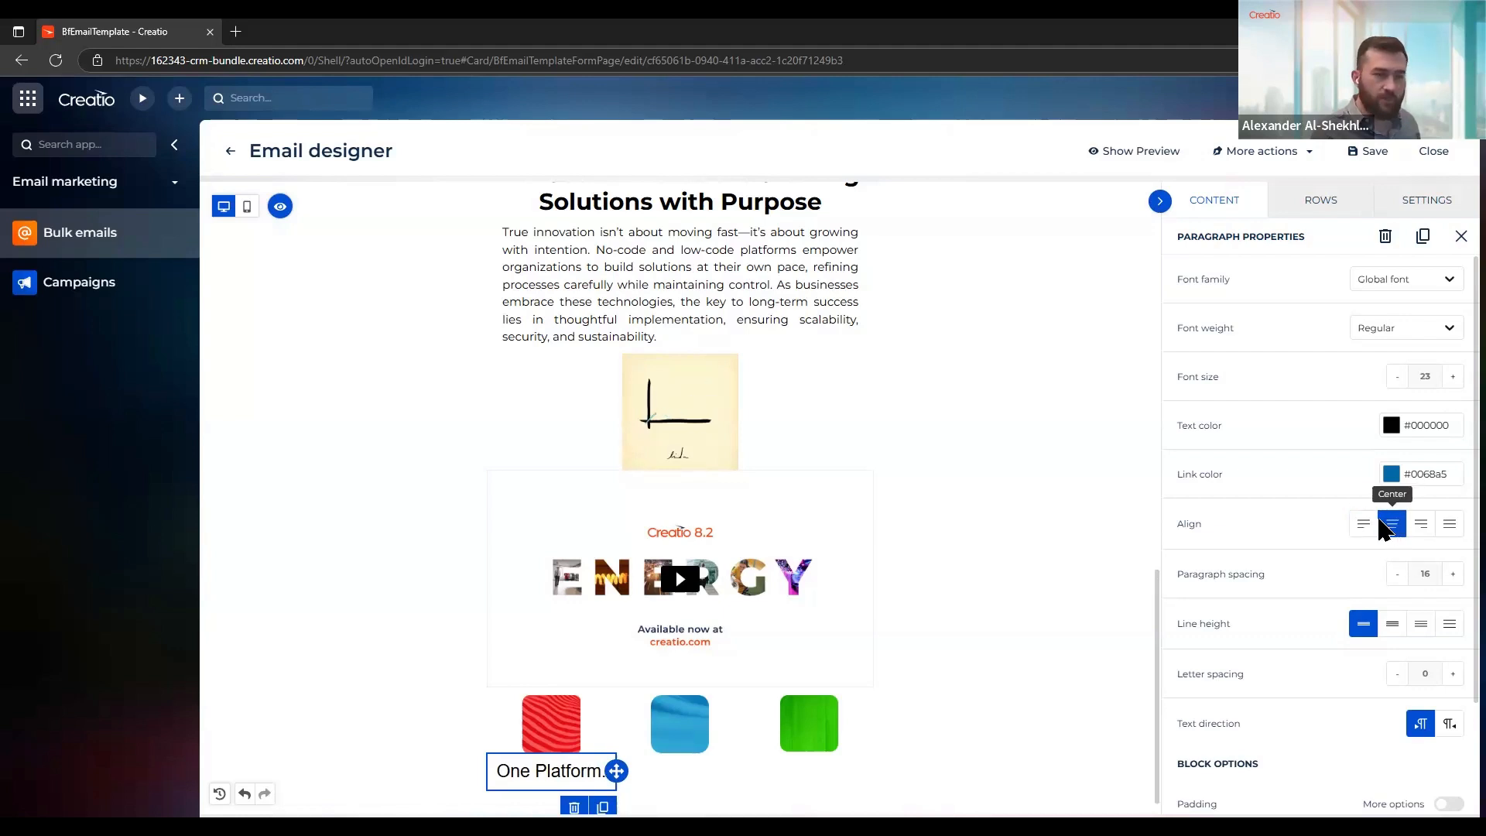
Reduce the "One Platform." caption's padding on all sides to 0
scroll(1315, 538, down, 2)
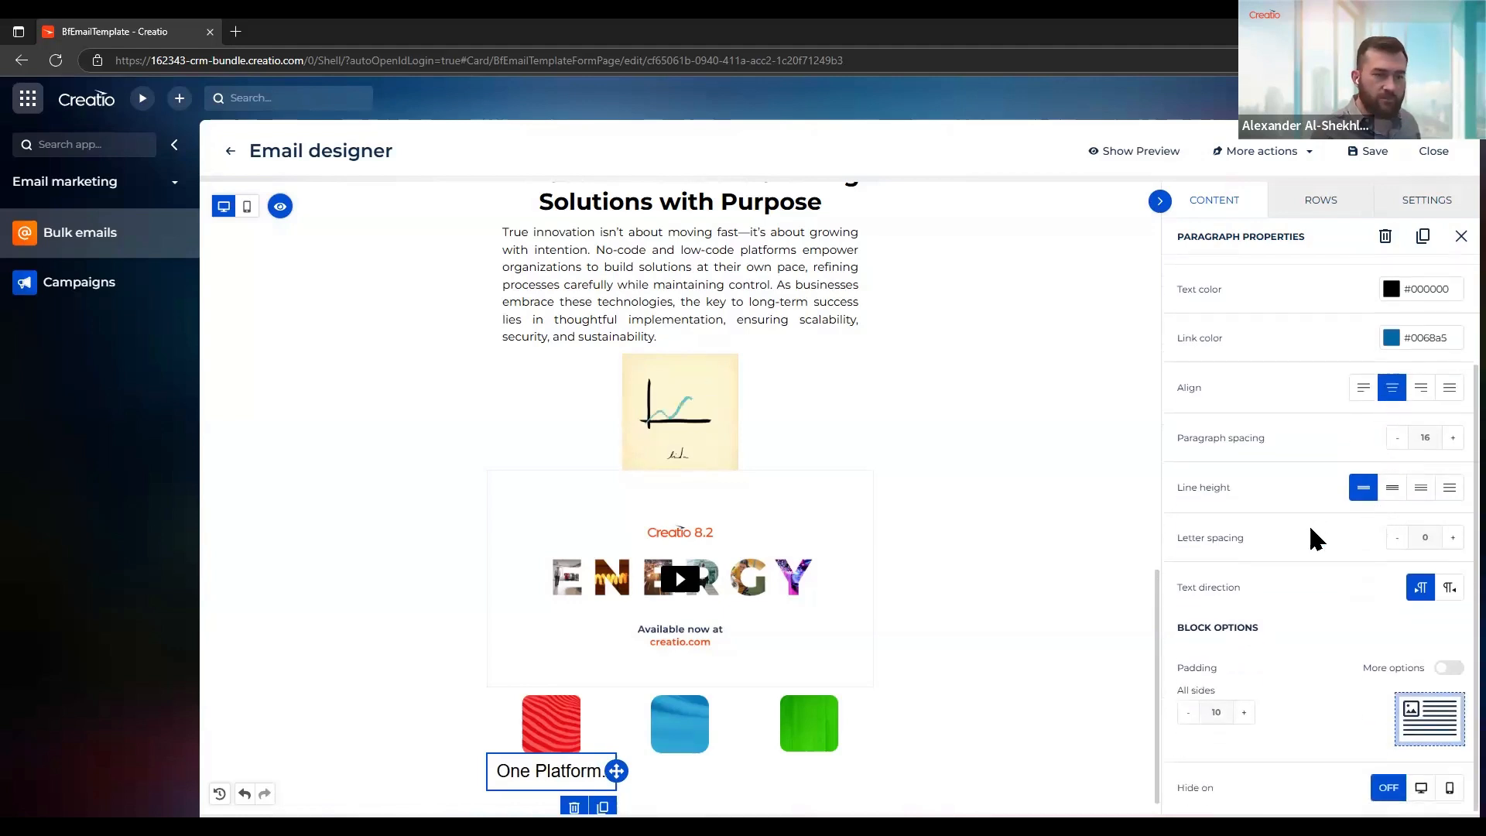
click(1188, 712)
click(1188, 712)
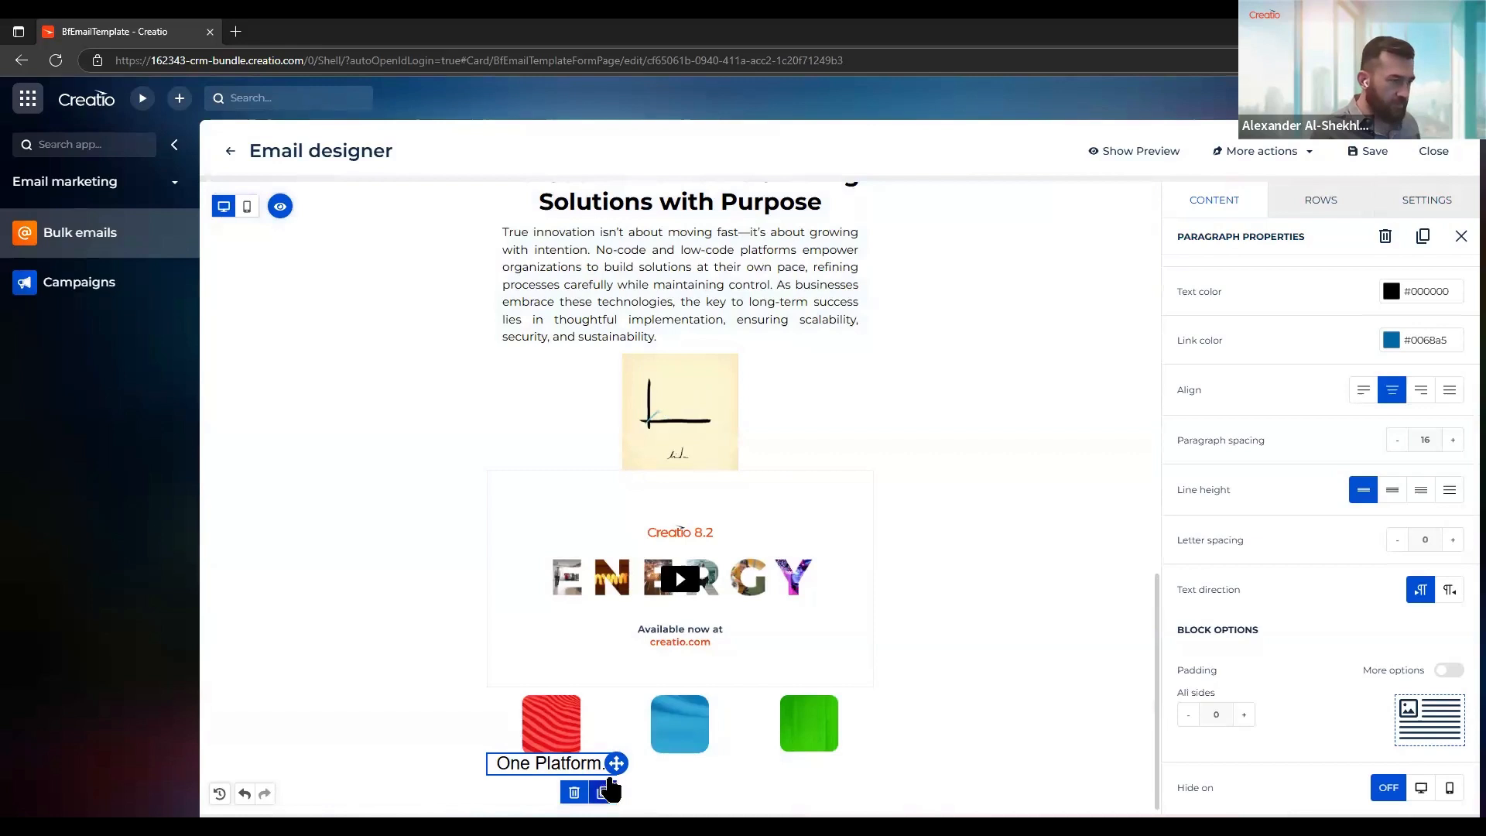
Duplicate the "One Platform." caption twice and place one copy beneath the blue image and the other beneath the green image
click(604, 791)
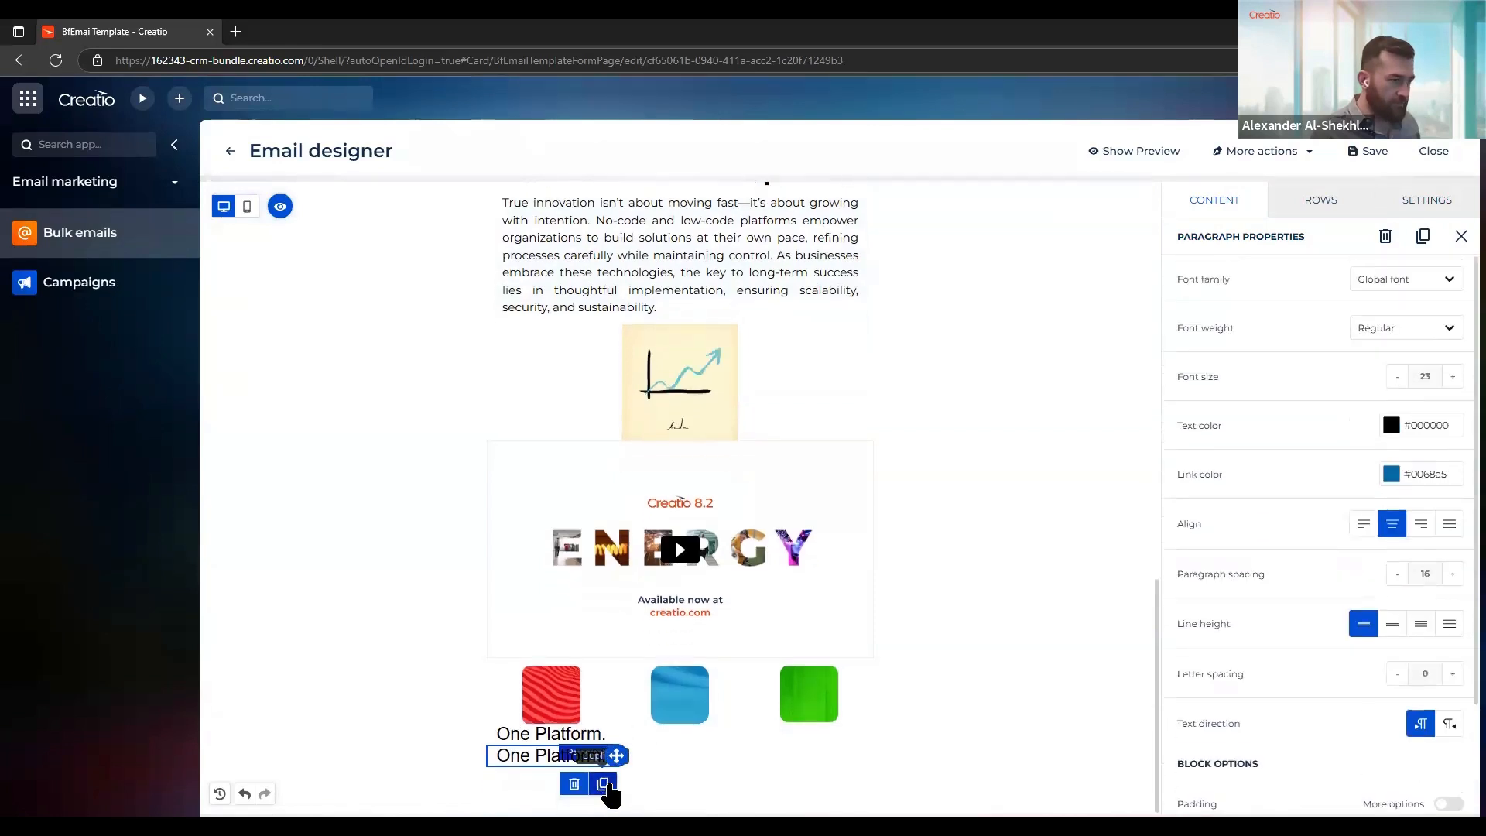
click(604, 785)
click(603, 754)
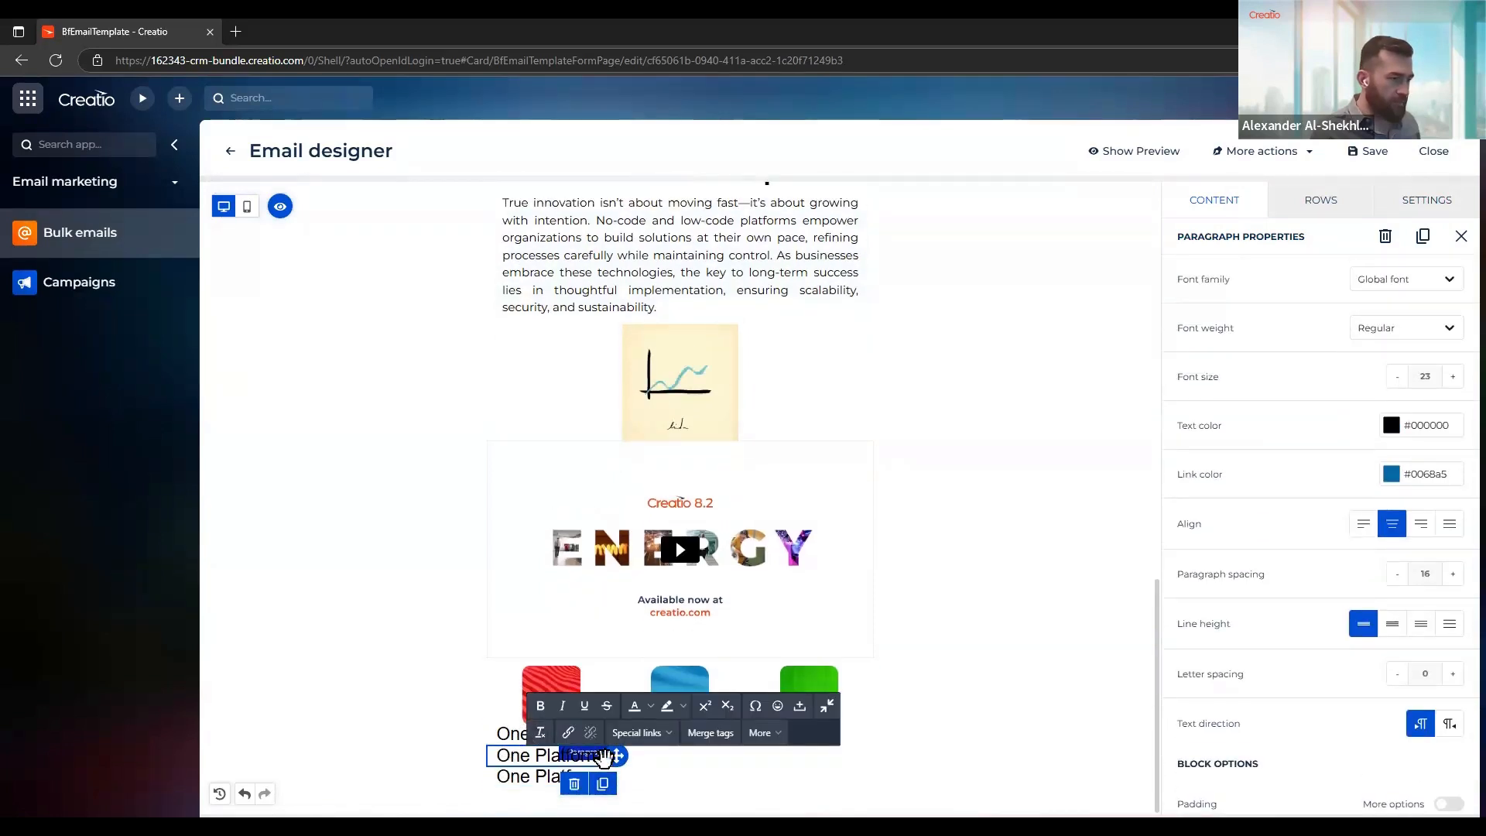
drag(615, 755, 678, 702)
click(588, 776)
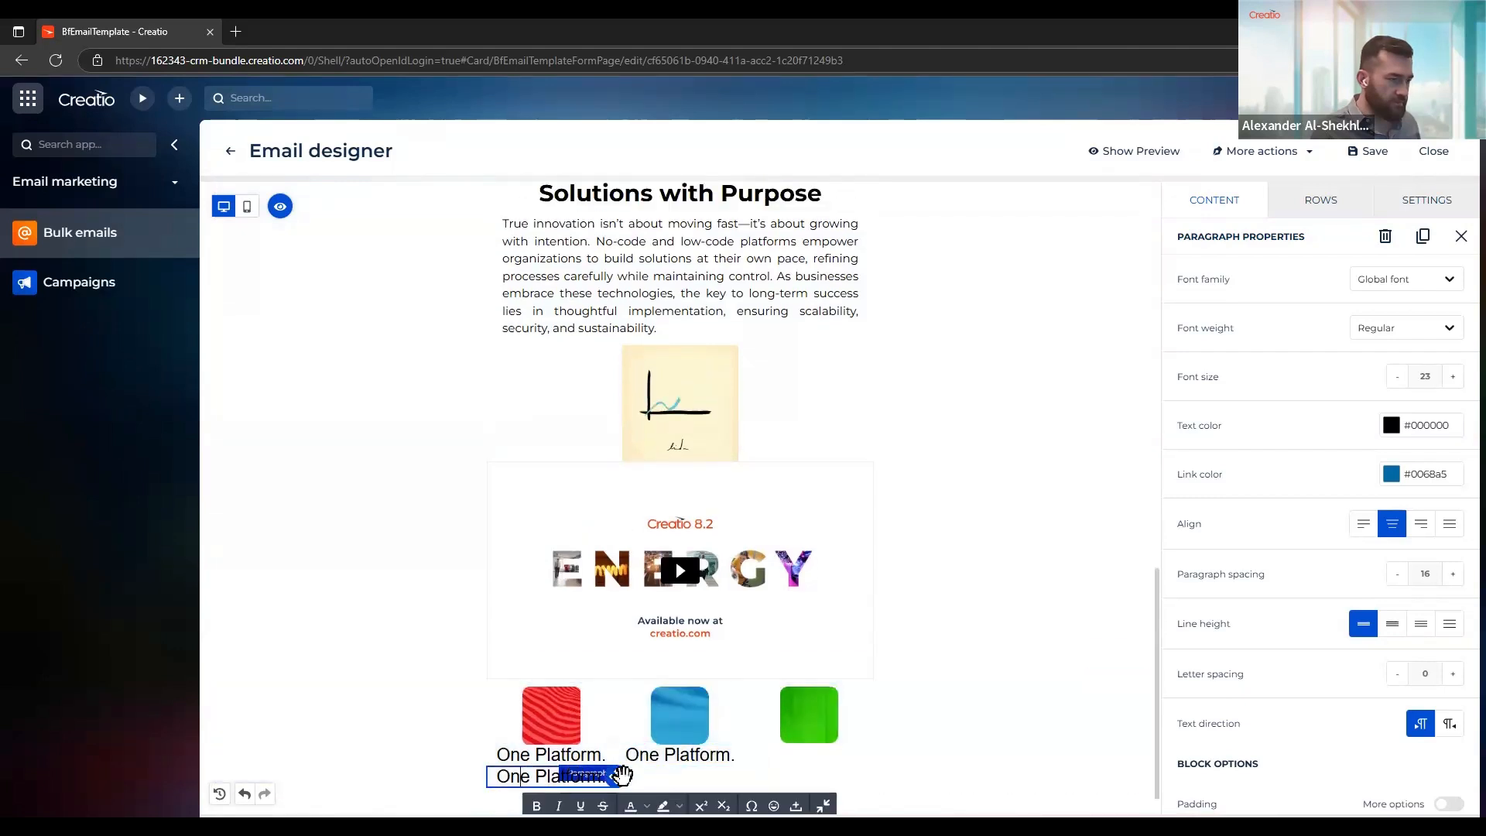
drag(619, 777, 820, 735)
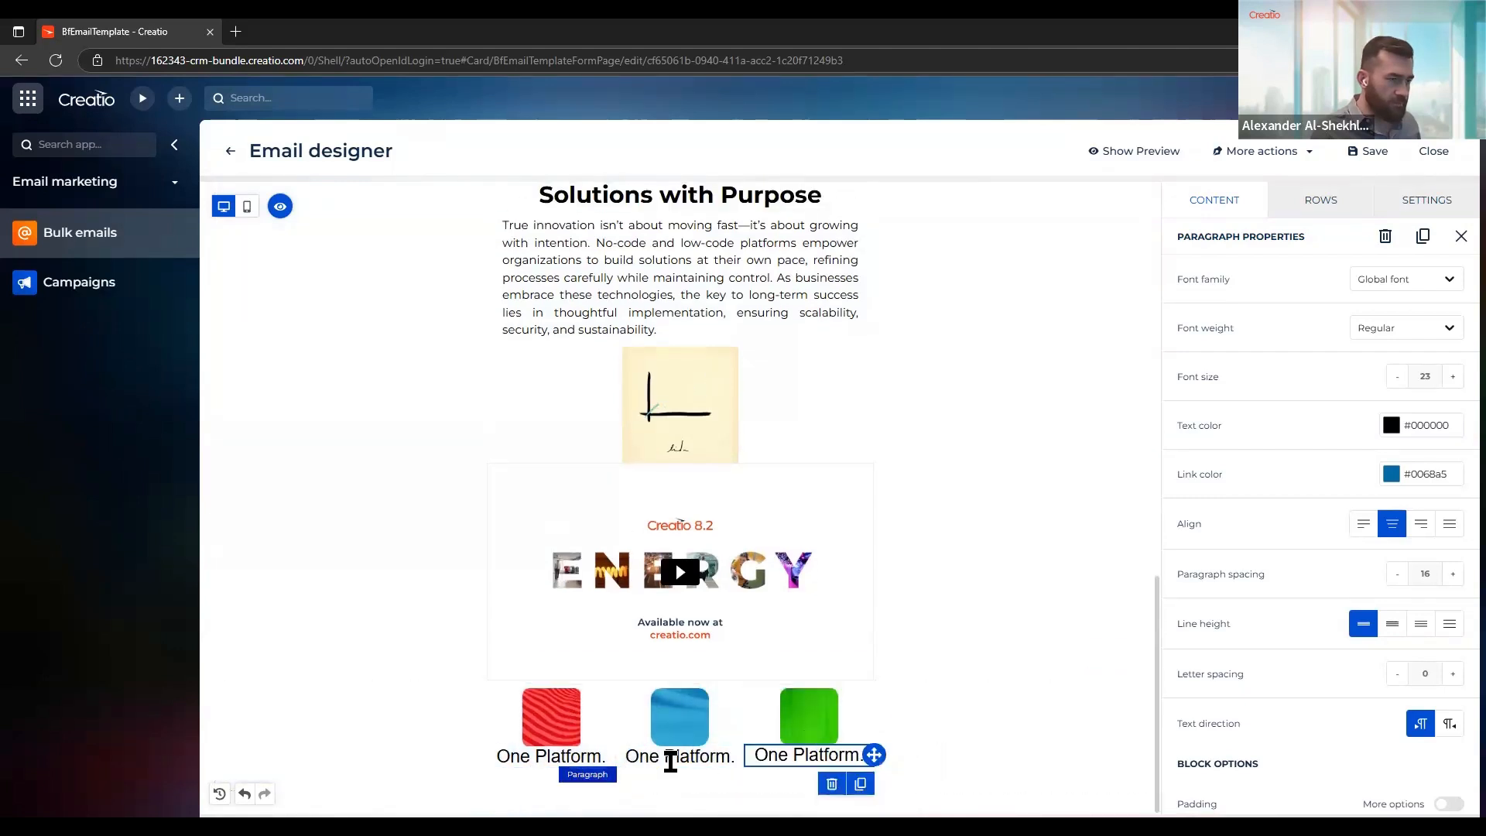
Change the caption beneath the blue image to "Freedom."
click(671, 759)
key(ctrl+a)
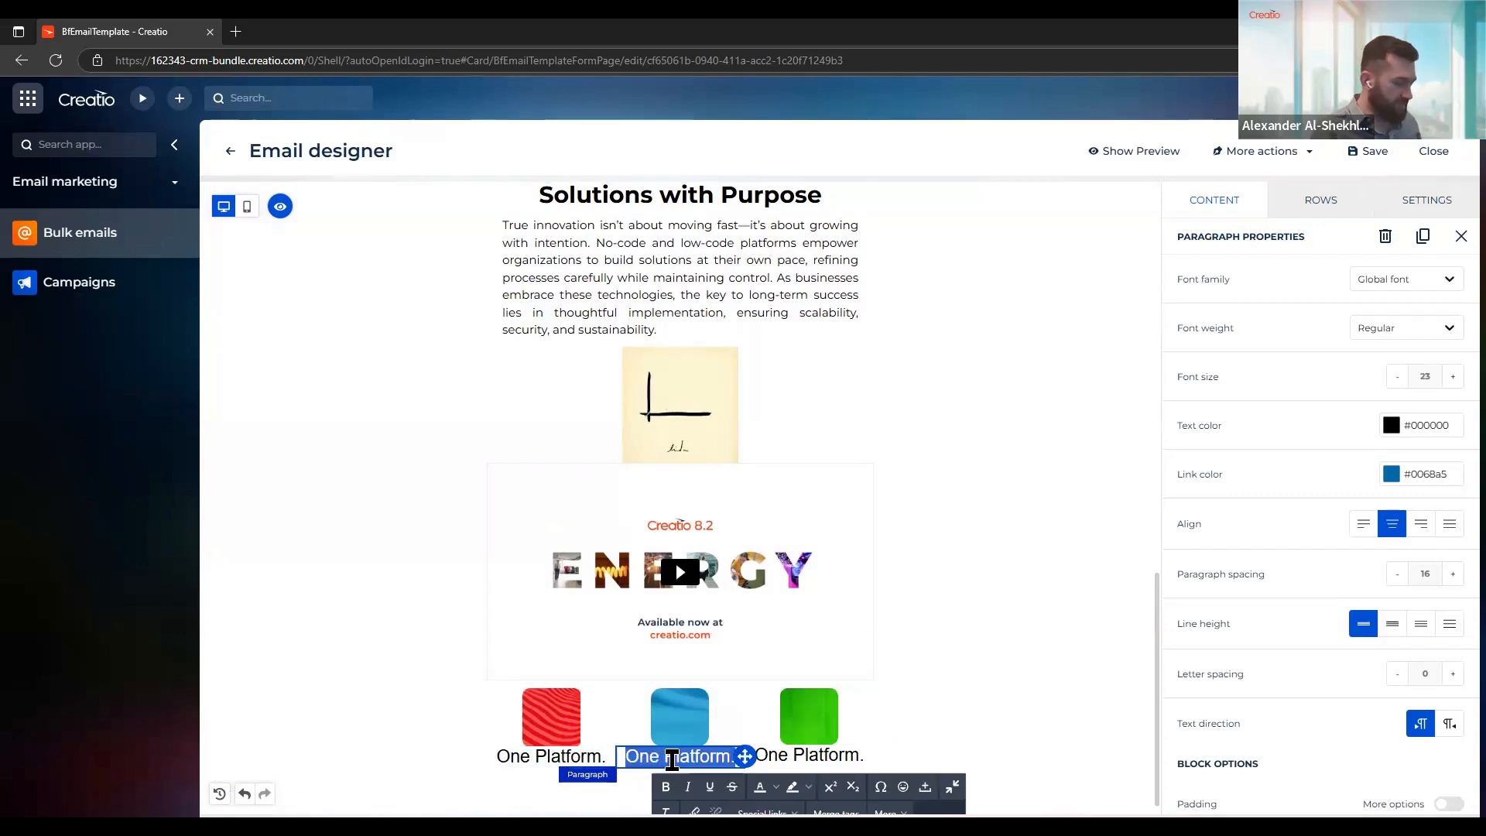
text(Freedom.)
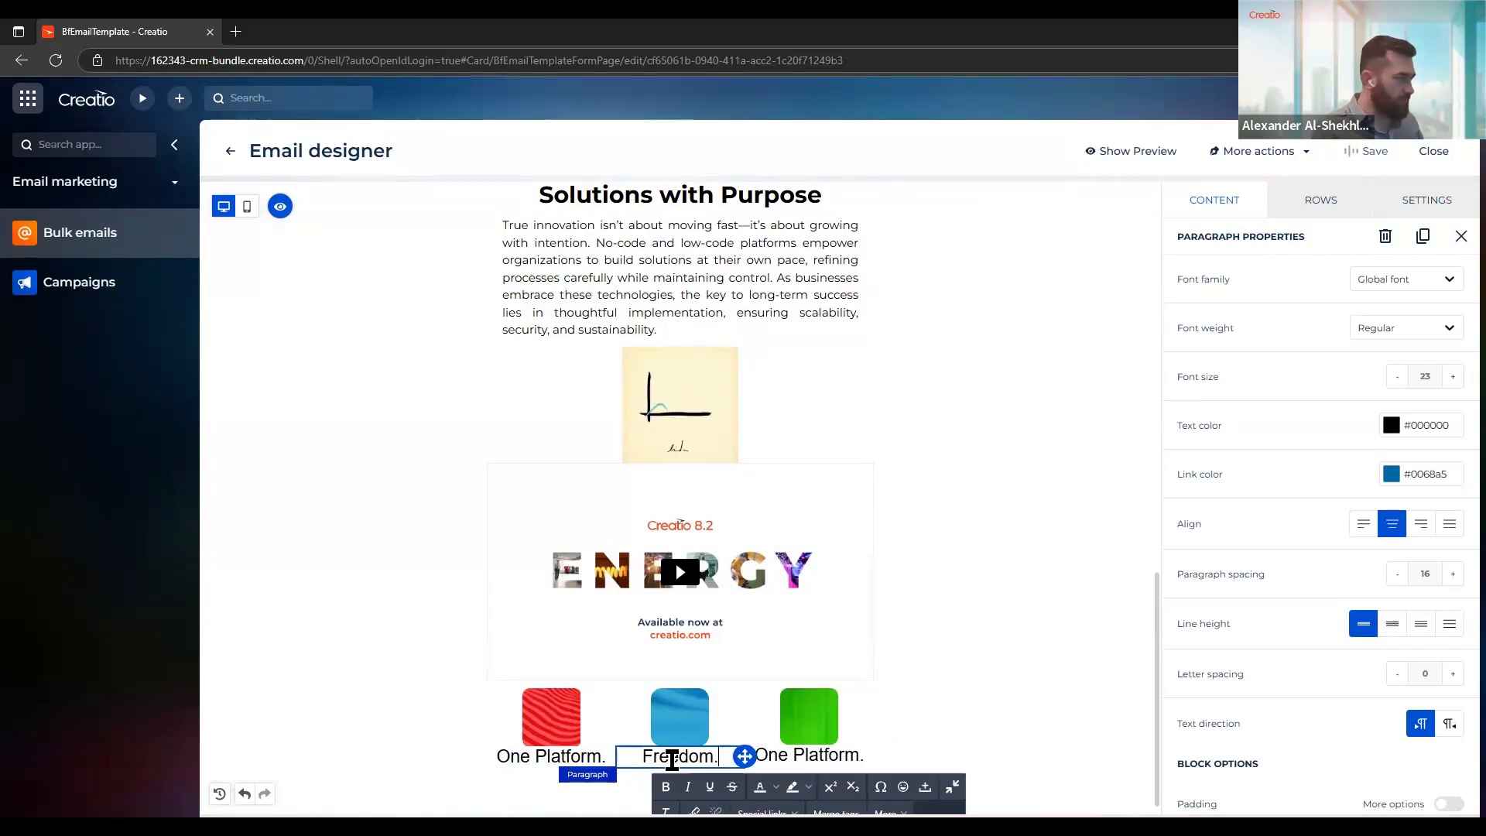
Change the caption beneath the green image to "Genuine Care."
click(810, 757)
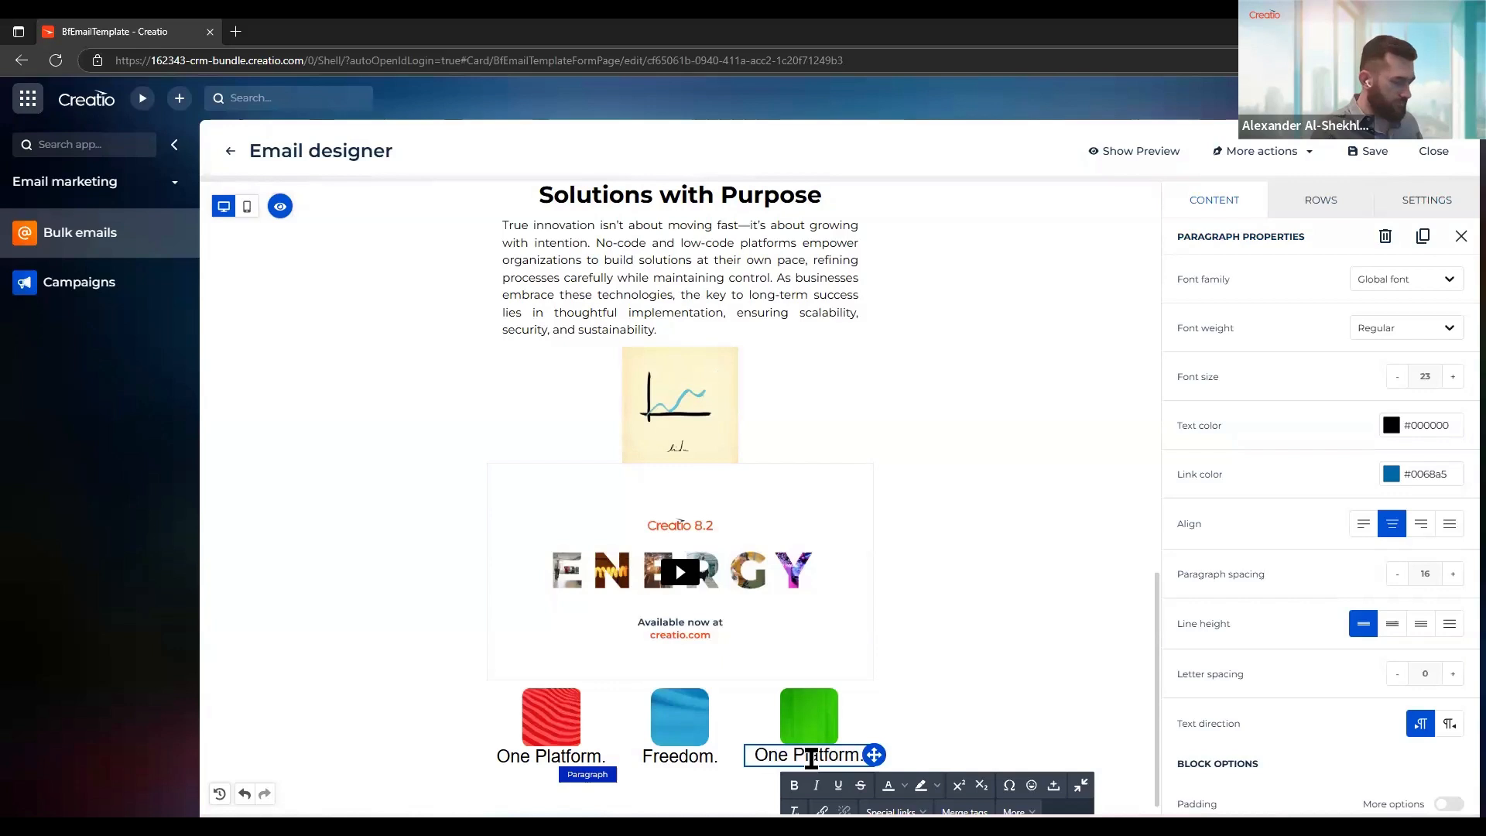
key(ctrl+a)
text(Genui)
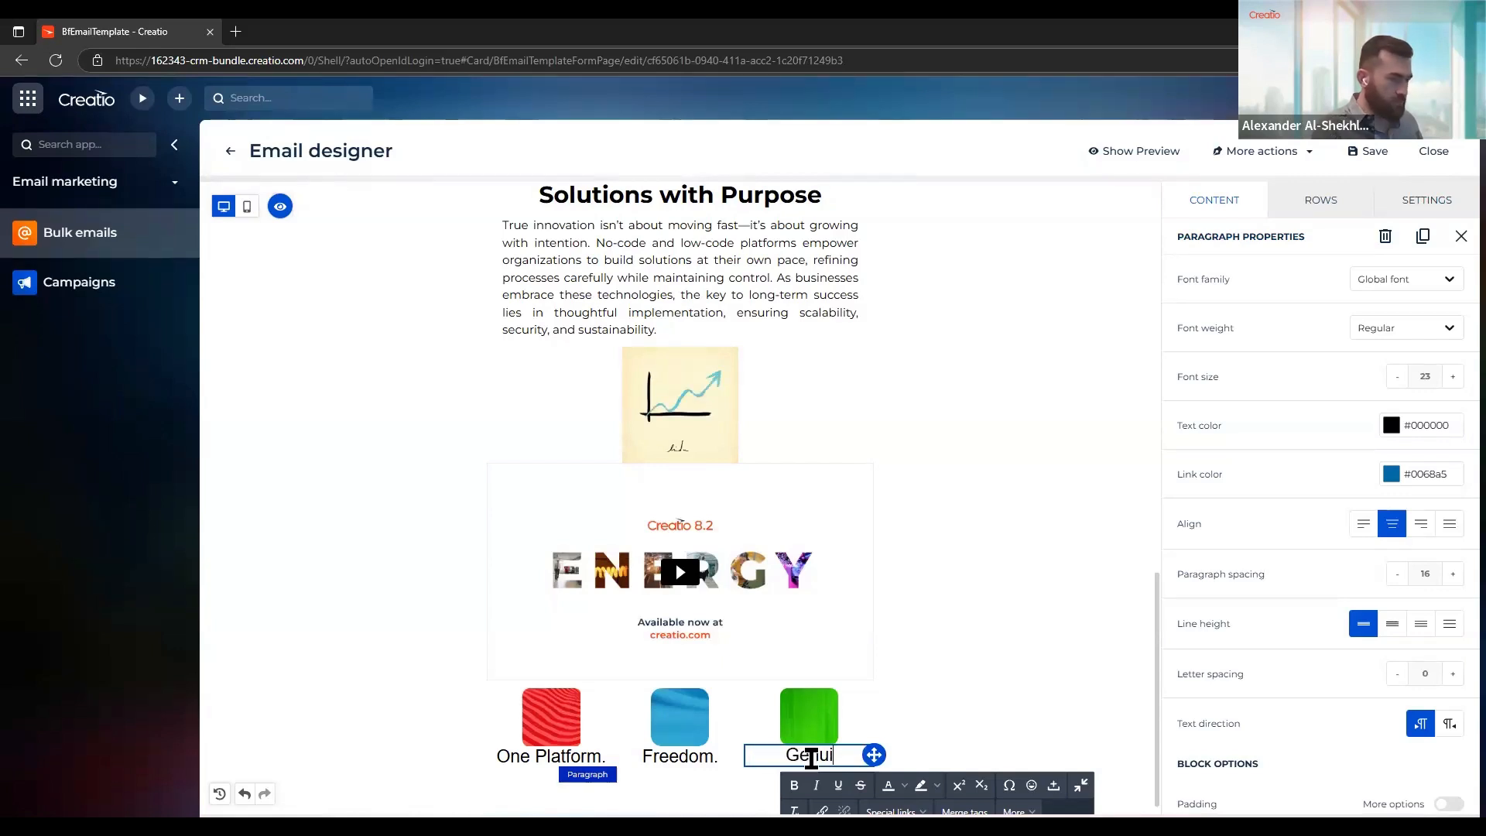
text(ne Care)
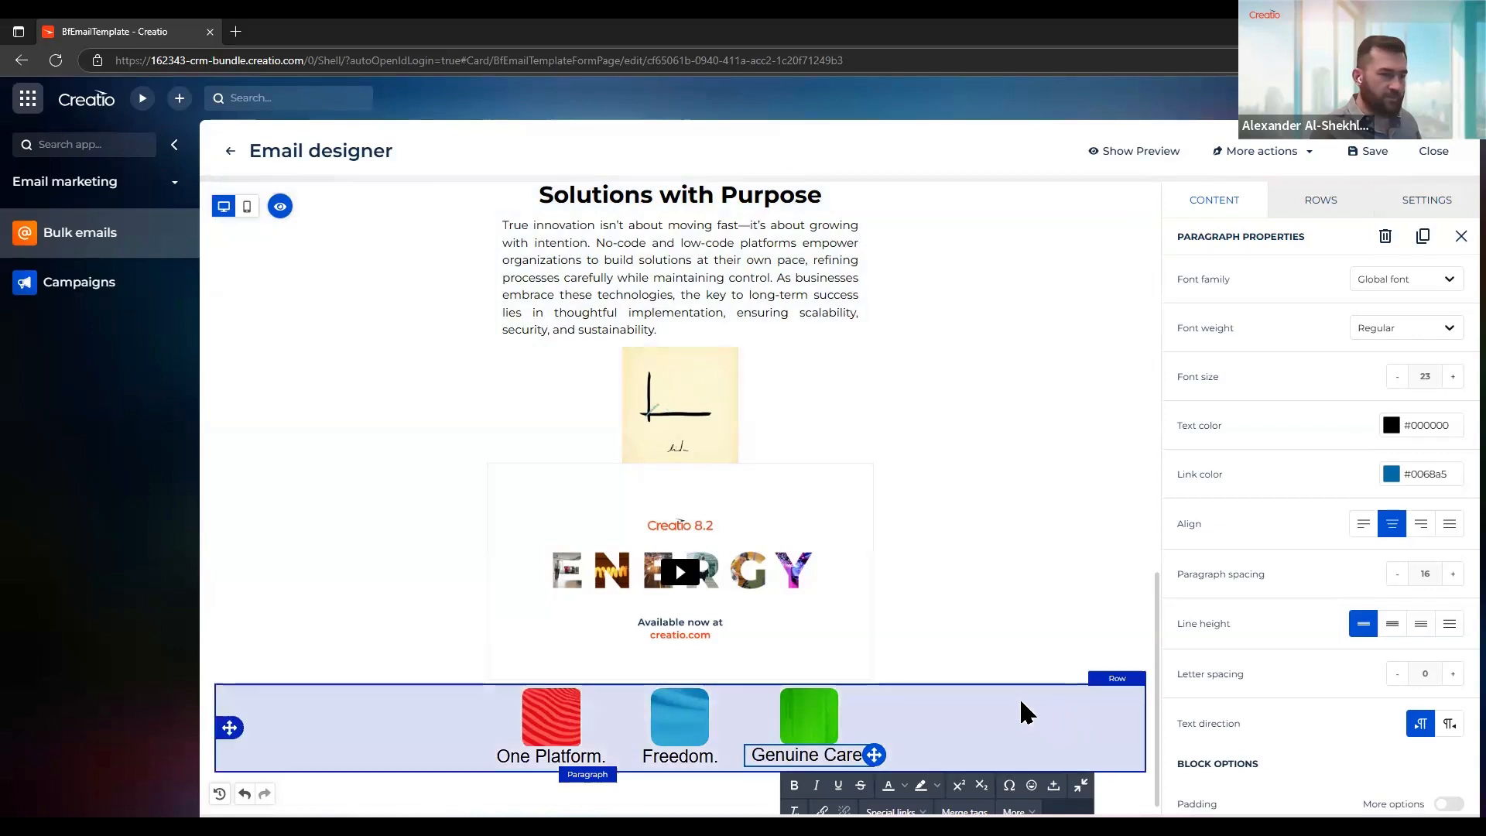
Add an empty single-column row beneath the three captioned images
click(1021, 706)
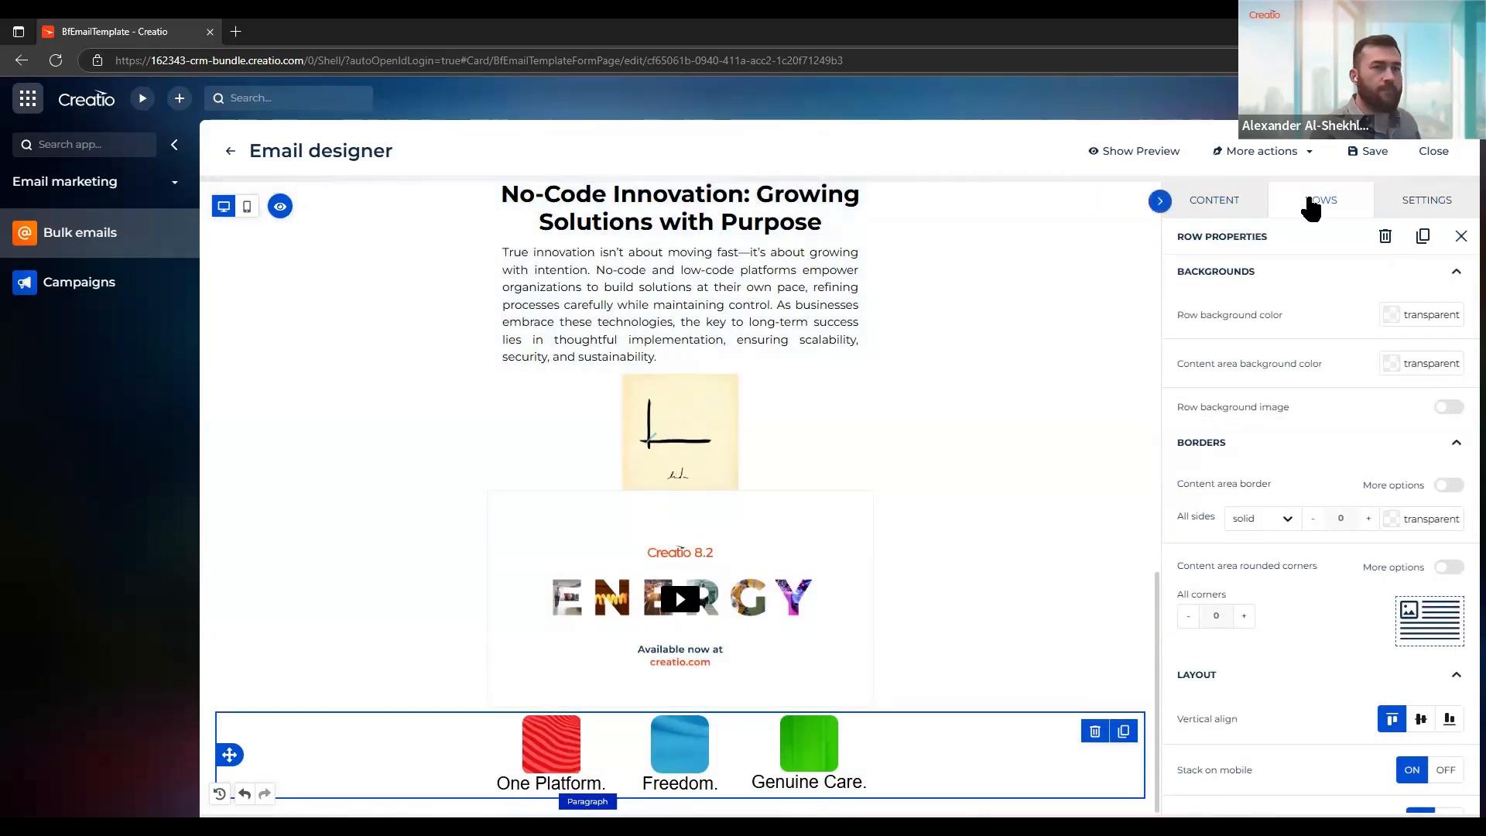
click(1310, 207)
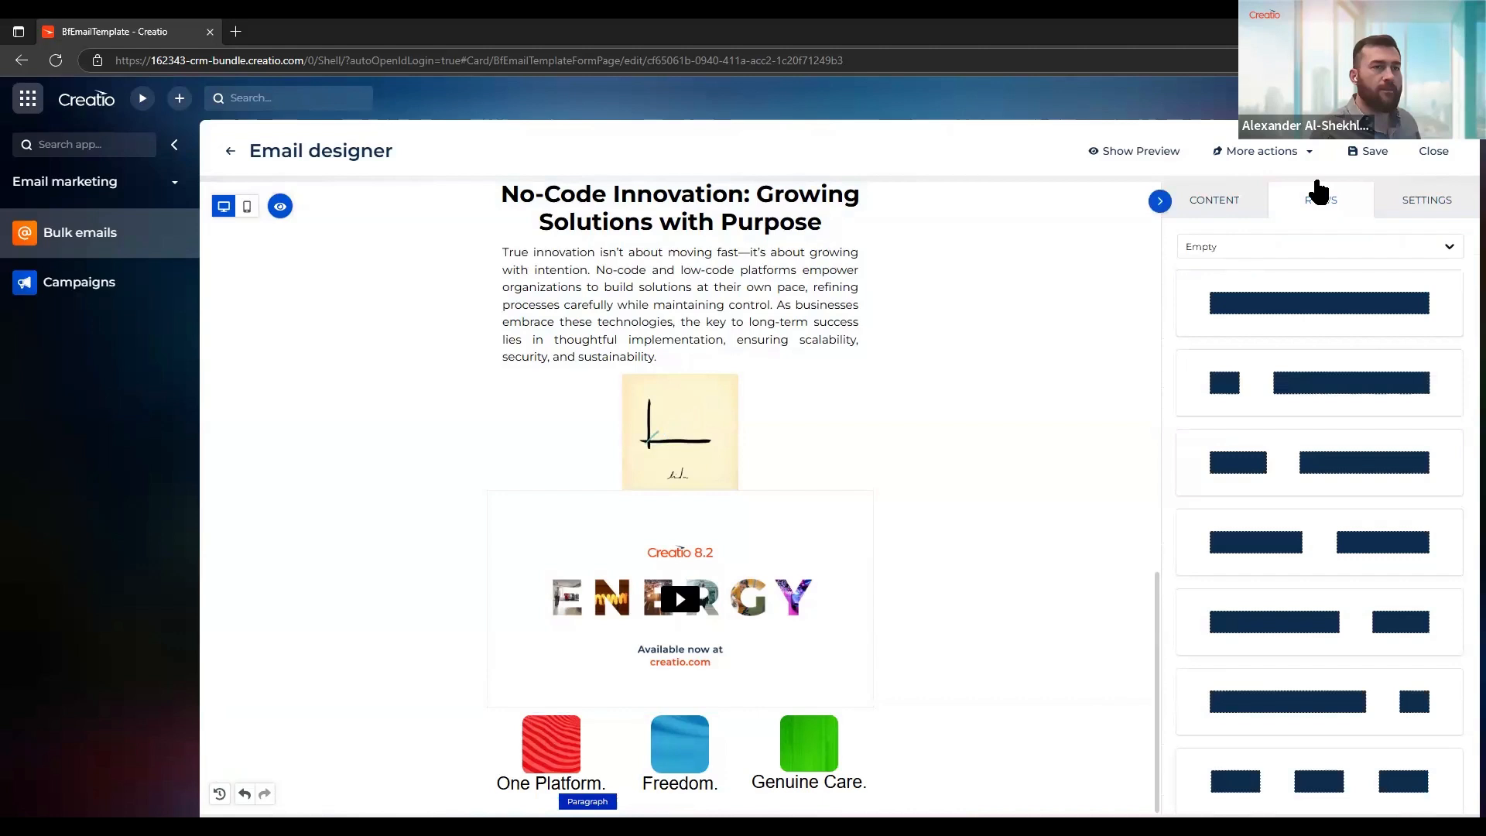
drag(1317, 287, 742, 766)
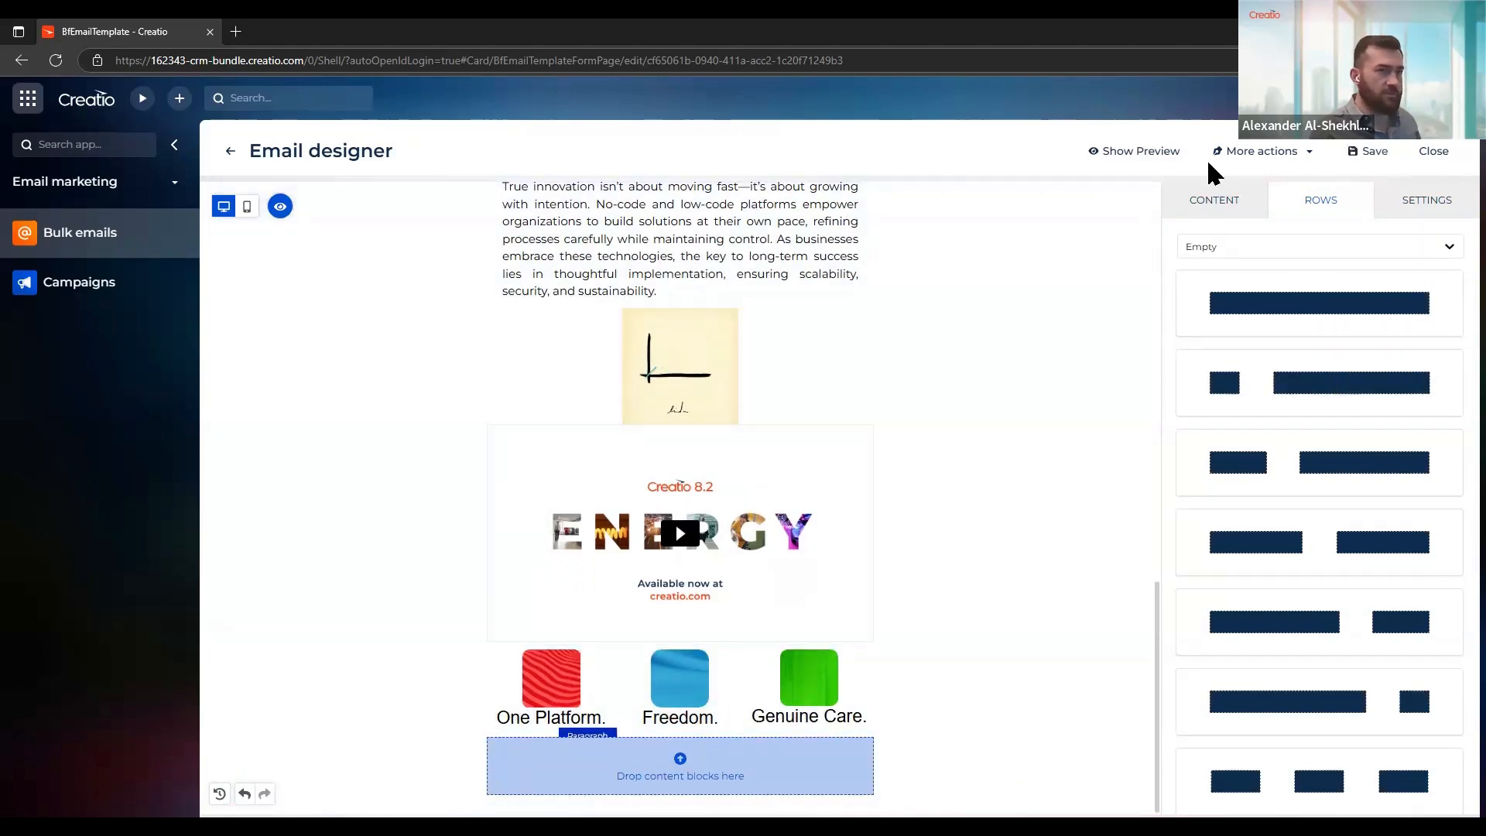
Browse the ready-made Default row templates, including features, articles and image galleries, and return to the Empty row layouts
click(1204, 206)
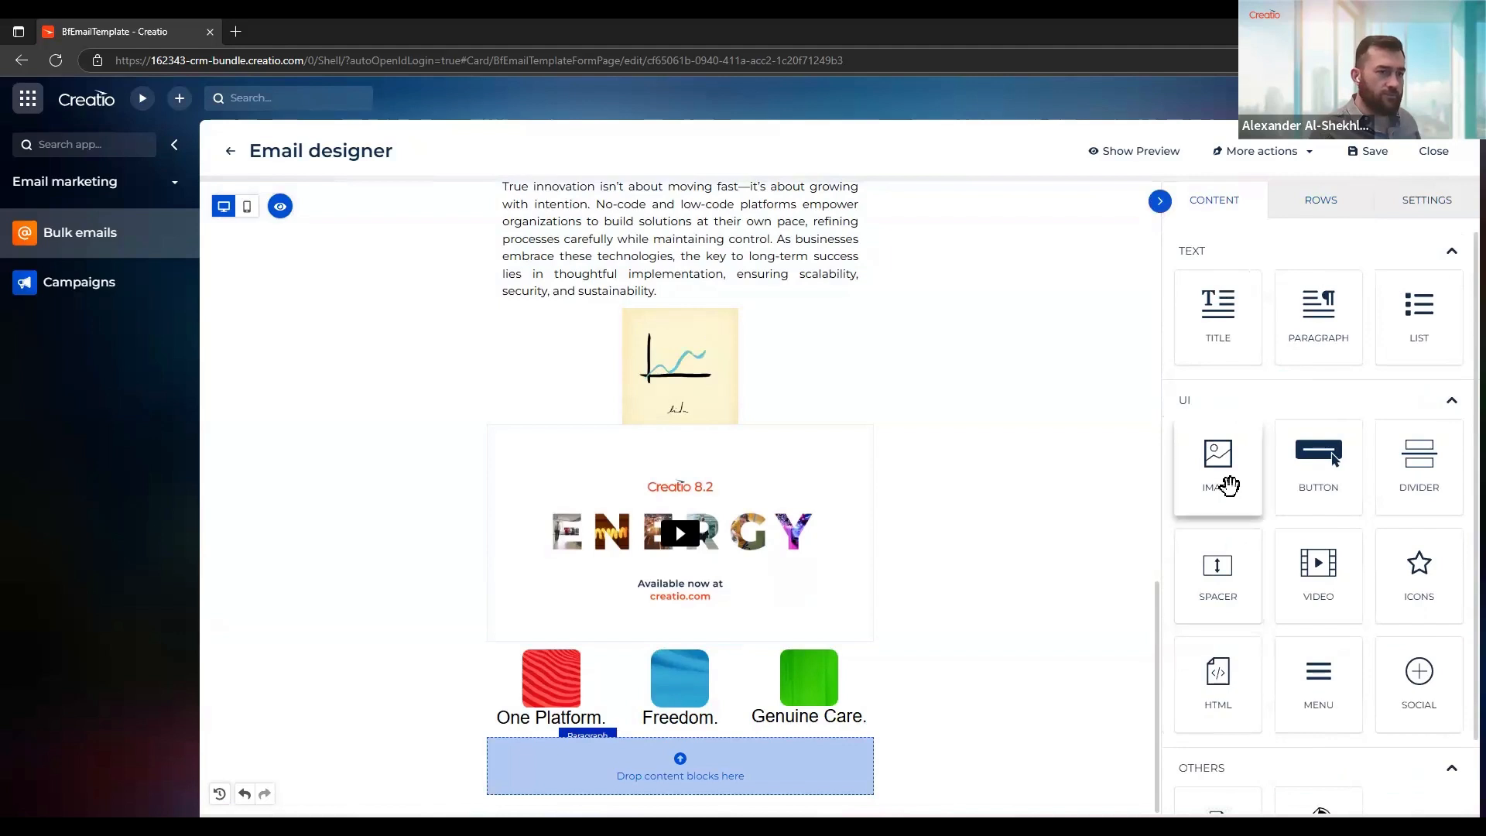
drag(1224, 484, 1204, 463)
click(1303, 206)
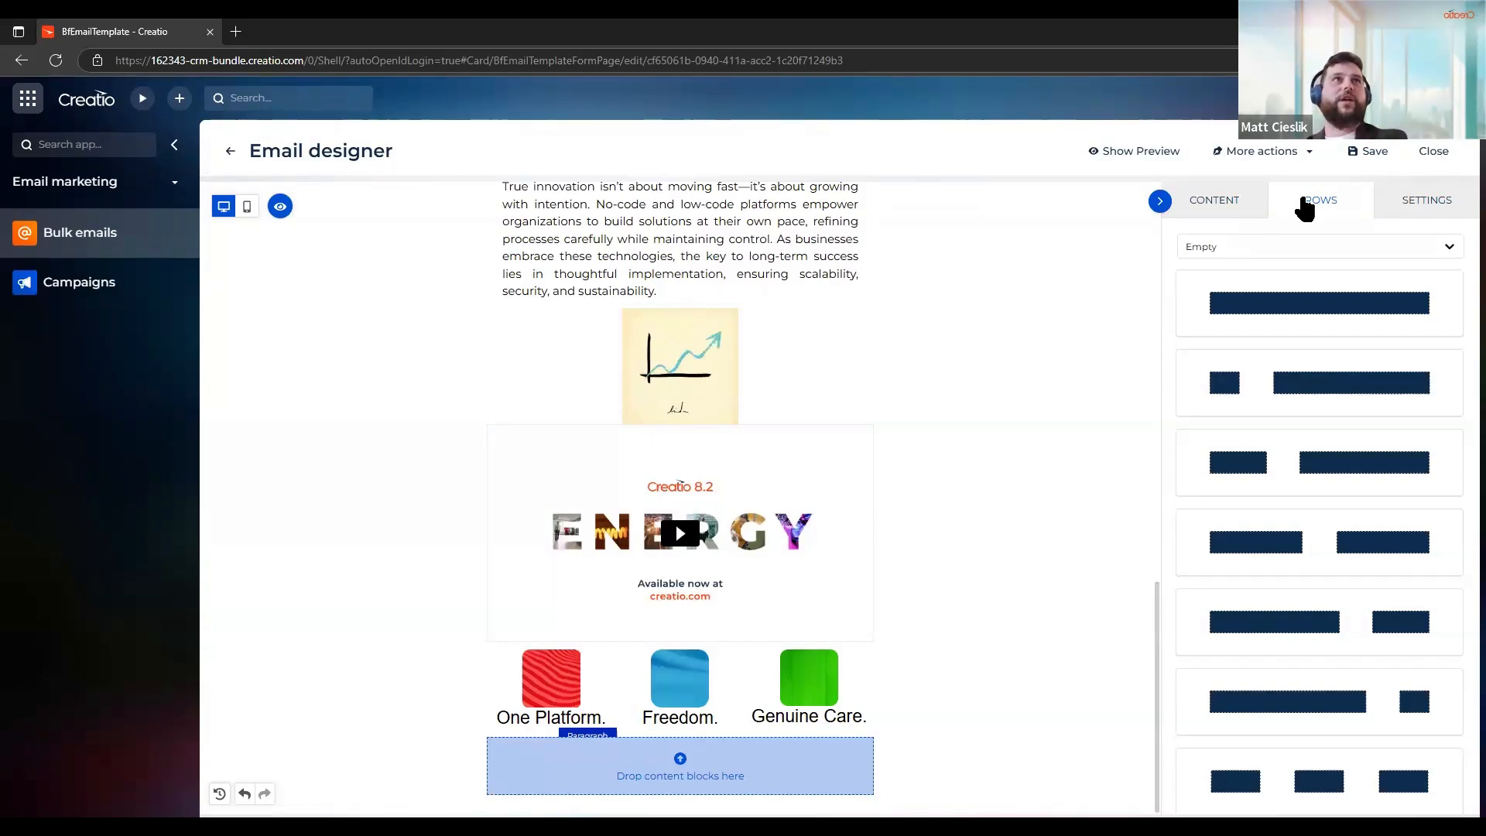
click(1292, 247)
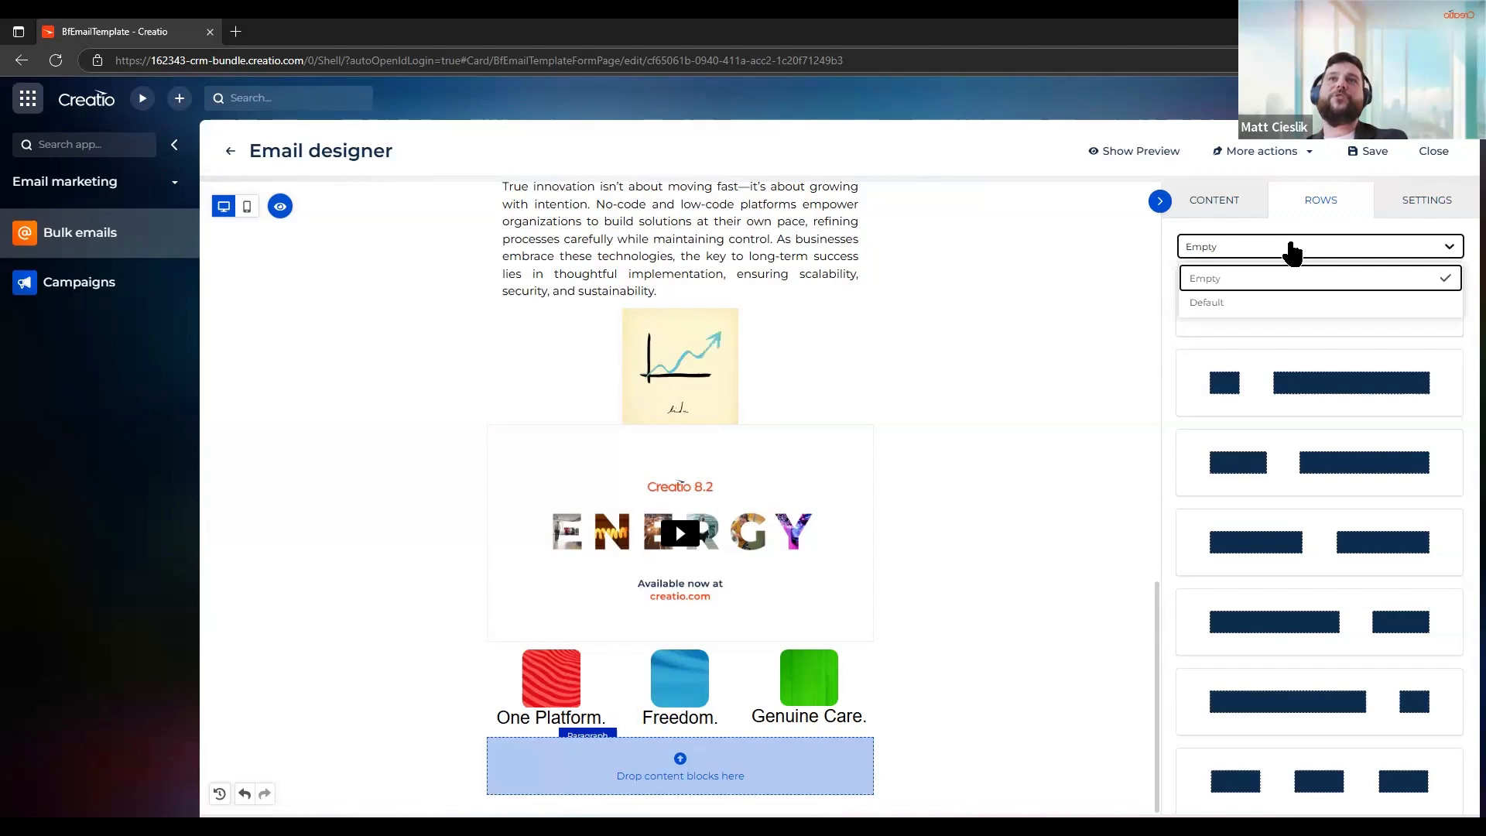
click(1289, 303)
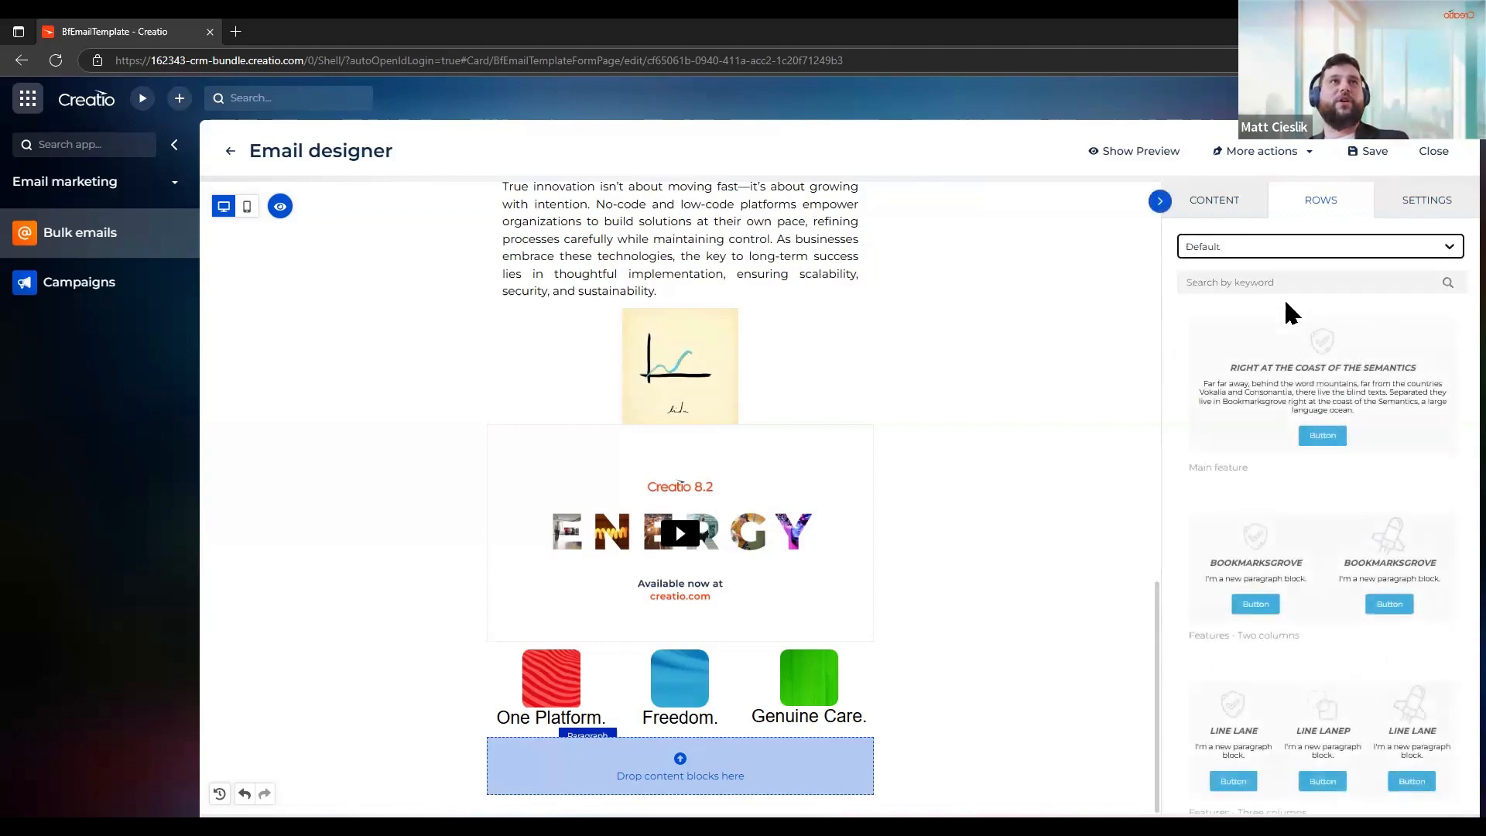
scroll(1354, 534, down, 8)
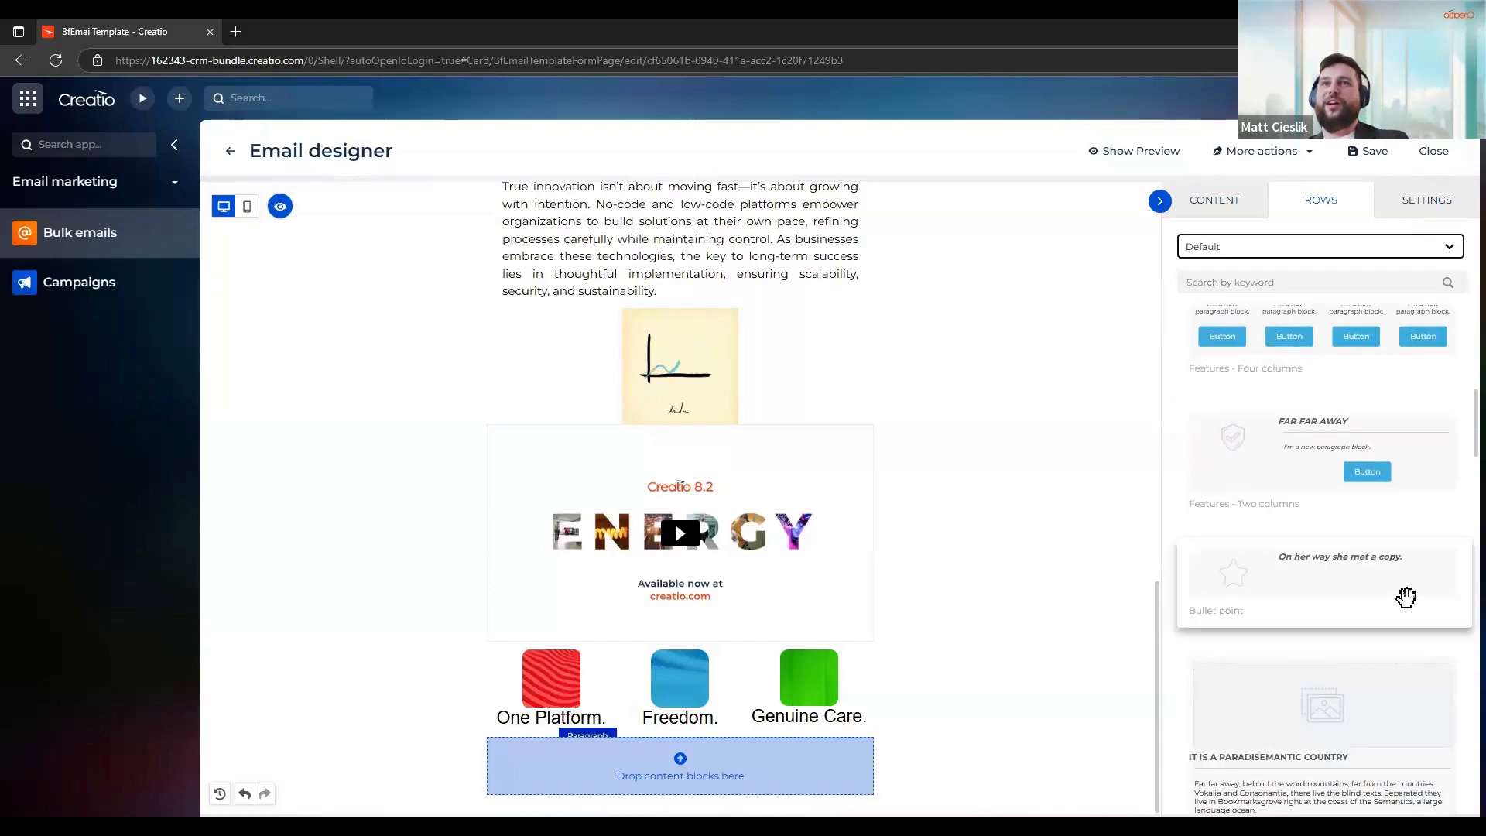
scroll(1405, 596, down, 10)
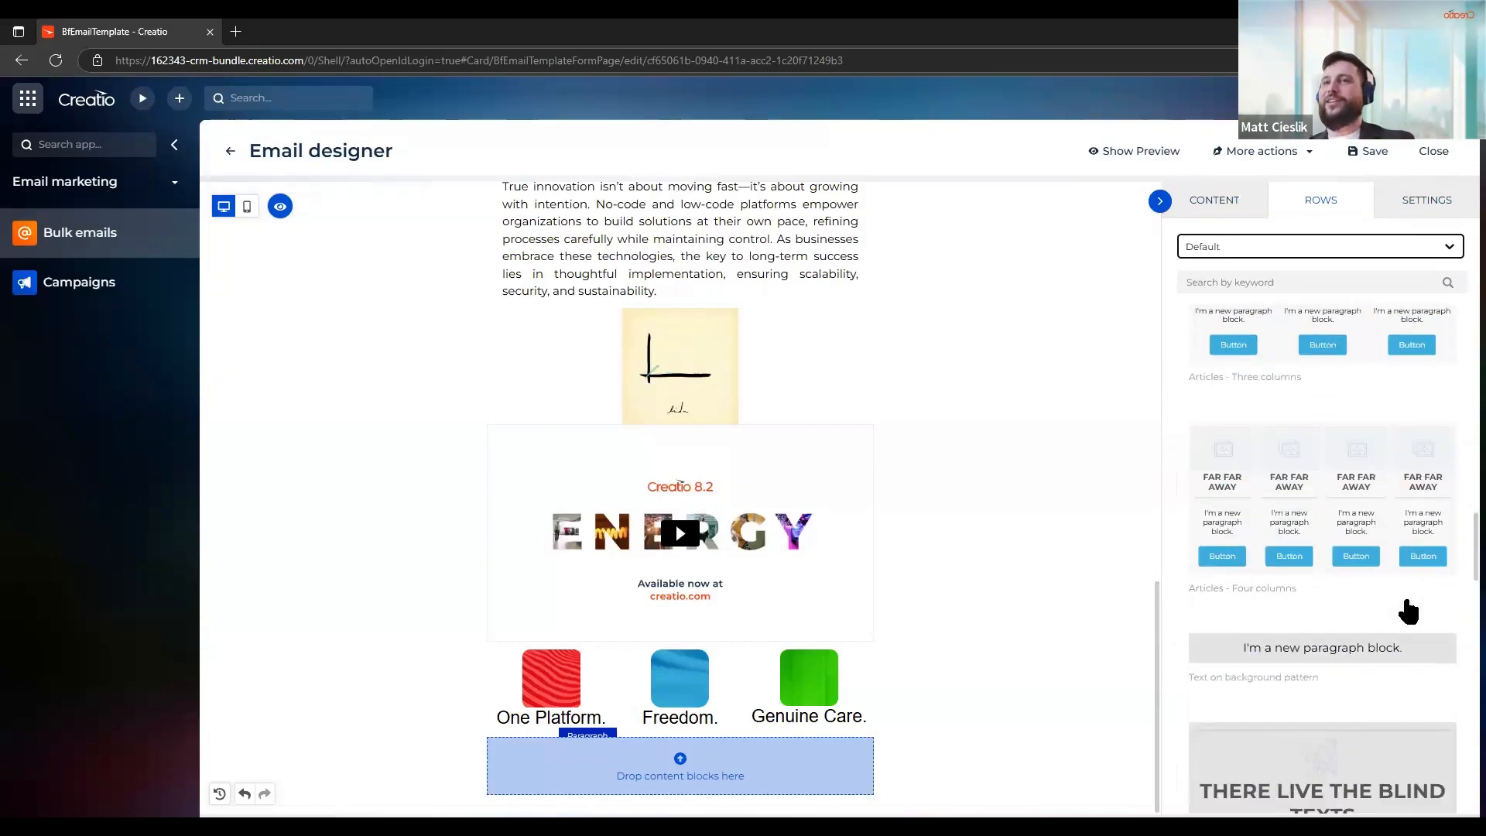
scroll(1407, 612, down, 12)
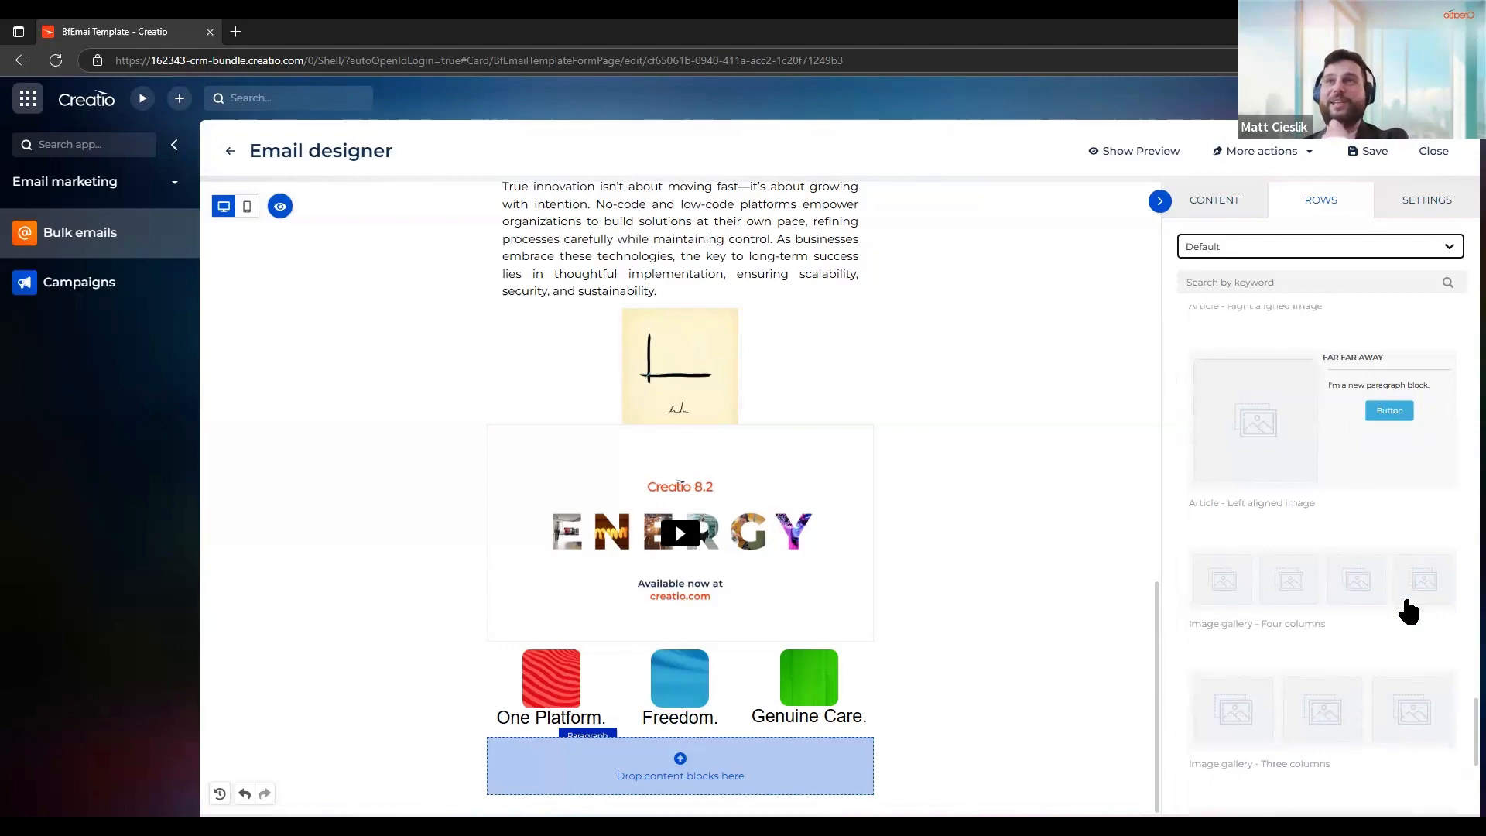
scroll(1407, 612, down, 5)
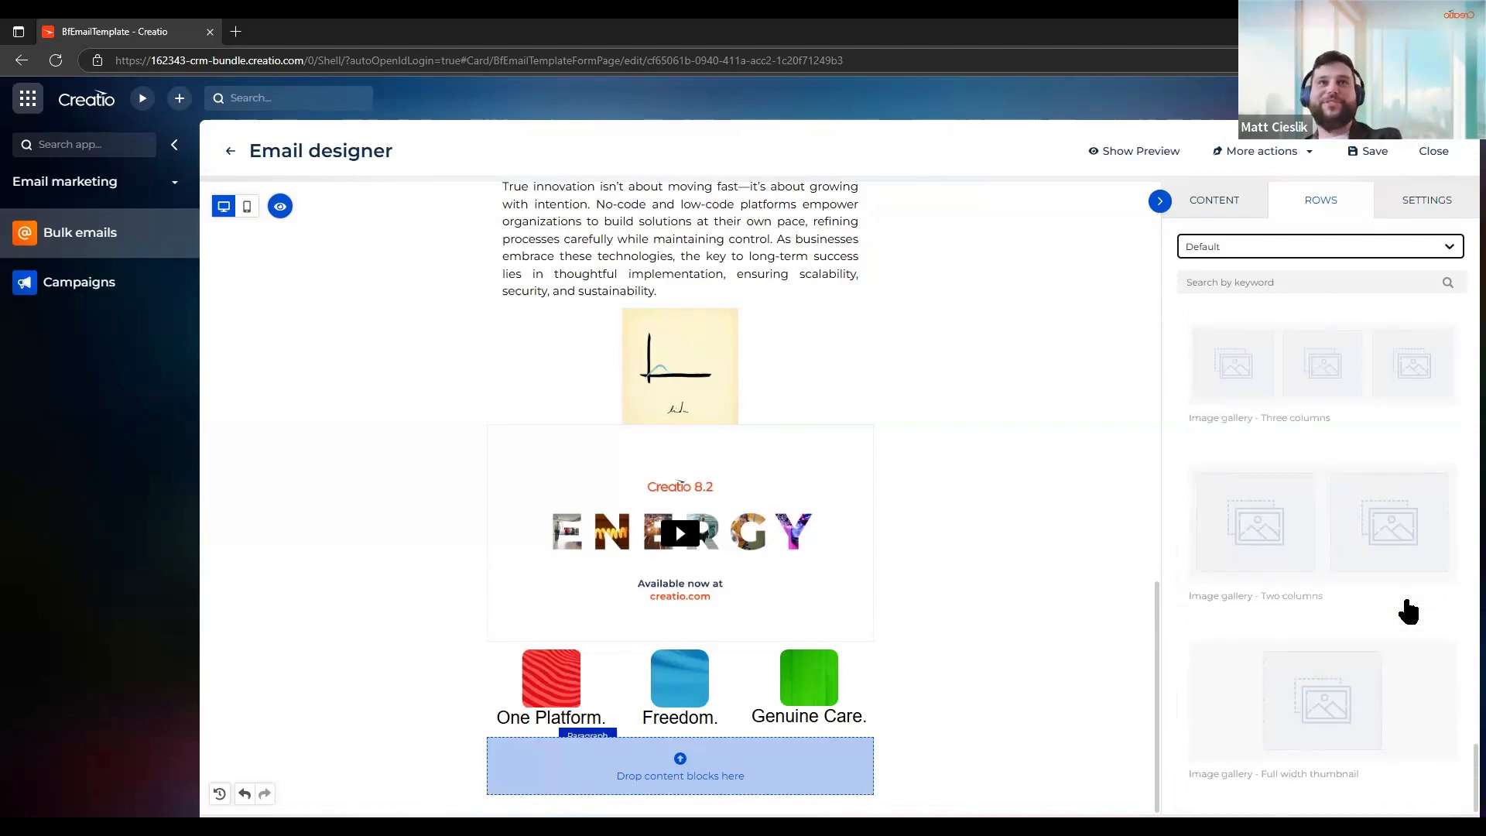
scroll(1408, 612, up, 20)
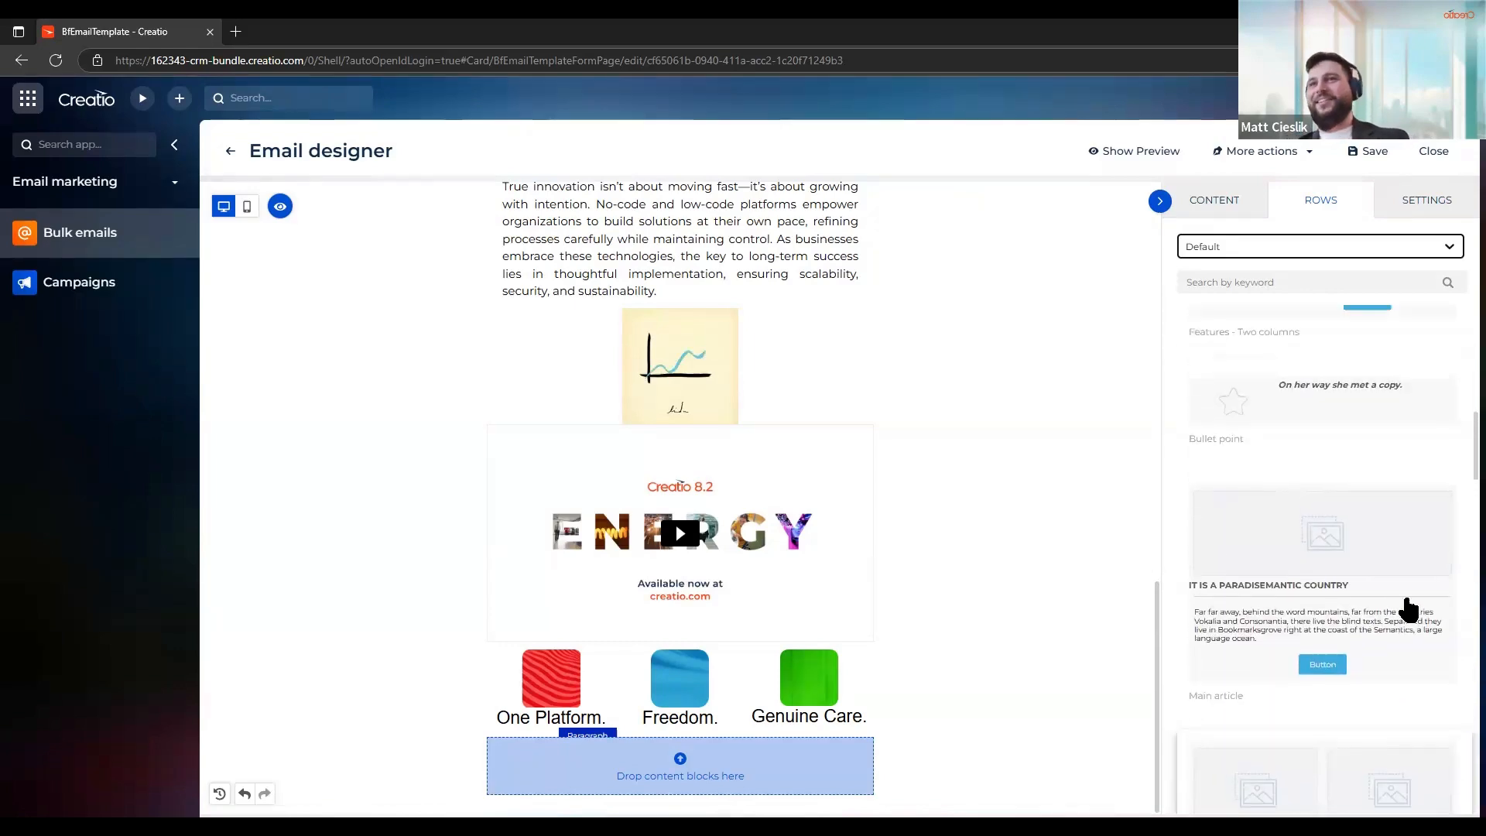
scroll(1407, 608, up, 10)
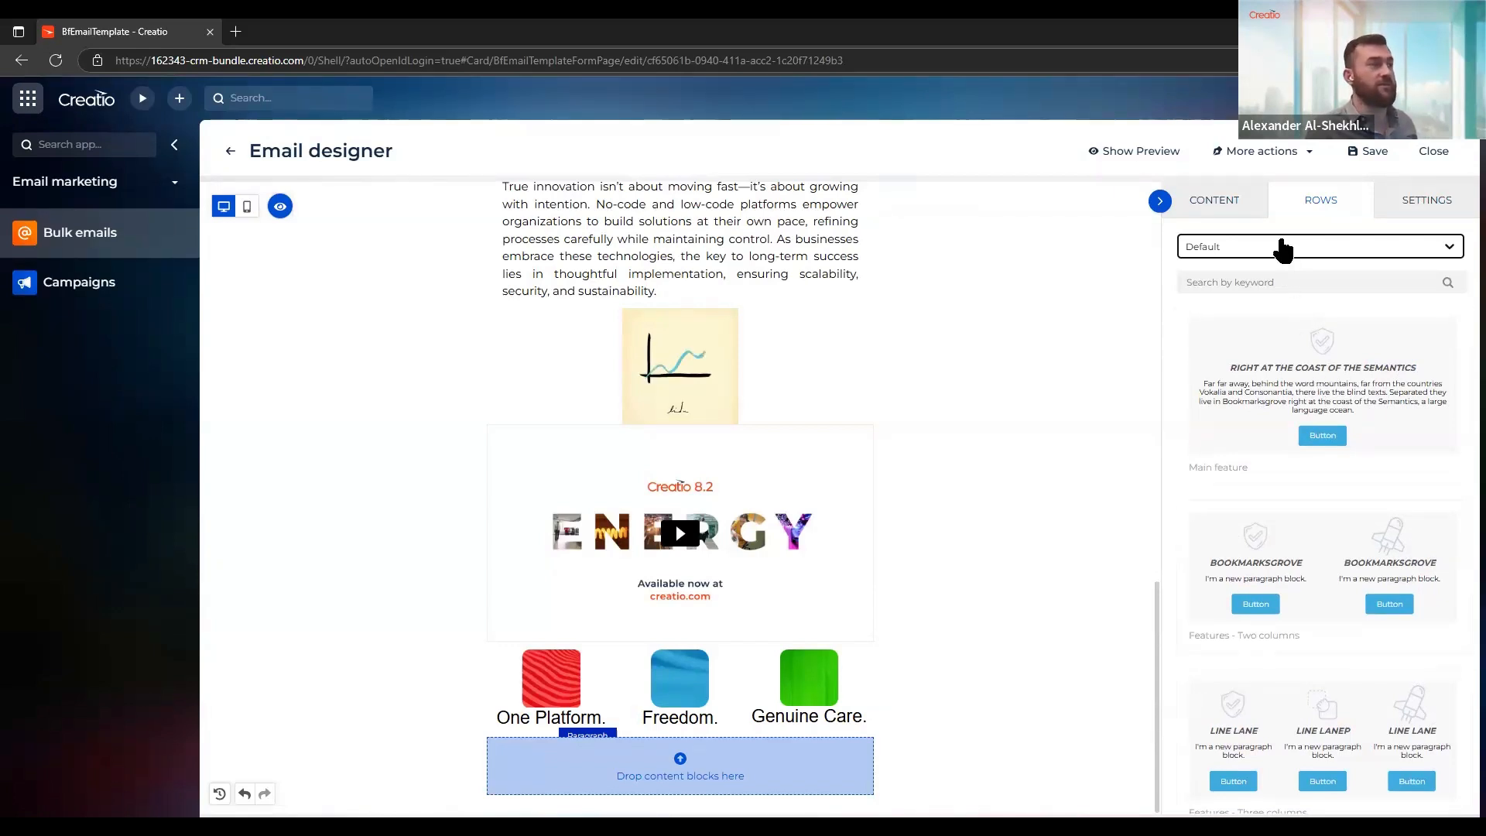
click(1281, 249)
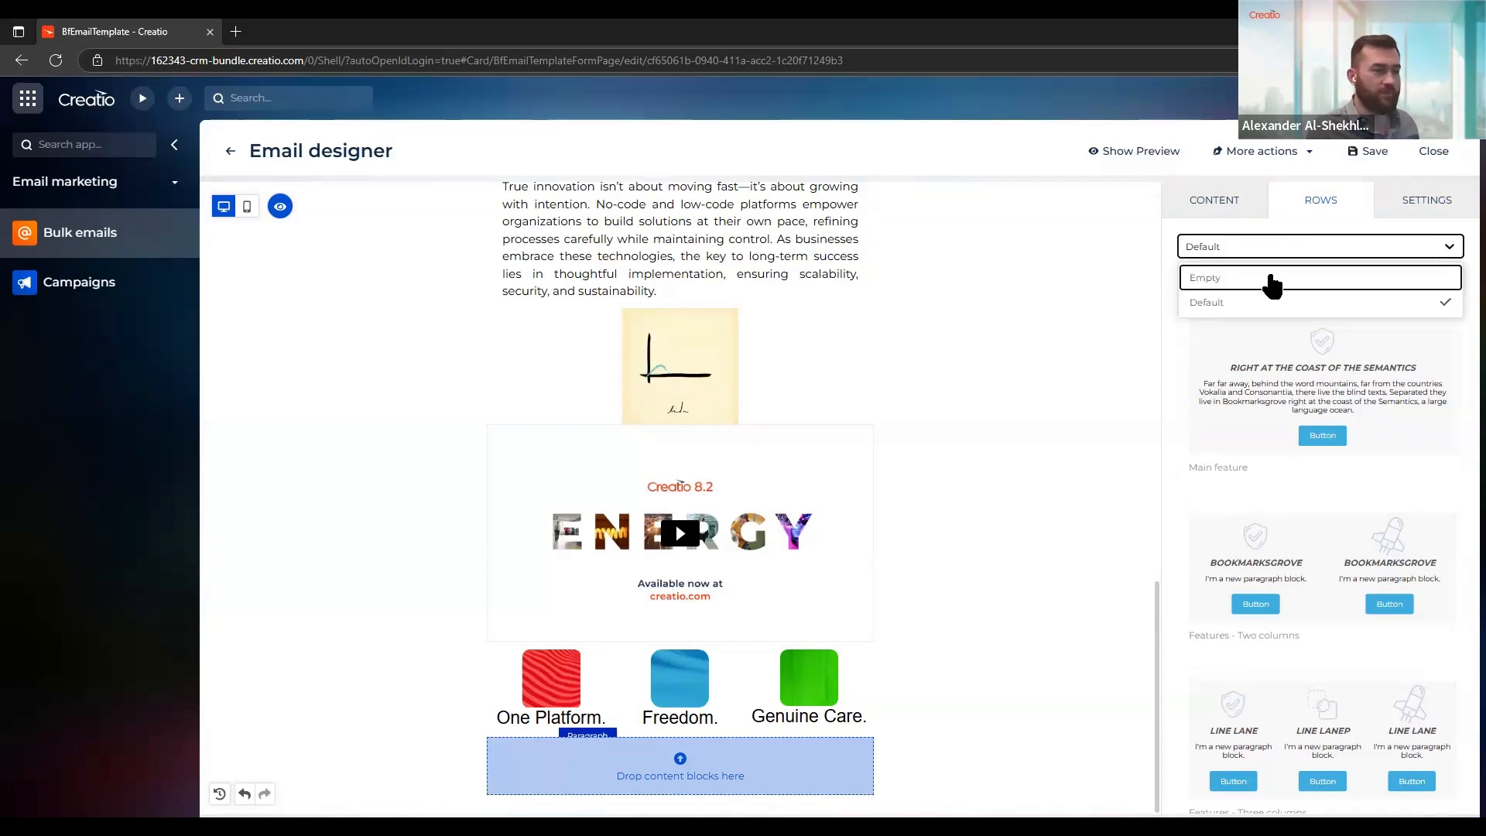
click(1271, 280)
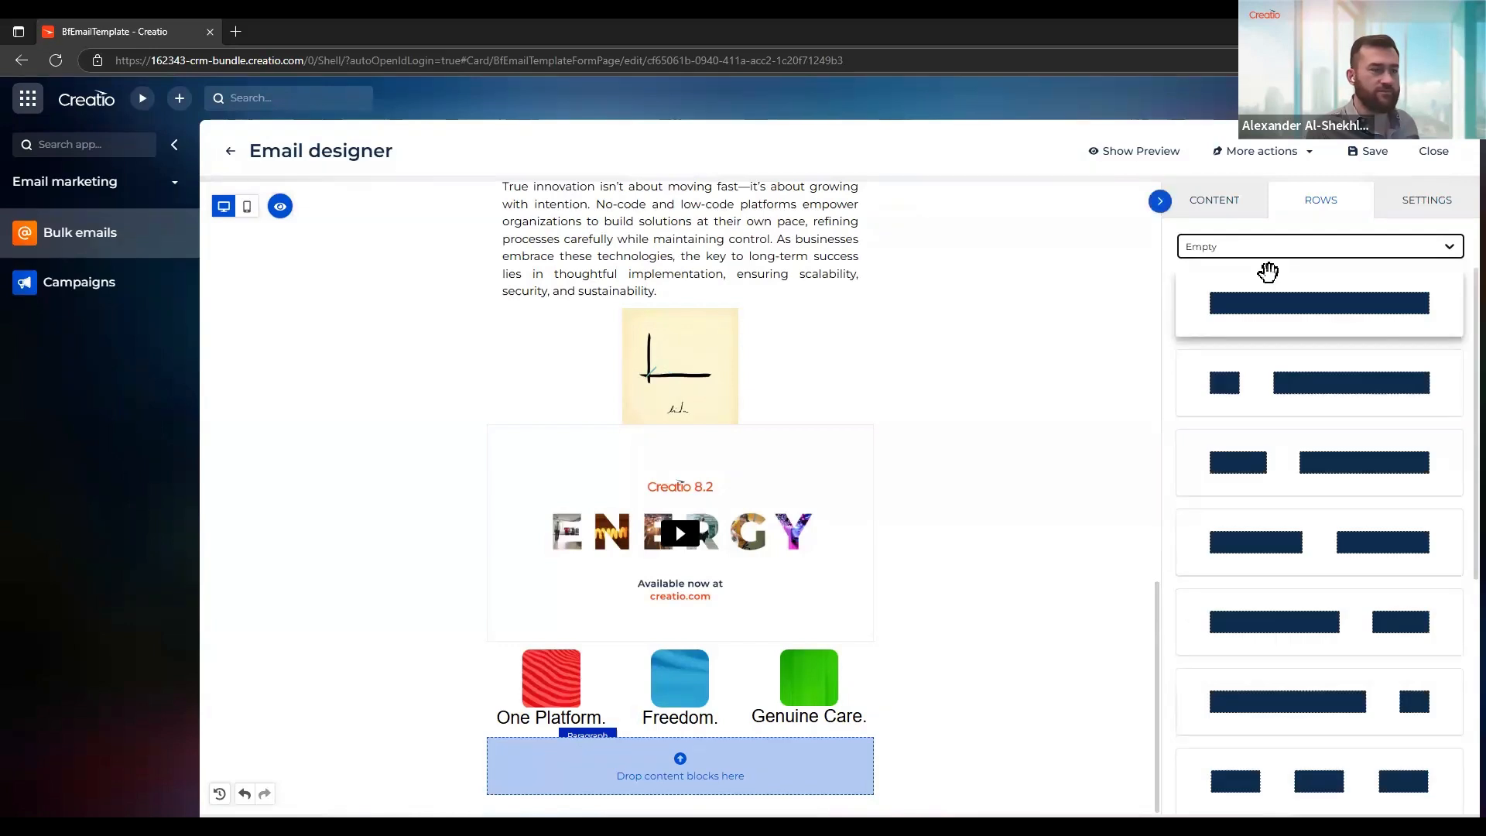
Place an Image block in the empty row beneath the three captions
click(1226, 217)
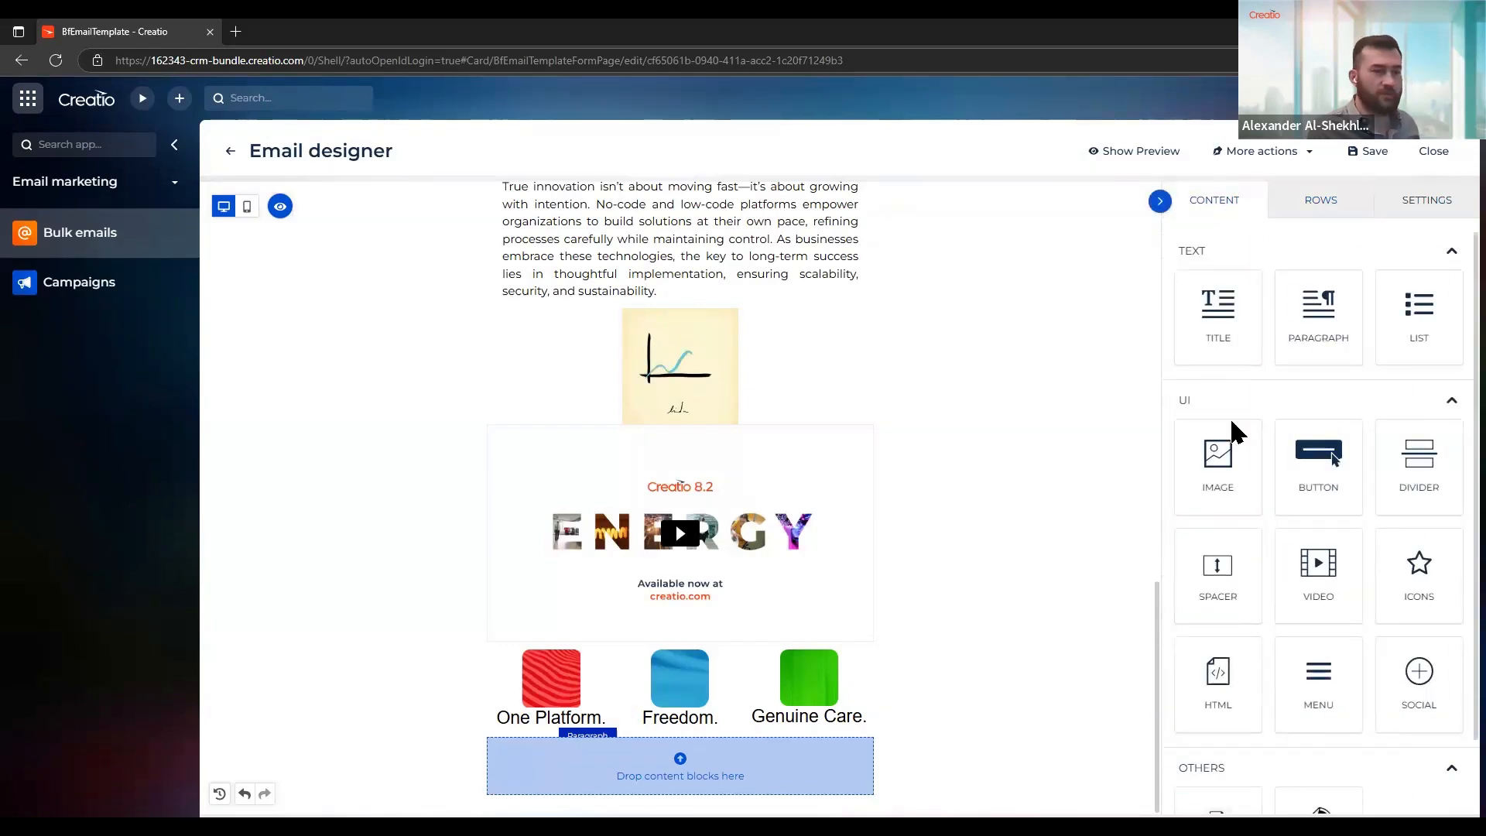
drag(1212, 455, 701, 783)
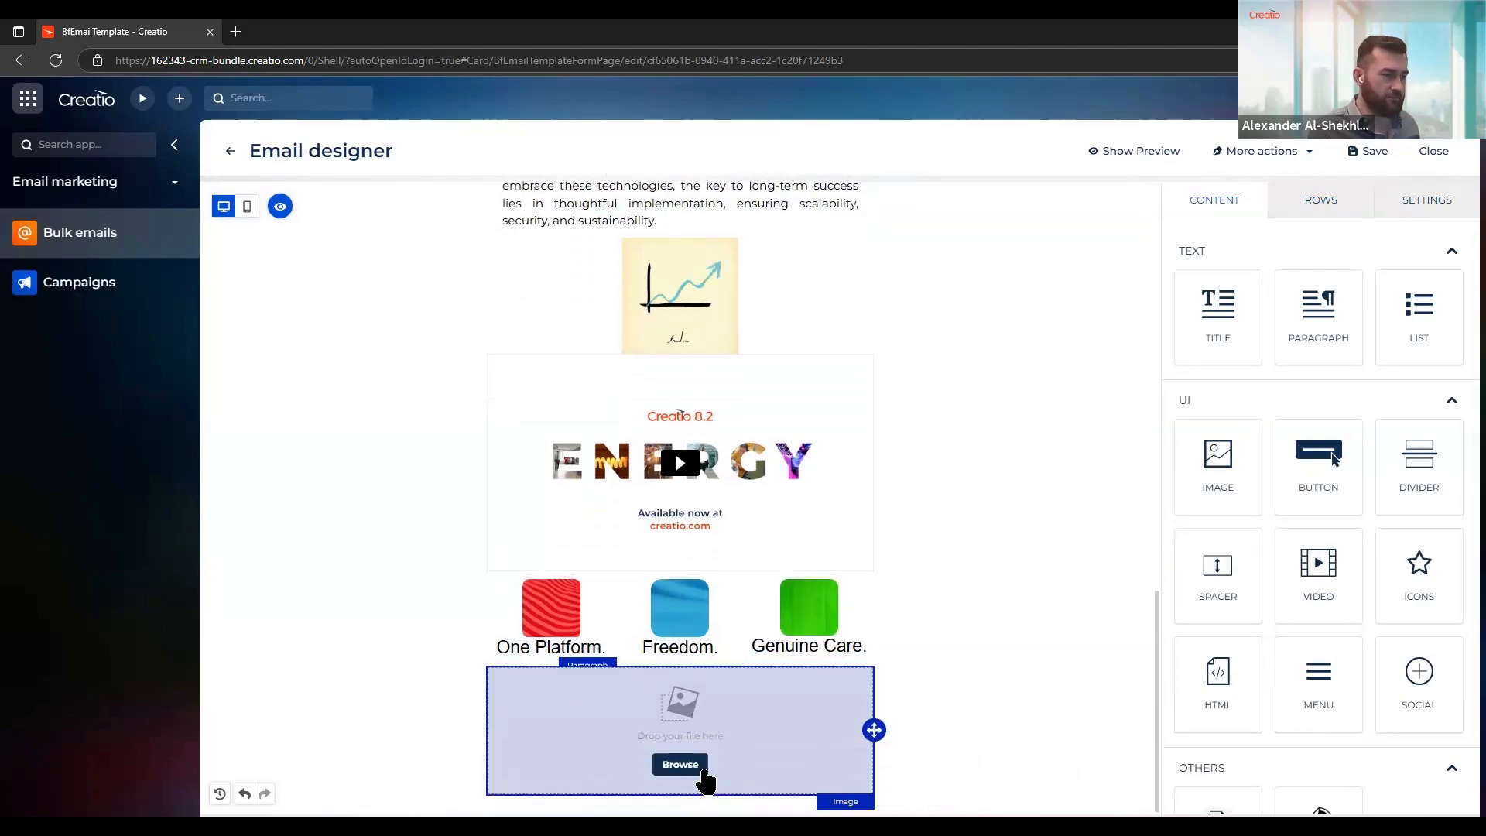
Insert Creatio_logo.png from the file manager's root folder into the image block beneath the three captions
click(681, 766)
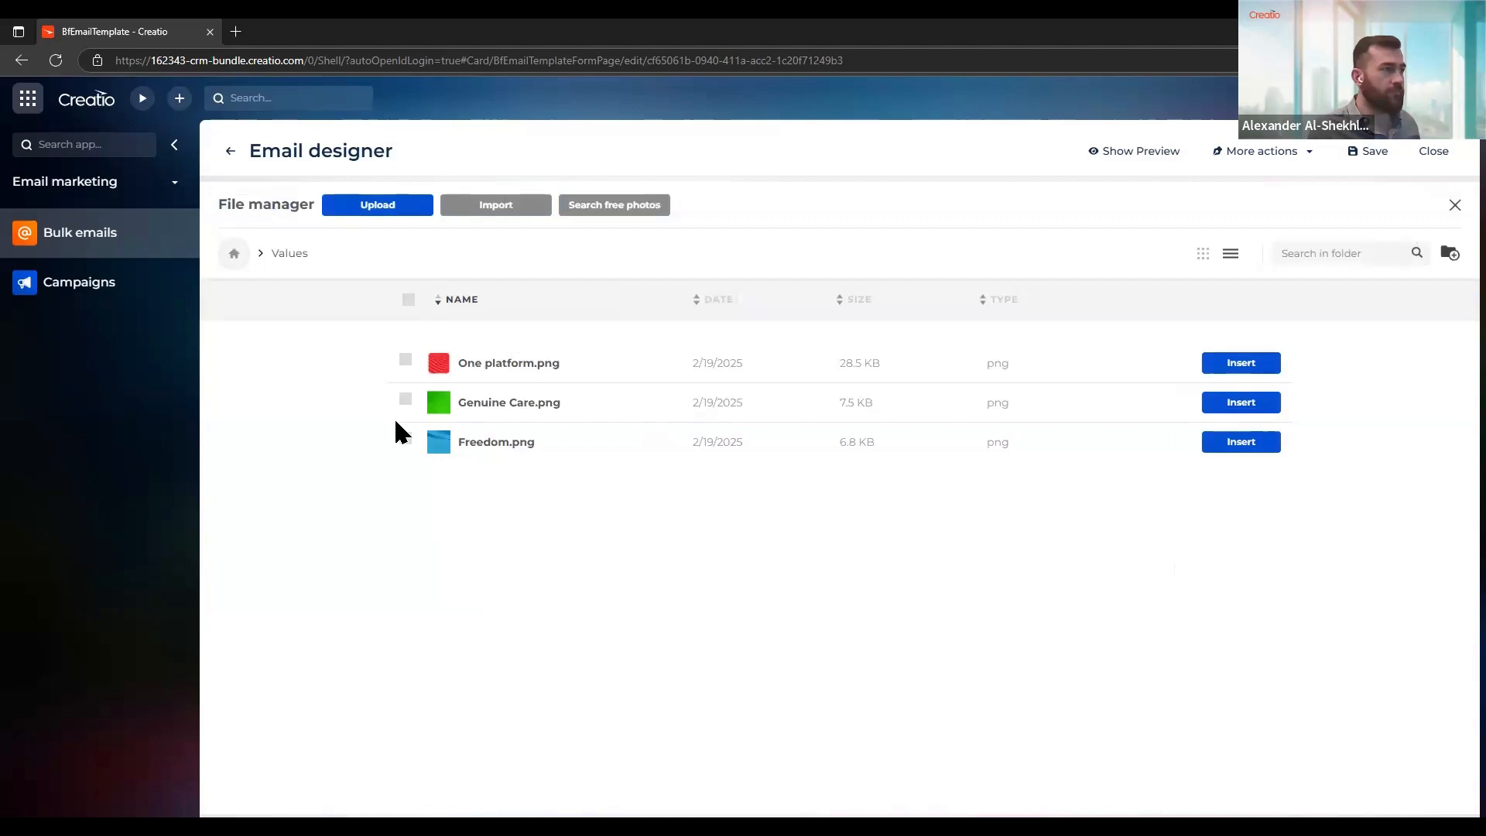
click(233, 256)
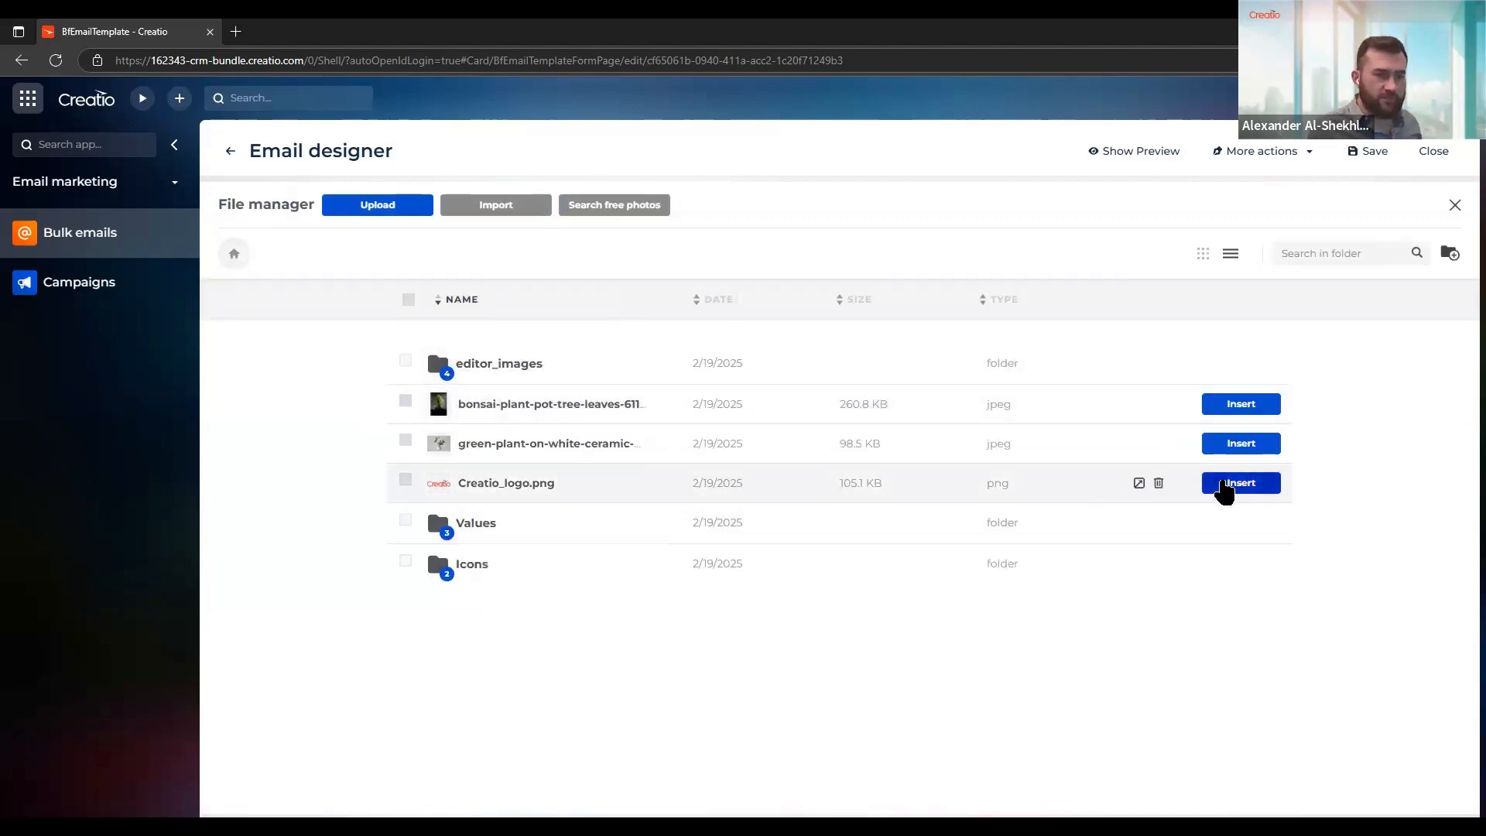
click(1240, 482)
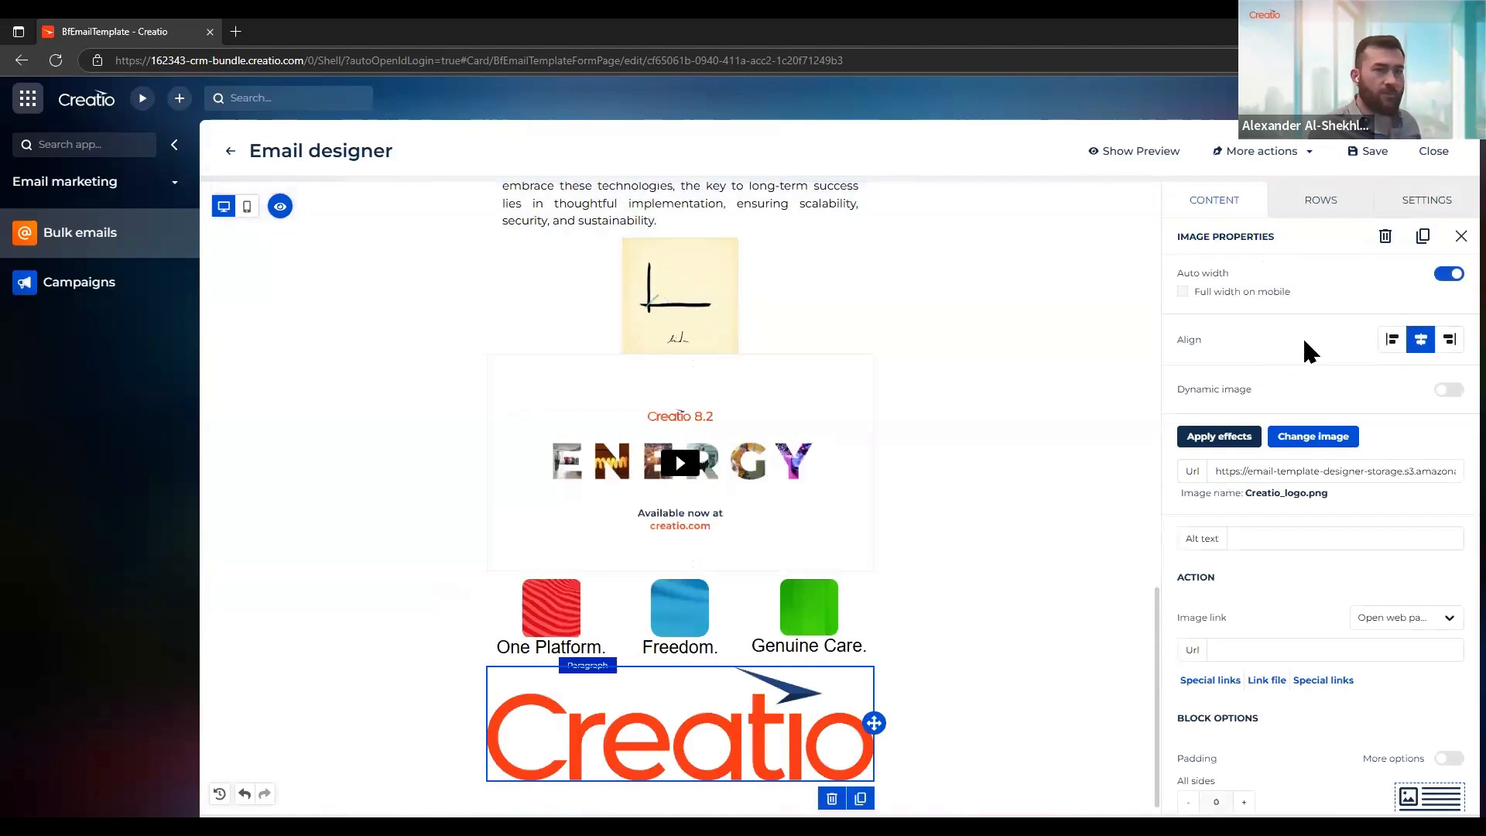
Turn off auto width for the Creatio logo, set its width to 30% and its padding on all sides to 20
click(1451, 276)
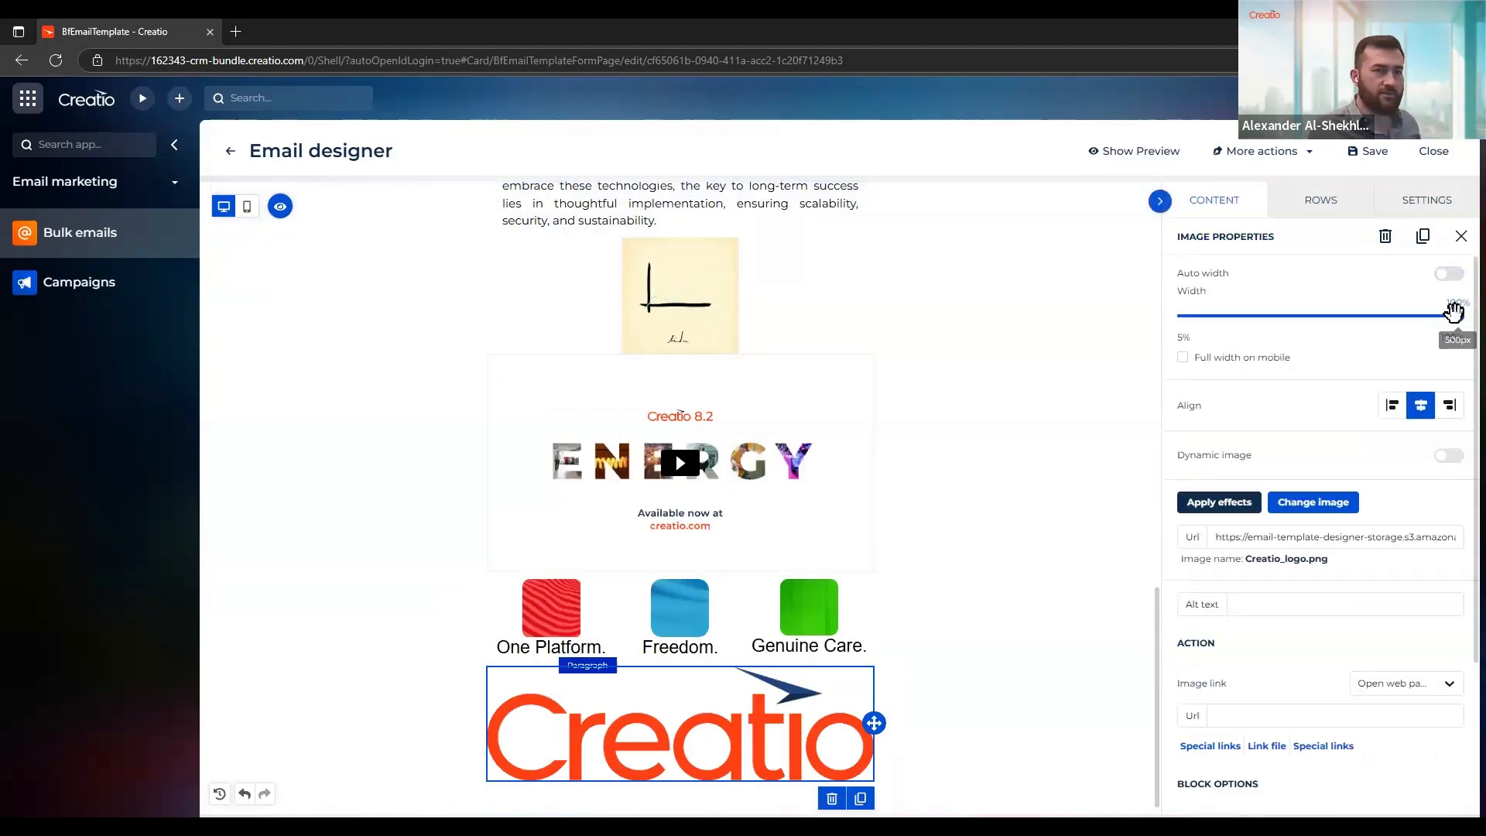
drag(1449, 315, 1255, 331)
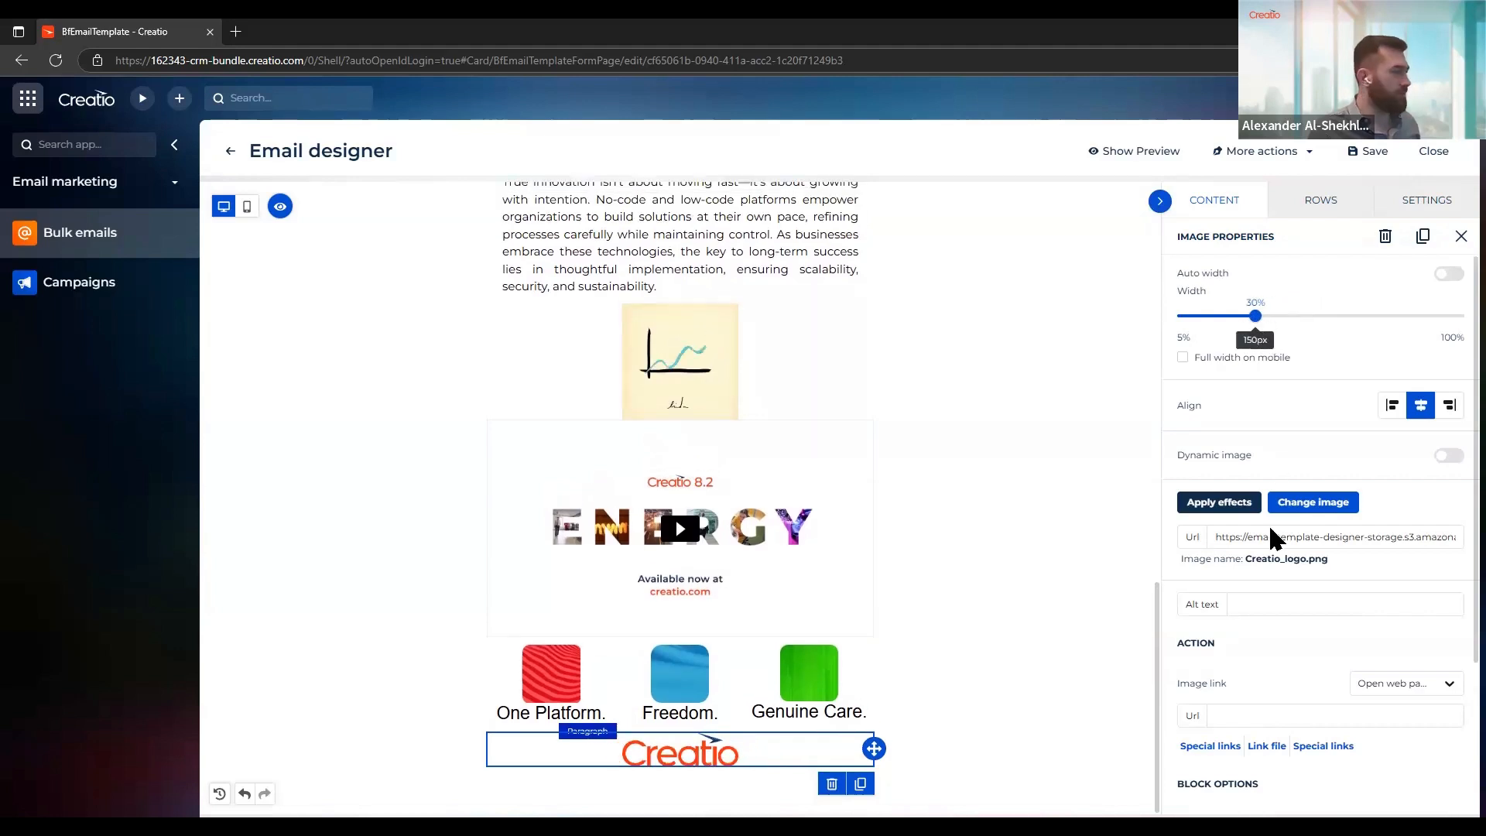
scroll(1273, 572, down, 3)
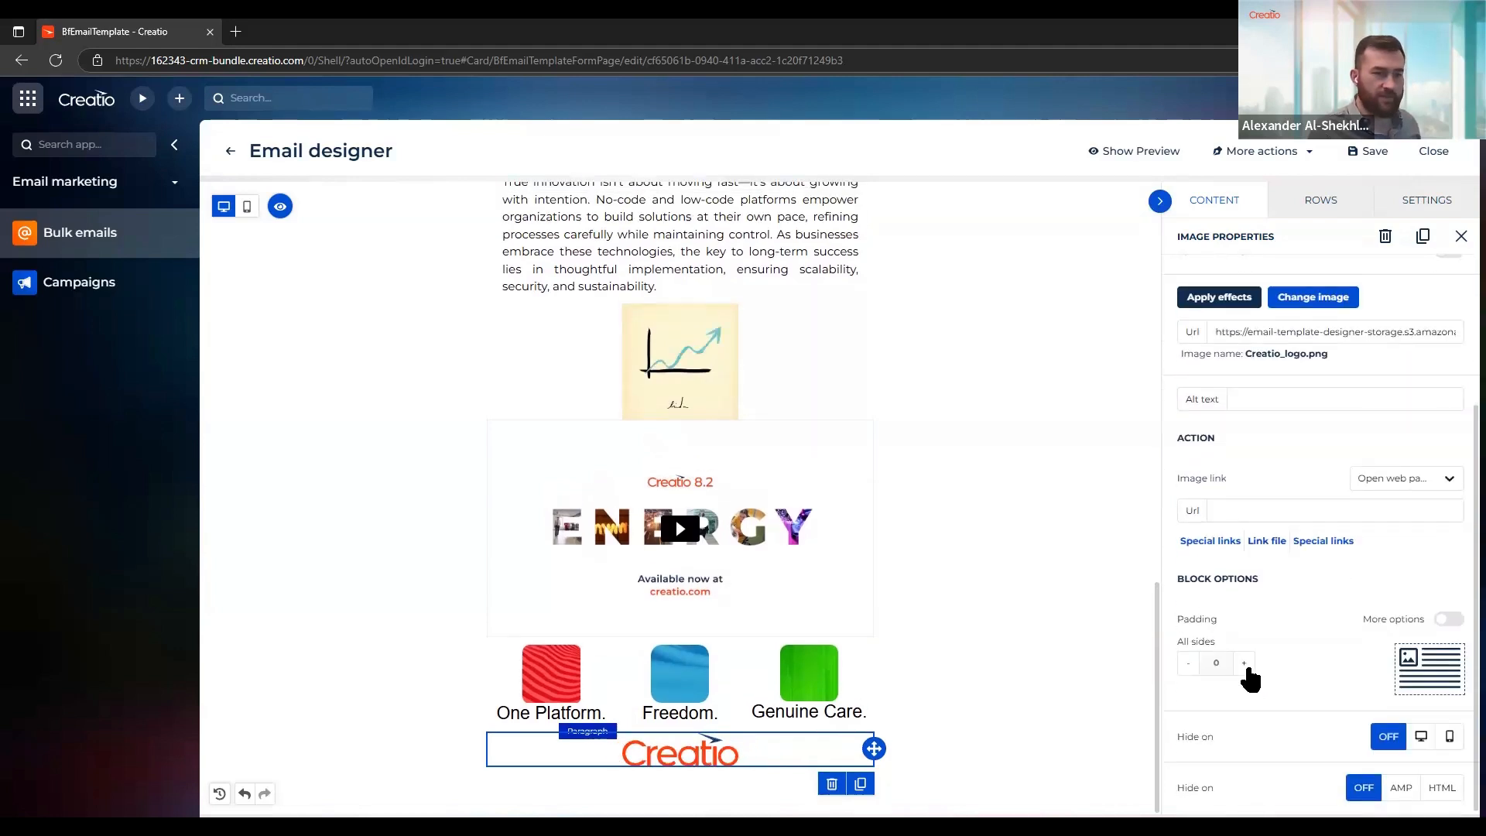
click(1244, 664)
click(1243, 663)
click(1243, 664)
click(1243, 663)
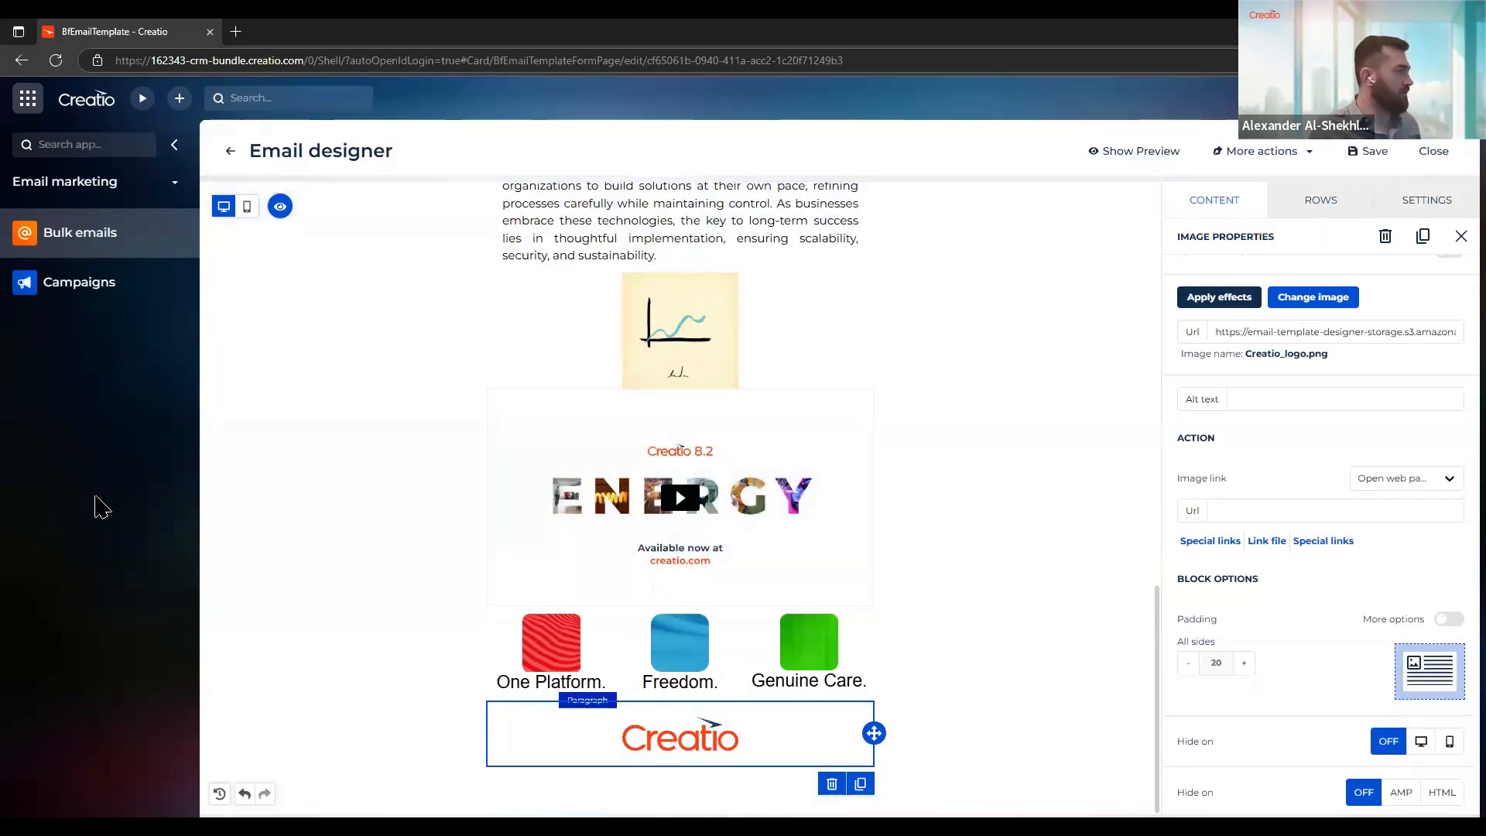
Add an empty row with two equal columns beneath the Creatio logo
click(1314, 200)
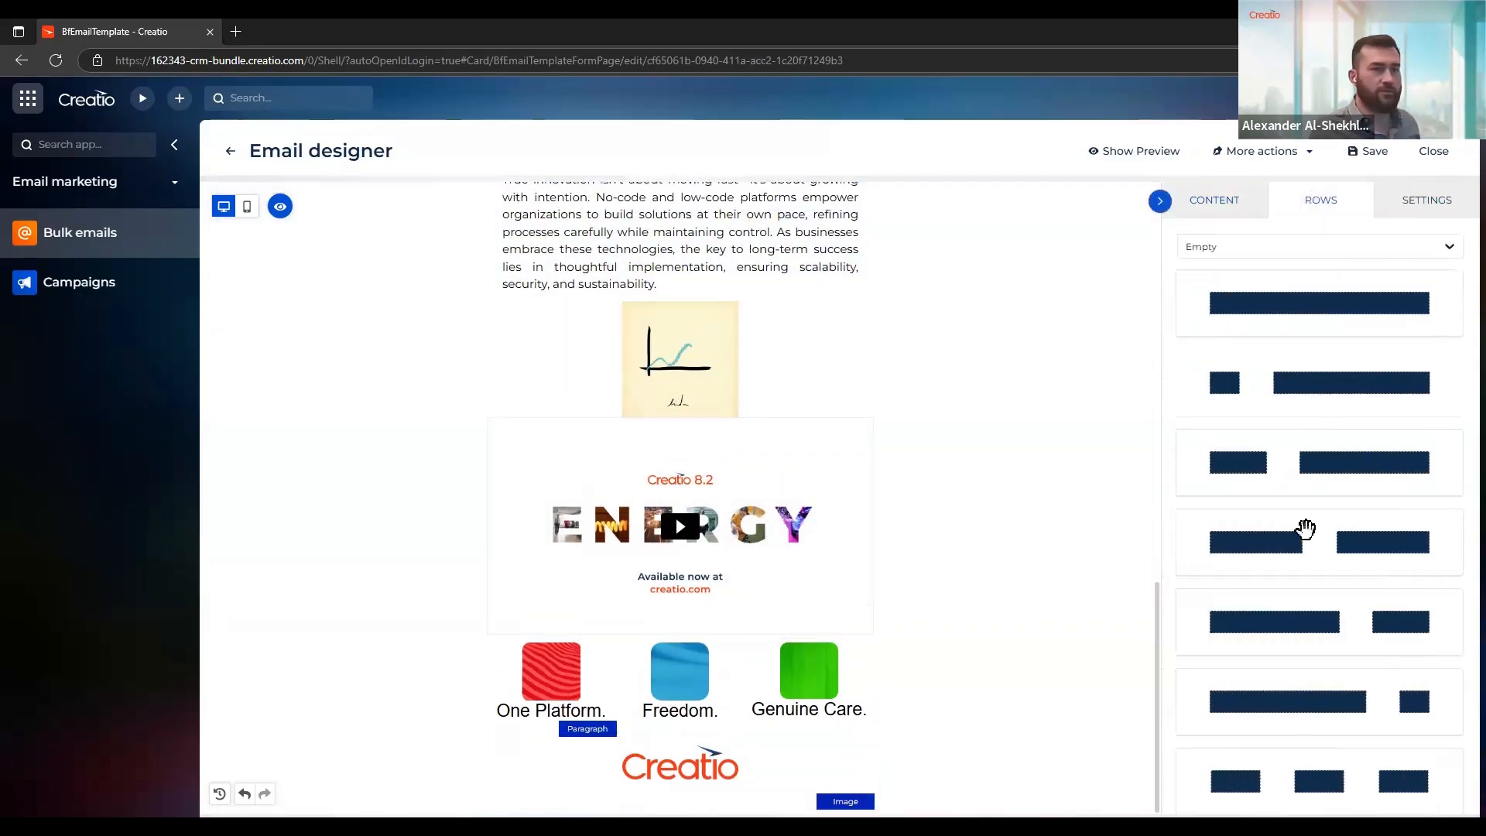
scroll(1305, 529, down, 5)
scroll(1307, 532, up, 4)
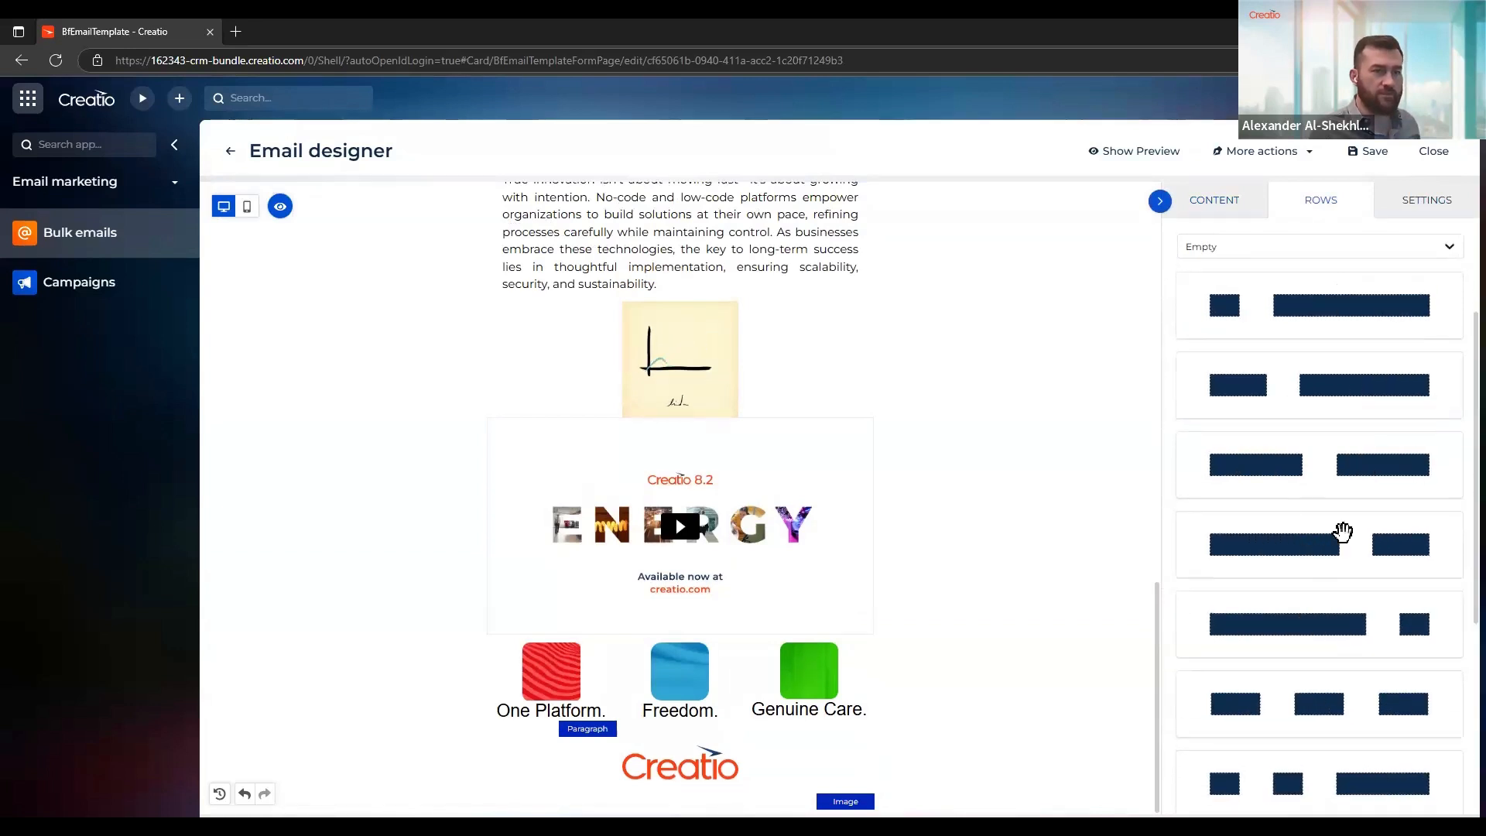
drag(1289, 476, 665, 801)
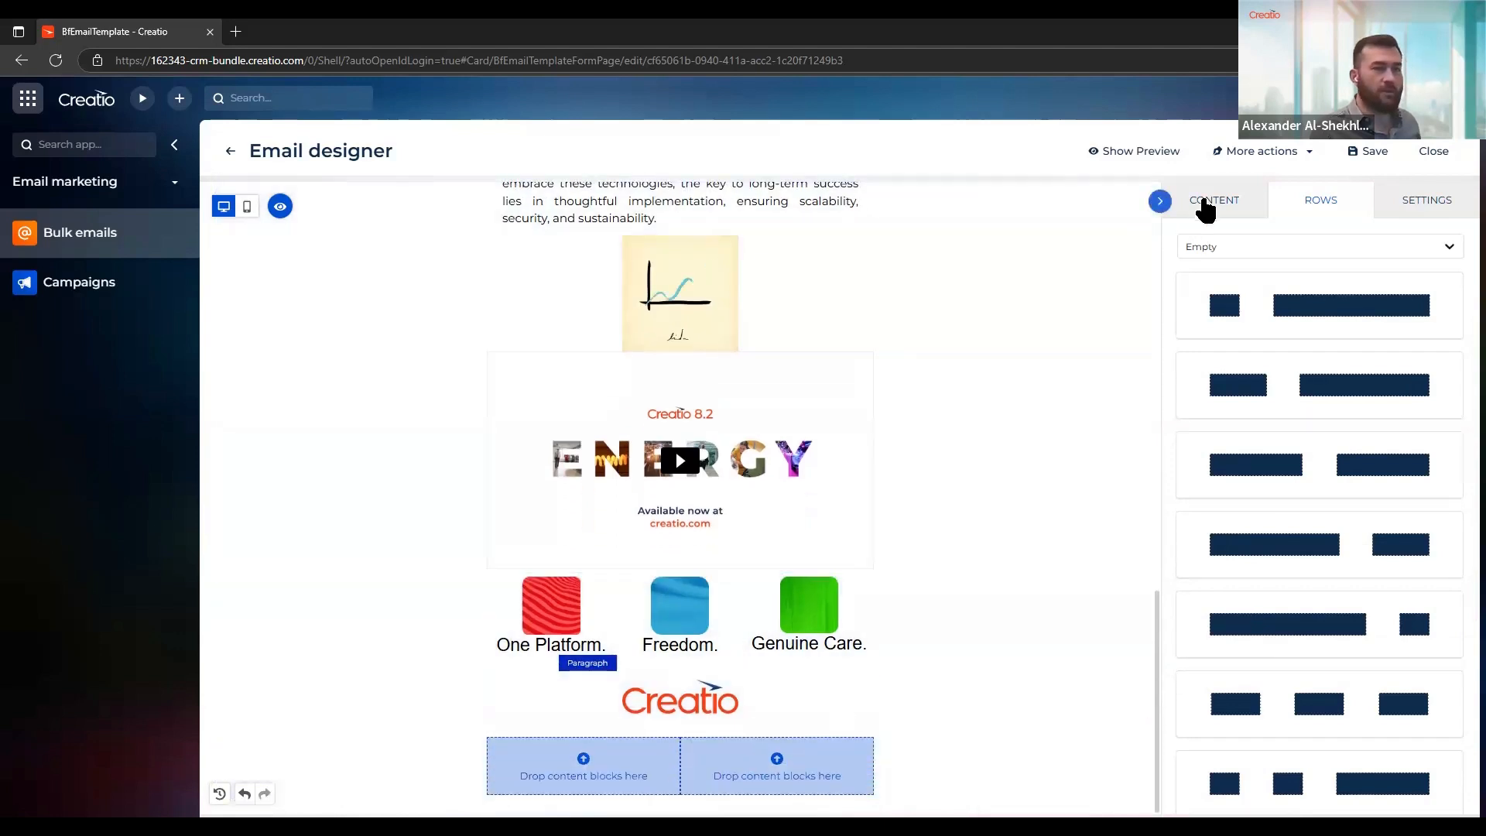
Place an Icons block in the new row's first column and a Paragraph block in its second column
click(1201, 207)
scroll(1288, 563, down, 1)
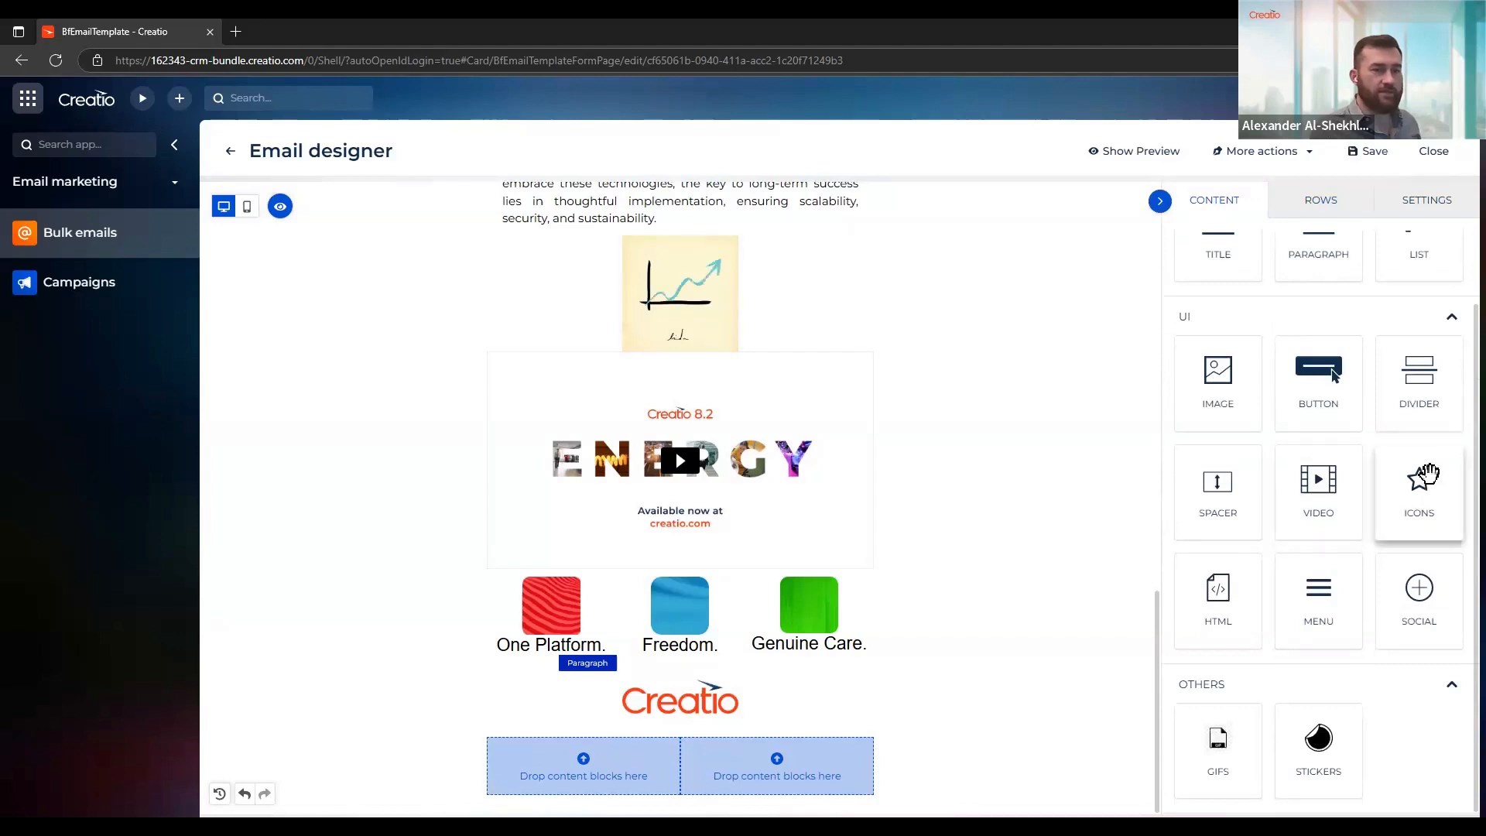
drag(1409, 495, 636, 779)
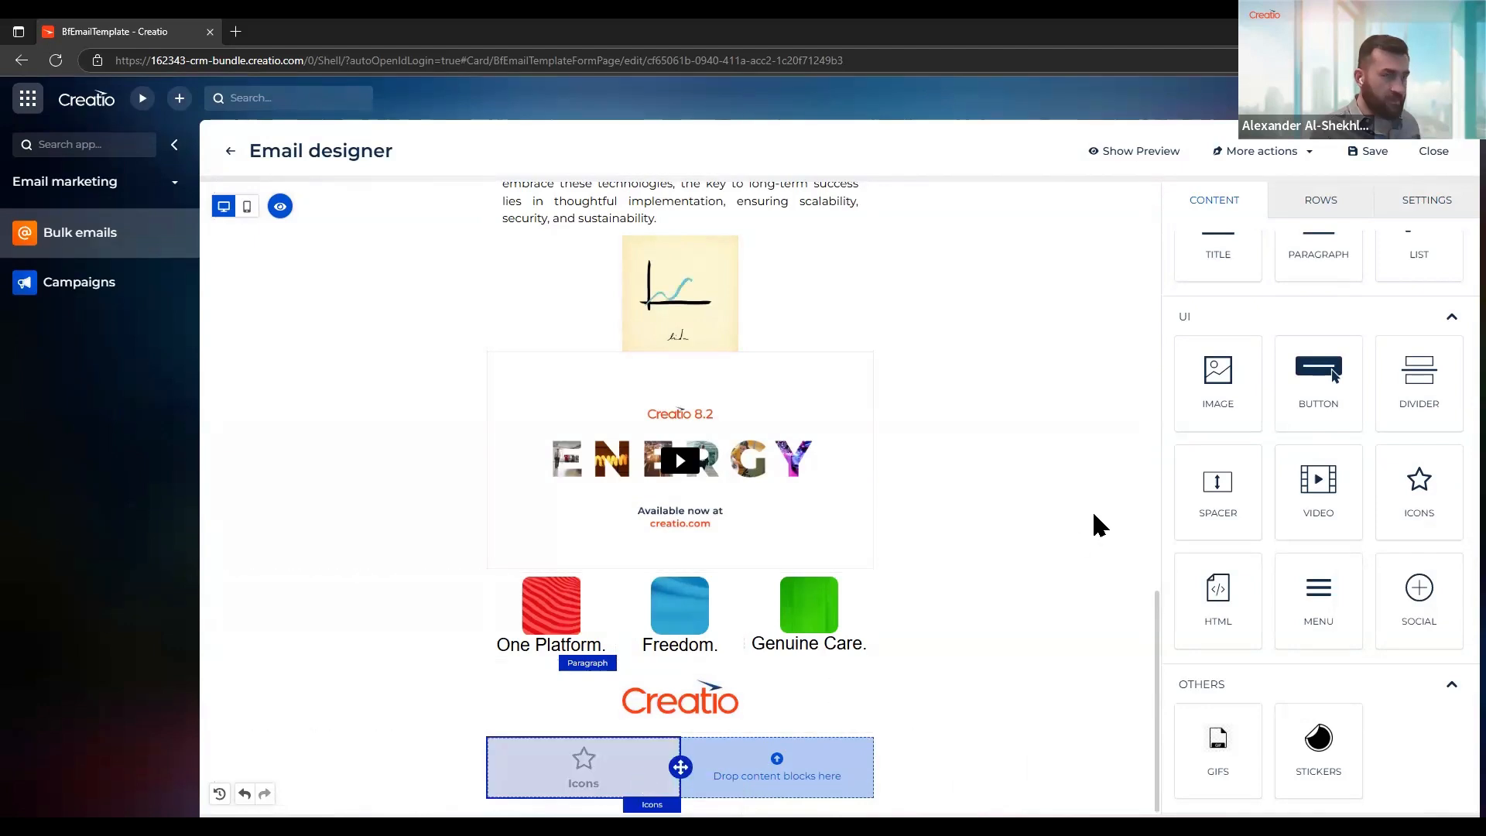
scroll(1295, 265, up, 1)
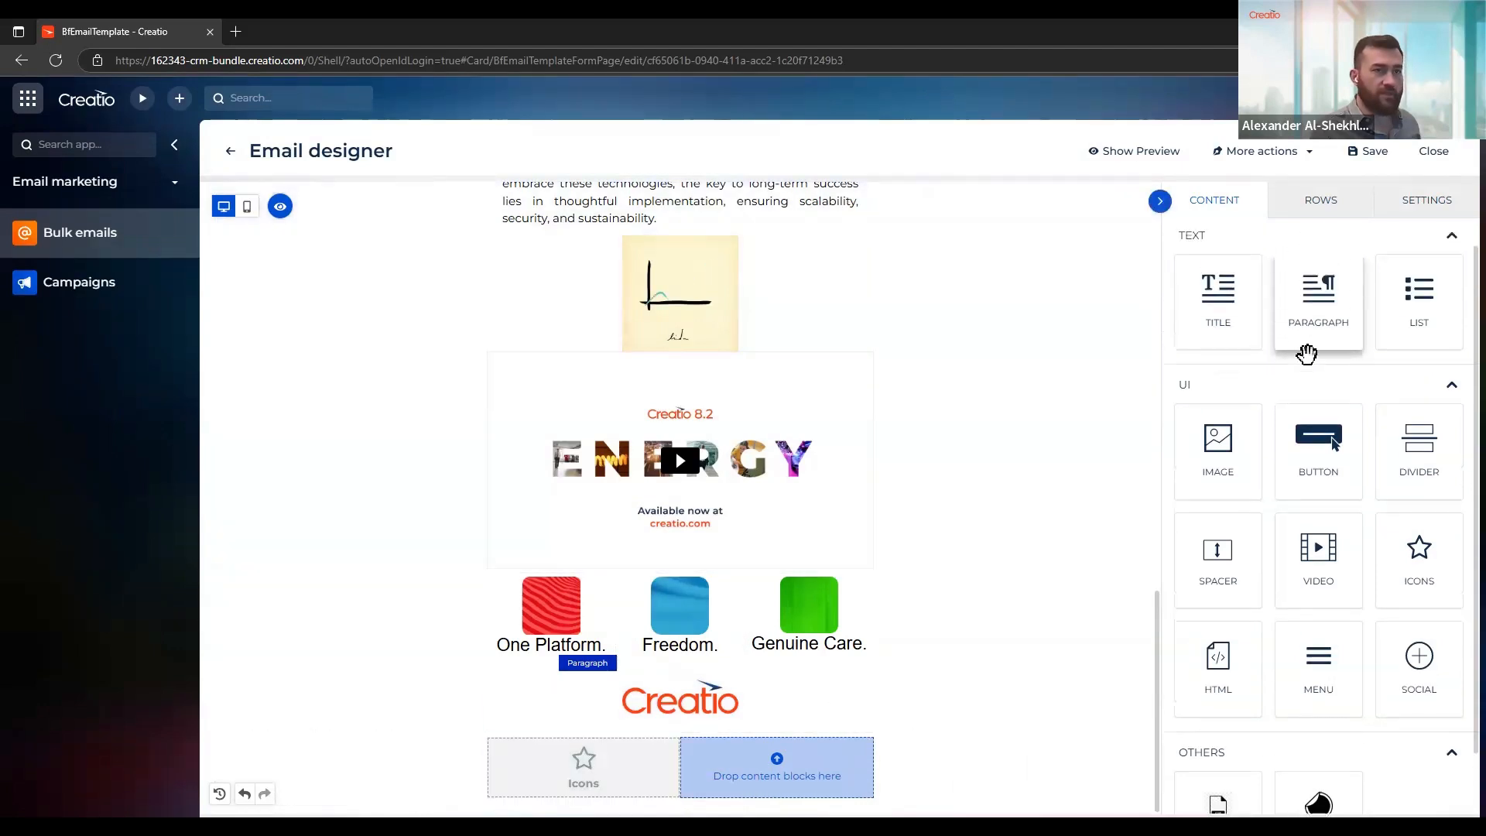
drag(1304, 338, 785, 793)
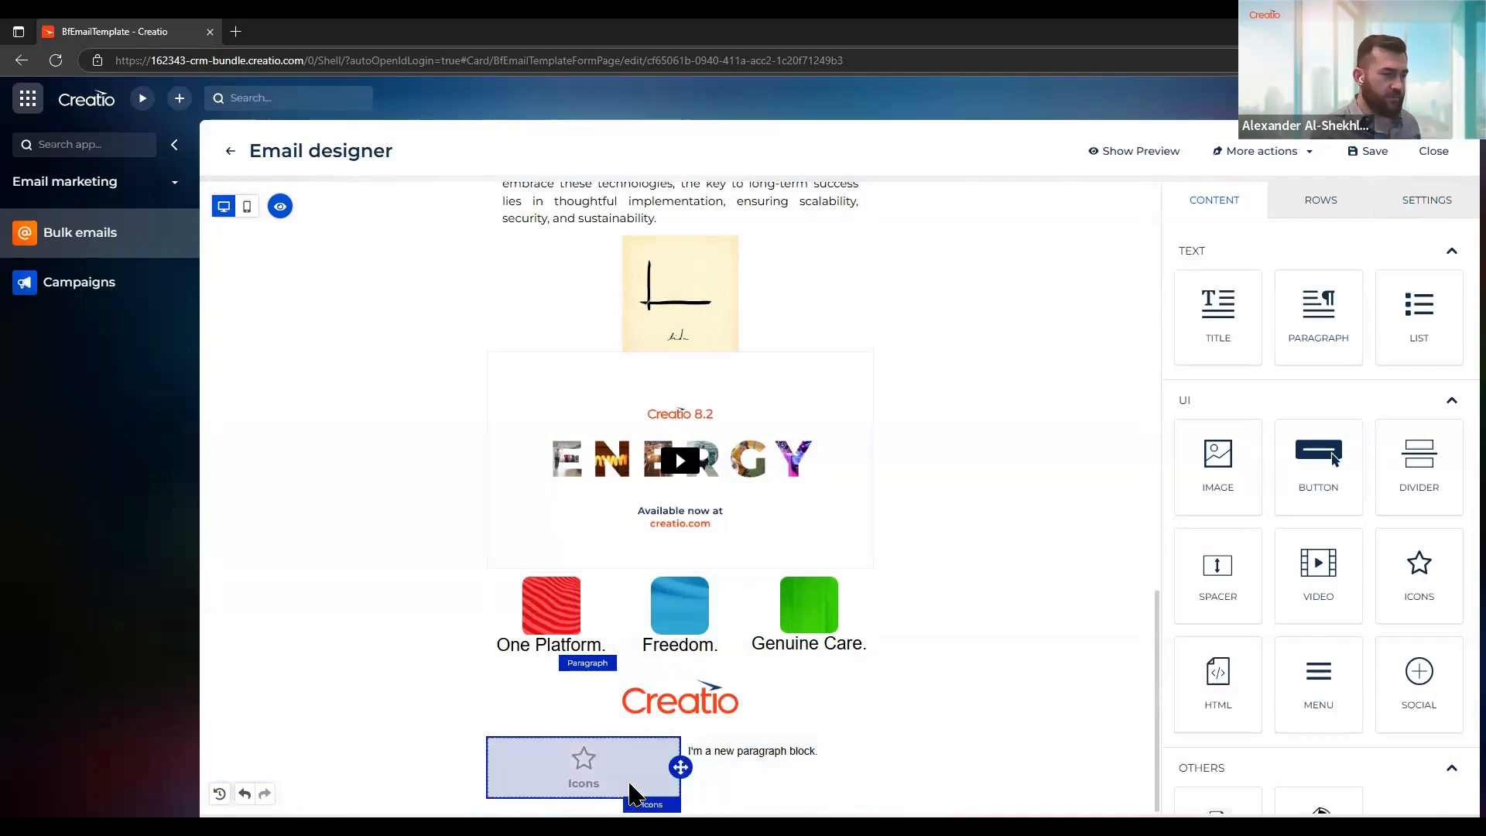
Add one icon to the Icons block's collection
click(633, 790)
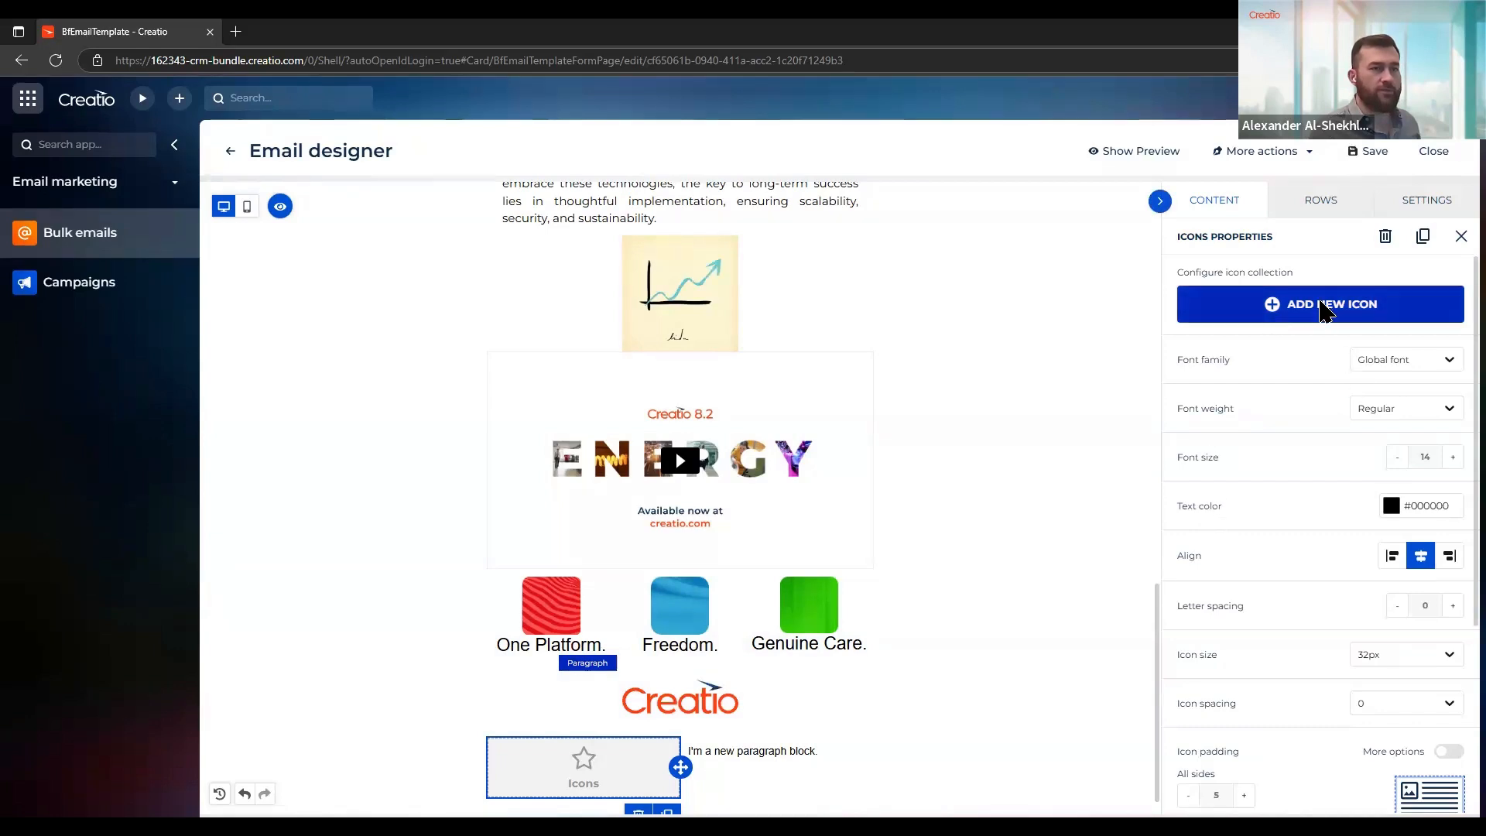
click(1326, 312)
click(1299, 390)
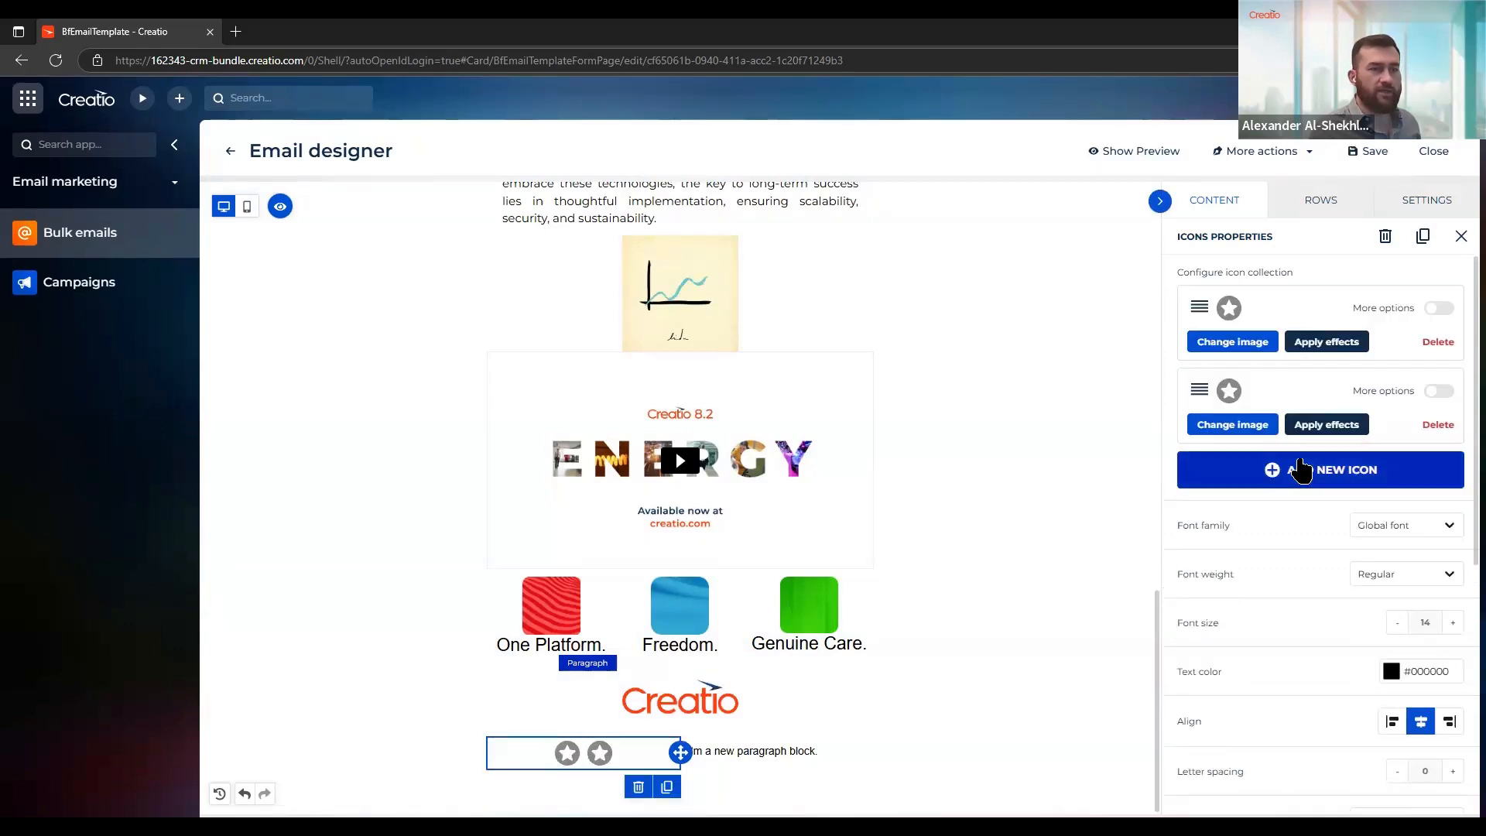
click(1303, 488)
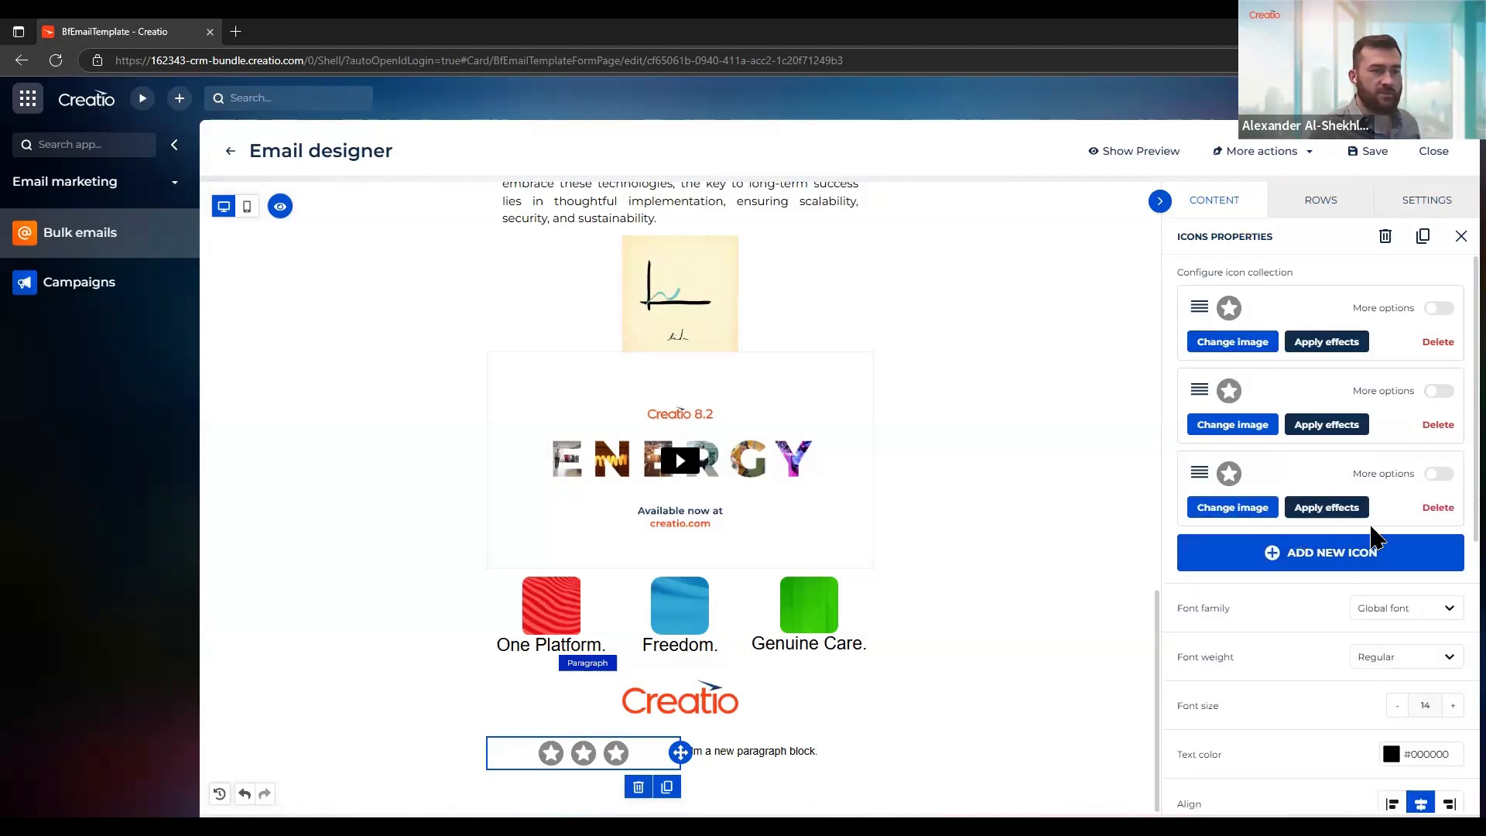
click(1436, 508)
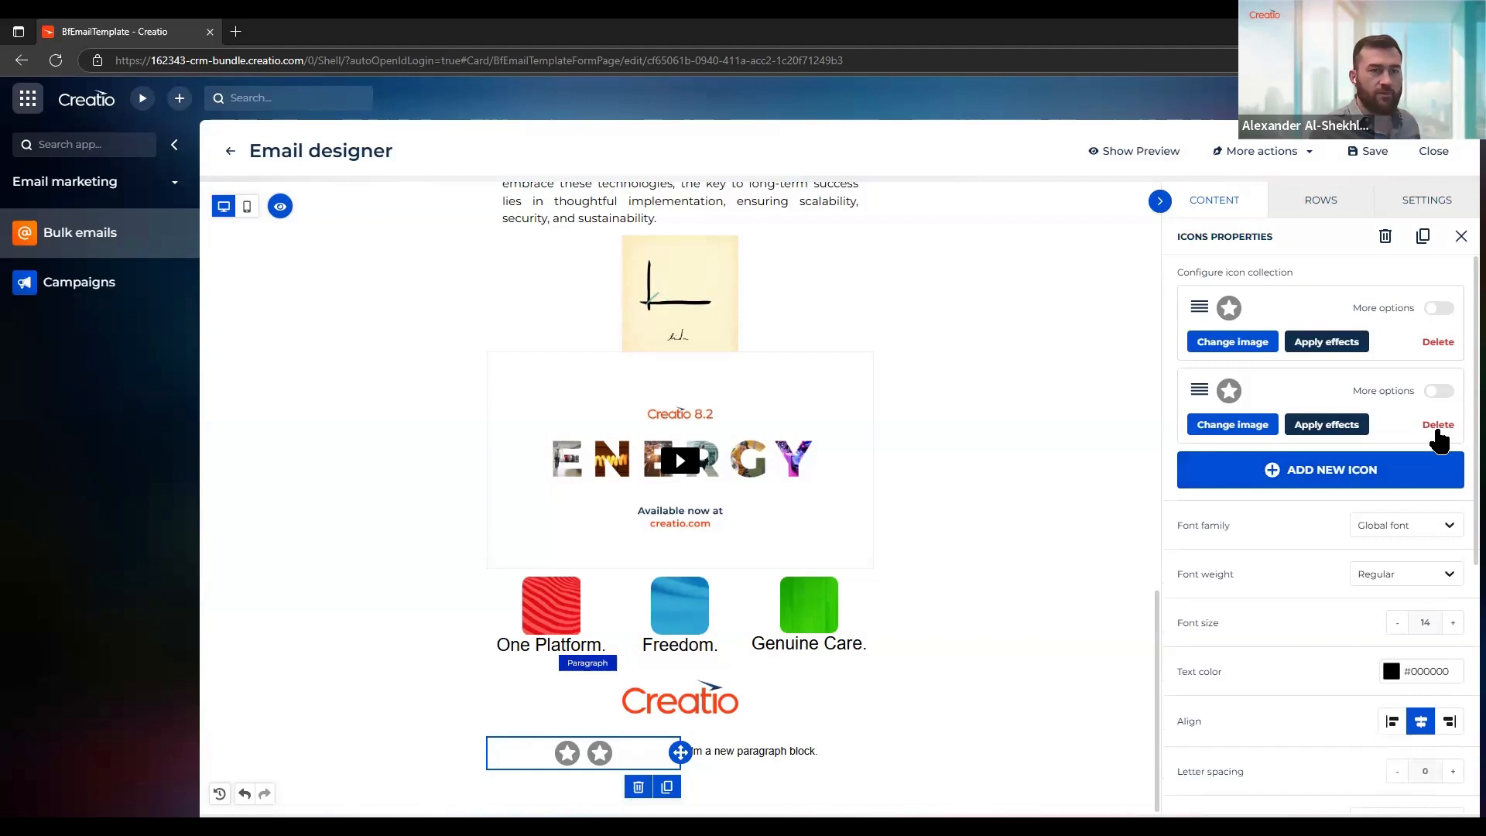
click(1438, 425)
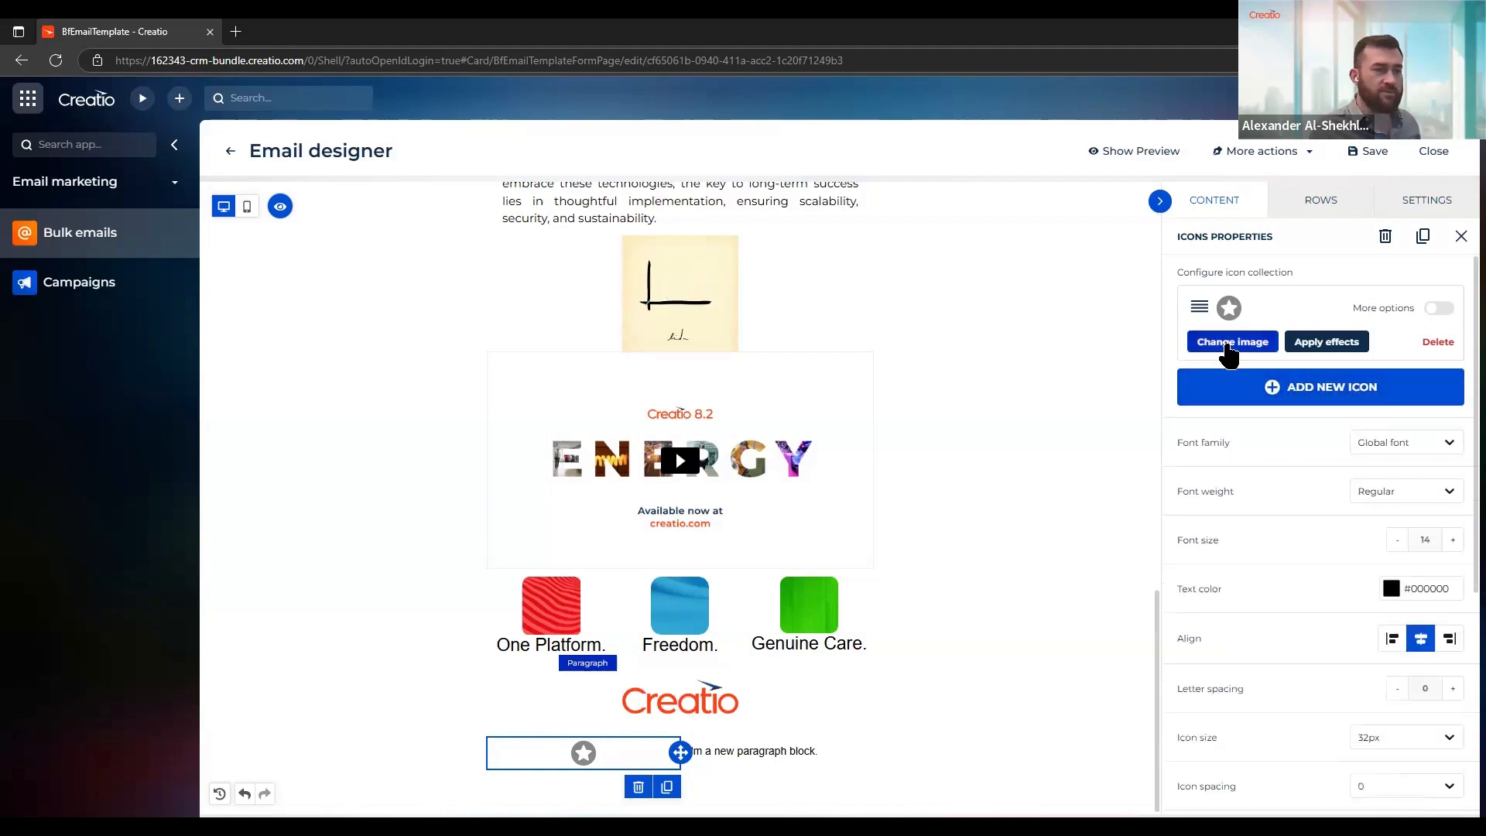
Replace the placeholder star icon with Telephone icon.png from the Icons folder
click(1235, 346)
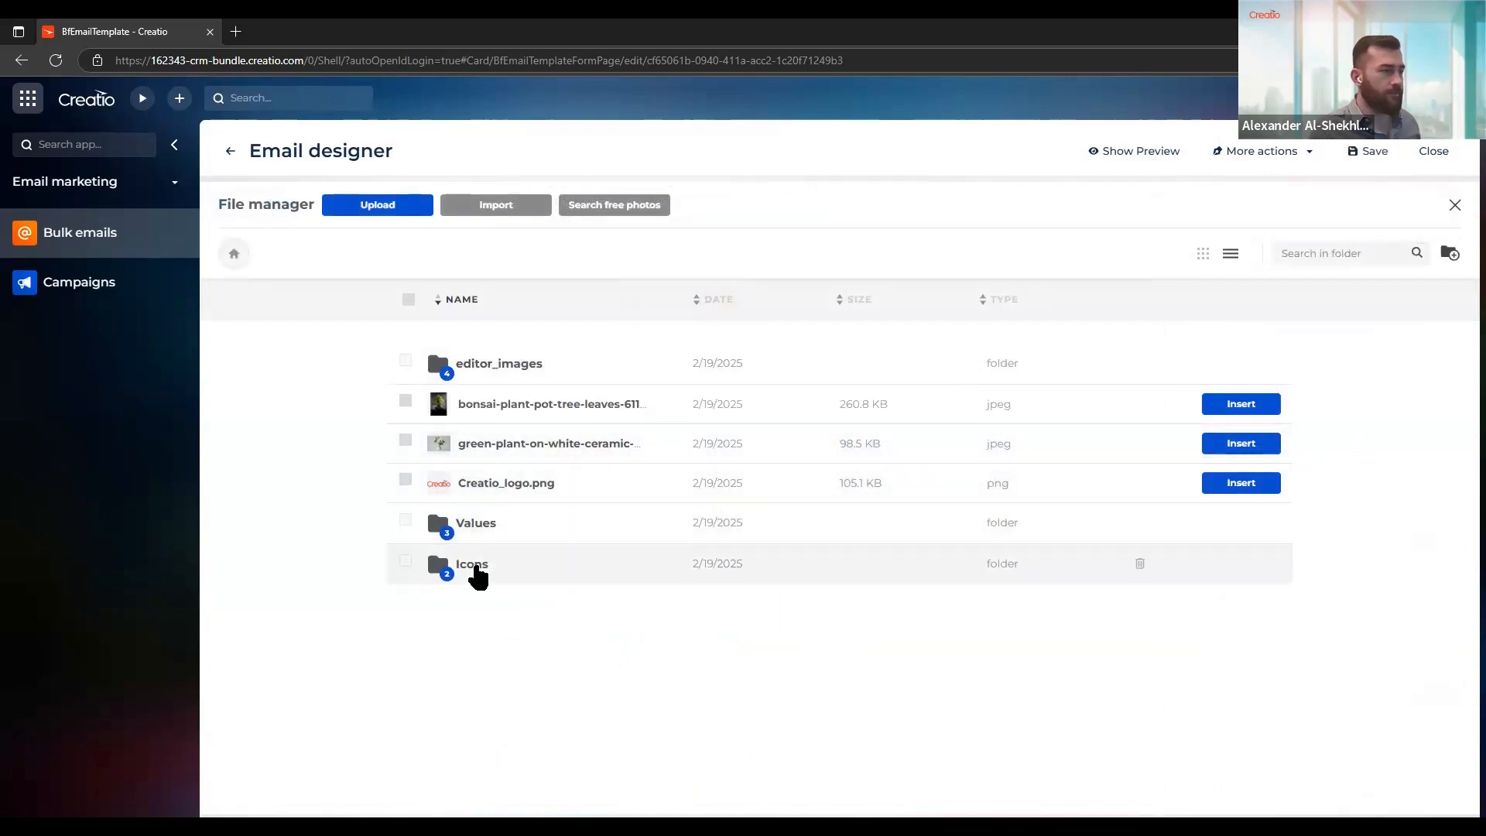
click(472, 561)
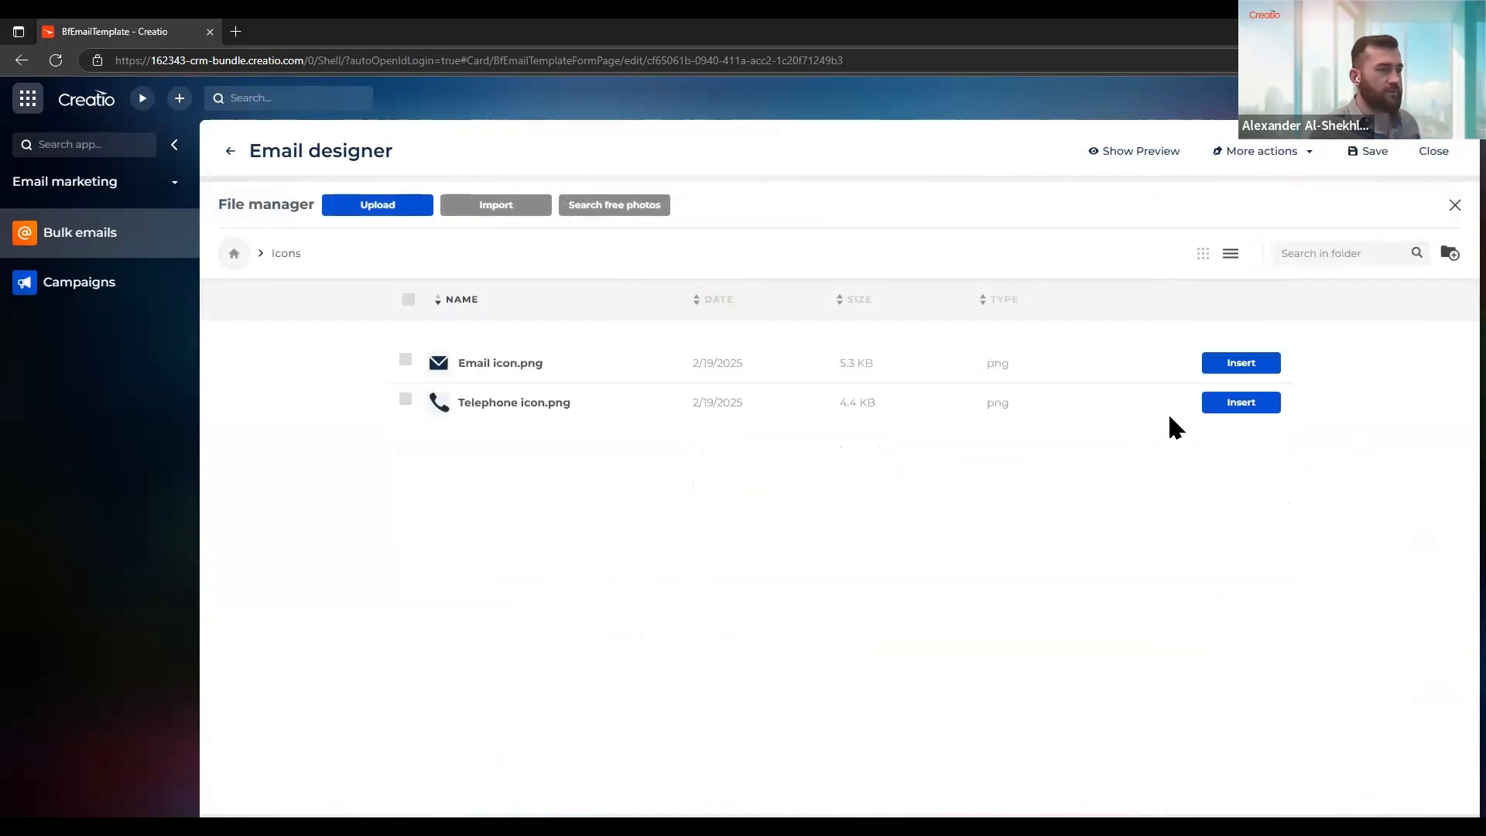
click(1240, 402)
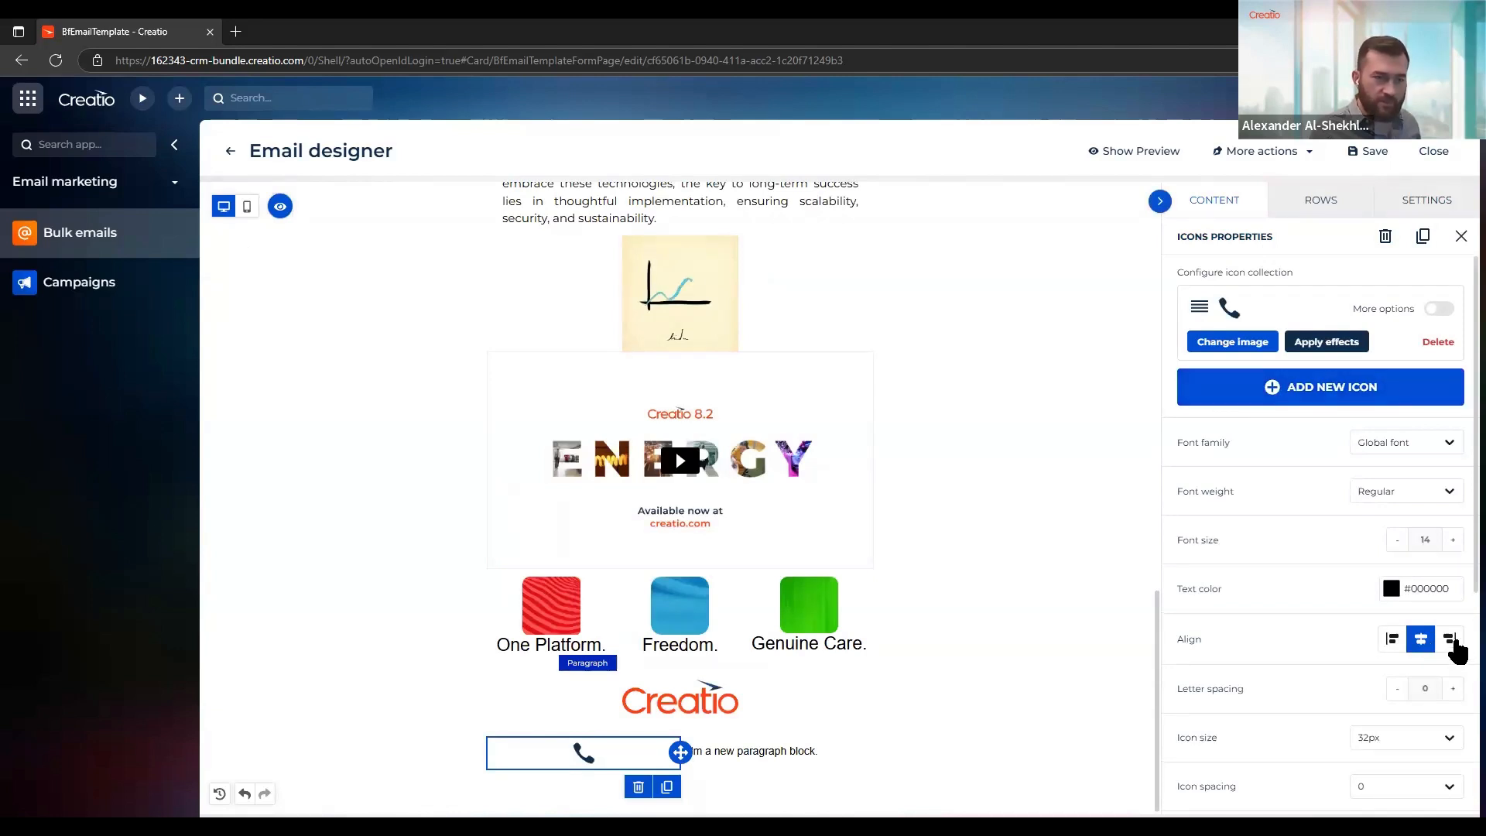
Align the telephone icon to the right and set its icon padding on all sides to 0
click(1451, 640)
scroll(1269, 617, down, 3)
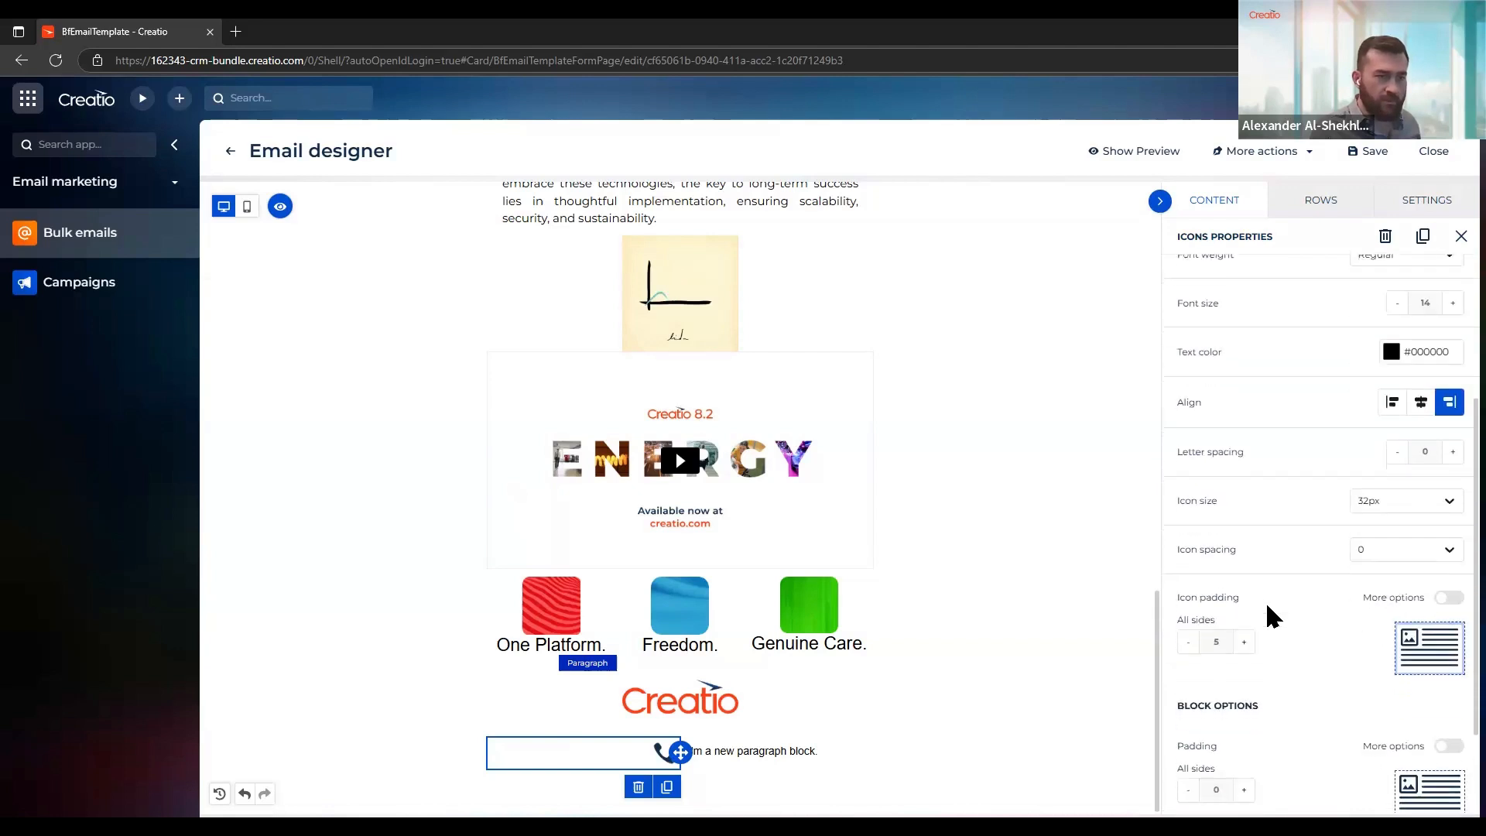
scroll(1269, 616, down, 1)
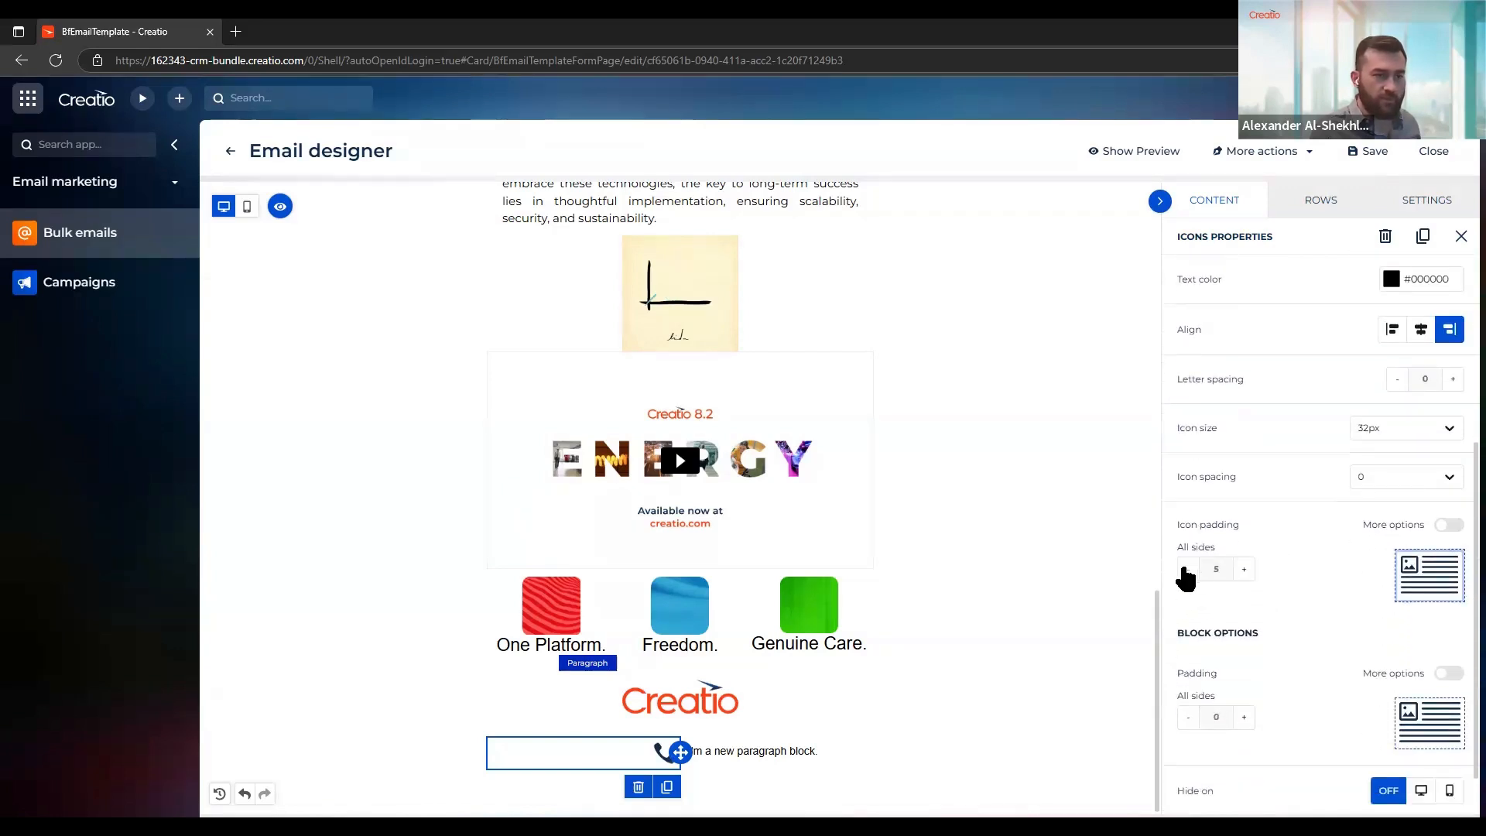
click(1184, 570)
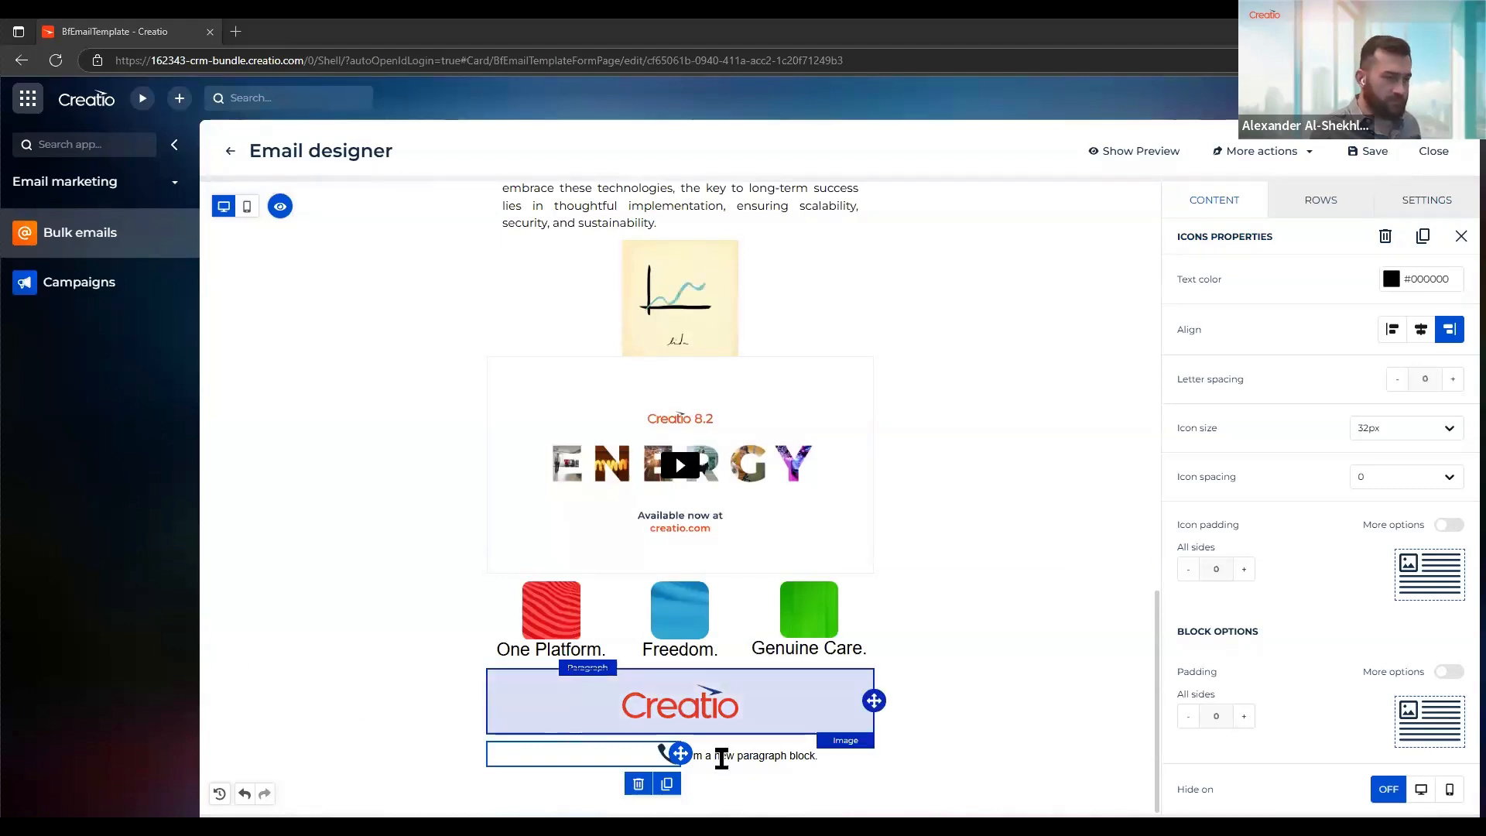
Replace the placeholder paragraph beside the telephone icon with the US phone number and set the block's padding on all sides to 8
triple_click(763, 758)
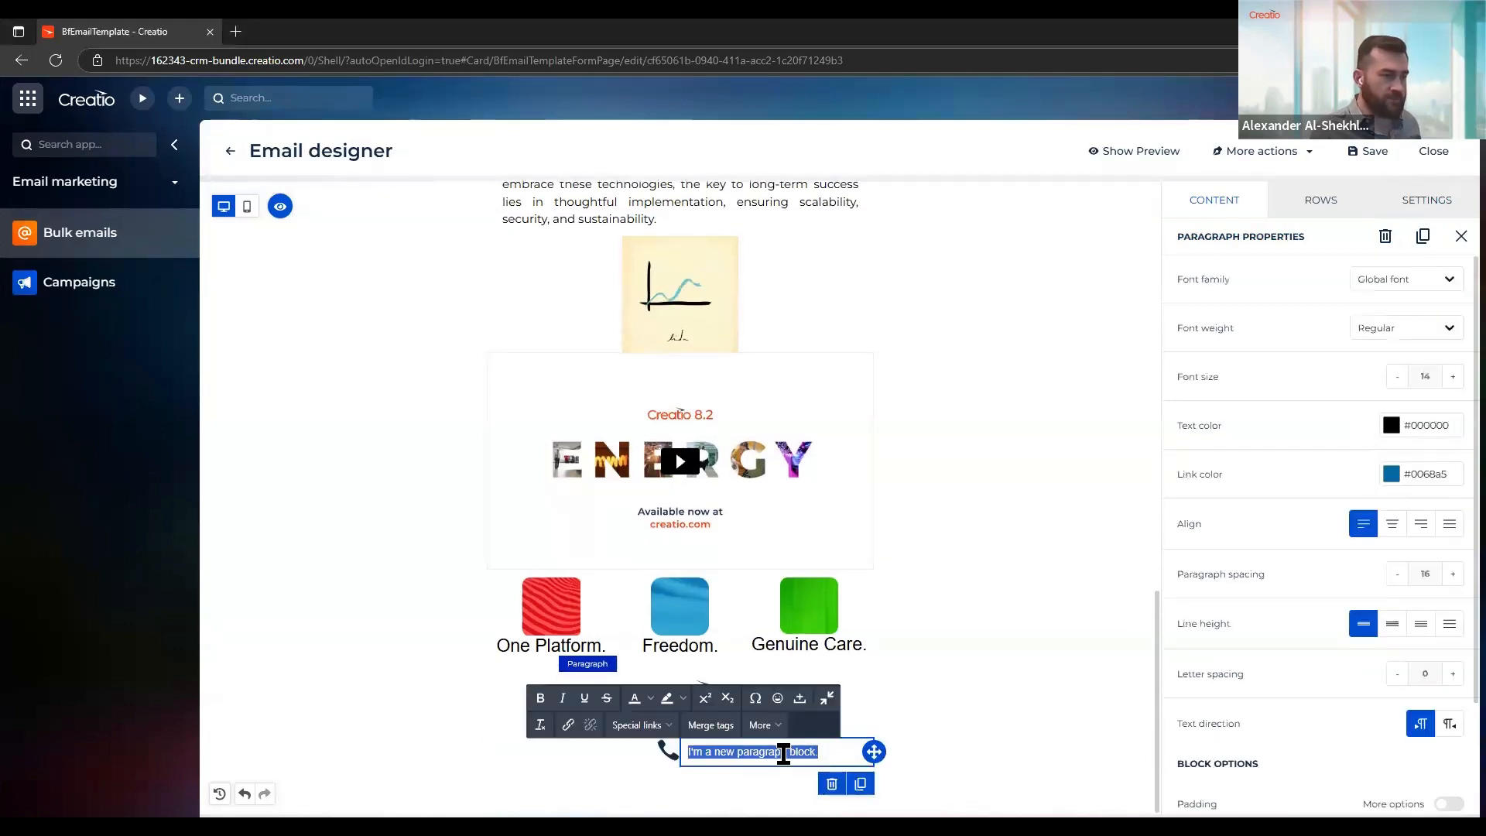
key(ctrl+v)
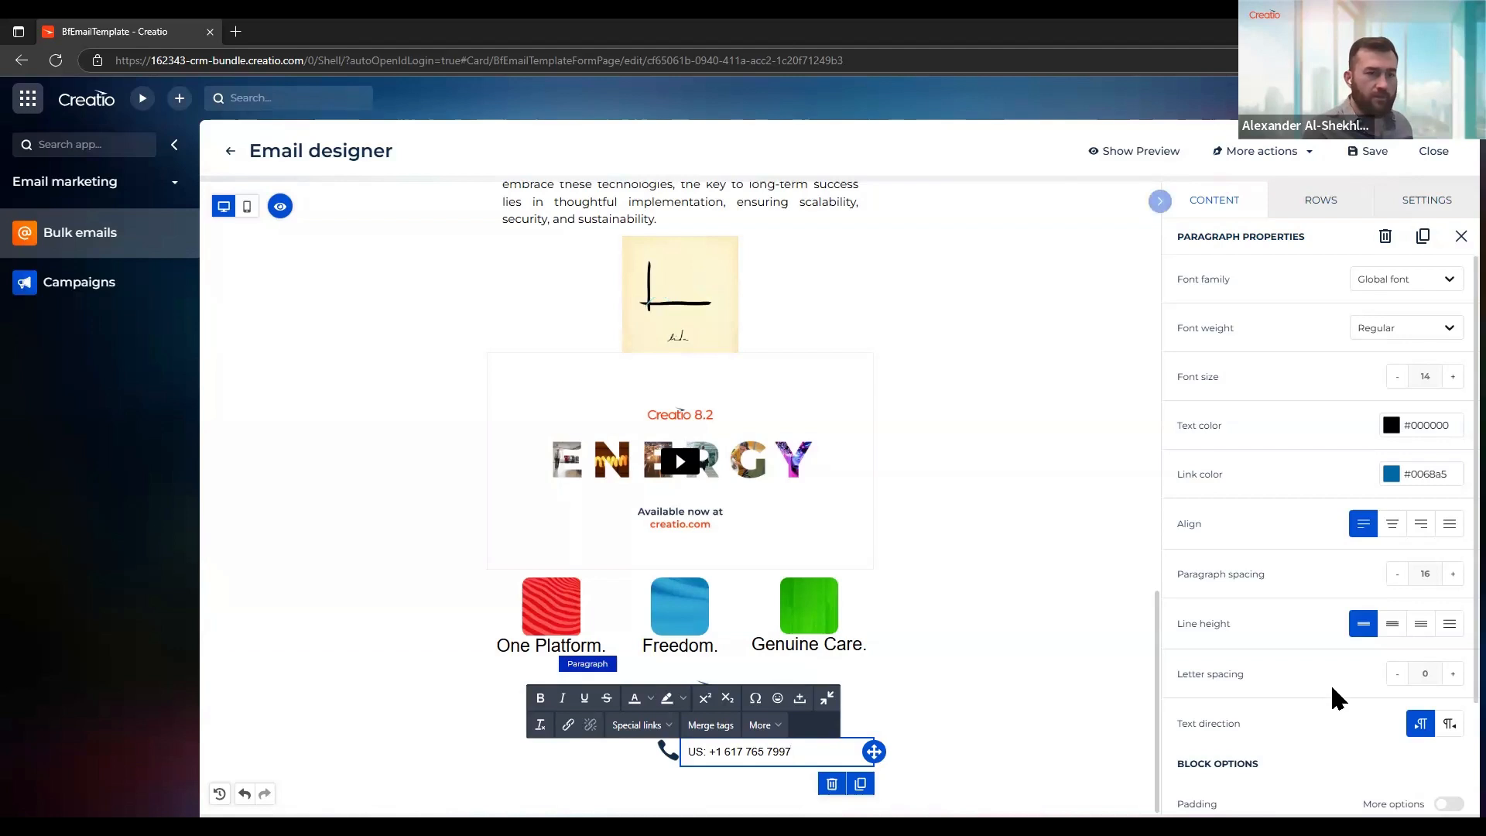
scroll(1303, 665, down, 2)
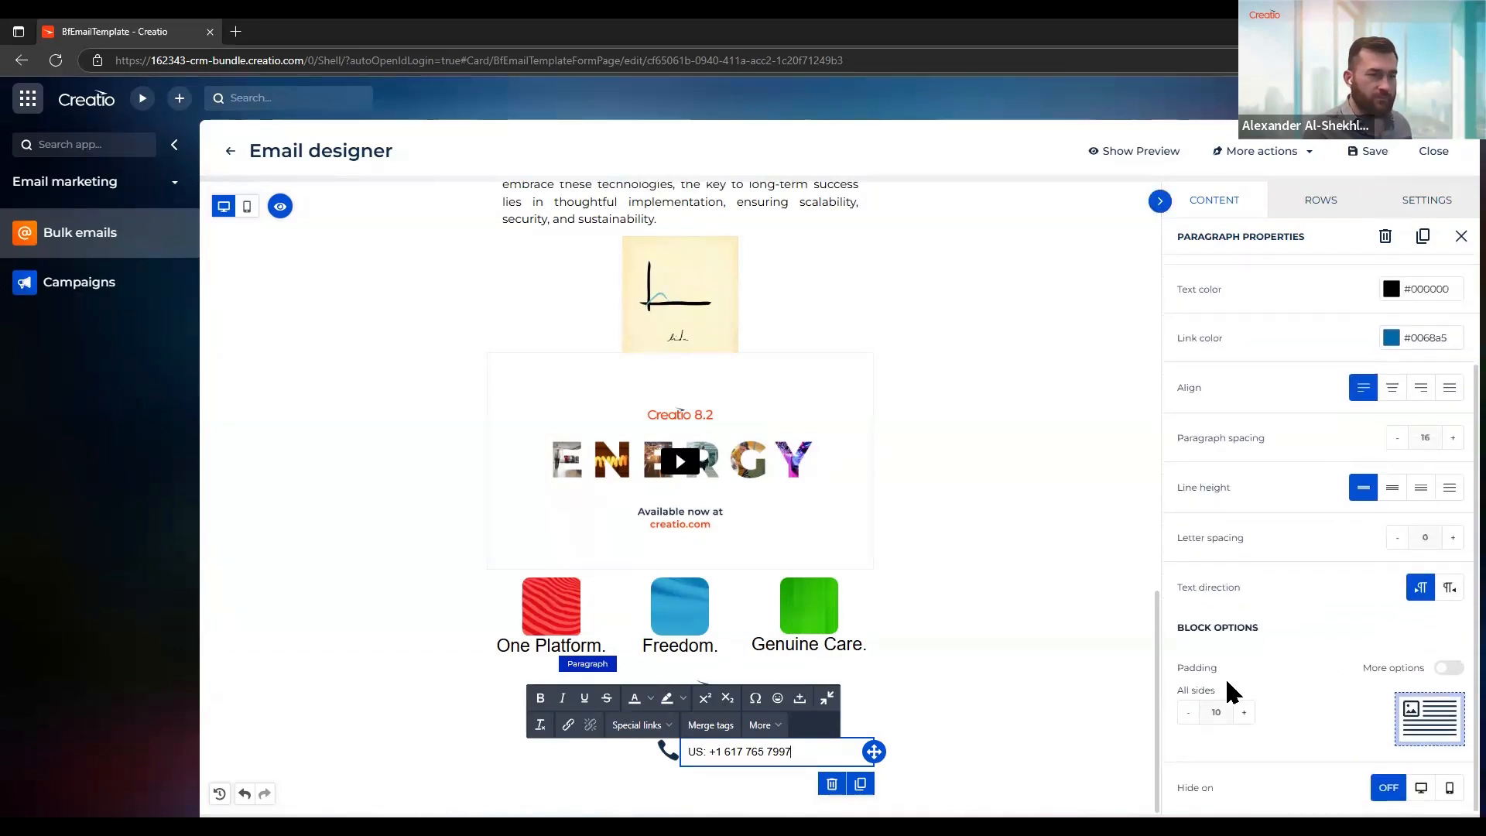
click(1225, 710)
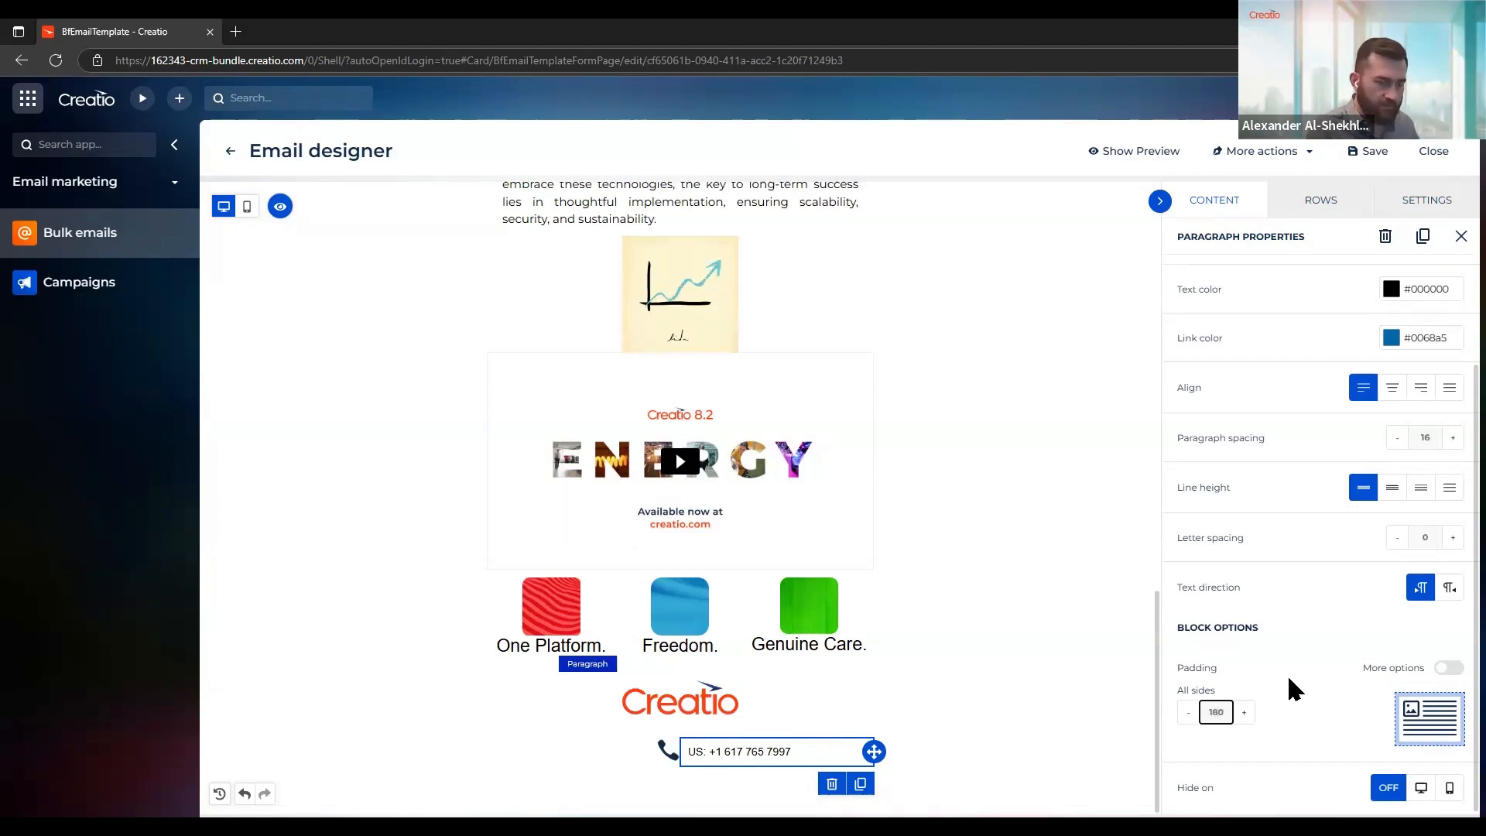
key(BackSpace)
key(BackSpace)
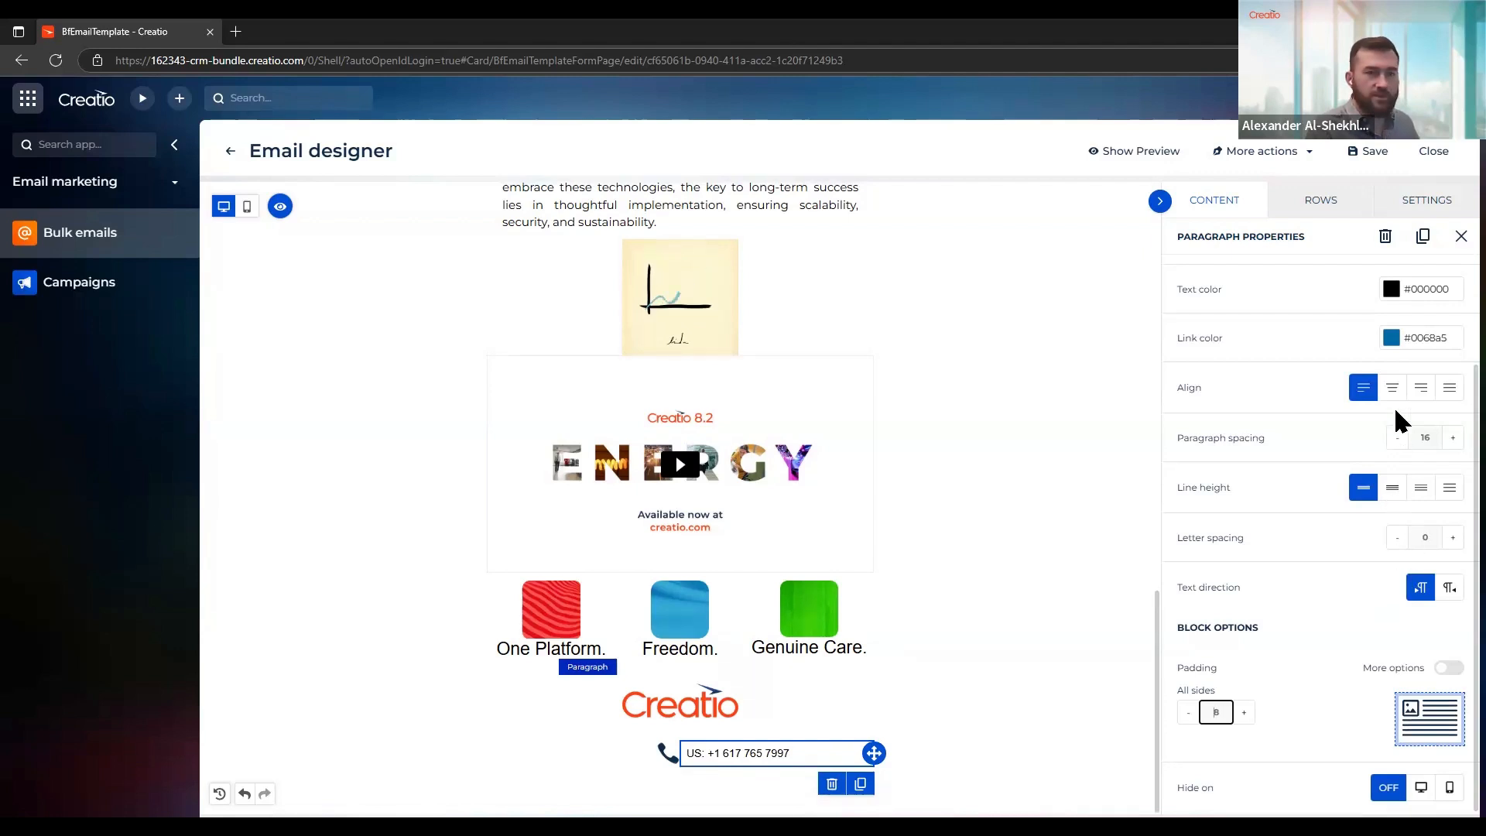
click(1366, 393)
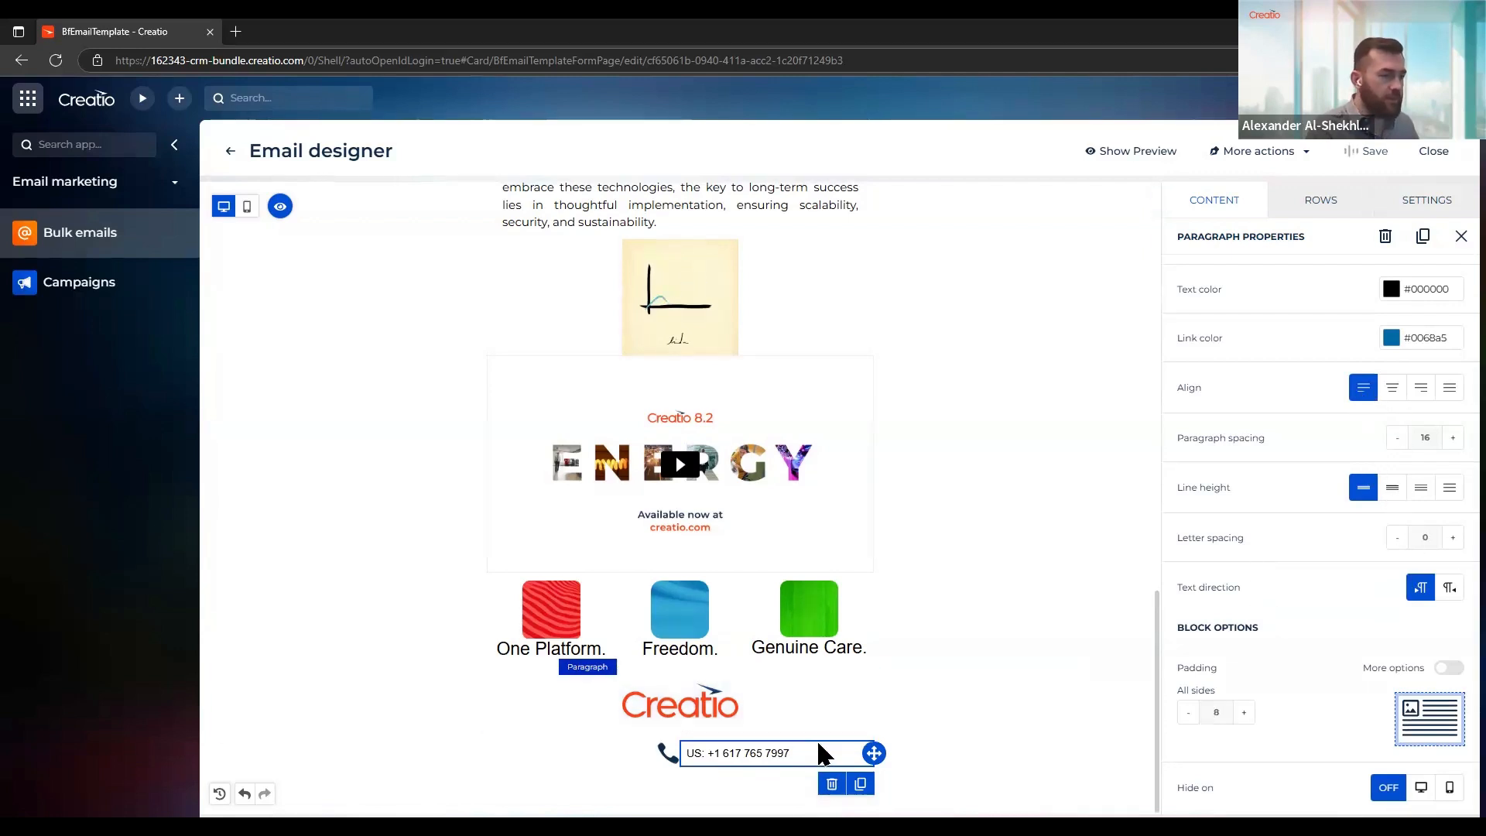
Turn the US phone number text beside the telephone icon into an underlined Tel link that dials the same number
drag(789, 753, 673, 756)
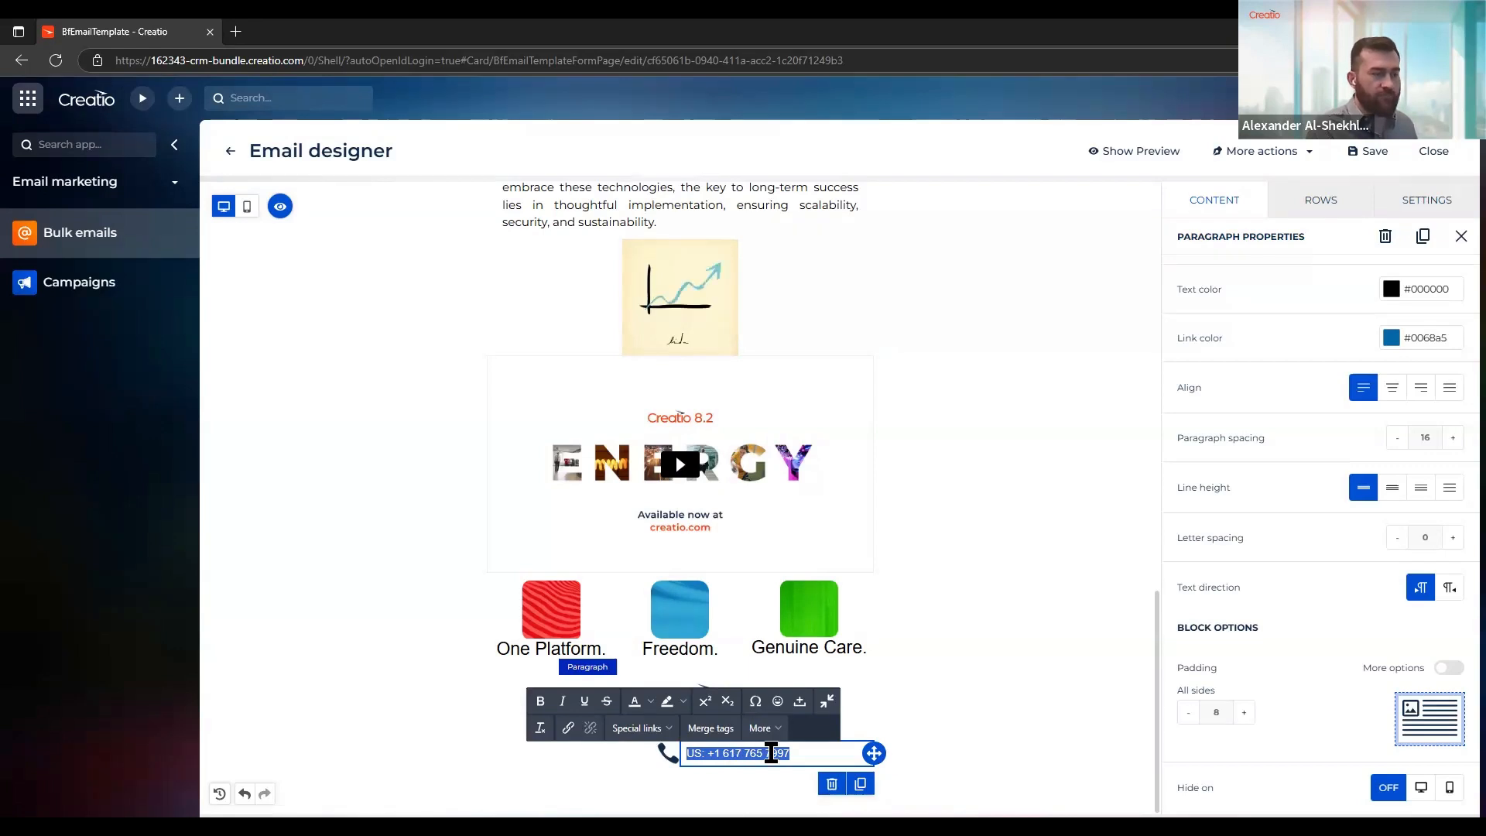
click(568, 728)
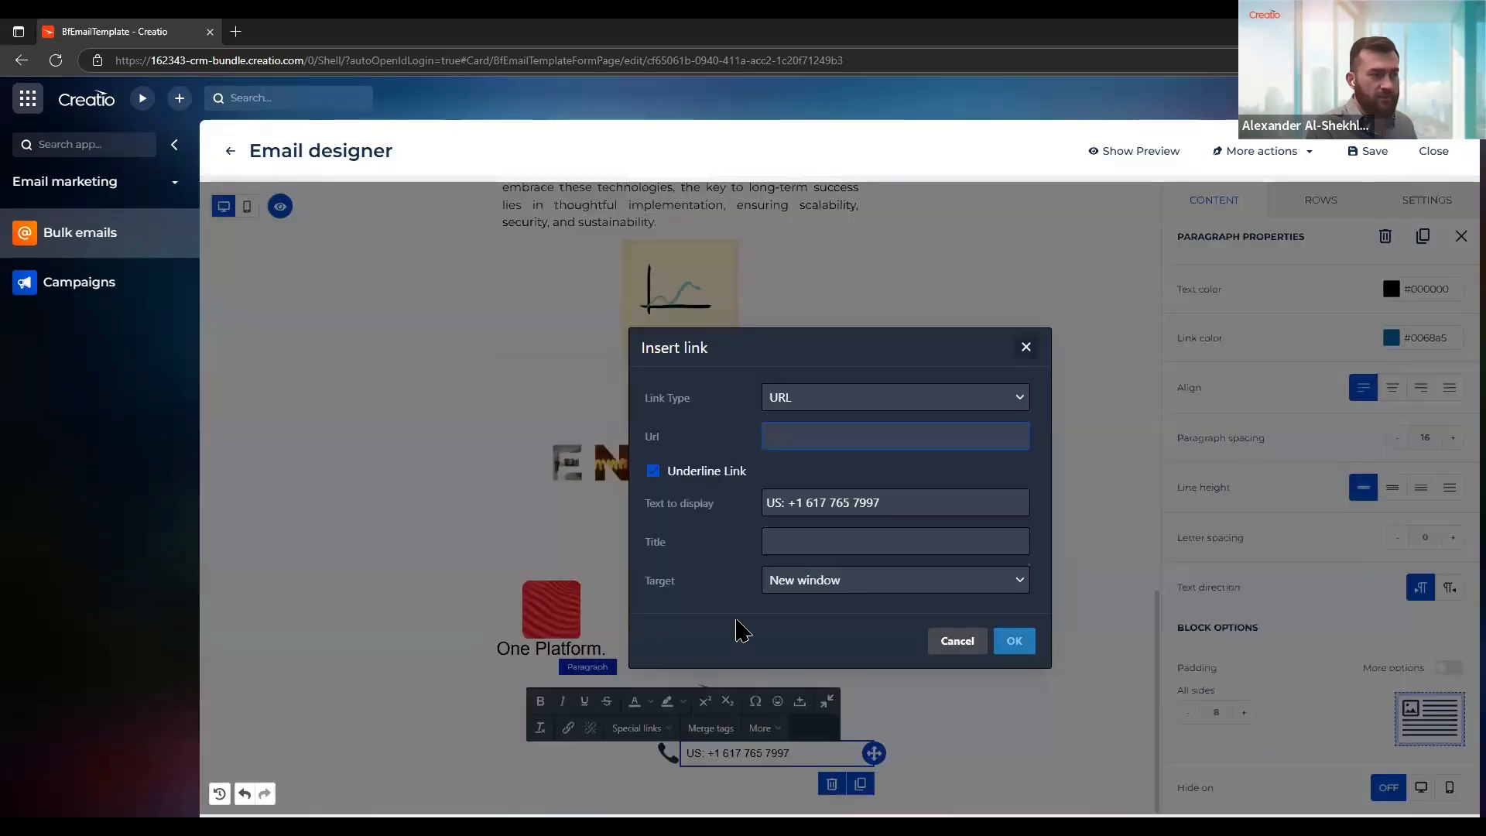
click(846, 400)
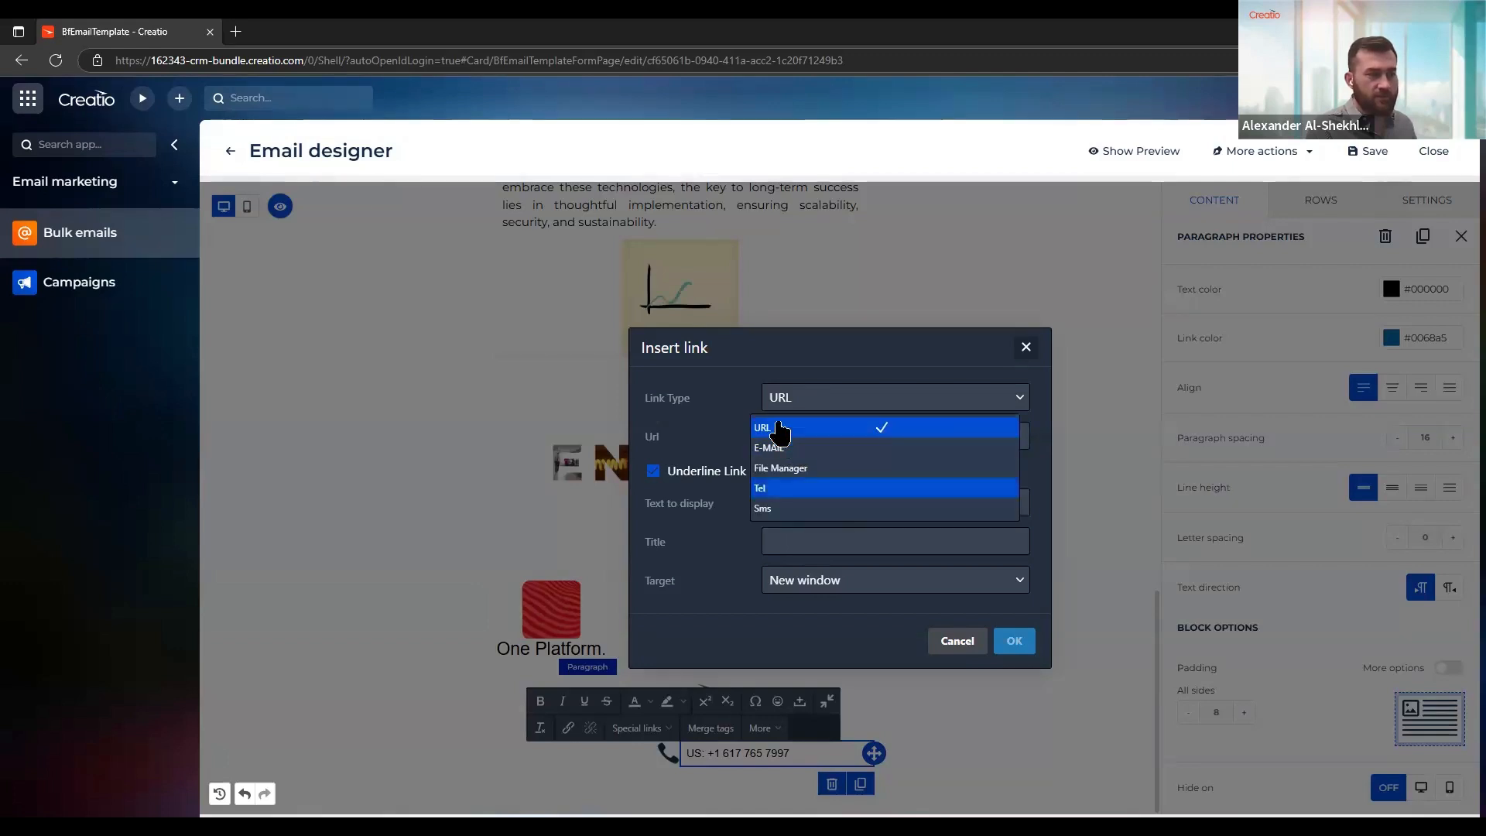
click(866, 488)
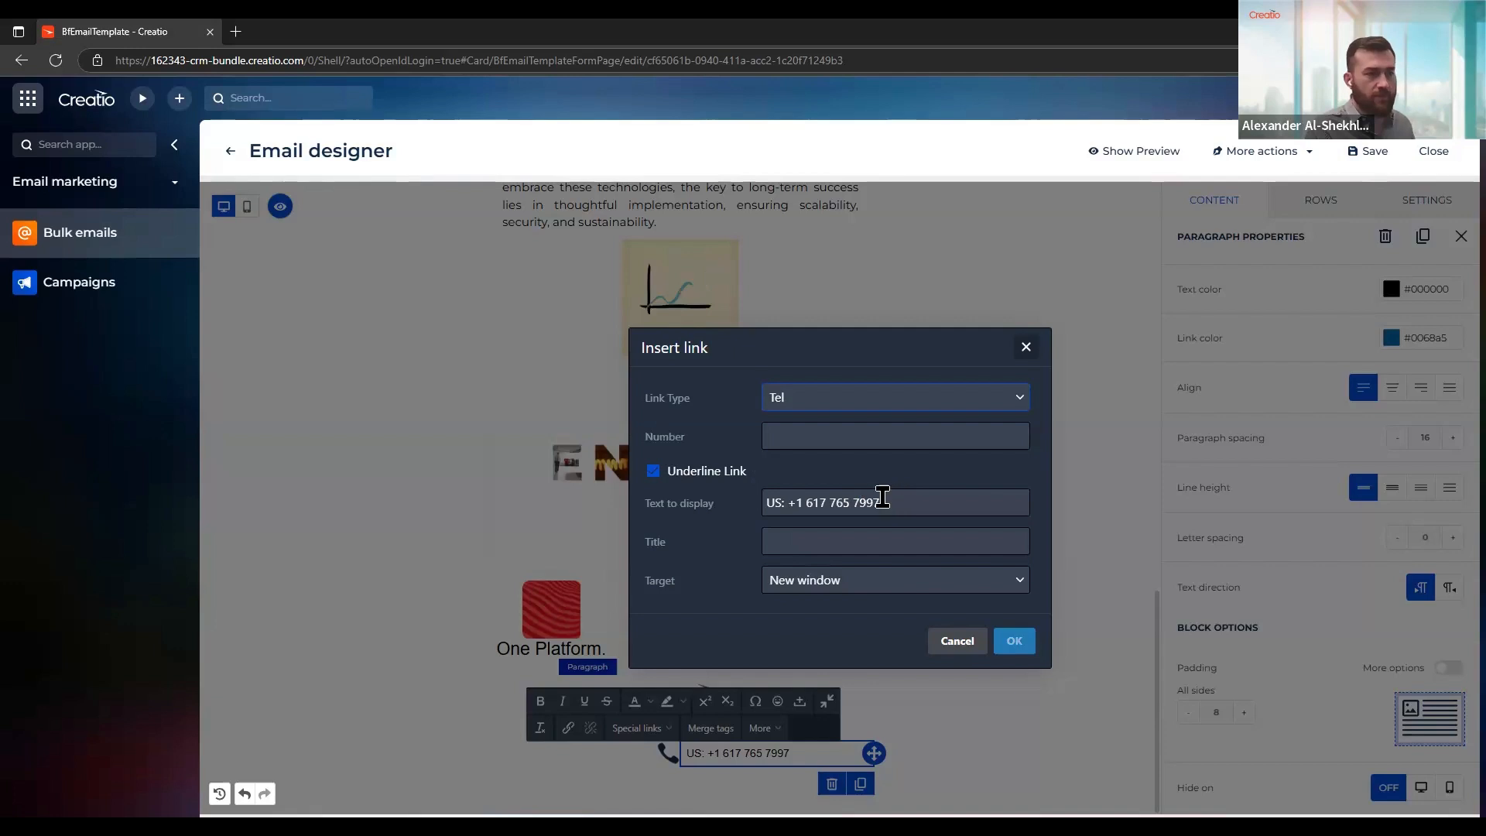
drag(884, 502, 793, 503)
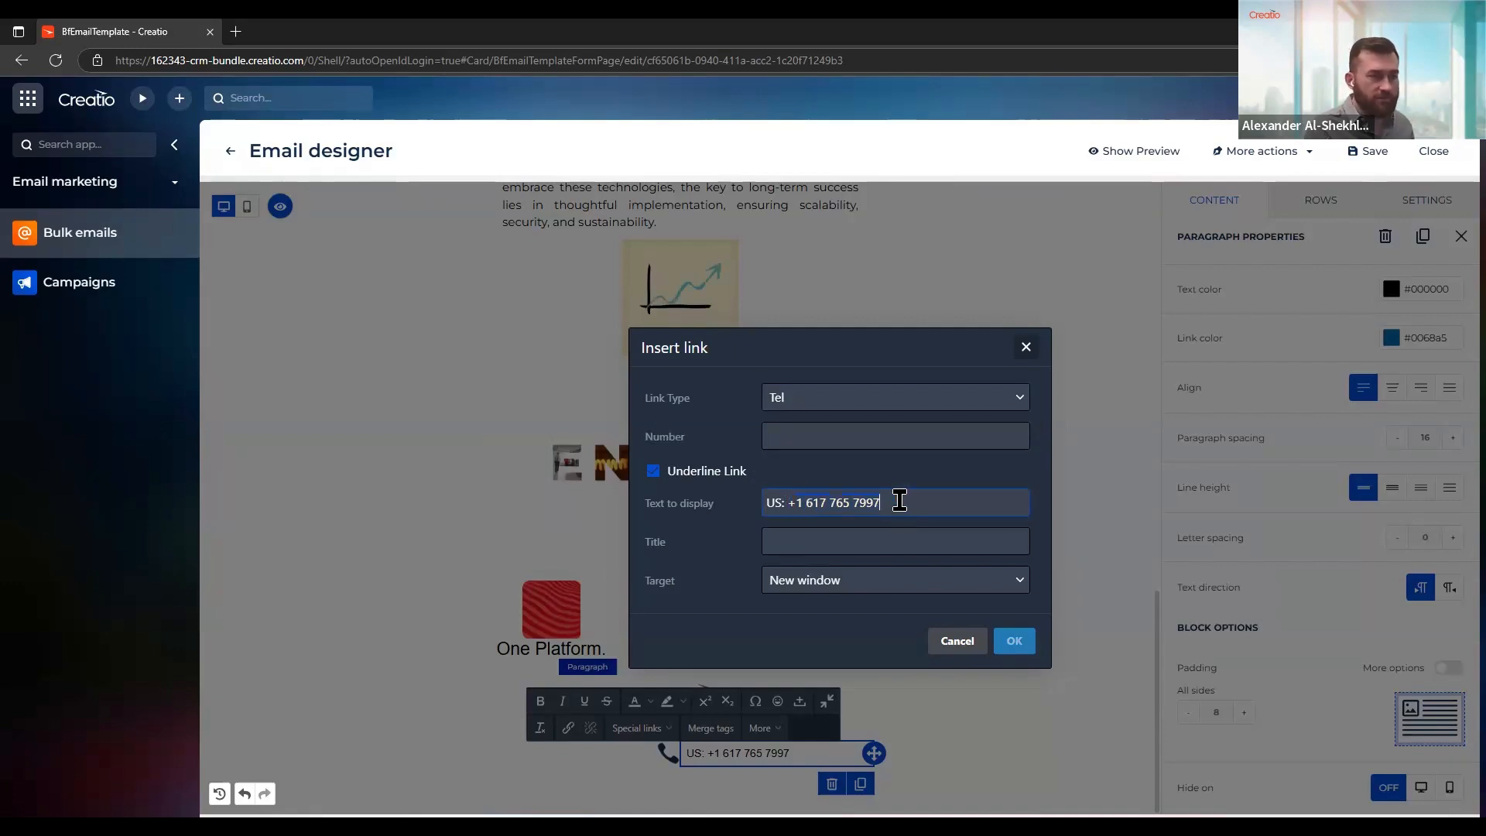
drag(899, 501, 783, 504)
key(ctrl+c)
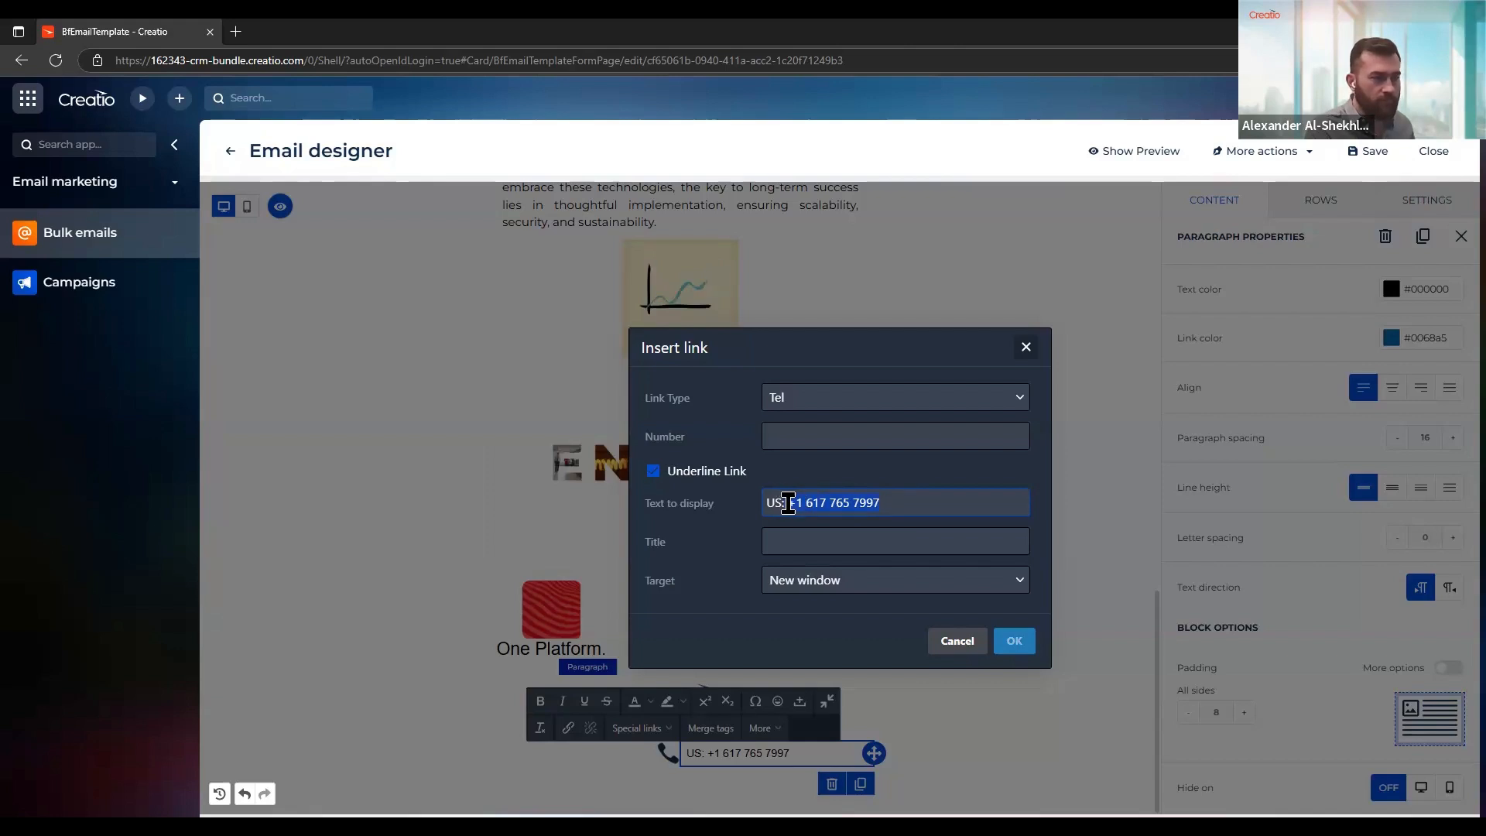
click(811, 430)
key(ctrl+v)
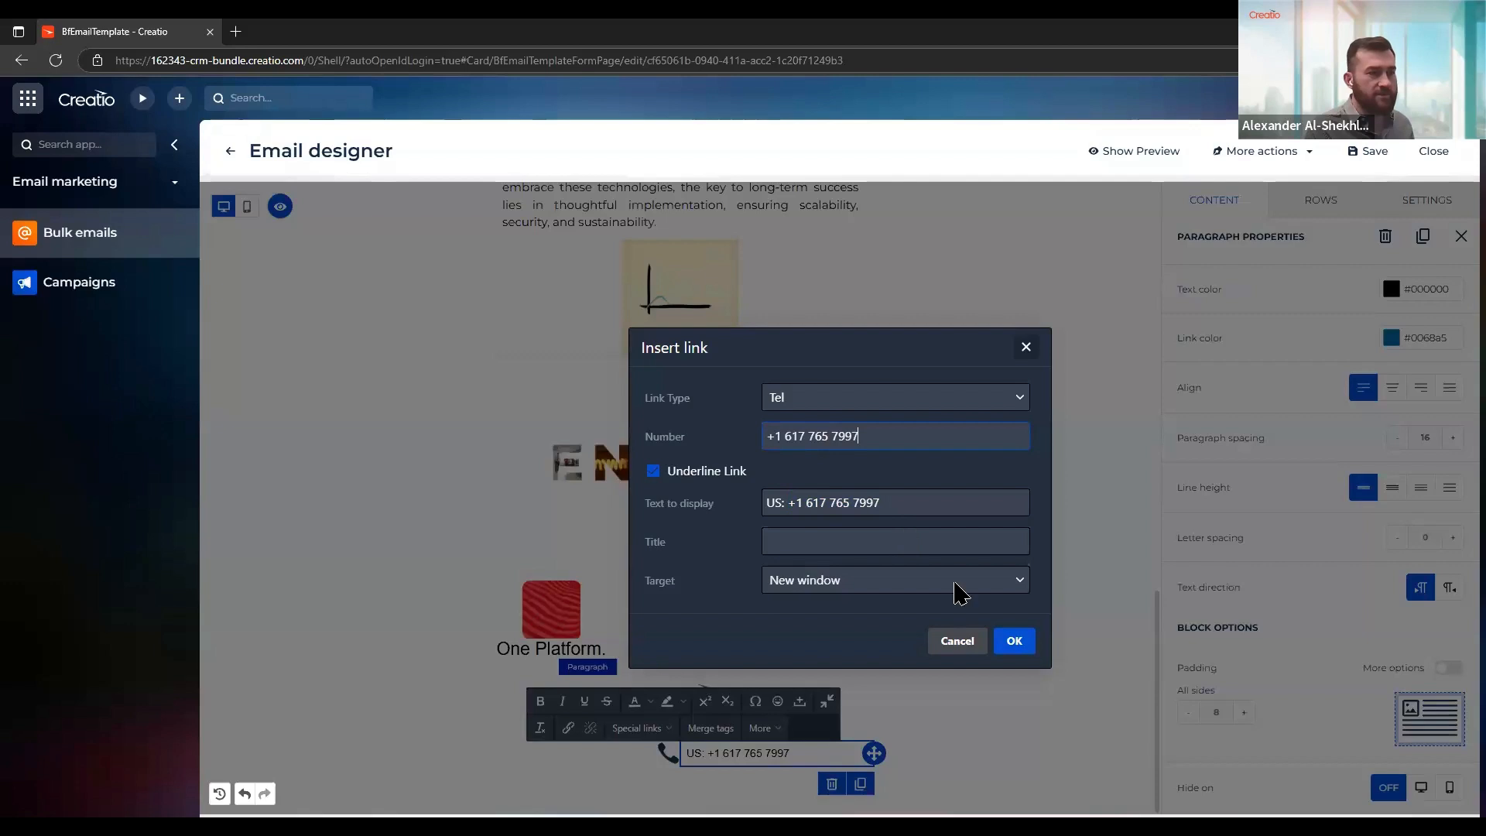
click(1015, 642)
click(982, 703)
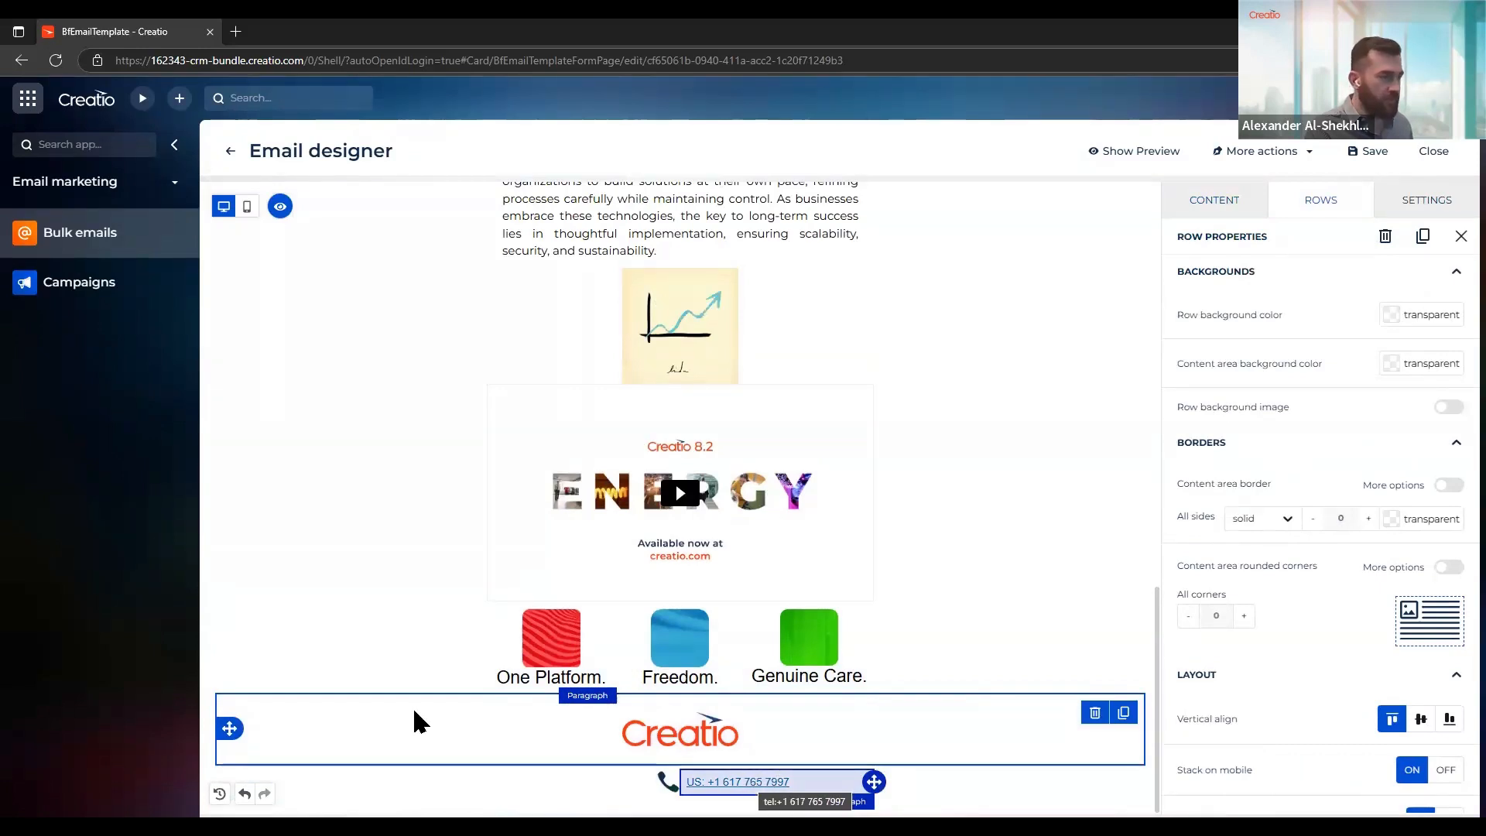
Duplicate the telephone icon block and the linked phone number paragraph twice each to form three contact lines
click(631, 782)
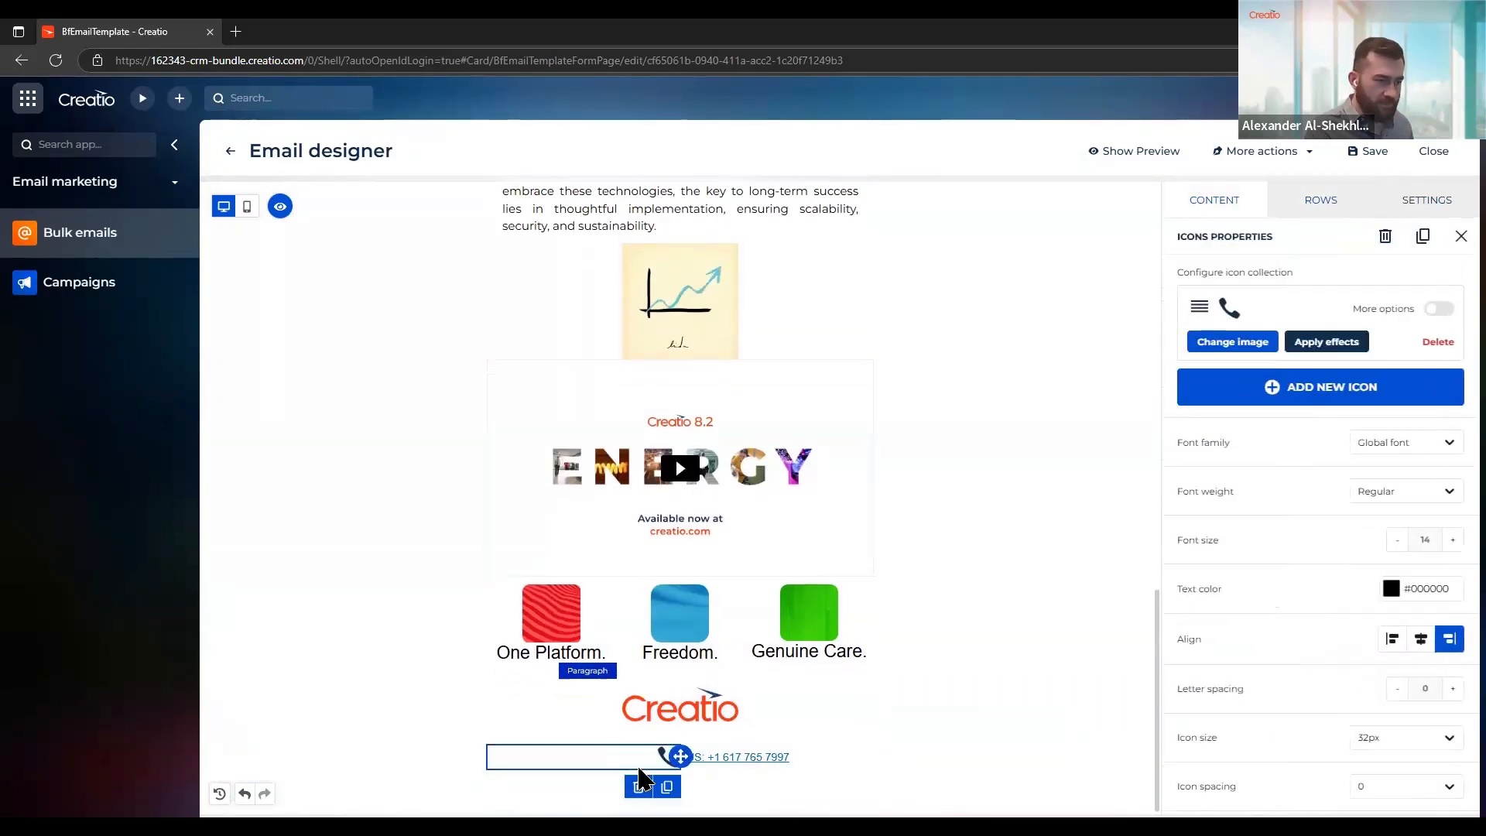
click(667, 786)
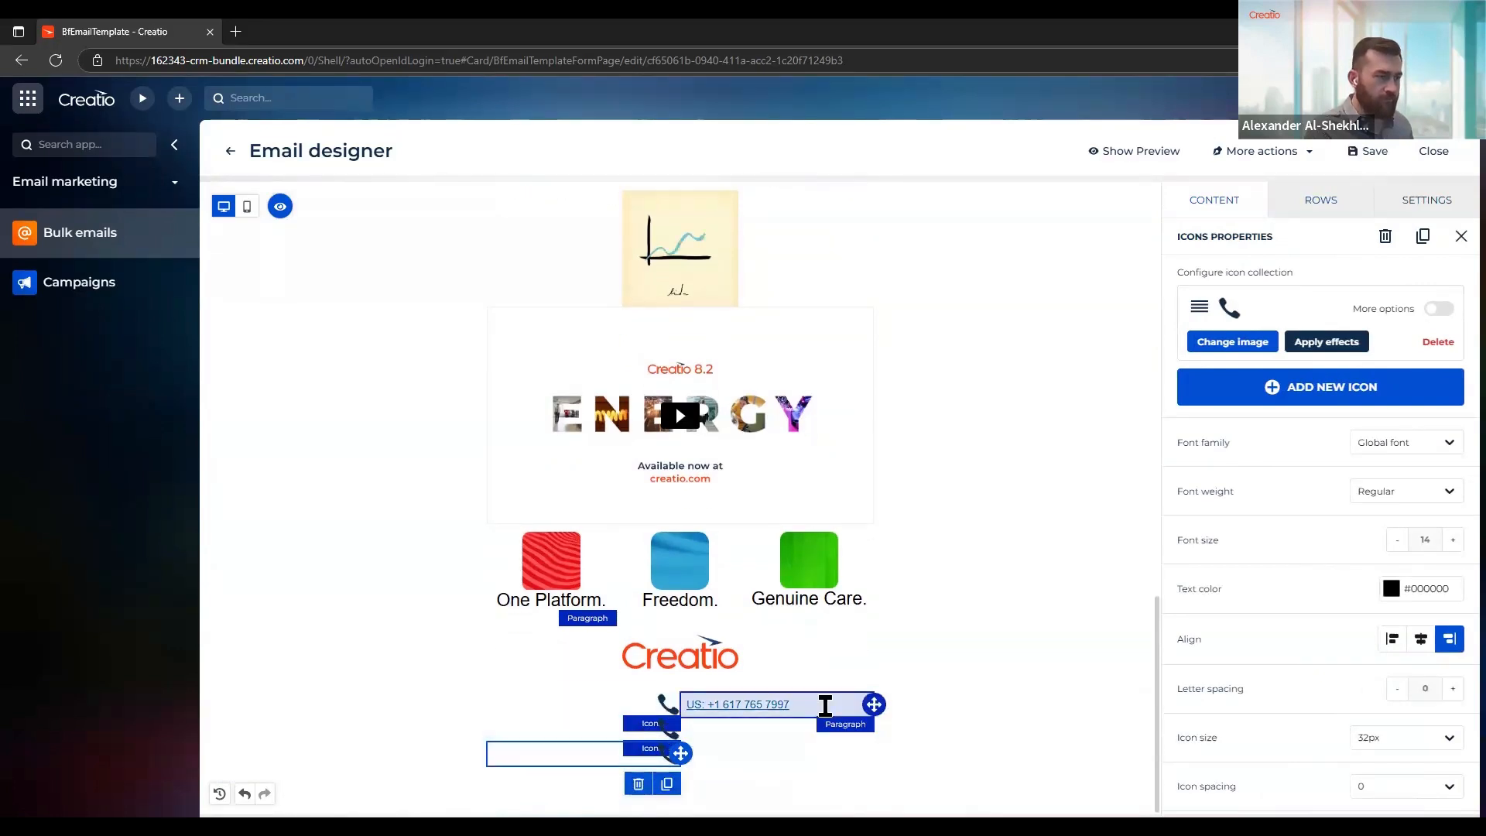
click(825, 705)
click(862, 768)
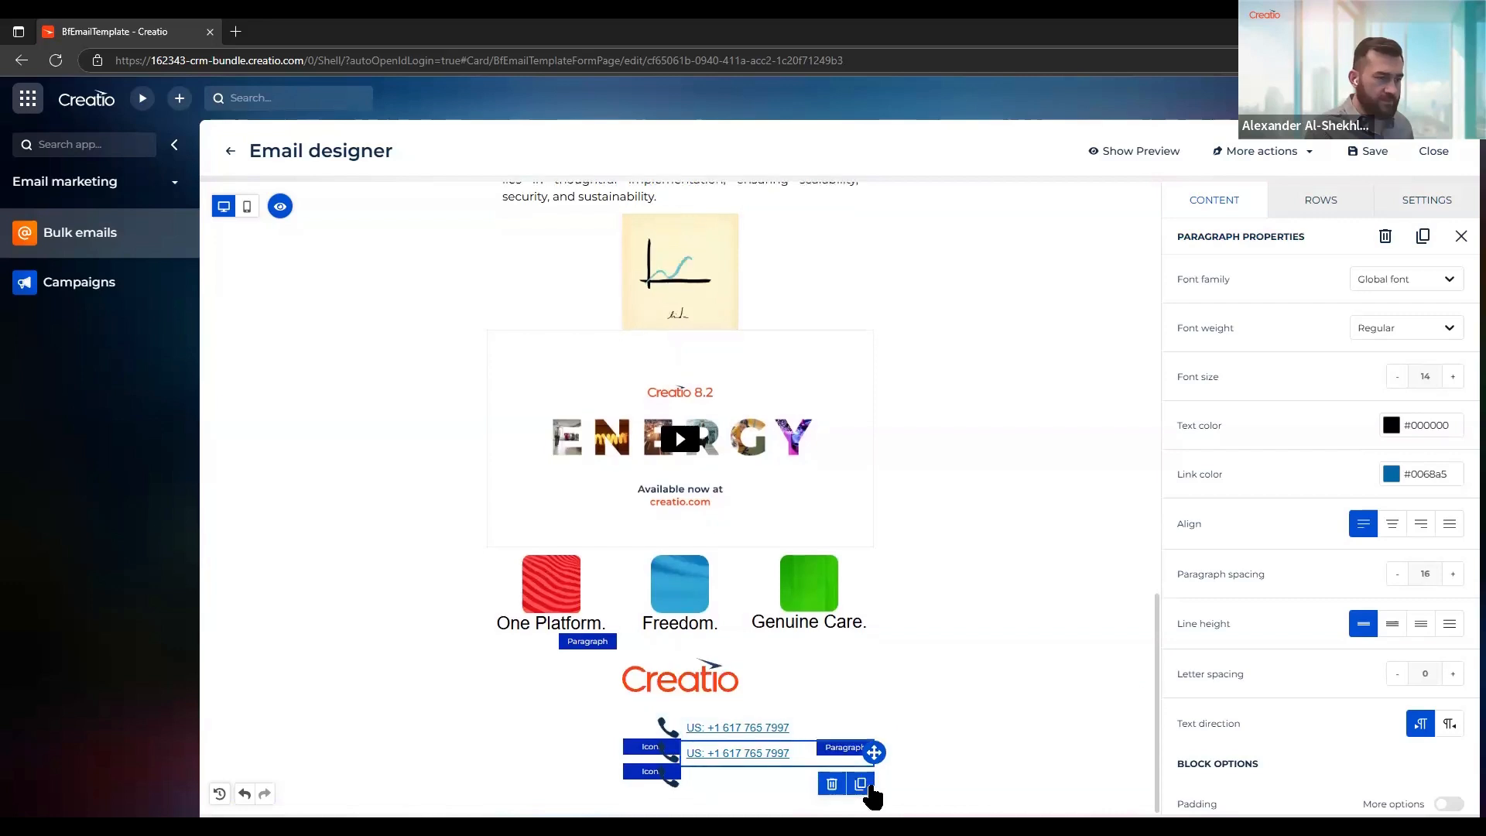
click(860, 784)
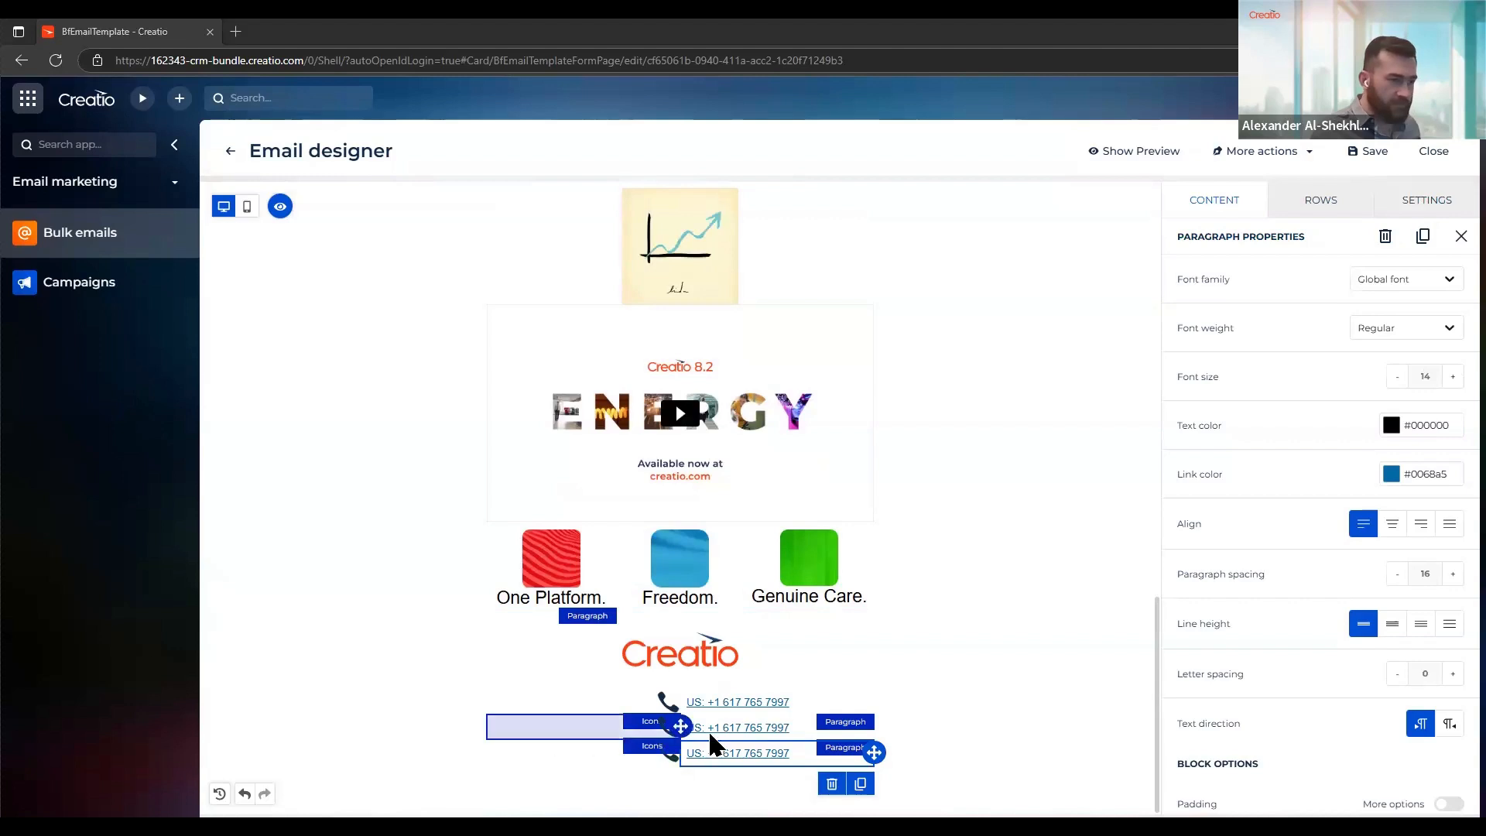
Replace the second contact line's text with the UK phone number and link it as Tel to that number
triple_click(760, 729)
key(ctrl+v)
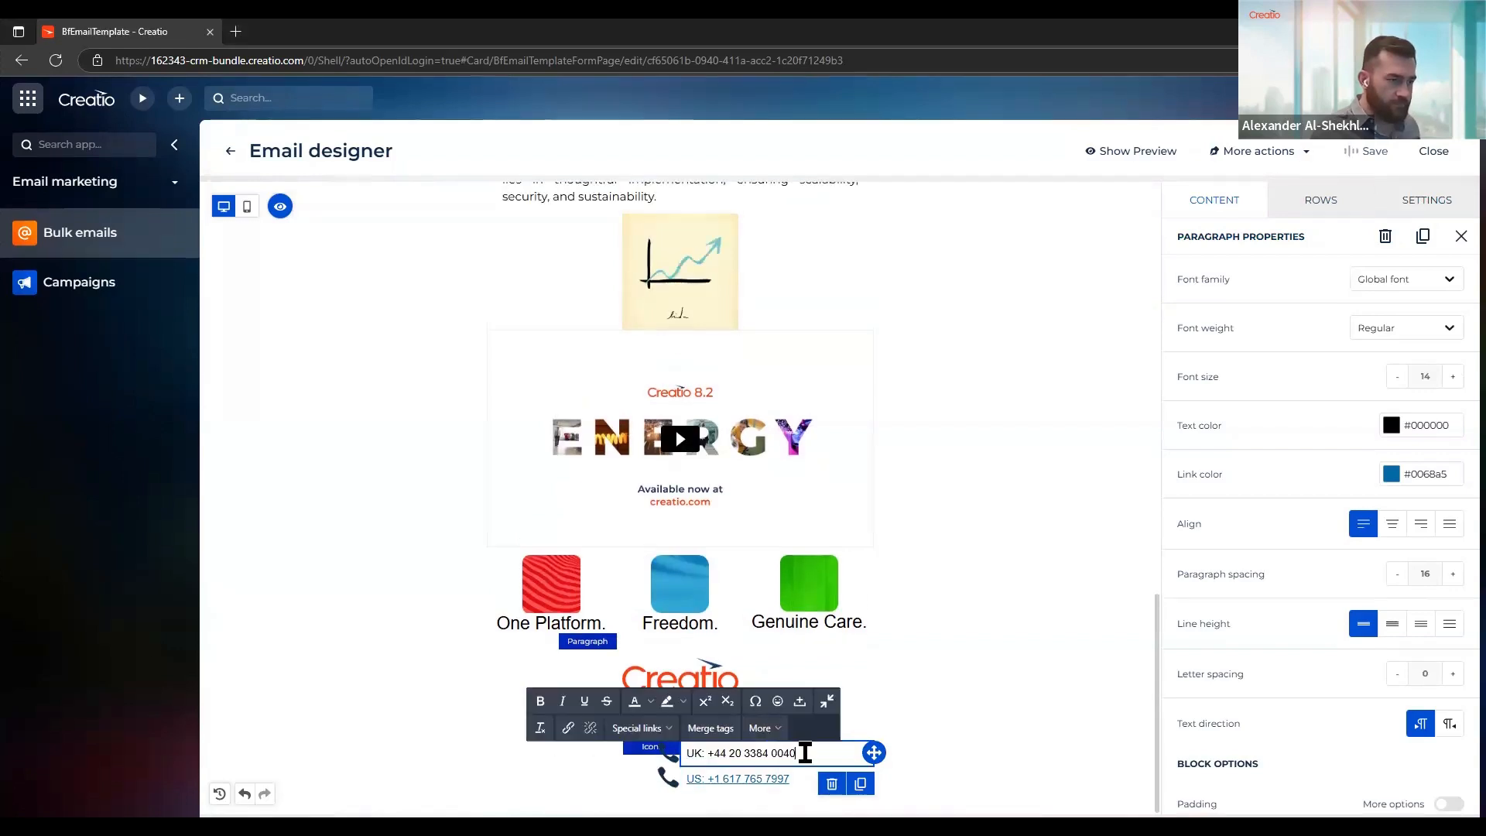
drag(805, 752, 495, 766)
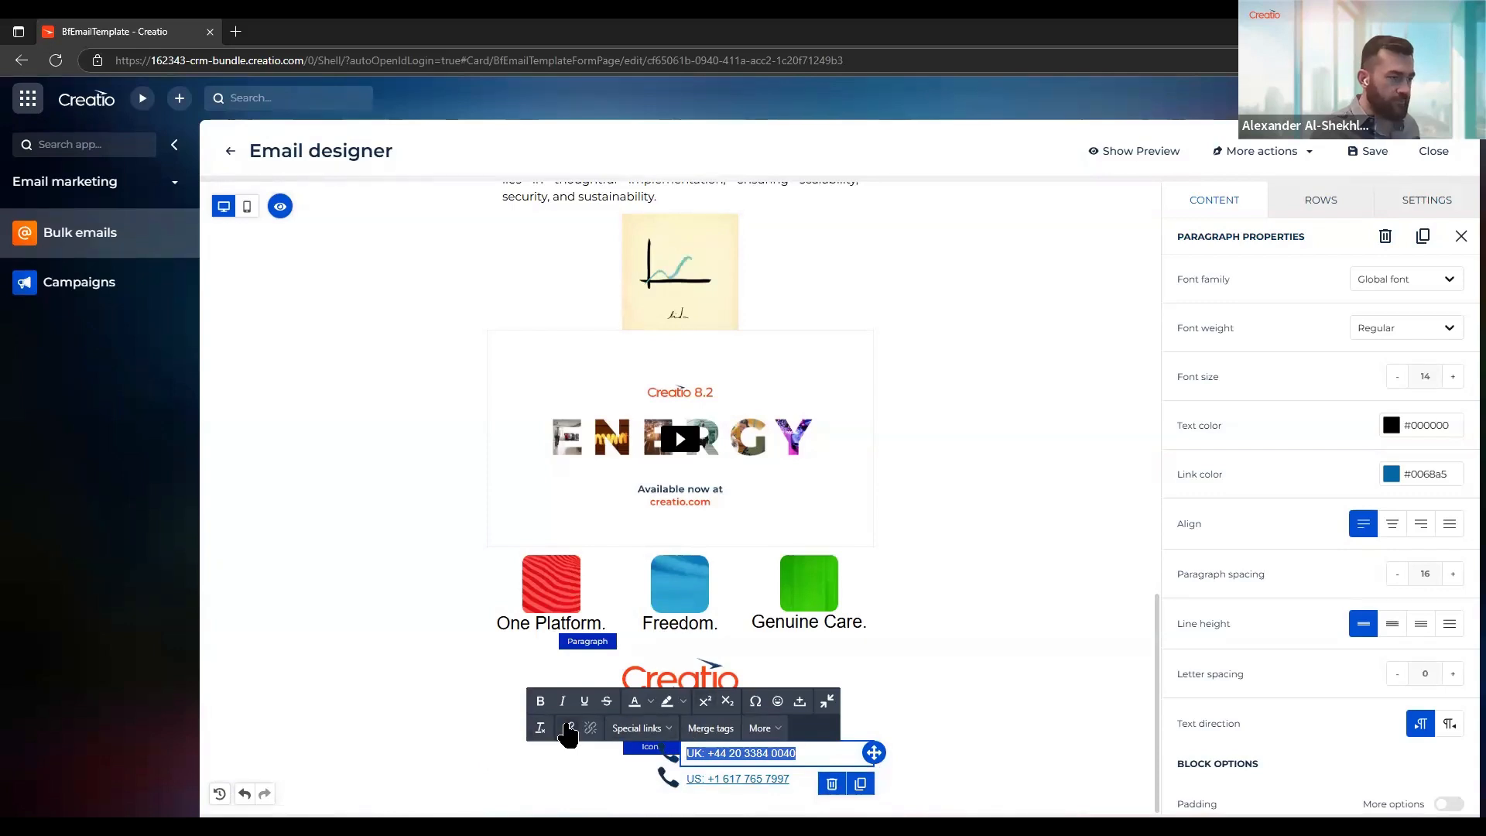
click(568, 728)
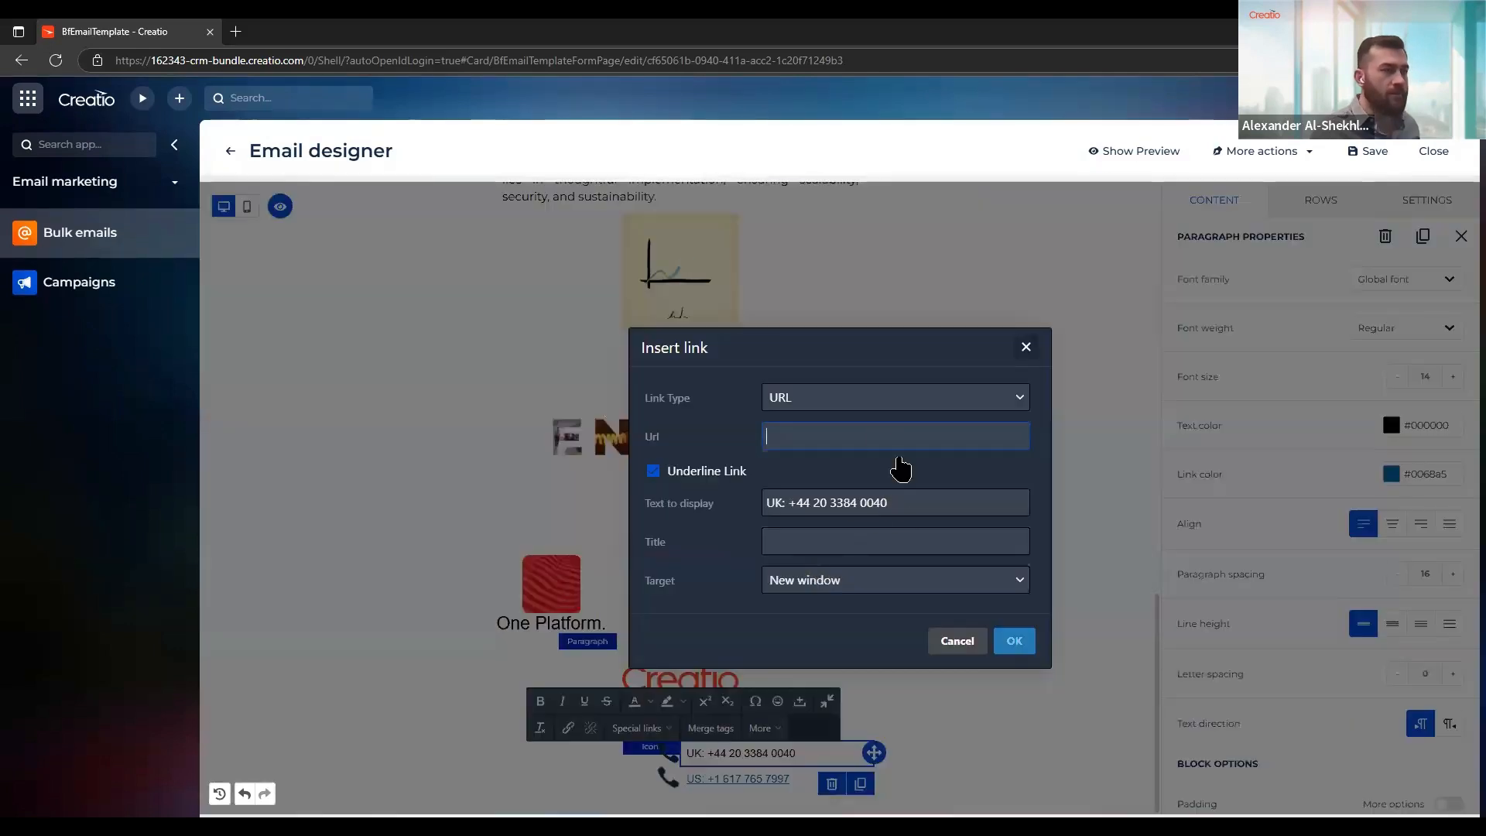
click(867, 402)
click(858, 499)
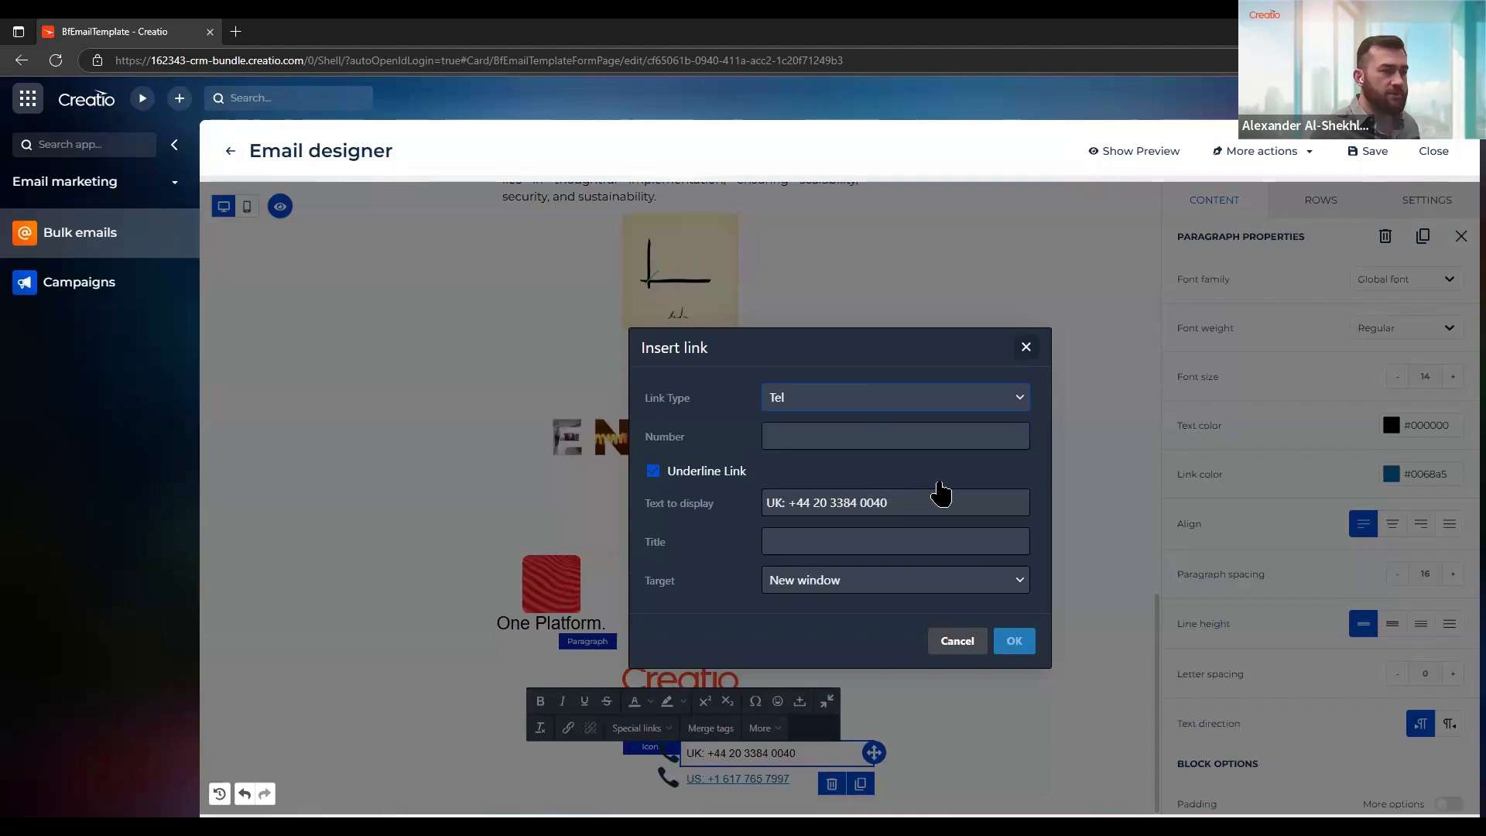
drag(895, 509, 791, 504)
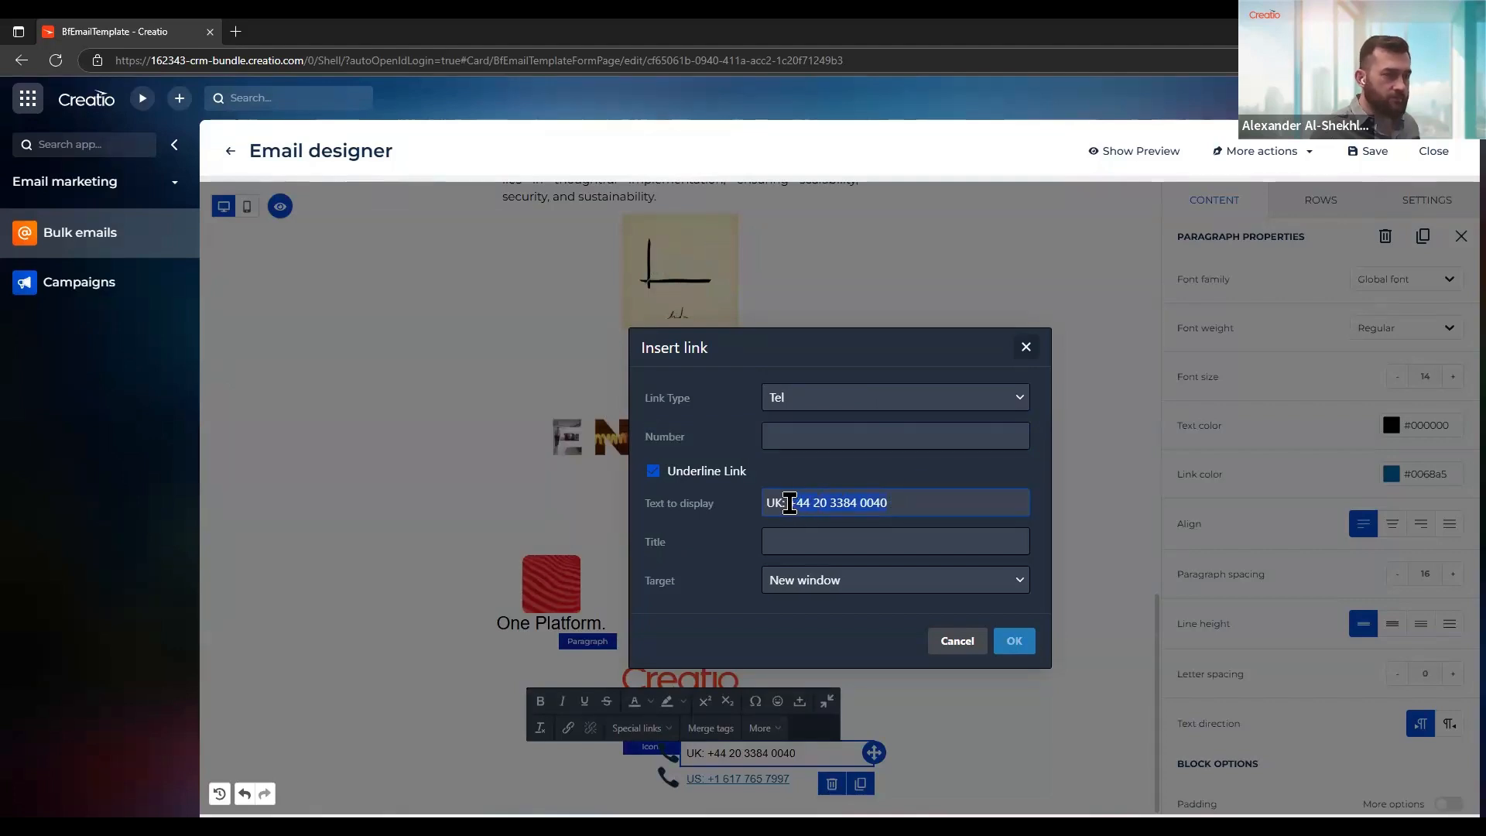
key(ctrl+c)
click(875, 431)
key(ctrl+v)
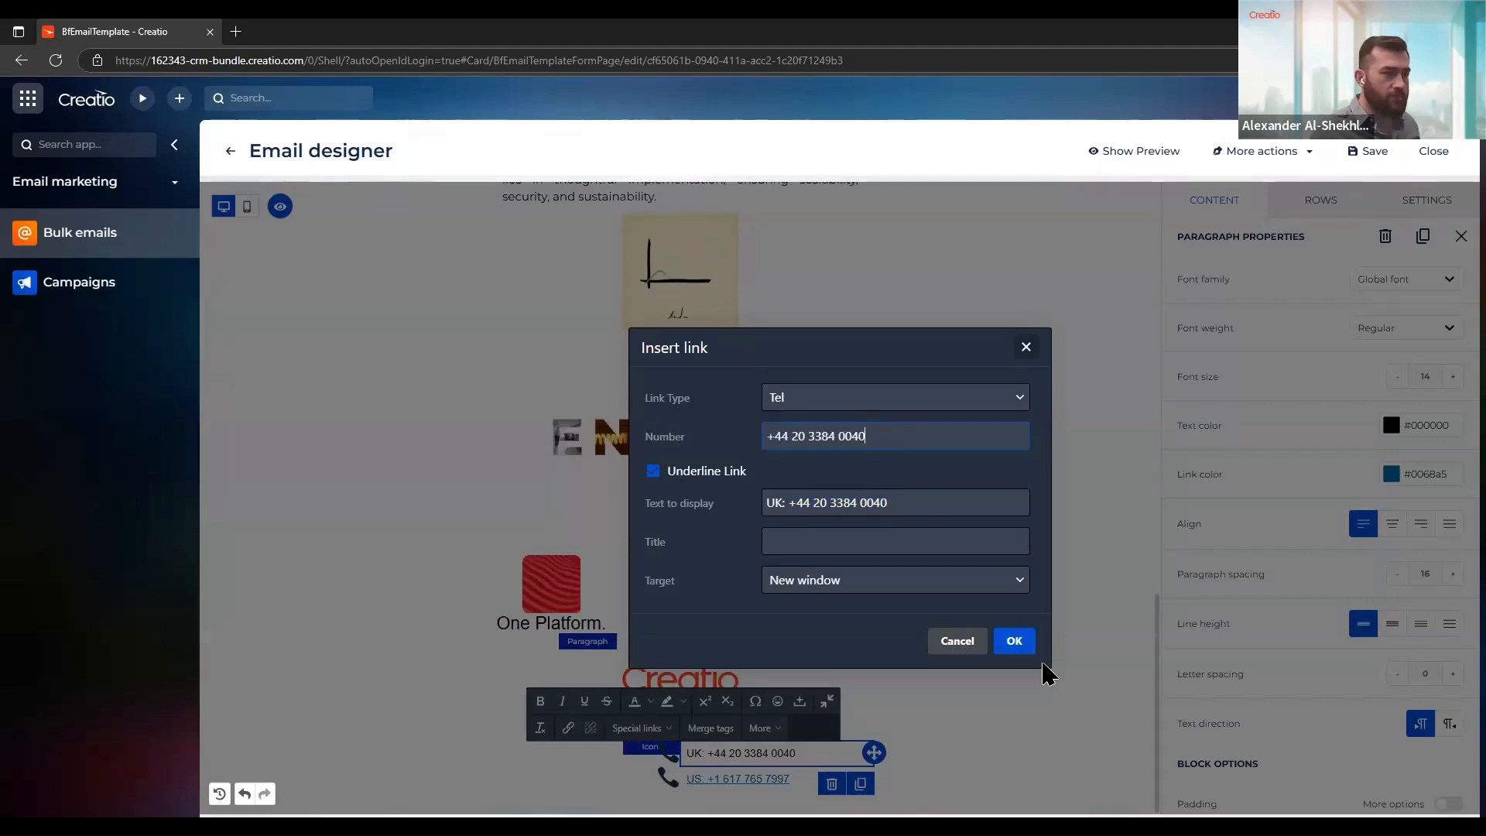
click(1029, 646)
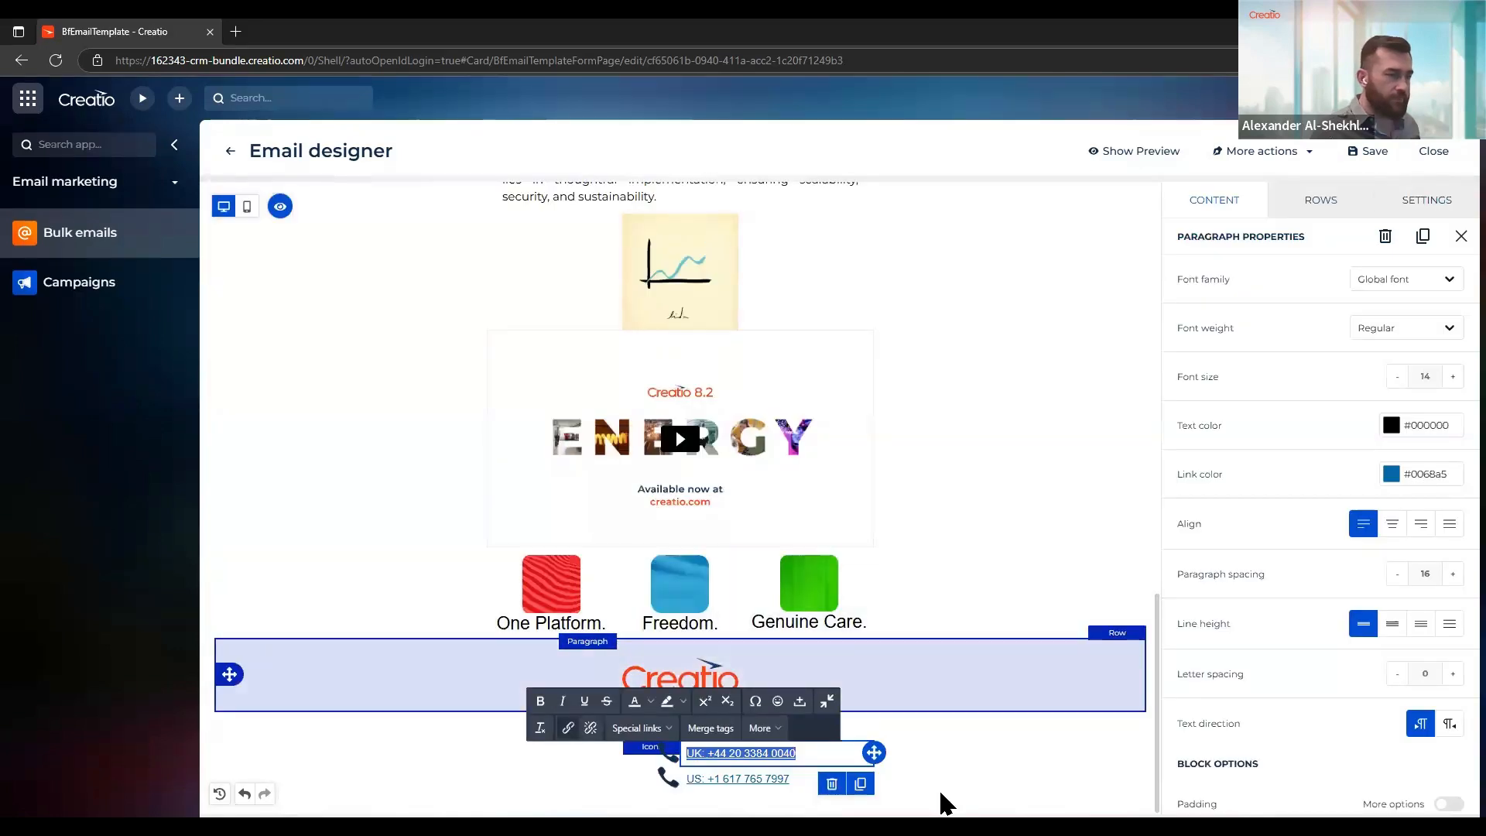
click(1040, 773)
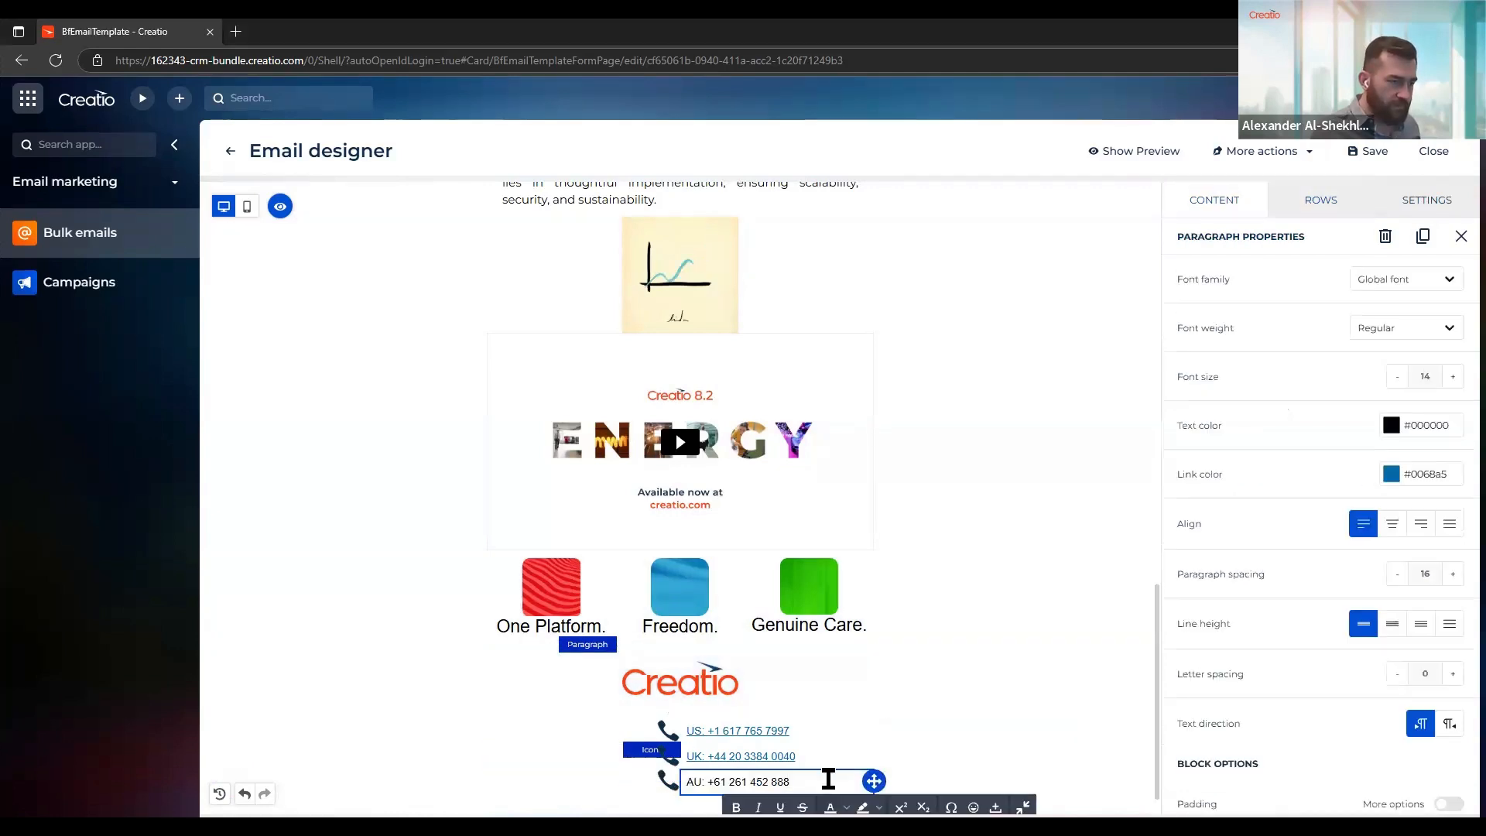
Replace the third contact line's text with the AU phone number and link it as Tel to that number
drag(828, 777, 577, 774)
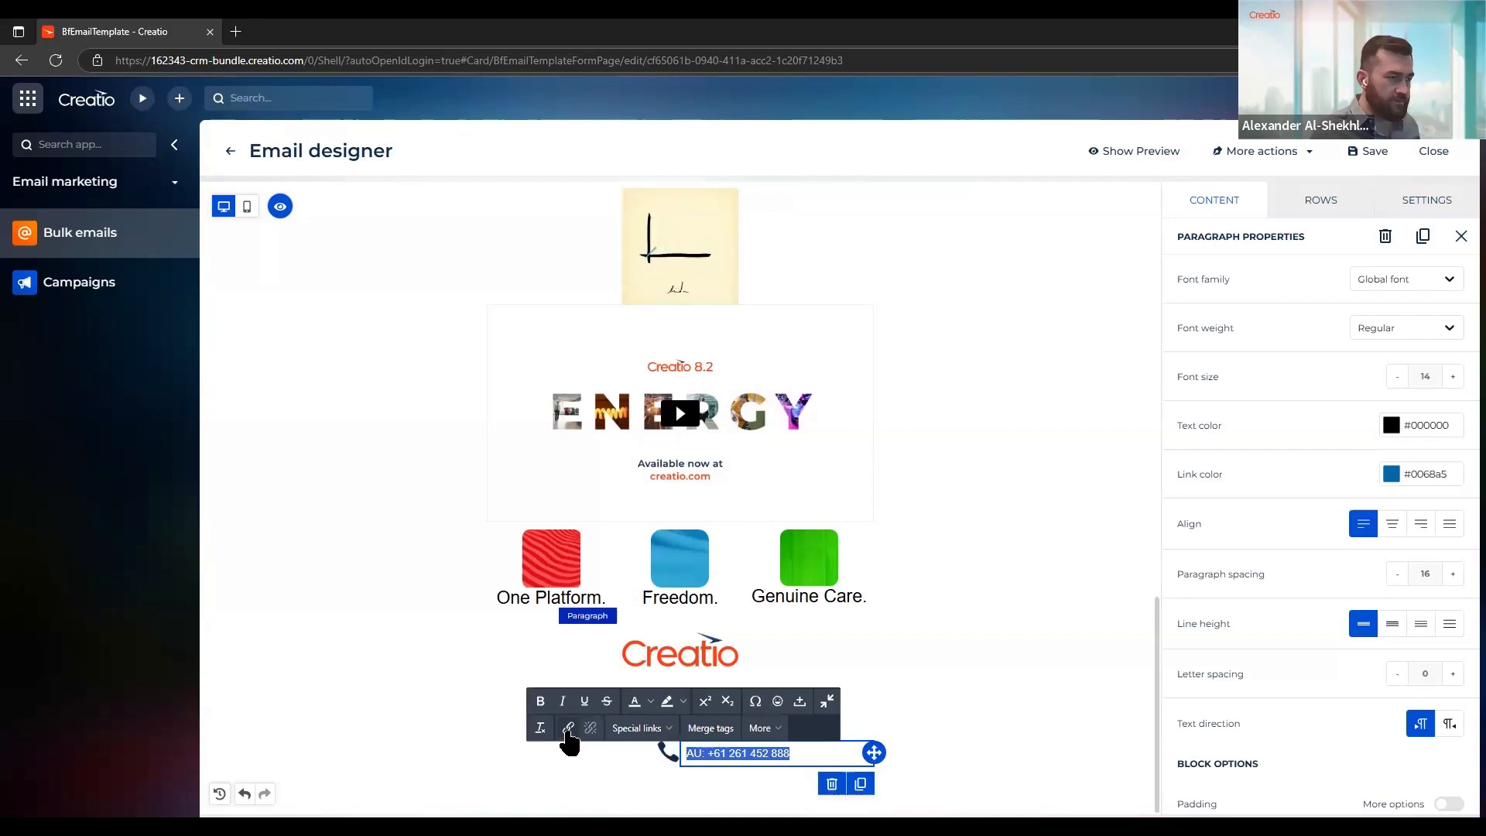
click(568, 728)
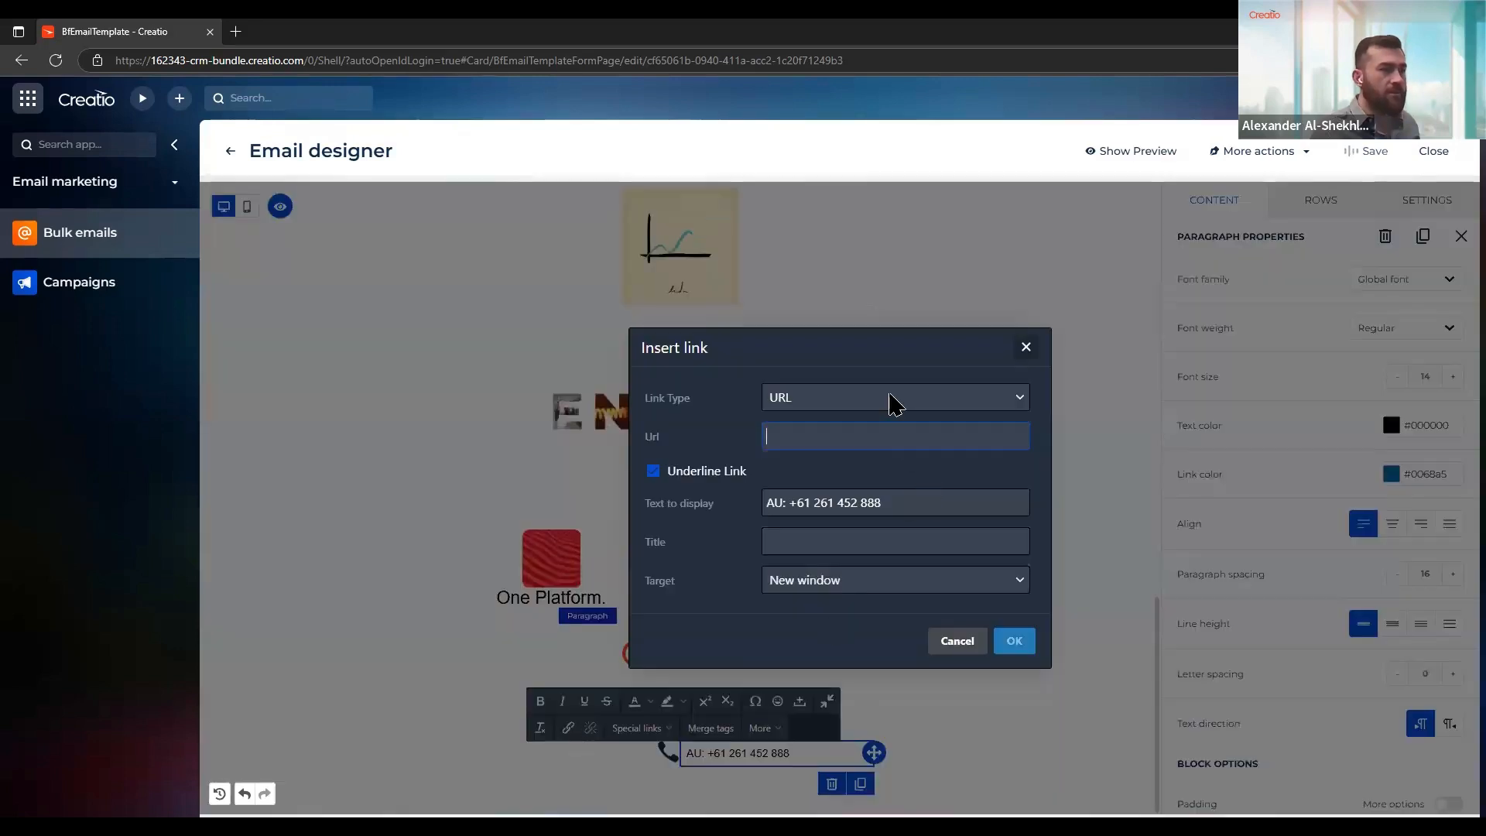
click(889, 397)
click(882, 489)
drag(911, 500, 788, 501)
key(ctrl+c)
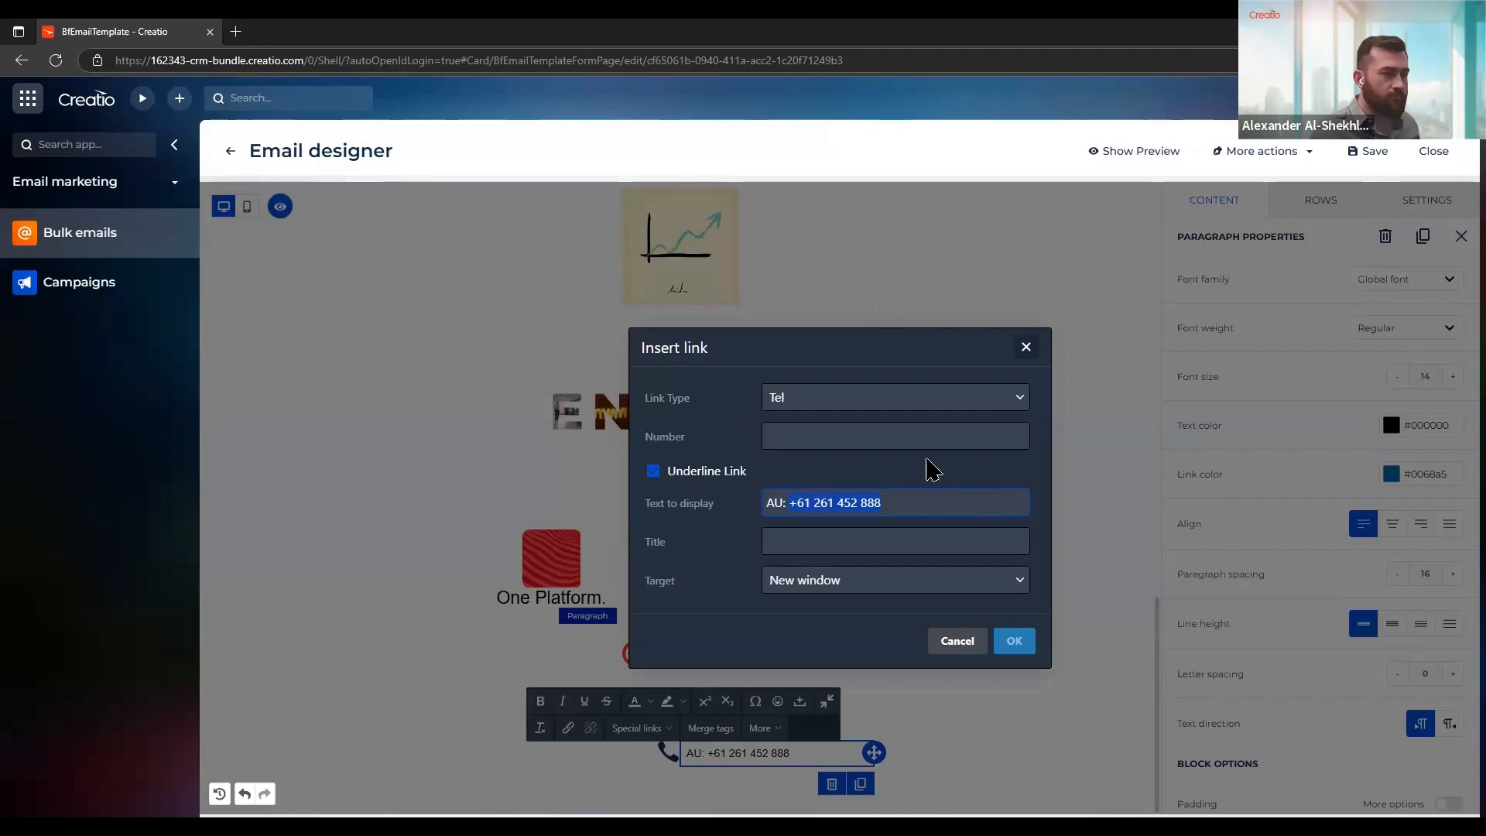
click(892, 433)
key(ctrl+v)
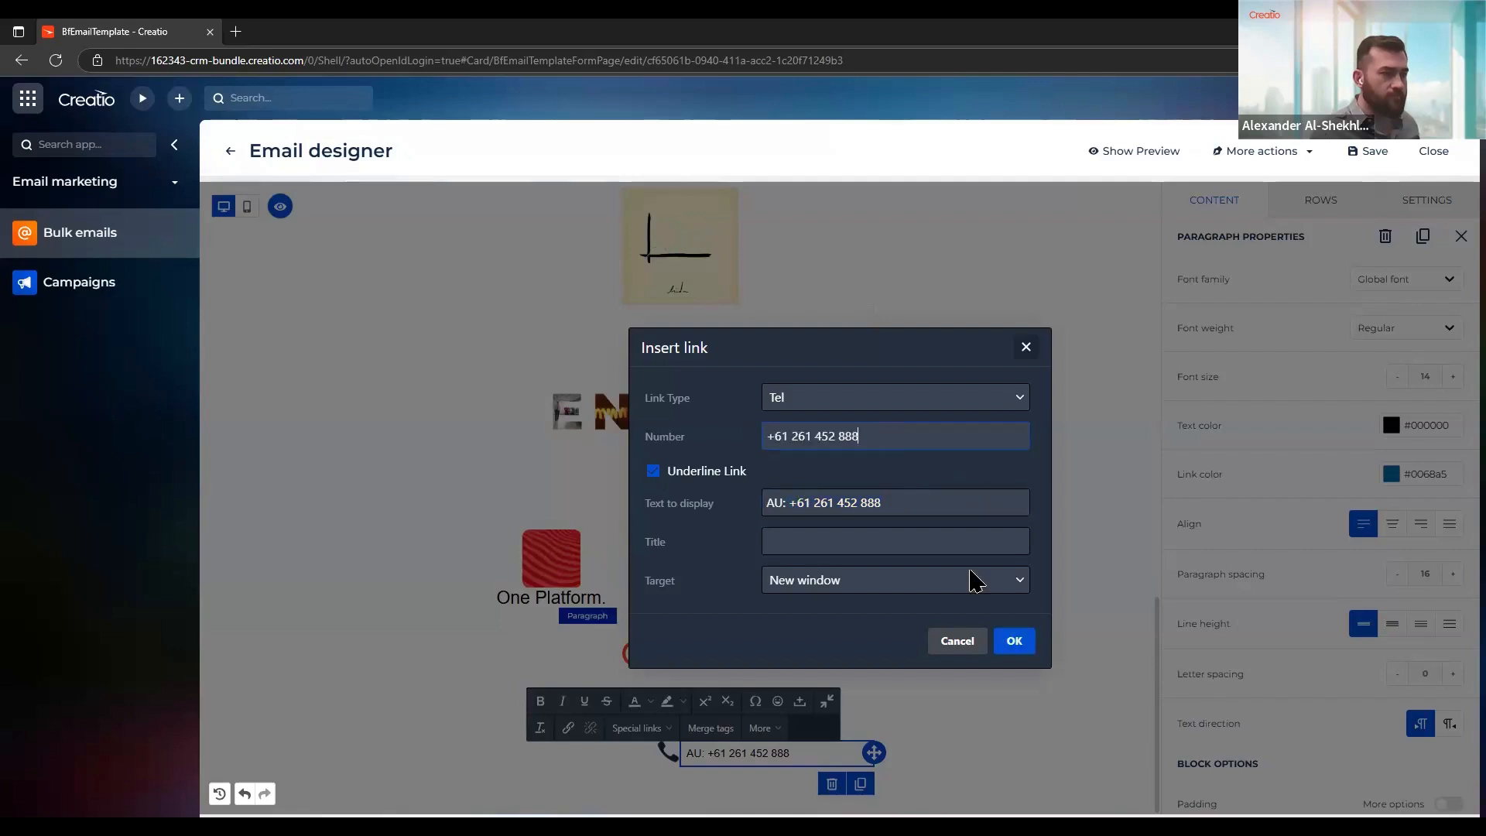
click(1016, 644)
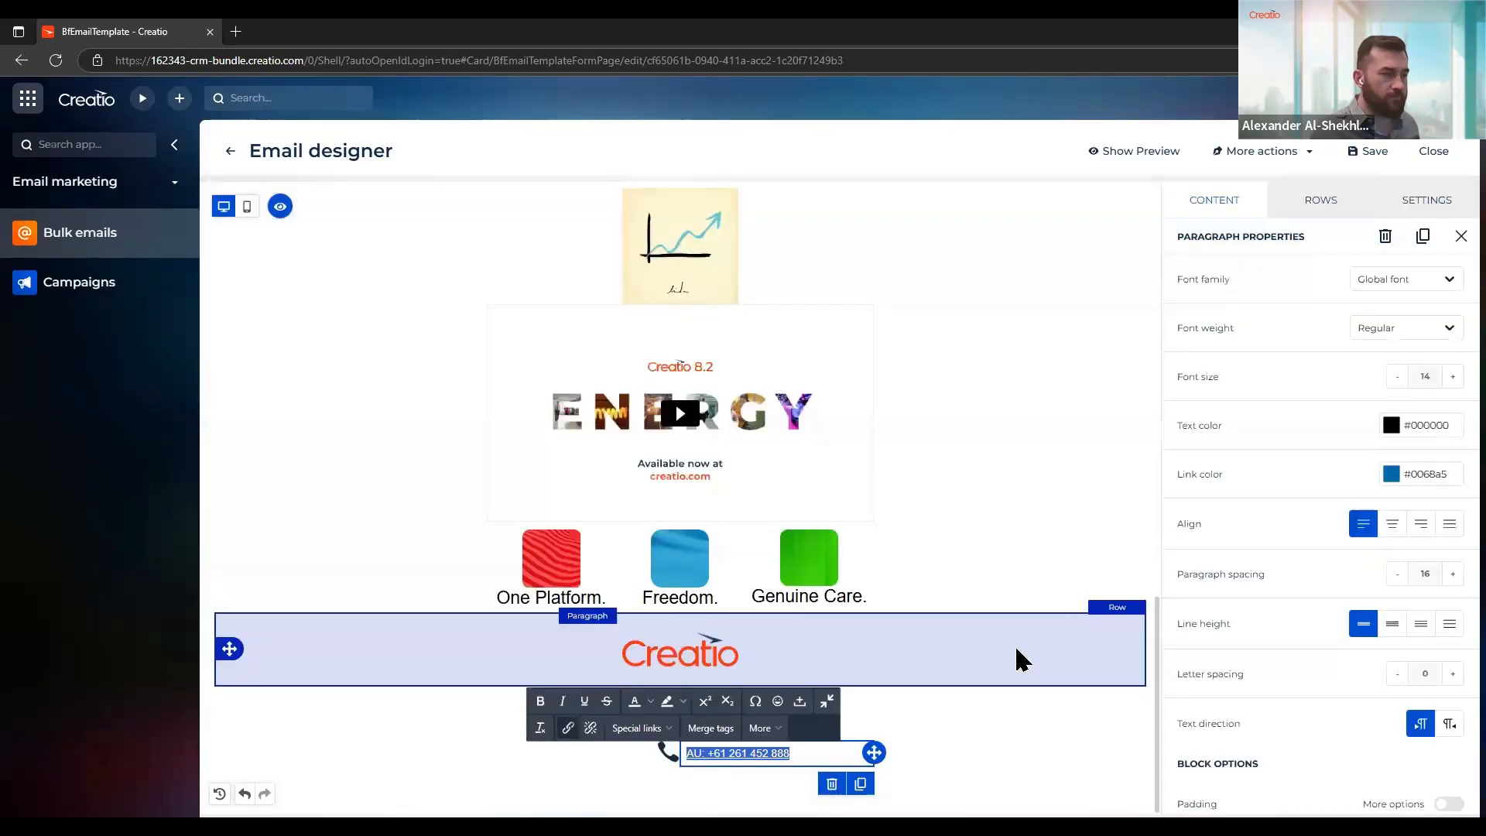
Duplicate the third line's telephone icon and AU phone number paragraph to create a fourth contact line
click(659, 760)
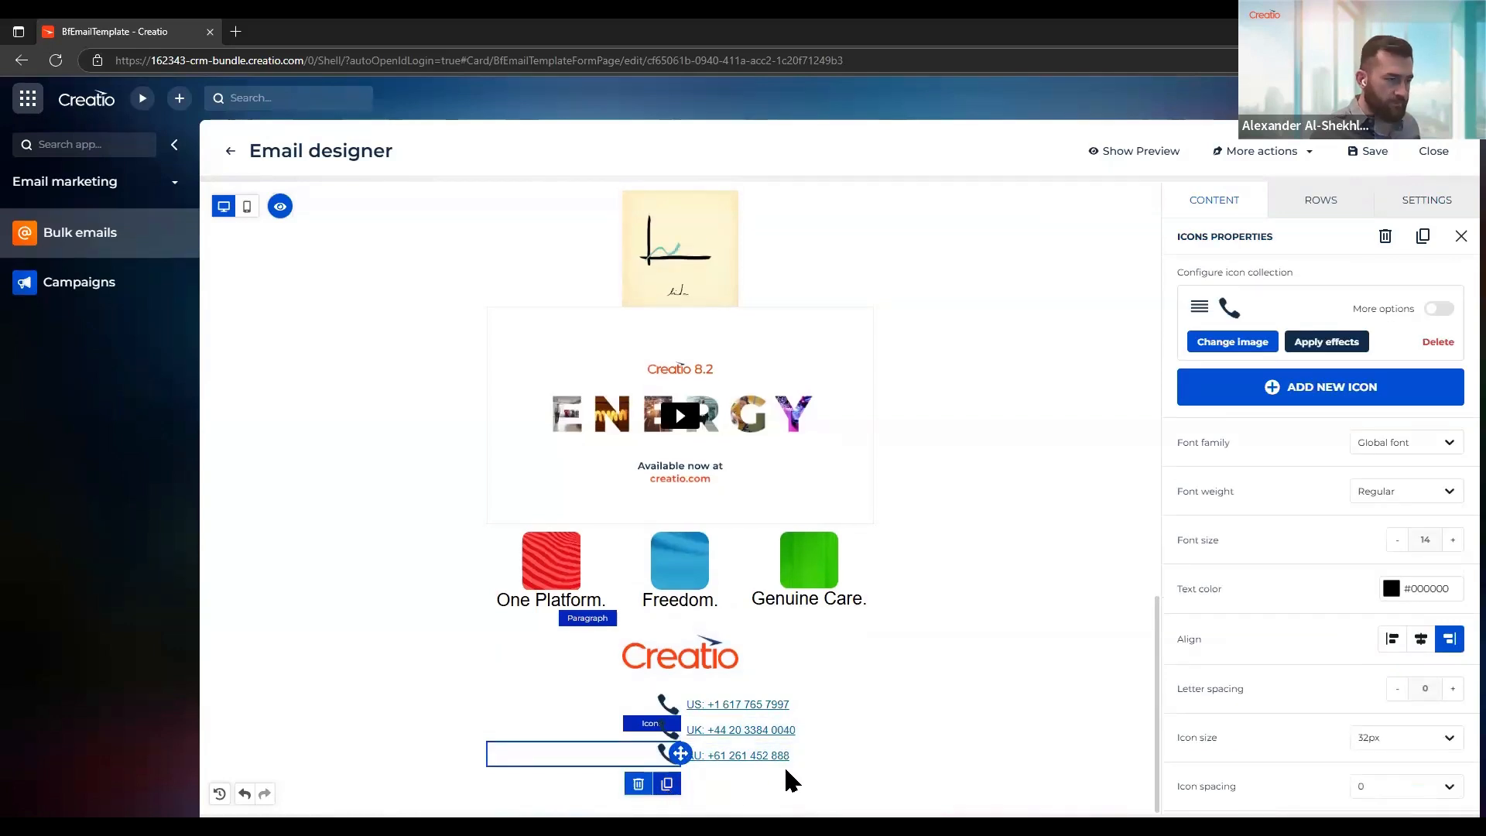
click(859, 755)
click(860, 783)
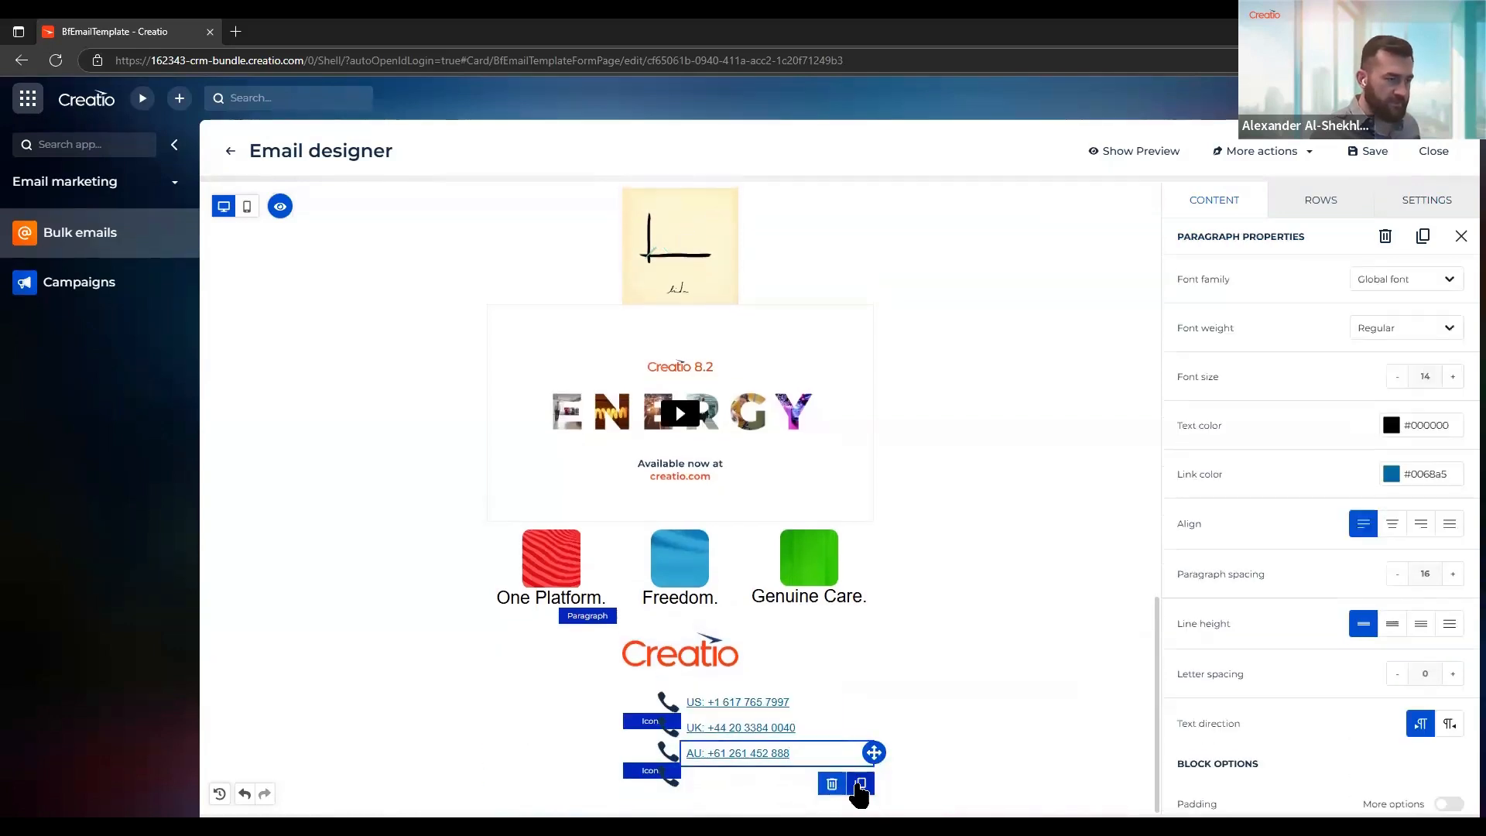
Change the fourth contact line's telephone icon to Email icon.png from the Icons folder
click(651, 766)
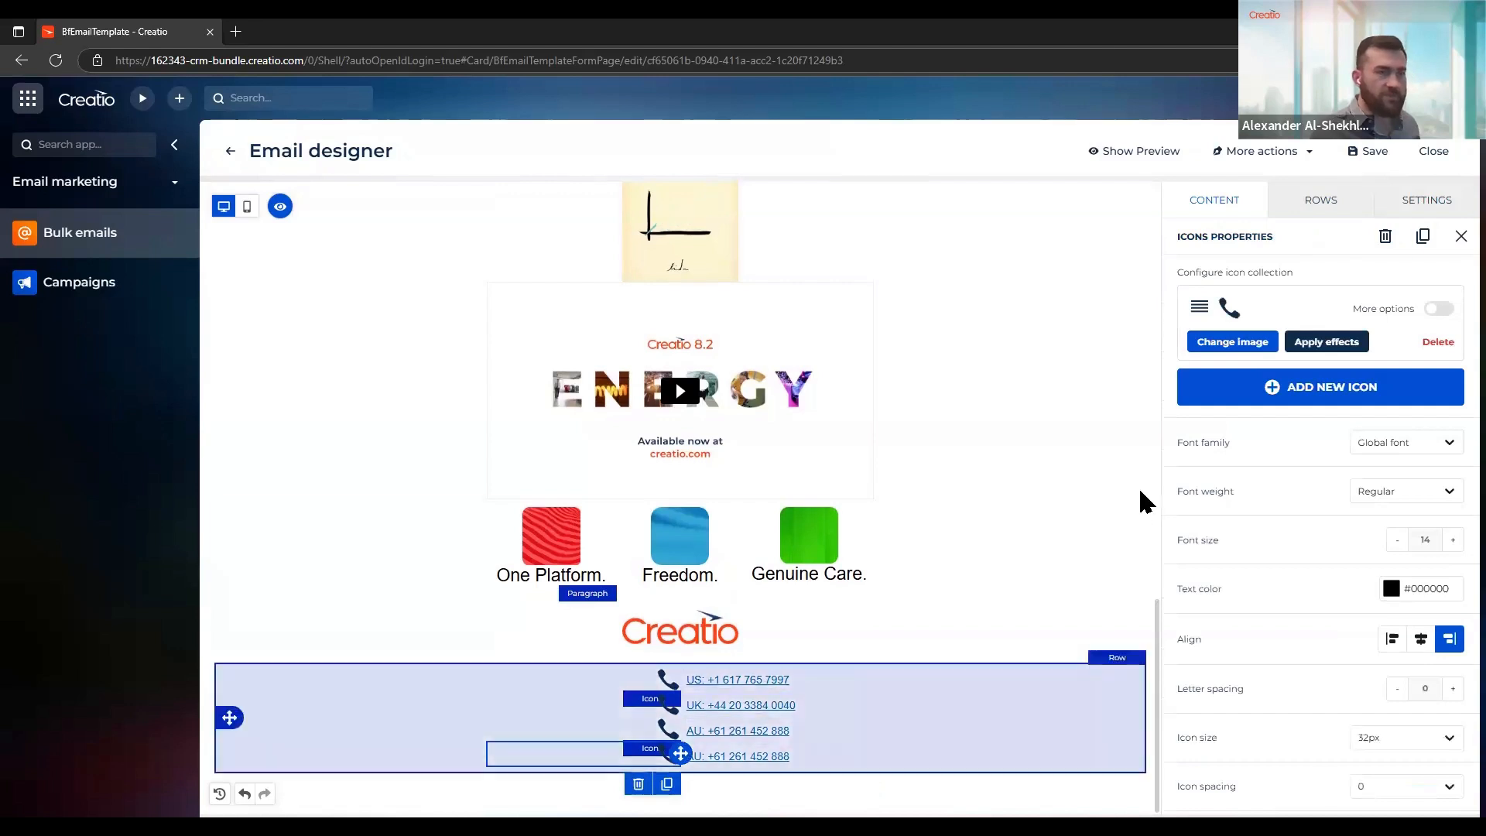
click(1221, 350)
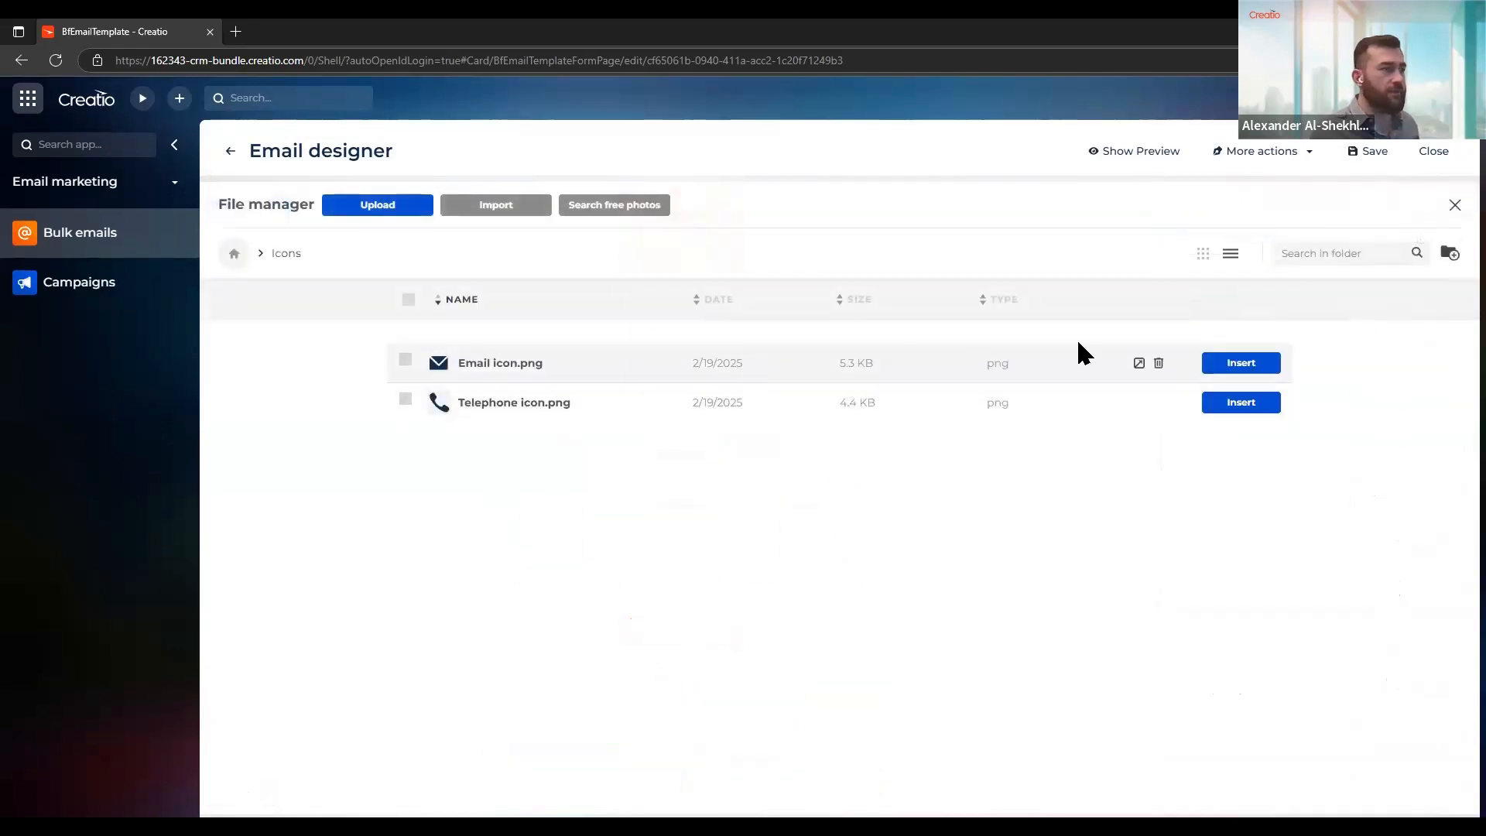
click(1230, 362)
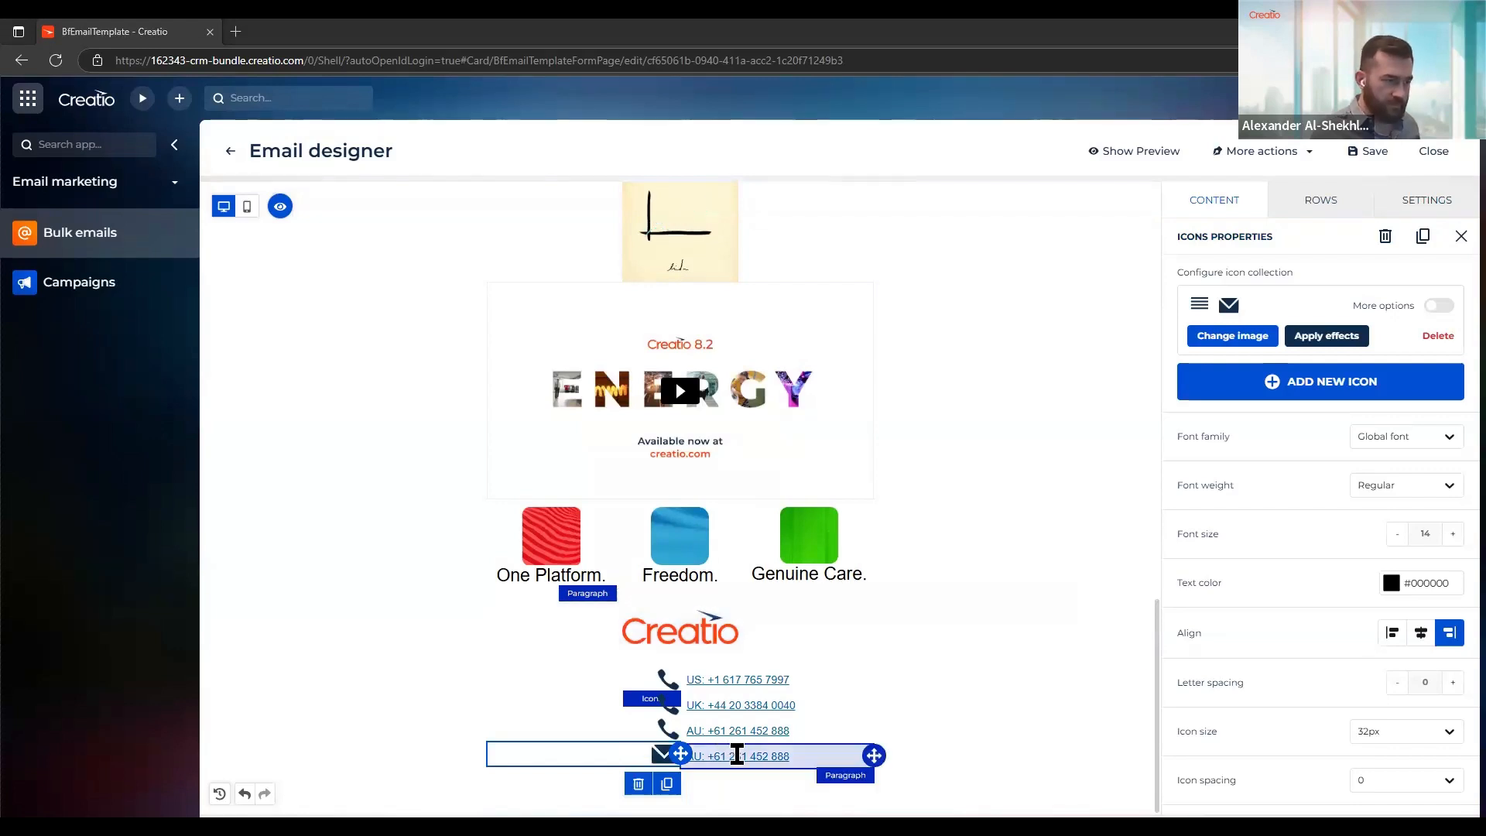
Replace the fourth contact line's text with the company's contact e-mail address and link it as E-MAIL to that address
triple_click(775, 754)
key(ctrl+v)
triple_click(685, 764)
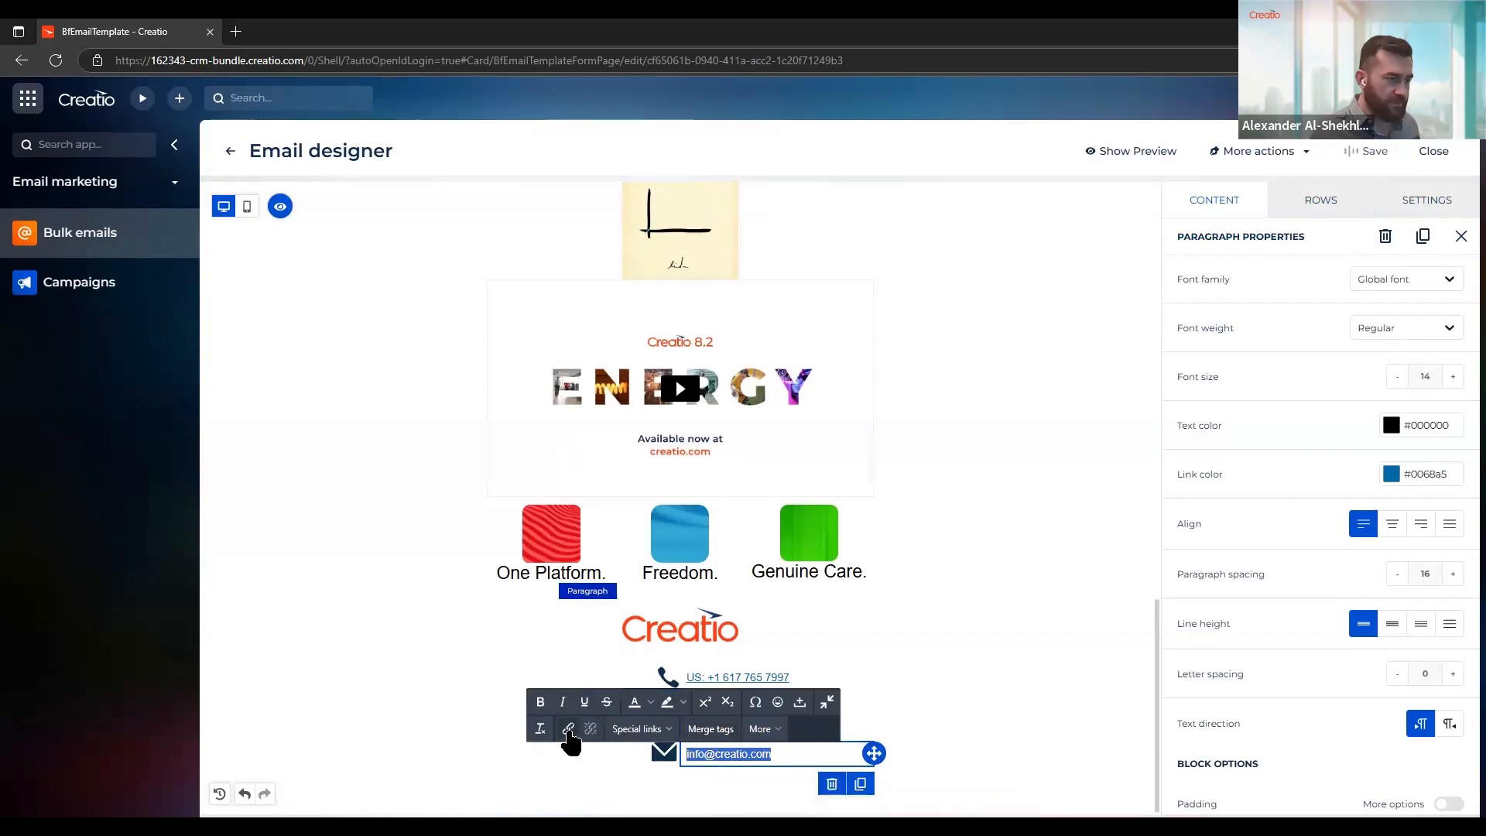
click(569, 730)
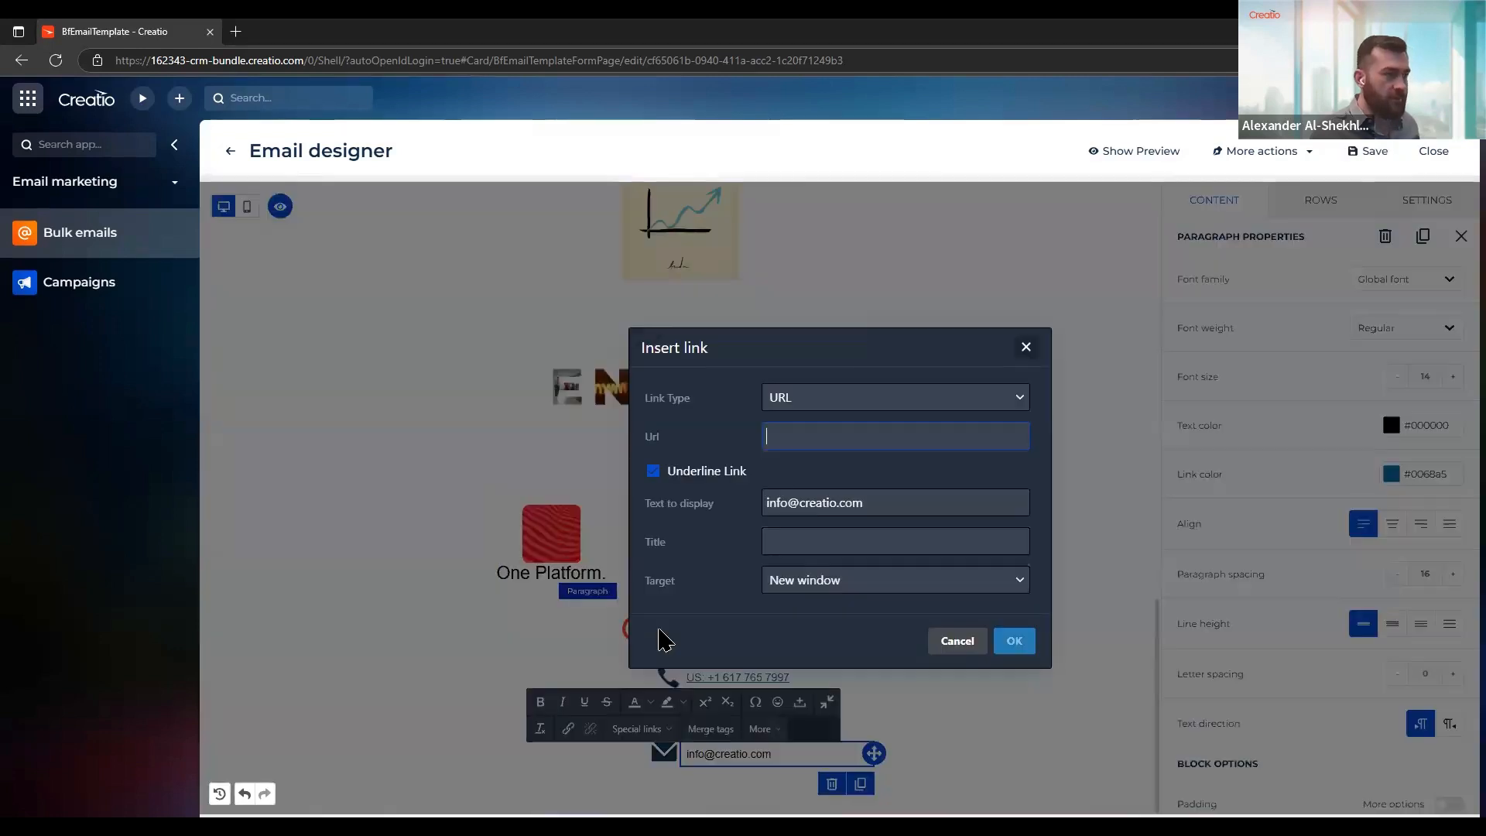
click(813, 402)
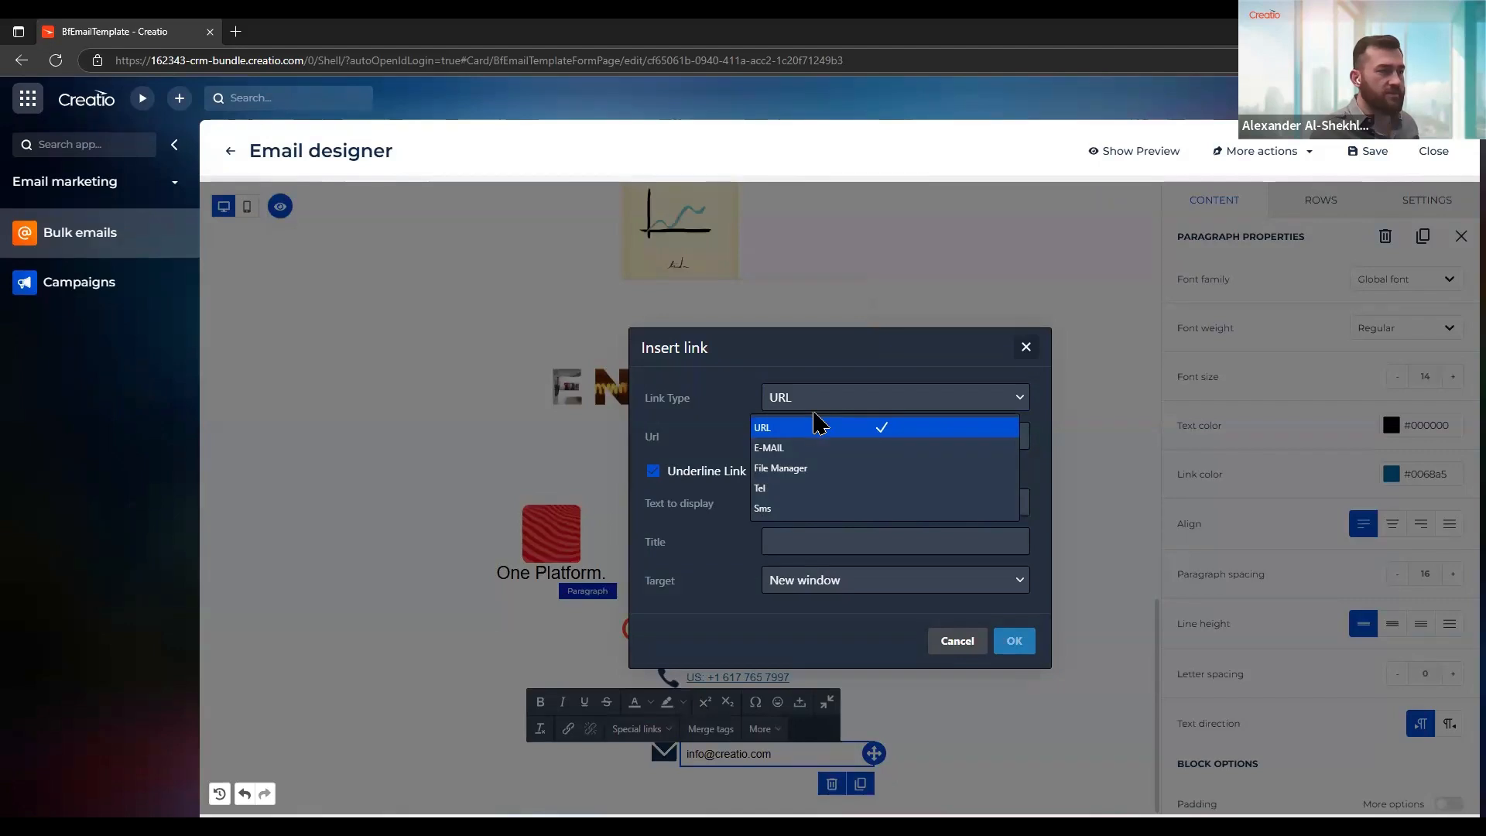
click(827, 453)
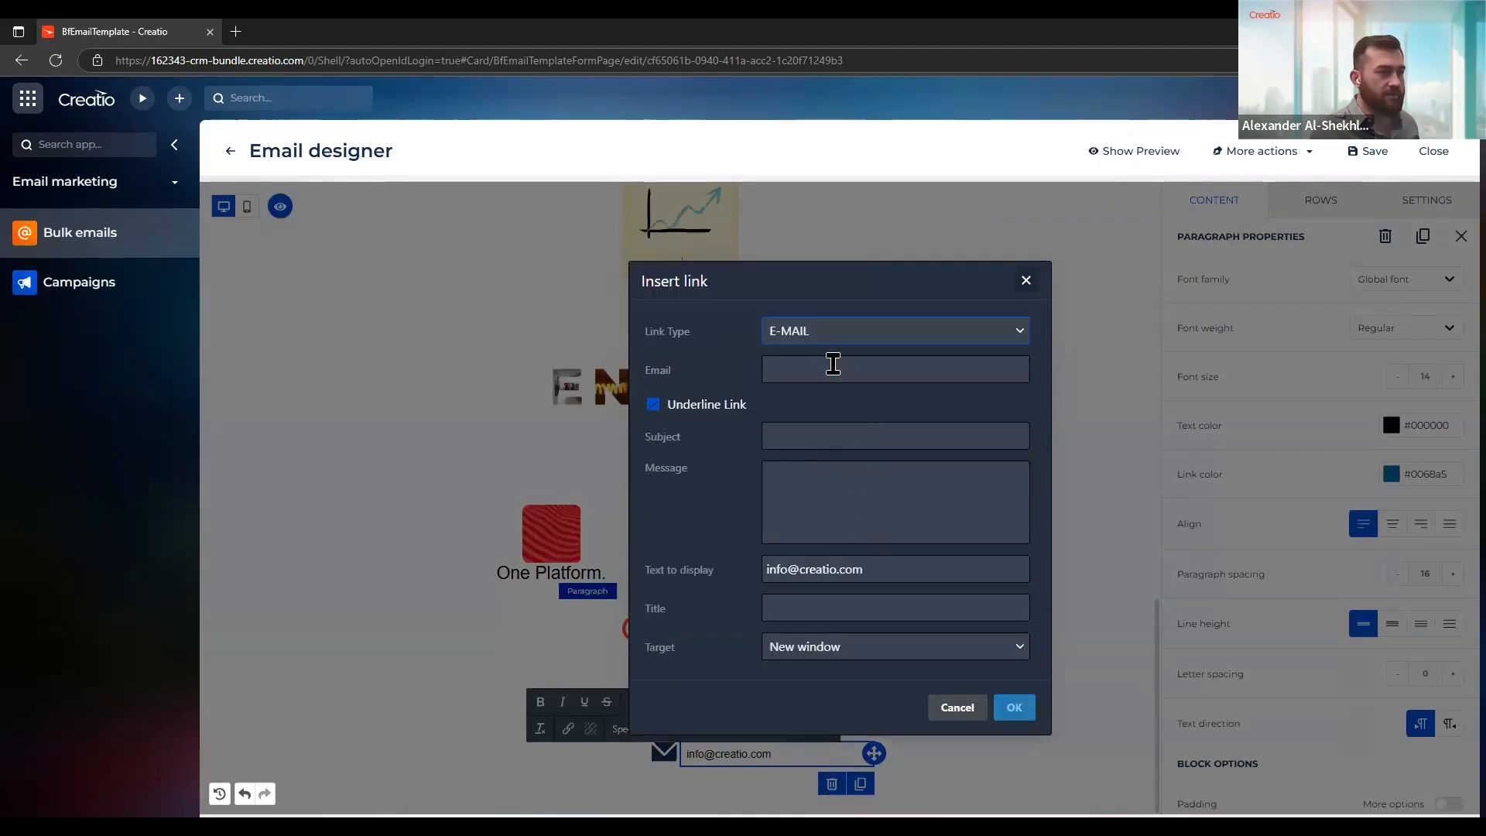
click(851, 369)
key(ctrl+v)
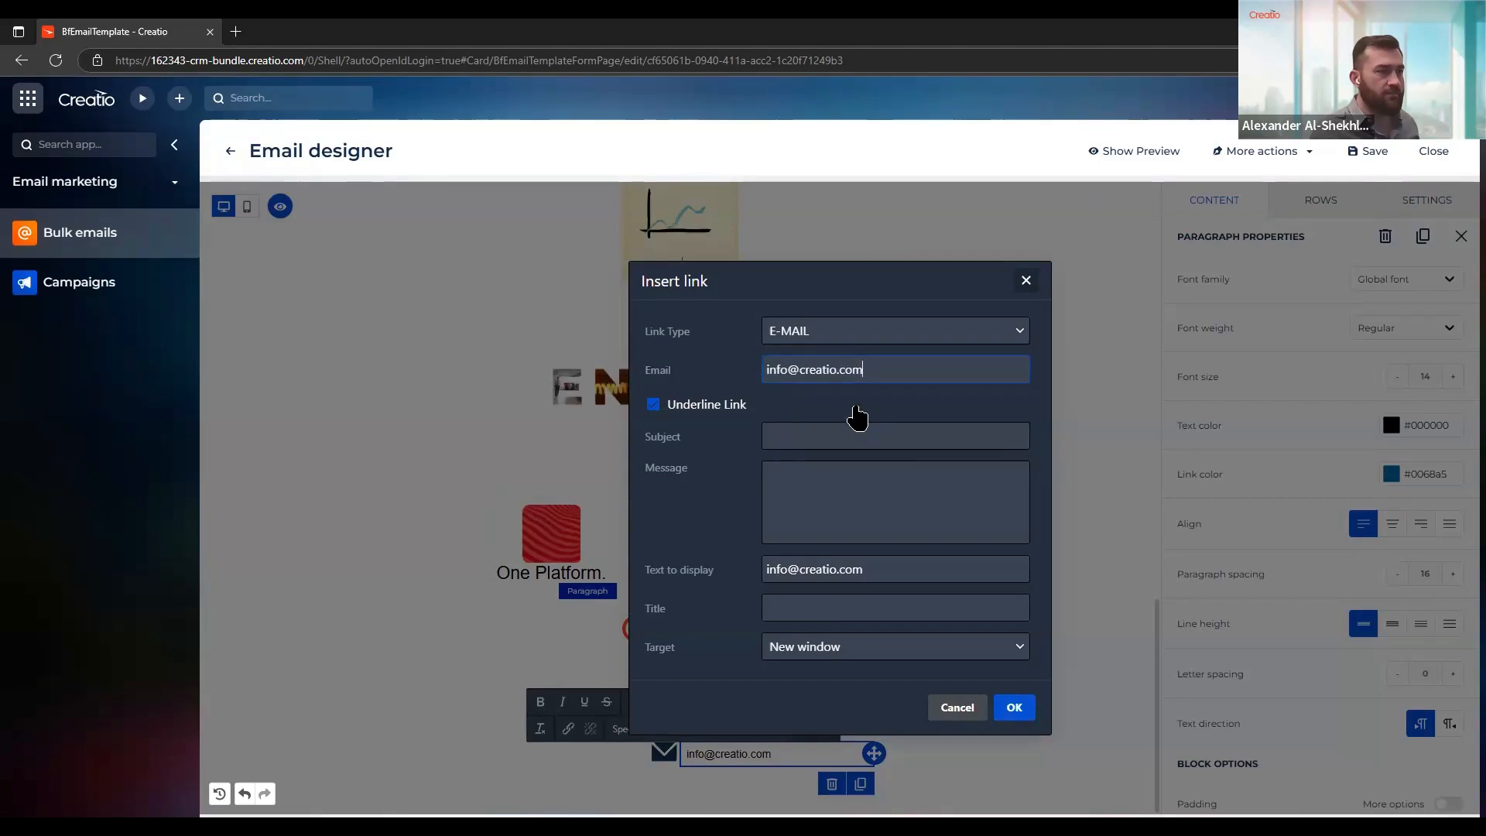
click(1016, 711)
click(1018, 735)
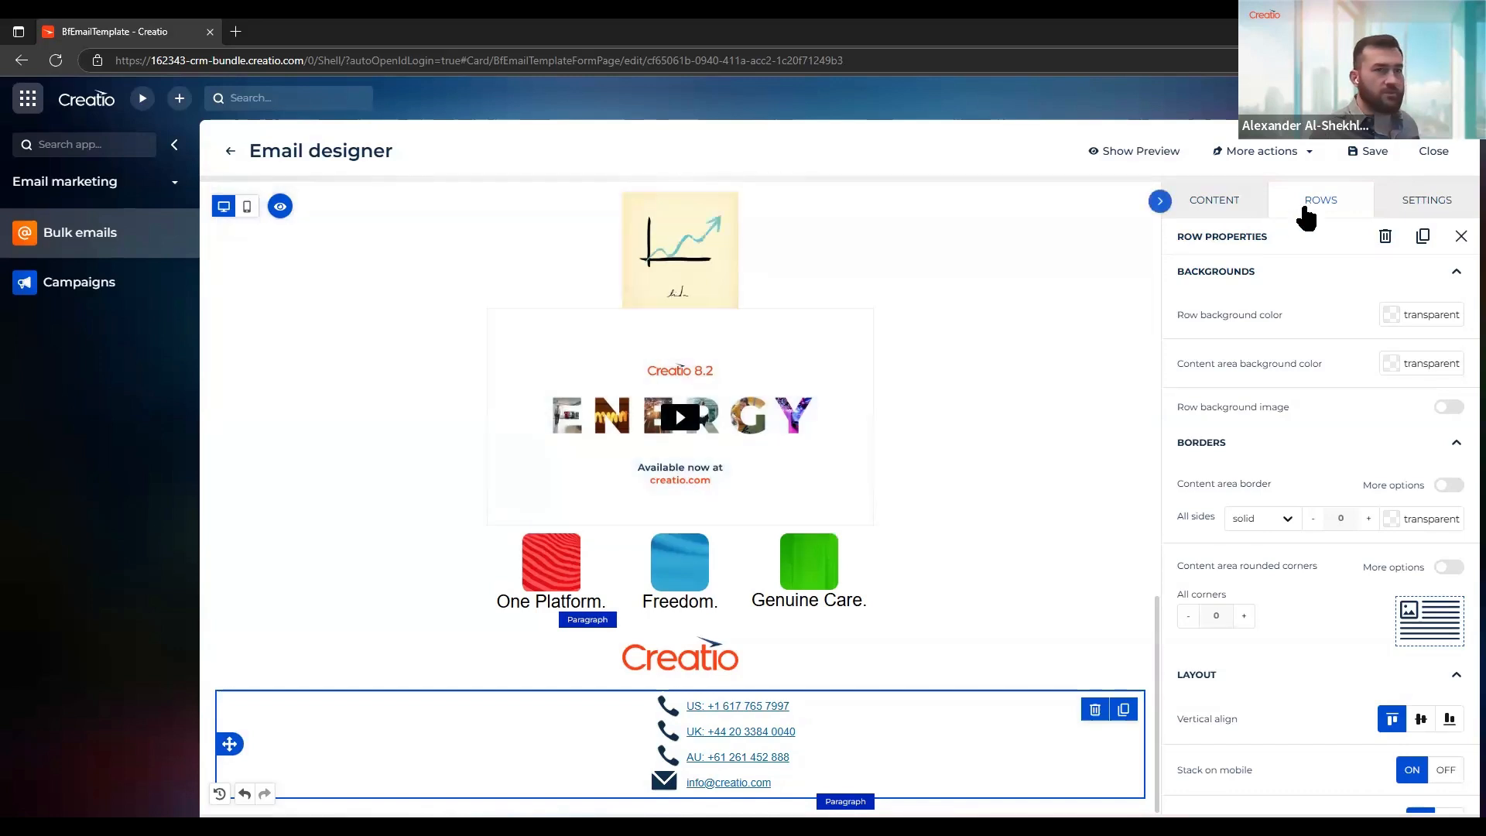
Add an empty single-column row below the contact lines and place a Social block in it
click(1316, 200)
drag(1319, 462, 745, 803)
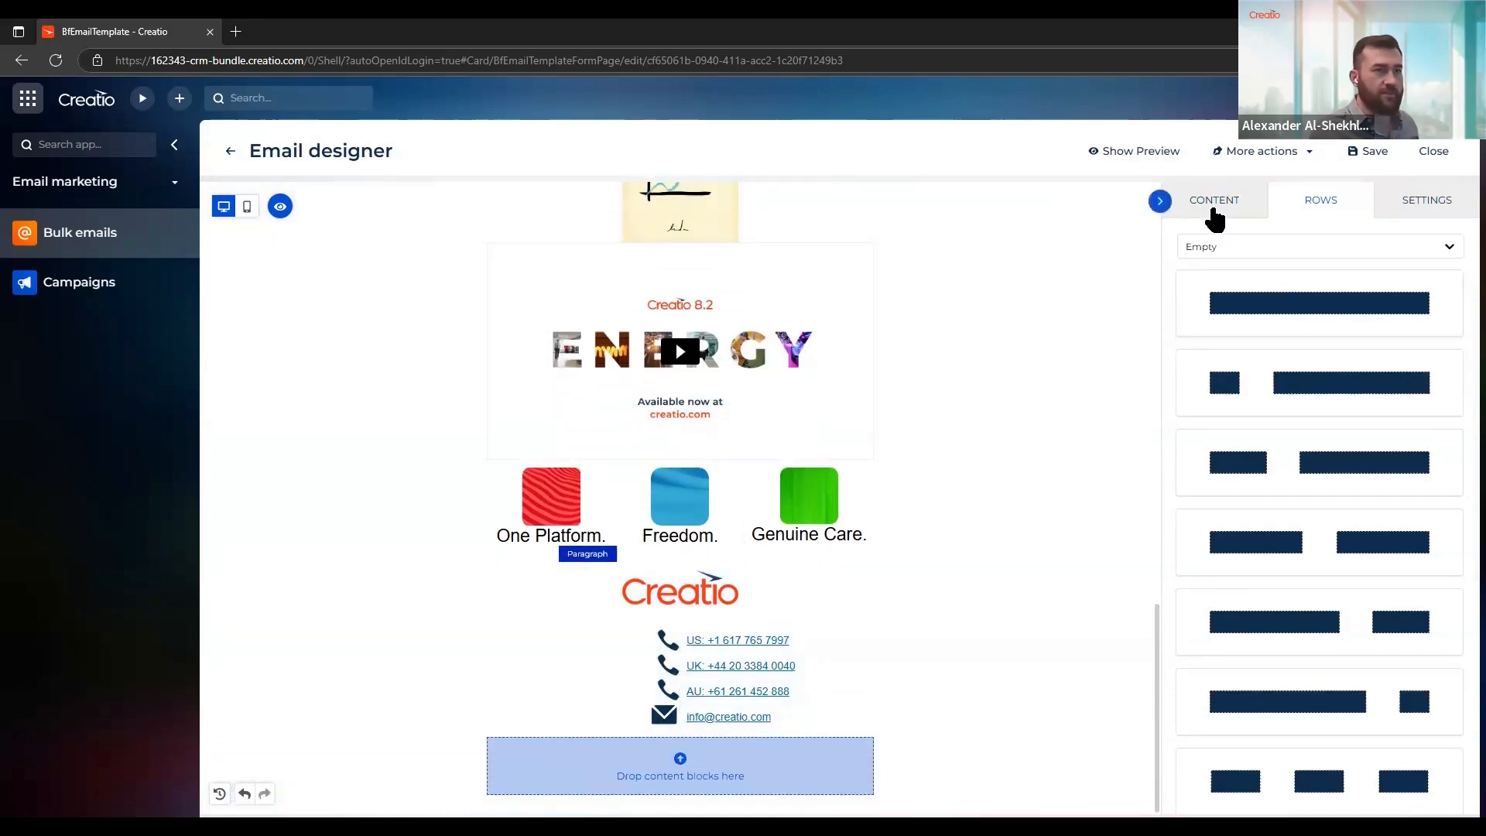
click(1213, 203)
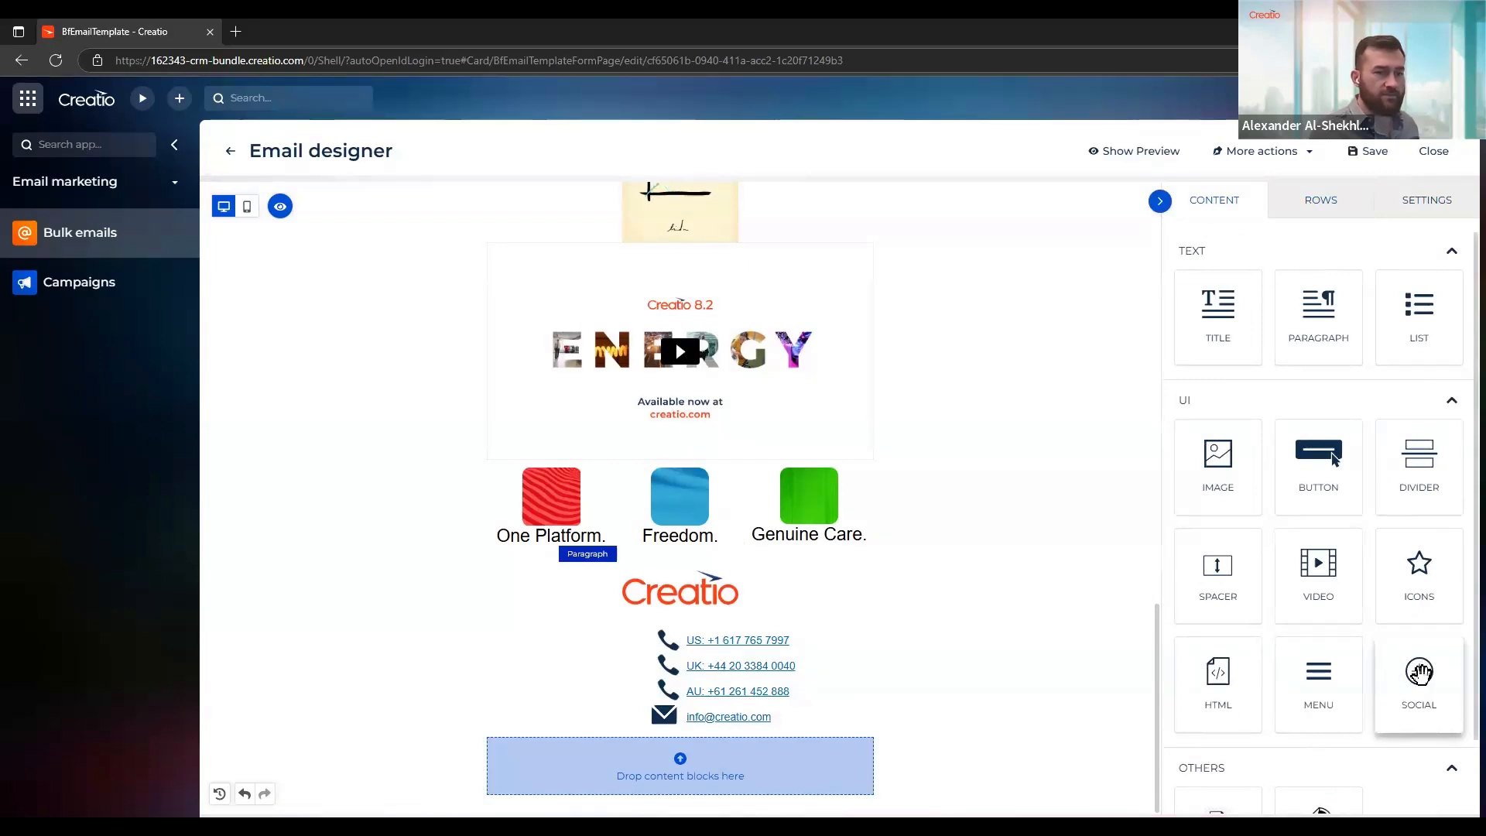
drag(1420, 673, 691, 790)
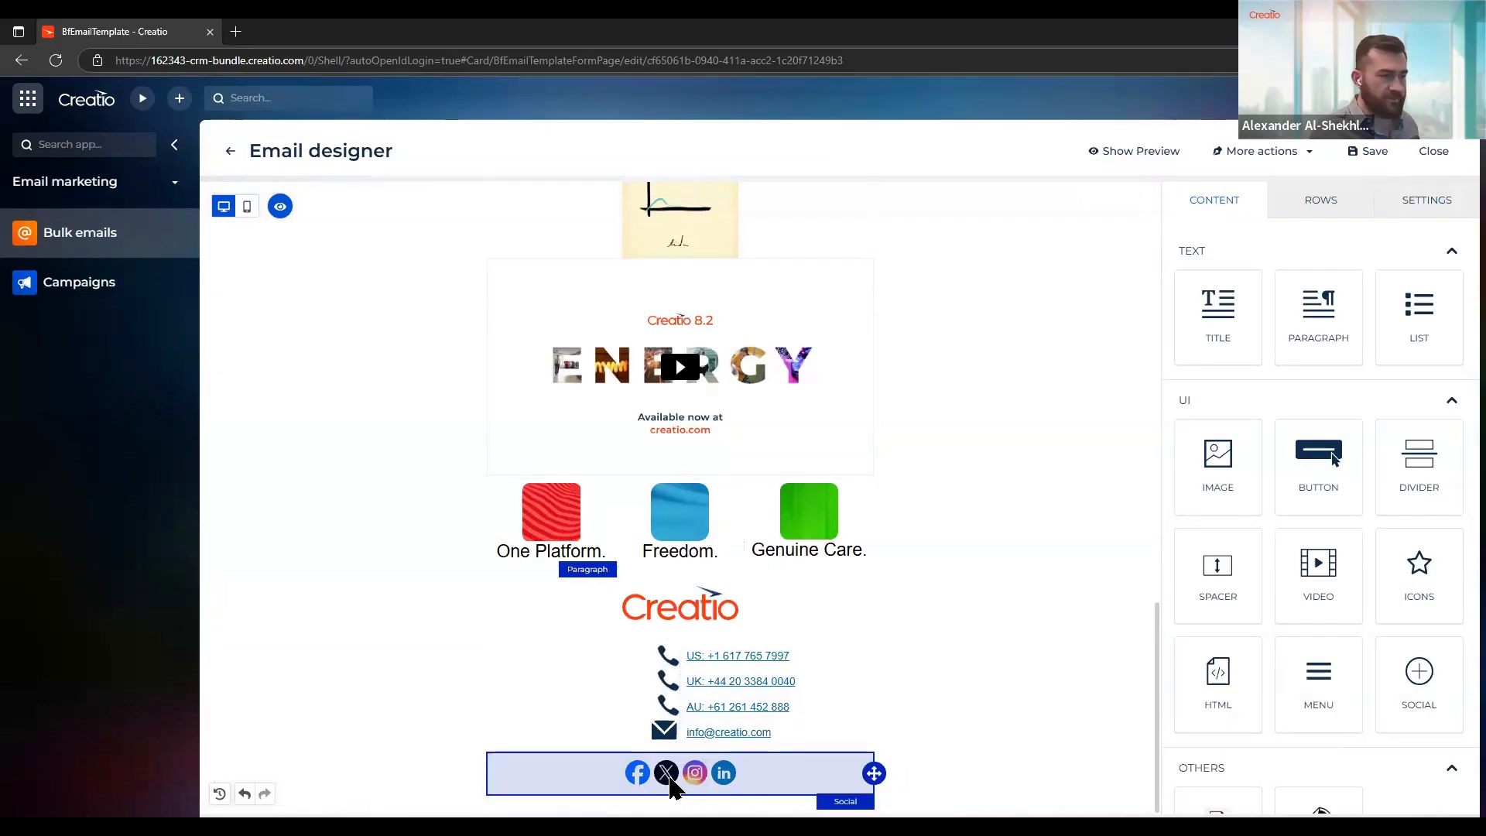
Examine the Social block's icon collections, network URLs, alignment, icon spacing and block options
click(699, 776)
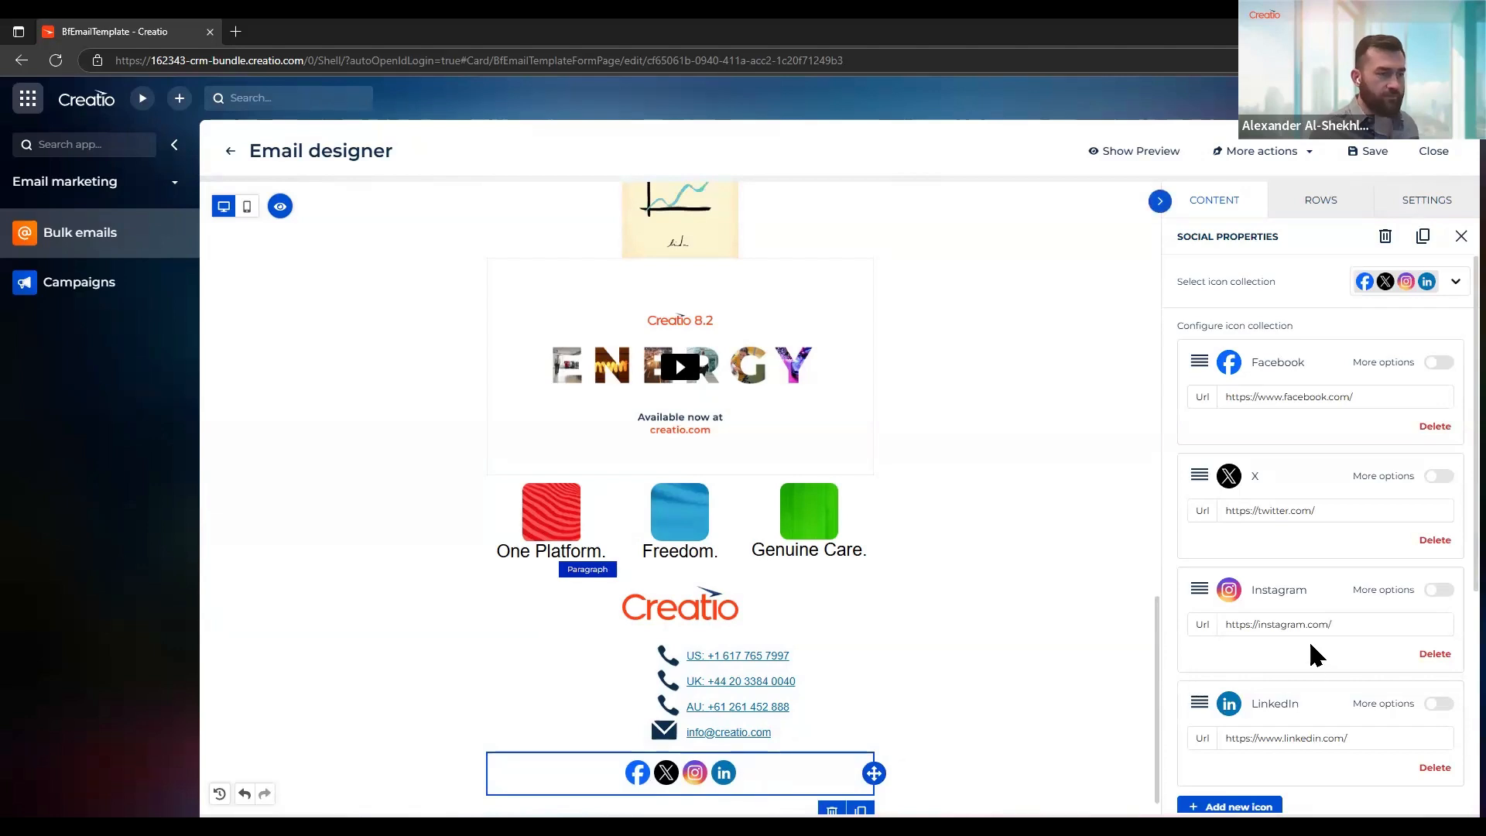
scroll(1307, 639, down, 4)
scroll(1309, 654, up, 4)
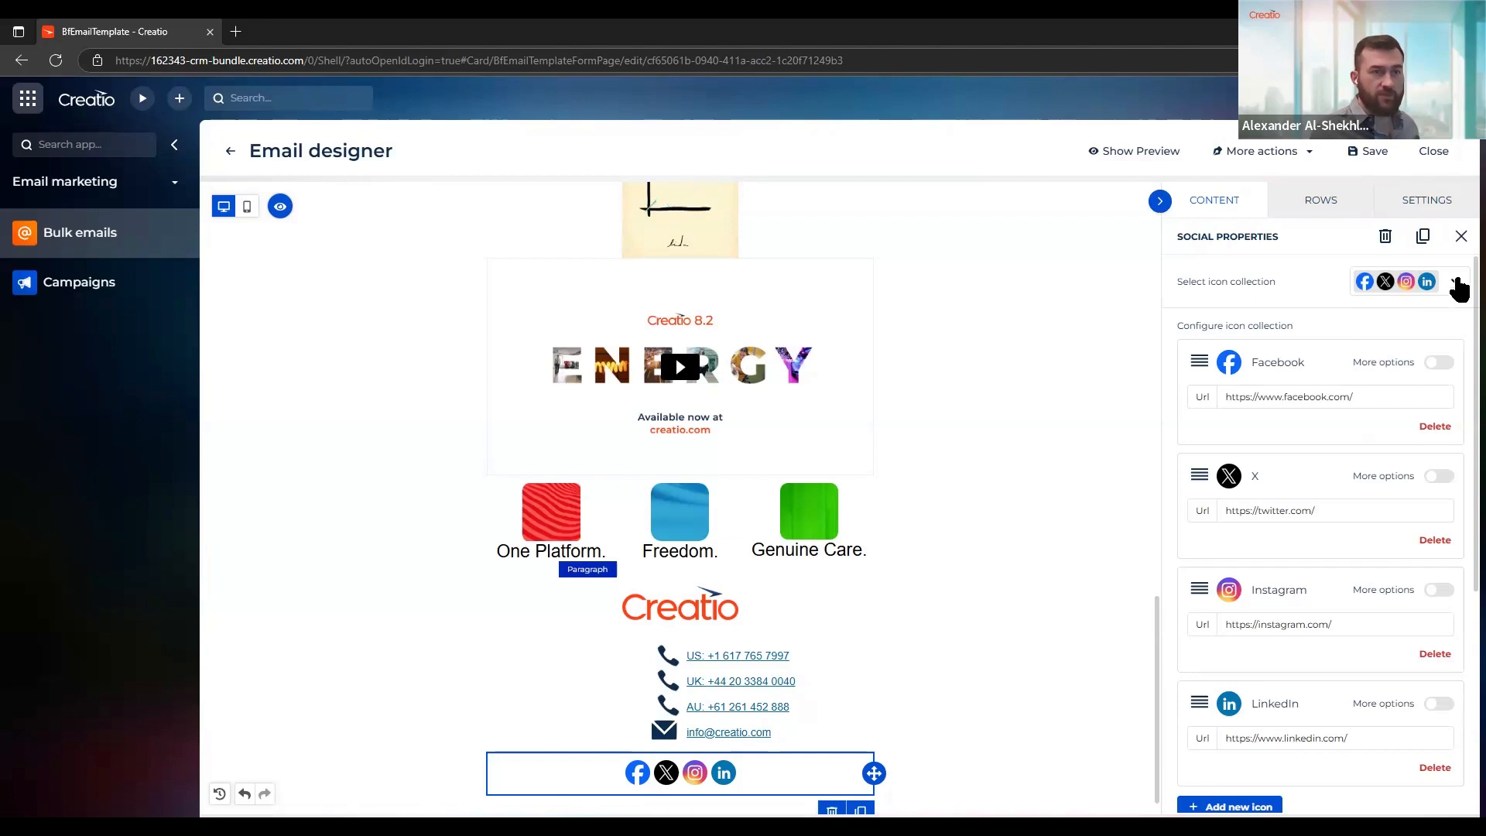
click(1450, 284)
scroll(1448, 410, down, 1)
scroll(1450, 410, down, 3)
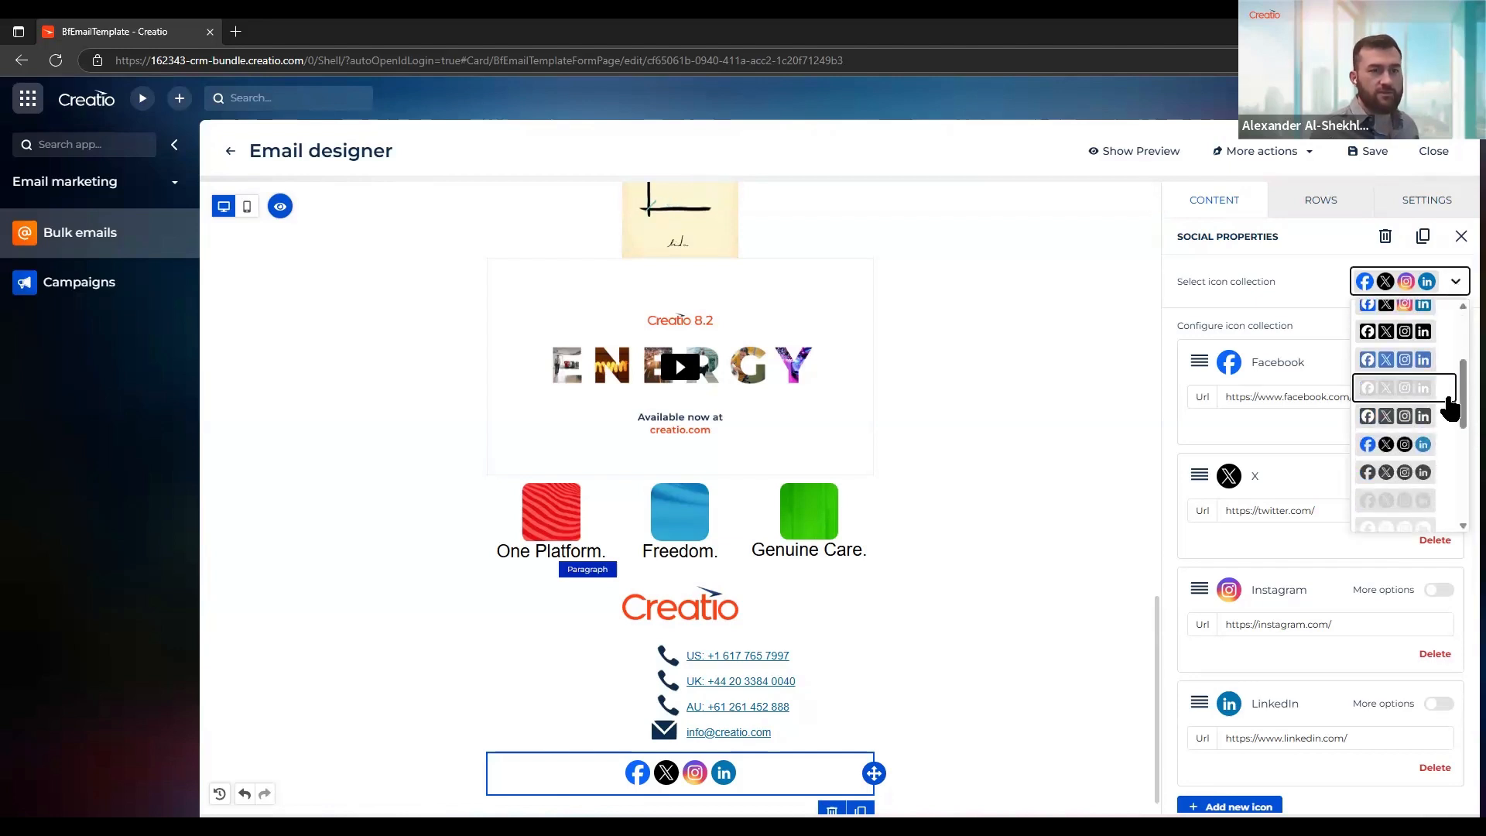
scroll(1448, 449, up, 3)
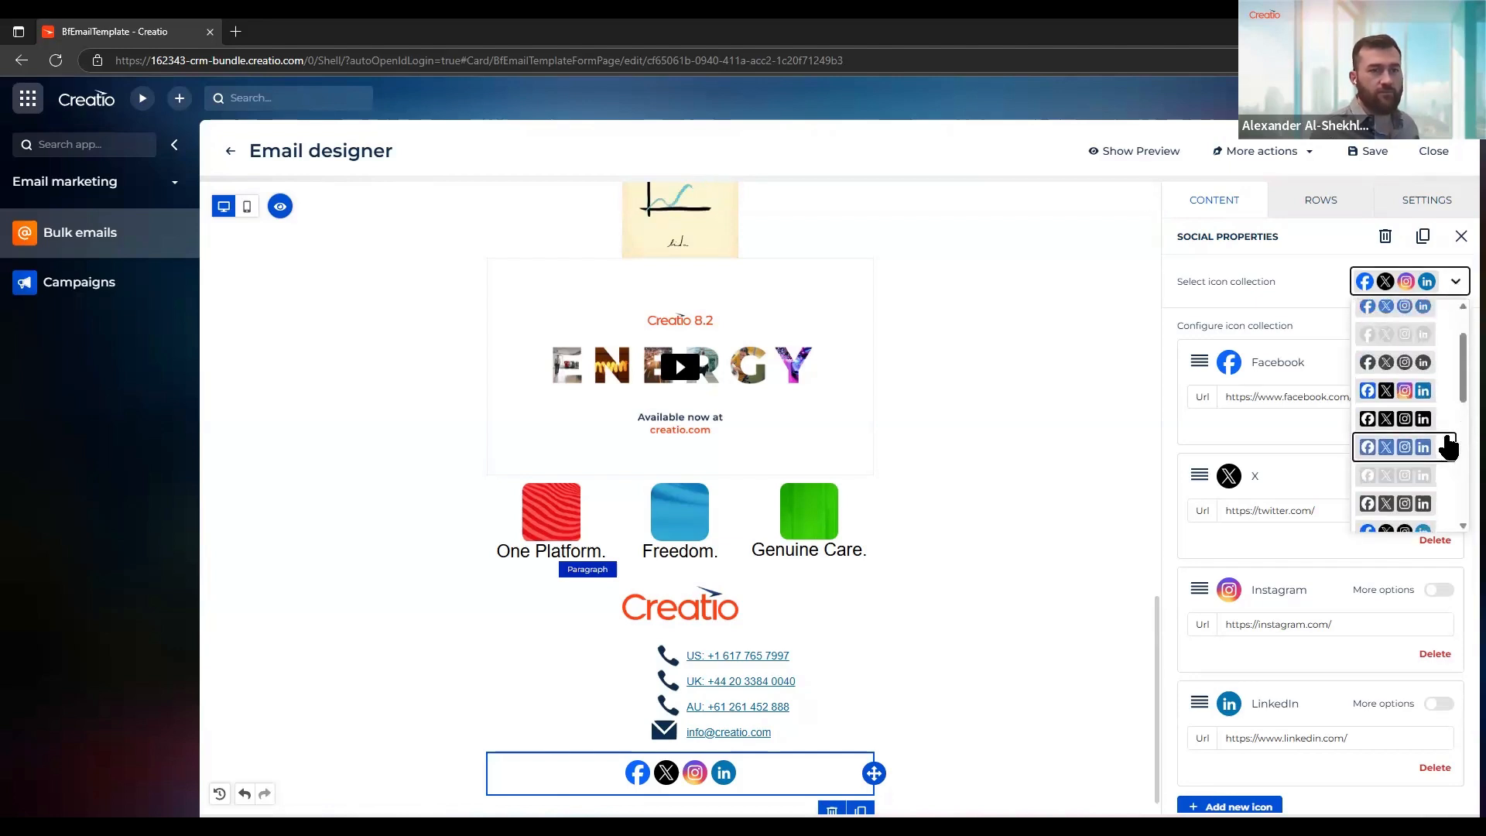
scroll(1444, 410, up, 3)
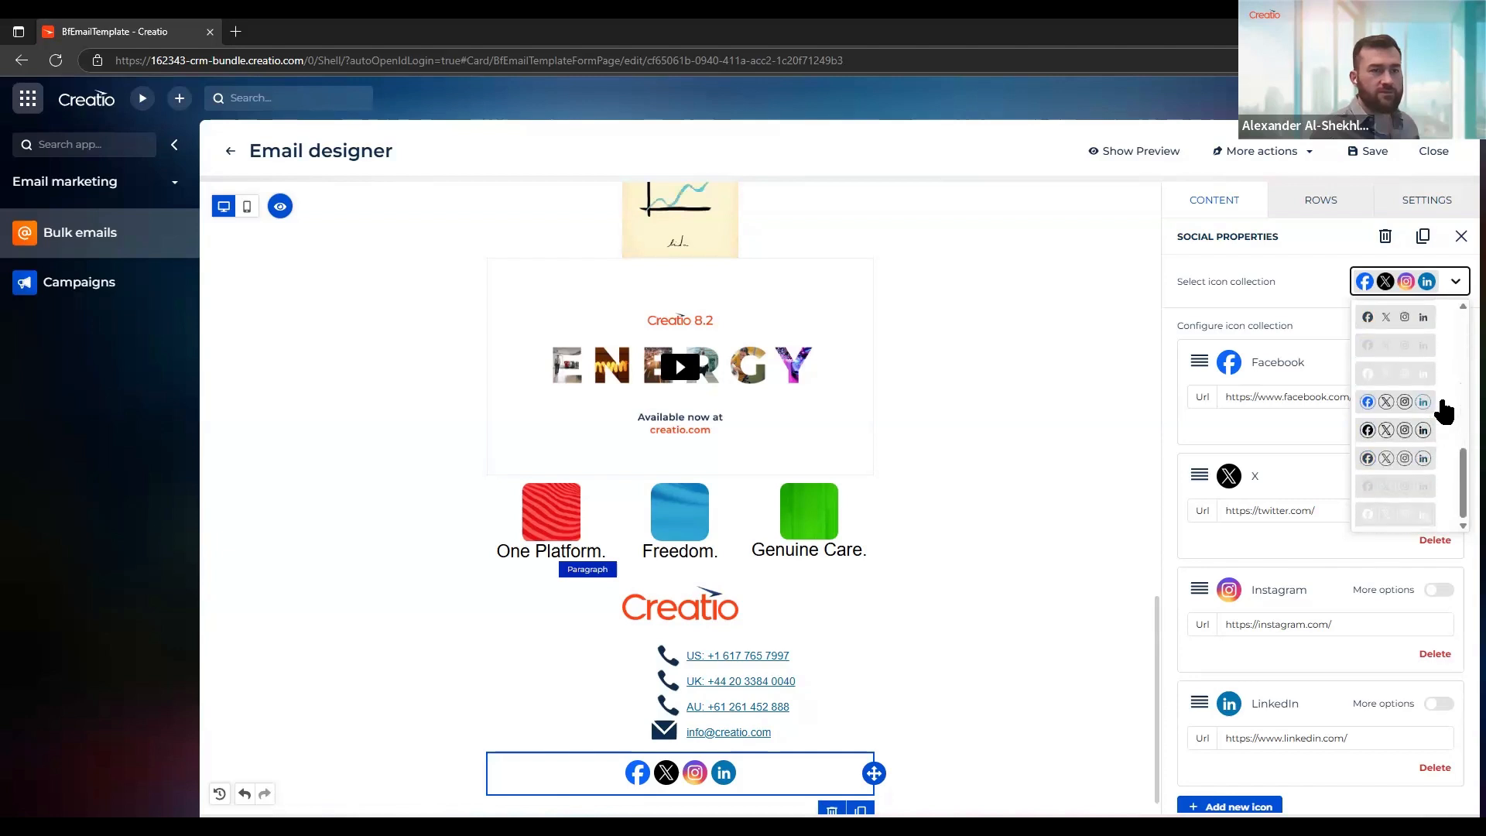
click(1267, 285)
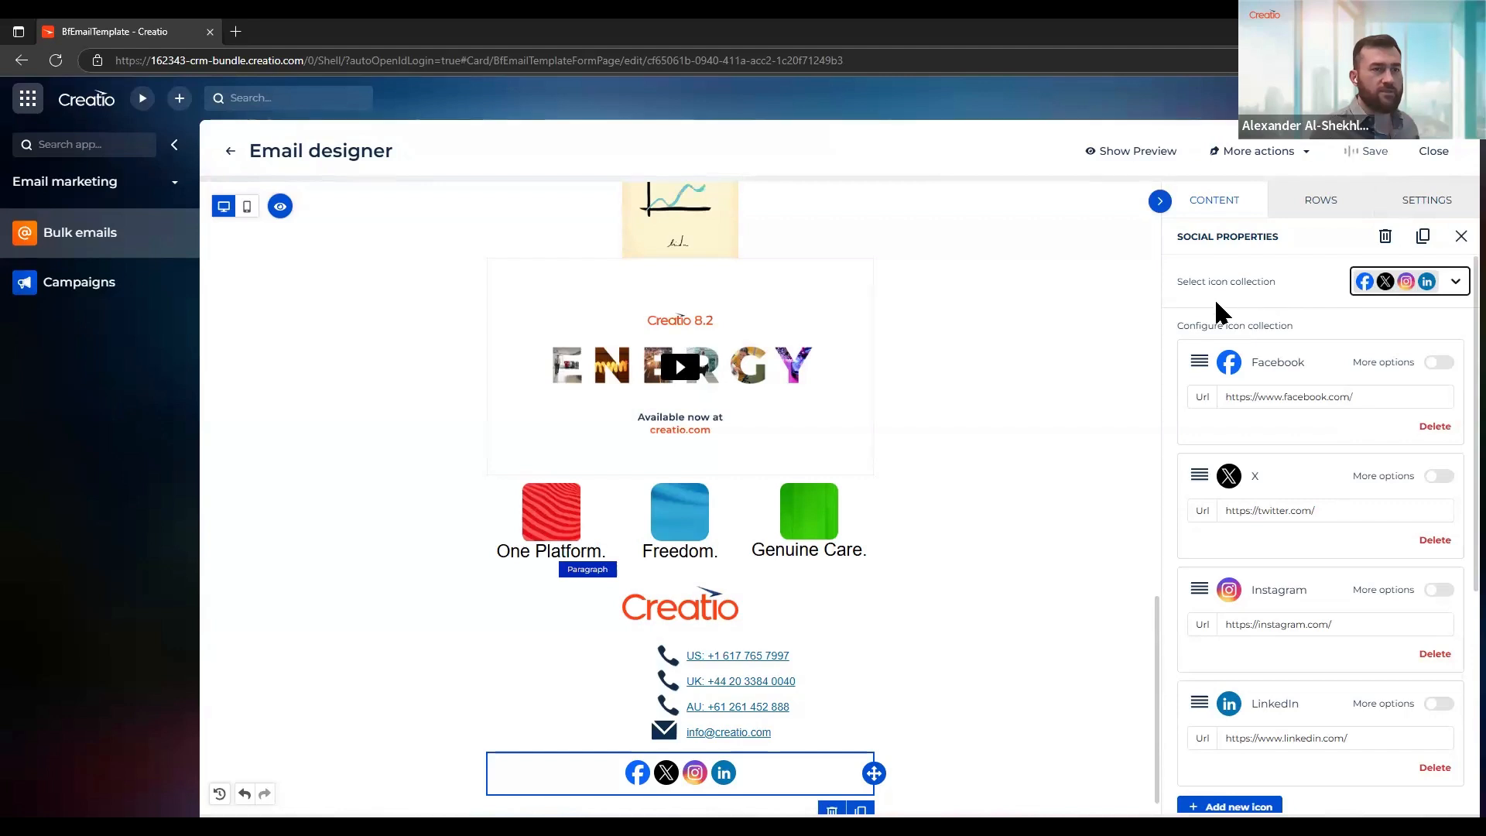
scroll(1021, 451, down, 1)
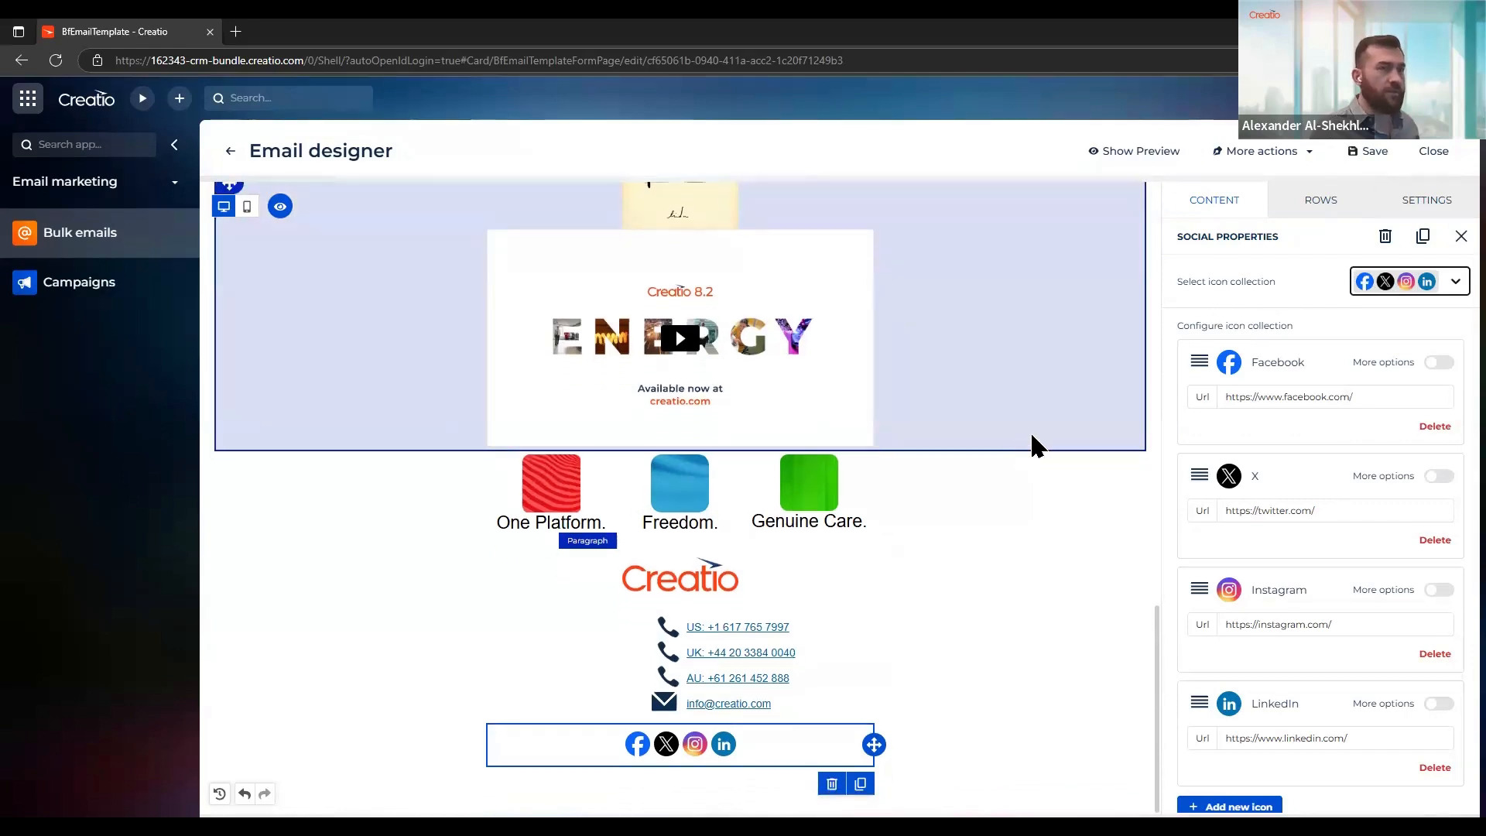
click(1222, 209)
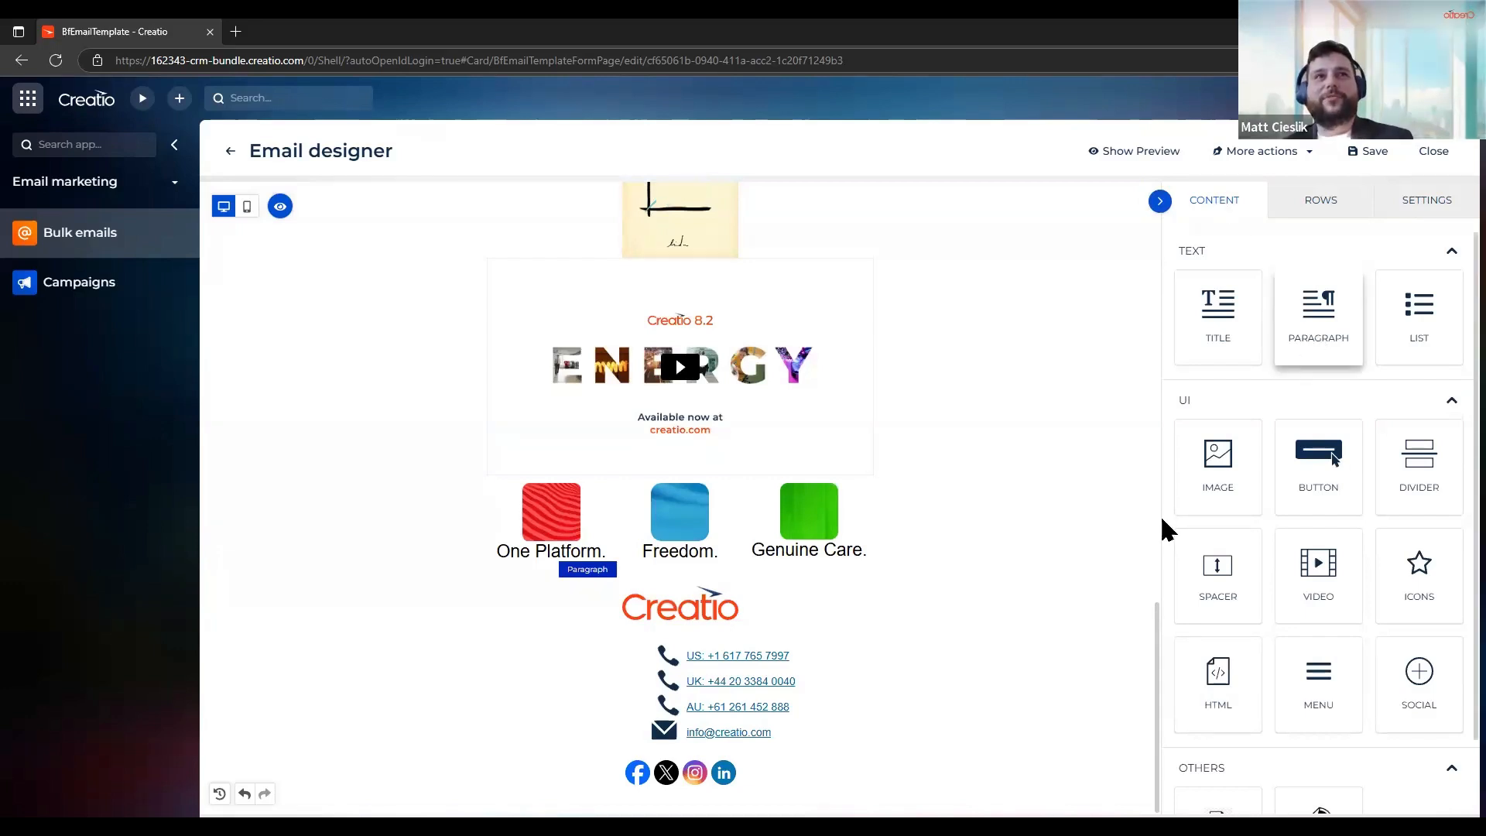
click(769, 787)
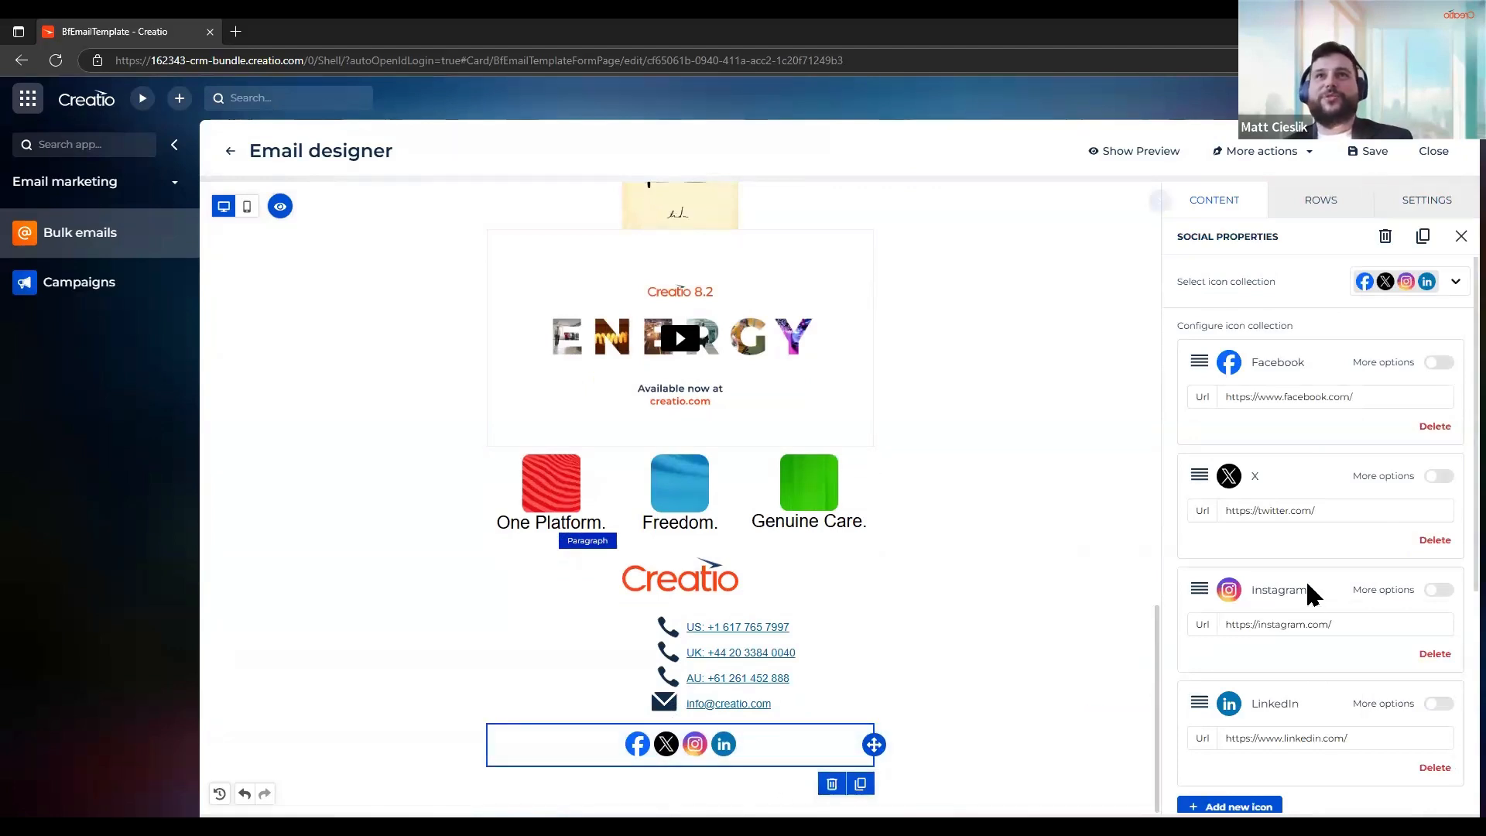
scroll(1313, 534, down, 2)
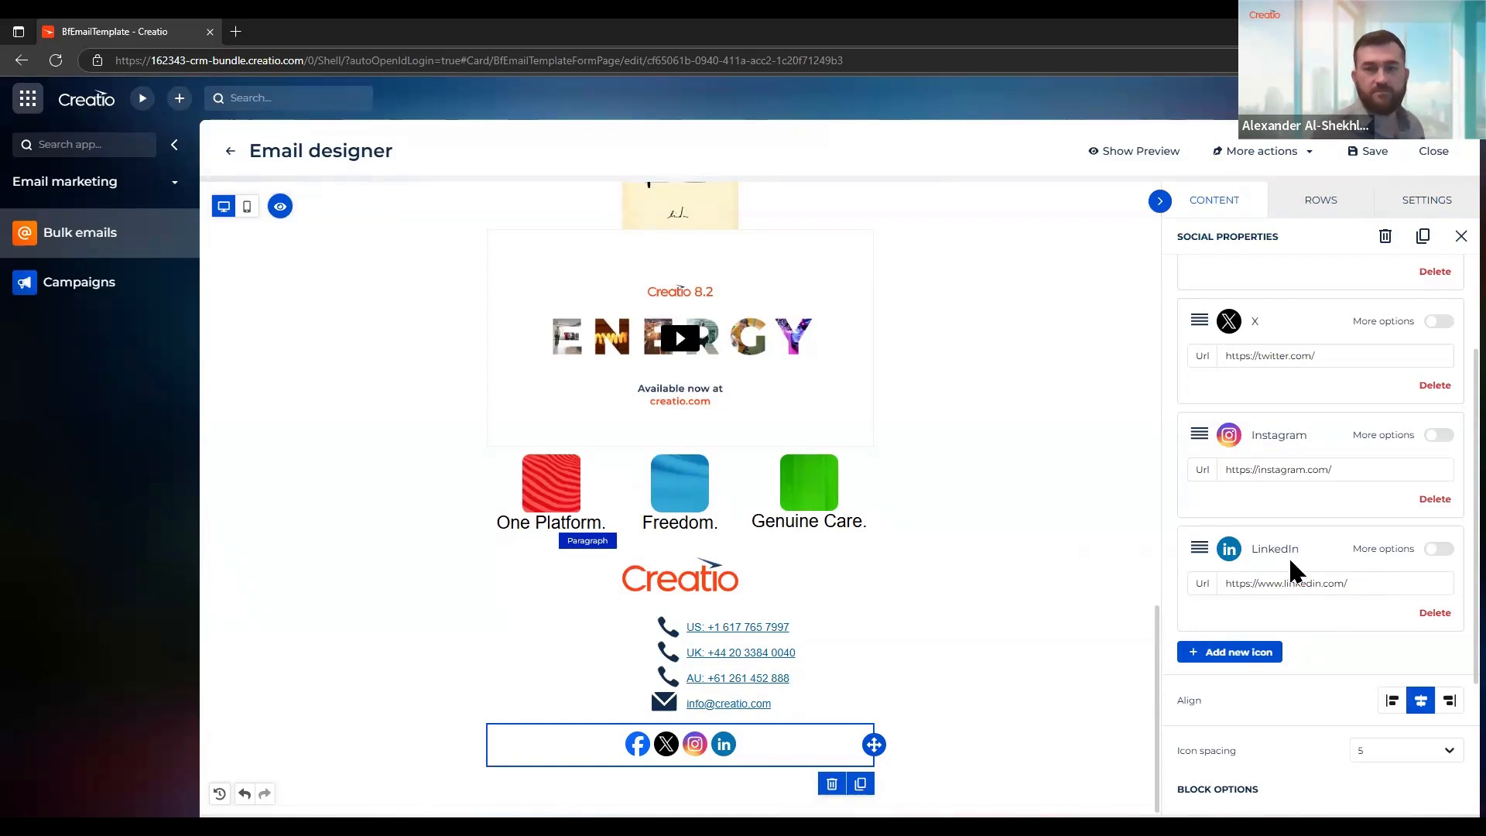
scroll(1310, 573, down, 3)
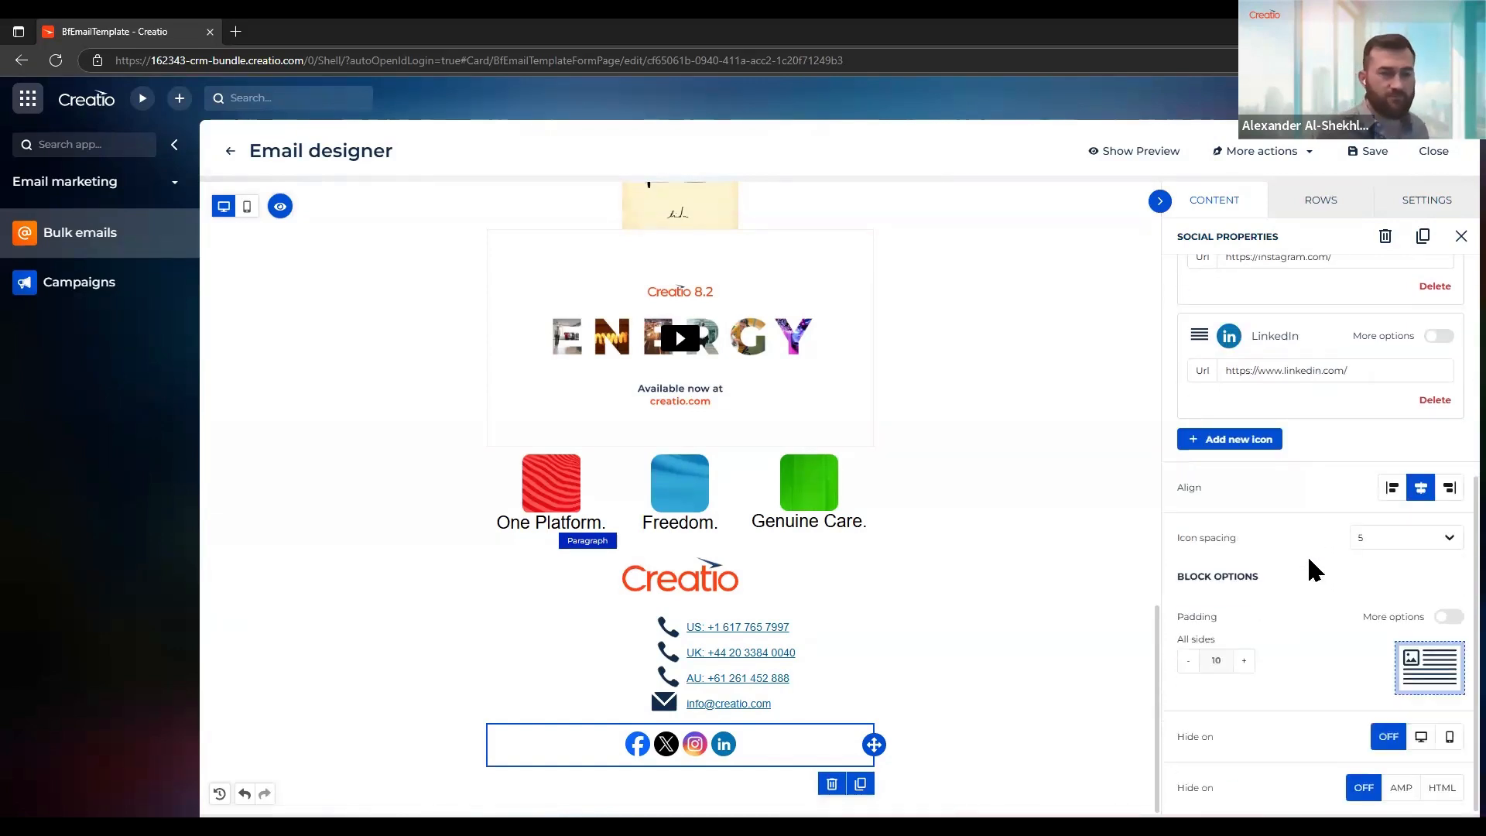
scroll(1310, 571, up, 5)
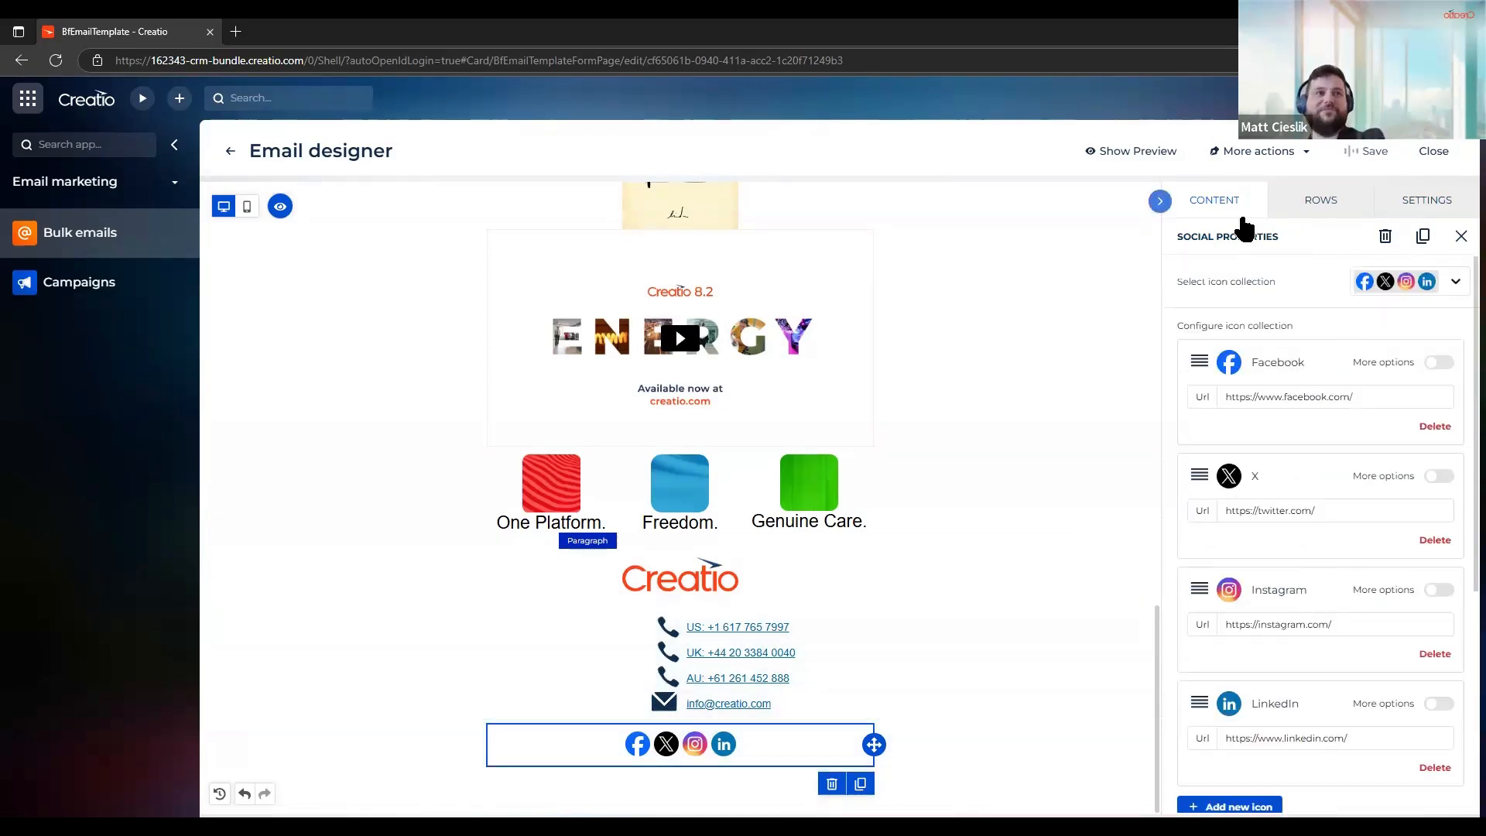
Add a Paragraph block beneath the social icons and clear its placeholder text
click(1200, 210)
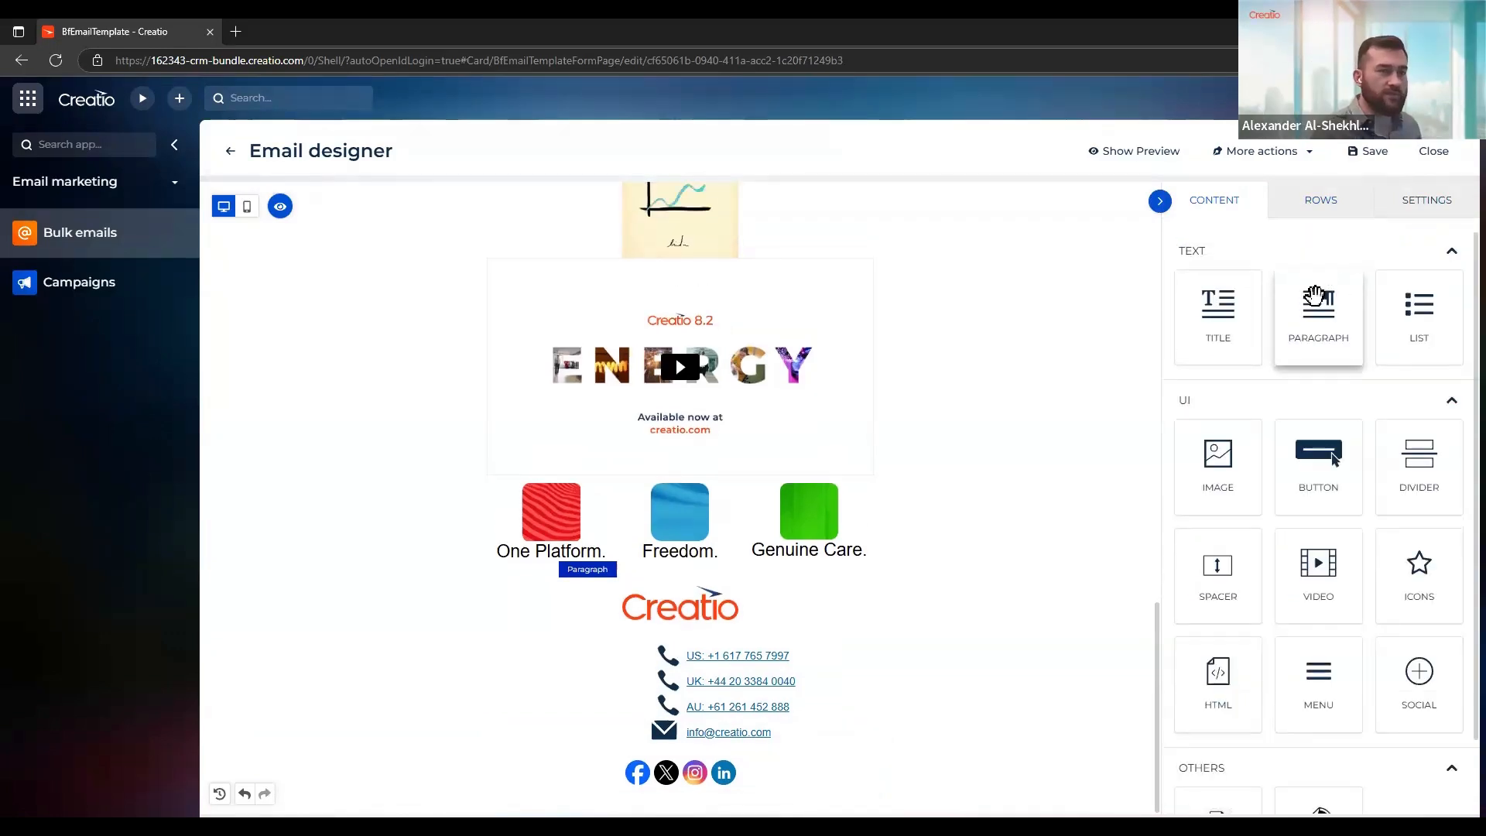
drag(1313, 302, 726, 787)
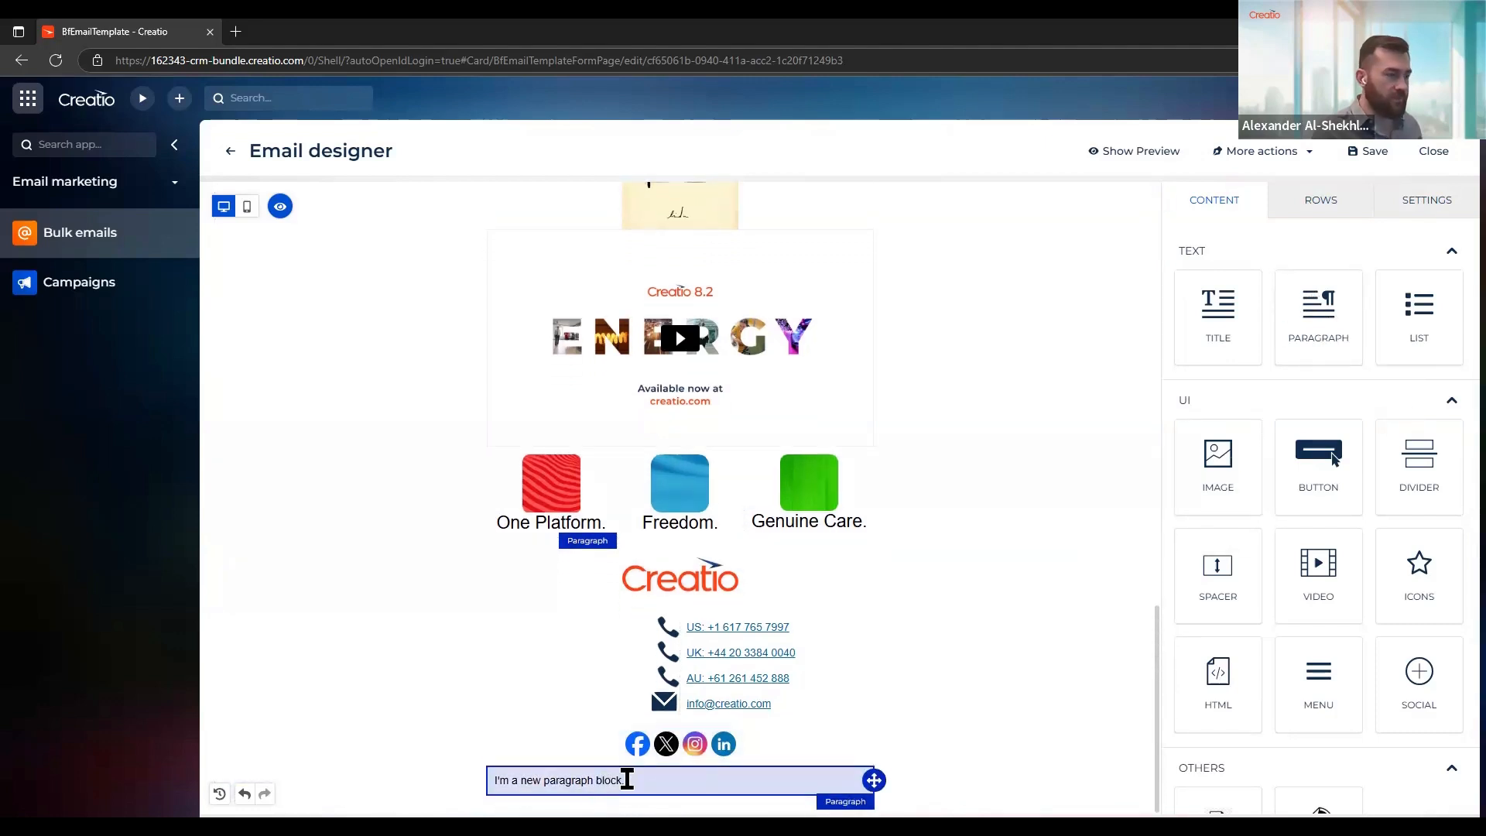
click(624, 779)
triple_click(495, 784)
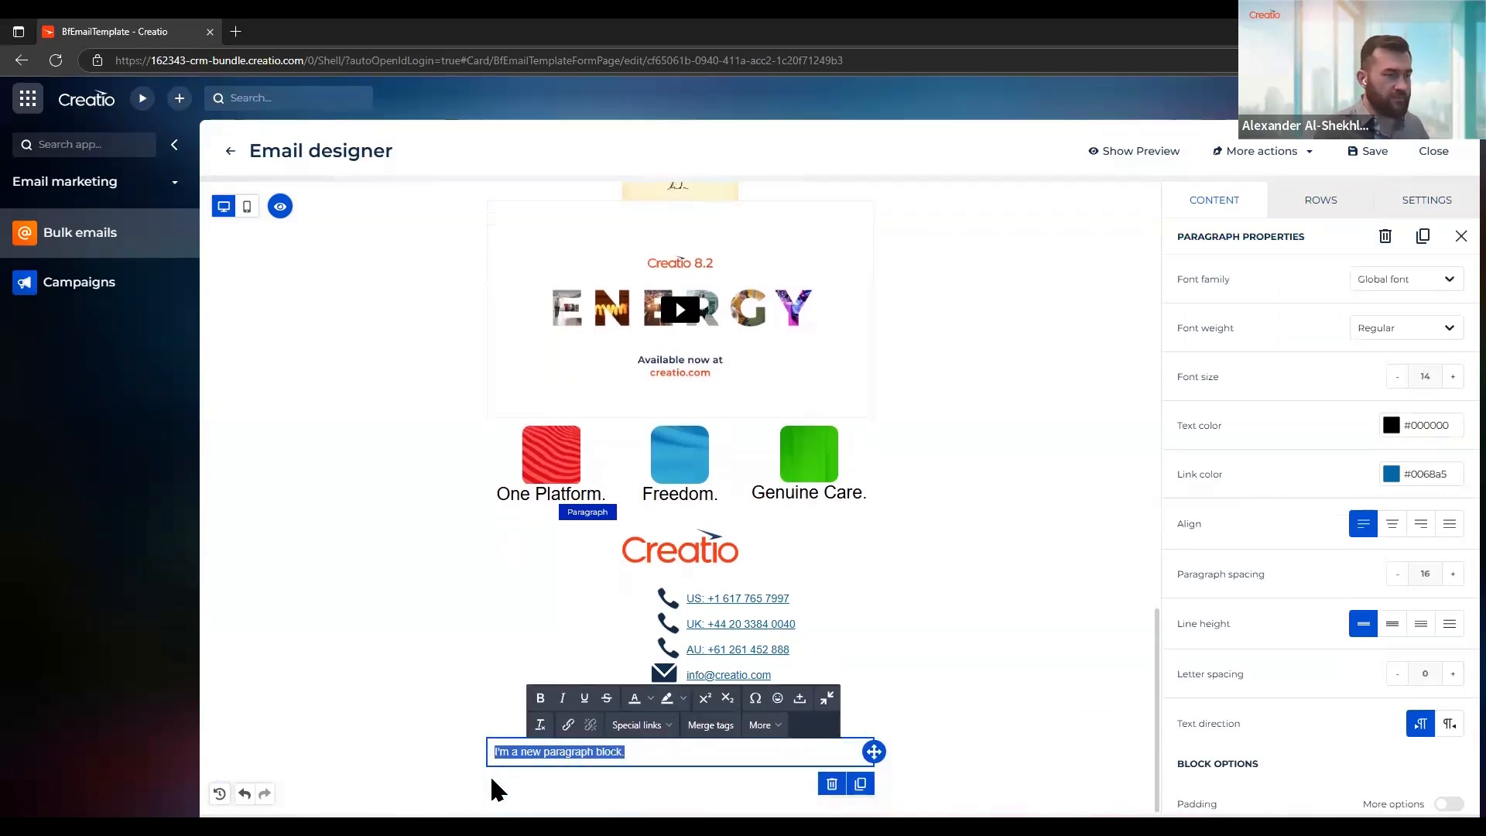
key(BackSpace)
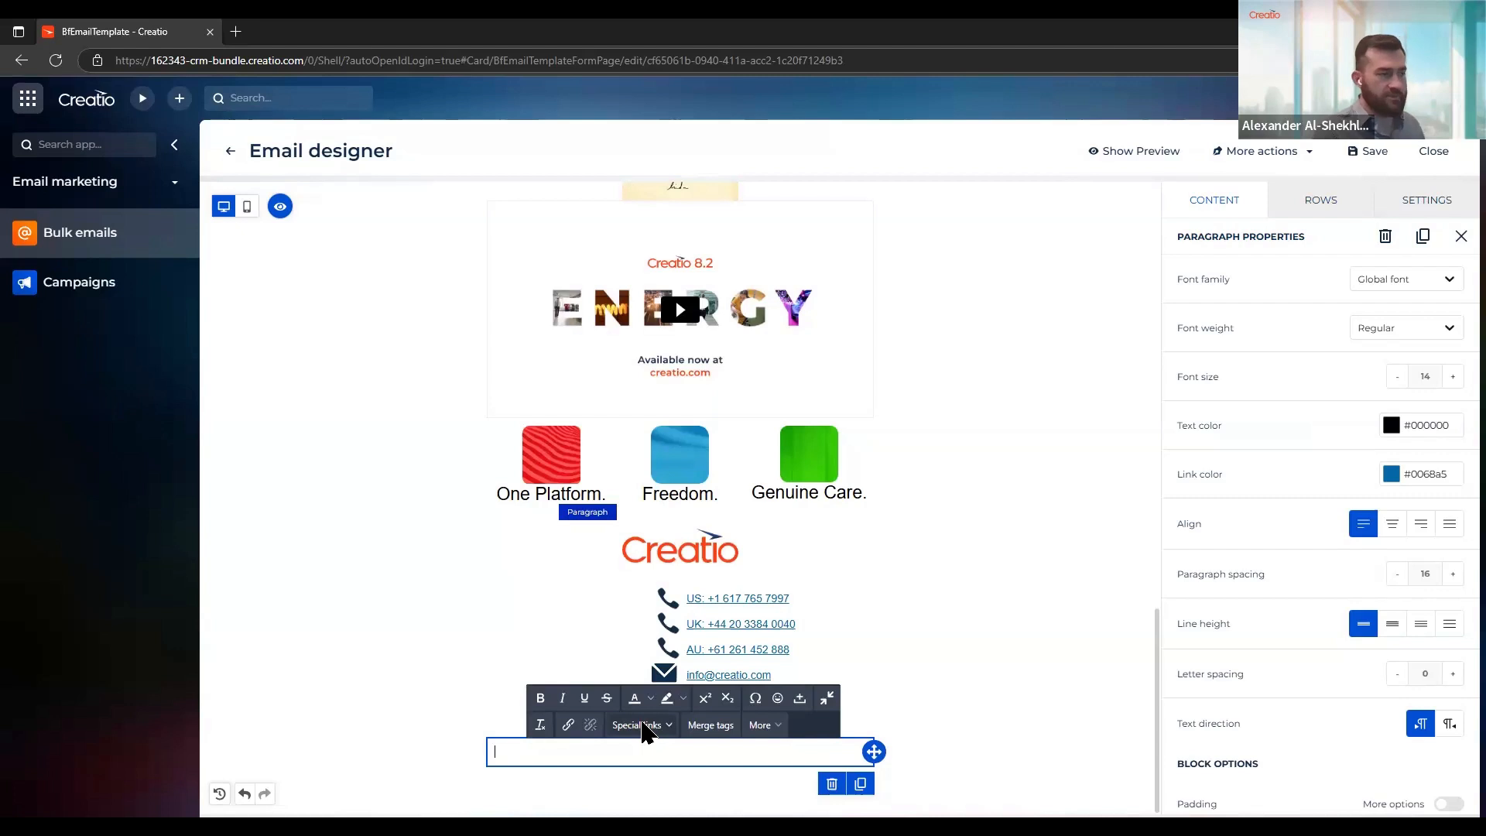
Insert the Unsubscribe special link in the empty paragraph below the social icons and align it to the center
click(643, 728)
mouse_move(644, 756)
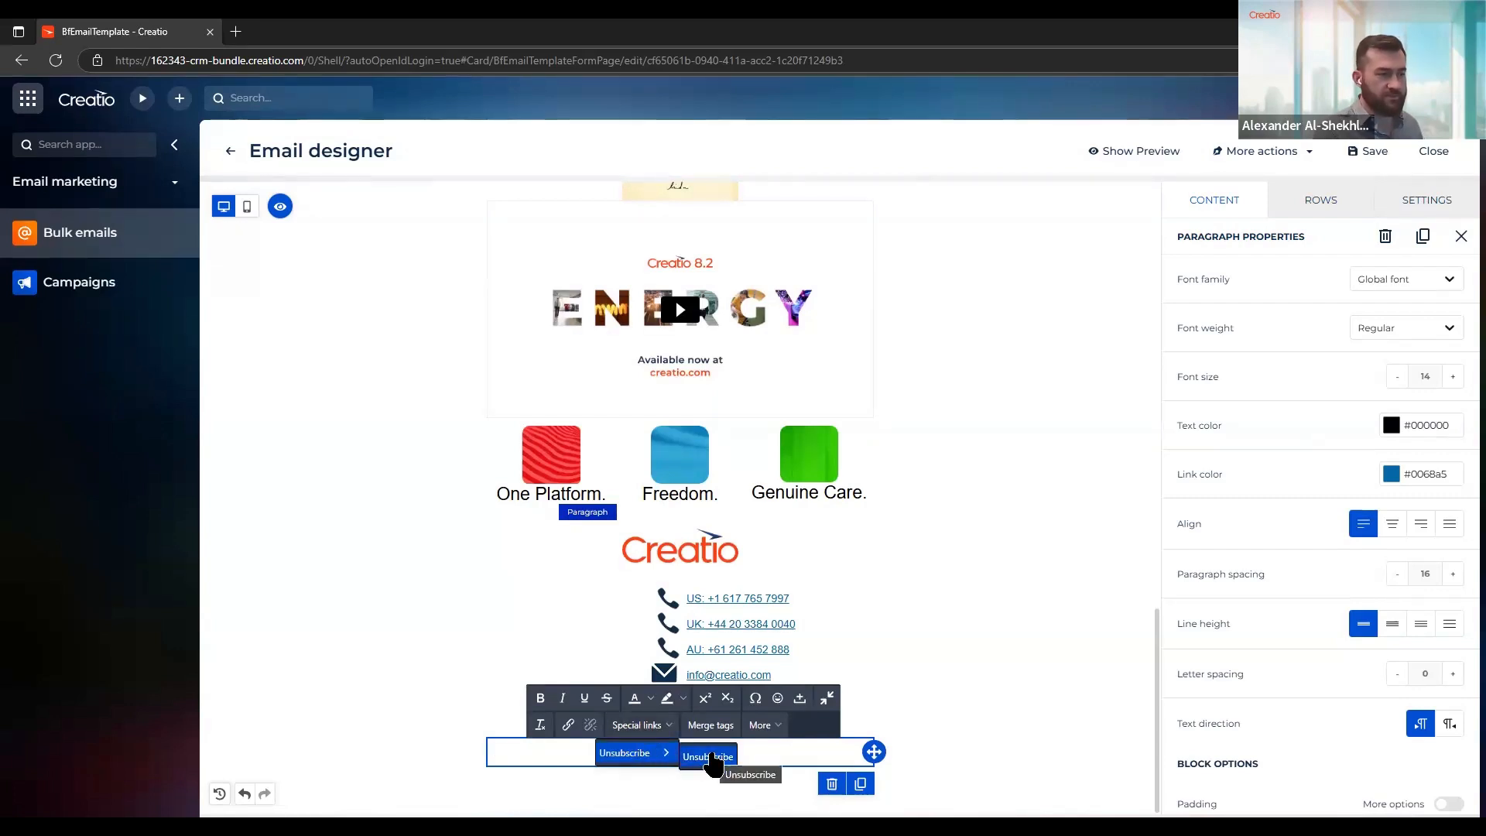
click(708, 757)
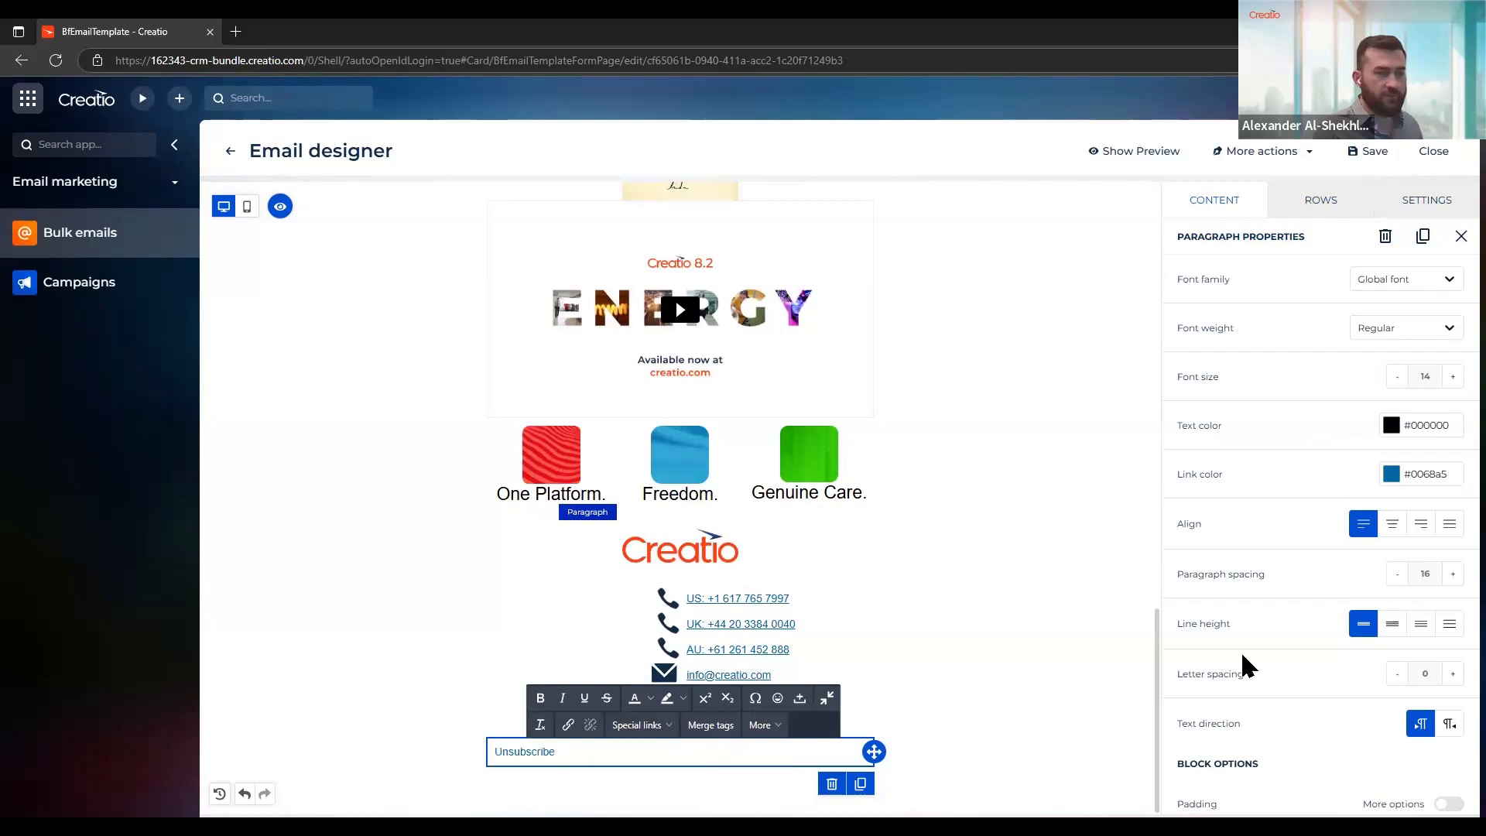
click(1392, 533)
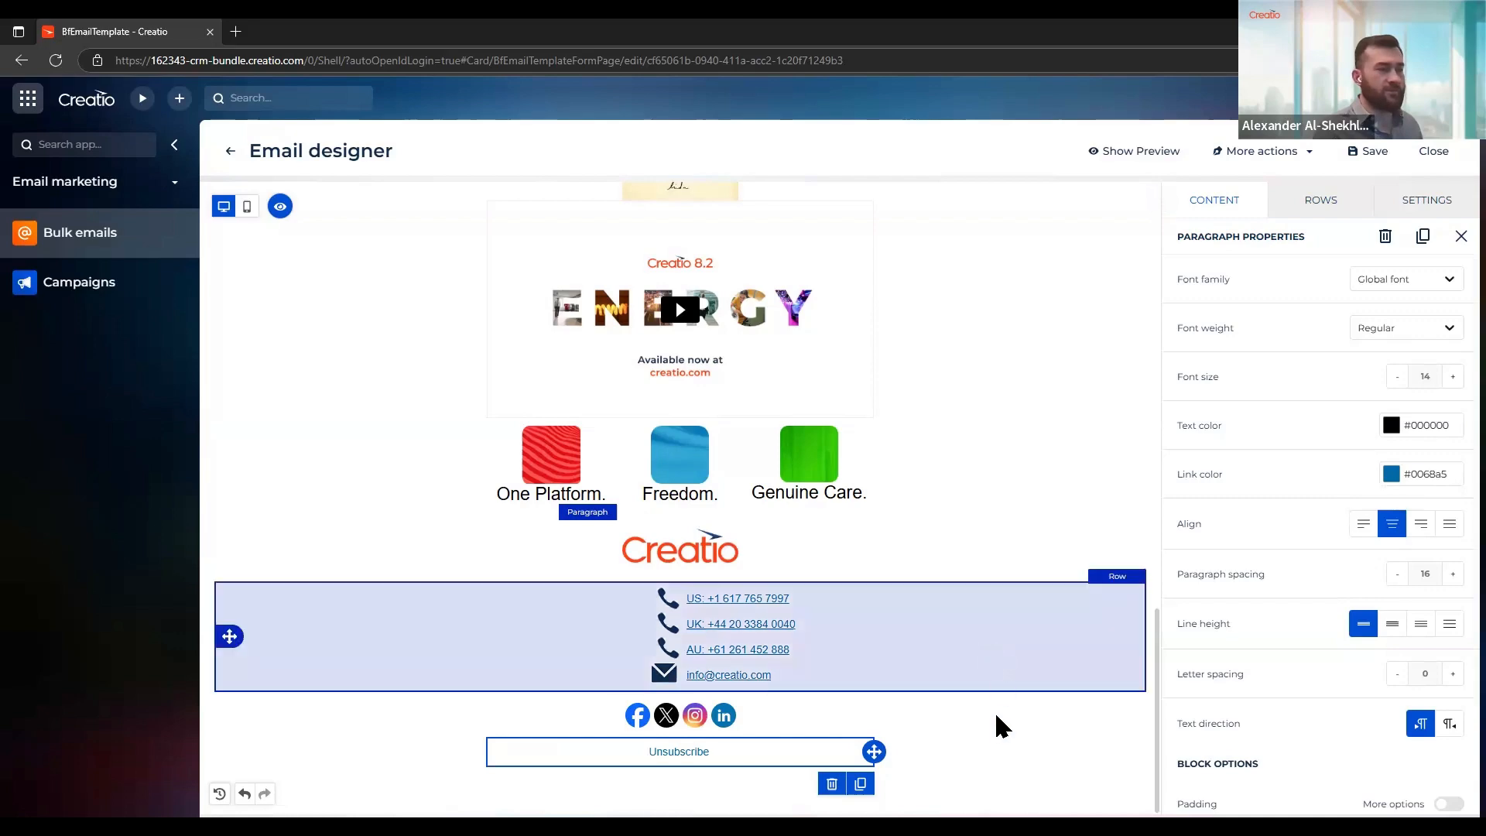
click(993, 725)
Review the email's content and examine the history of changes made to it
scroll(993, 712, up, 15)
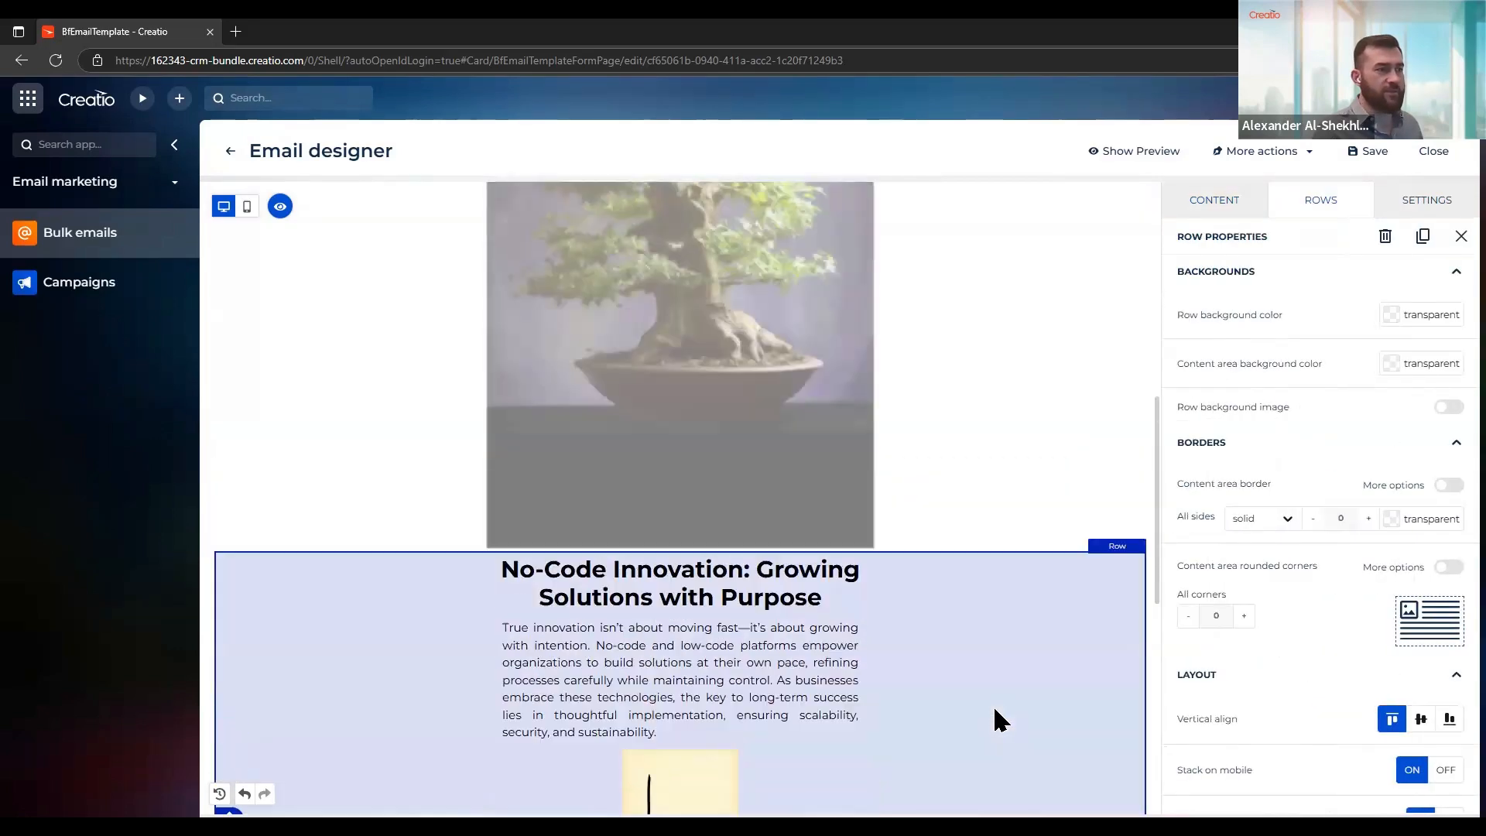
scroll(996, 712, down, 15)
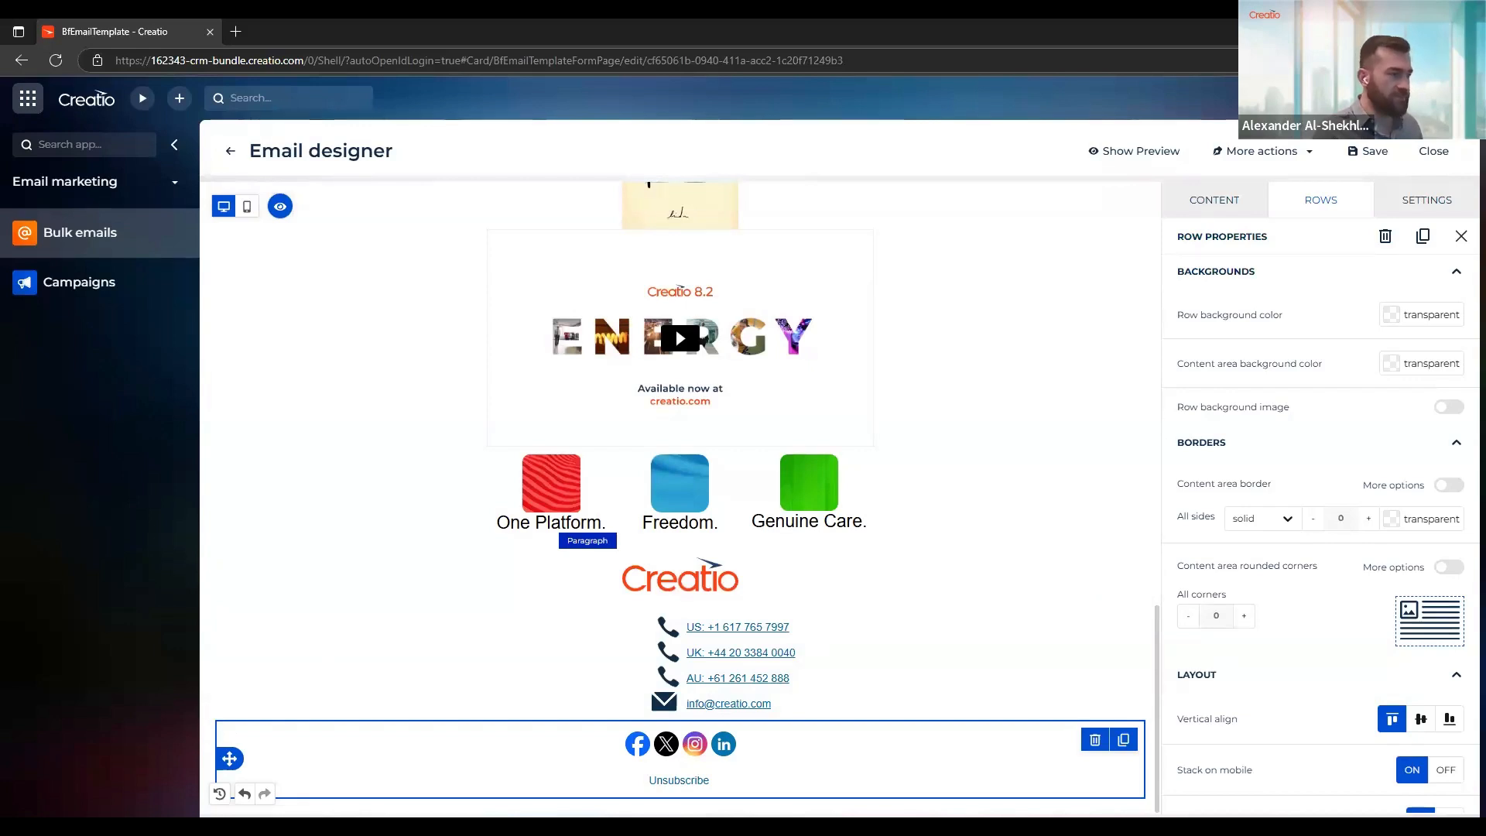
click(219, 794)
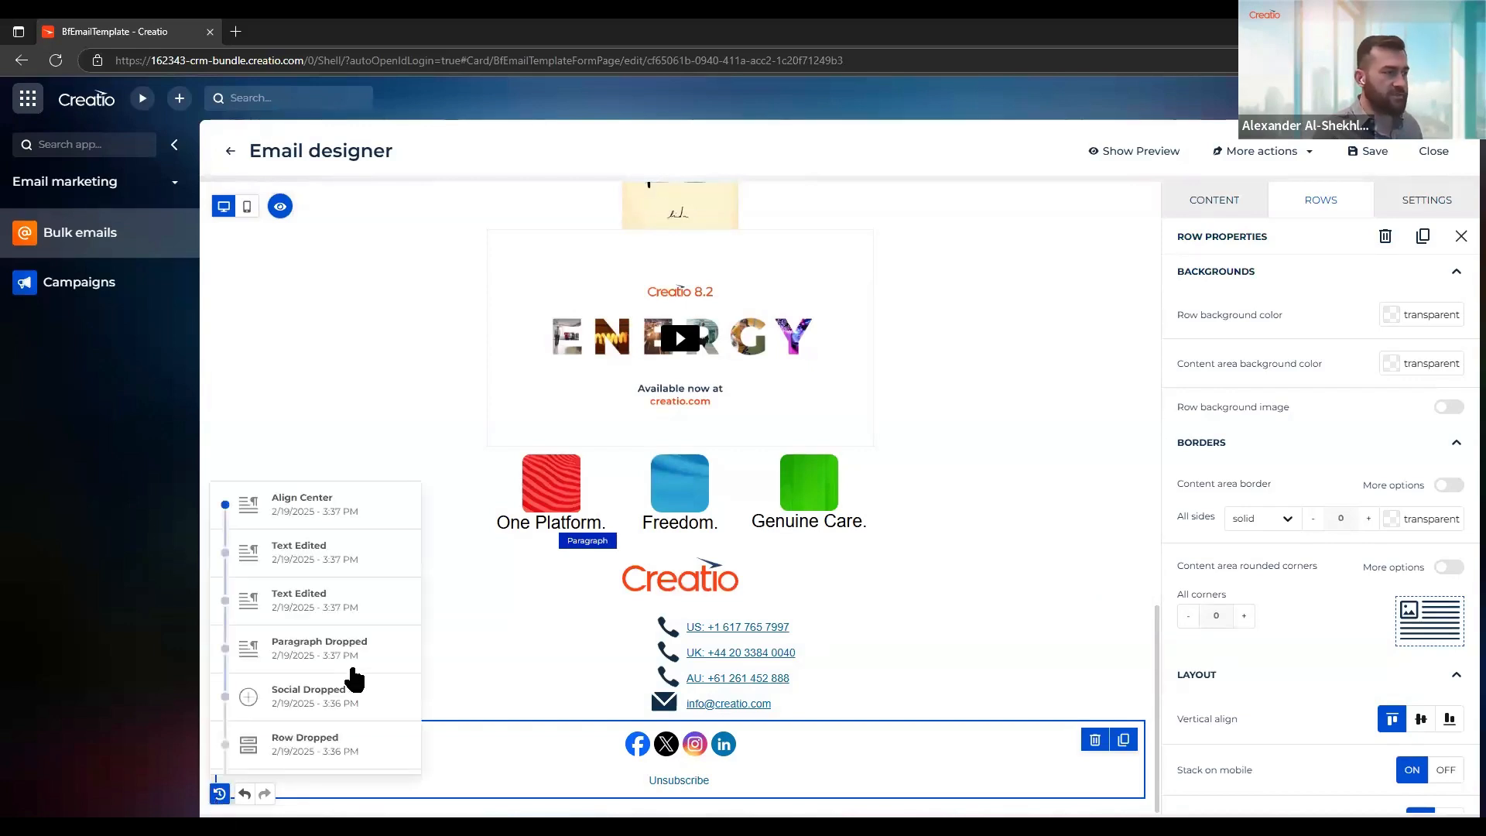
scroll(321, 580, down, 10)
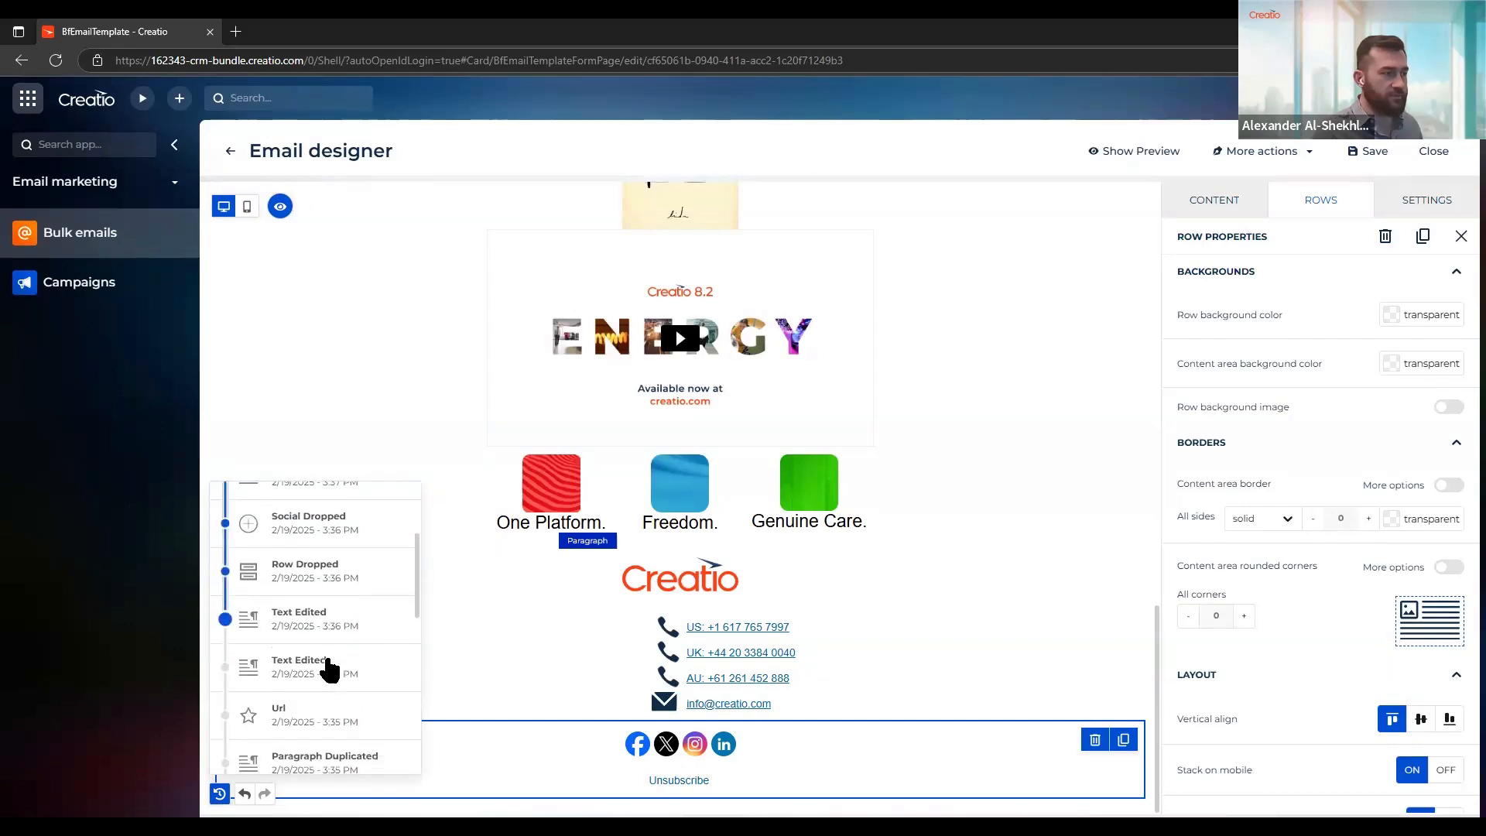
scroll(325, 650, up, 10)
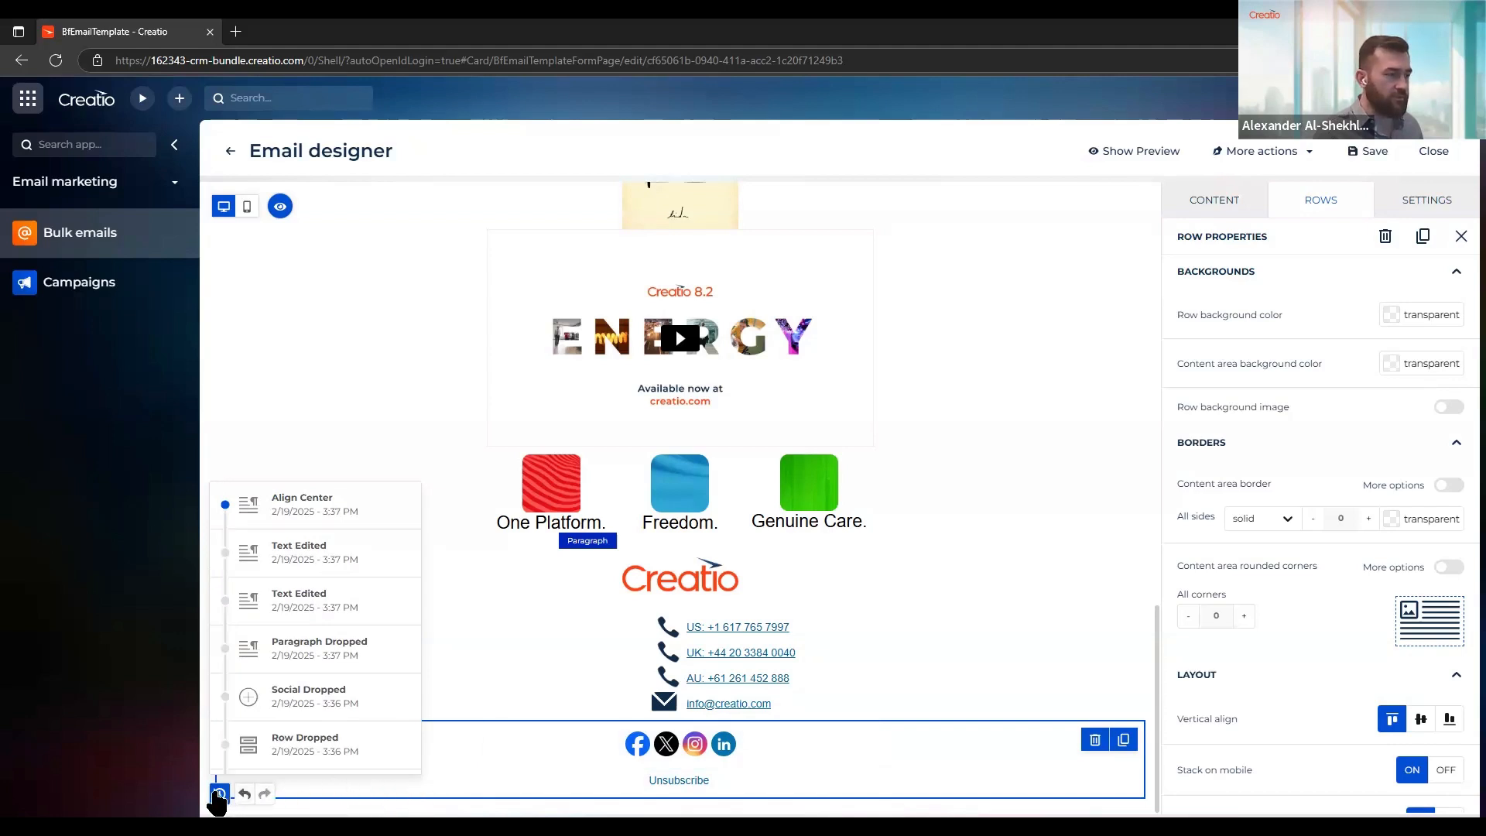
click(219, 794)
click(219, 794)
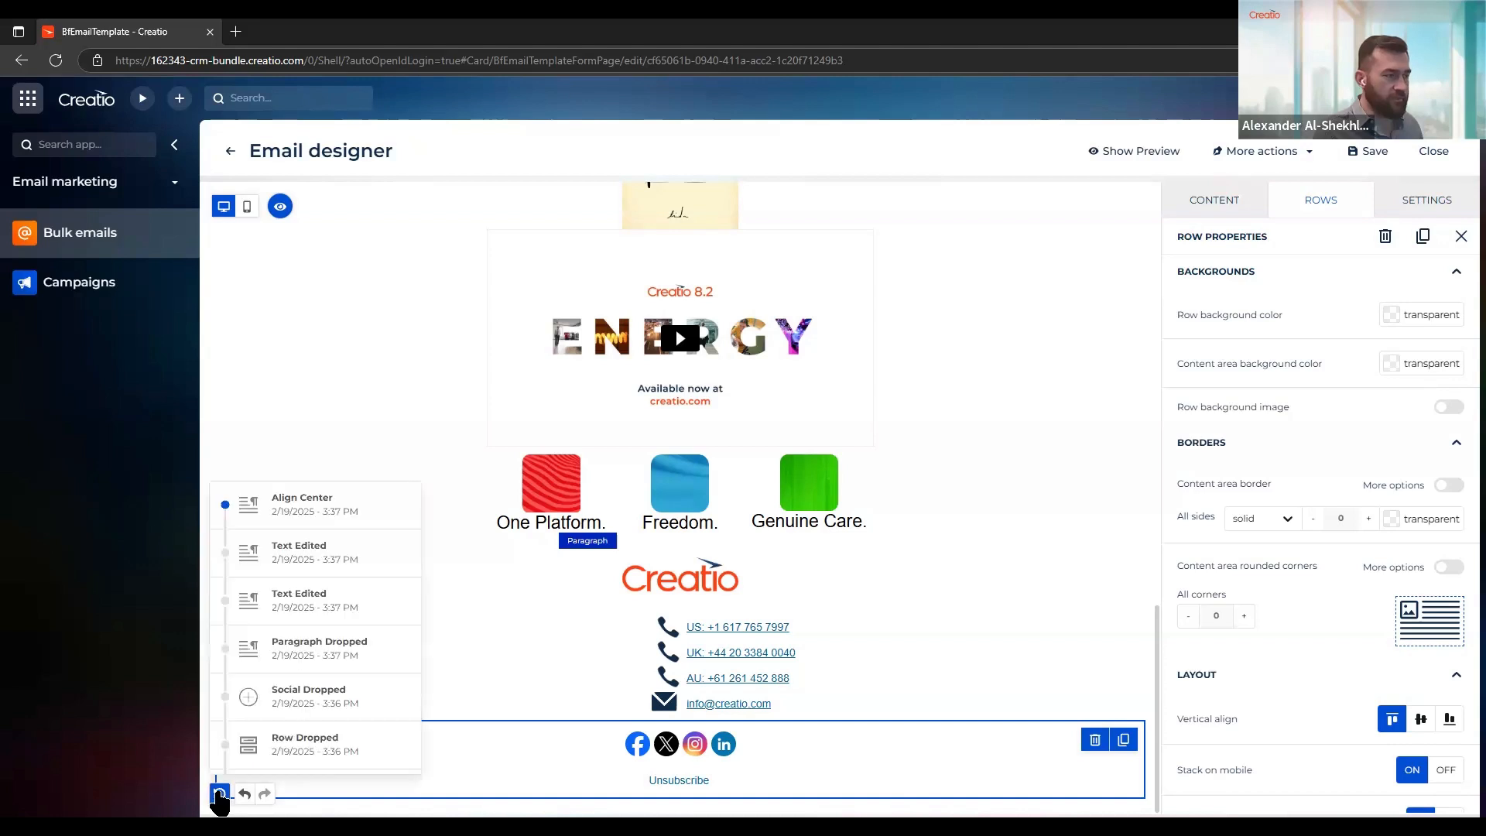
click(219, 794)
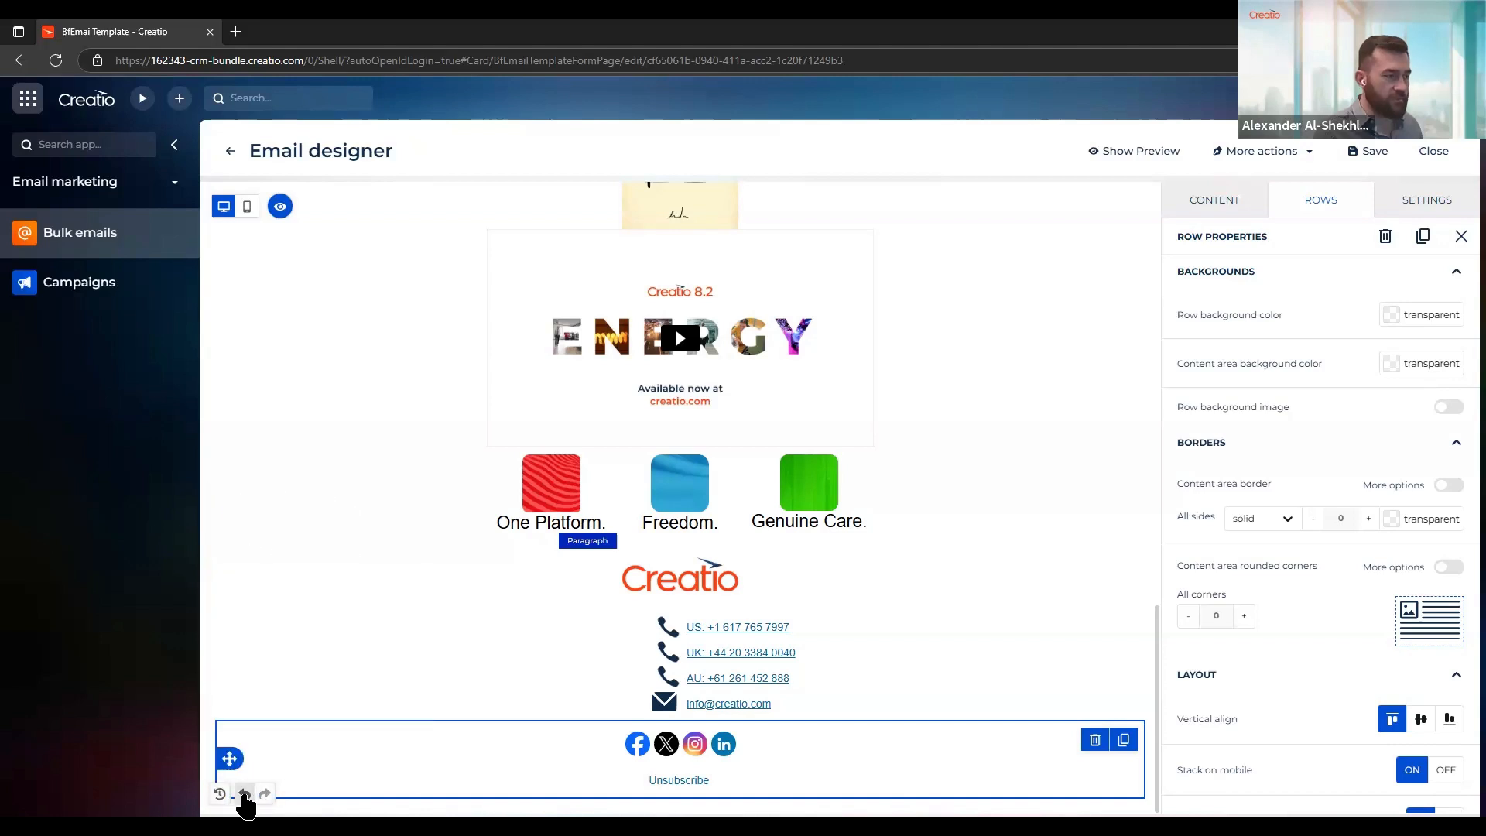
Undo the centering of the Unsubscribe paragraph, redo it and look over the whole email
click(245, 795)
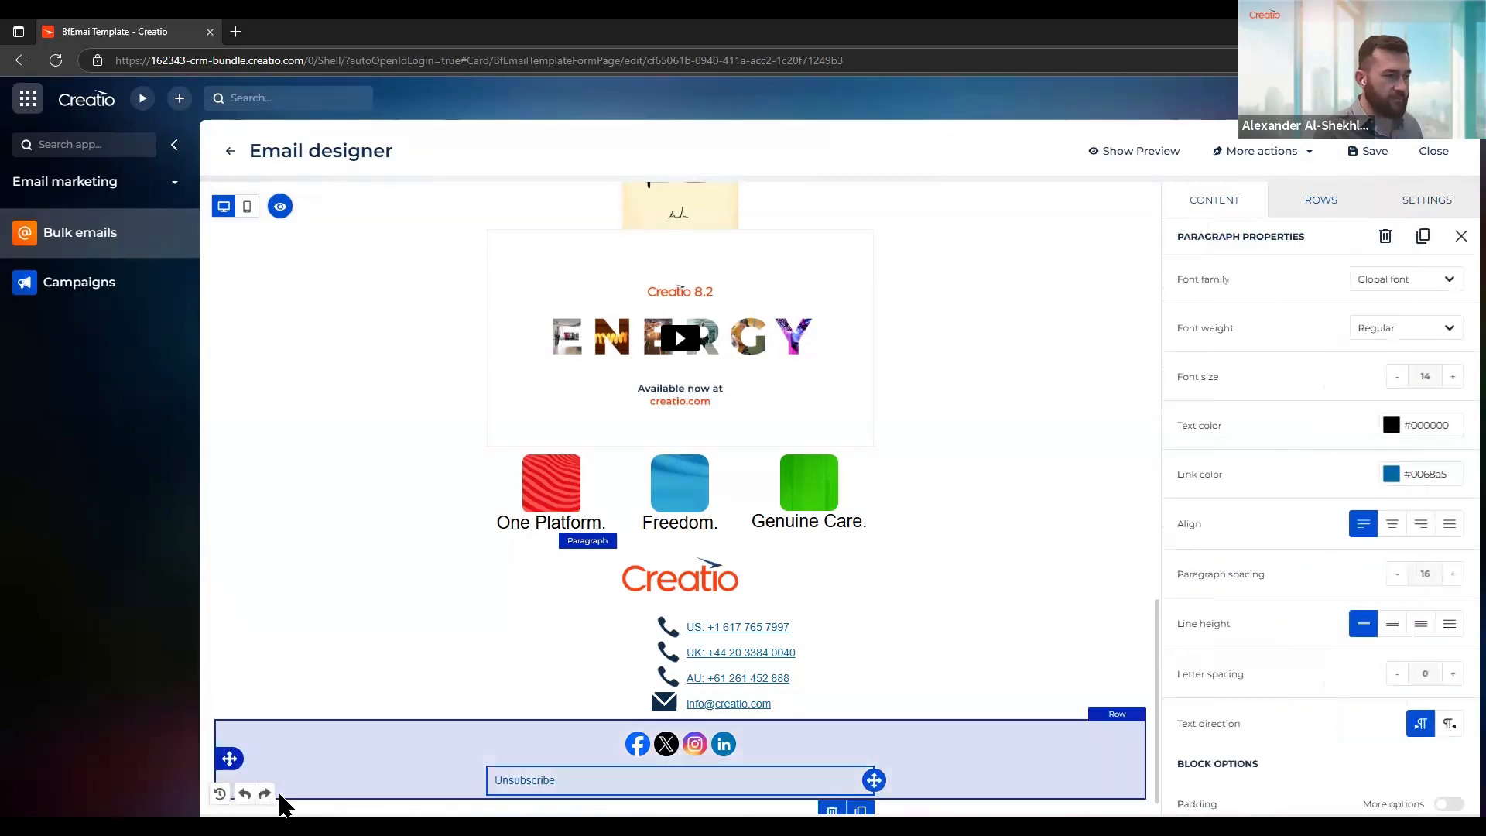
click(265, 794)
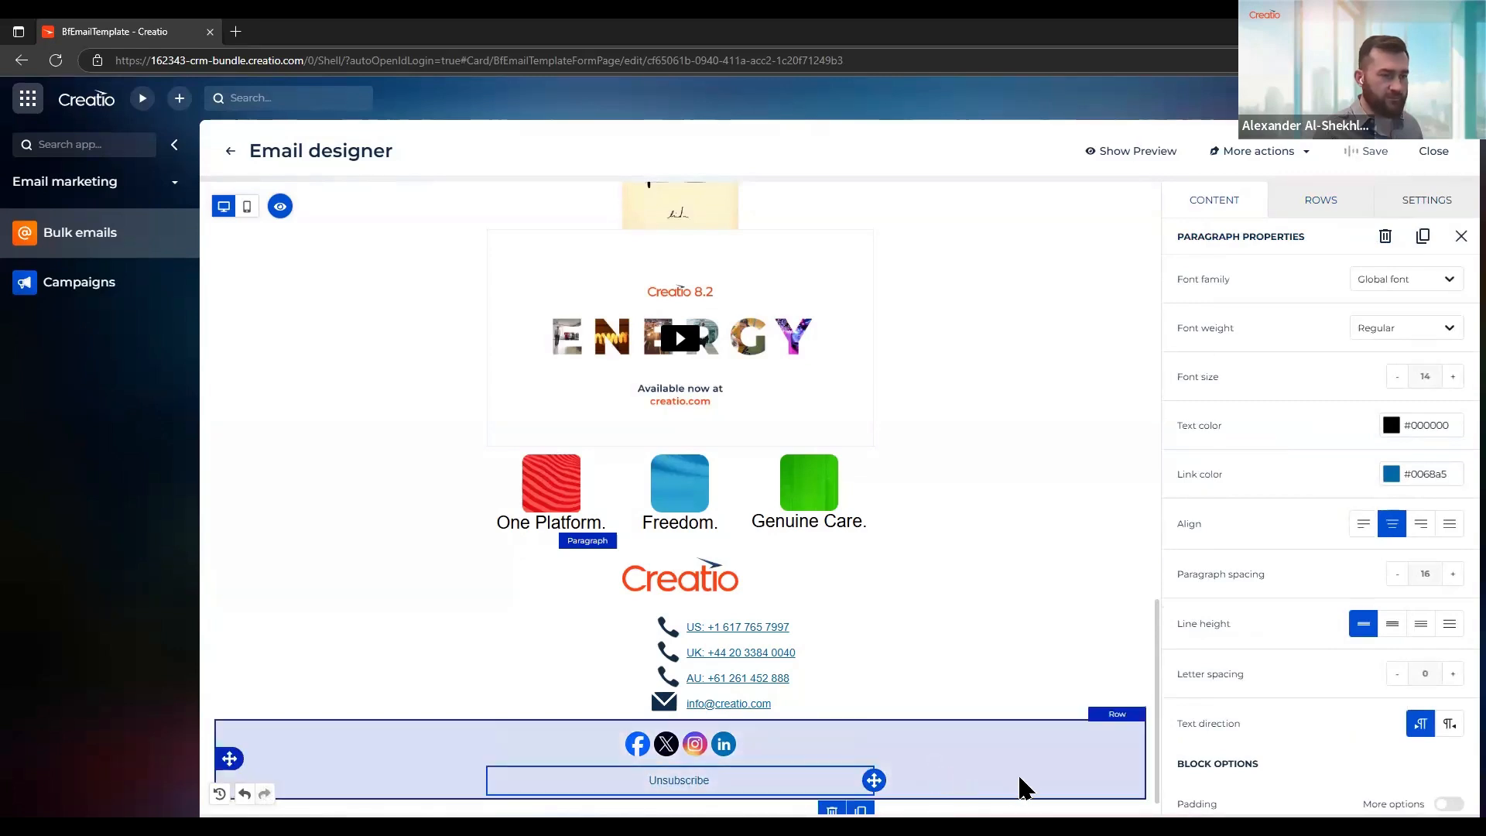
scroll(1019, 777, down, 1)
scroll(1018, 768, up, 15)
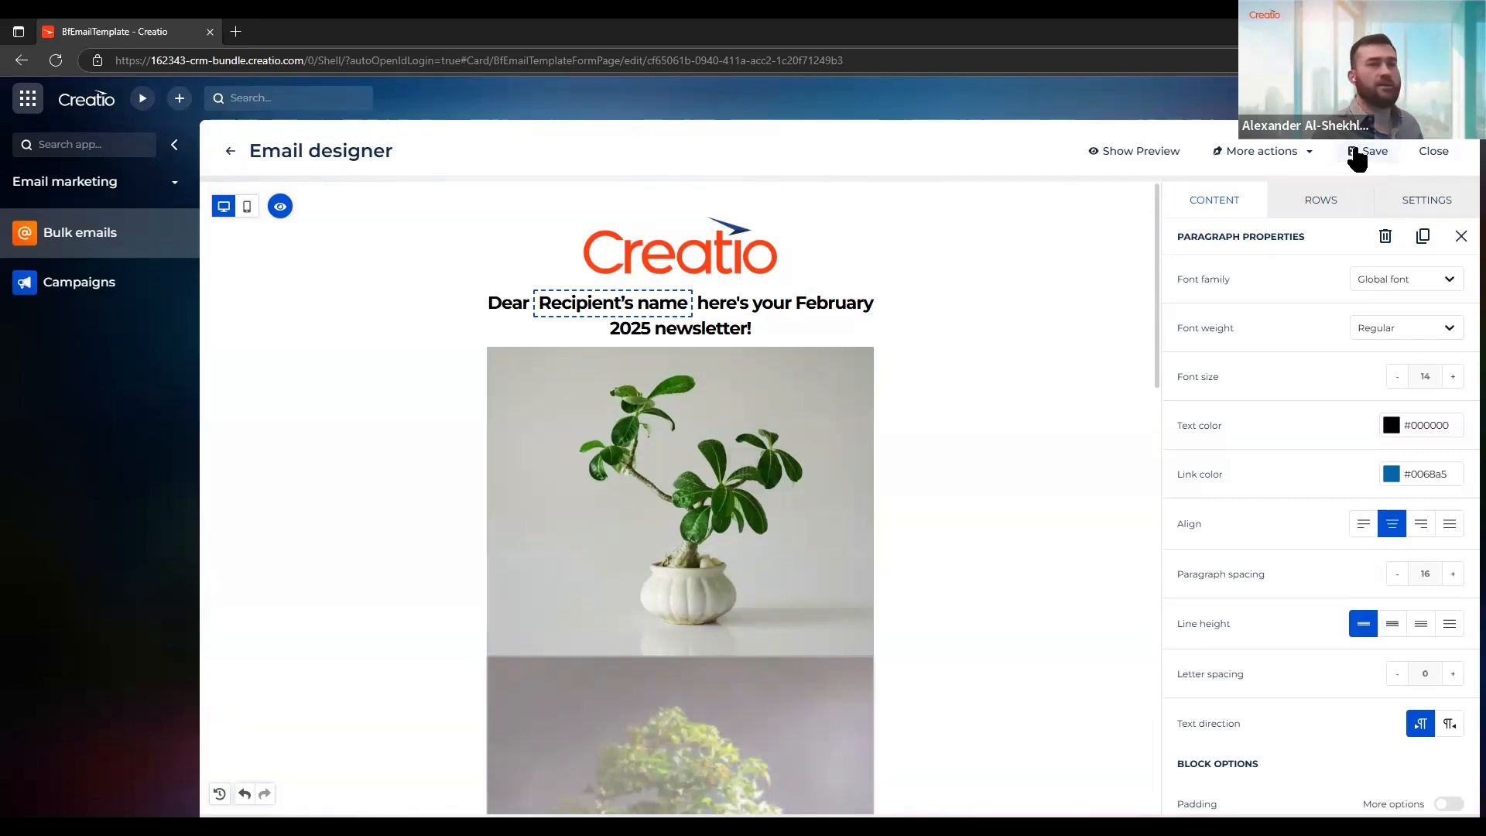
Close the email designer and review the newsletter's preview and subject on its bulk email page
click(1433, 153)
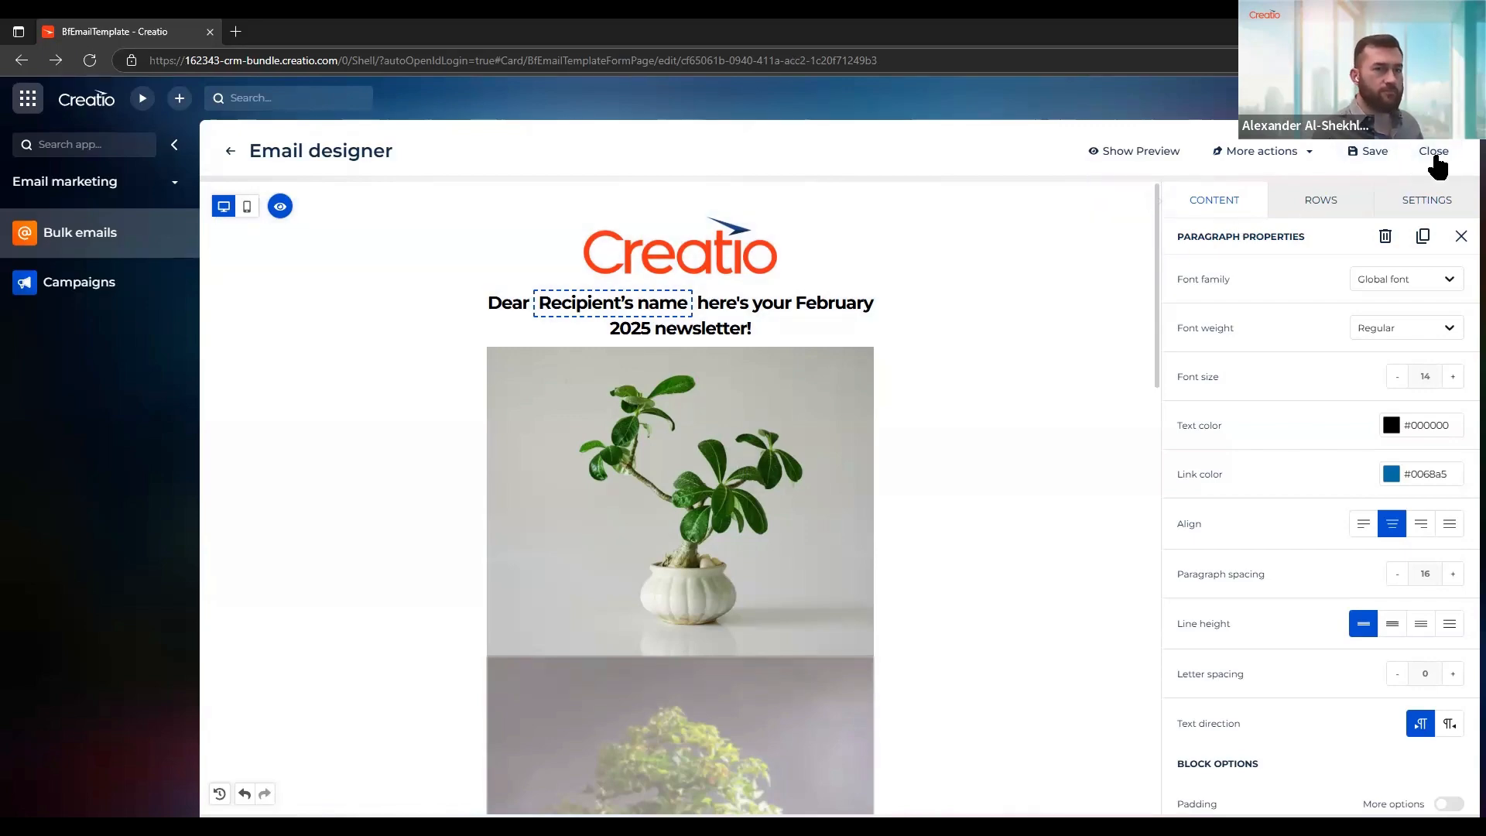
click(1433, 152)
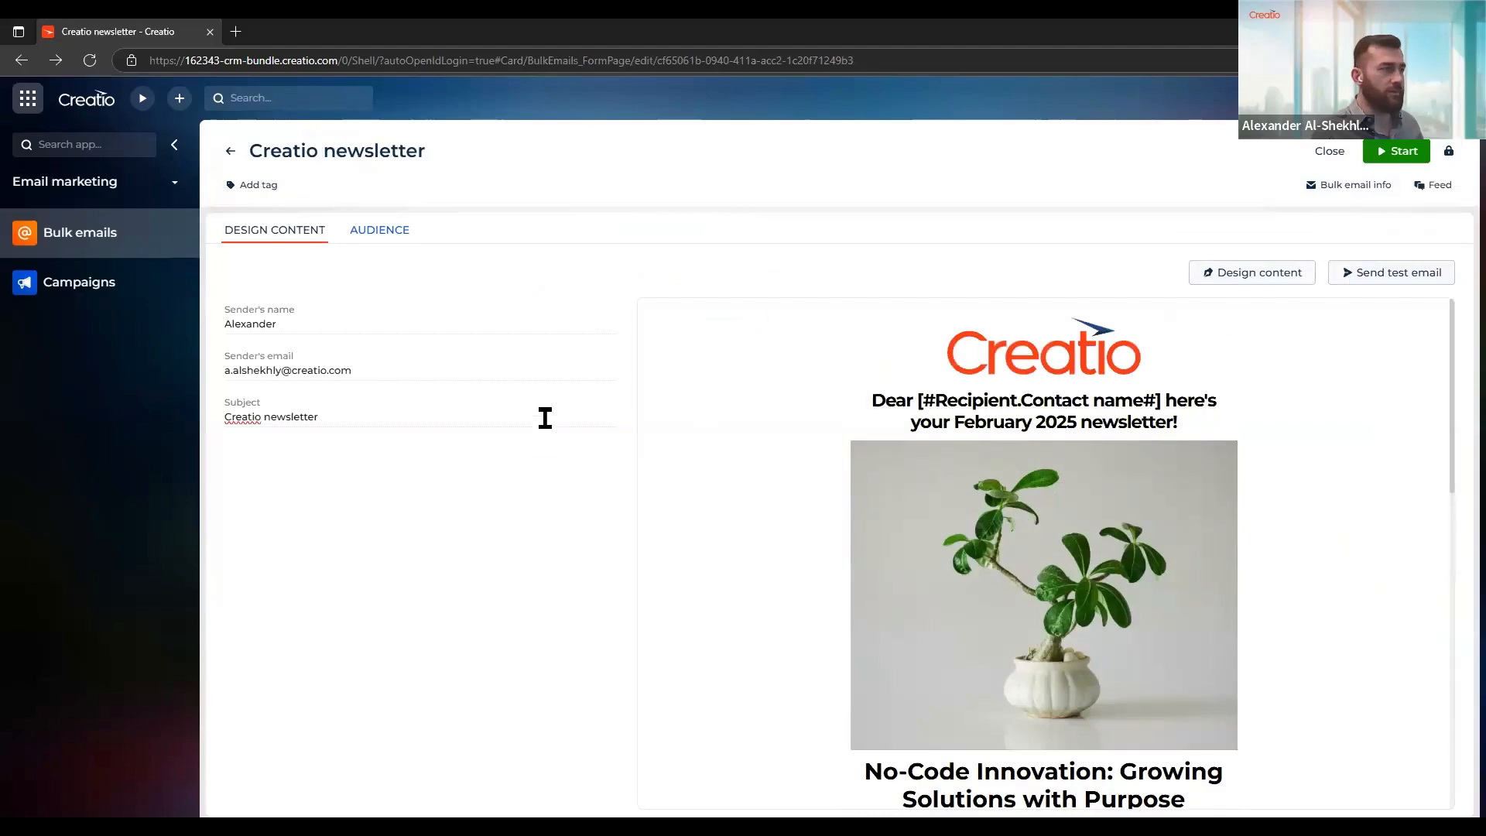
scroll(833, 476, down, 5)
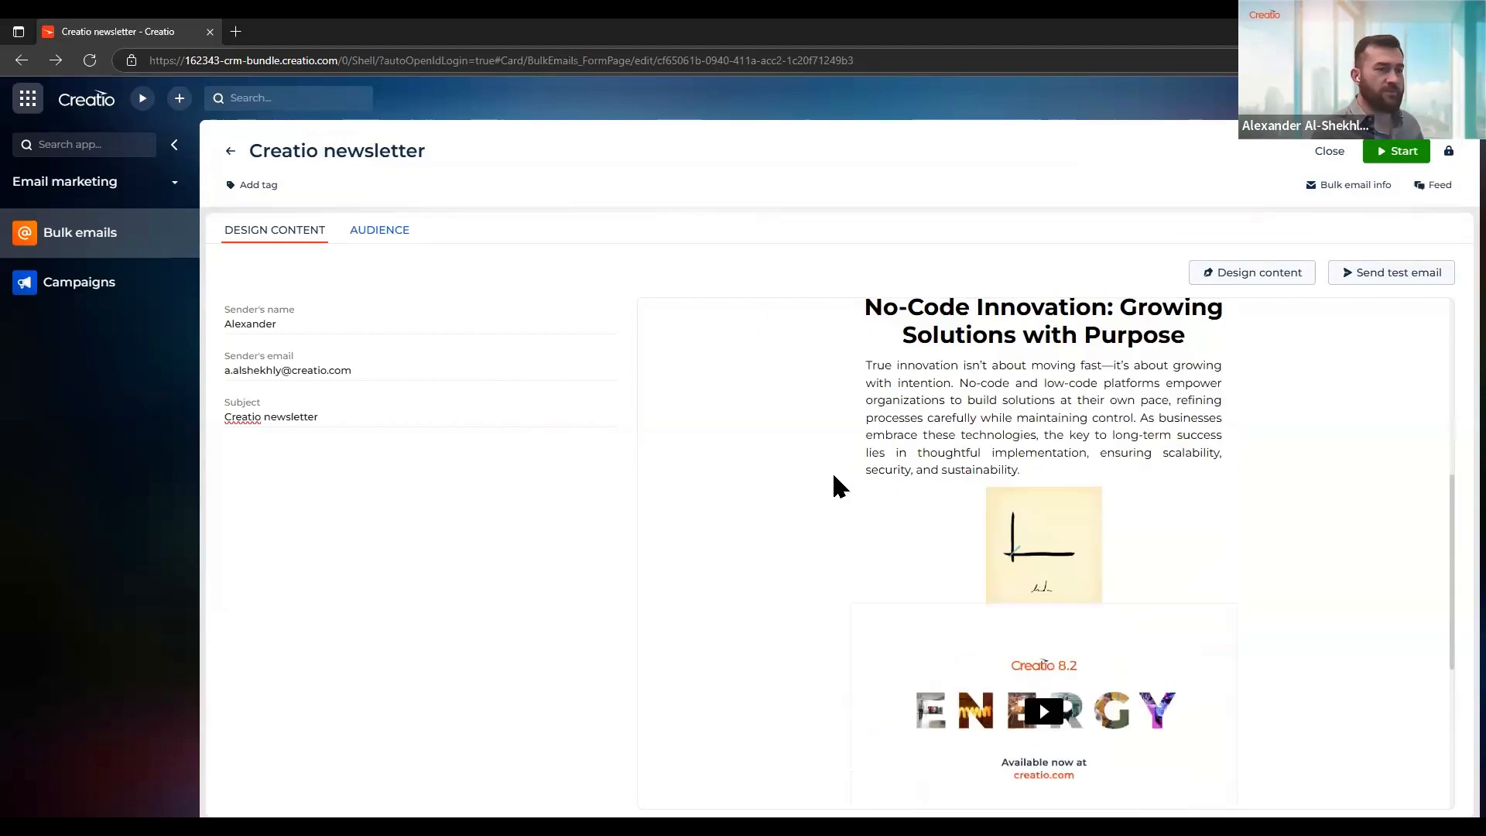
scroll(759, 434, up, 5)
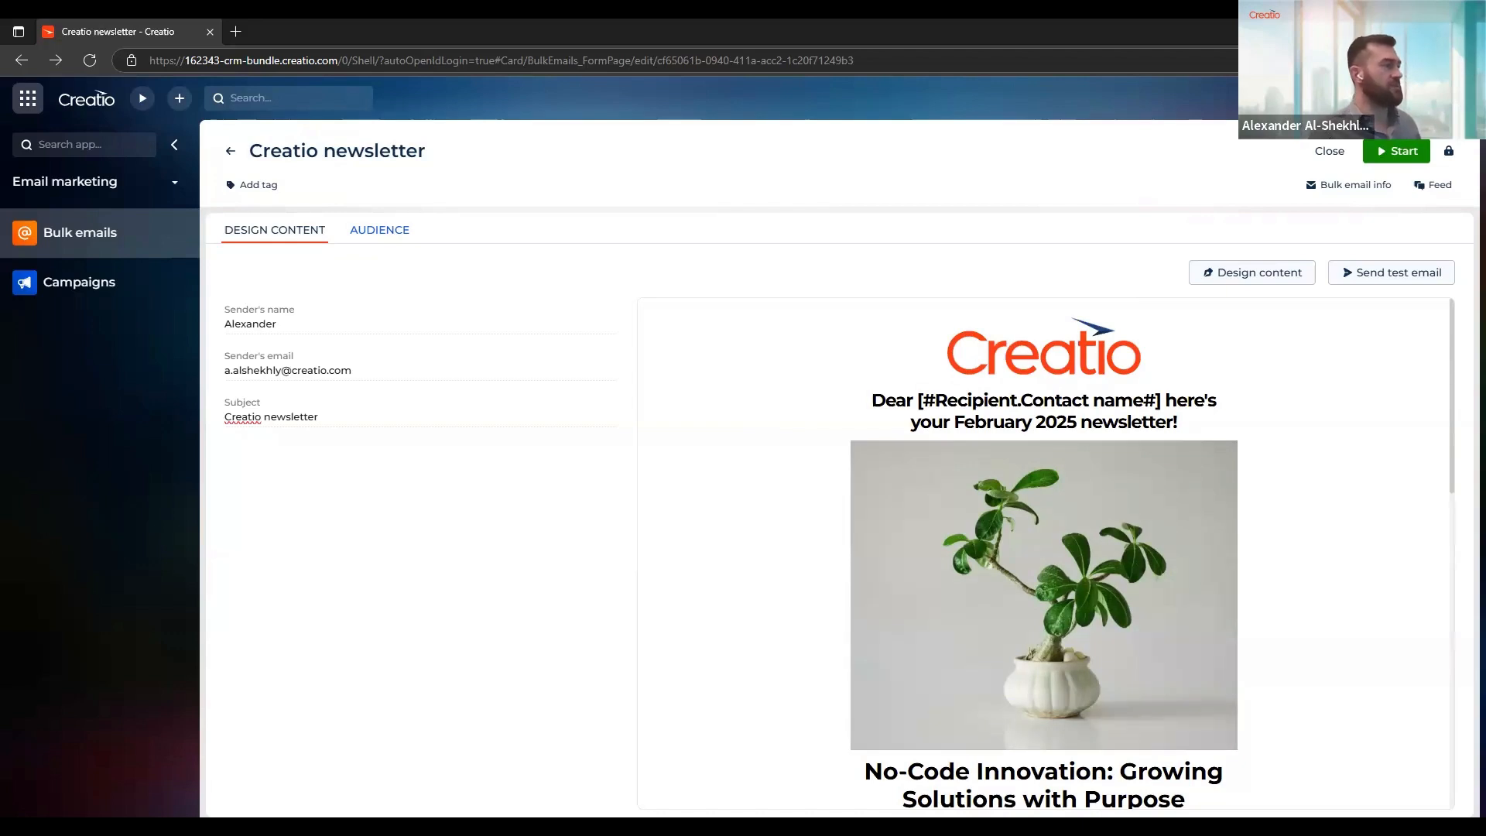
click(370, 425)
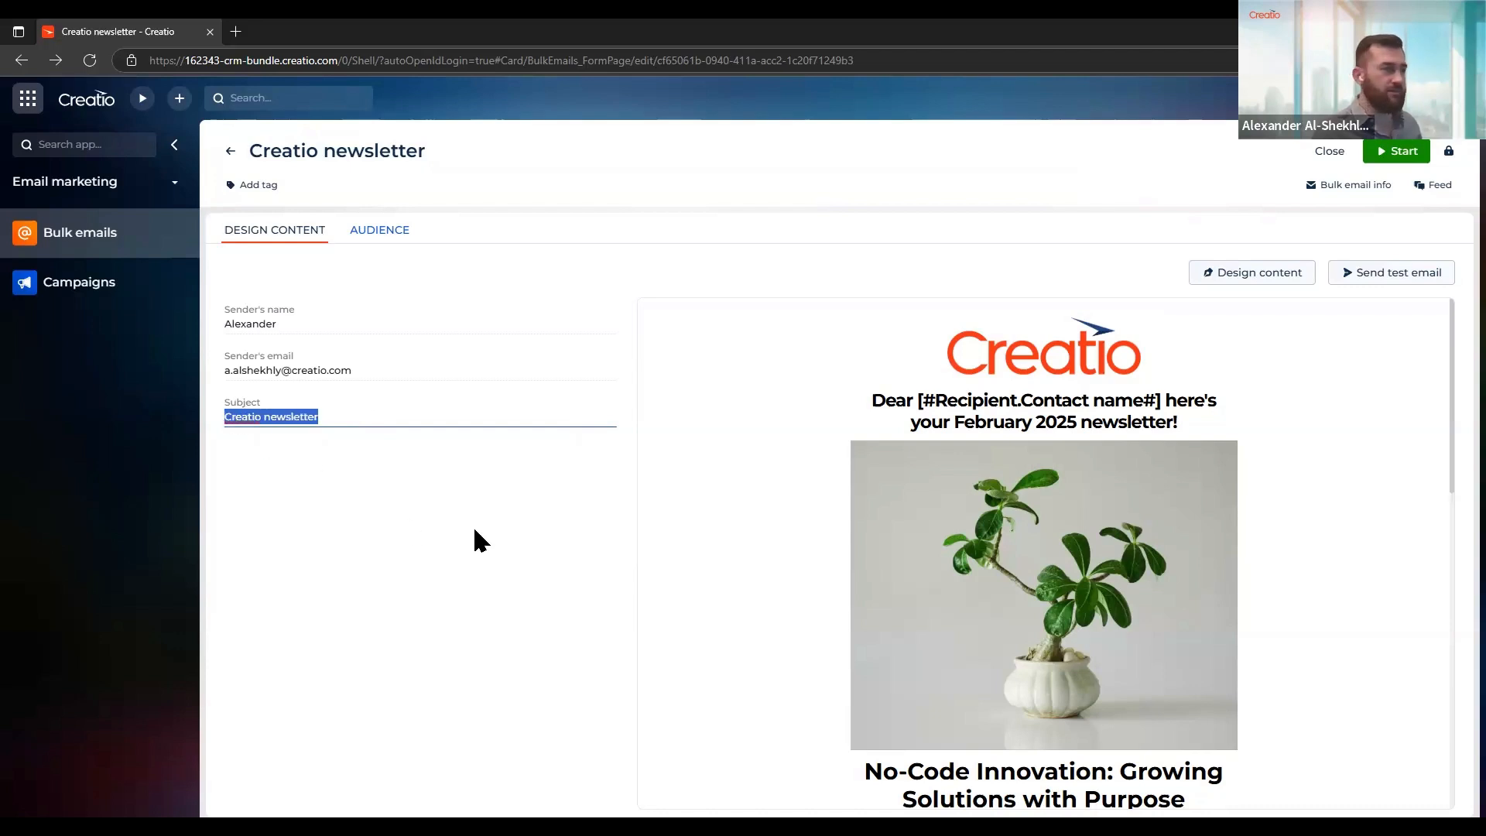
click(514, 498)
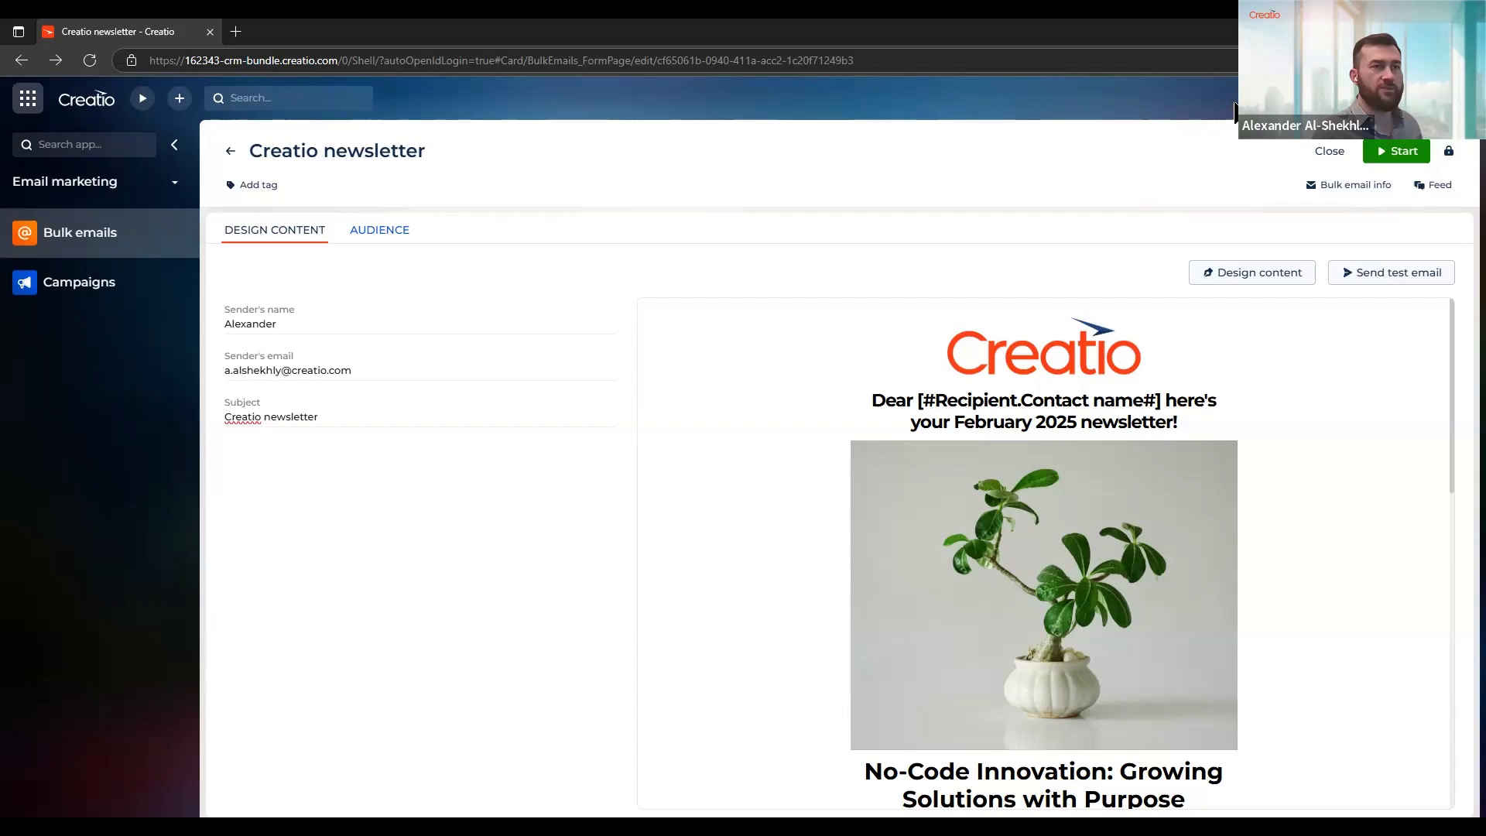
Open Creatio AI, agree to its terms and ask it to enhance the bulk email subject line
click(1312, 98)
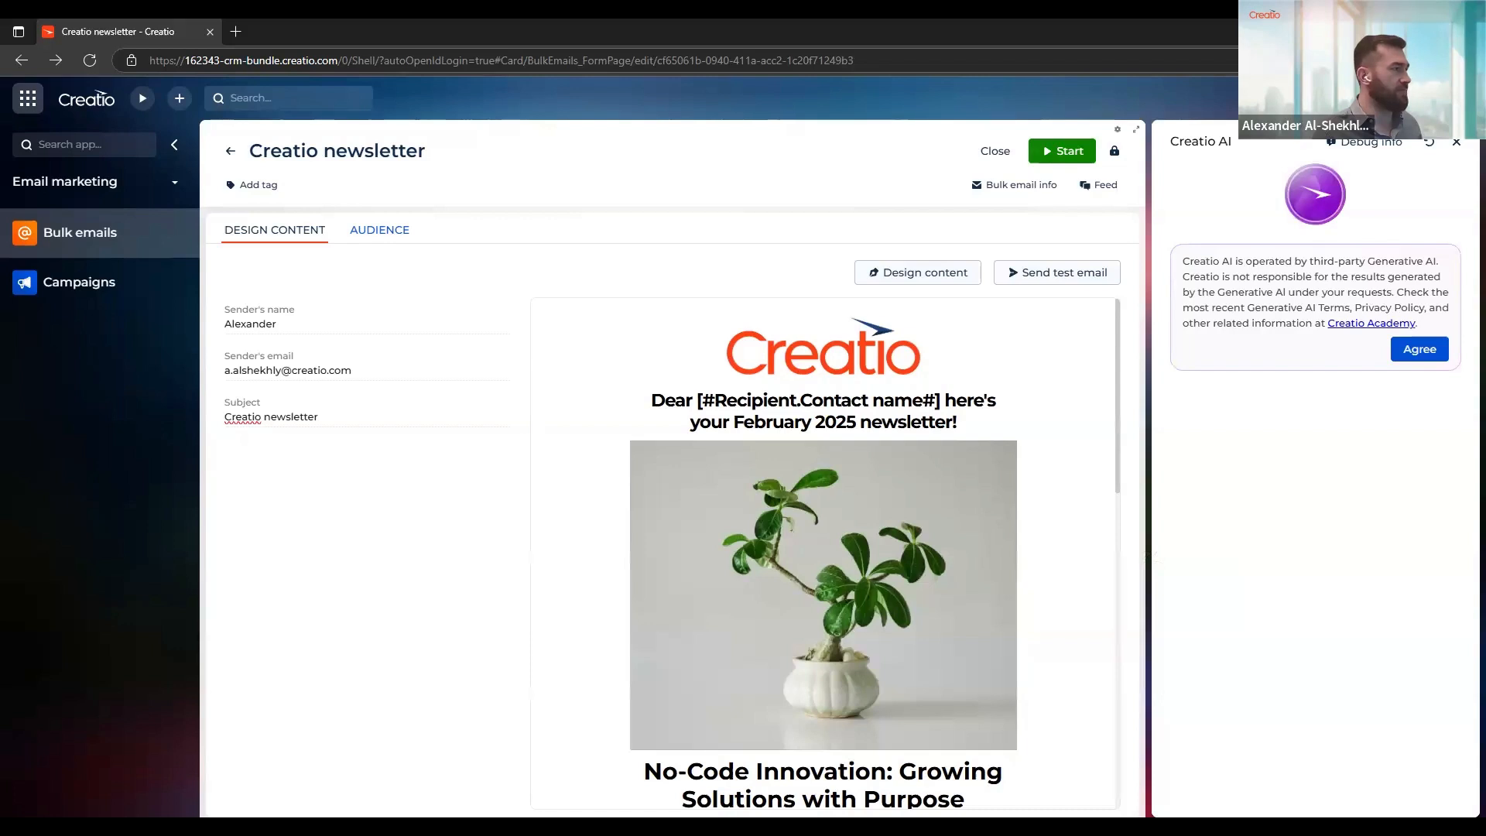
click(1404, 352)
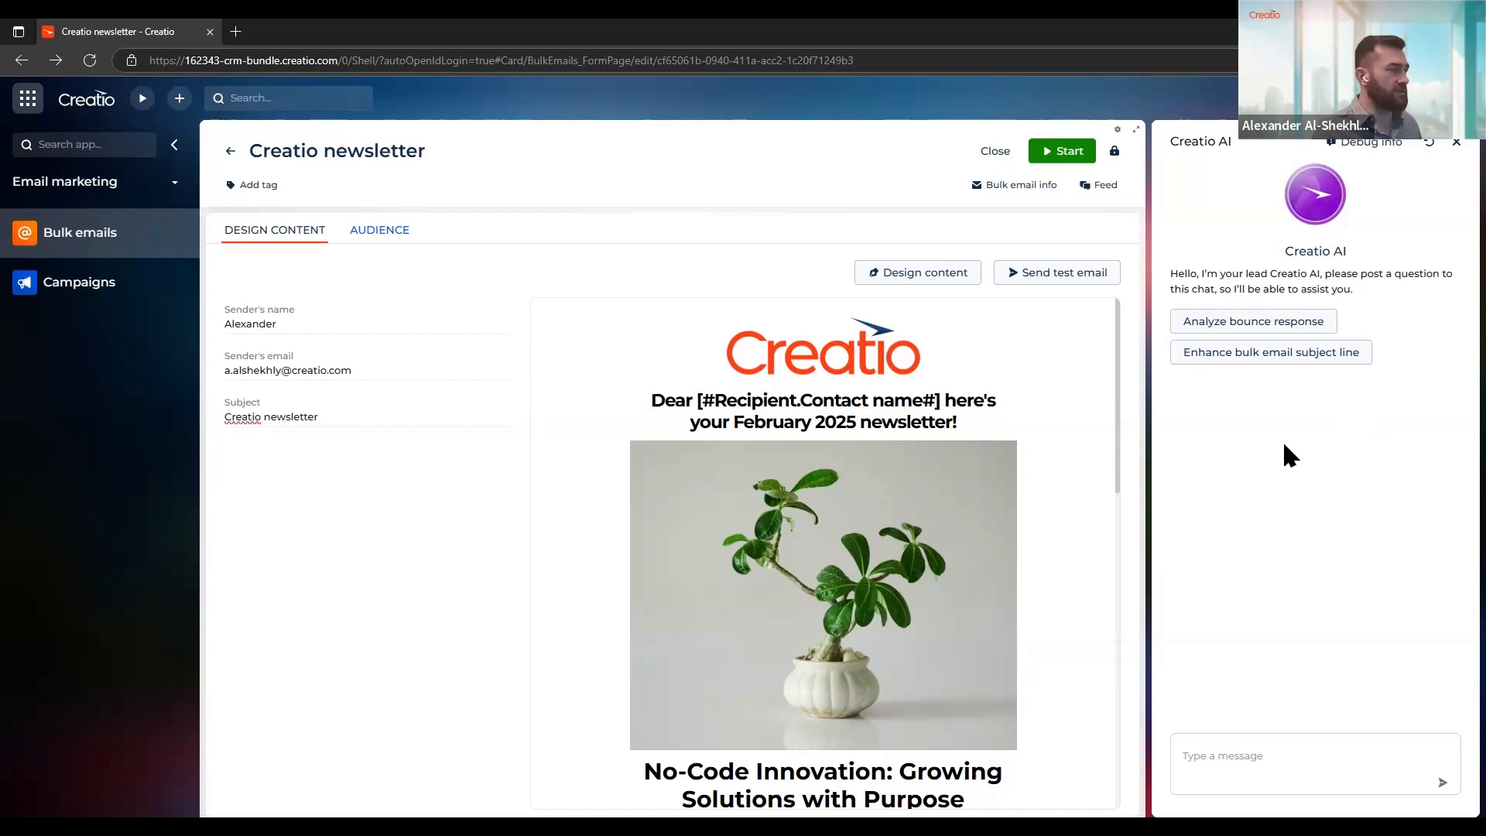
click(1267, 362)
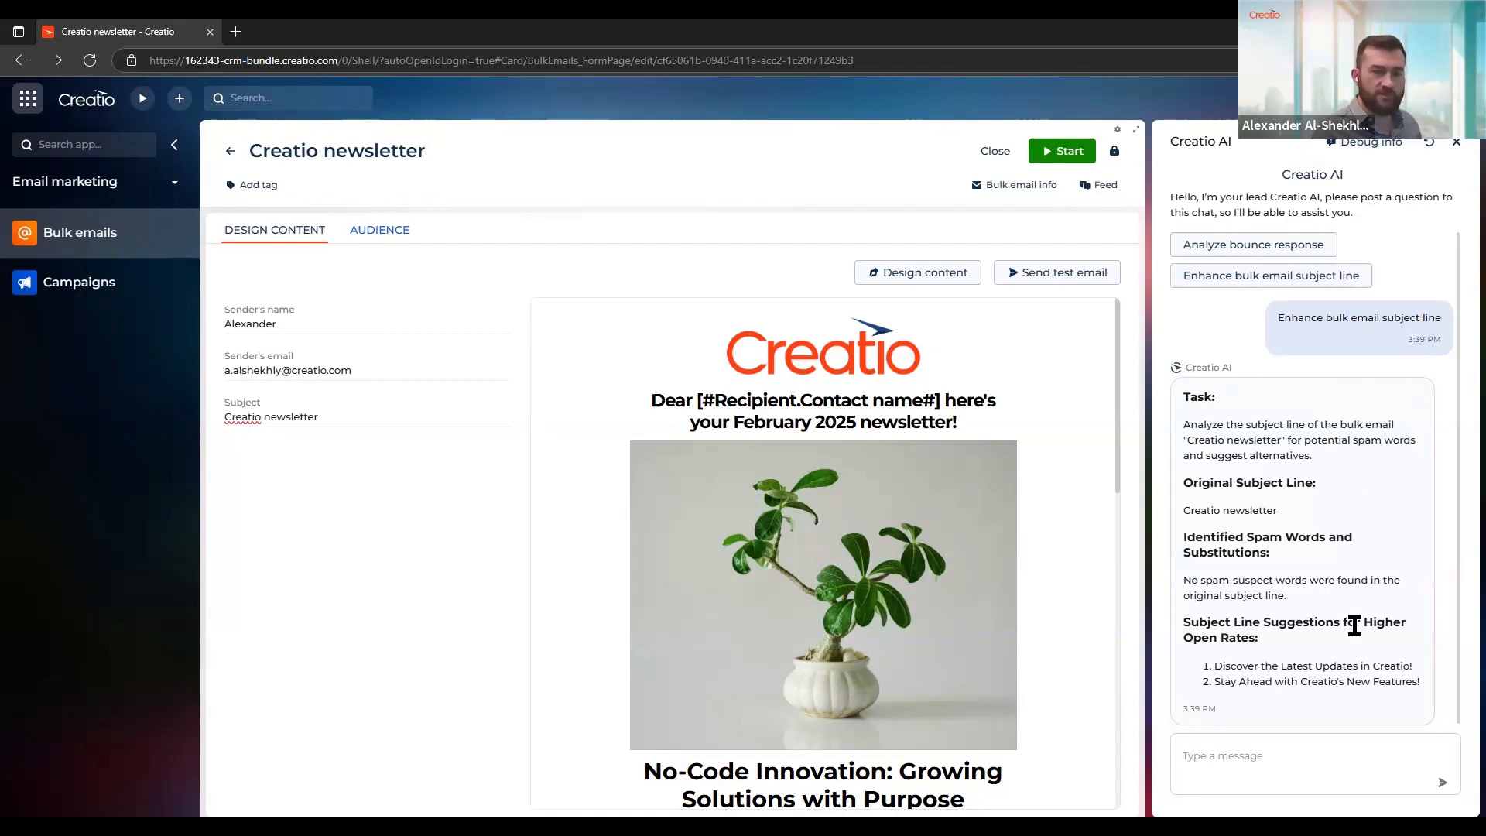
Replace the subject with the suggested "Stay Ahead with Creatio's New Features!", view the audience and save the bulk email
mouse_move(1420, 683)
mouse_down()
mouse_move(1214, 679)
mouse_move(1408, 674)
mouse_up()
click(1215, 679)
drag(1435, 701, 1426, 685)
key(ctrl+c)
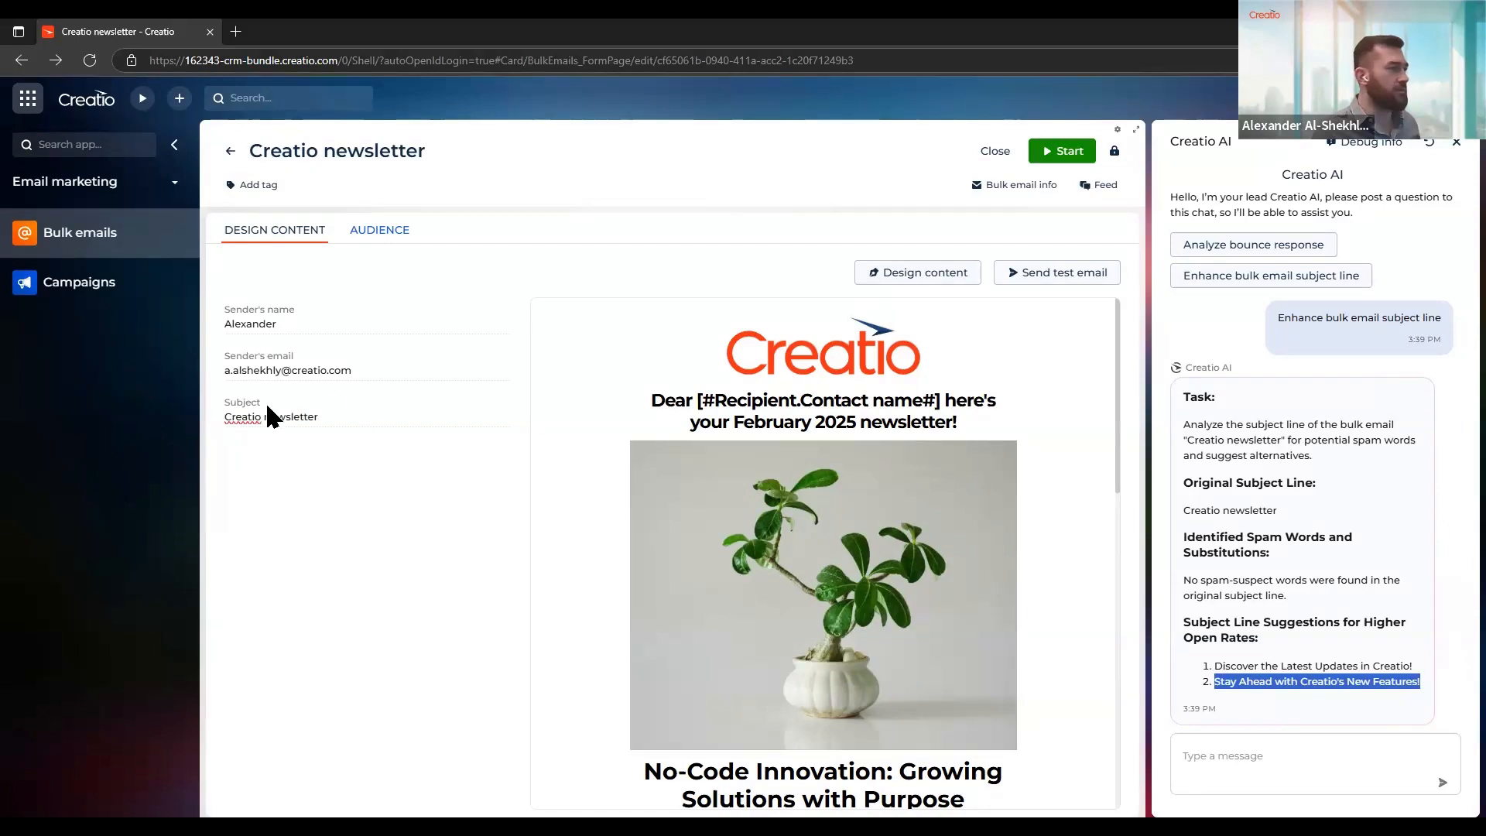
drag(321, 416, 202, 410)
key(ctrl+v)
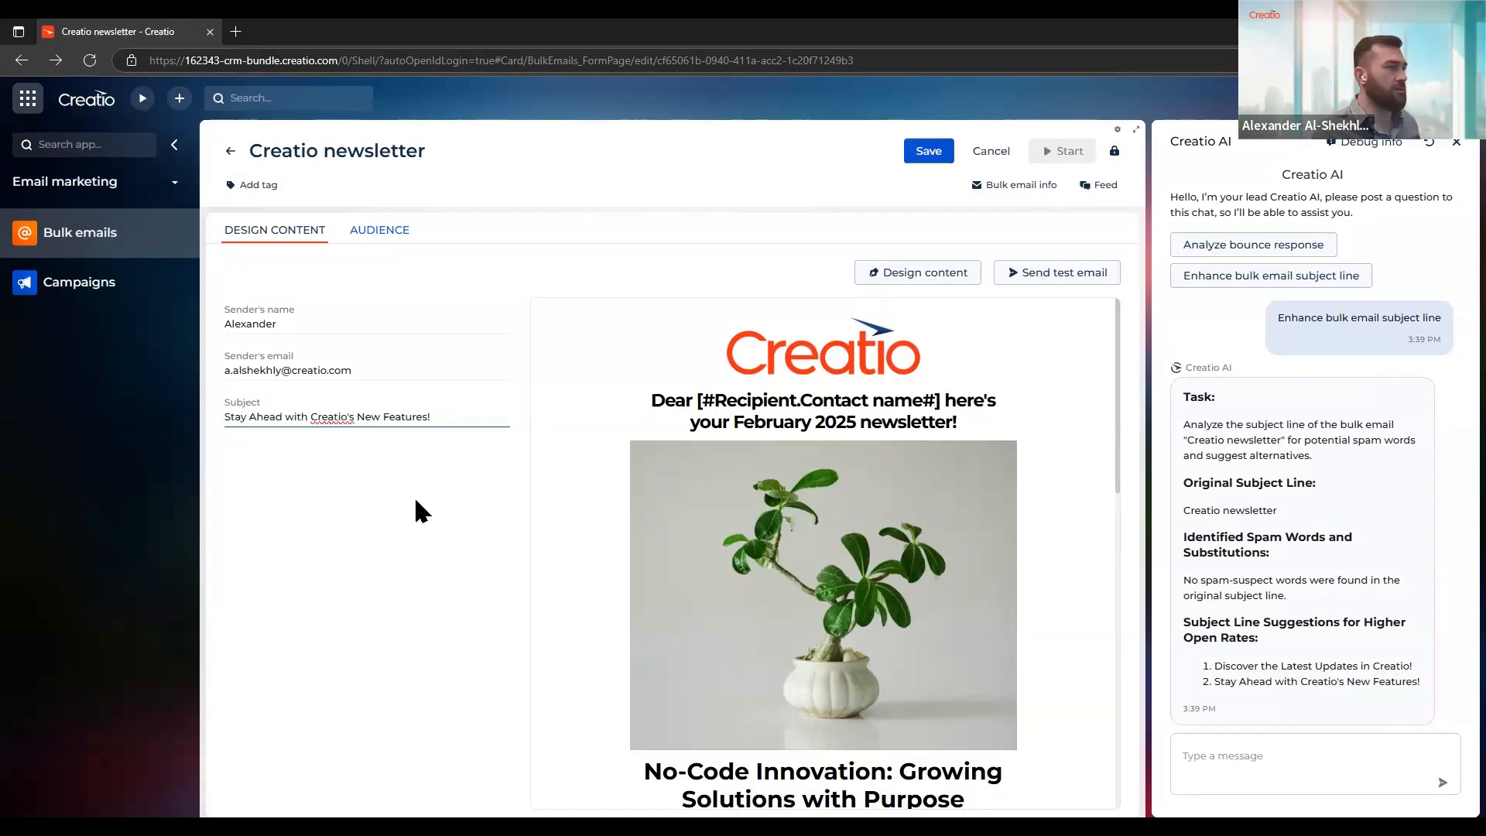
click(415, 510)
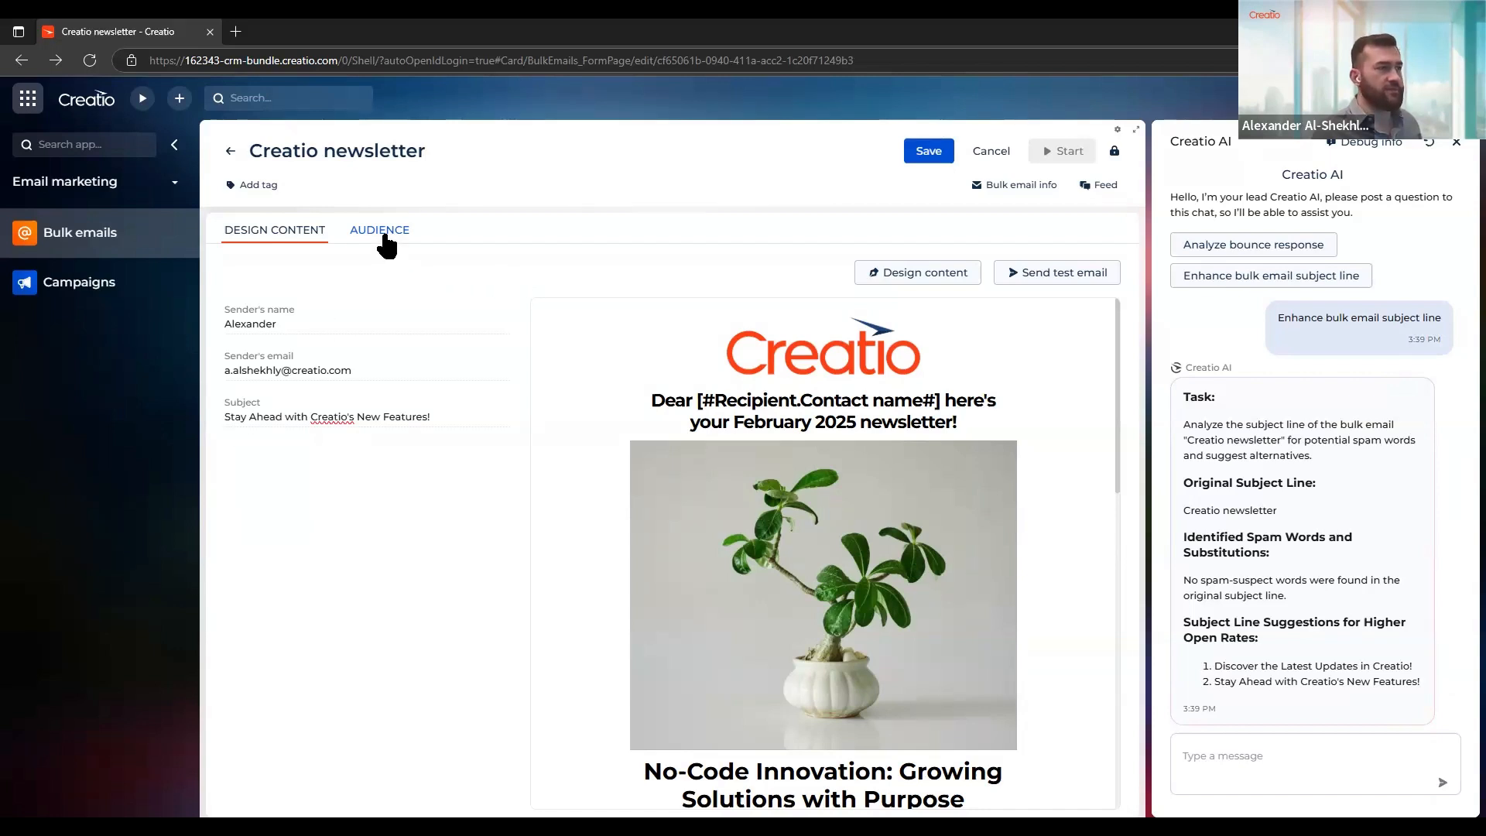
click(384, 237)
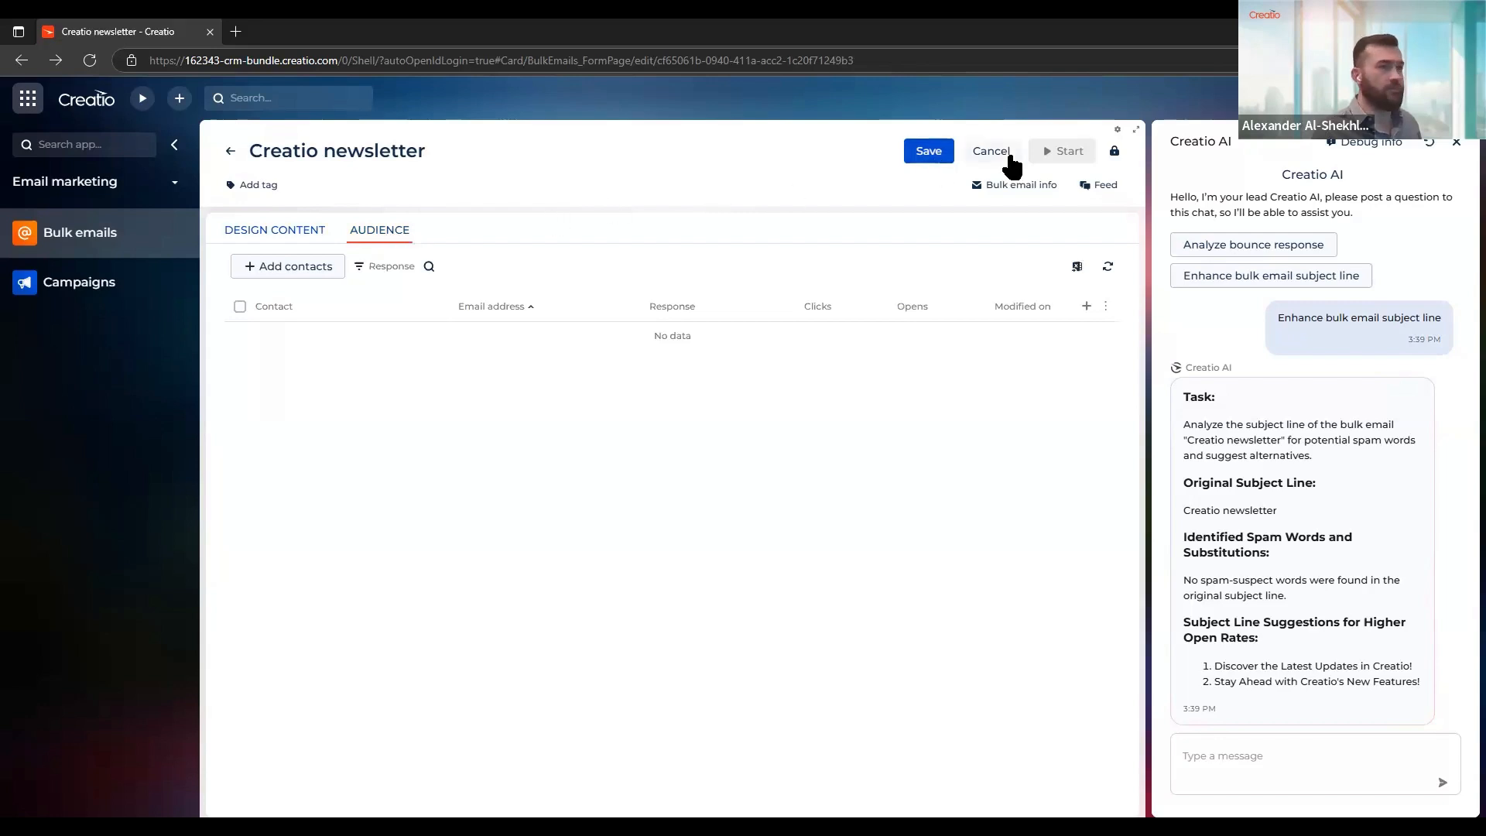
click(919, 155)
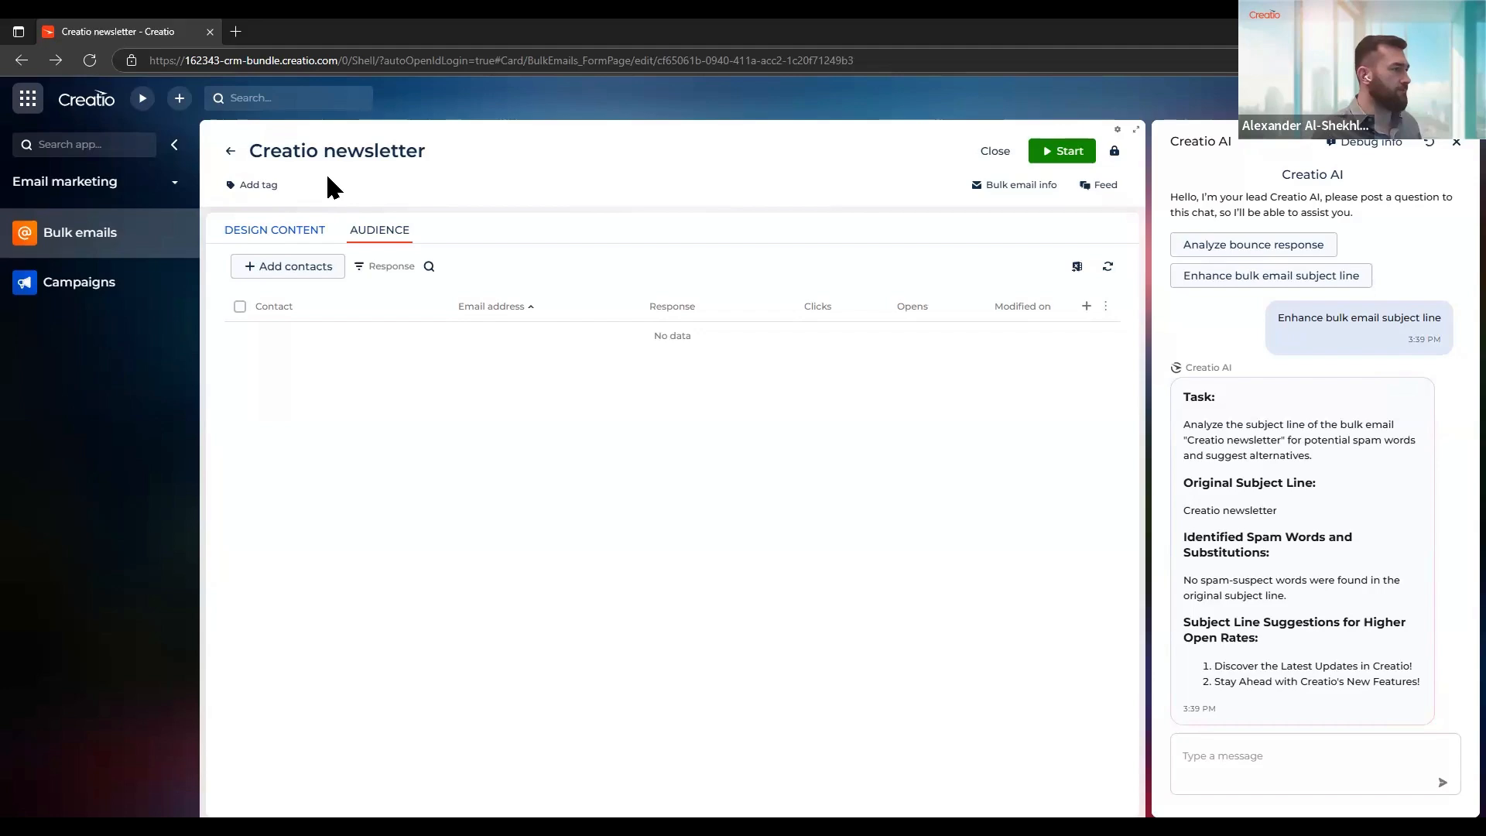
Return to the bulk emails list and open the bounce details of "Discover the latest trends in CRM"
click(230, 152)
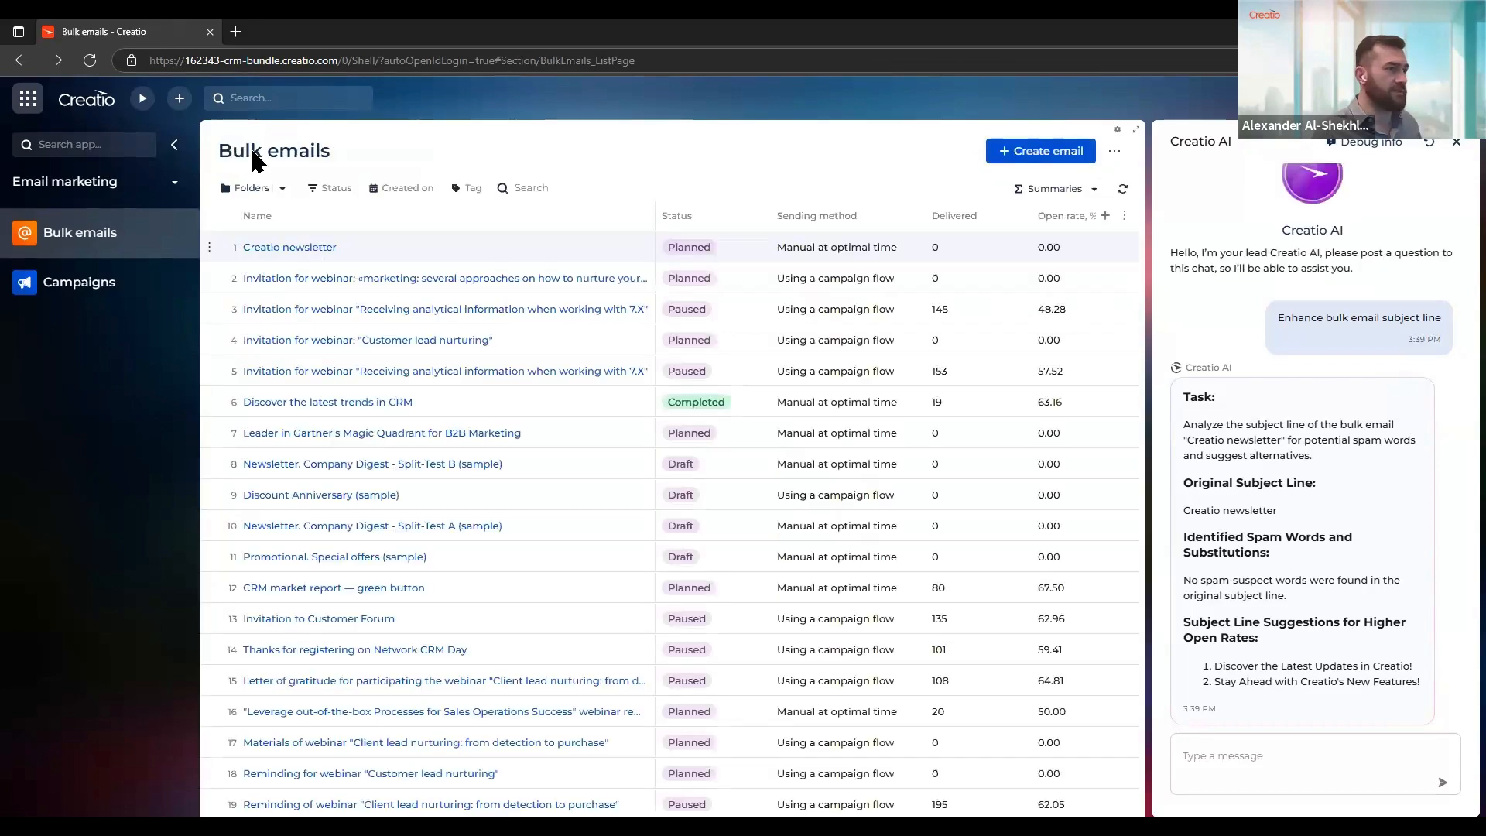
click(341, 404)
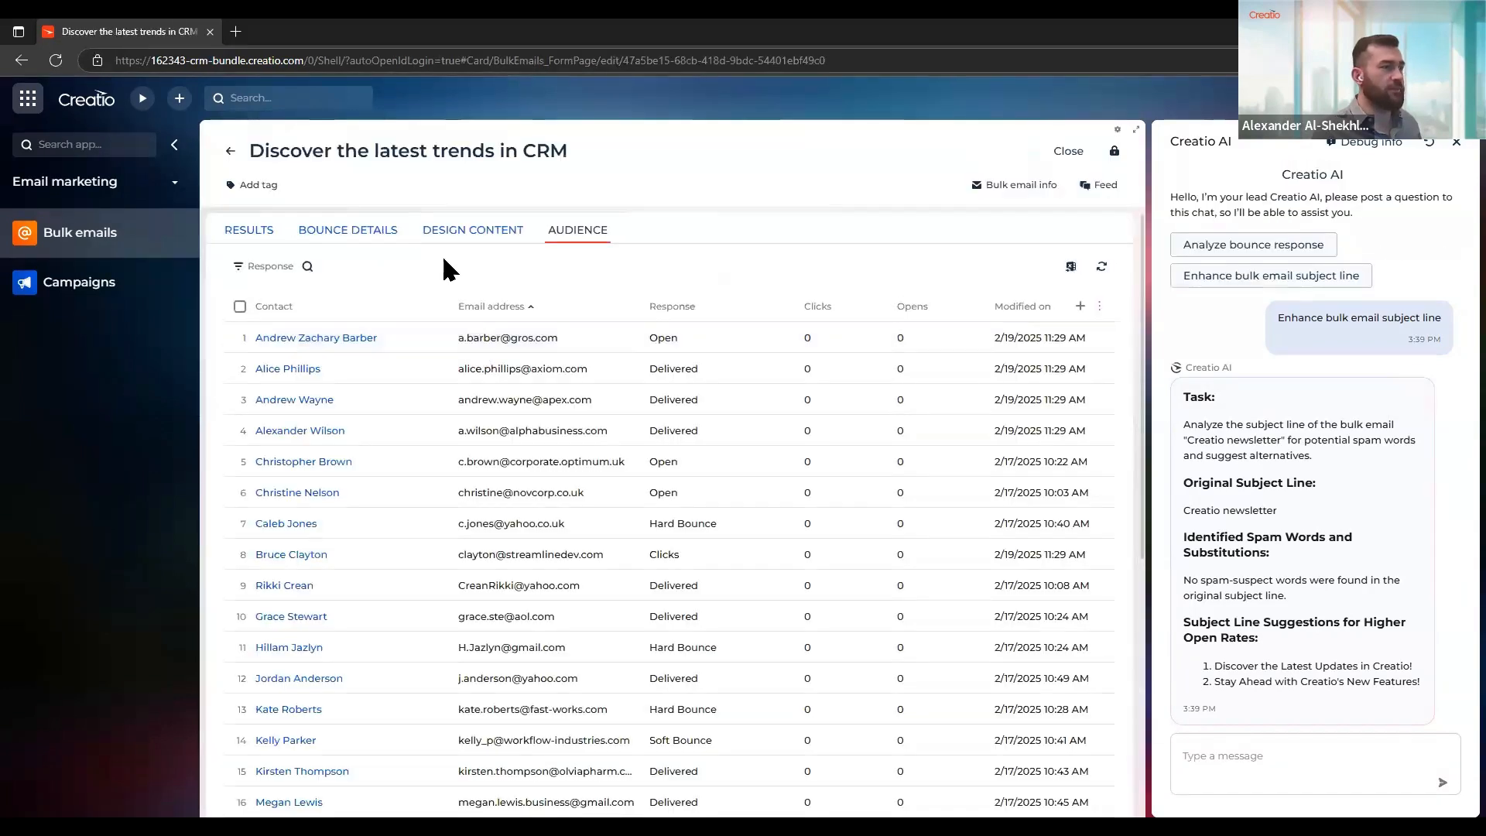
click(332, 243)
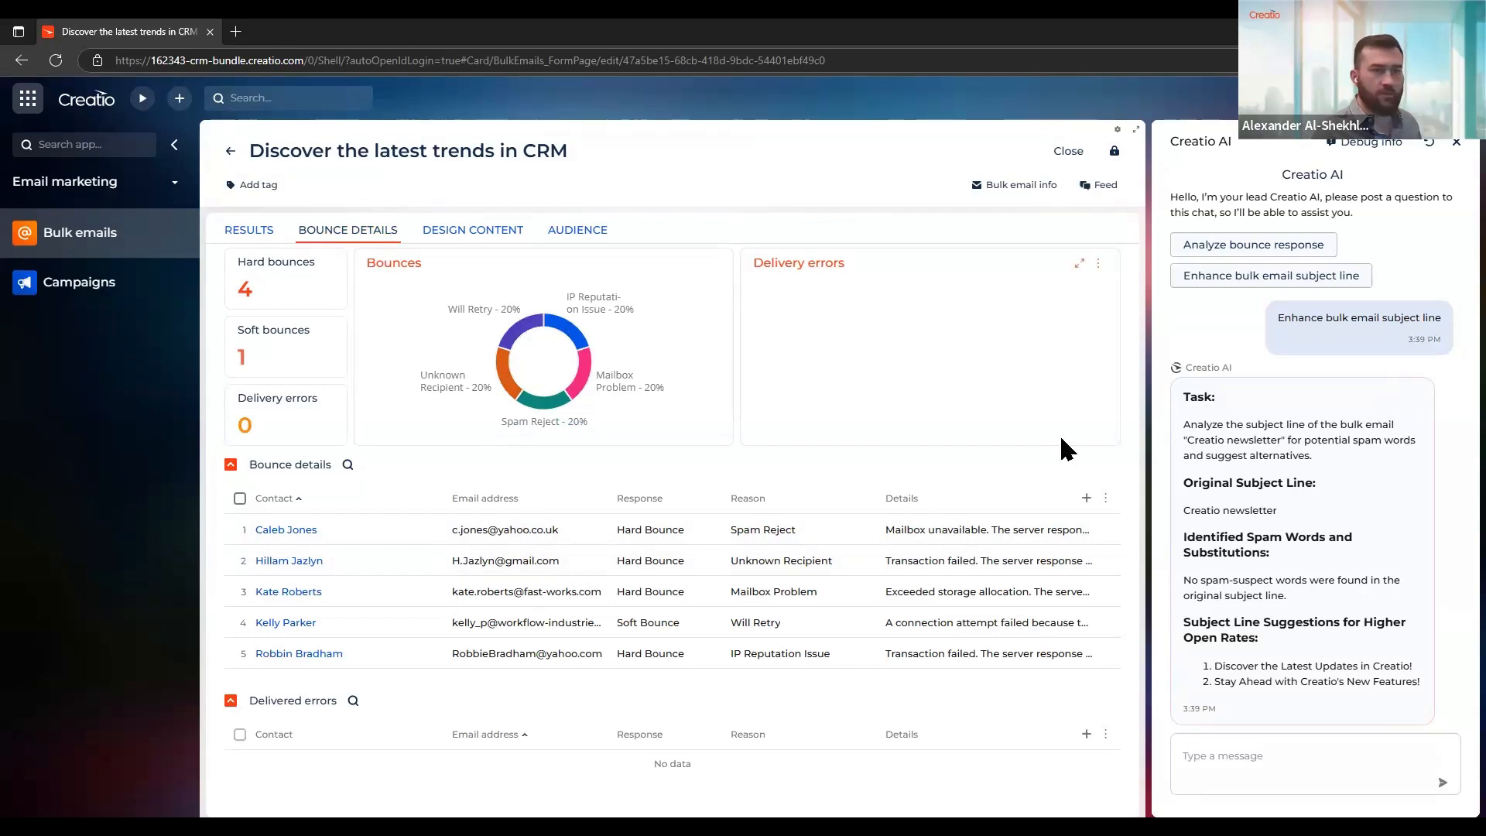
Ask Creatio AI to analyze the bounce response and enter the first bounced contact's e-mail address in the message
click(1248, 246)
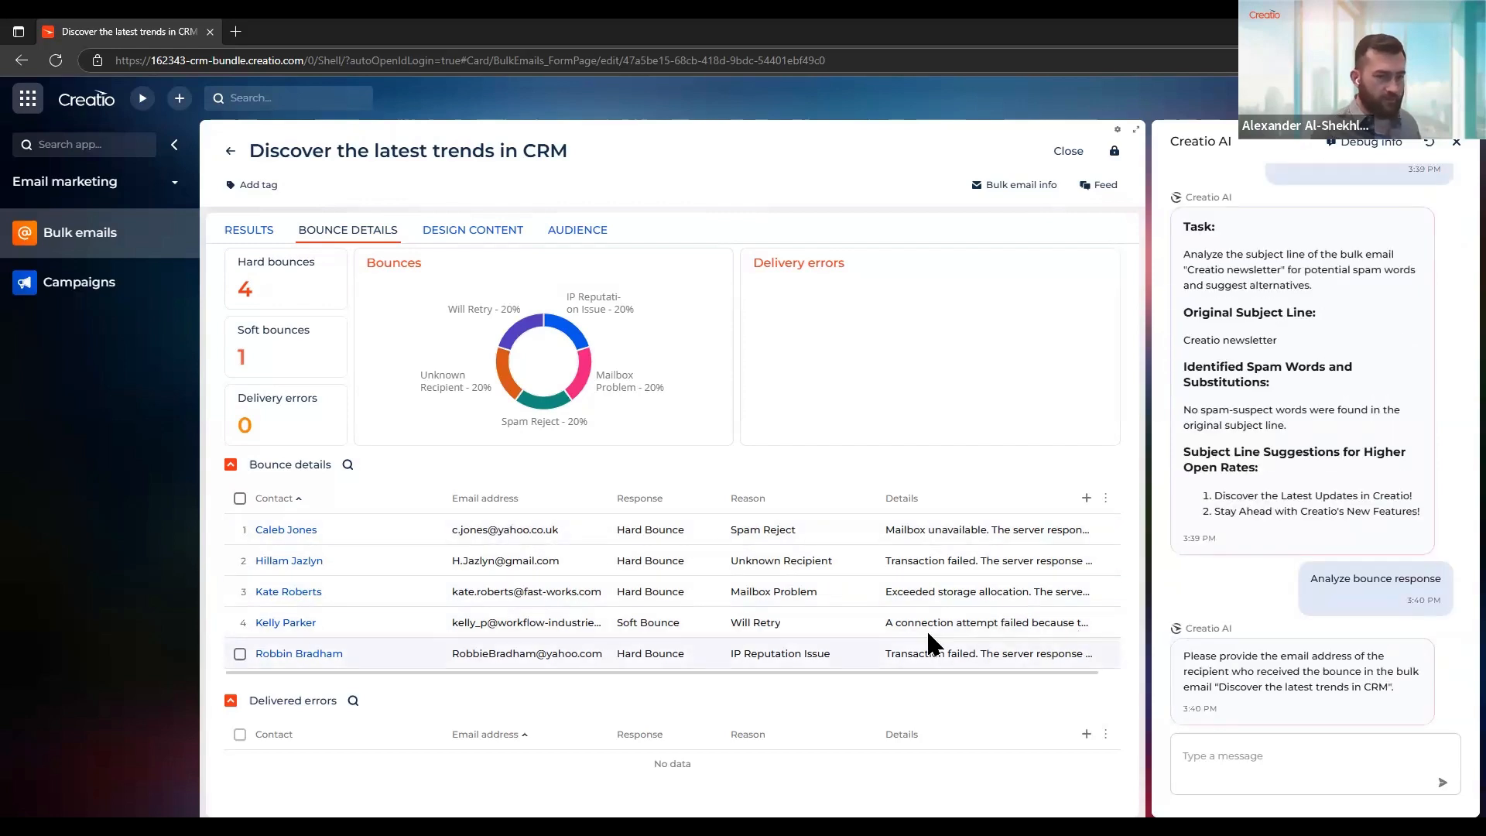
drag(573, 534, 436, 526)
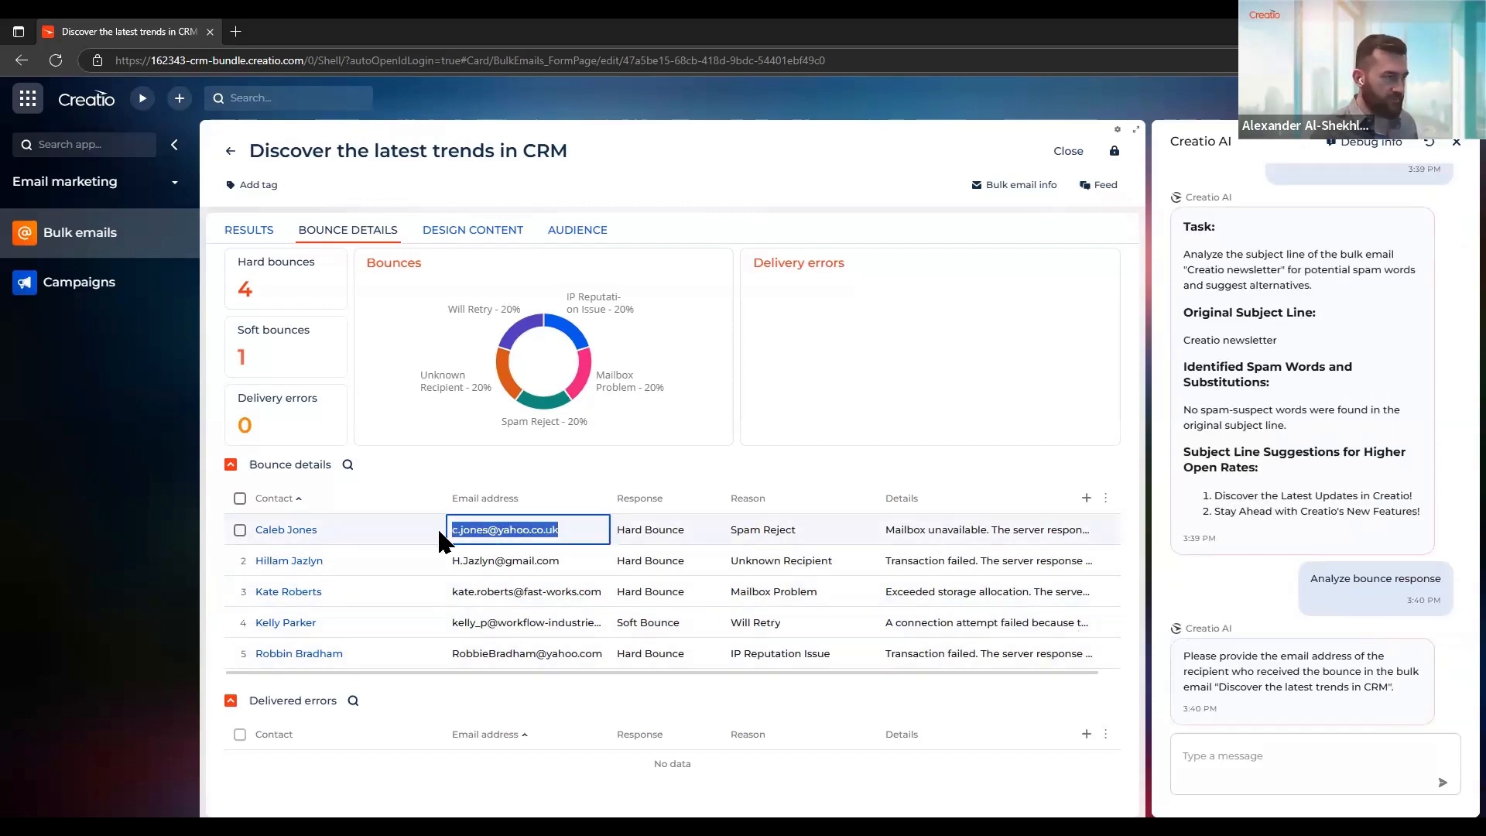
key(ctrl+c)
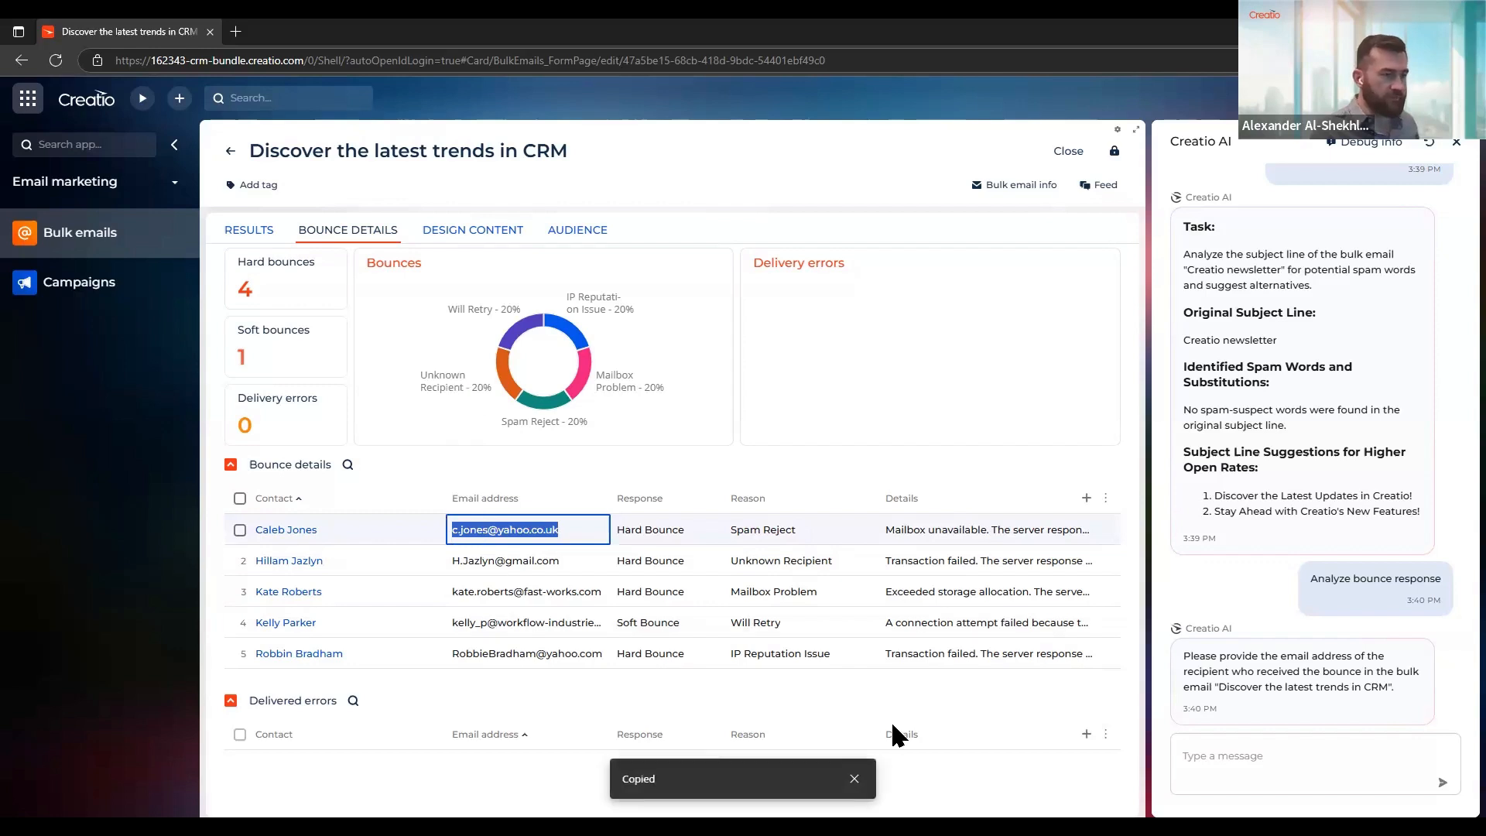
click(1261, 754)
key(ctrl+v)
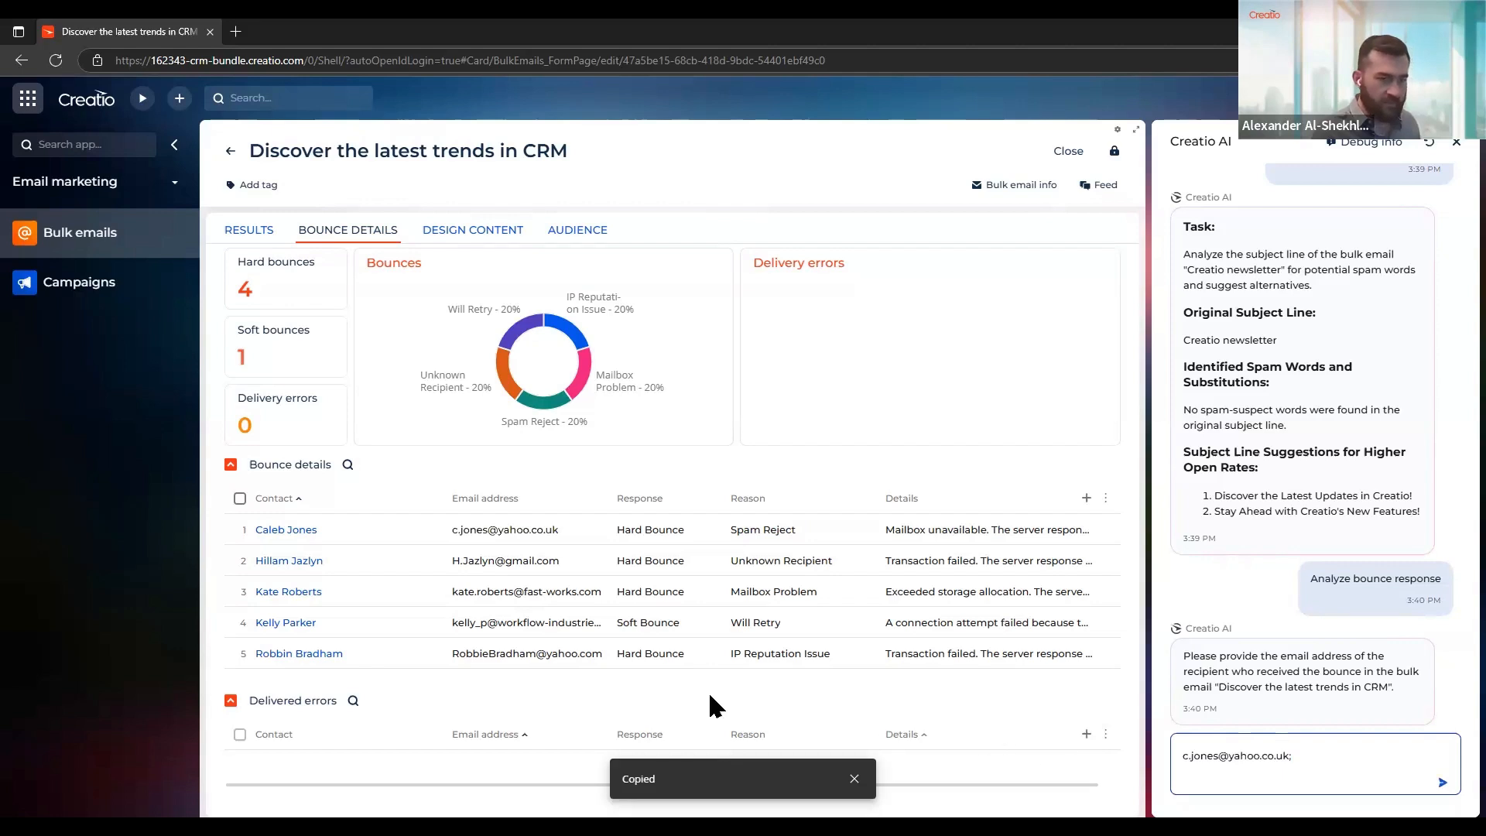
Add the second bounced contact's e-mail address to the Creatio AI message and send it
drag(581, 562, 445, 560)
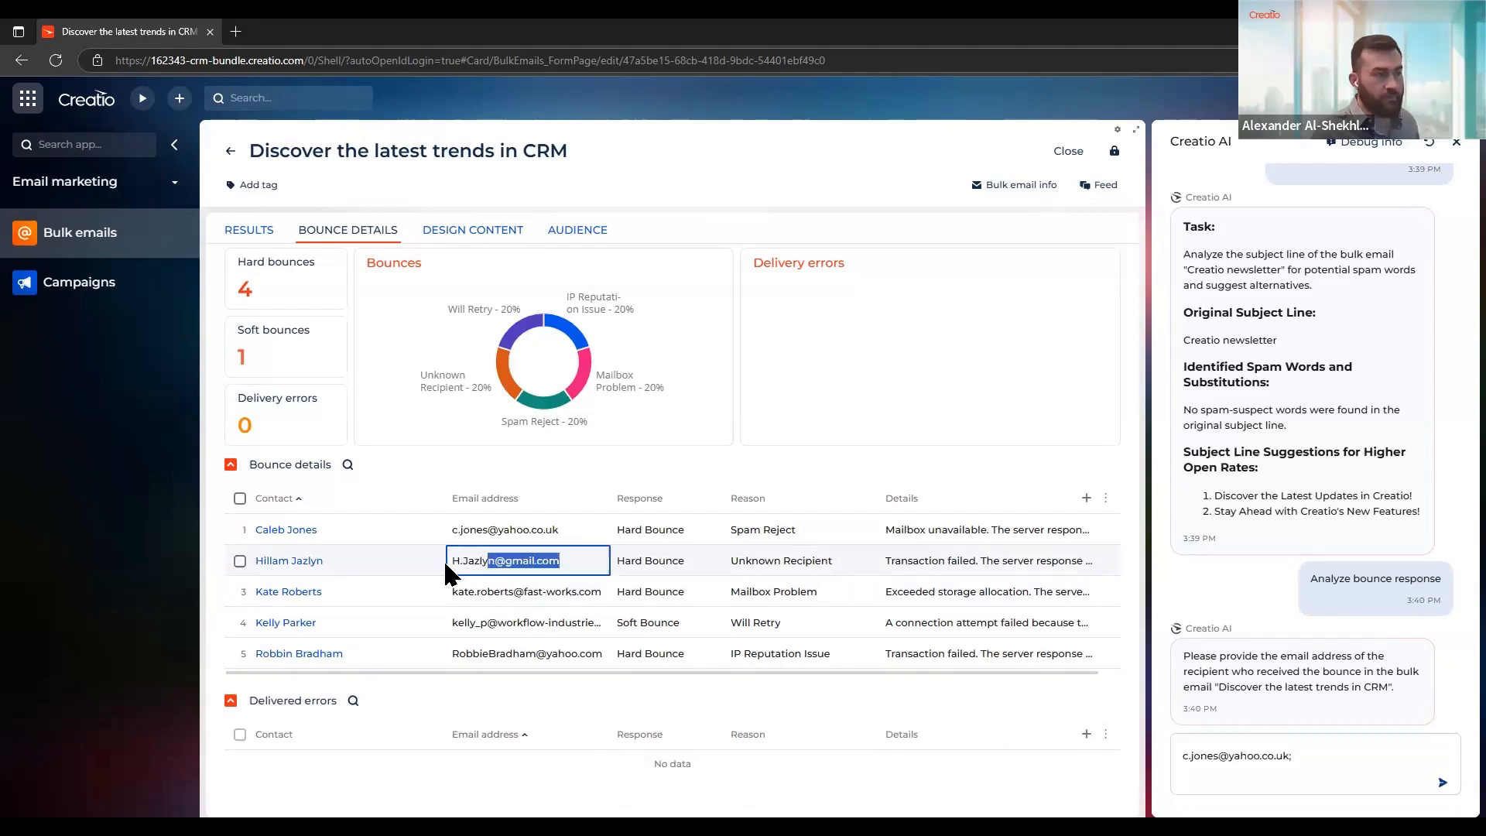
key(ctrl+c)
click(1362, 753)
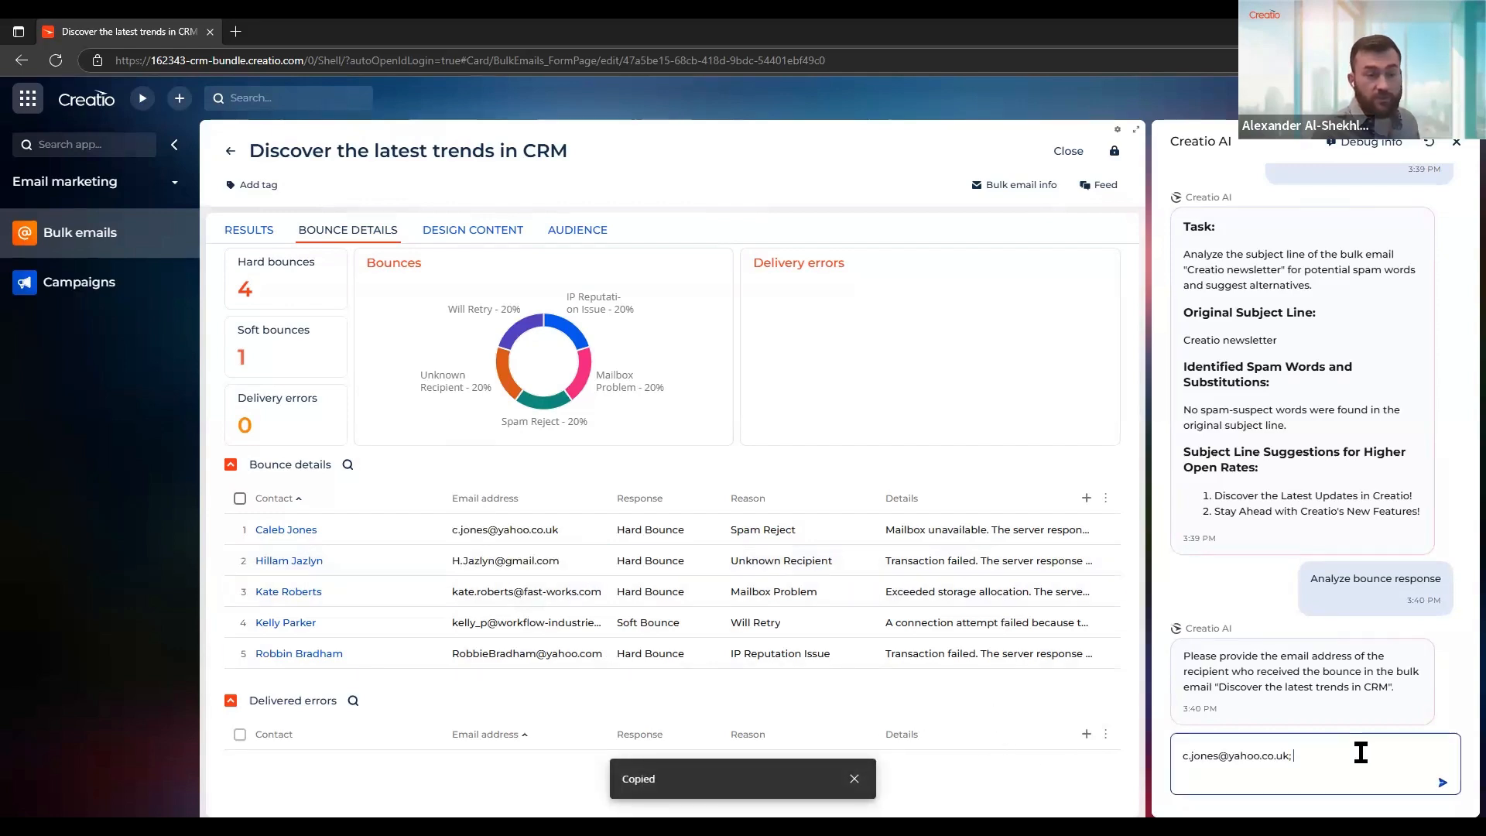
key(ctrl+v)
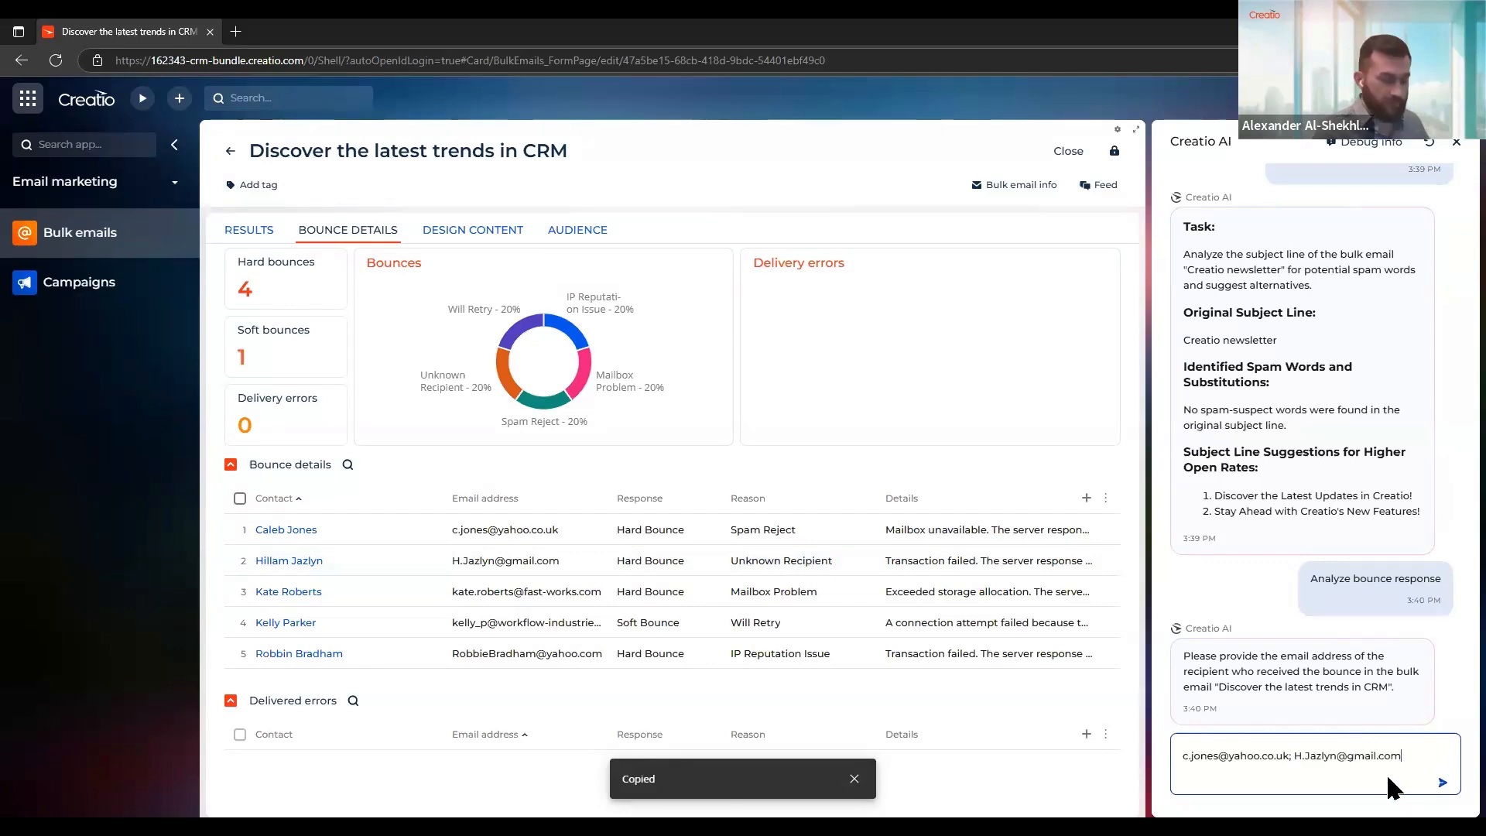
key(Return)
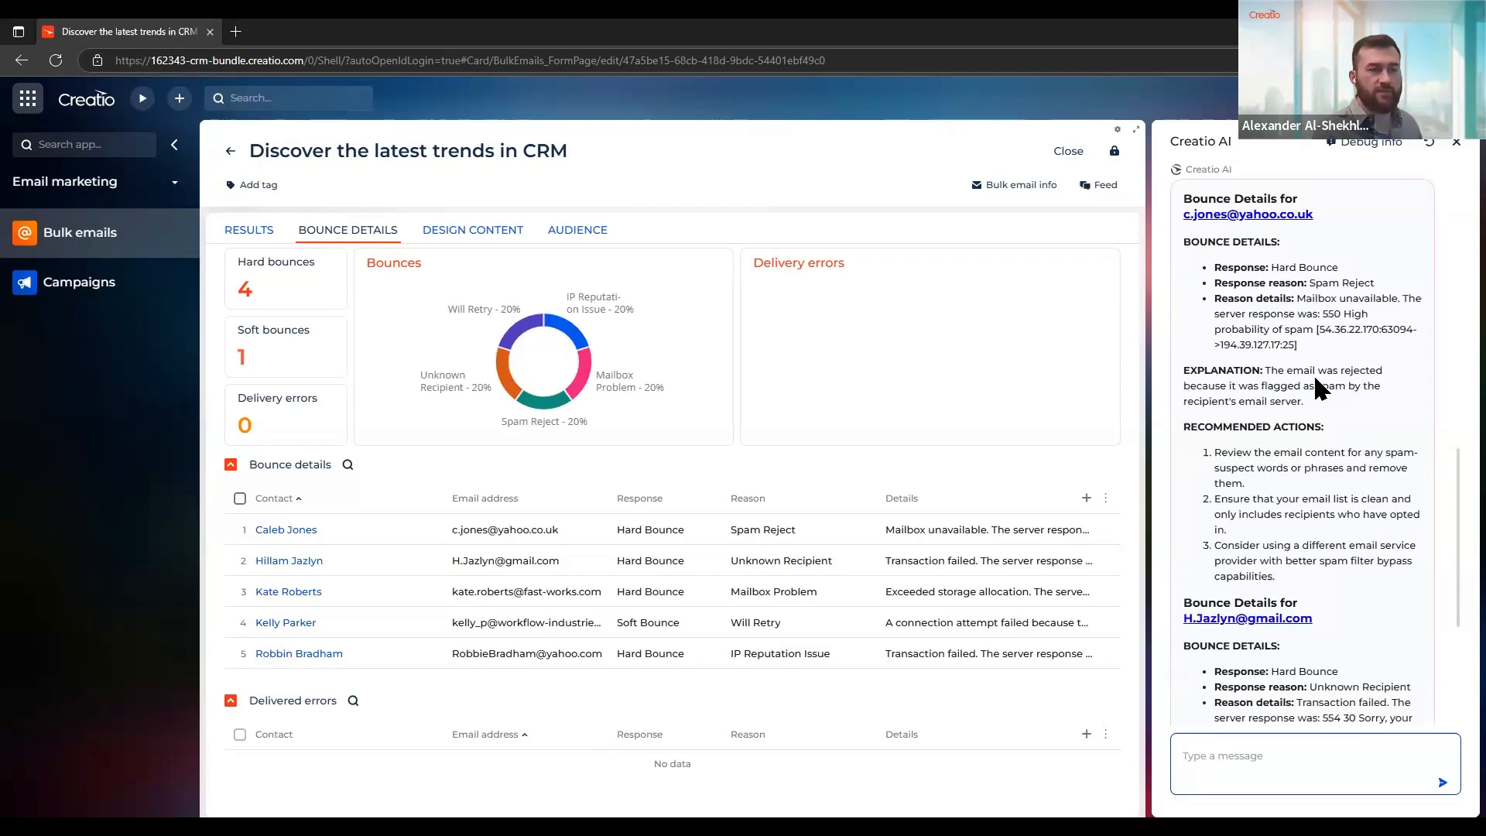
Review the AI's bounce explanations and recommended actions for both recipients and close the Creatio AI panel
scroll(1312, 373, down, 4)
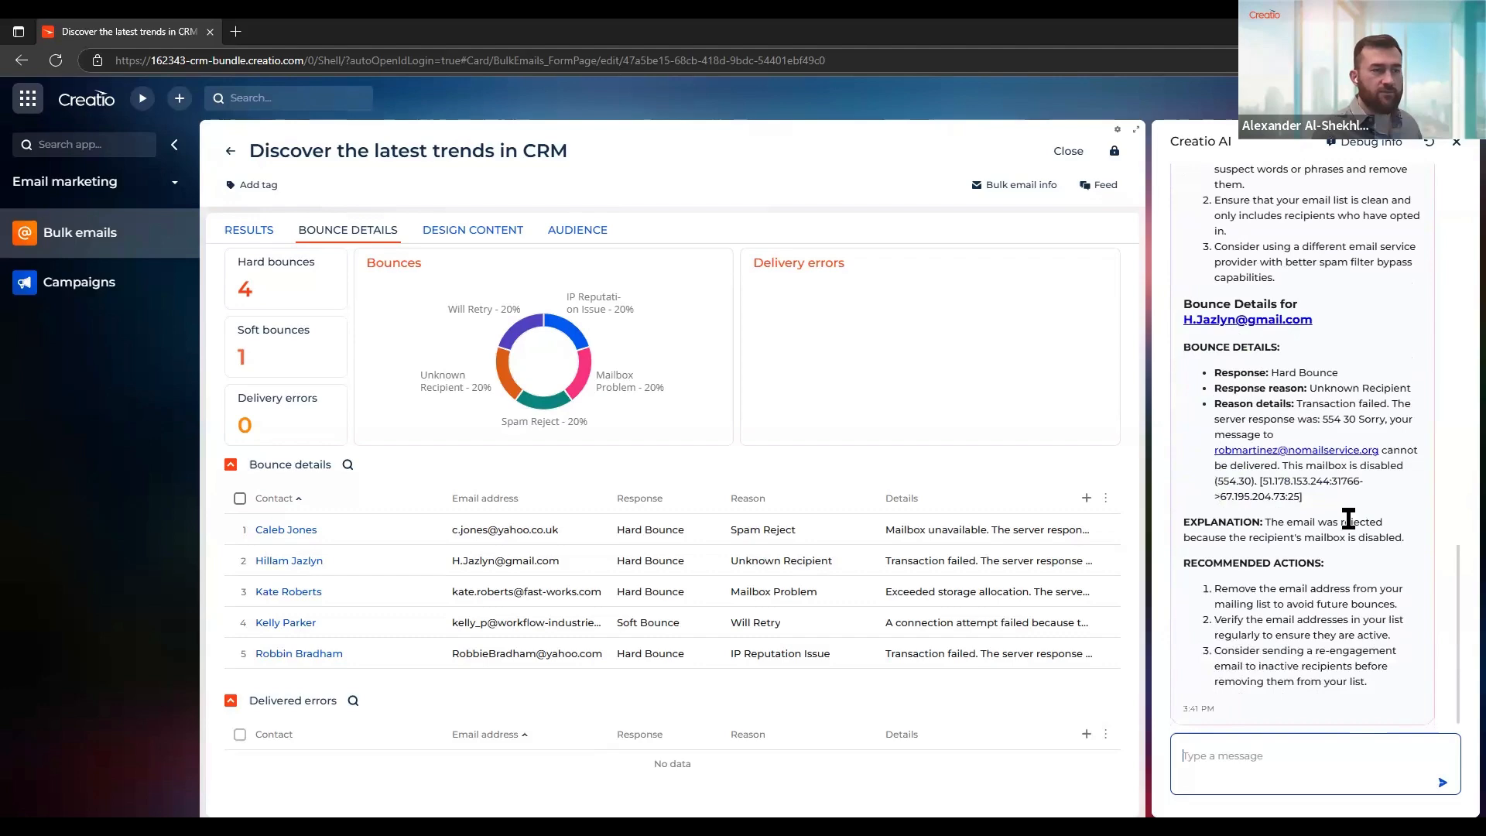
scroll(1348, 517, up, 4)
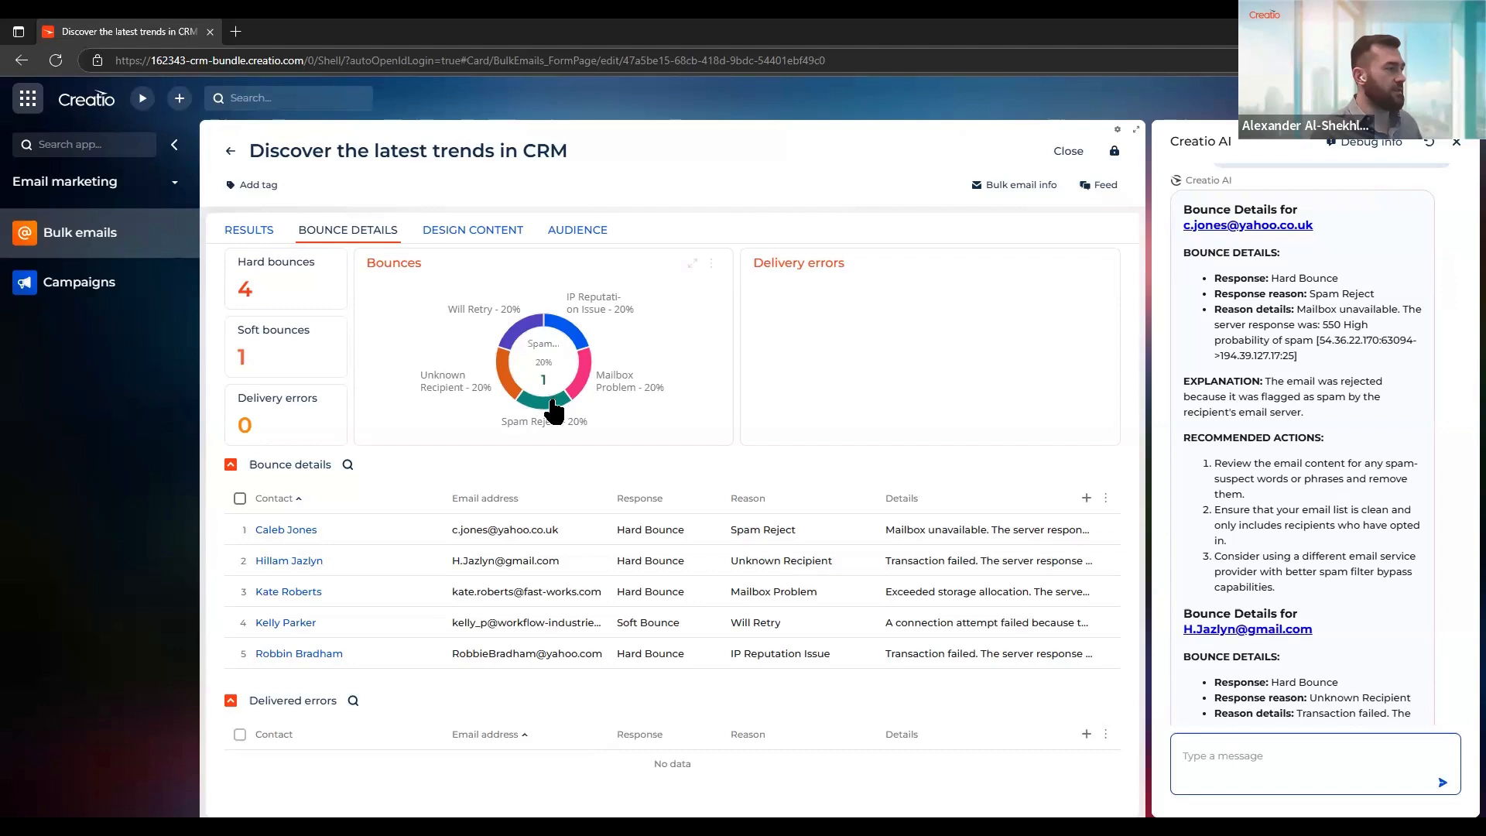
click(1449, 139)
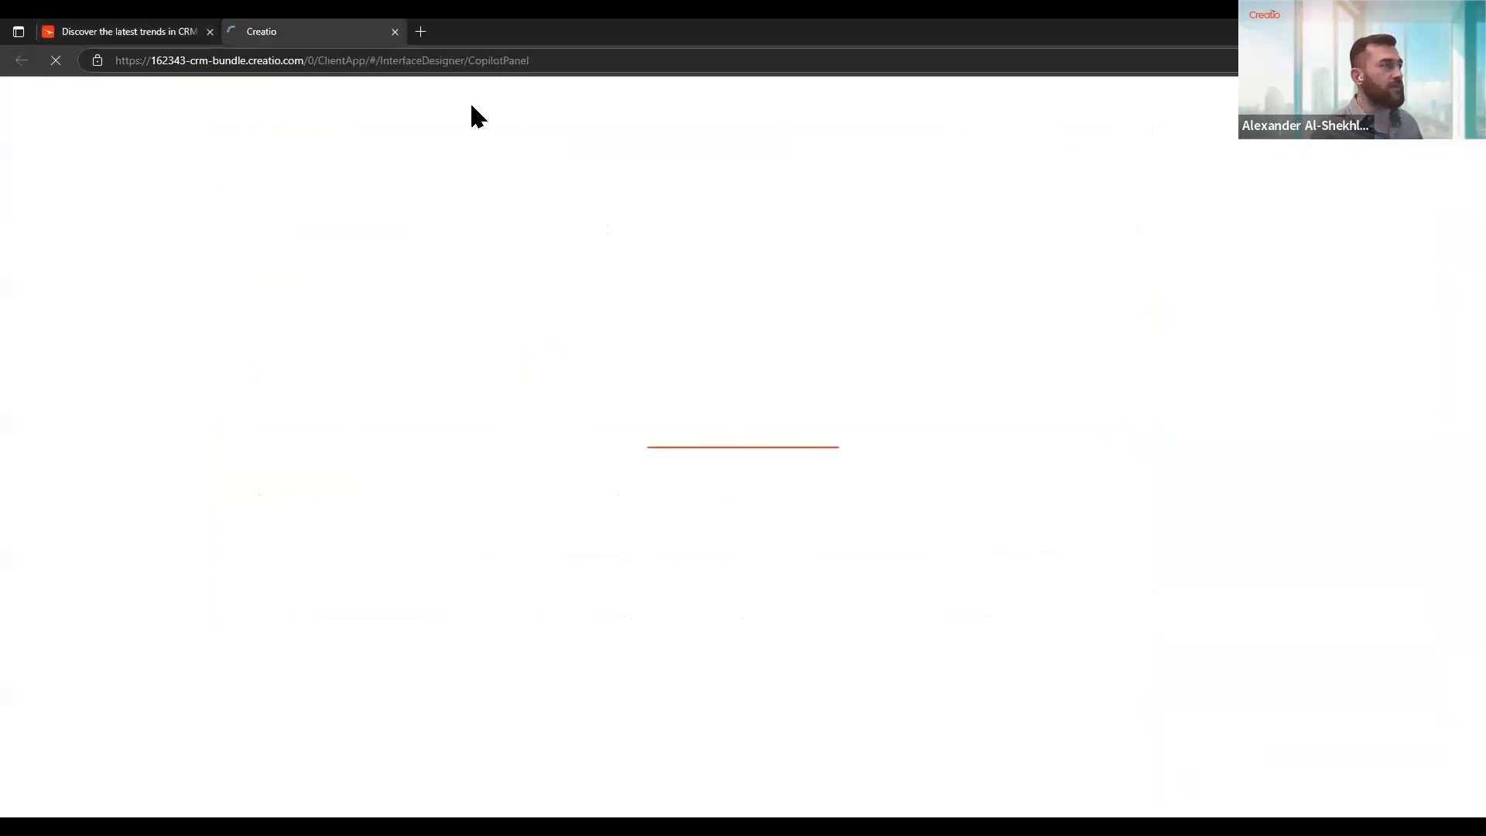
click(160, 35)
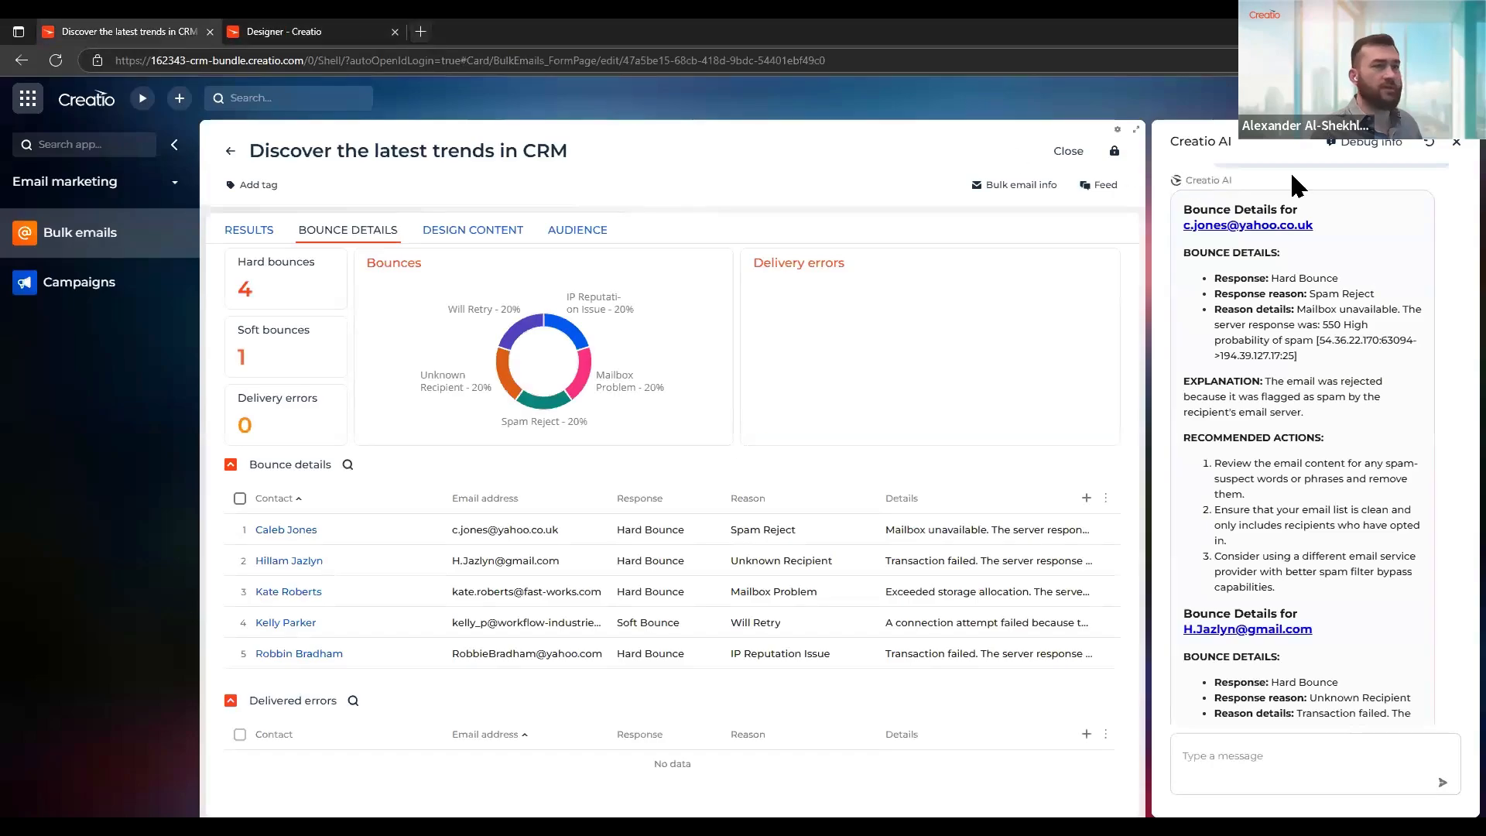
click(1455, 146)
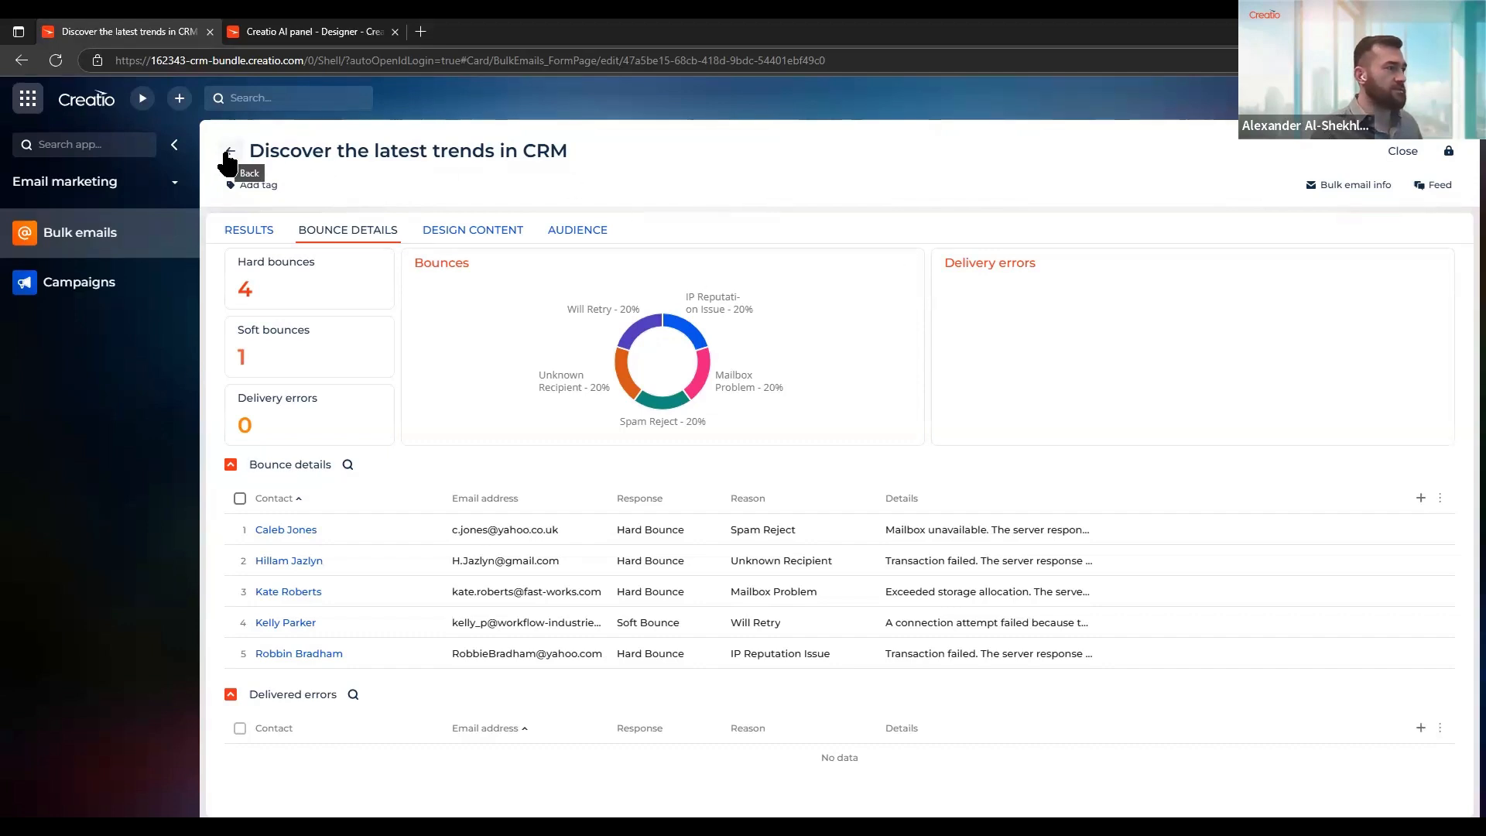
Open the Alpha Business contact person's record in Customer 360, check the preferred language field, and go back to the contacts list
click(55, 189)
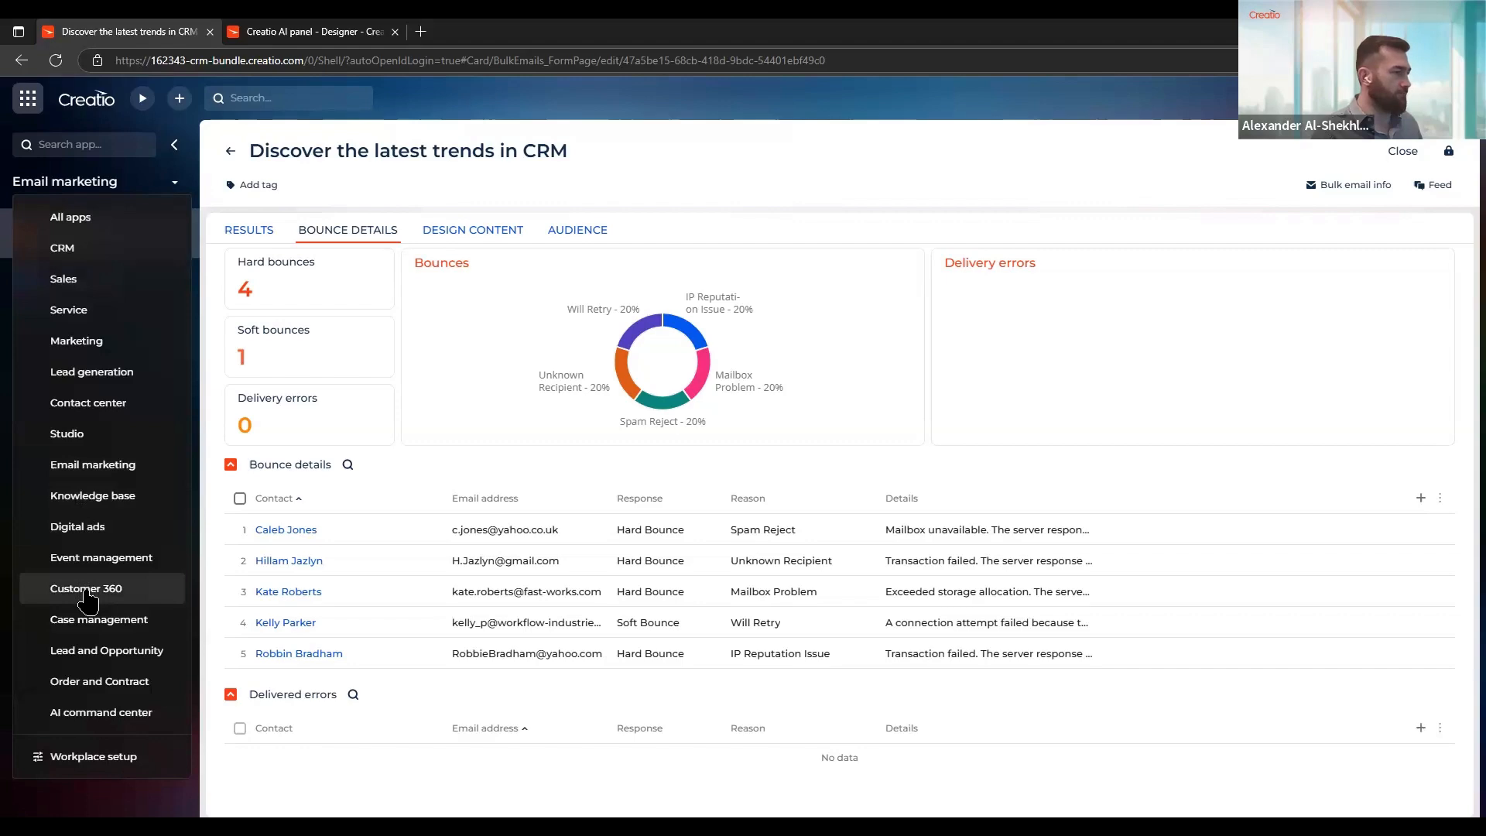
click(85, 590)
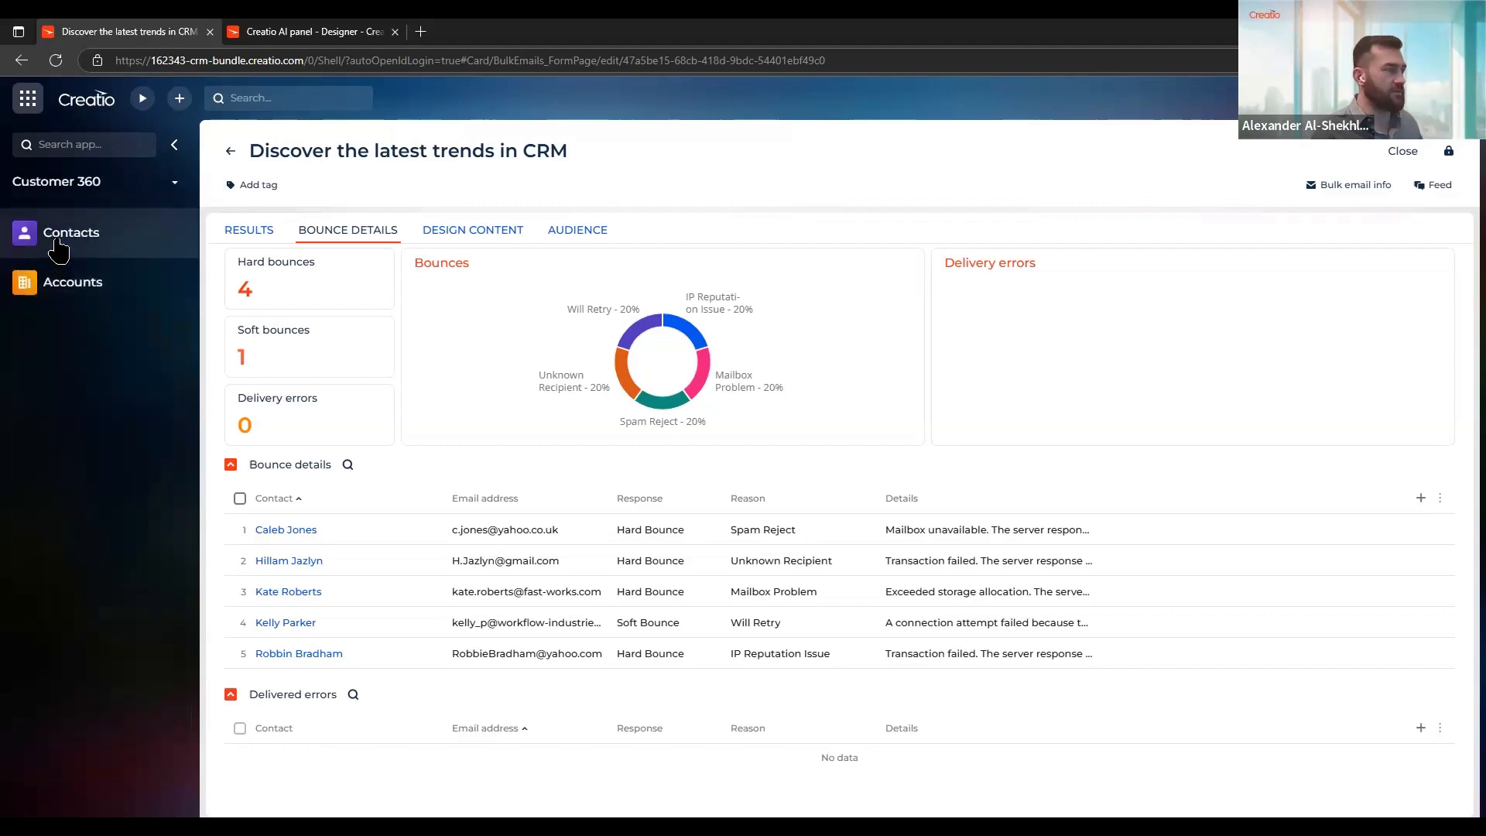
click(72, 249)
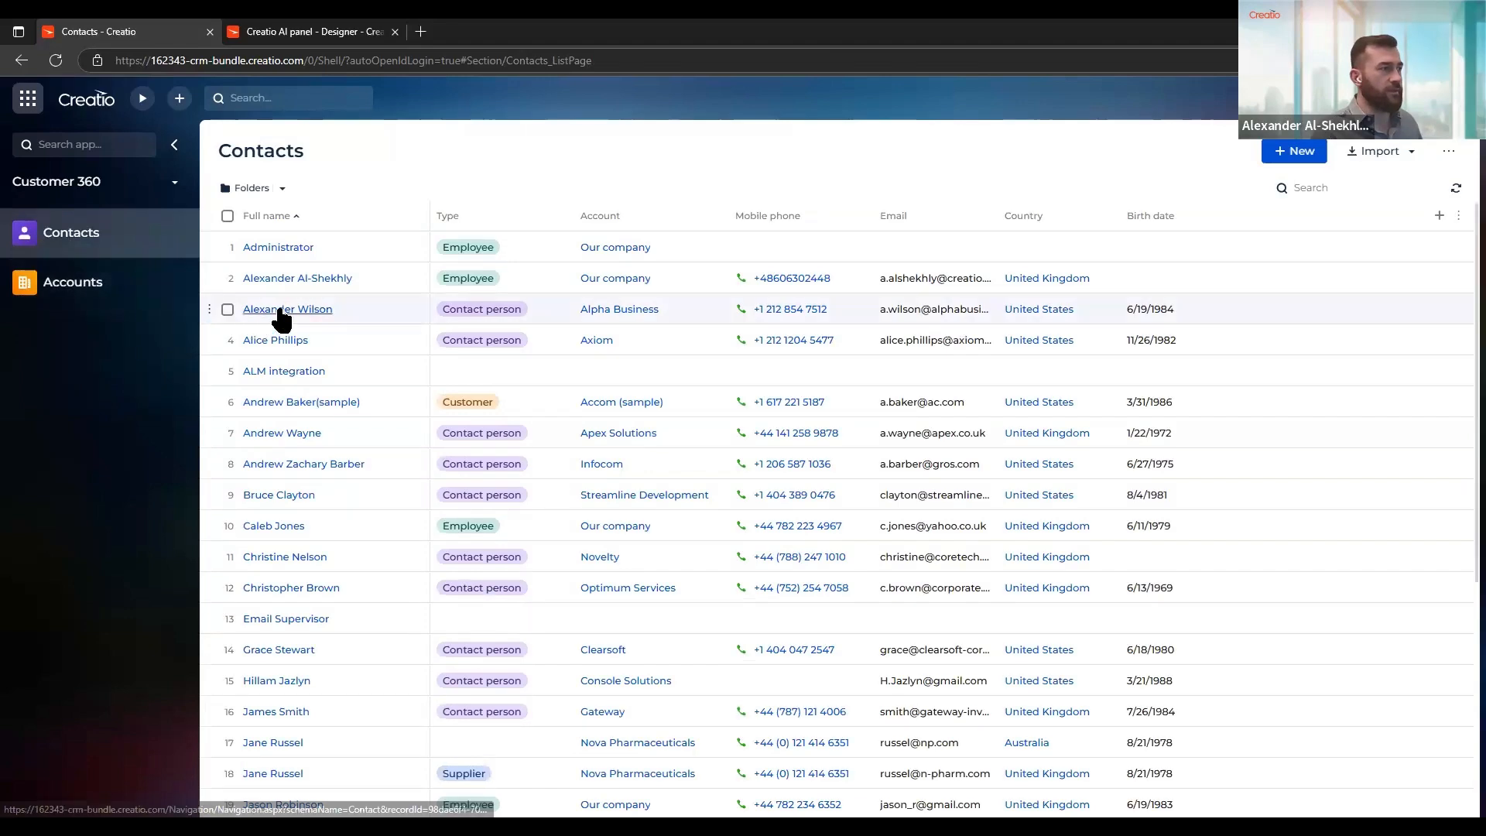
click(277, 310)
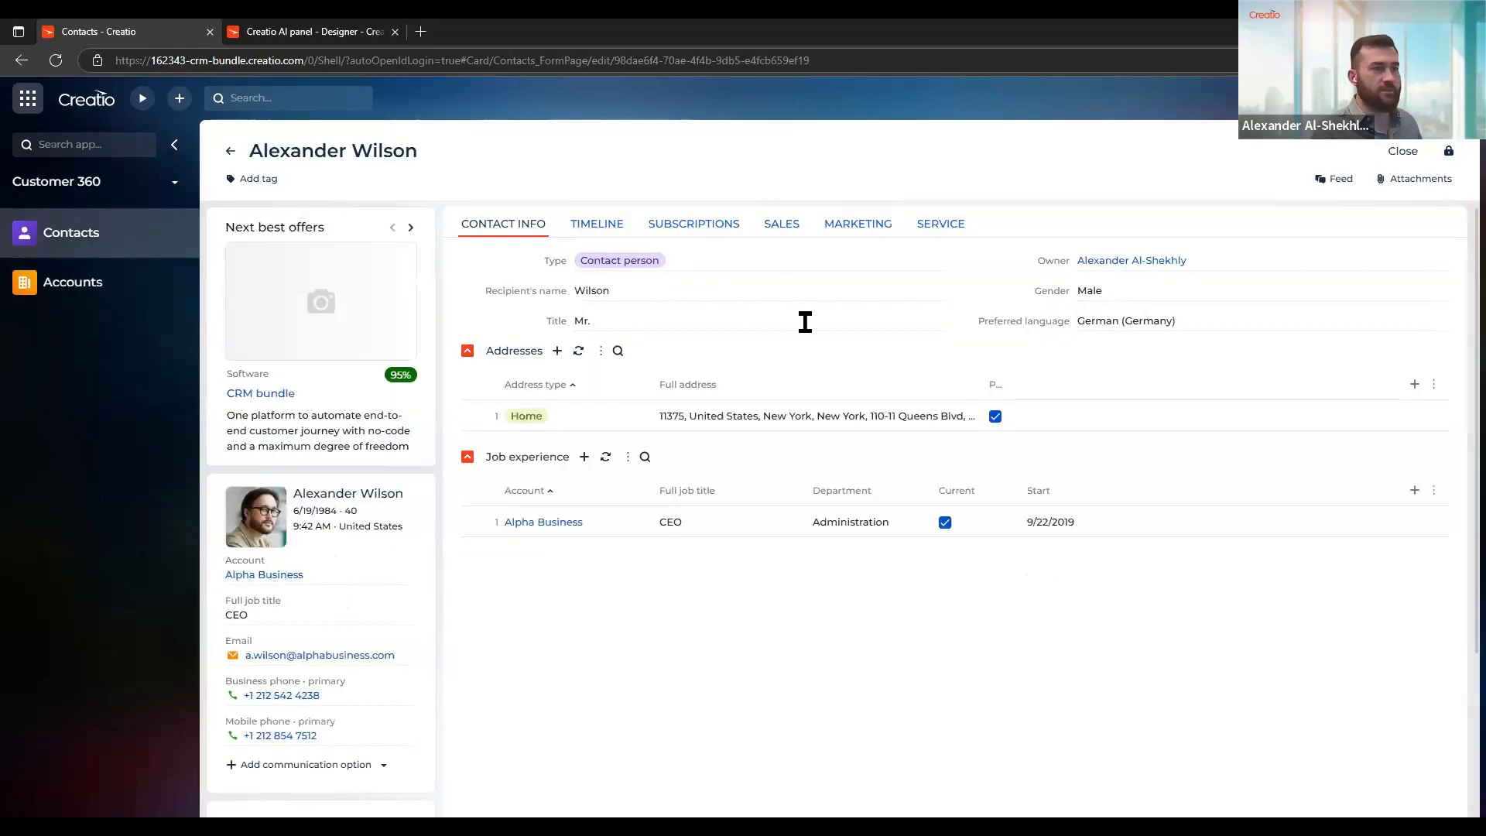
click(1138, 320)
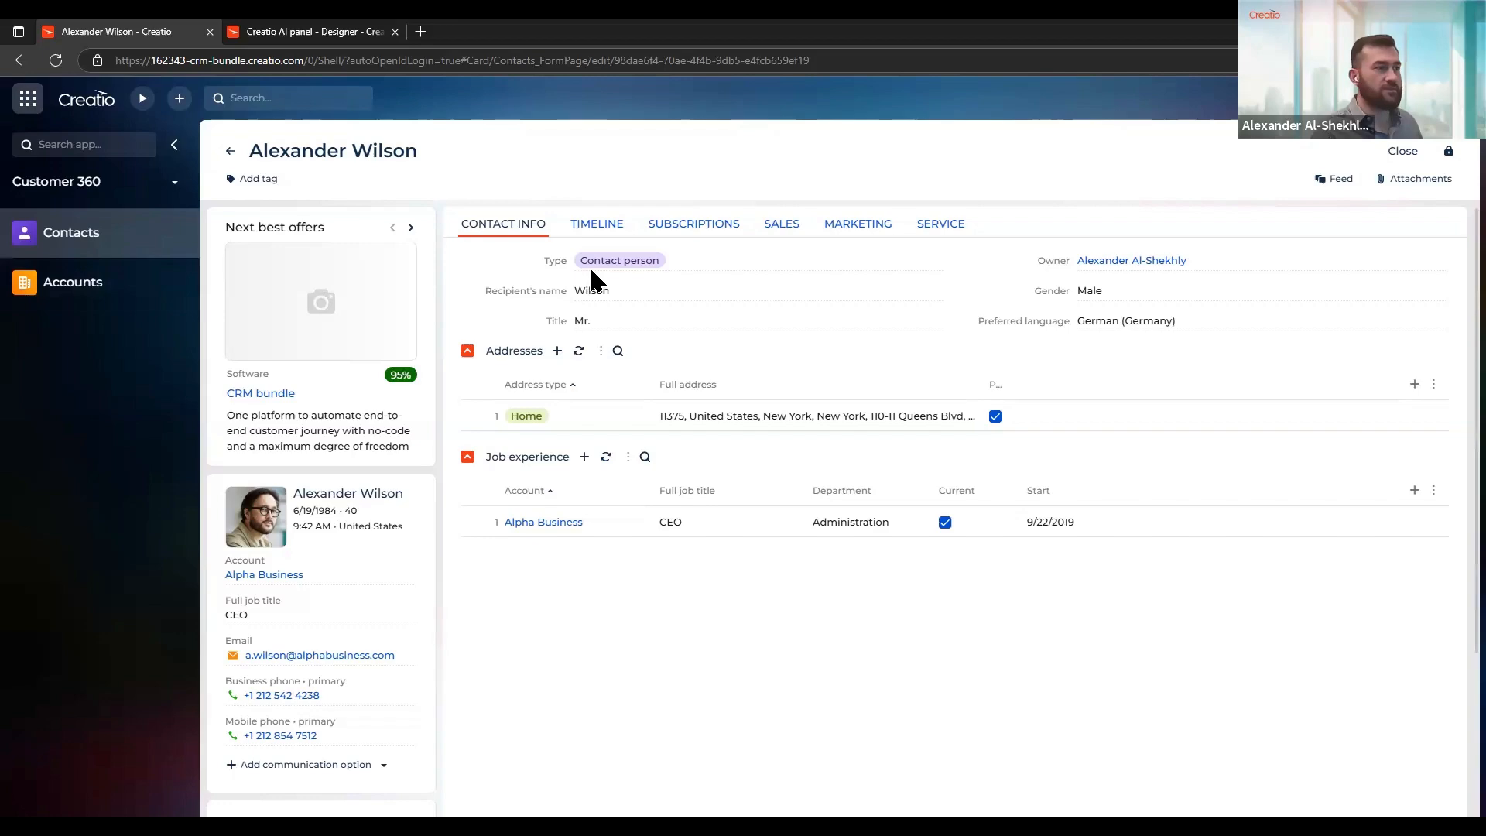
click(230, 150)
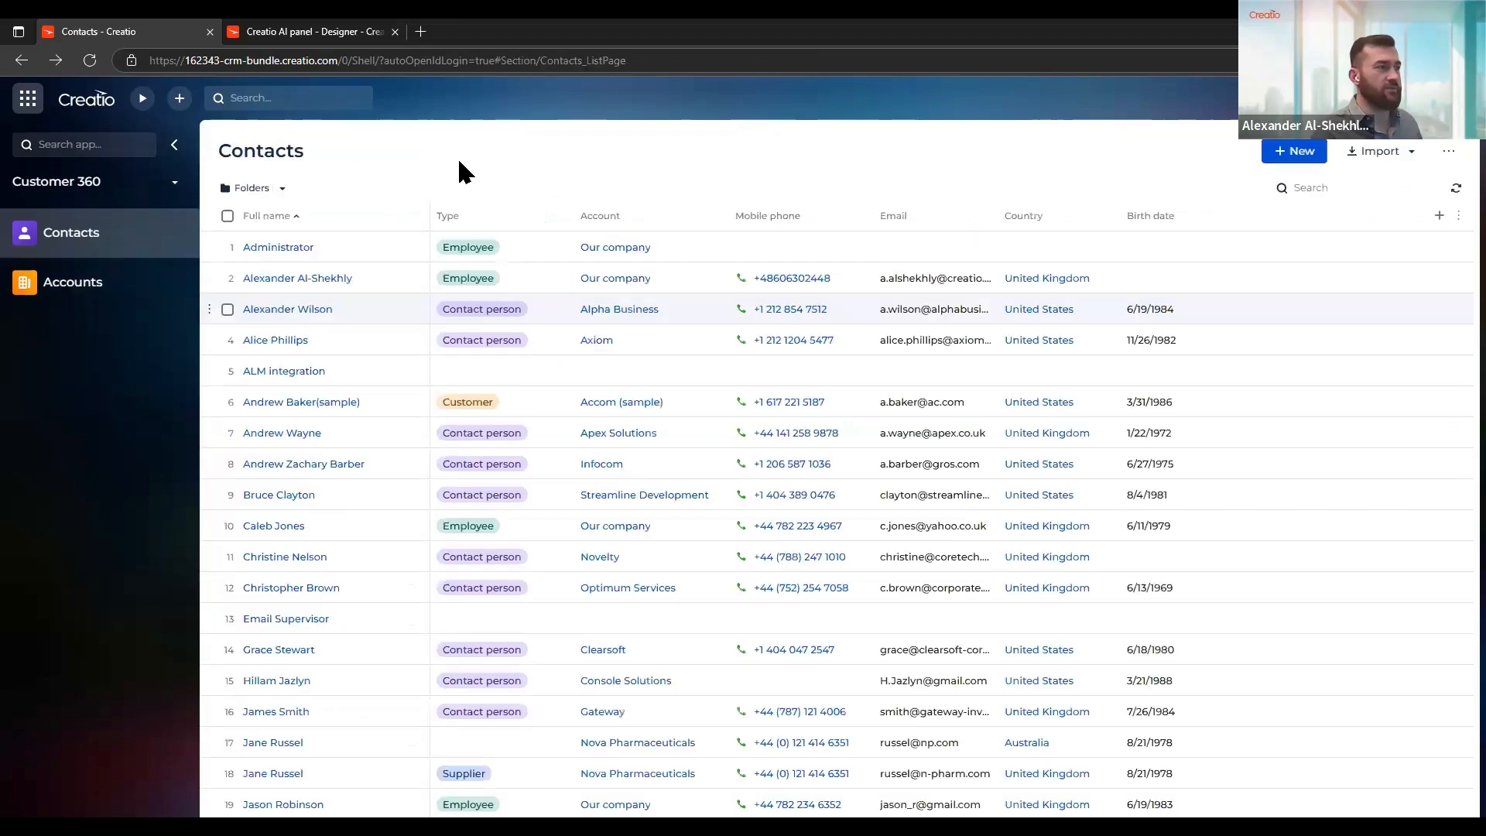
Switch to the Email marketing workplace and open the "Creatio newsletter" bulk email
click(54, 188)
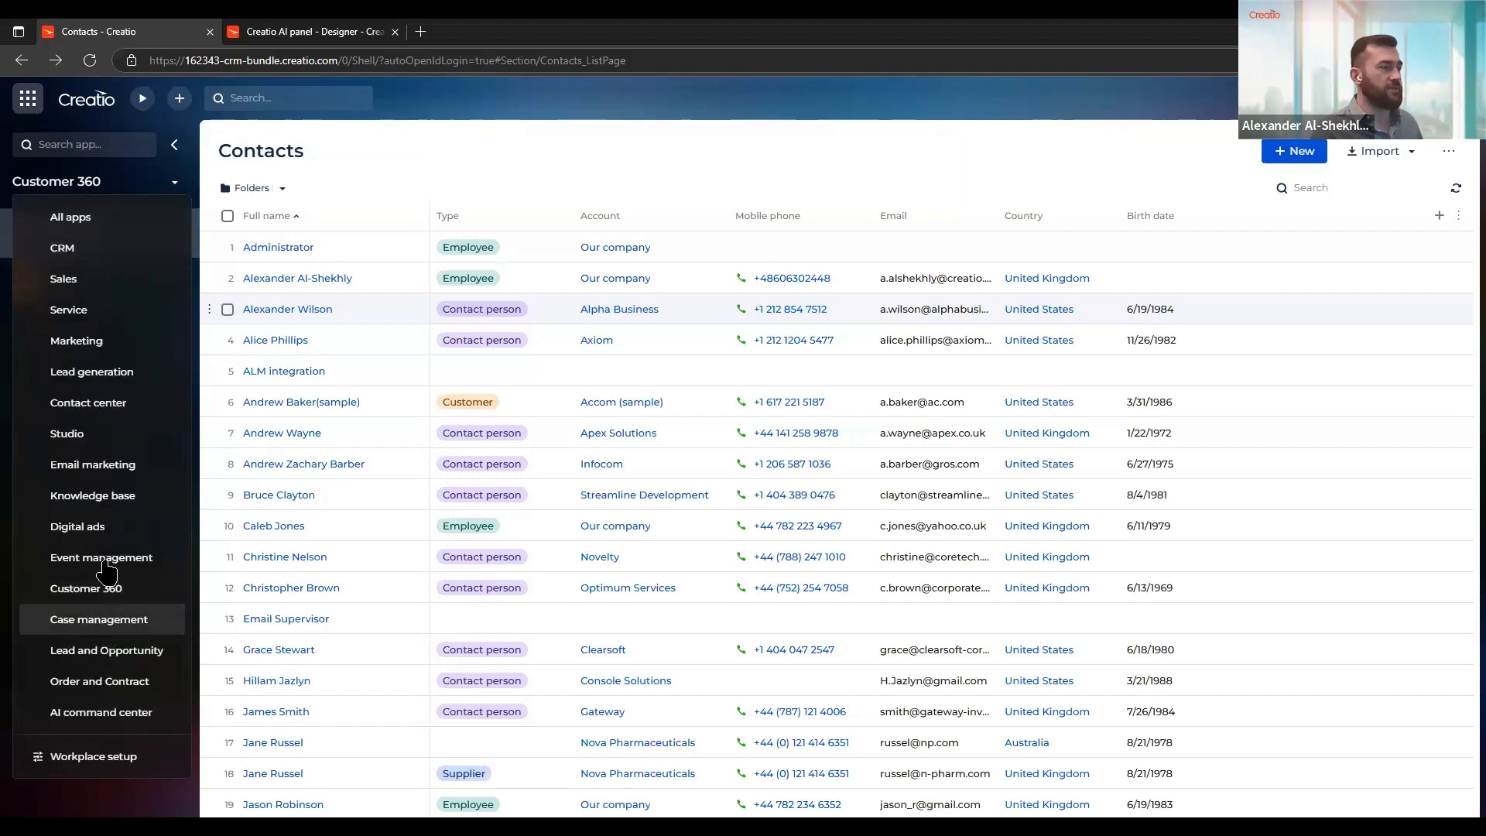
click(93, 465)
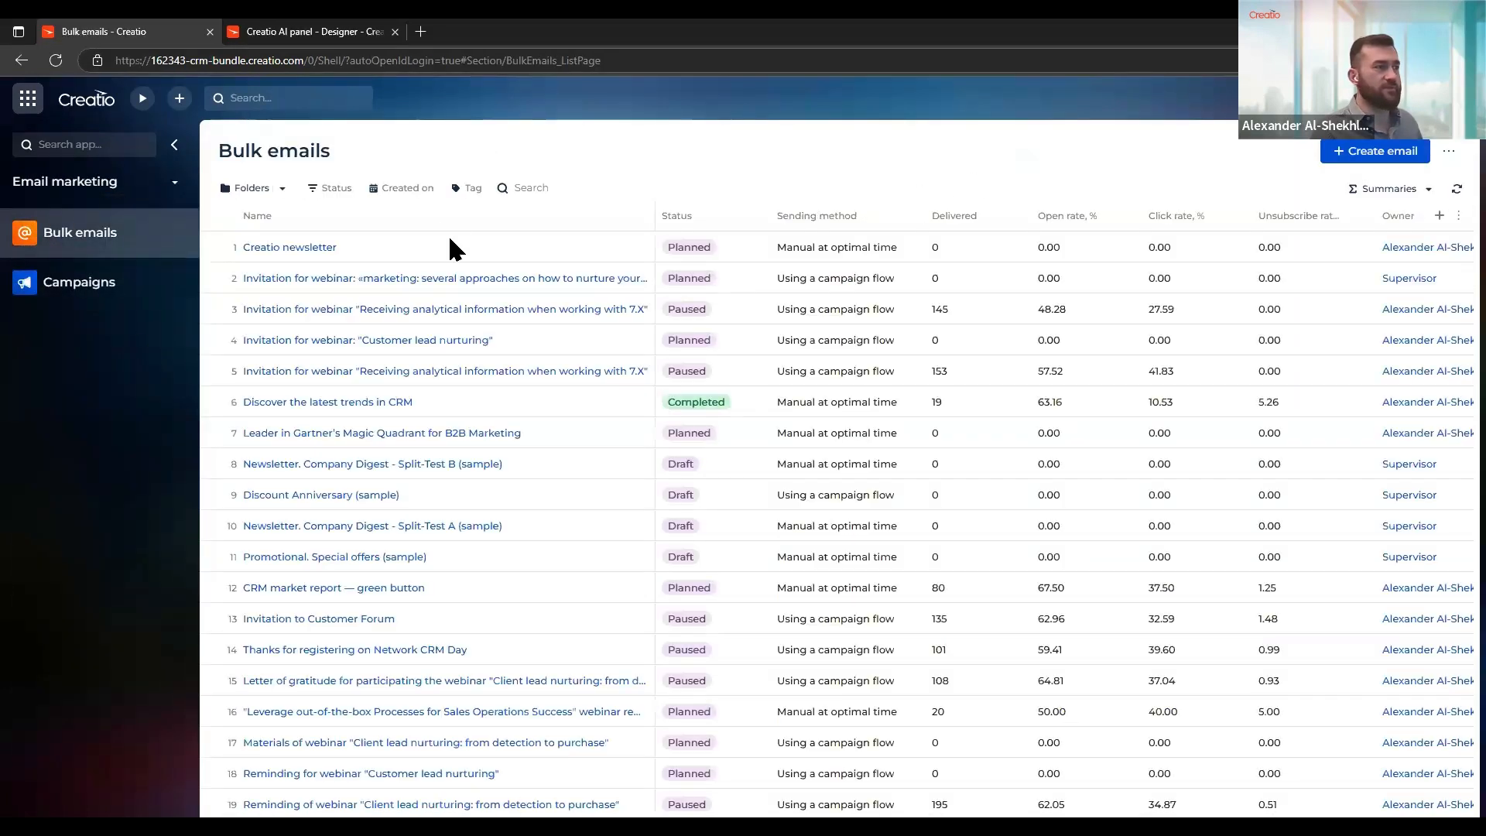
click(310, 248)
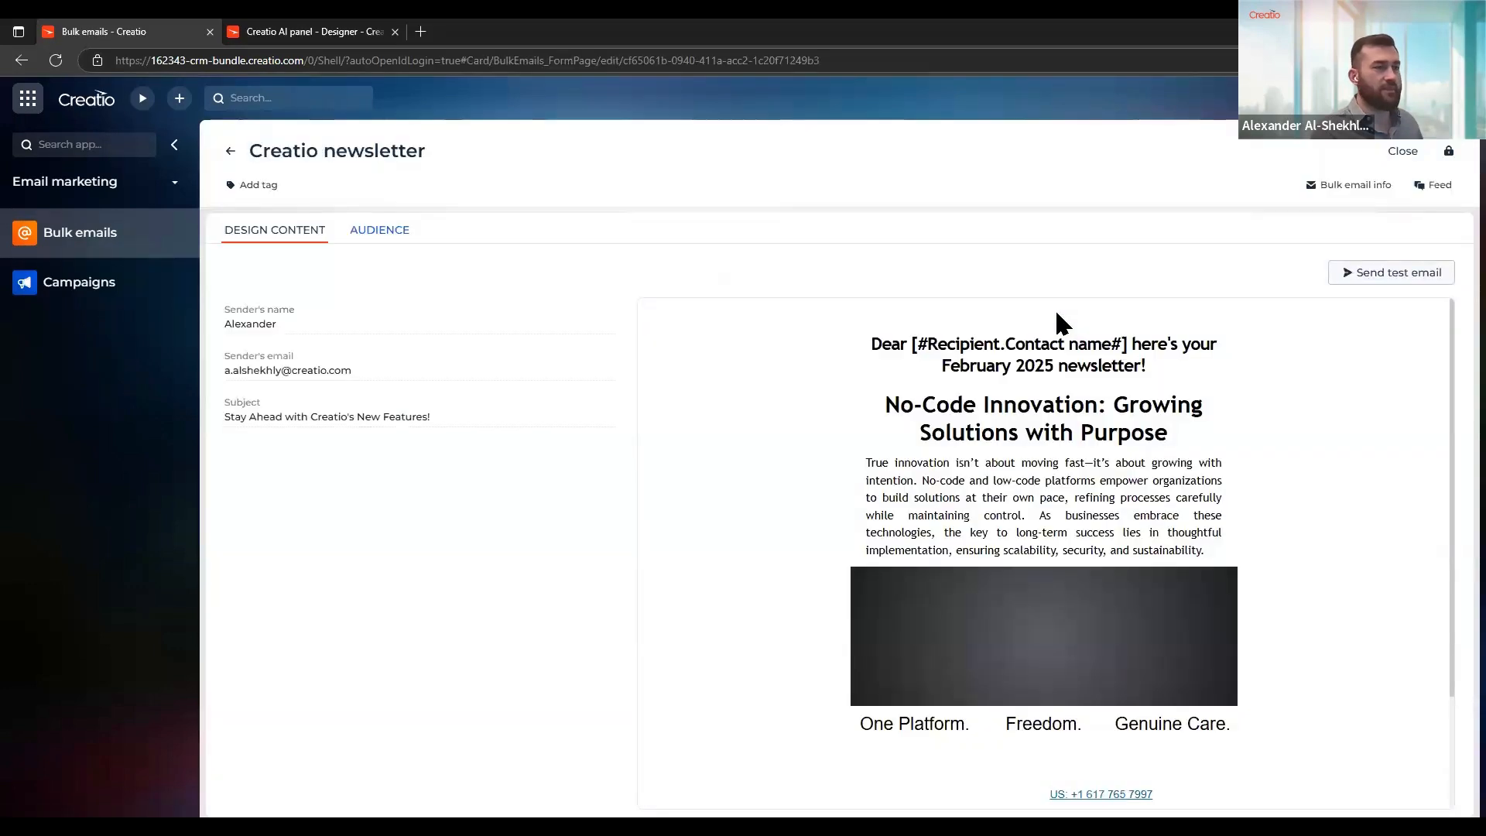